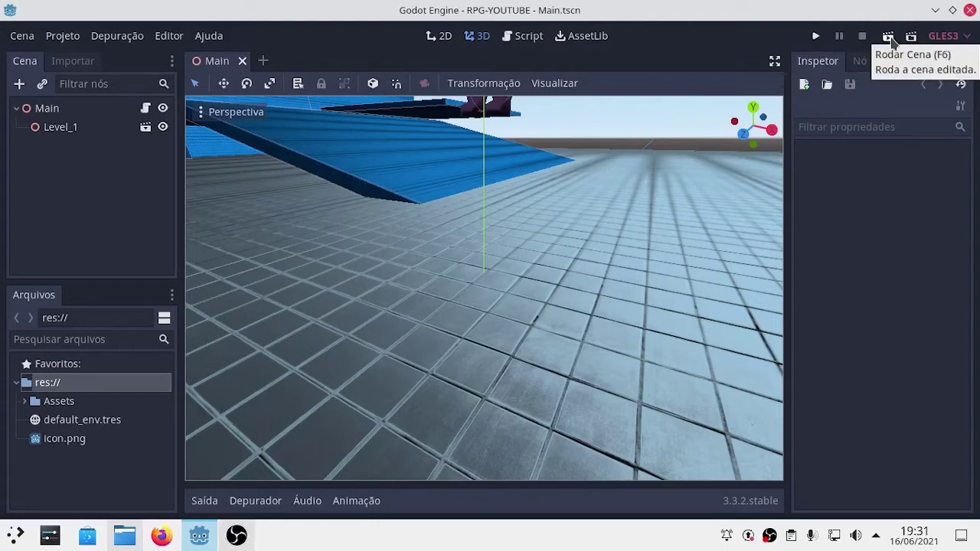
# Test-run the current scene, then start a new scene with a User Interface Control root
pyautogui.click(892, 42)
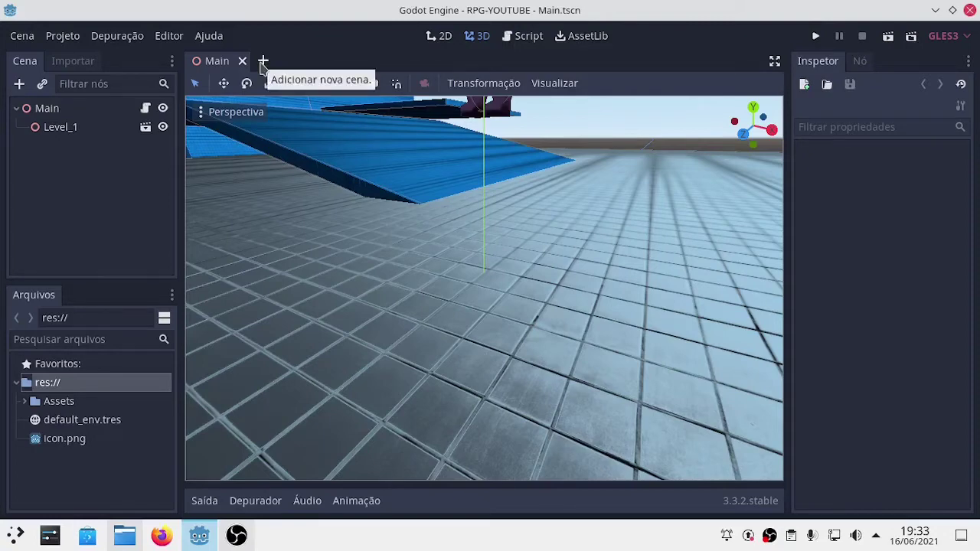
pyautogui.click(263, 61)
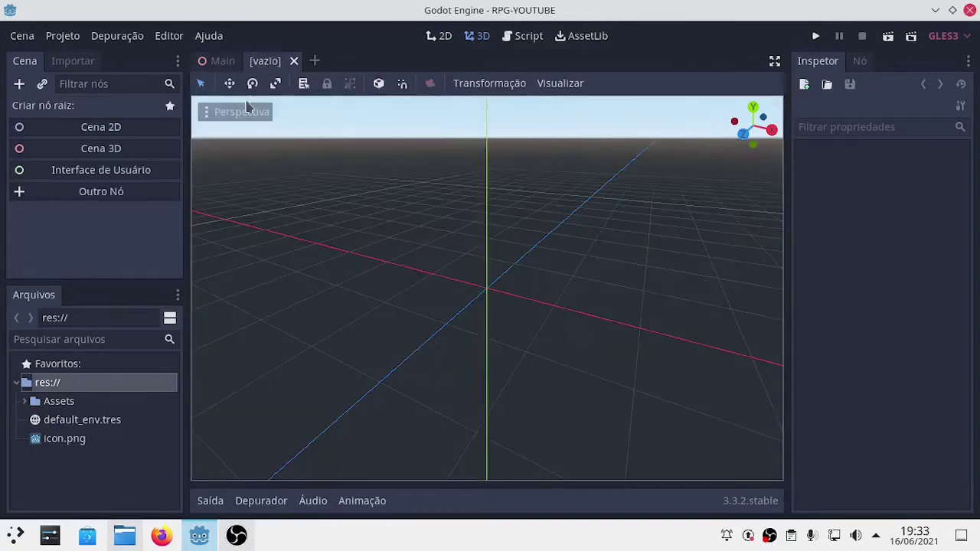
pyautogui.click(132, 176)
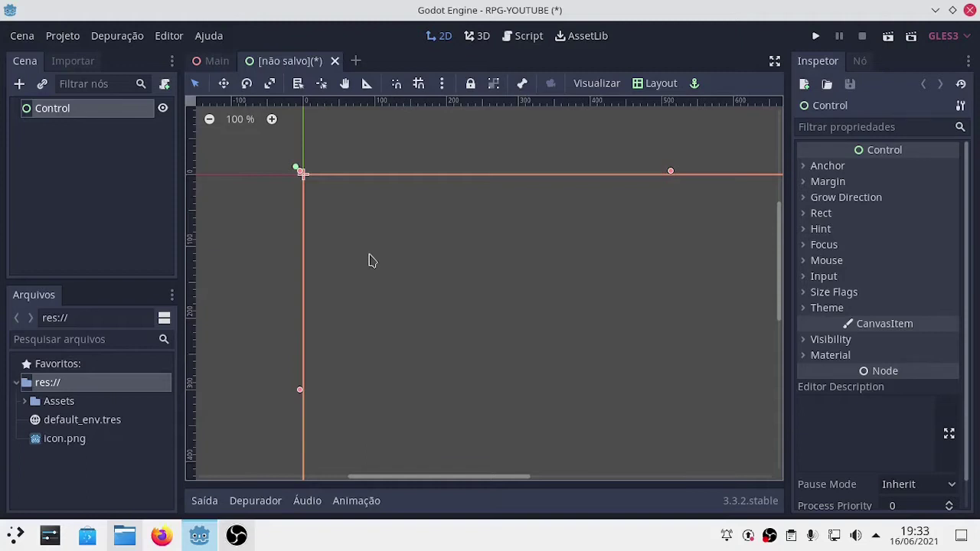
pyautogui.scroll(-2, 581, 265)
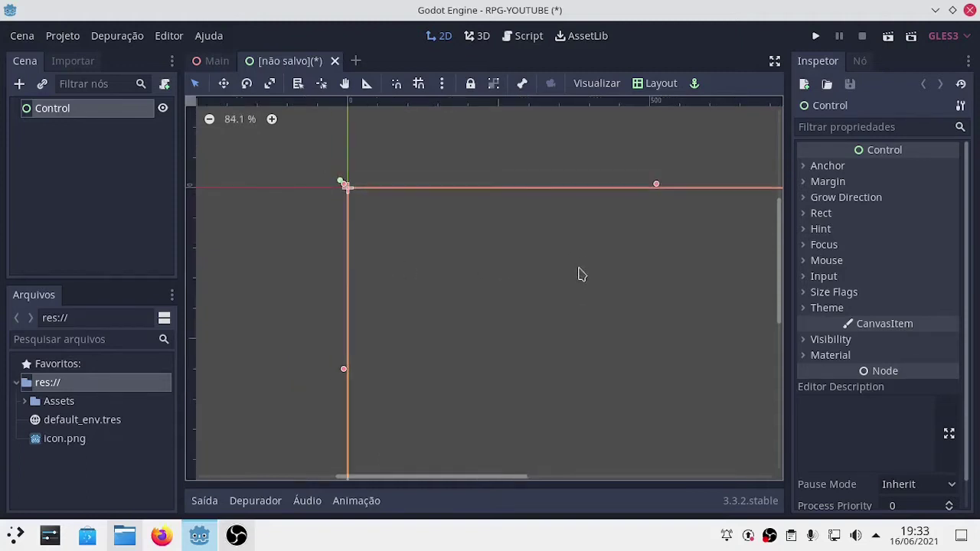
pyautogui.scroll(-3, 577, 276)
pyautogui.moveTo(605, 317); pyautogui.dragTo(488, 276, button='middle')
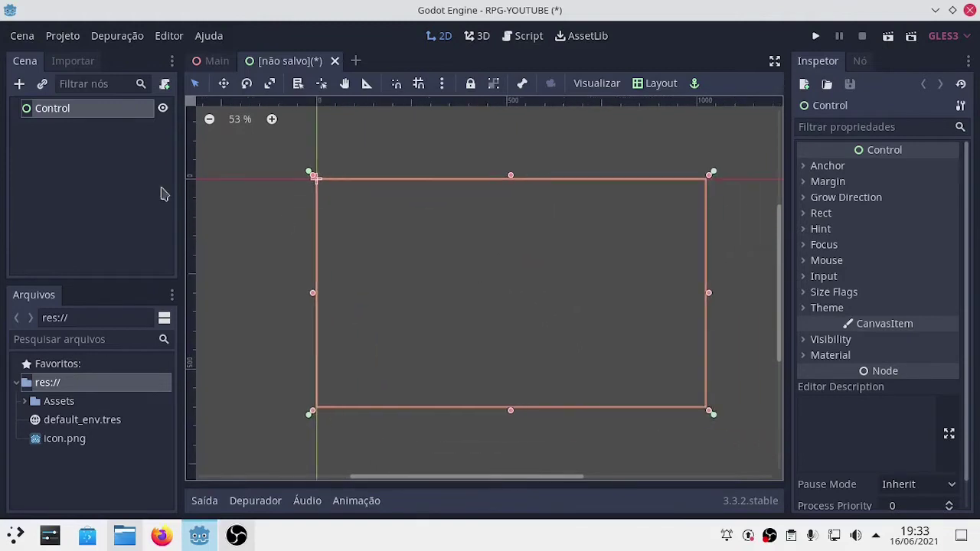
# Rename the root Control node to UI and recentre the canvas view
pyautogui.doubleClick(61, 116)
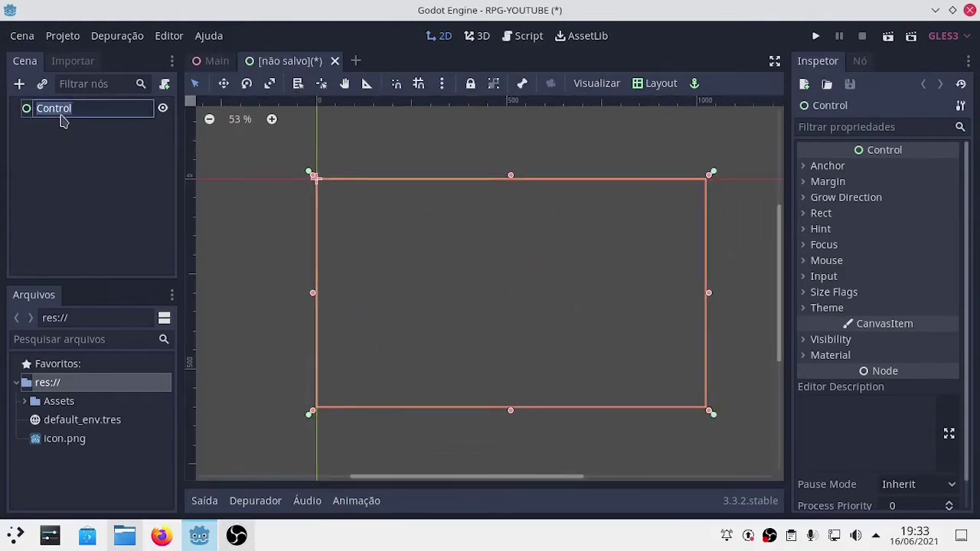
pyautogui.write('U')
pyautogui.write('I')
pyautogui.write('I')
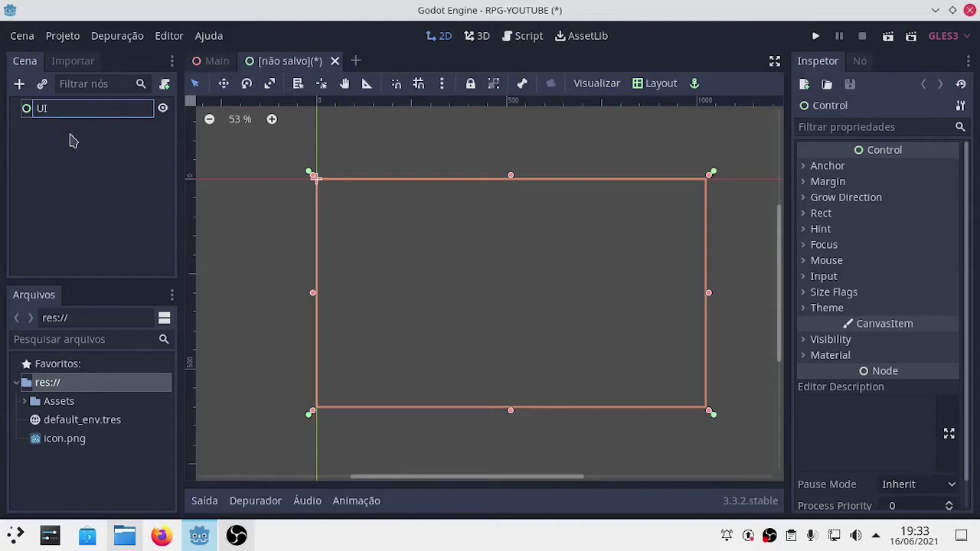
pyautogui.press('Return')
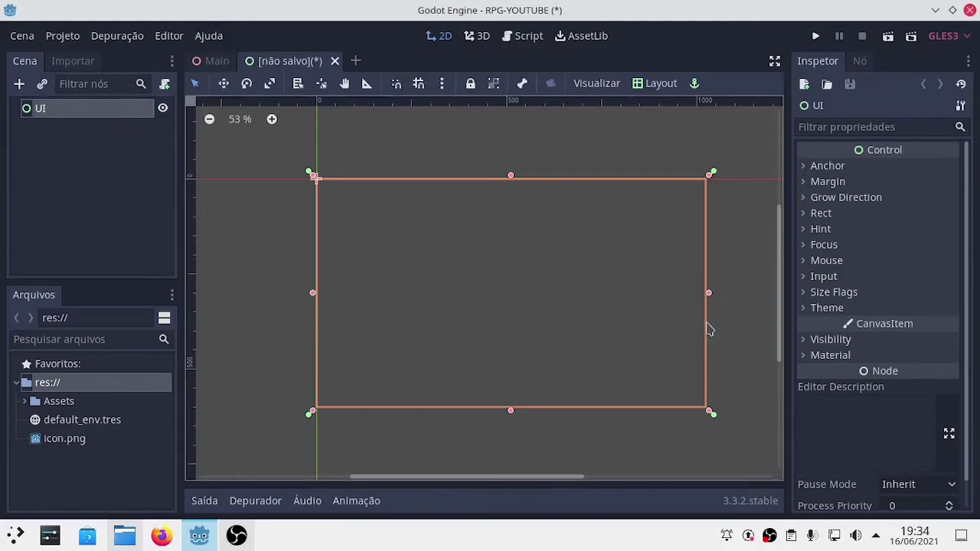
pyautogui.scroll(-2, 706, 327)
pyautogui.moveTo(654, 332); pyautogui.dragTo(553, 286, button='middle')
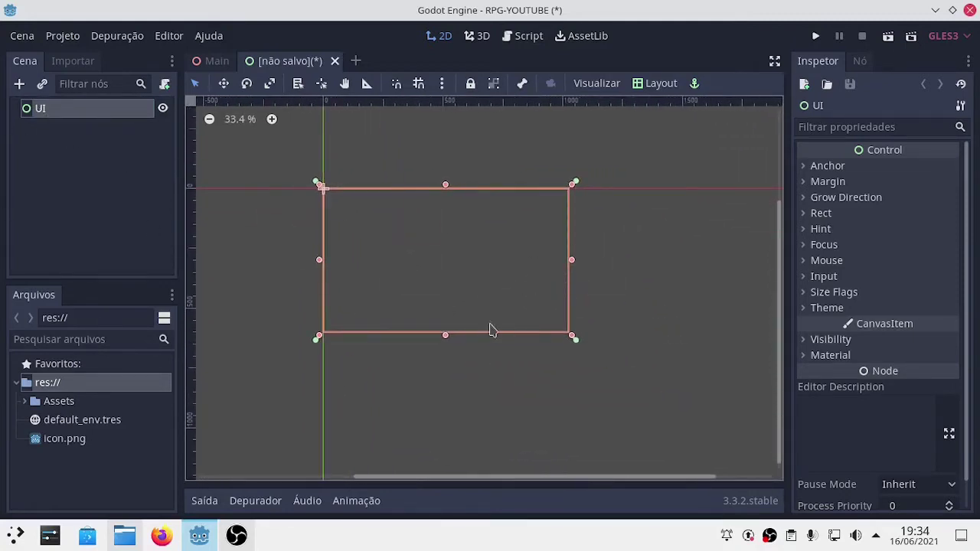
pyautogui.scroll(2, 473, 322)
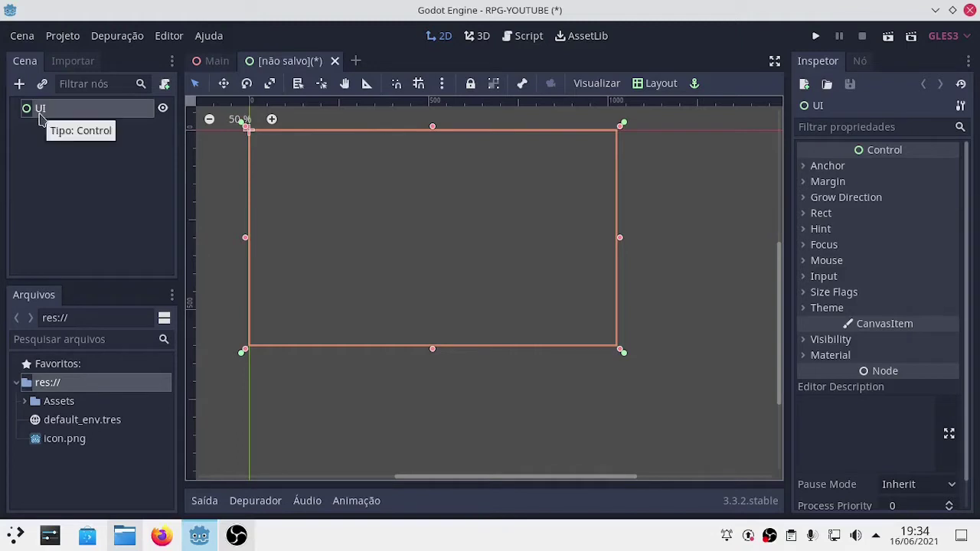
# Add a Control child node under the UI root
pyautogui.rightClick(41, 116)
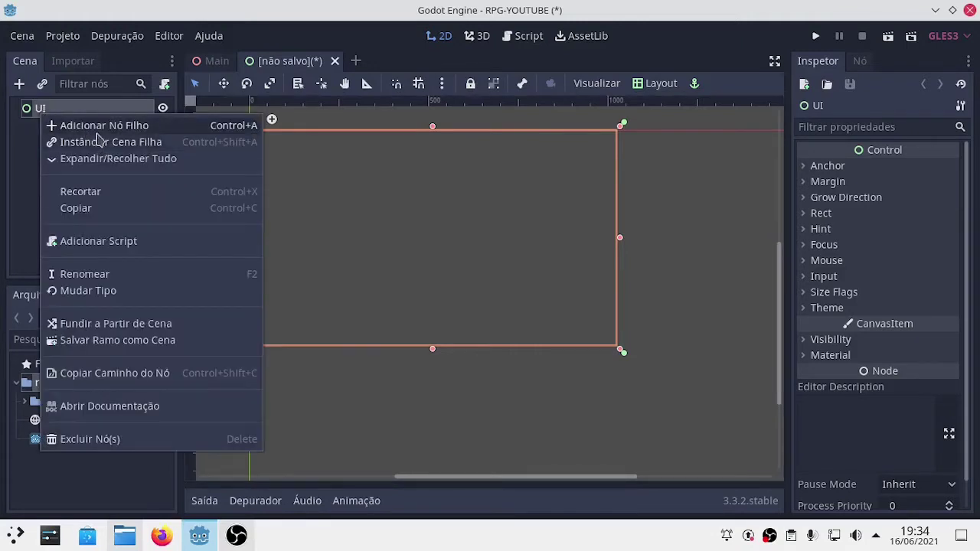
pyautogui.click(104, 127)
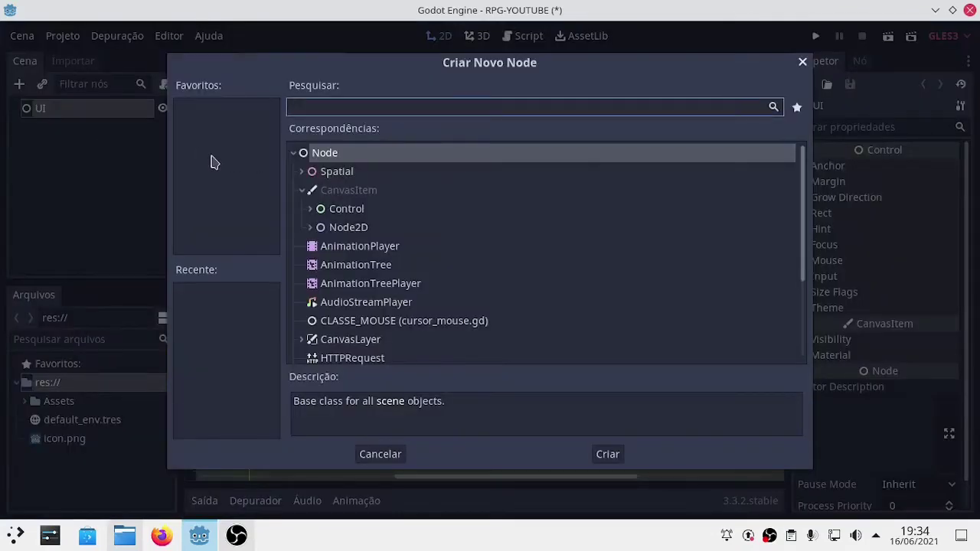
pyautogui.click(348, 214)
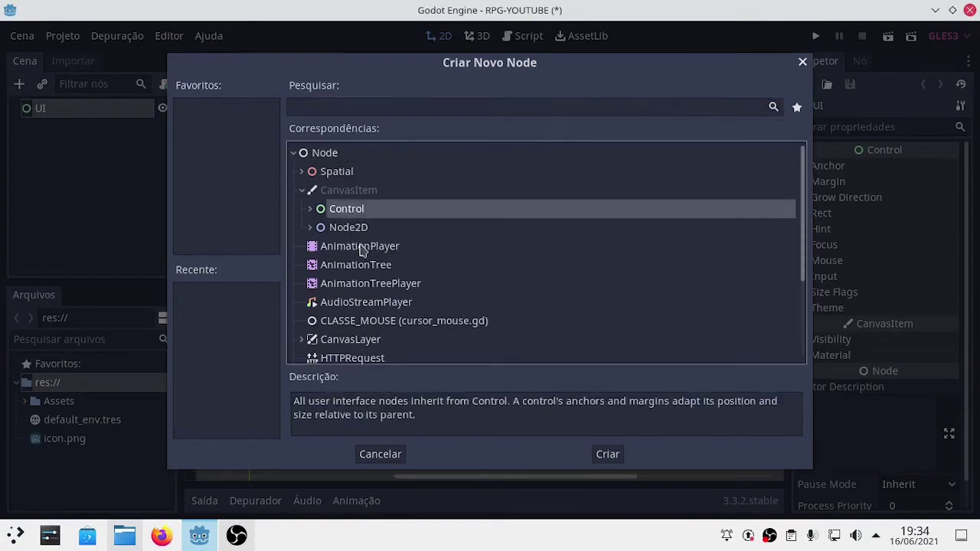
pyautogui.click(605, 456)
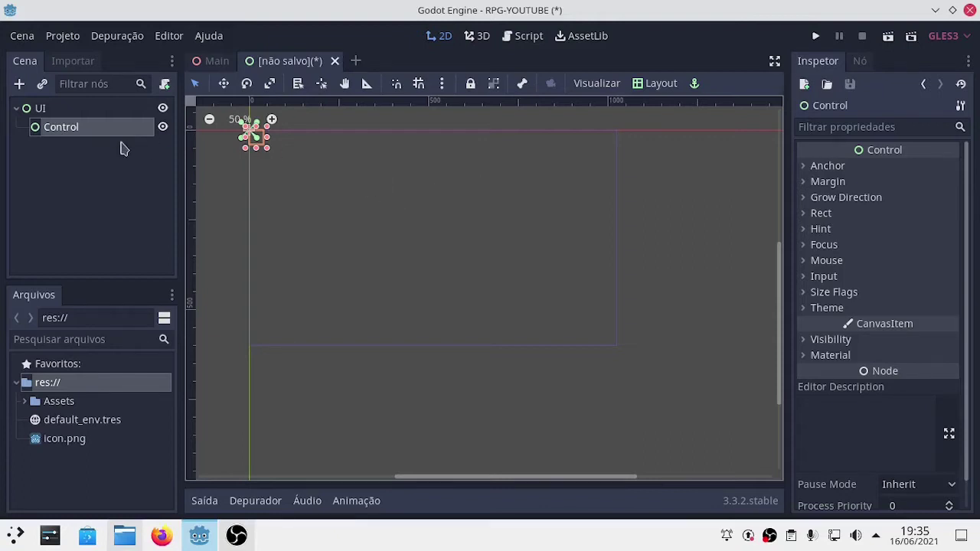
# Rename the new Control node to Dialog
pyautogui.doubleClick(102, 127)
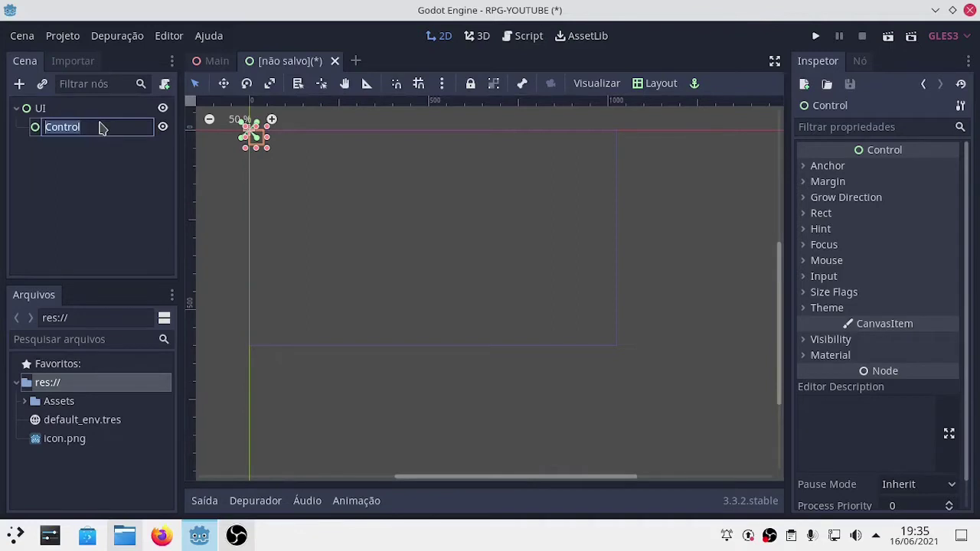
pyautogui.write('Di')
pyautogui.write('alo')
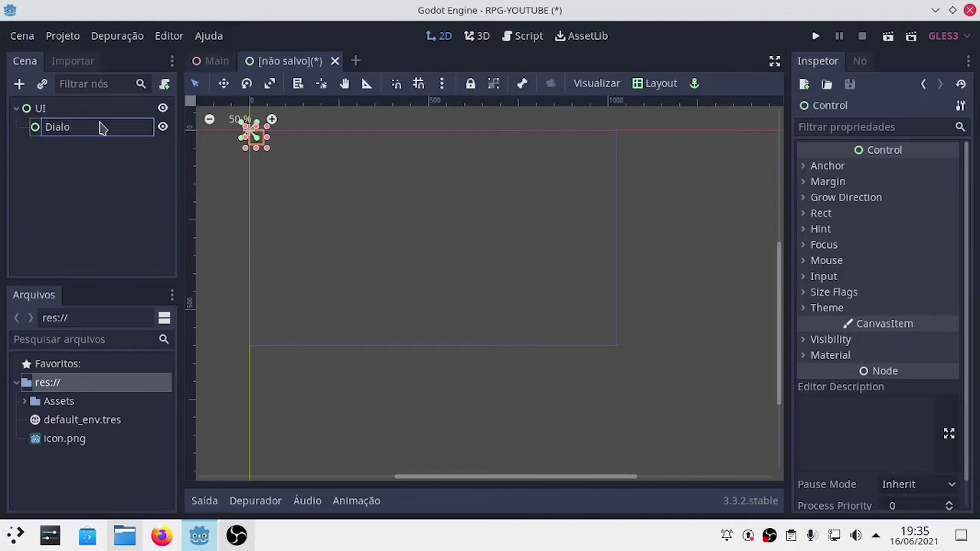
pyautogui.write('g')
pyautogui.press('Return')
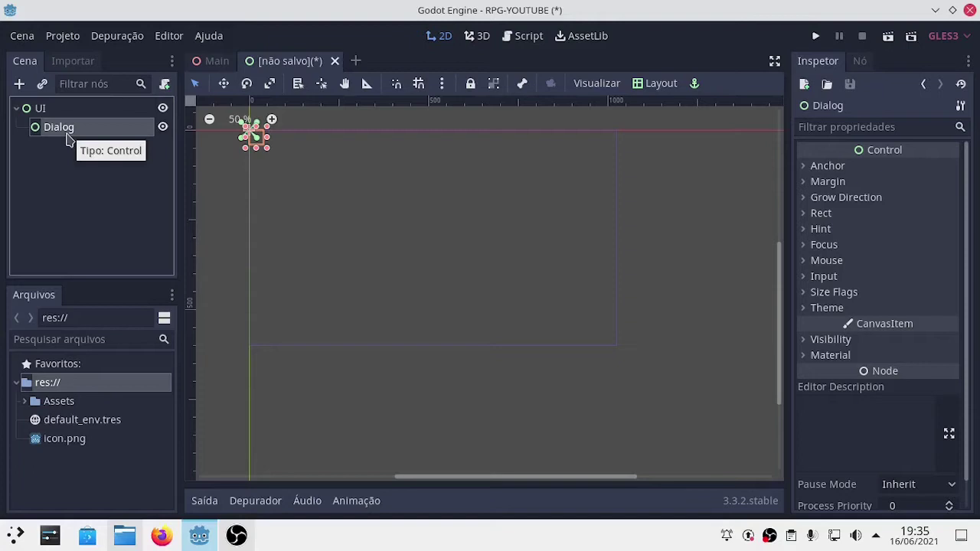
# Add a TextureRect child under Dialog, picked from the Control subtypes list
pyautogui.rightClick(67, 138)
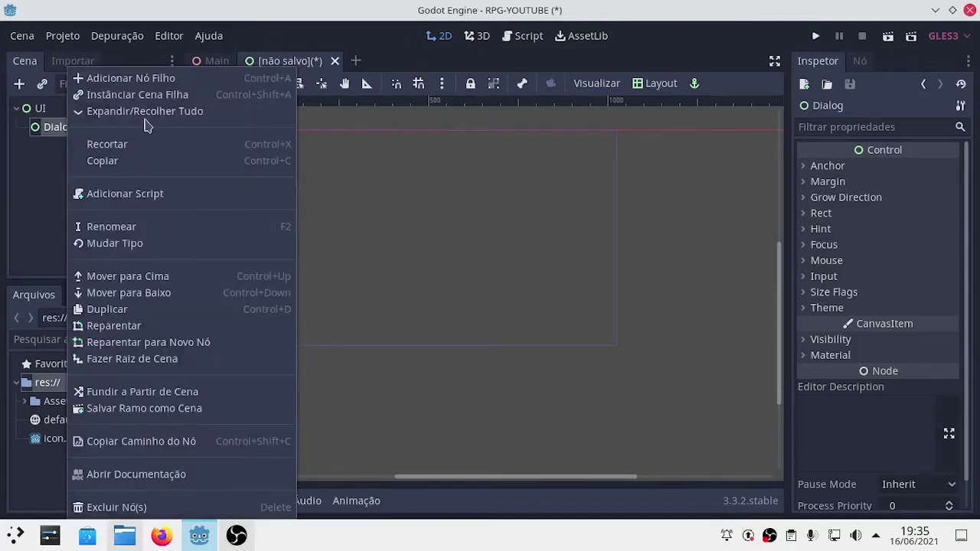
pyautogui.click(130, 80)
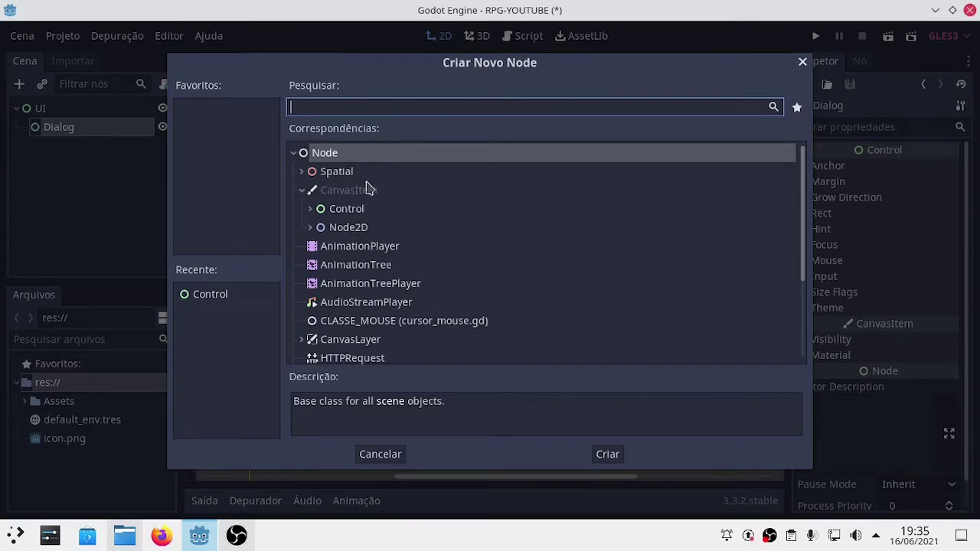
pyautogui.click(310, 208)
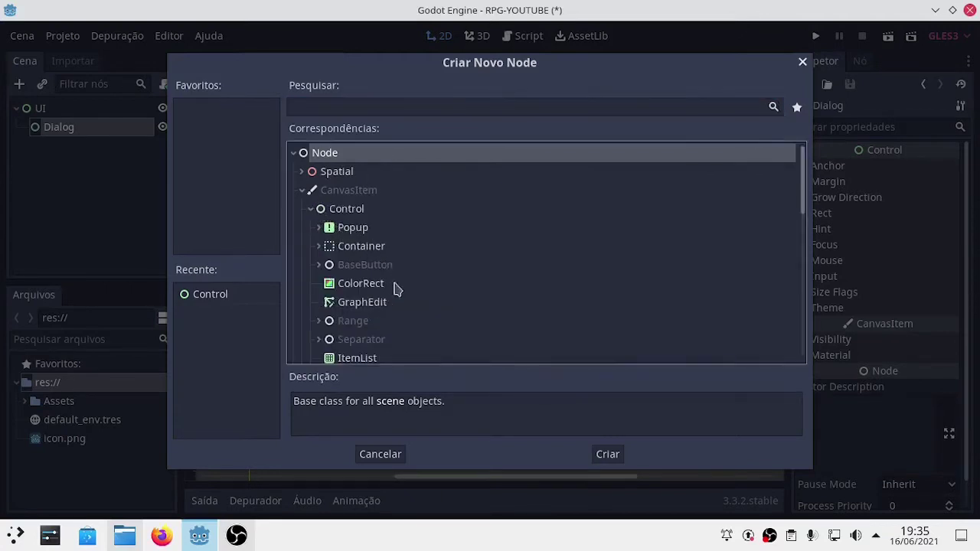
pyautogui.scroll(-3, 395, 288)
pyautogui.scroll(-1, 396, 288)
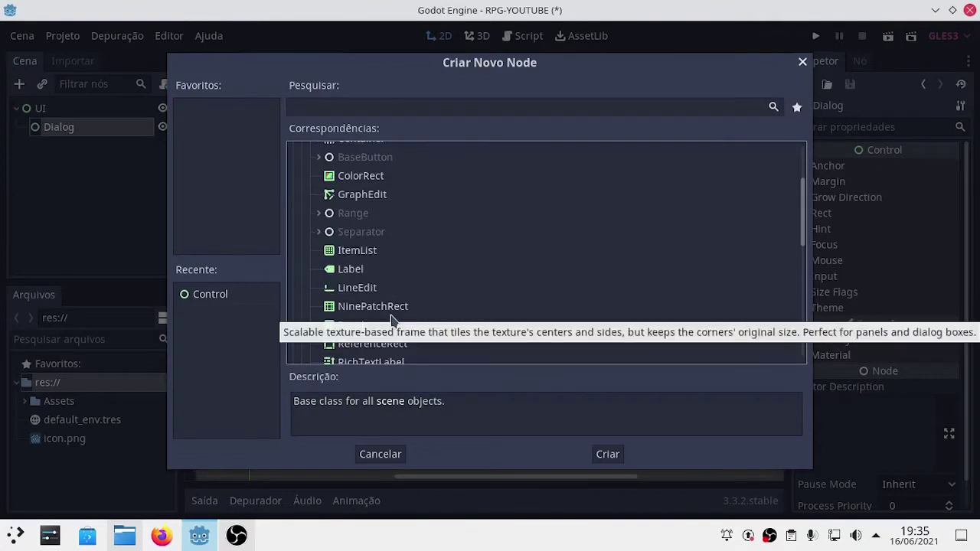
pyautogui.scroll(-2, 393, 321)
pyautogui.scroll(2, 388, 312)
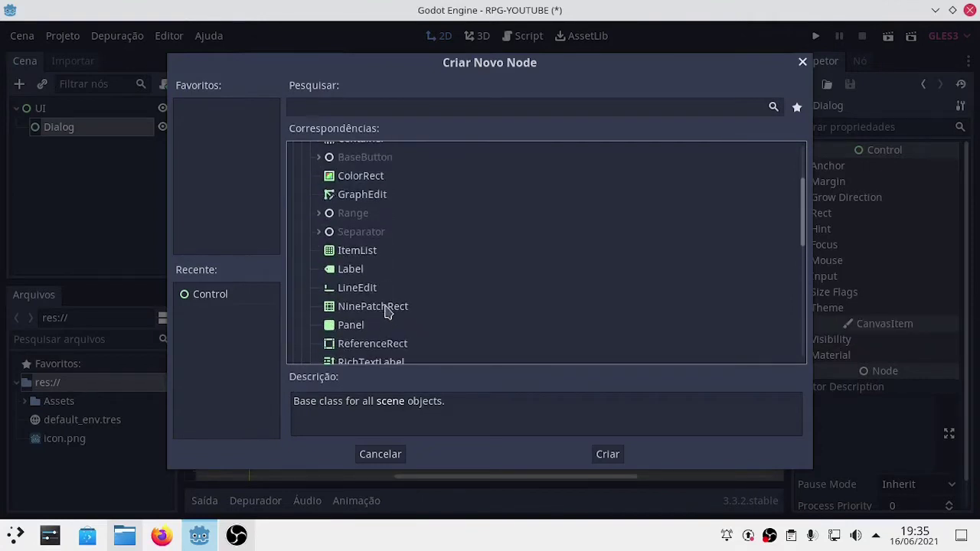
pyautogui.scroll(3, 385, 313)
pyautogui.scroll(2, 385, 313)
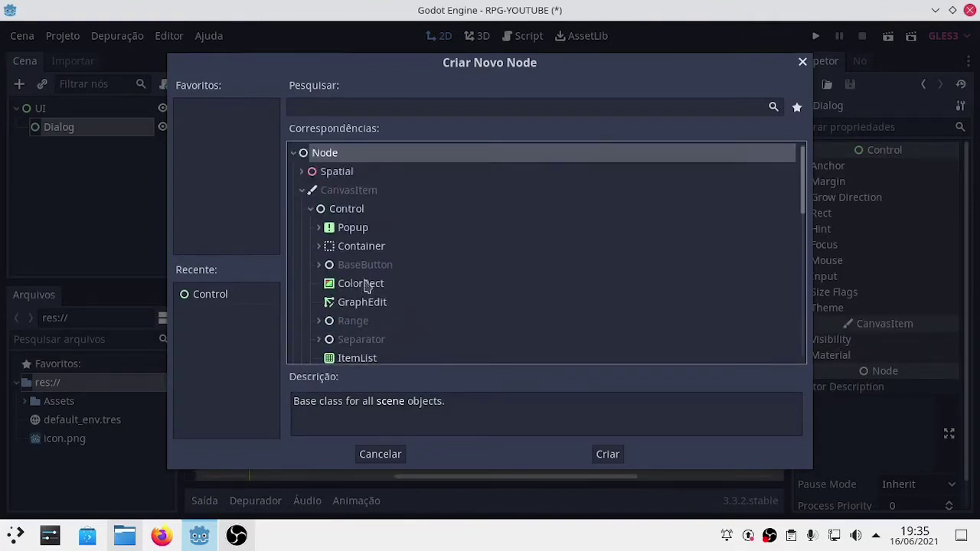
pyautogui.scroll(-2, 354, 281)
pyautogui.scroll(-2, 354, 283)
pyautogui.scroll(-2, 354, 284)
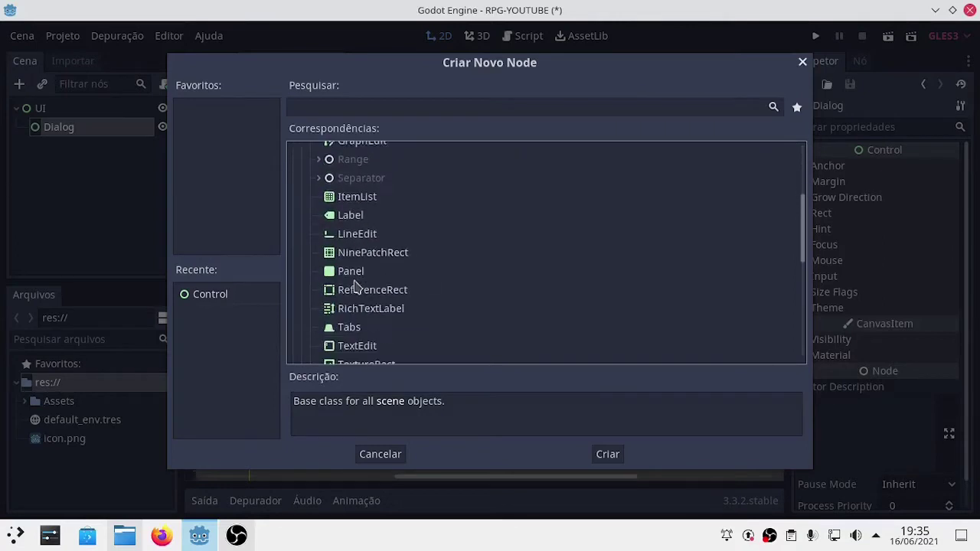
pyautogui.scroll(-4, 354, 285)
pyautogui.scroll(-1, 355, 286)
pyautogui.scroll(-1, 356, 288)
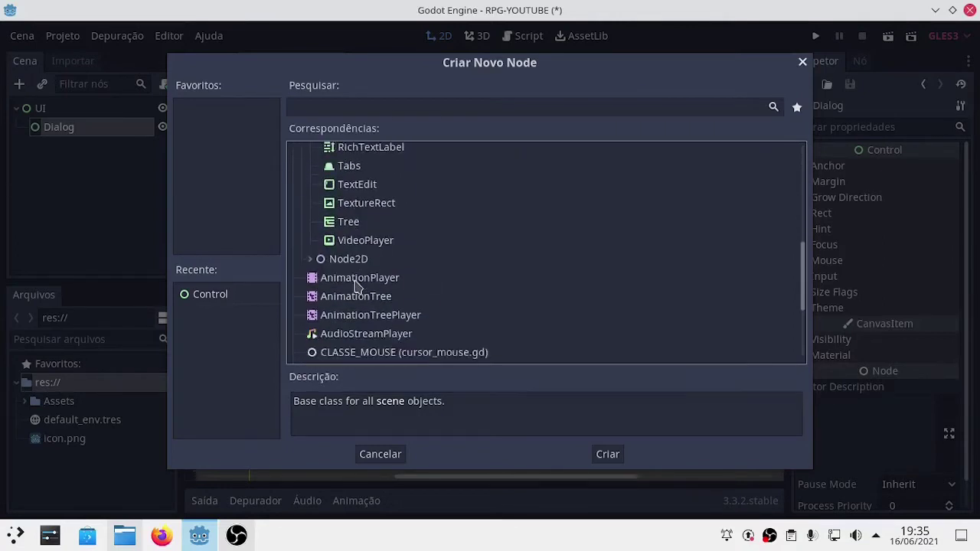
pyautogui.click(362, 208)
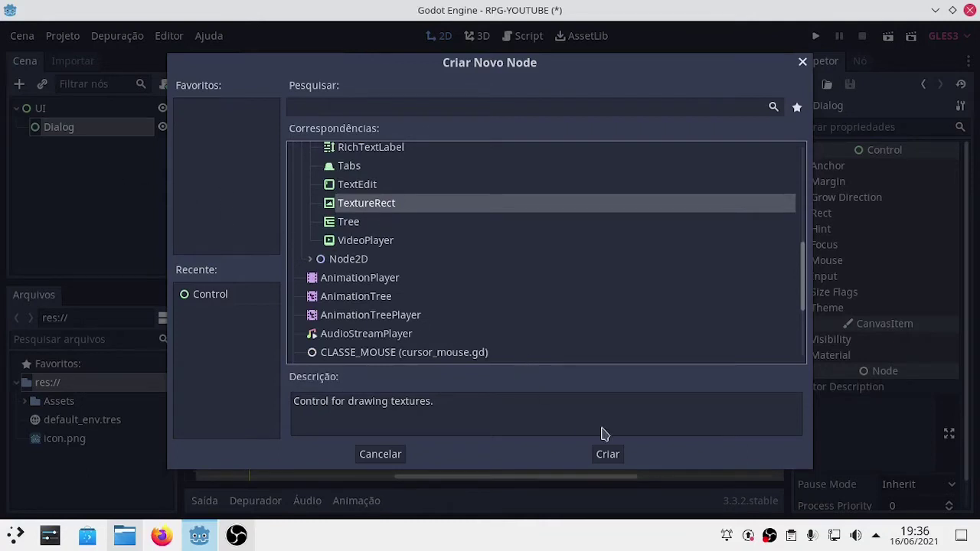
pyautogui.click(617, 456)
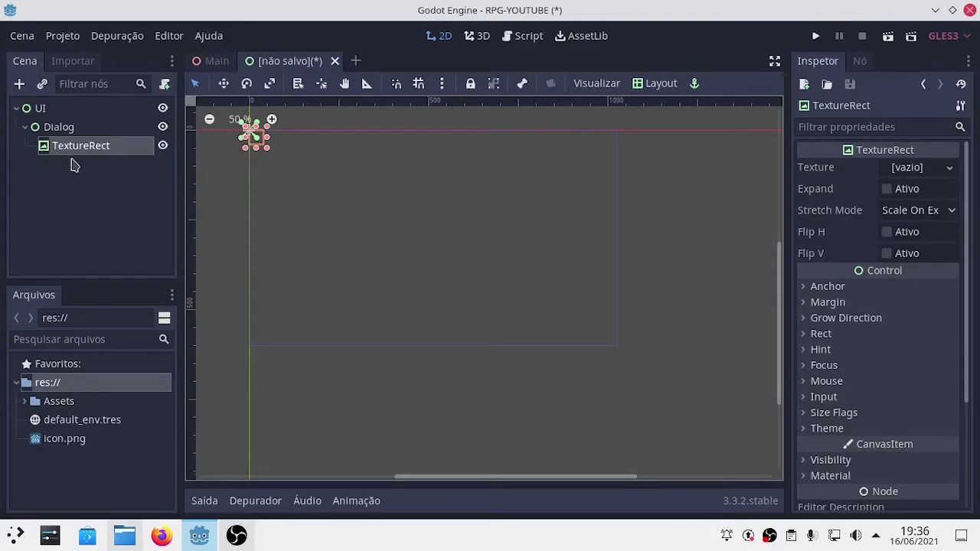
# Add a Label child under Dialog by searching 'labe' in the node types
pyautogui.click(62, 128)
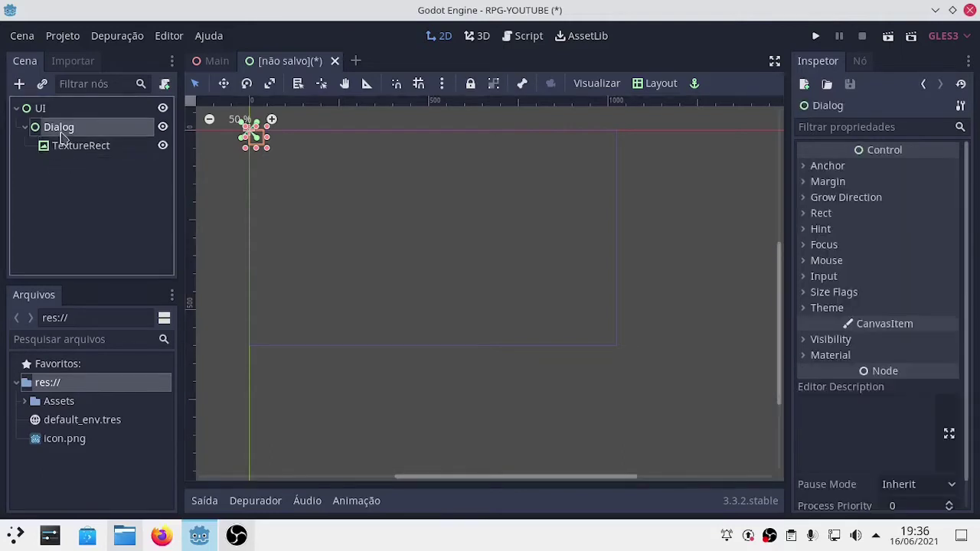
pyautogui.rightClick(61, 135)
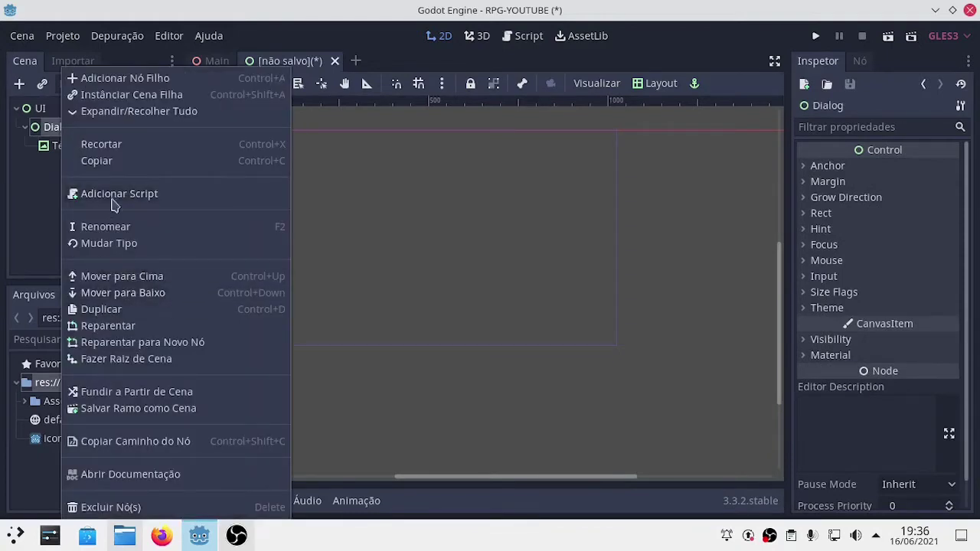
pyautogui.click(122, 79)
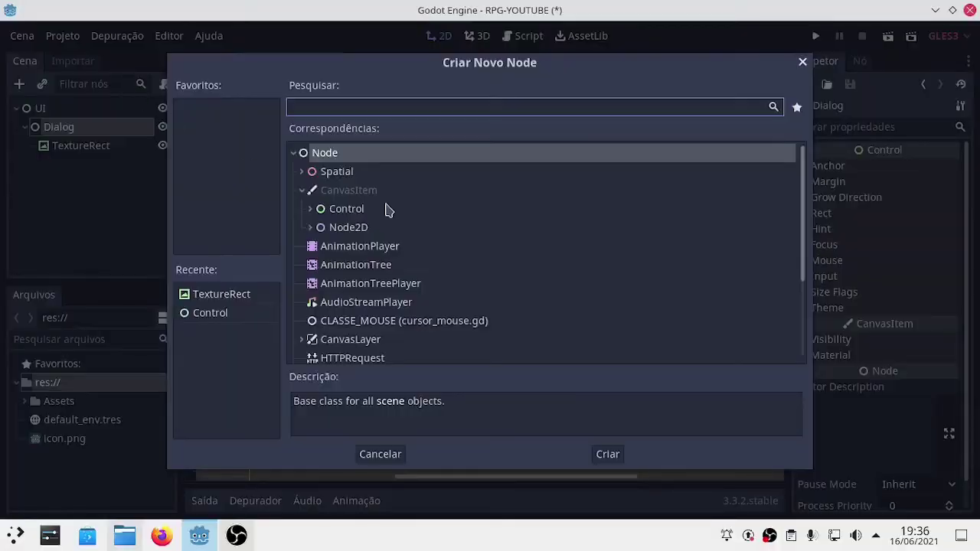
pyautogui.click(310, 209)
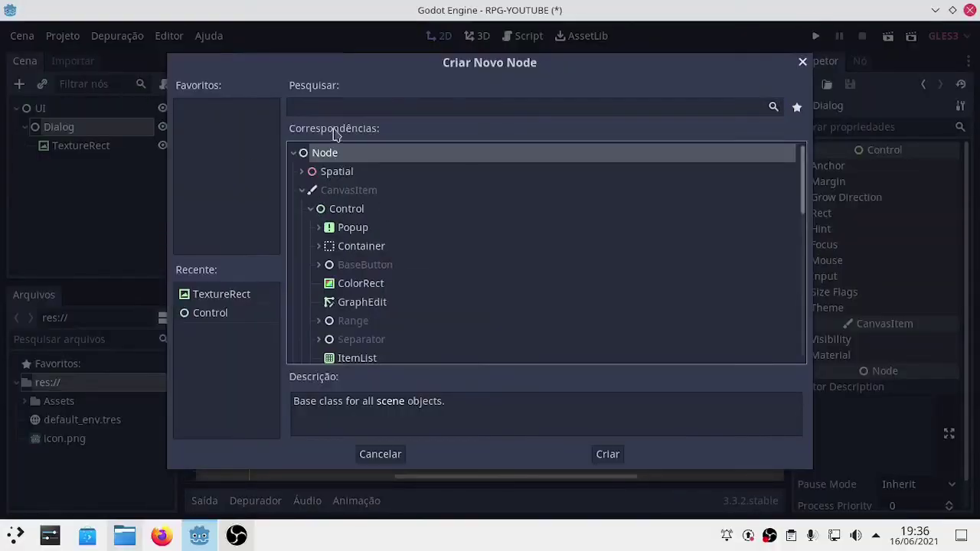
pyautogui.click(362, 106)
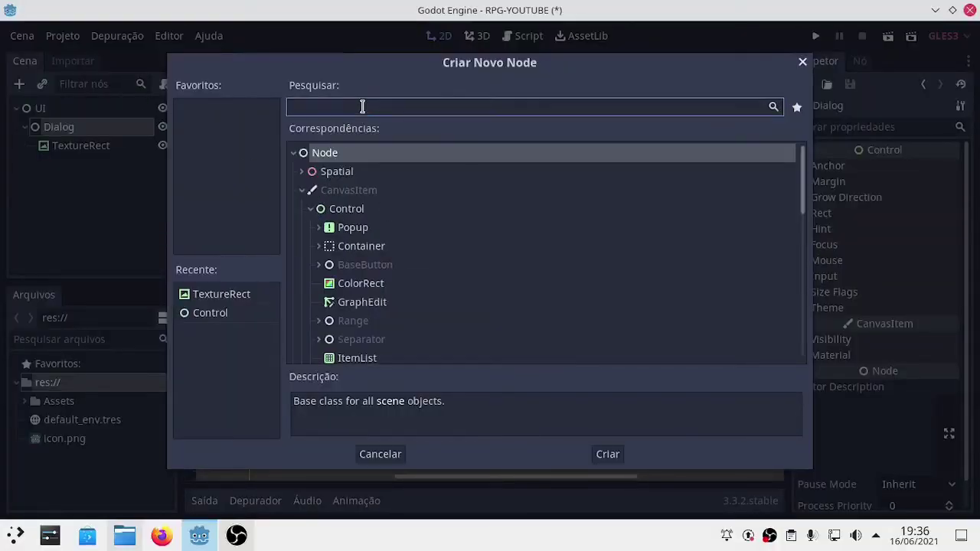
pyautogui.write('labe')
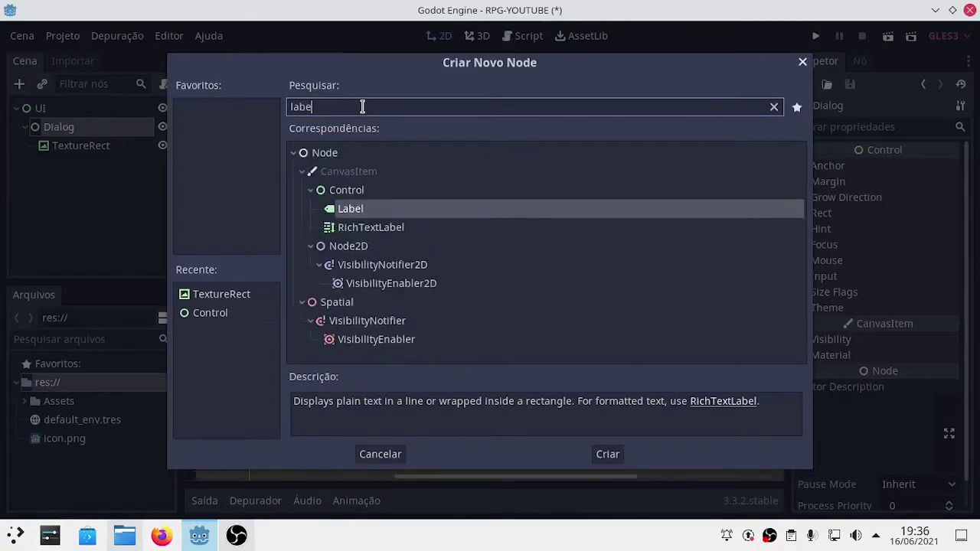
pyautogui.click(370, 214)
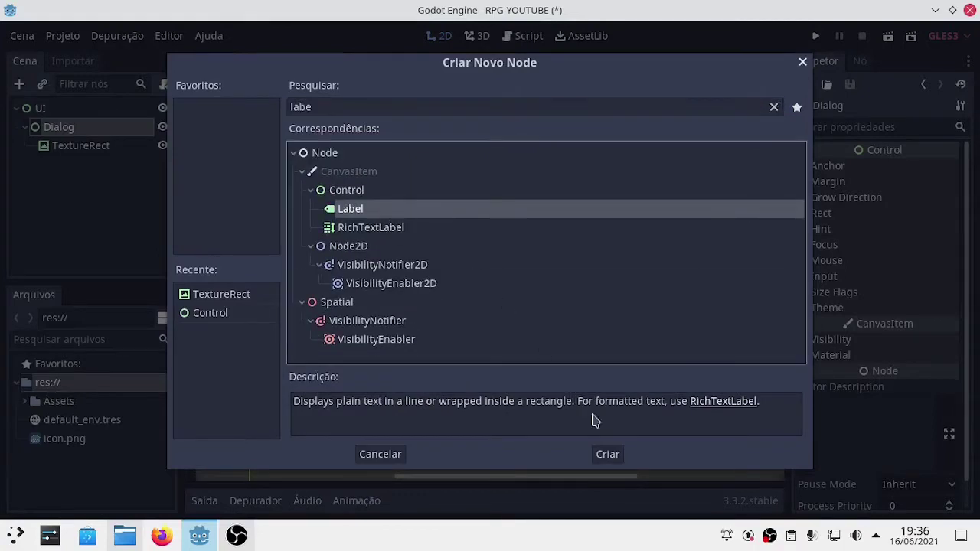
pyautogui.click(602, 453)
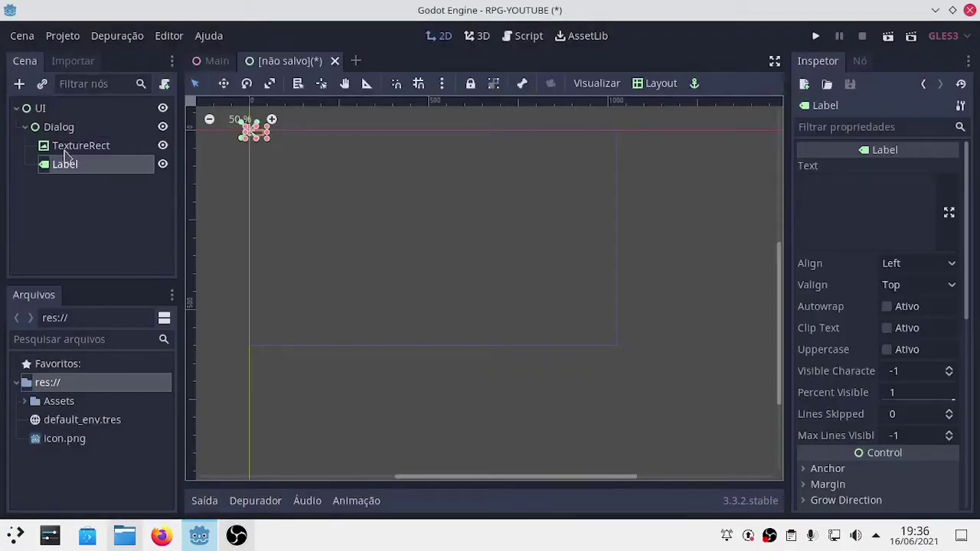
# Add a second Label, Label2, under Dialog
pyautogui.rightClick(59, 129)
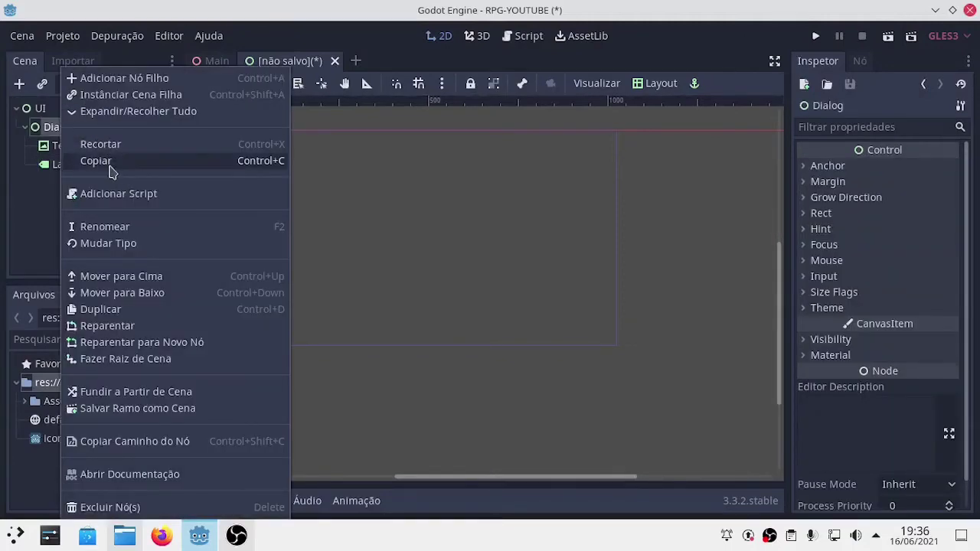
pyautogui.click(143, 81)
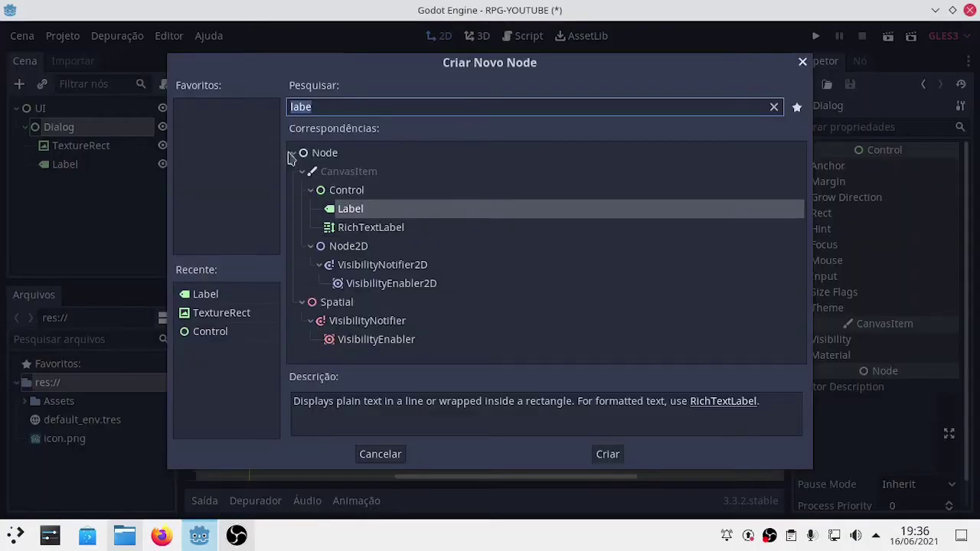
pyautogui.click(607, 455)
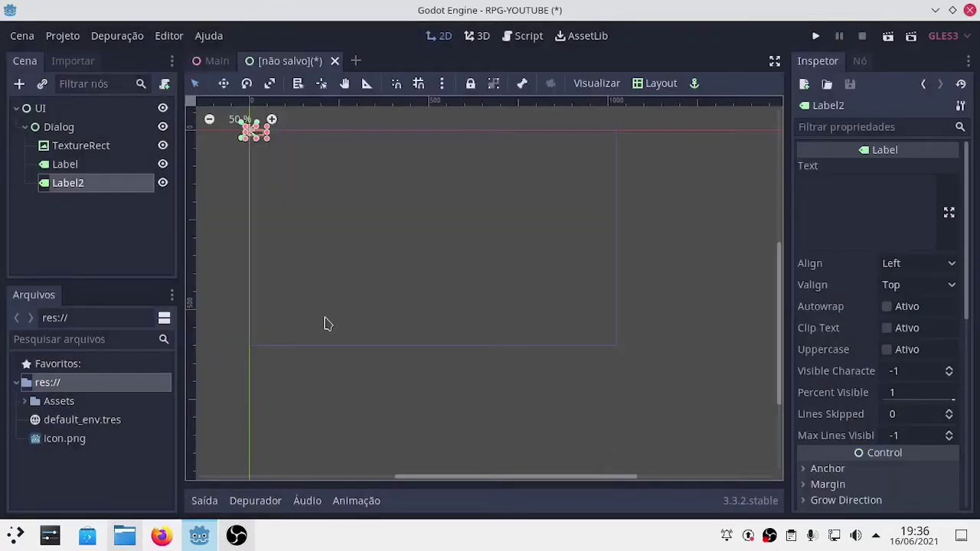
pyautogui.click(82, 130)
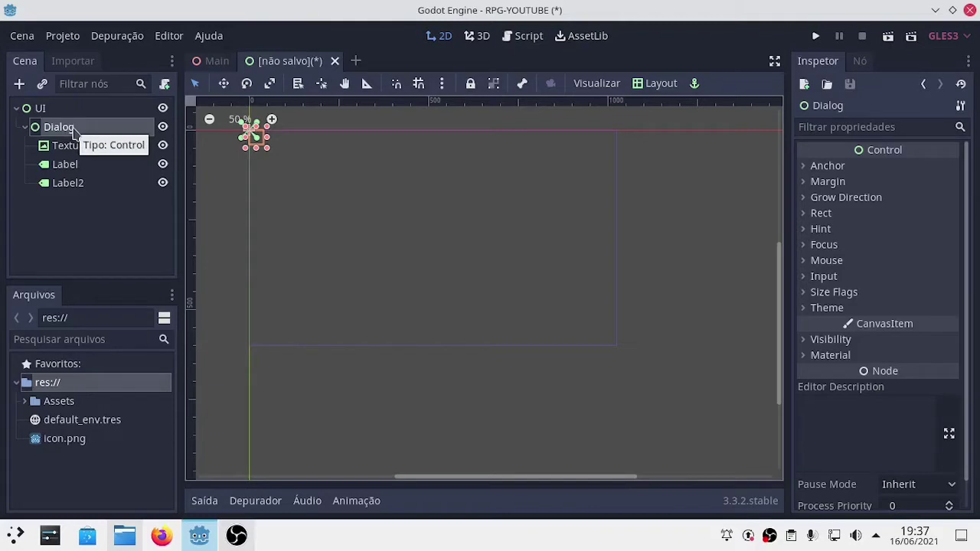
# Add a Sprite child under Dialog by searching 'sprit' in the node types
pyautogui.rightClick(80, 127)
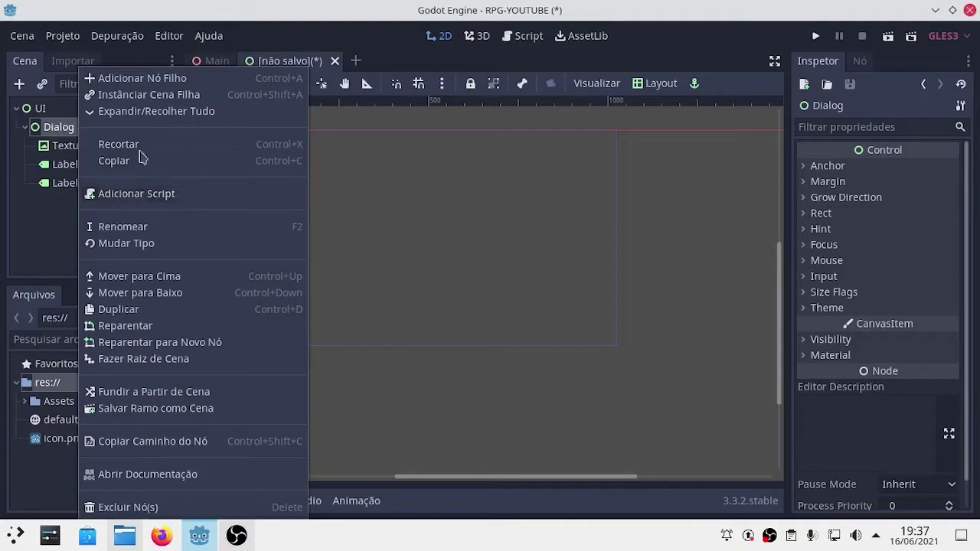
pyautogui.click(144, 80)
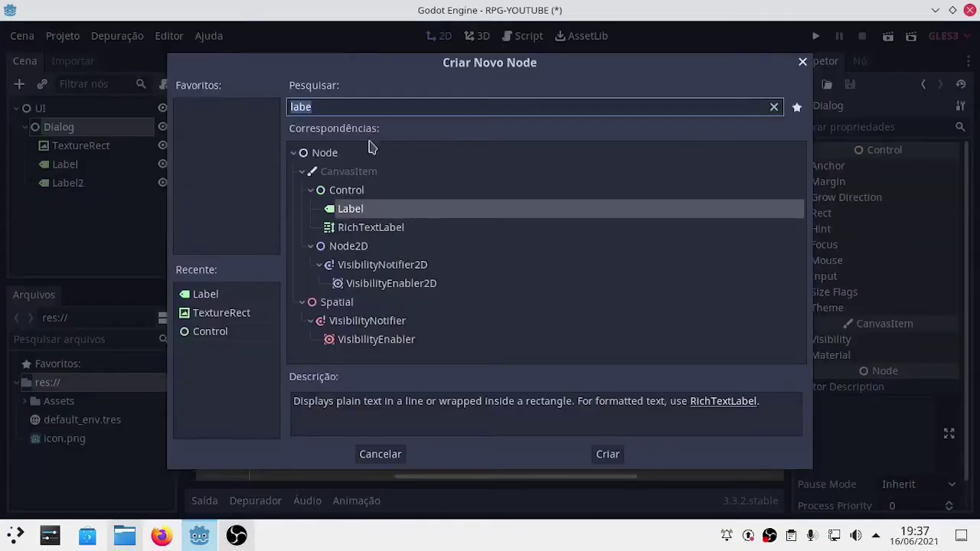
pyautogui.click(363, 106)
pyautogui.doubleClick(294, 105)
pyautogui.write('sprit')
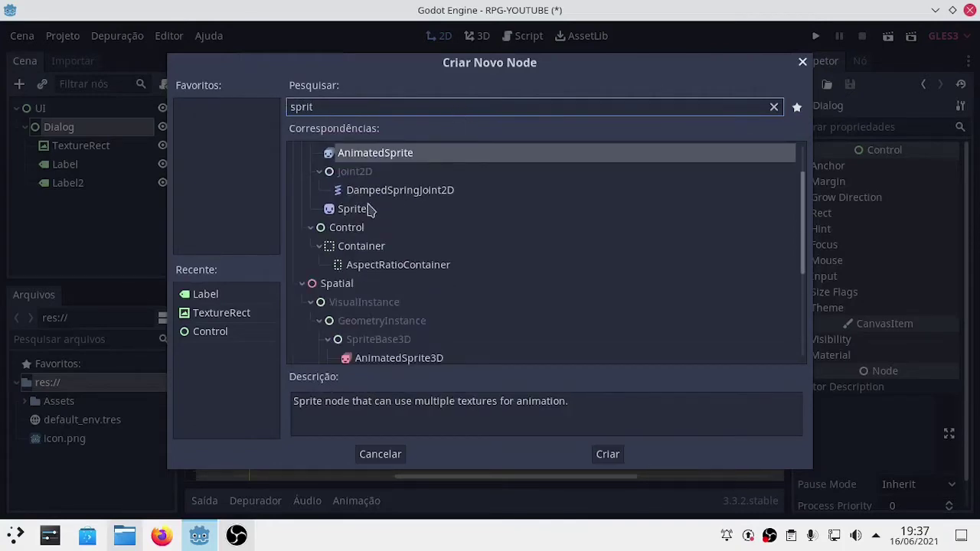
pyautogui.click(368, 209)
pyautogui.click(597, 454)
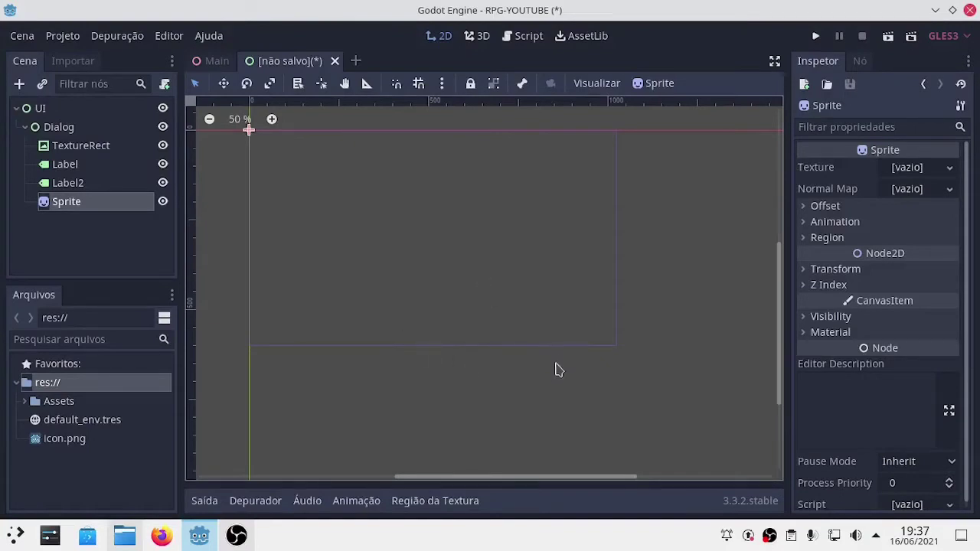
pyautogui.rightClick(95, 204)
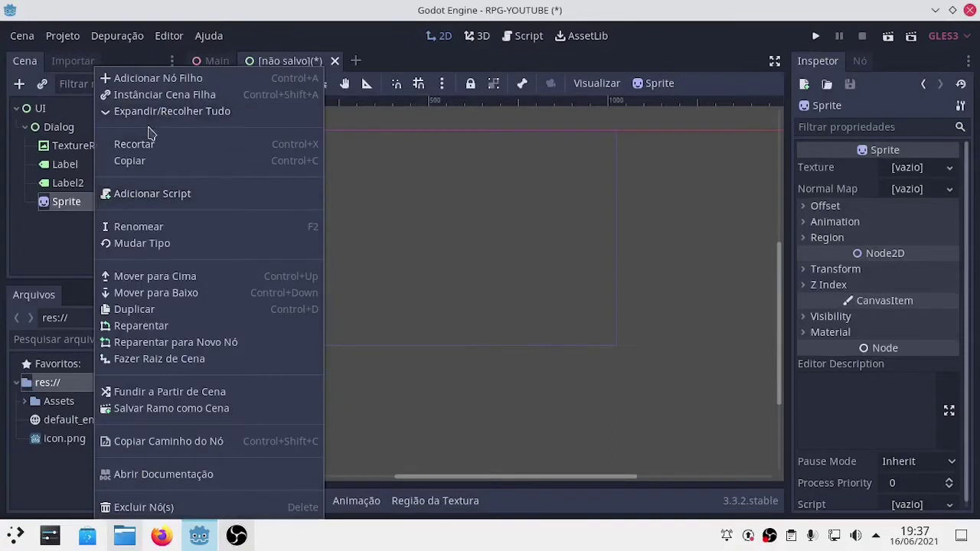
# Give the Sprite an AnimationPlayer child, found by searching 'anima'
pyautogui.click(143, 82)
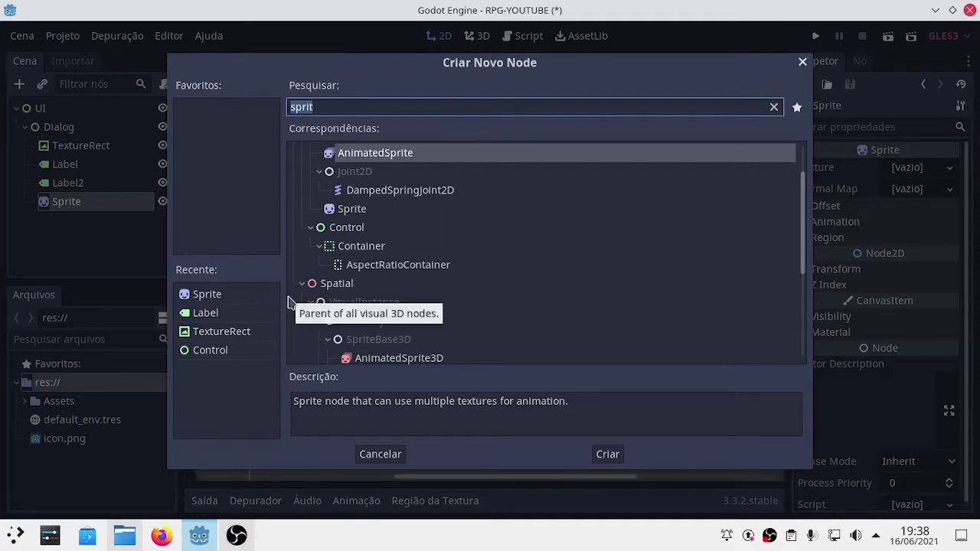
pyautogui.write('a')
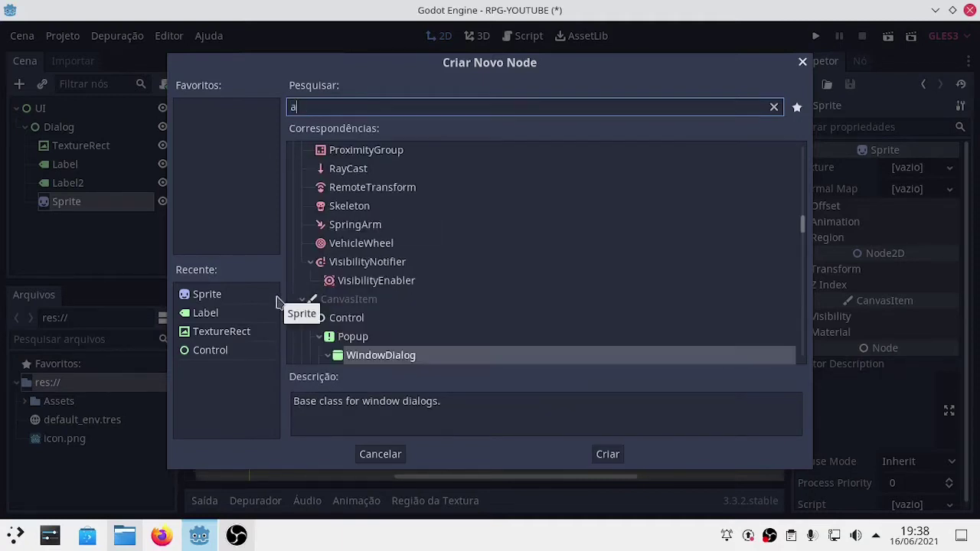
pyautogui.write('ni')
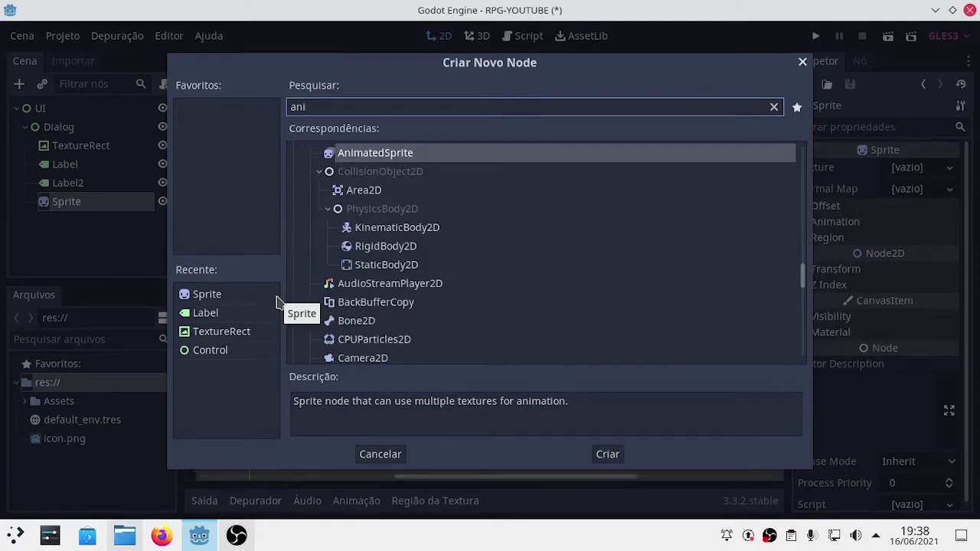
pyautogui.write('ma')
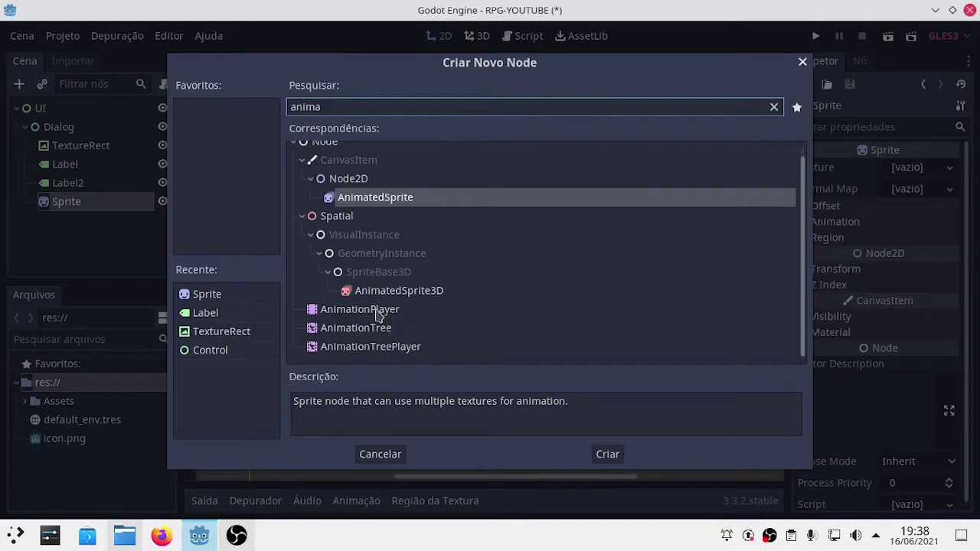
pyautogui.click(392, 314)
pyautogui.click(621, 460)
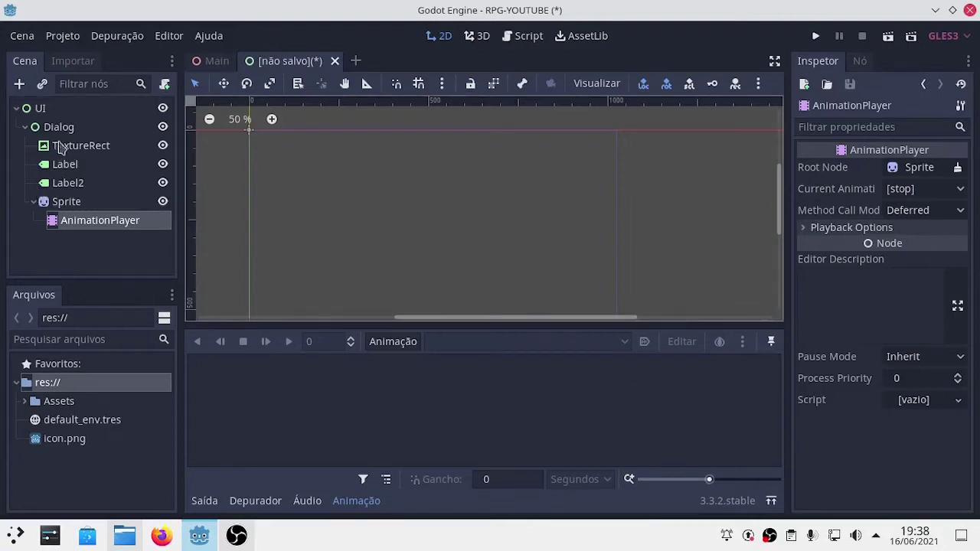
pyautogui.click(59, 128)
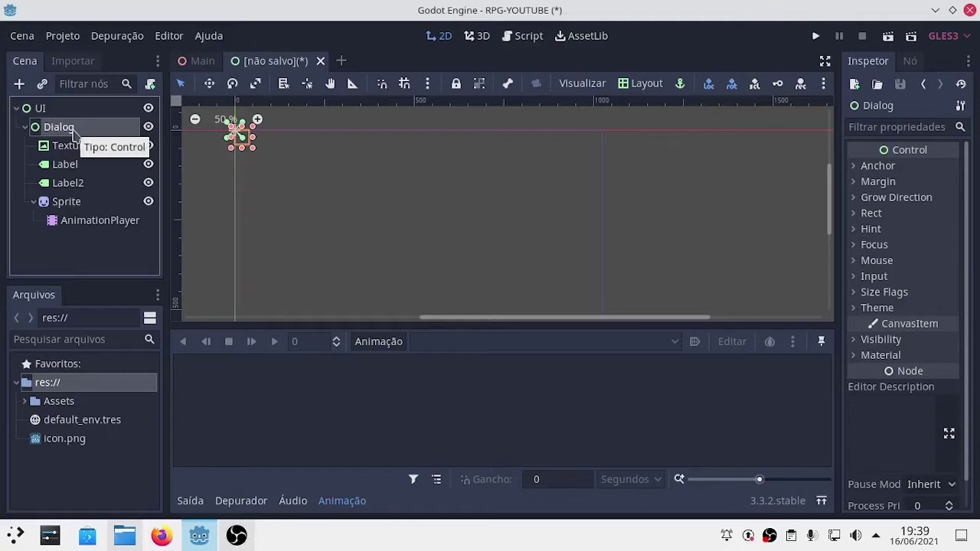
# Add a Tween node under Dialog using the 'Tw' search
pyautogui.rightClick(62, 129)
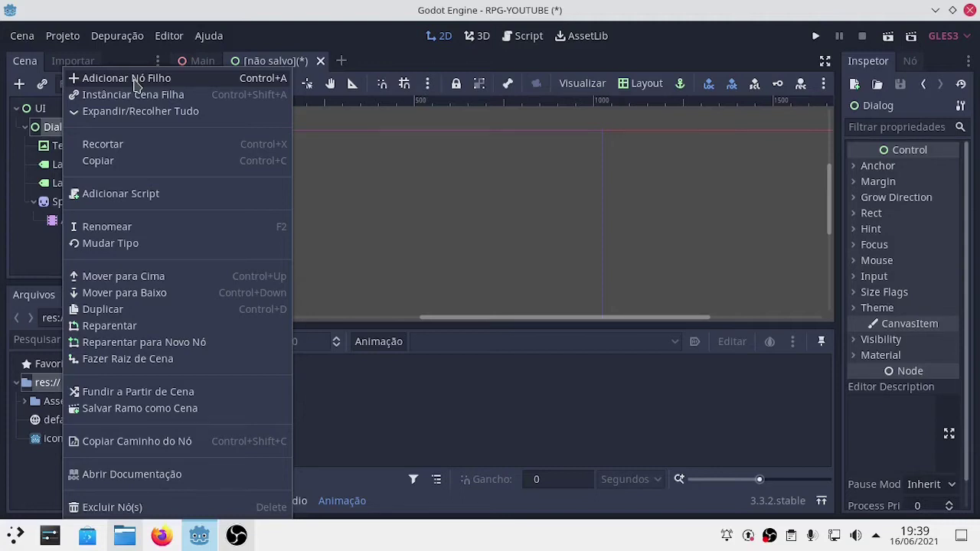
pyautogui.click(136, 79)
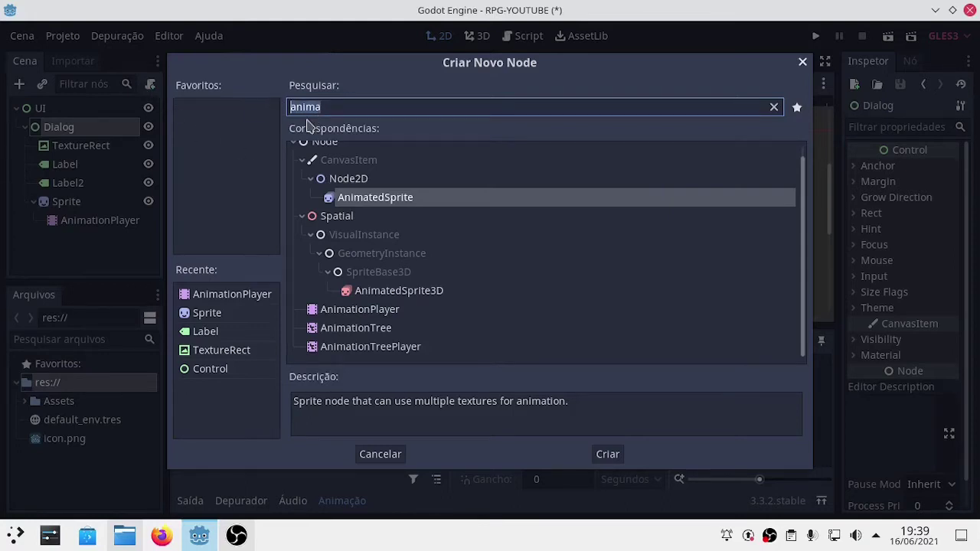
pyautogui.write('T')
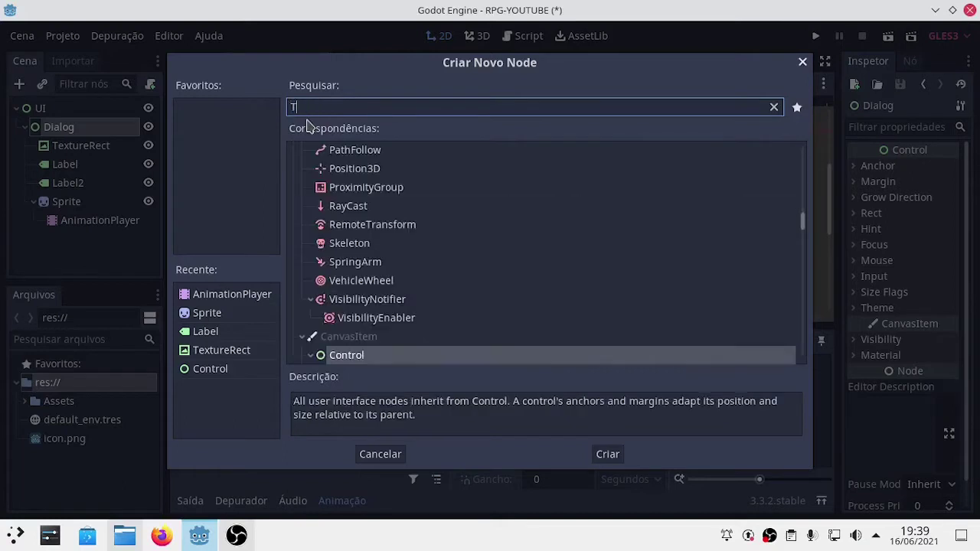
pyautogui.write('w')
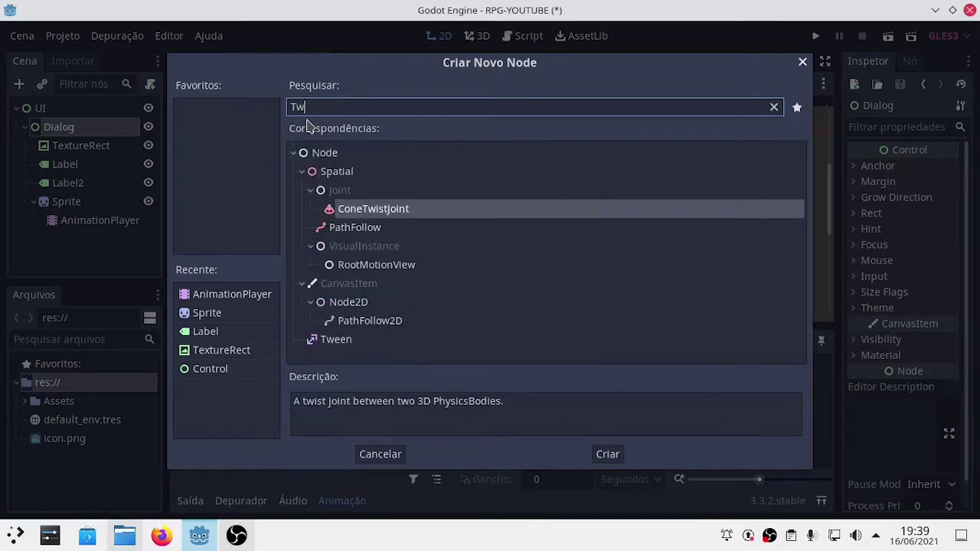
pyautogui.click(344, 342)
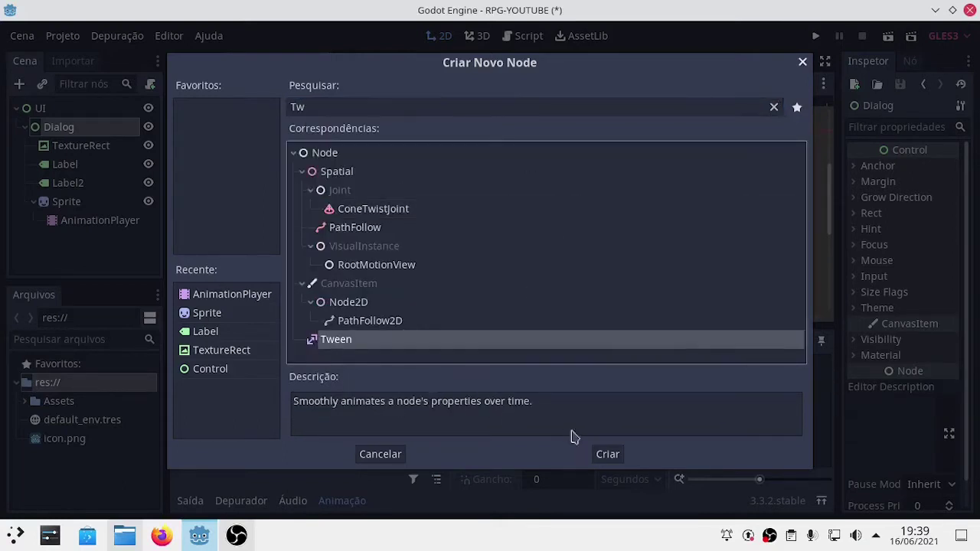
pyautogui.click(608, 454)
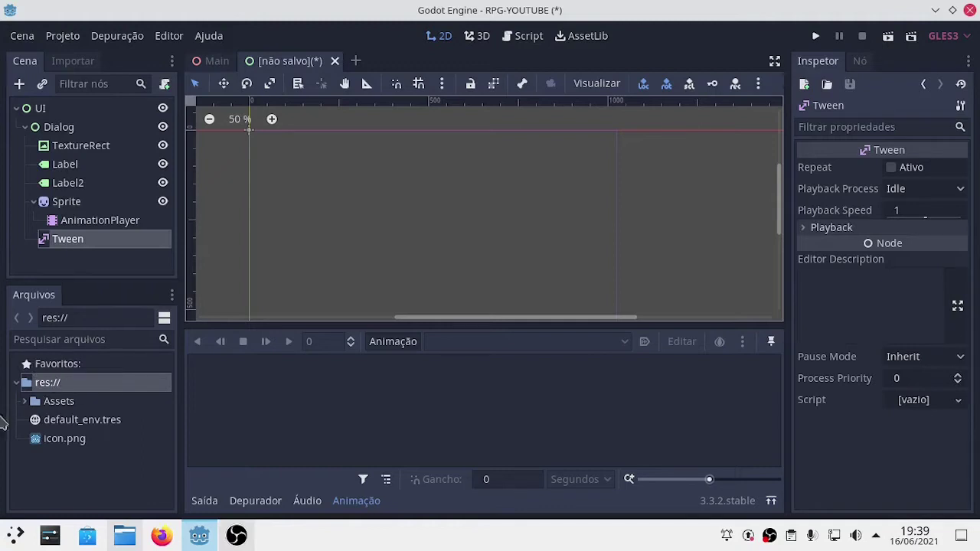
pyautogui.click(60, 128)
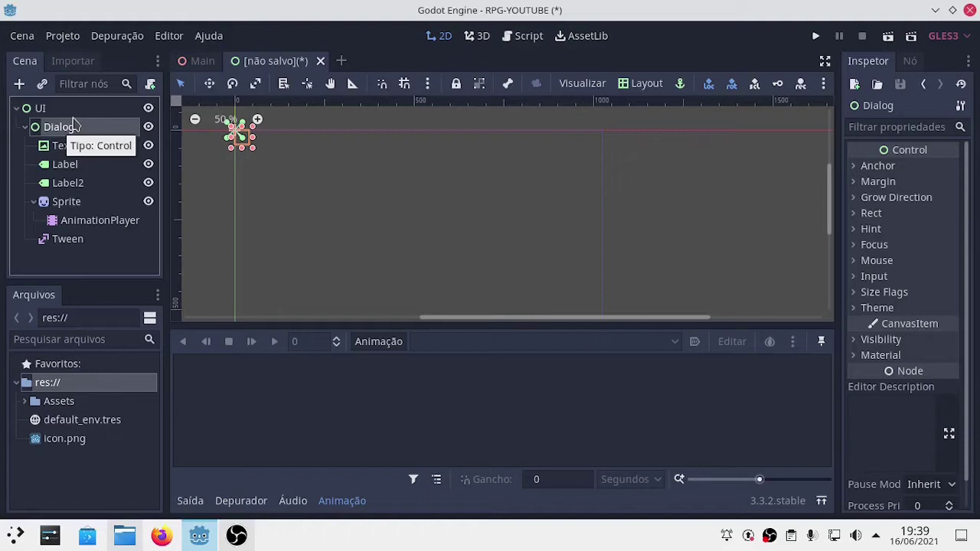
# Add an AudioStreamPlayer2D node under Dialog using the 'aud' search
pyautogui.rightClick(85, 128)
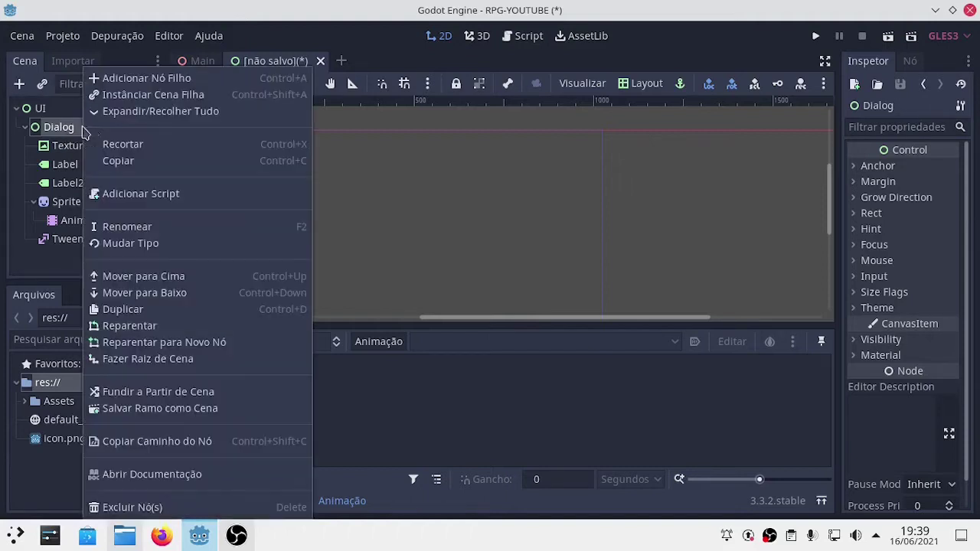
pyautogui.click(145, 78)
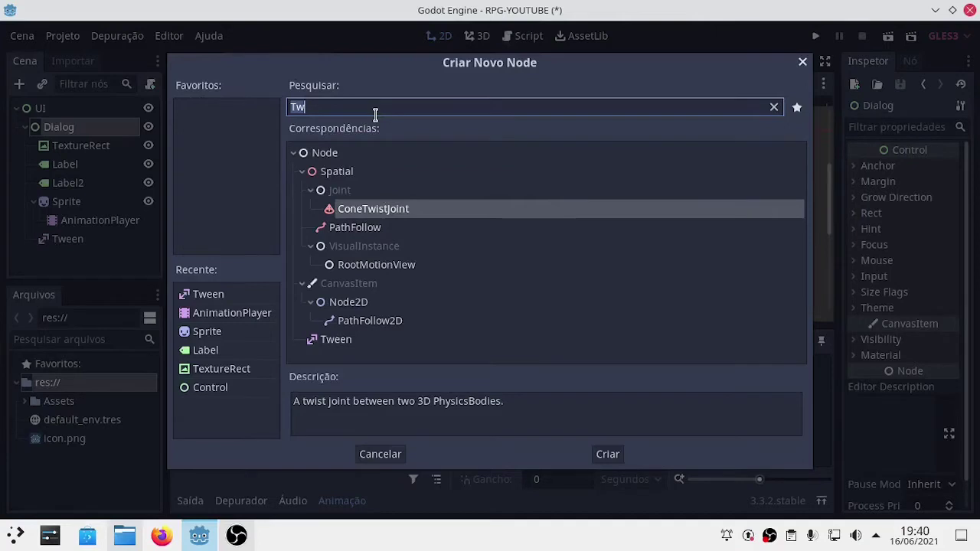
pyautogui.write('aud')
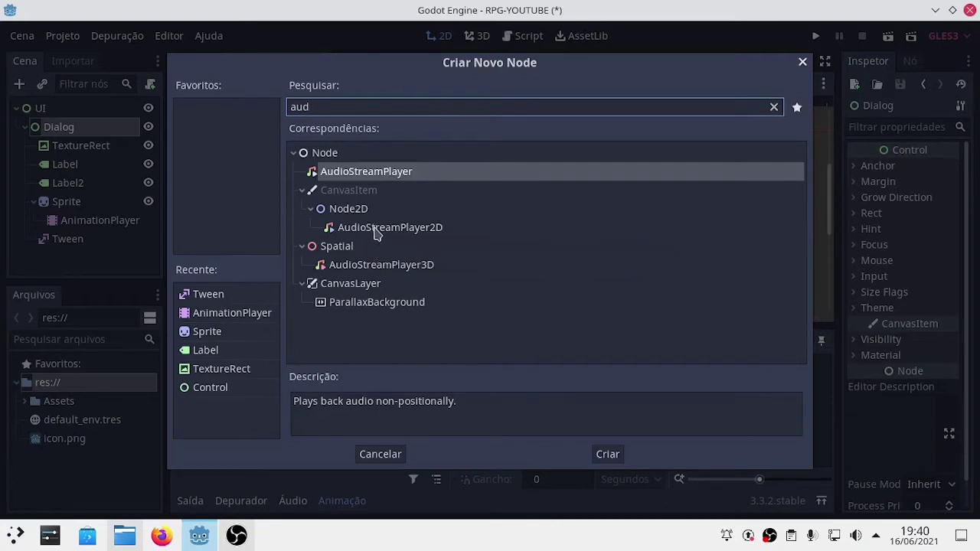
pyautogui.click(376, 230)
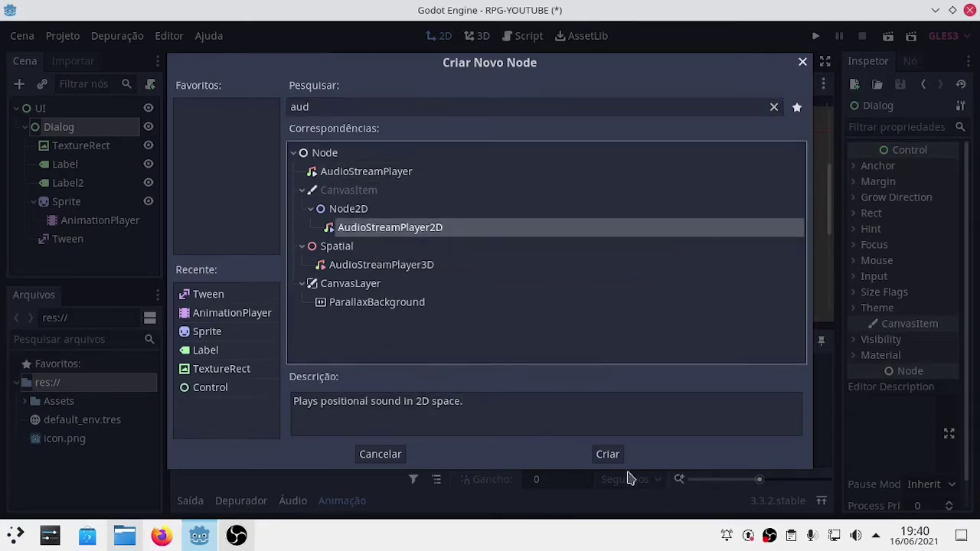
pyautogui.click(610, 456)
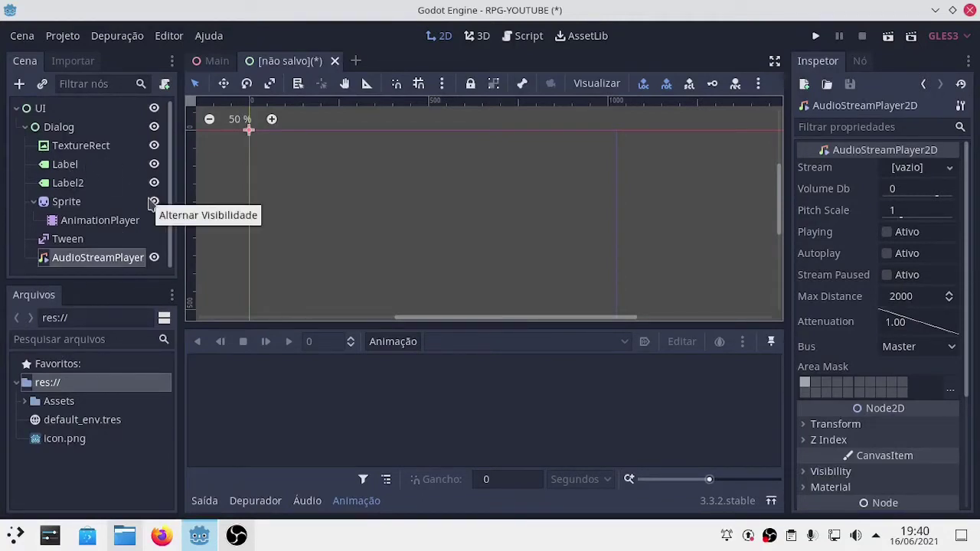
# Rename the TextureRect to Background and the first Label to Name
pyautogui.doubleClick(93, 152)
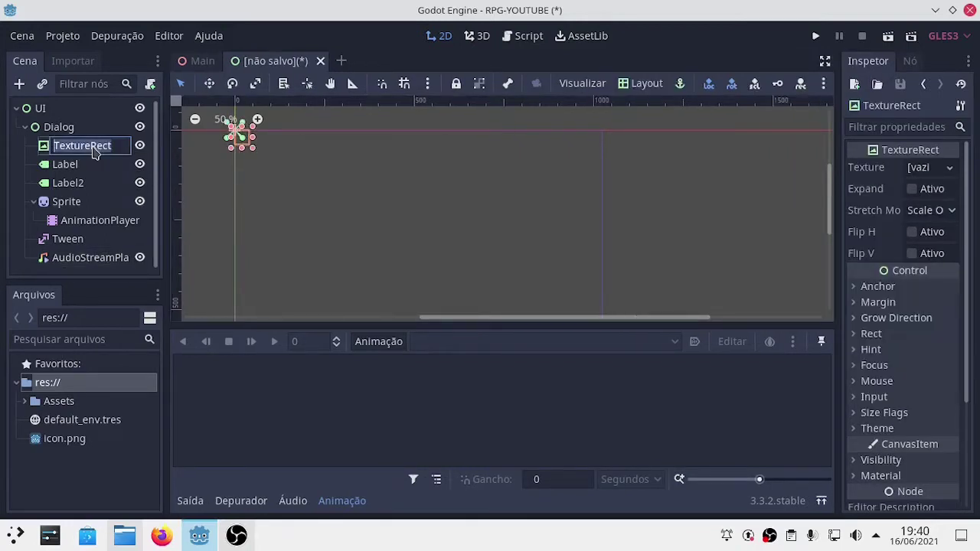
pyautogui.write('Ba')
pyautogui.write('ck')
pyautogui.write('g')
pyautogui.write('round')
pyautogui.press('Return')
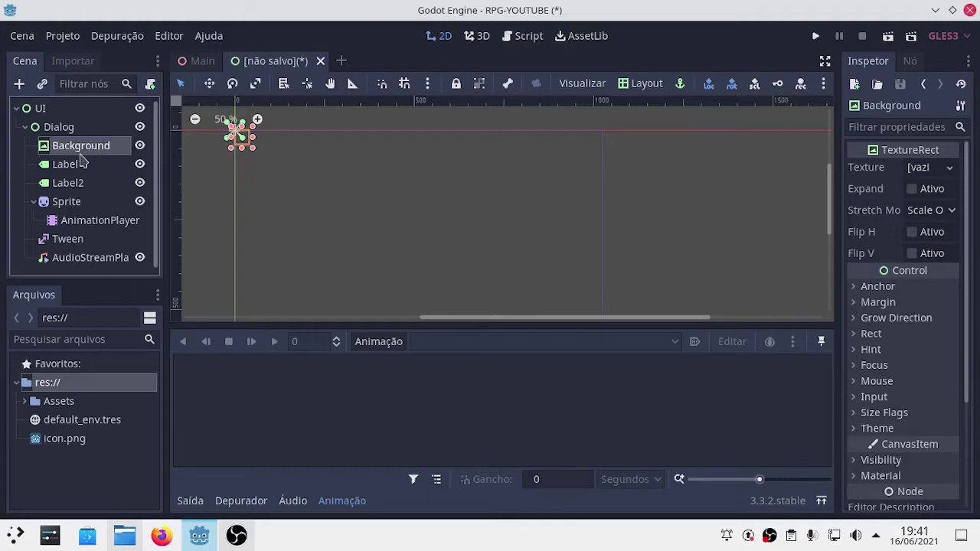
pyautogui.doubleClick(66, 169)
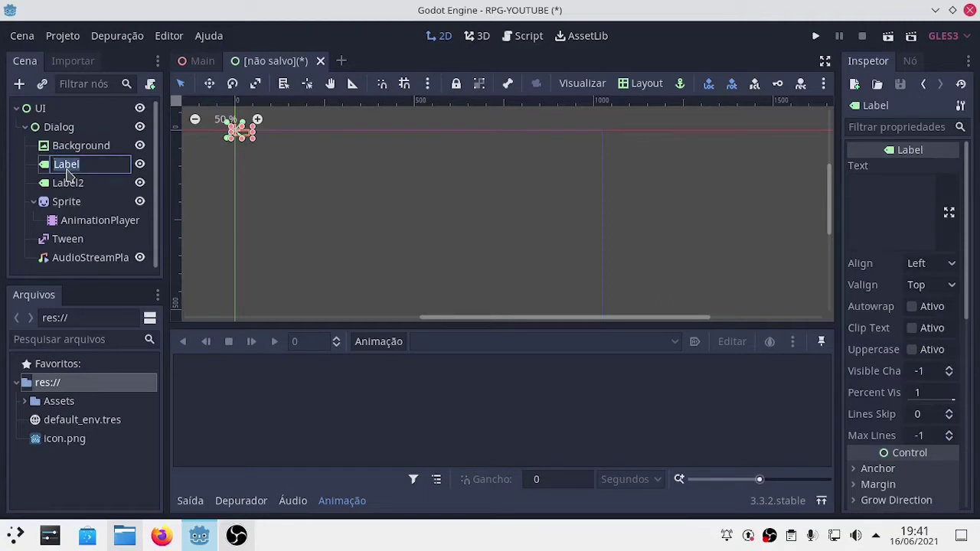
pyautogui.write('Name')
pyautogui.press('Return')
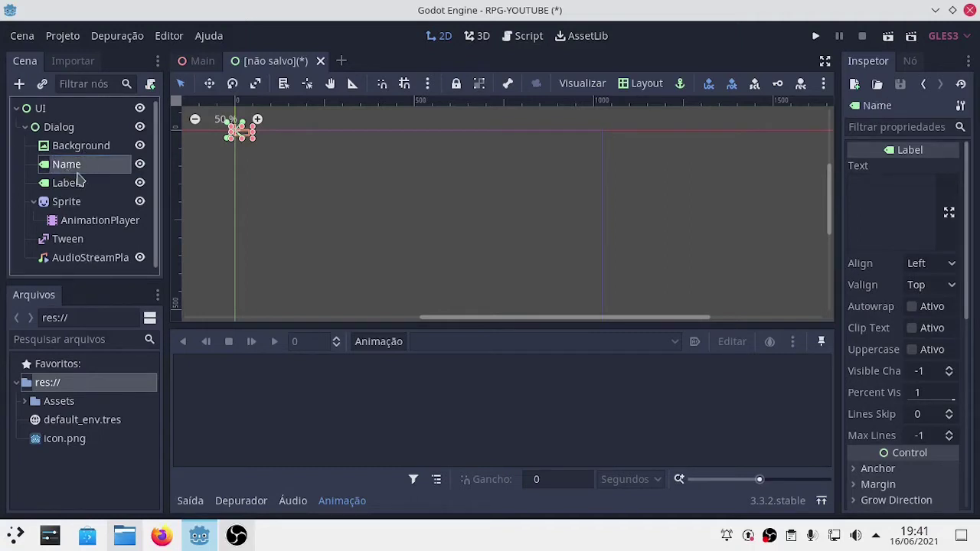
# Rename Label2 to Label by deleting its trailing 2
pyautogui.click(74, 187)
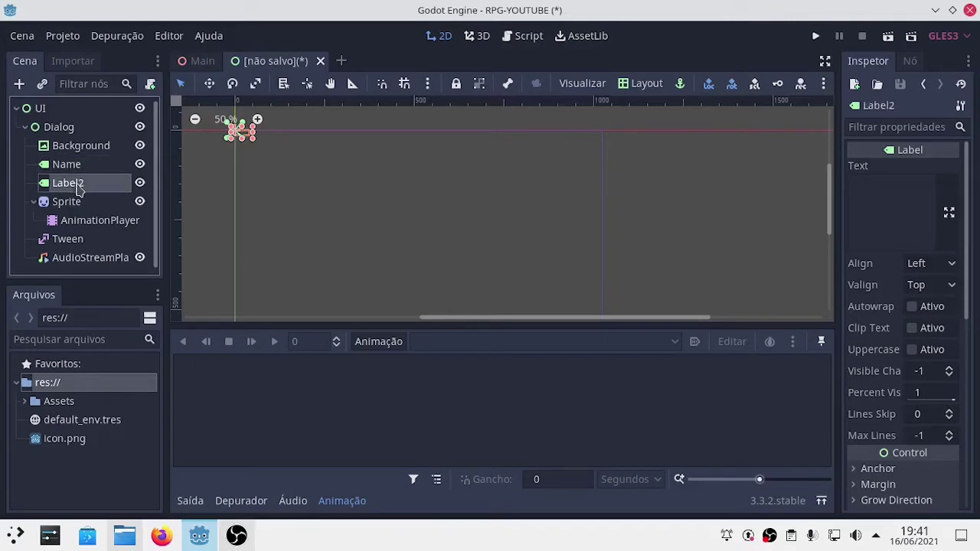
pyautogui.click(75, 185)
pyautogui.click(79, 183)
pyautogui.moveTo(80, 182); pyautogui.dragTo(87, 184)
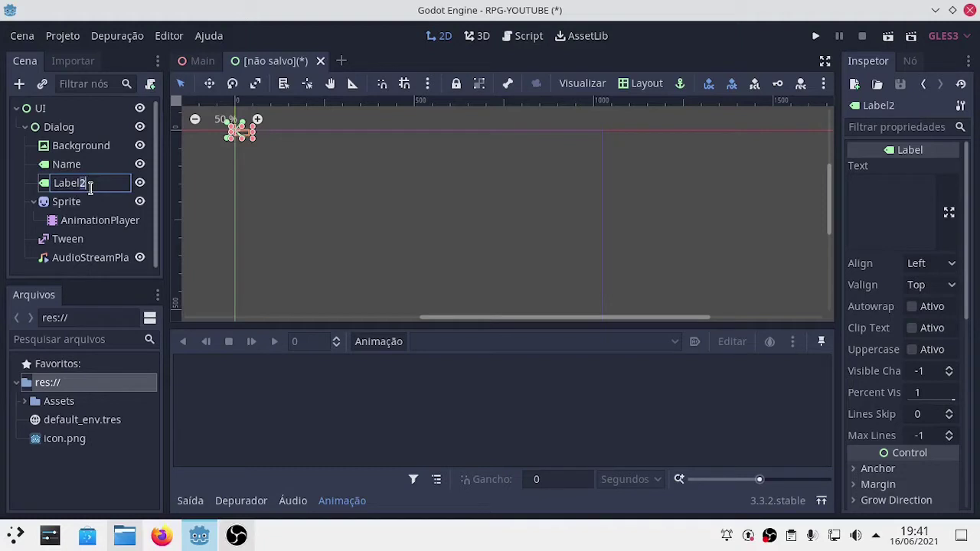
pyautogui.press('BackSpace')
pyautogui.press('Return')
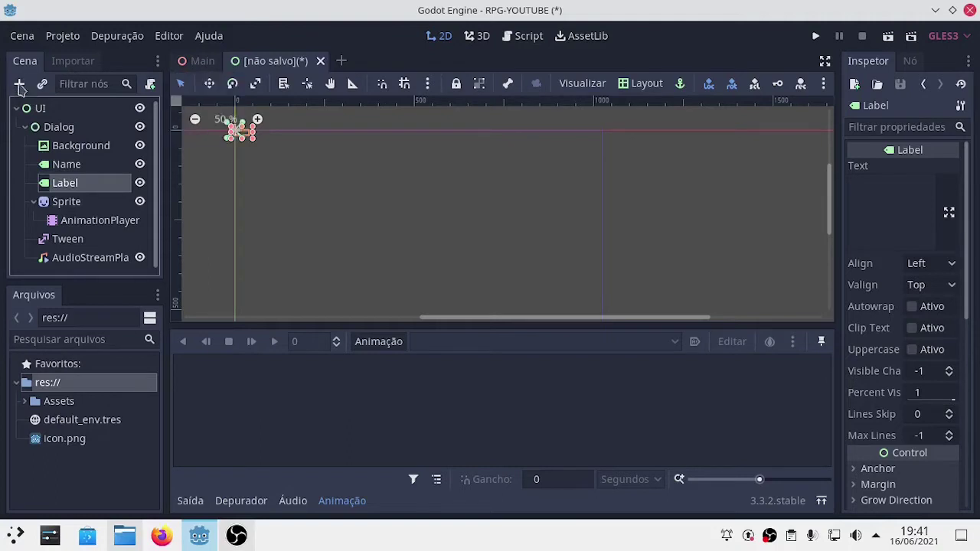
pyautogui.click(20, 84)
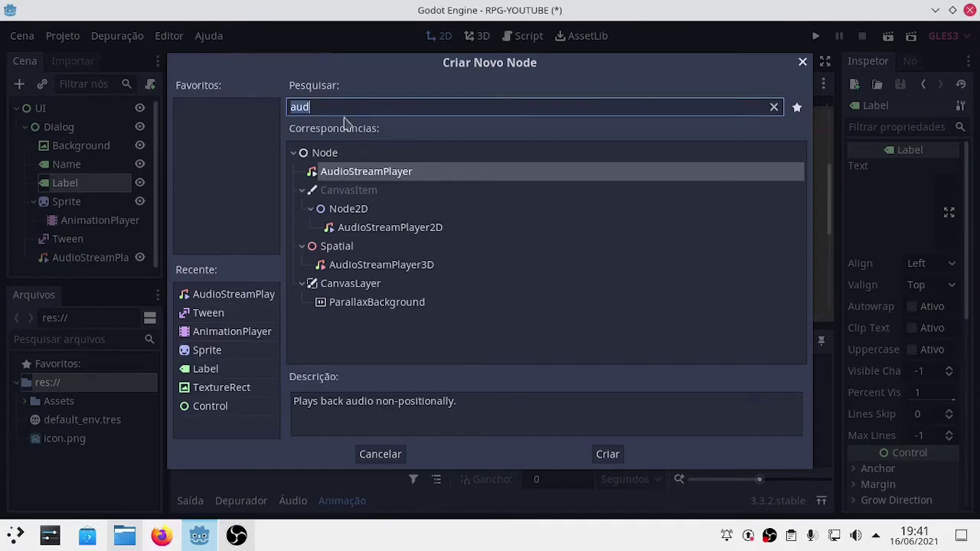
pyautogui.press('BackSpace')
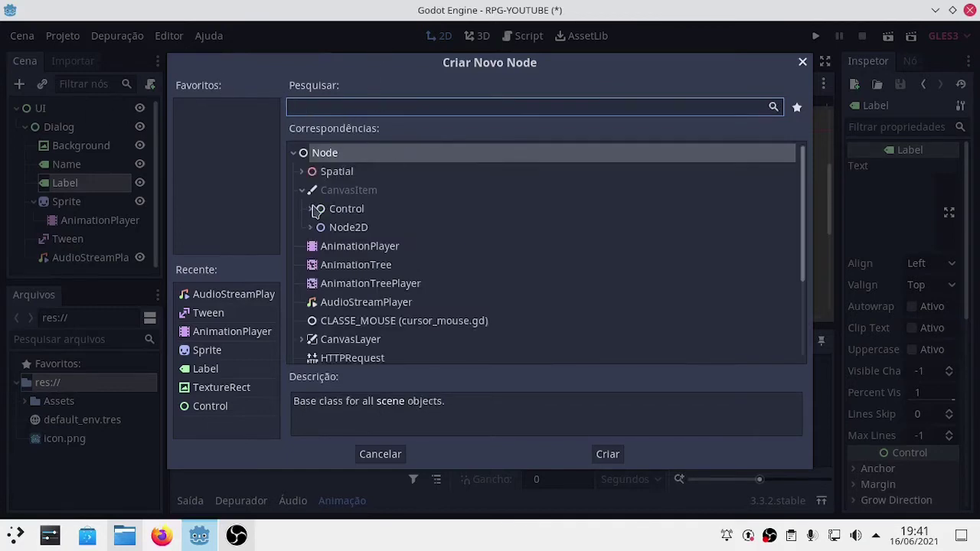
pyautogui.click(317, 210)
pyautogui.scroll(-2, 375, 237)
pyautogui.scroll(-2, 382, 241)
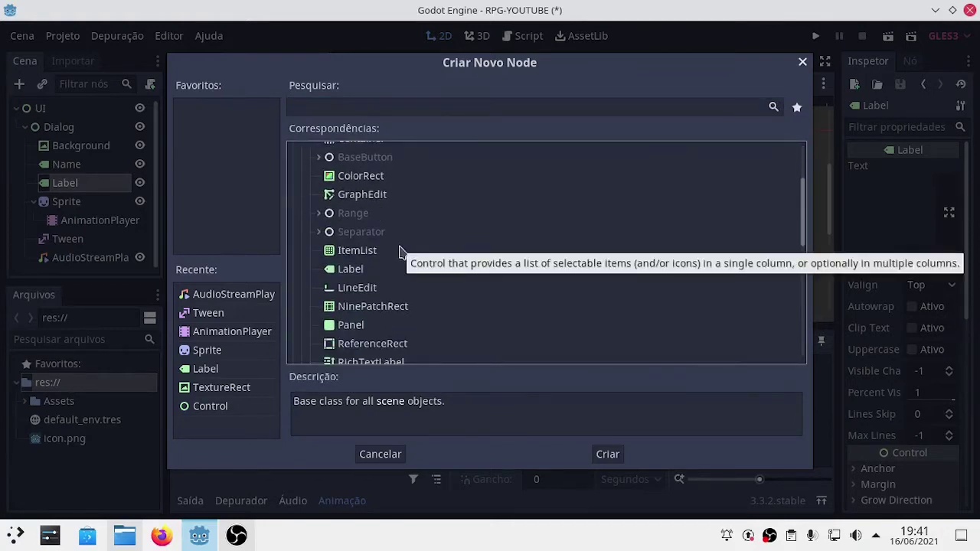
pyautogui.scroll(-1, 375, 290)
pyautogui.scroll(-1, 394, 314)
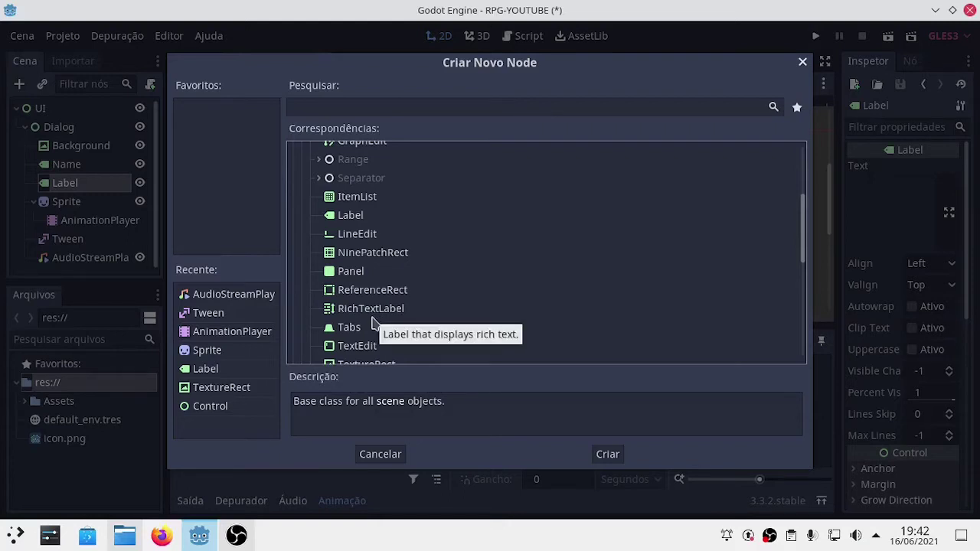
pyautogui.click(373, 313)
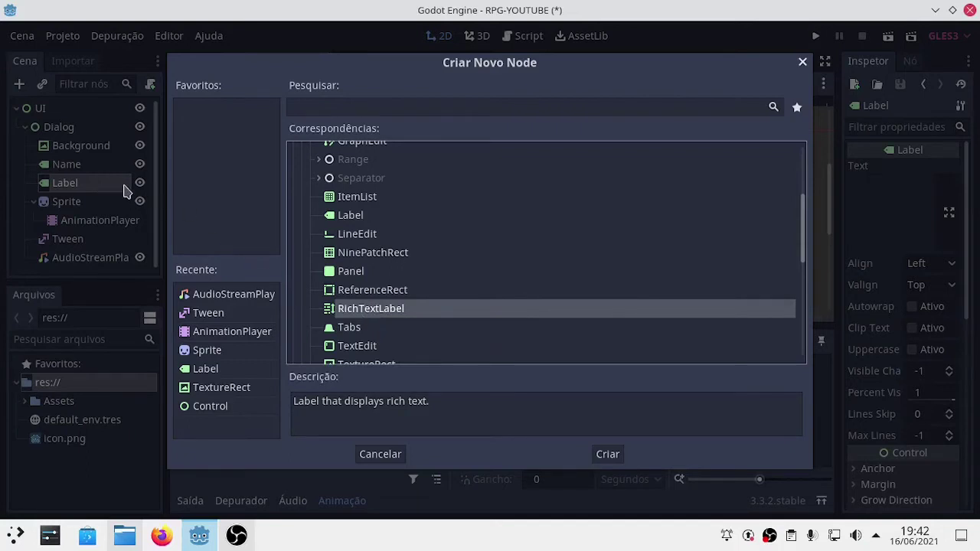
pyautogui.click(397, 454)
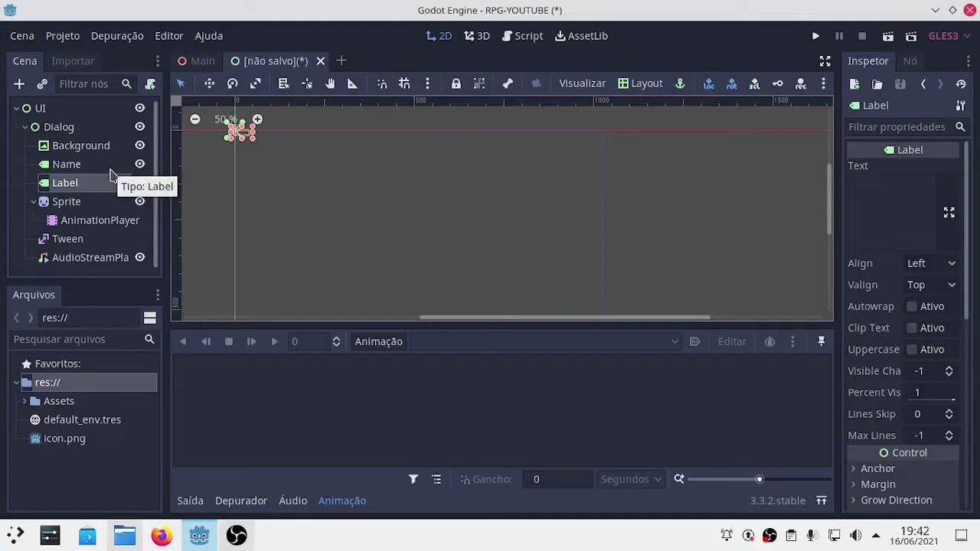
pyautogui.click(86, 188)
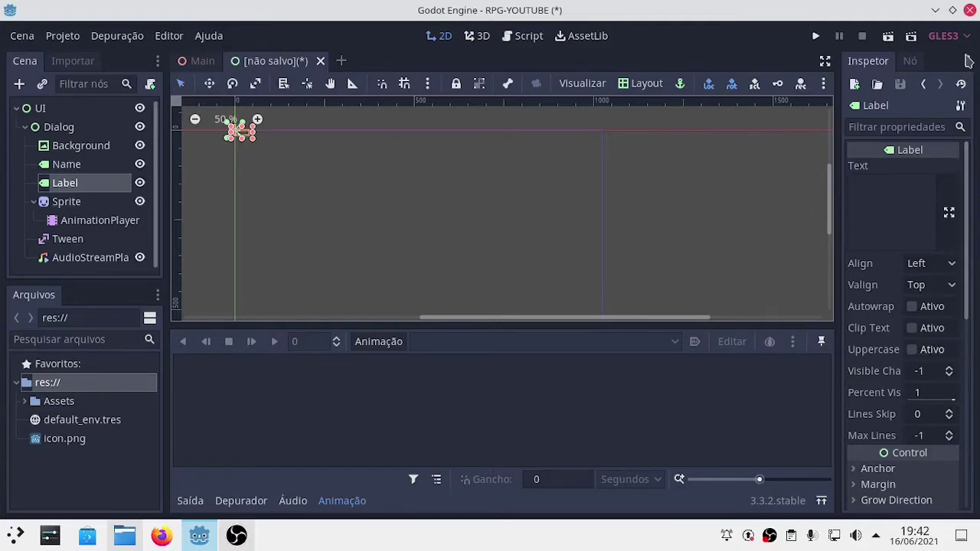
pyautogui.click(953, 10)
pyautogui.click(952, 79)
# Set the Label's Text property to a sample first name
pyautogui.moveTo(885, 404)
pyautogui.click(879, 183)
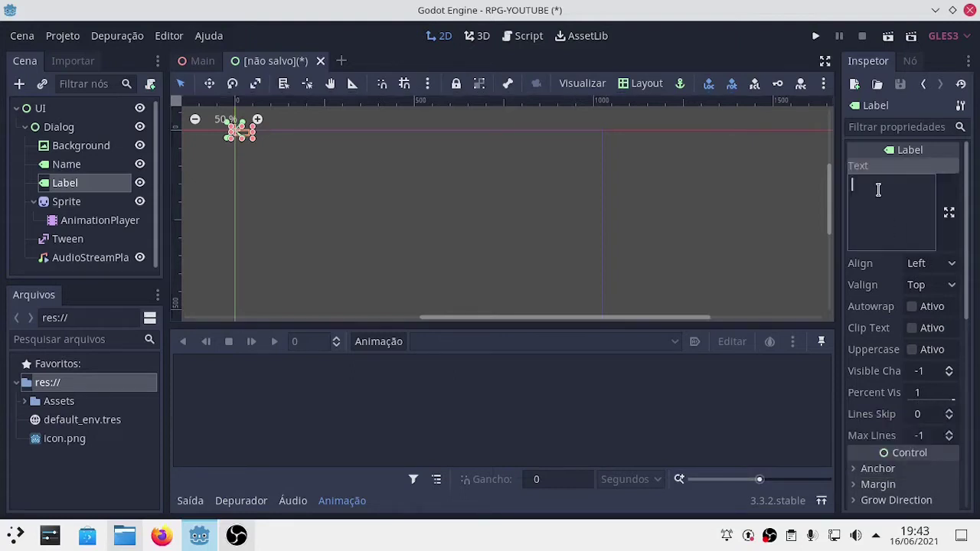
pyautogui.scroll(1, 391, 230)
pyautogui.hscroll(-3, 317, 192)
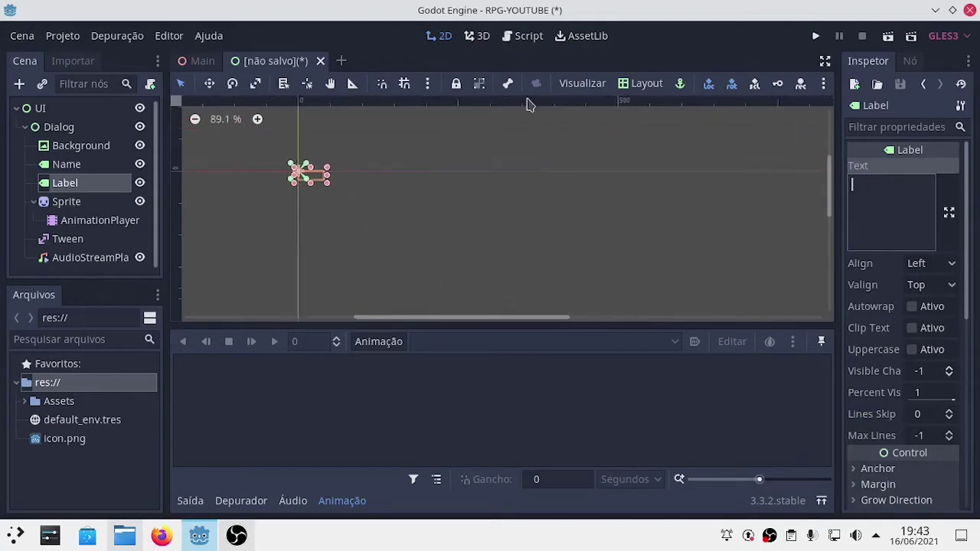
pyautogui.scroll(1, 525, 101)
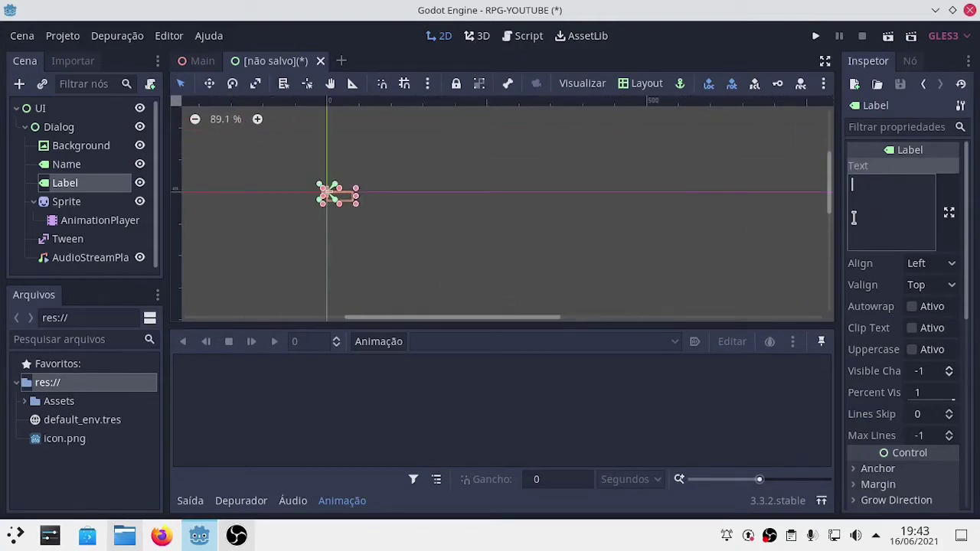
pyautogui.write('edua')
pyautogui.write('rd')
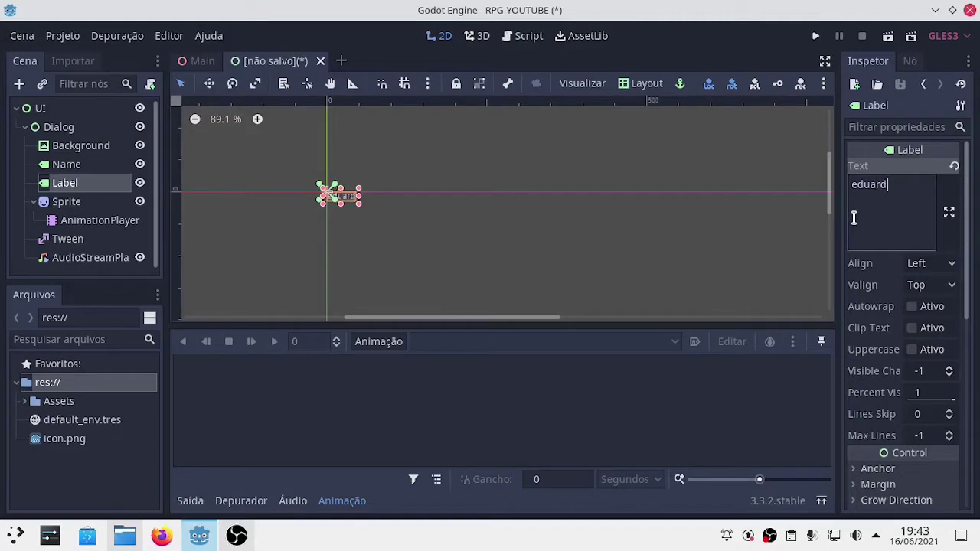
pyautogui.write('o')
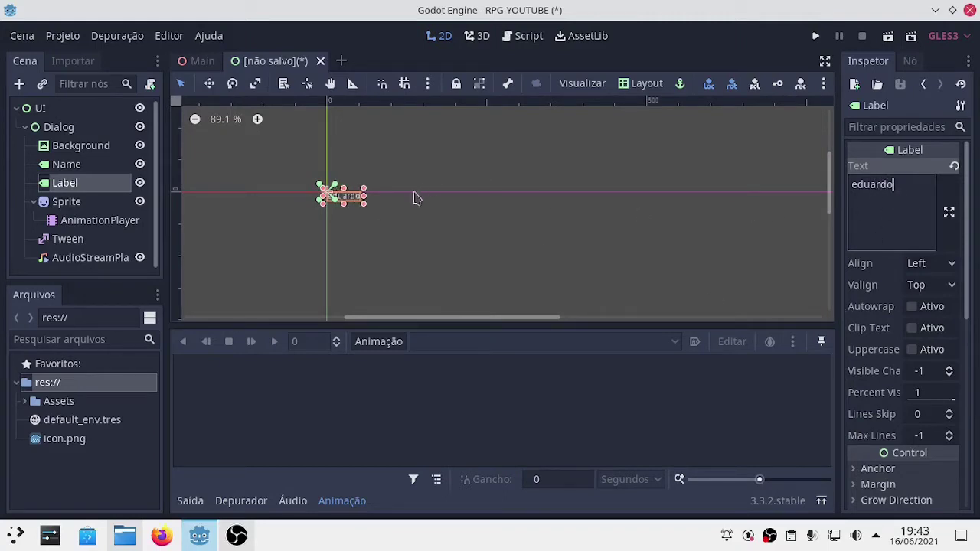
# Zoom and pan the 2D viewport to centre the label
pyautogui.scroll(3, 392, 222)
pyautogui.scroll(2, 398, 230)
pyautogui.moveTo(435, 248); pyautogui.dragTo(624, 329, button='middle')
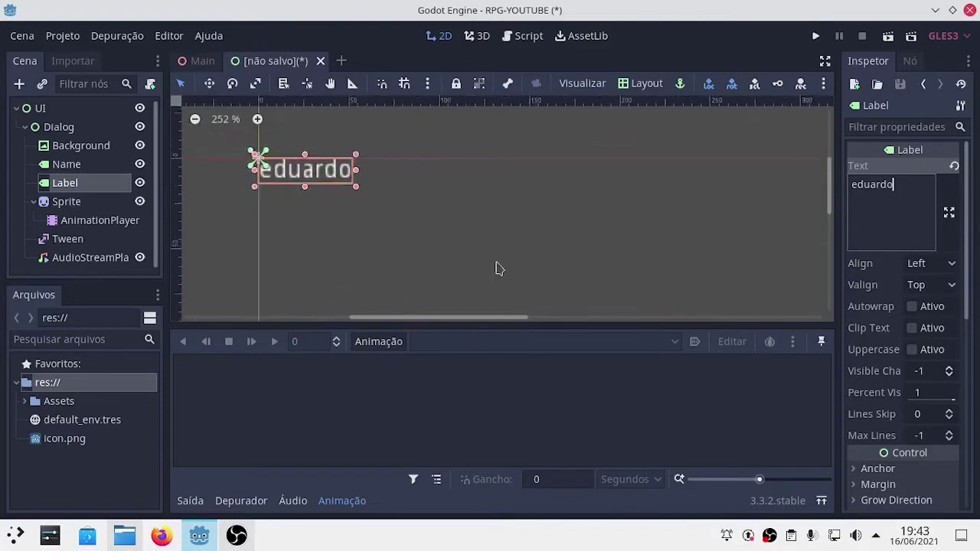
pyautogui.click(200, 503)
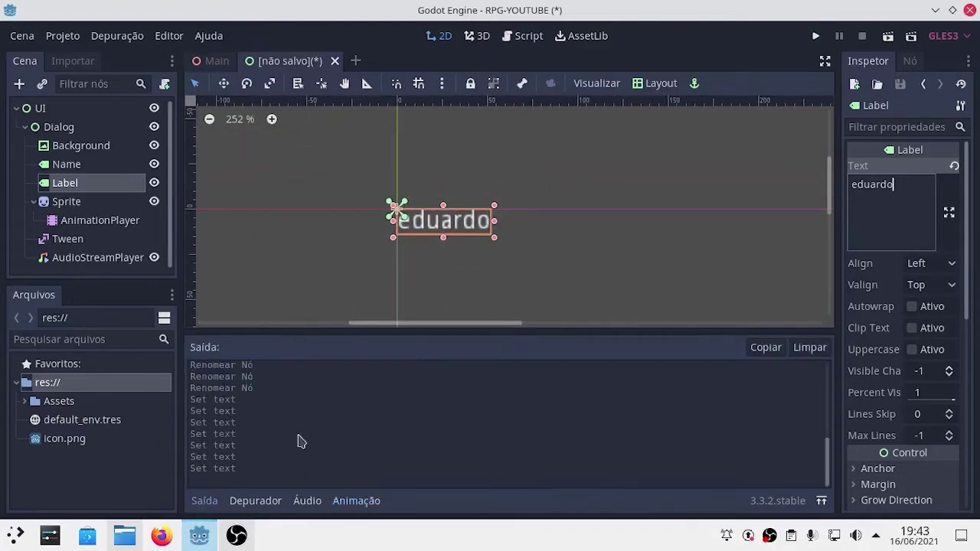
pyautogui.click(202, 502)
pyautogui.moveTo(570, 312); pyautogui.dragTo(622, 357, button='middle')
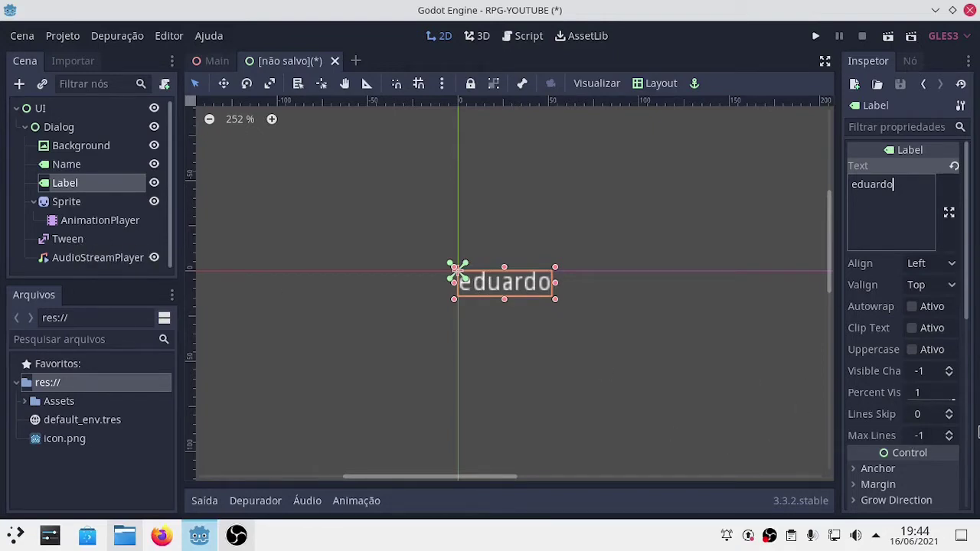
pyautogui.moveTo(952, 403); pyautogui.dragTo(906, 410)
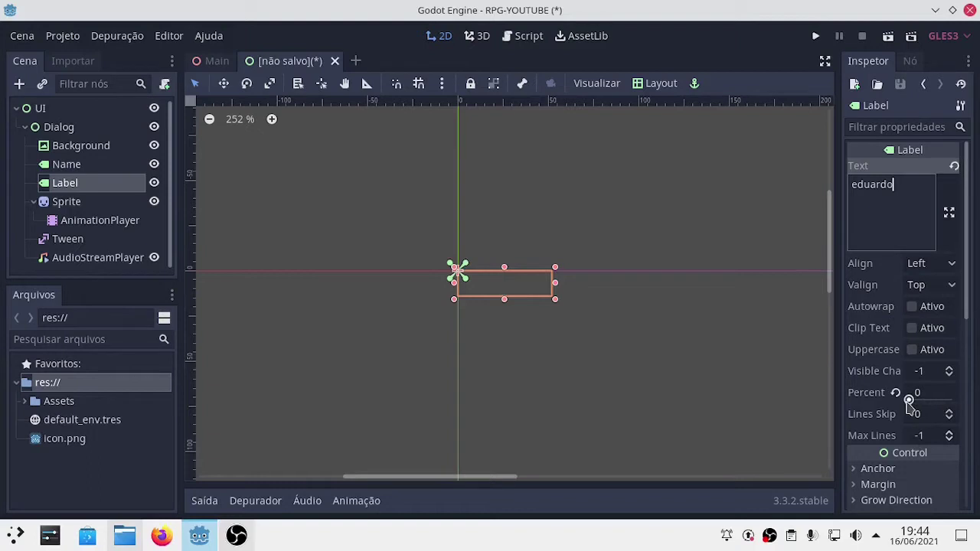
pyautogui.moveTo(909, 402); pyautogui.dragTo(955, 406)
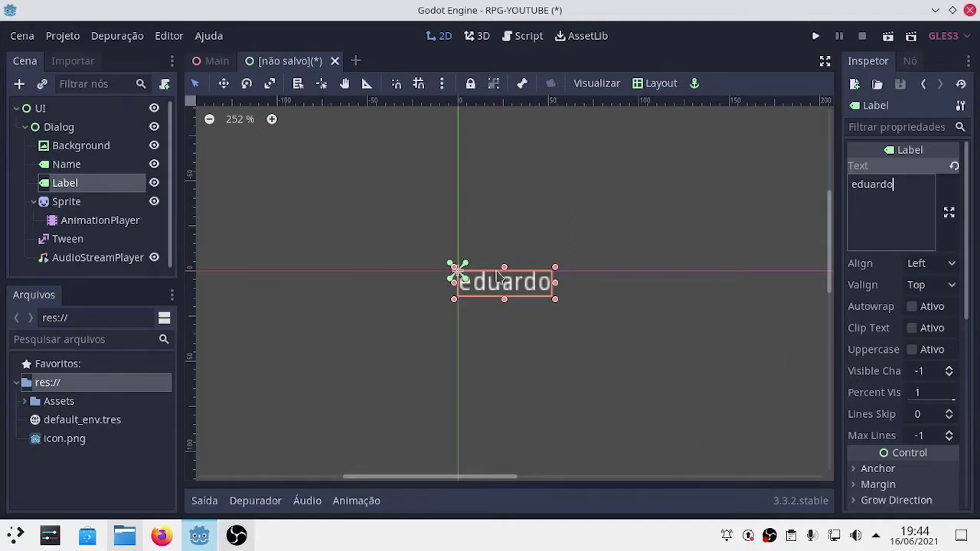
pyautogui.click(65, 164)
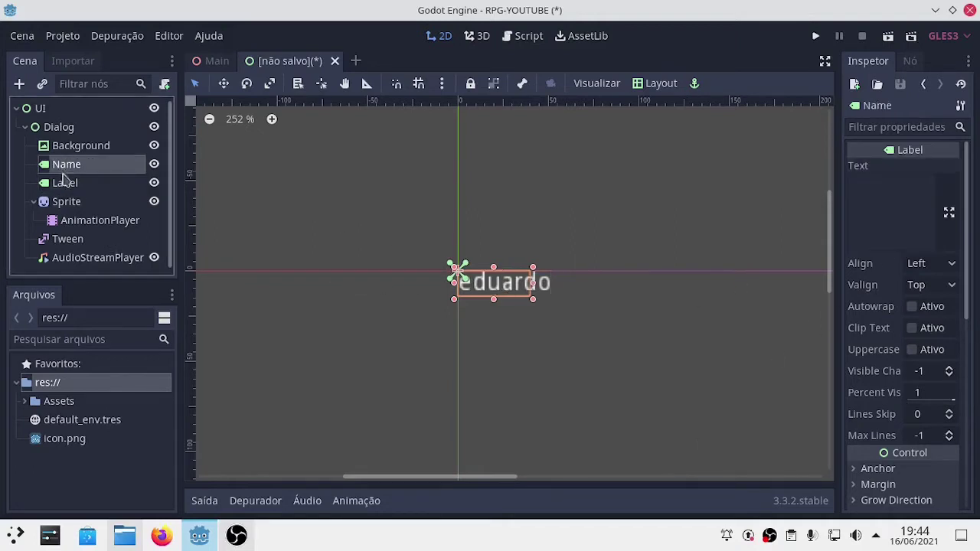
pyautogui.click(66, 183)
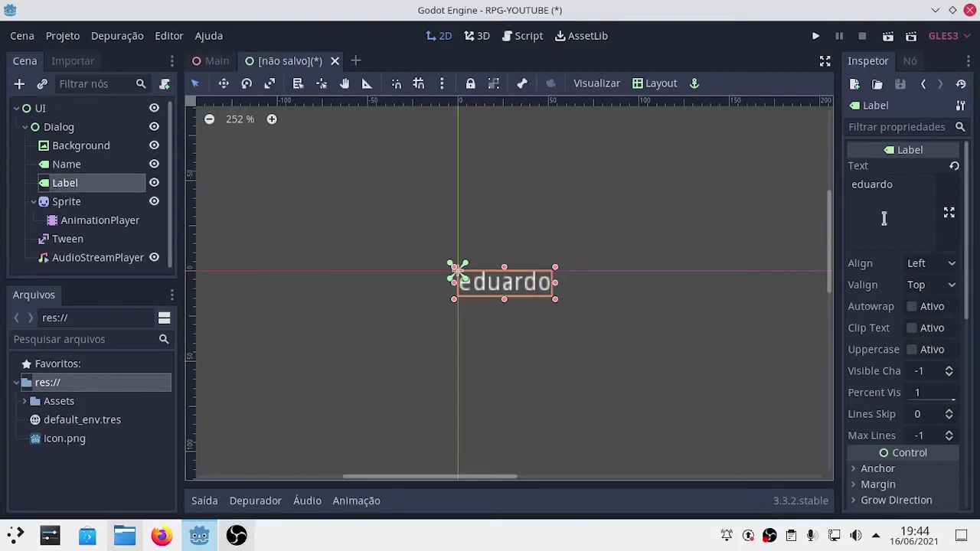
# Replace the Label node's sample first-name text with 'Texto'
pyautogui.moveTo(905, 189); pyautogui.dragTo(820, 194)
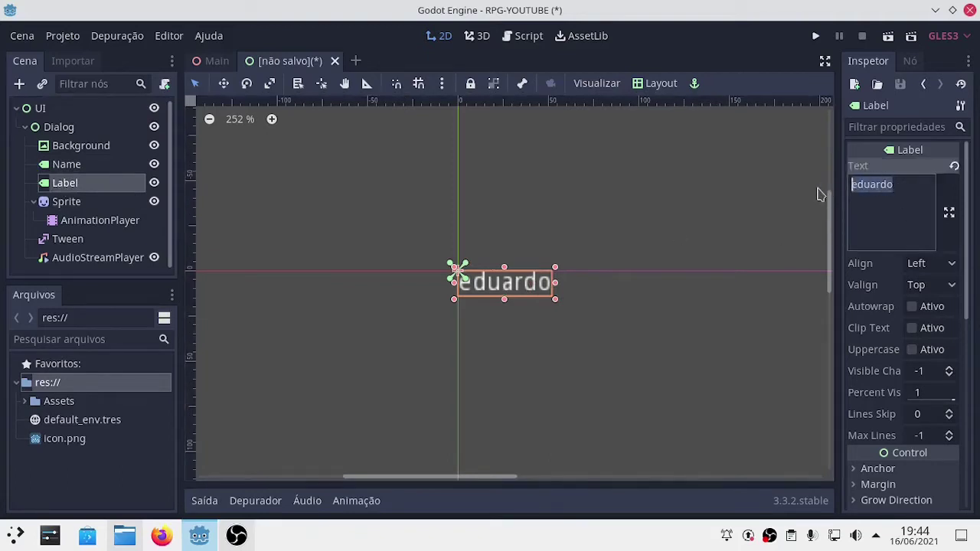
pyautogui.write('Texto')
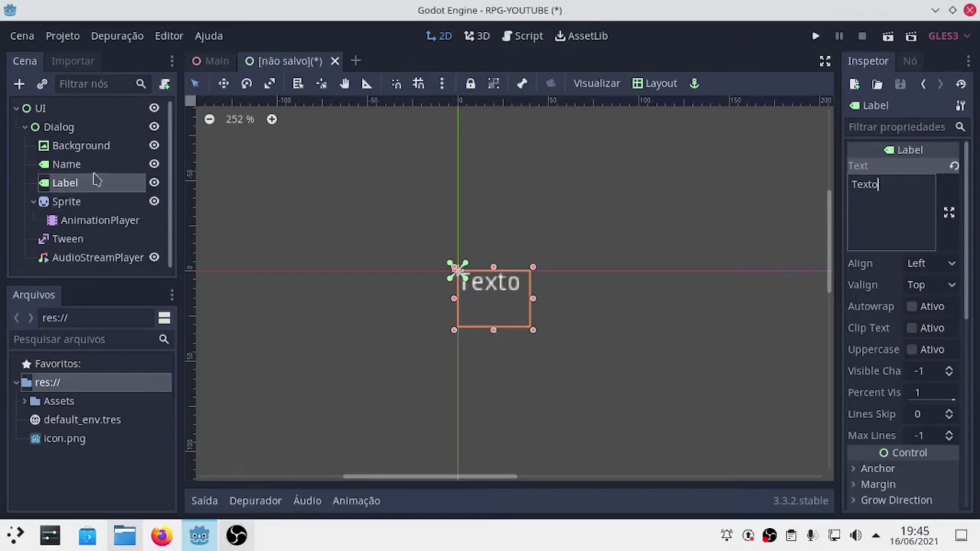
pyautogui.click(82, 166)
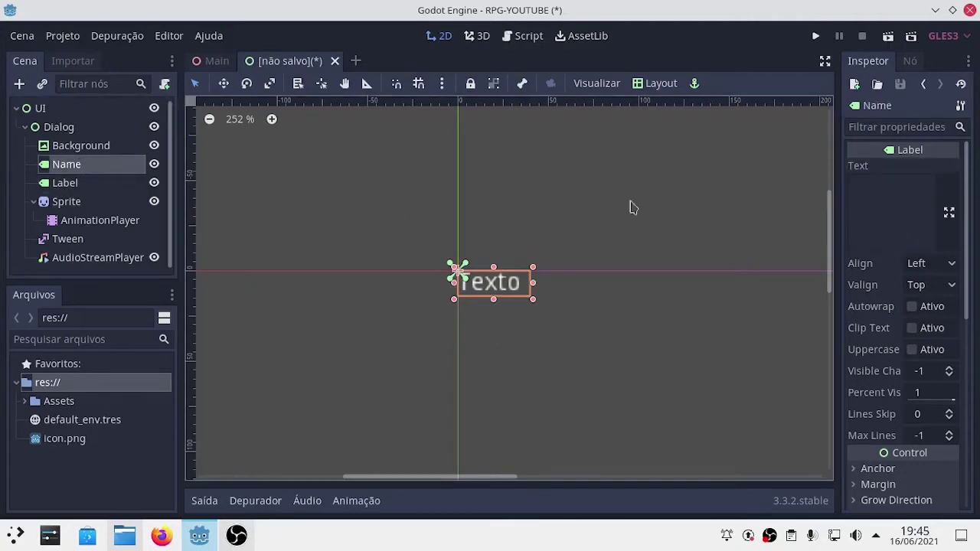
# Set the Name label's text to 'Player' followed by a new line
pyautogui.click(949, 212)
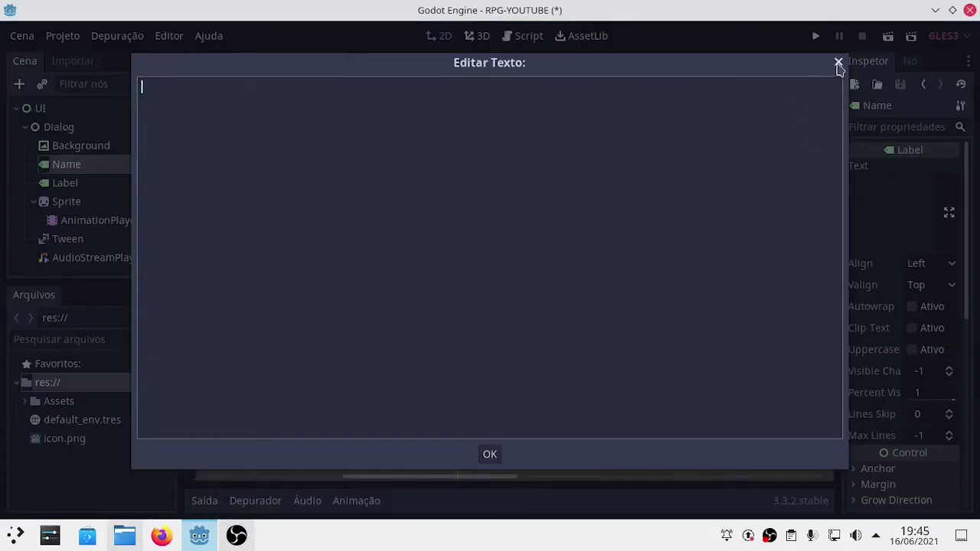
pyautogui.click(837, 61)
pyautogui.click(891, 184)
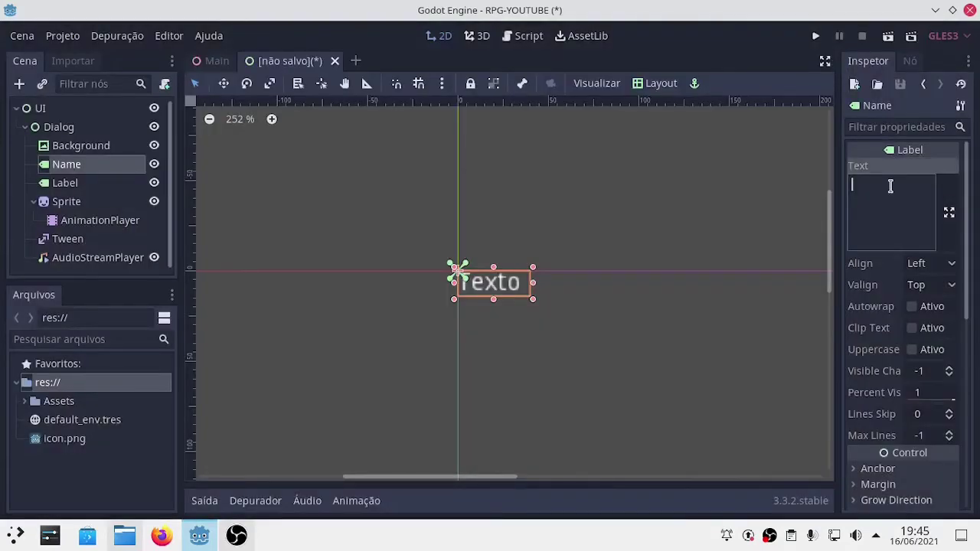
pyautogui.write('Pla')
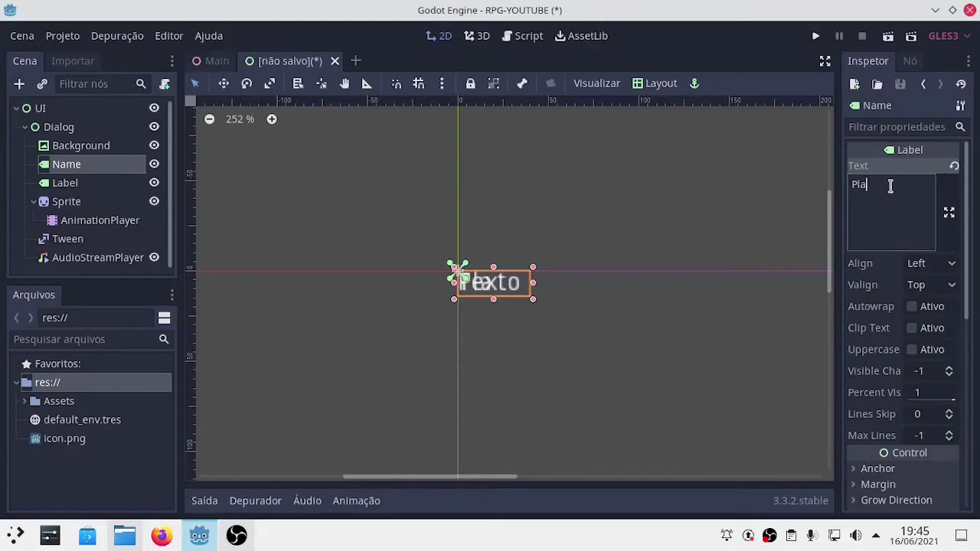
pyautogui.write('yer')
pyautogui.press('Return')
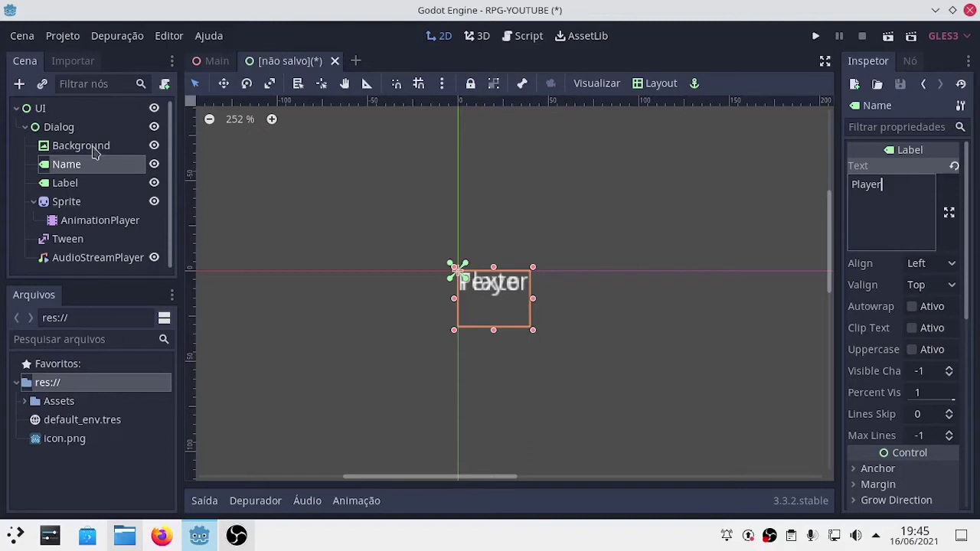
pyautogui.click(95, 150)
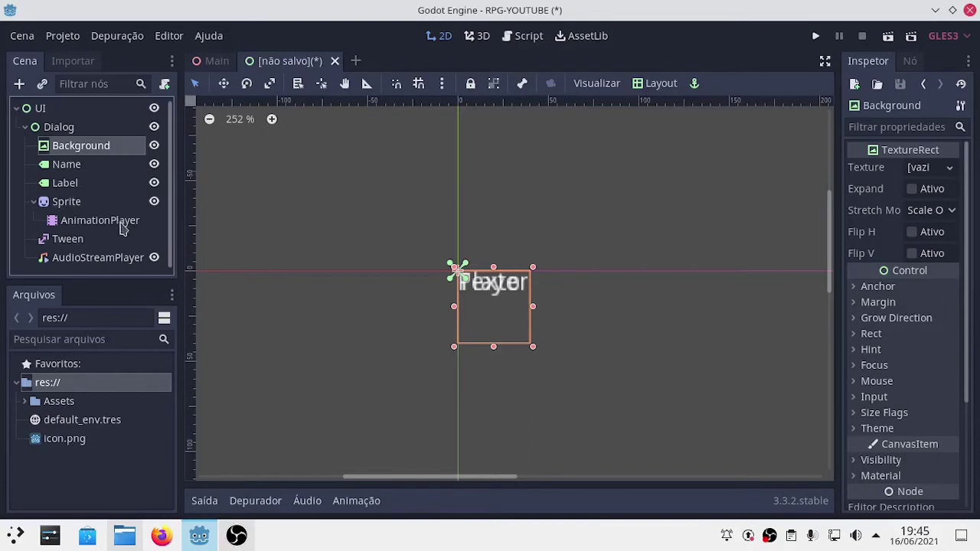
# Rename the Sprite node under Dialog to 'Next'
pyautogui.doubleClick(71, 203)
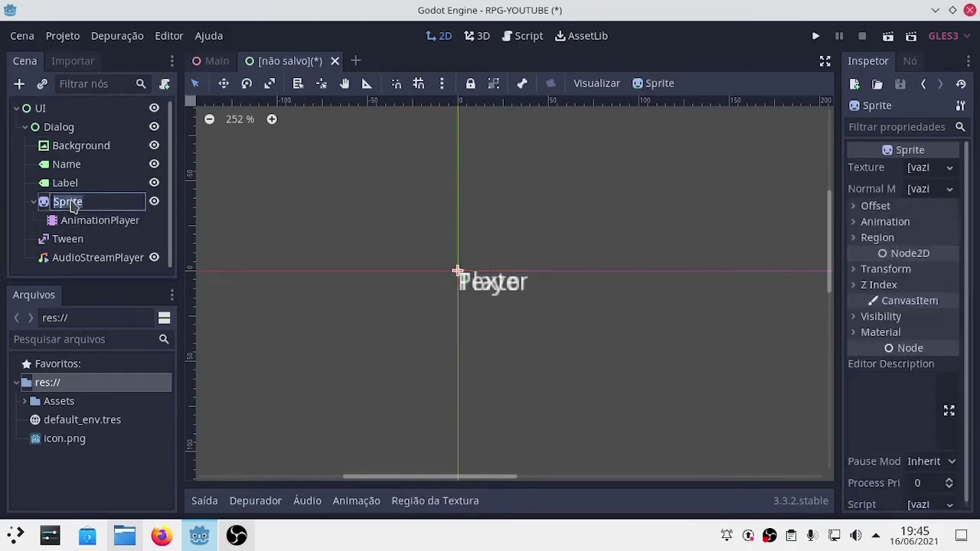
pyautogui.write('Next')
pyautogui.press('Return')
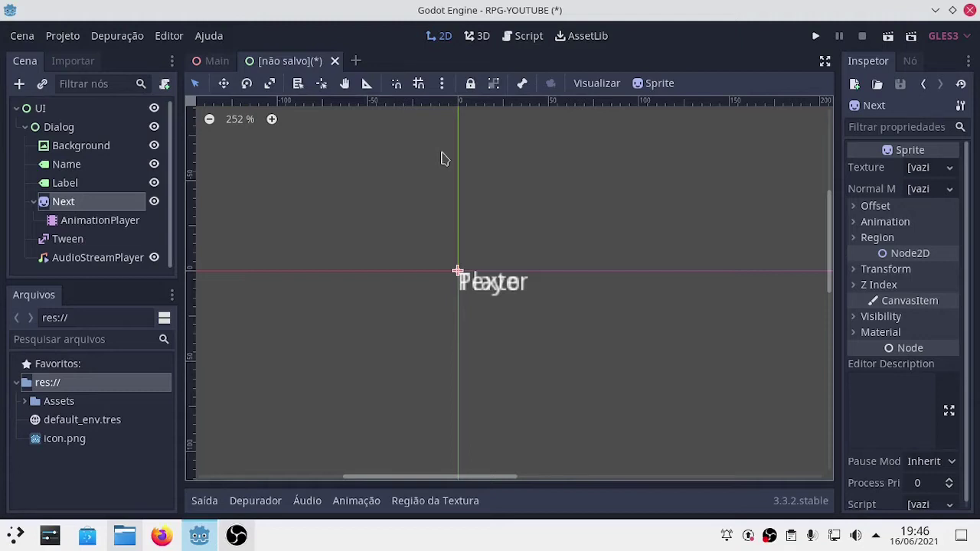
# Save the dialog scene with Ctrl+S as UI.tscn inside Assets/Cenas
pyautogui.hotkey('ctrl', 's')
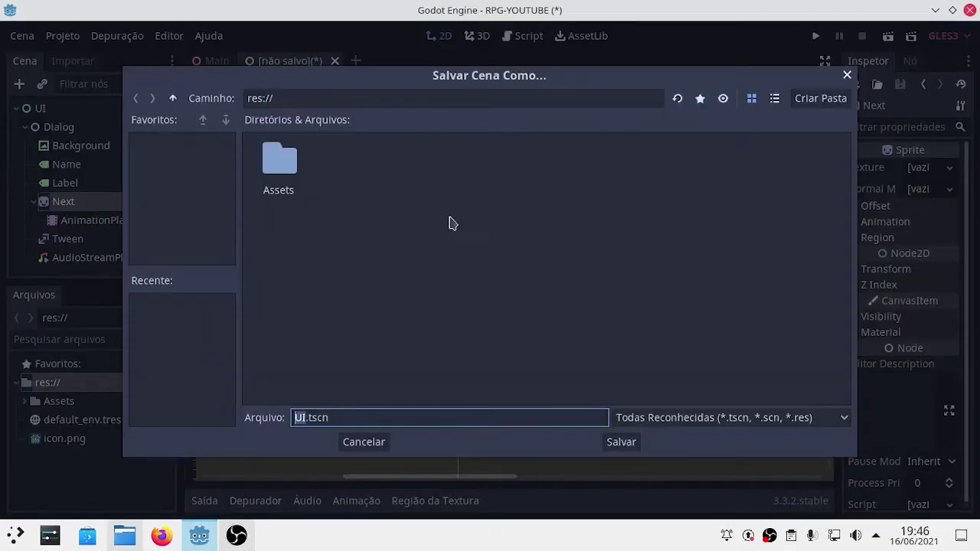
pyautogui.doubleClick(289, 172)
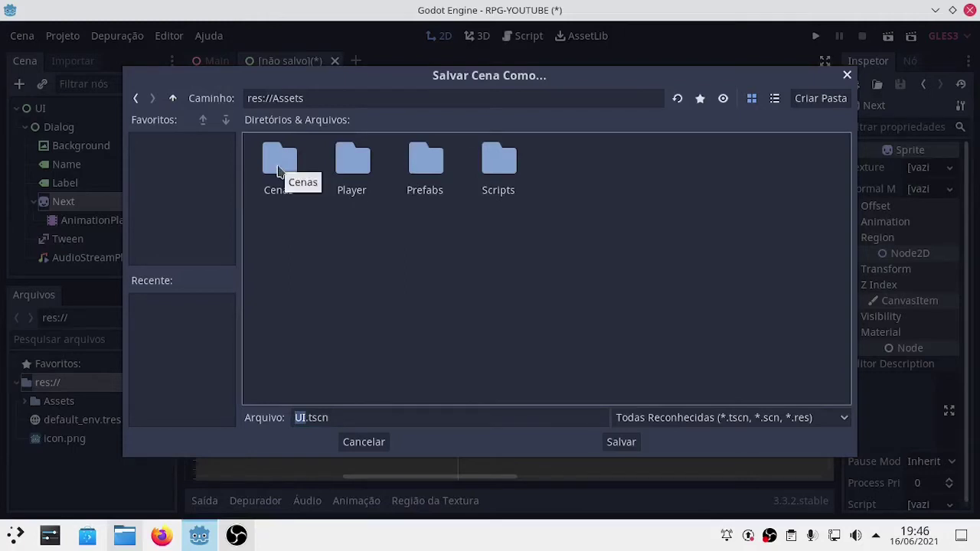
pyautogui.doubleClick(280, 172)
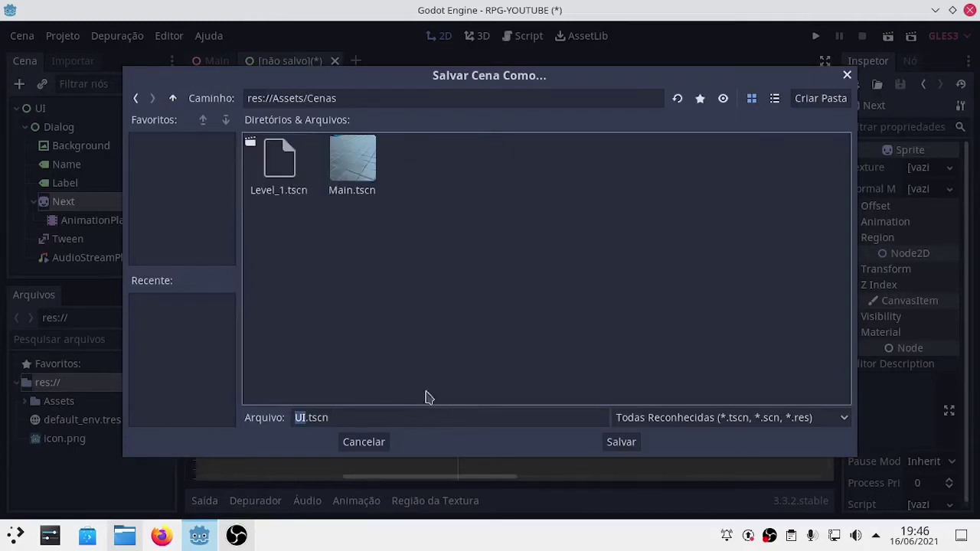
pyautogui.click(620, 441)
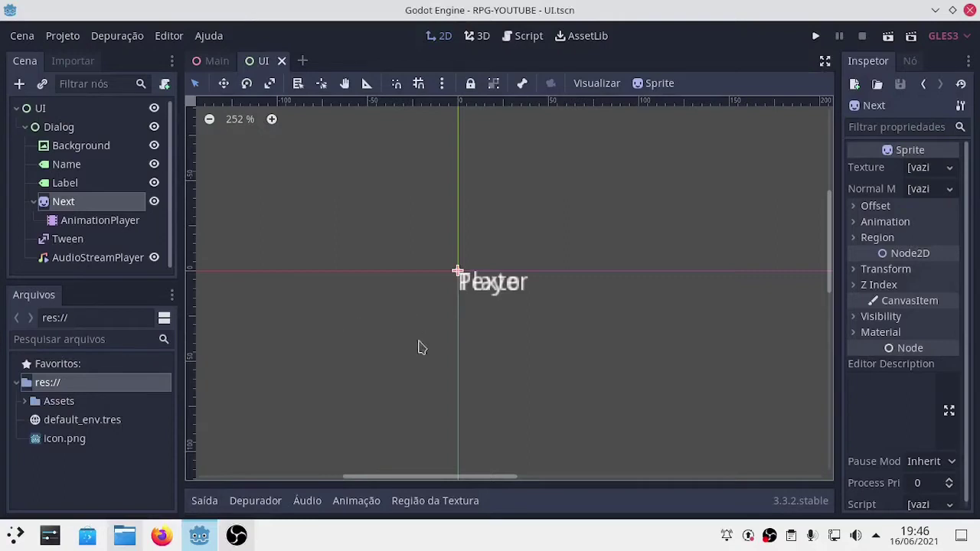
# Select the UI root control and frame its full 1024×600 rectangle in the viewport
pyautogui.scroll(-2, 426, 352)
pyautogui.scroll(-2, 434, 368)
pyautogui.moveTo(399, 359)
pyautogui.mouseDown(button='middle')
pyautogui.moveTo(325, 258)
pyautogui.moveTo(357, 222)
pyautogui.moveTo(376, 265)
pyautogui.mouseUp(button='middle')
pyautogui.scroll(1, 359, 221)
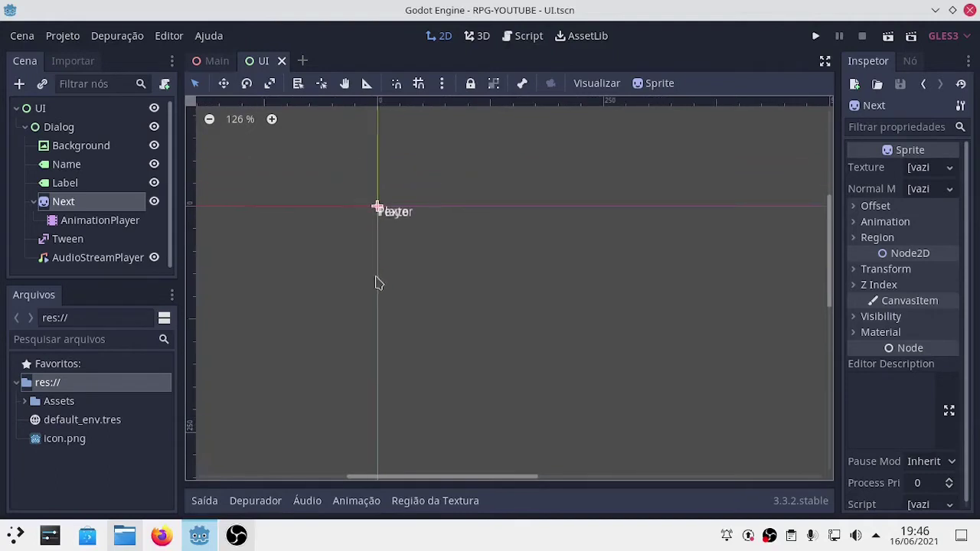
pyautogui.click(58, 110)
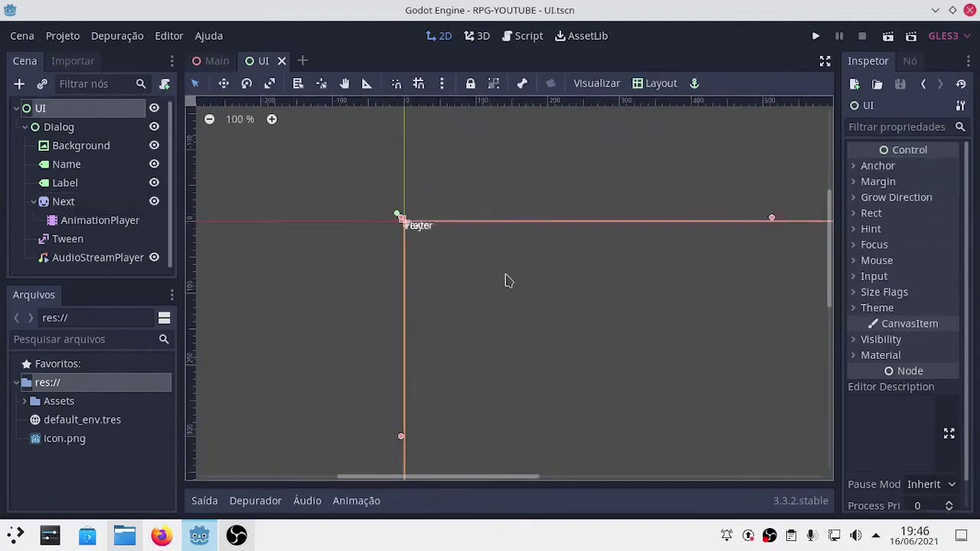
pyautogui.scroll(-4, 507, 280)
pyautogui.scroll(-2, 512, 289)
pyautogui.moveTo(514, 293)
pyautogui.mouseDown(button='middle')
pyautogui.moveTo(471, 314)
pyautogui.moveTo(517, 306)
pyautogui.mouseUp(button='middle')
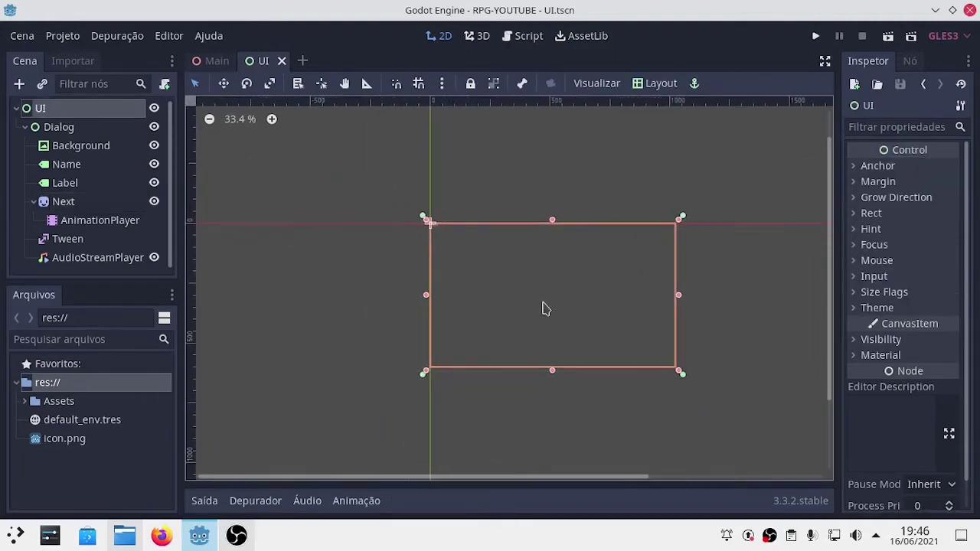
pyautogui.scroll(1, 544, 310)
pyautogui.scroll(1, 516, 322)
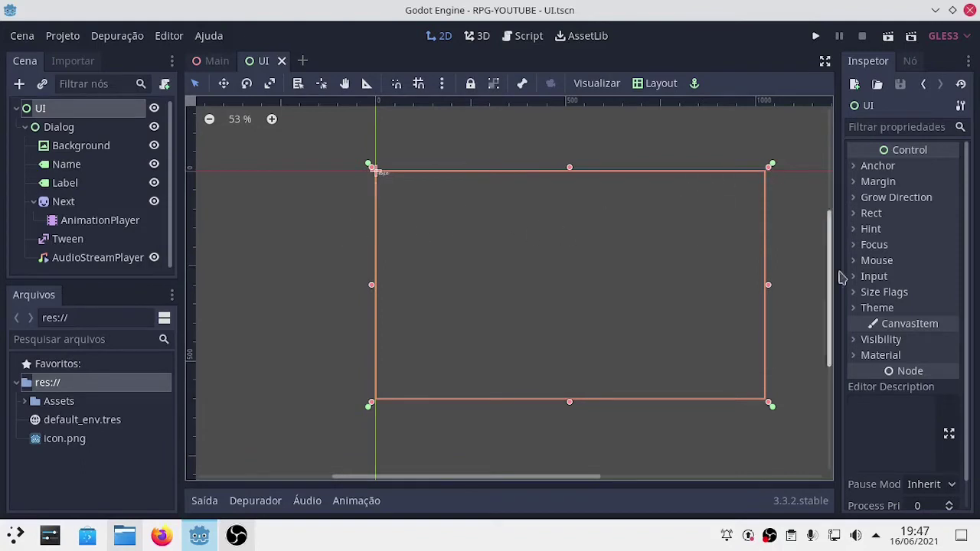
# Check the UI control's Margin and Grow Direction, then expand its Rect properties
pyautogui.click(877, 182)
pyautogui.click(887, 183)
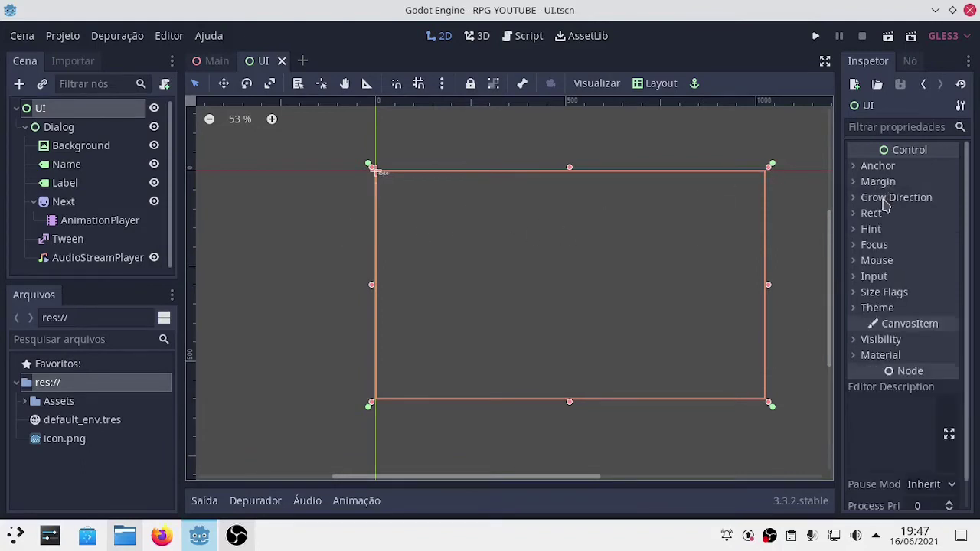
pyautogui.click(886, 200)
pyautogui.click(885, 201)
pyautogui.click(875, 216)
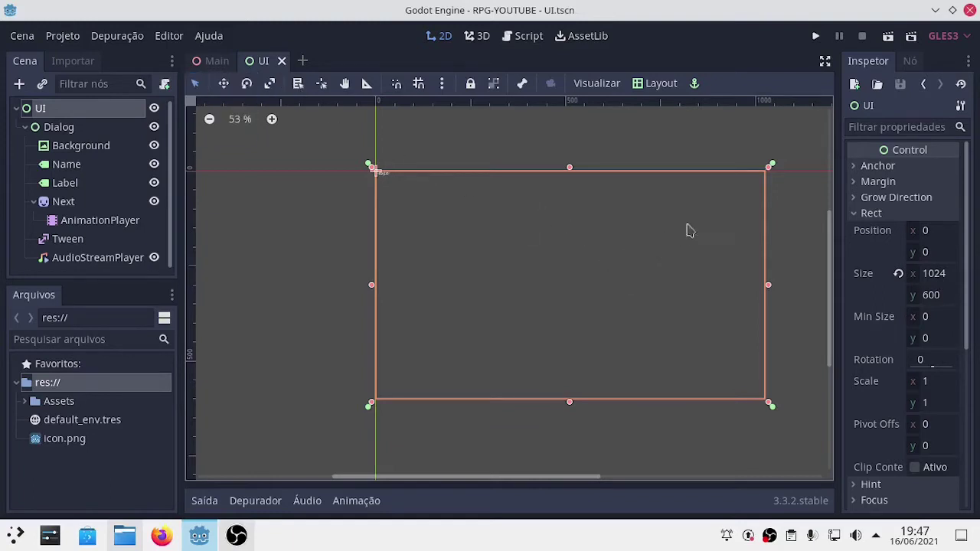
# Resize the UI root control to 320 × 180 and recenter the view on it
pyautogui.click(935, 276)
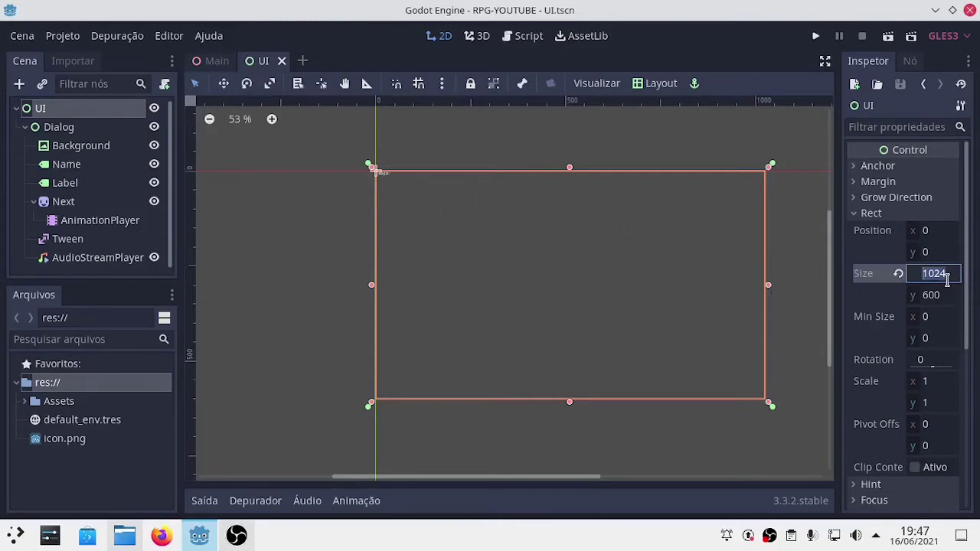
pyautogui.write('32')
pyautogui.write('0')
pyautogui.press('Return')
pyautogui.click(941, 300)
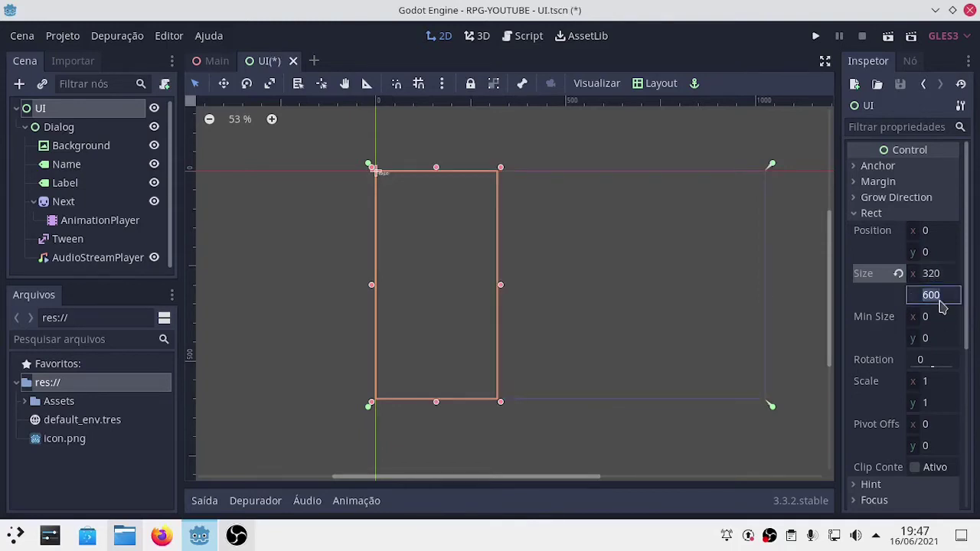
pyautogui.write('180')
pyautogui.press('Return')
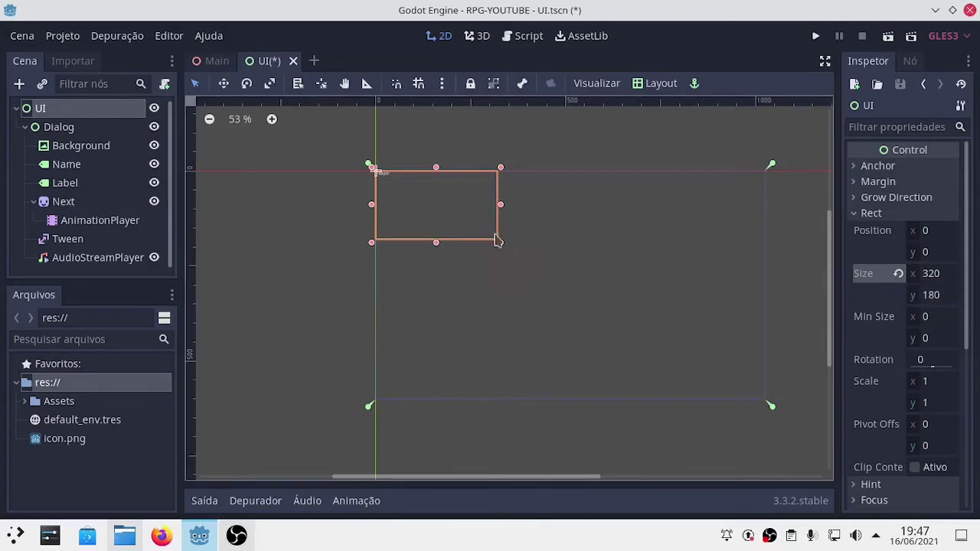
pyautogui.scroll(2, 483, 243)
pyautogui.scroll(2, 485, 250)
pyautogui.scroll(2, 485, 249)
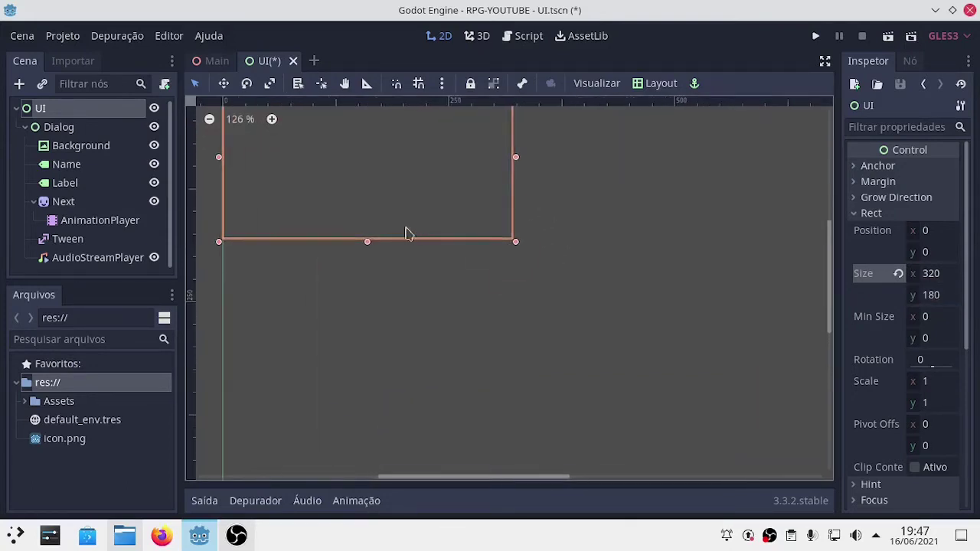
pyautogui.moveTo(406, 232)
pyautogui.mouseDown(button='middle')
pyautogui.moveTo(485, 324)
pyautogui.moveTo(538, 355)
pyautogui.mouseUp(button='middle')
pyautogui.scroll(1, 544, 352)
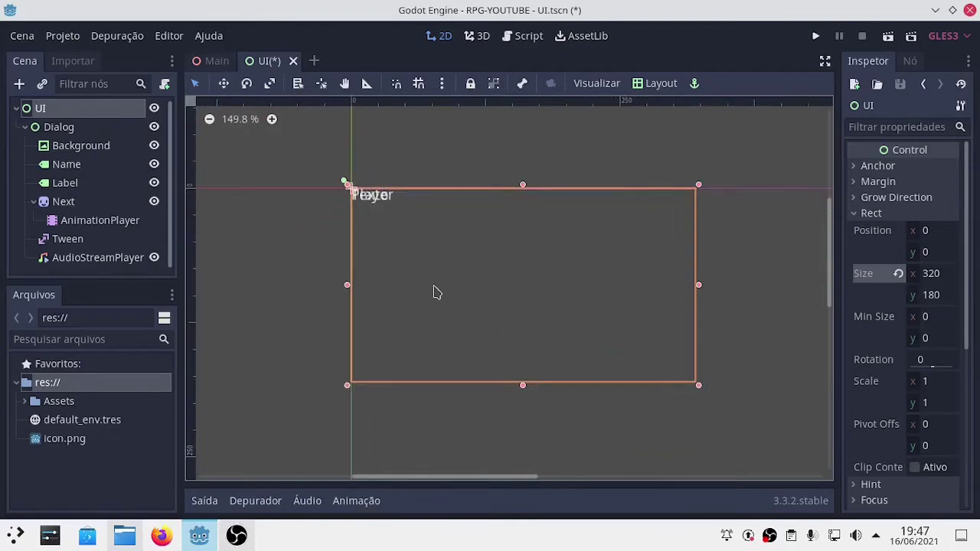
pyautogui.moveTo(460, 299); pyautogui.dragTo(452, 301, button='middle')
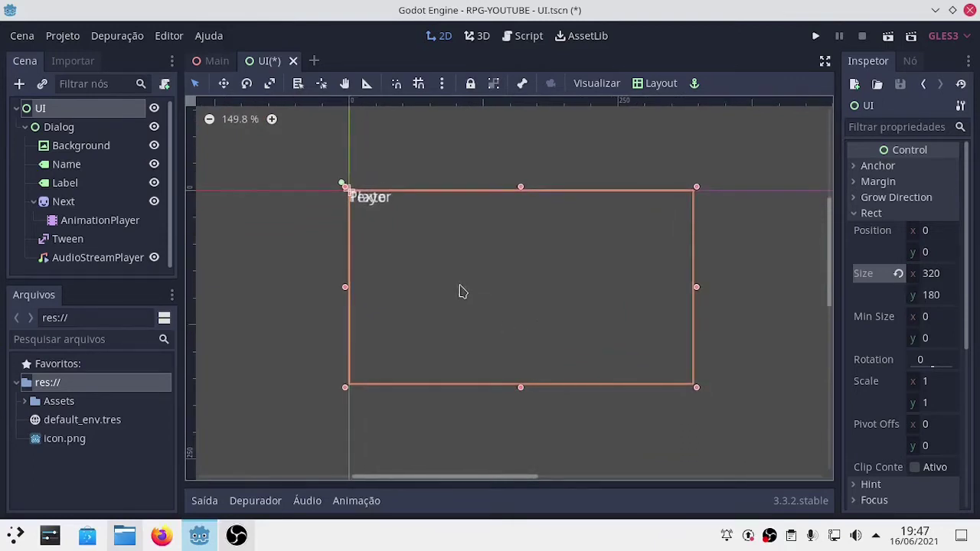
# Run the UI scene with F6, toggle the game window size, close it, and hide the Saída panel
pyautogui.press('F6')
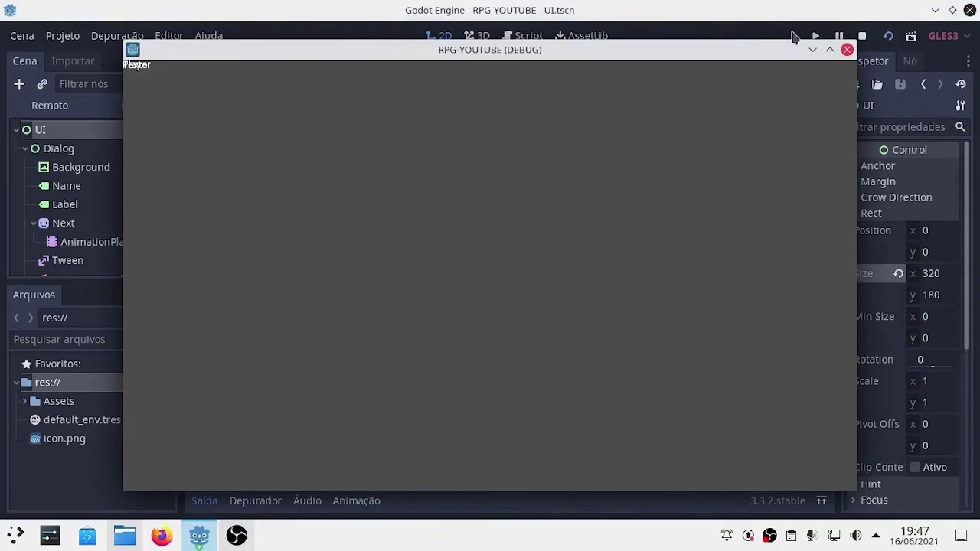
pyautogui.click(829, 49)
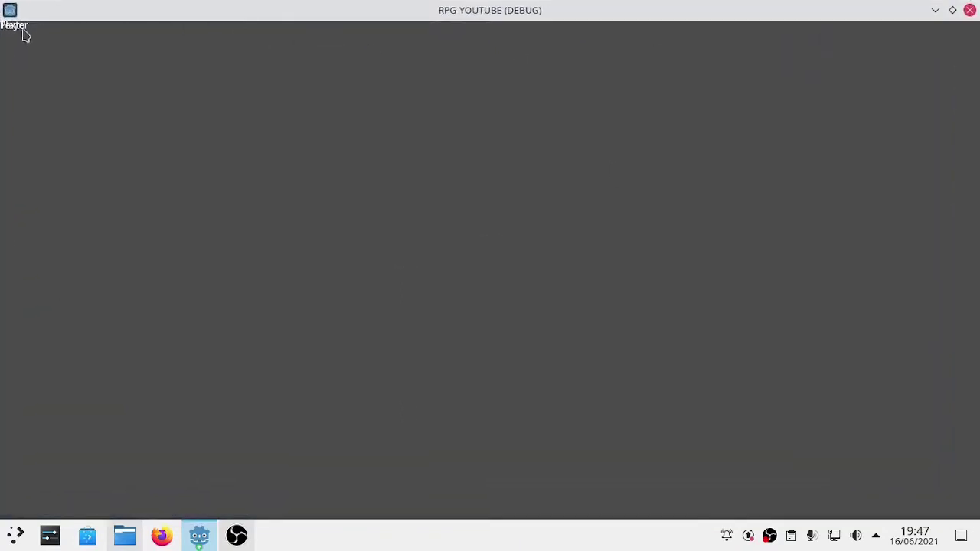
pyautogui.click(952, 10)
pyautogui.click(846, 49)
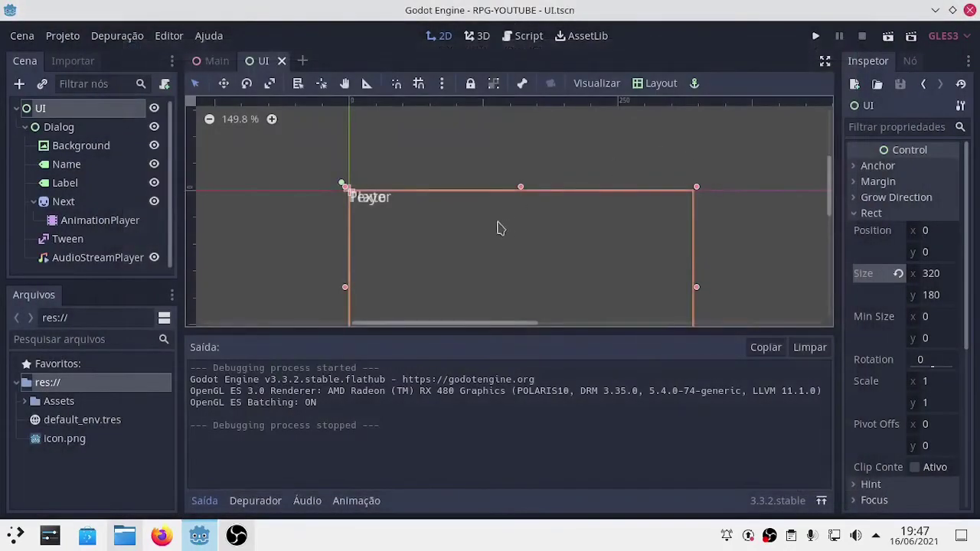
pyautogui.click(203, 500)
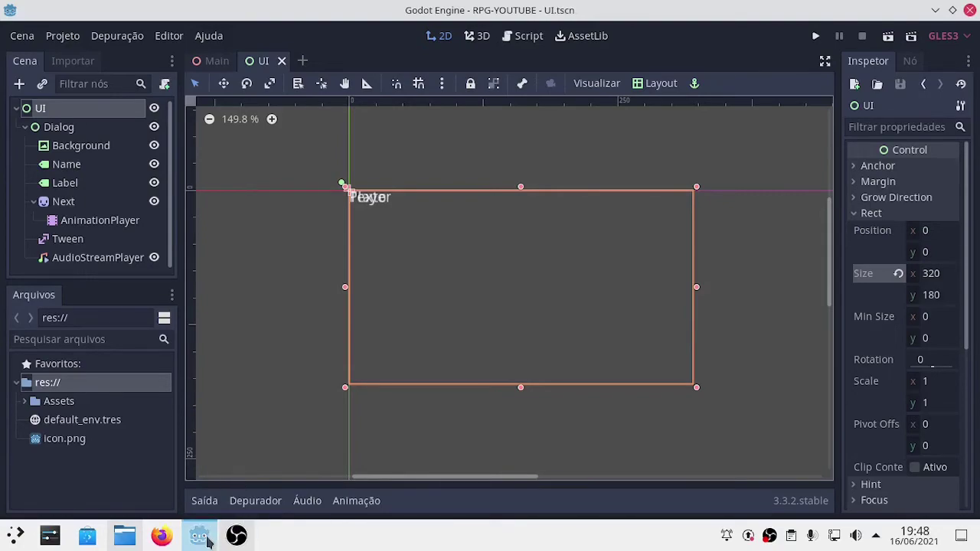
pyautogui.moveTo(205, 410)
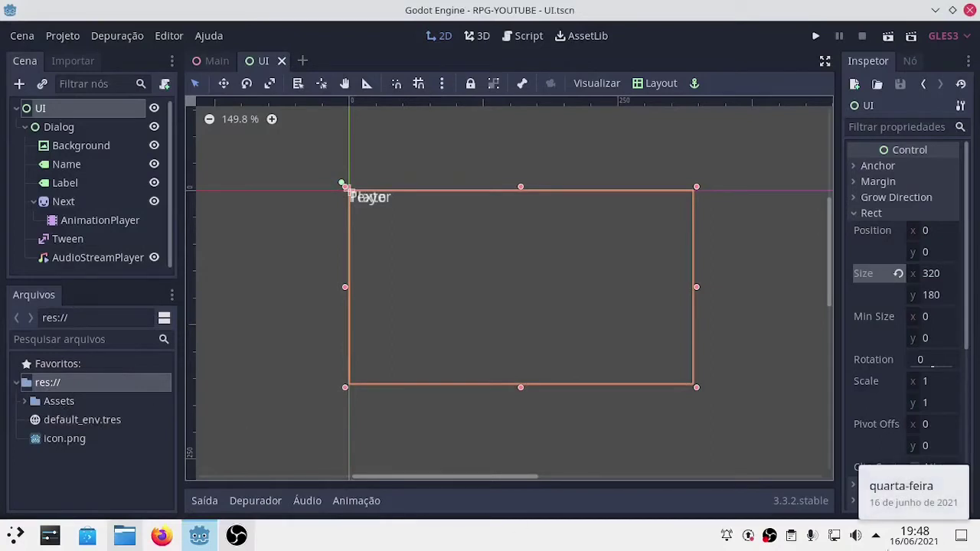
pyautogui.click(961, 540)
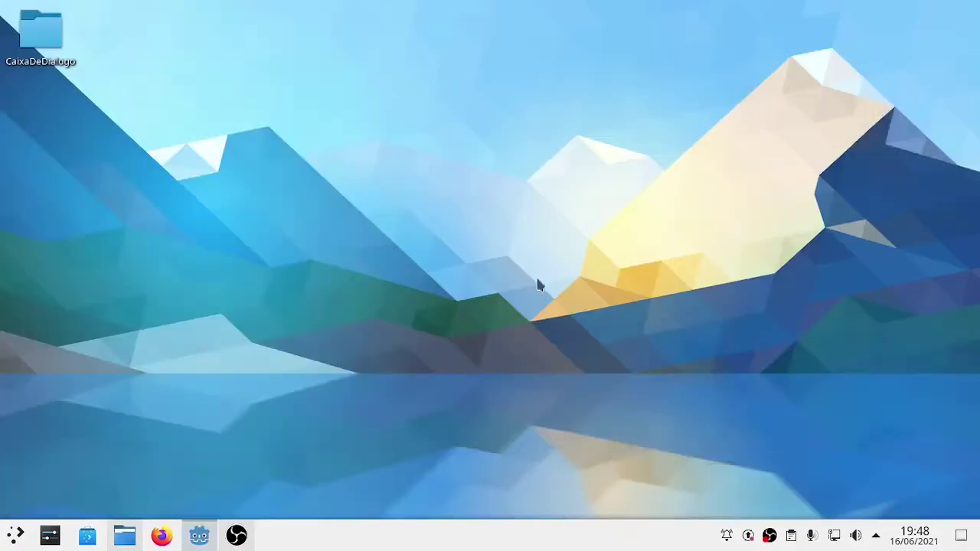
pyautogui.click(68, 47)
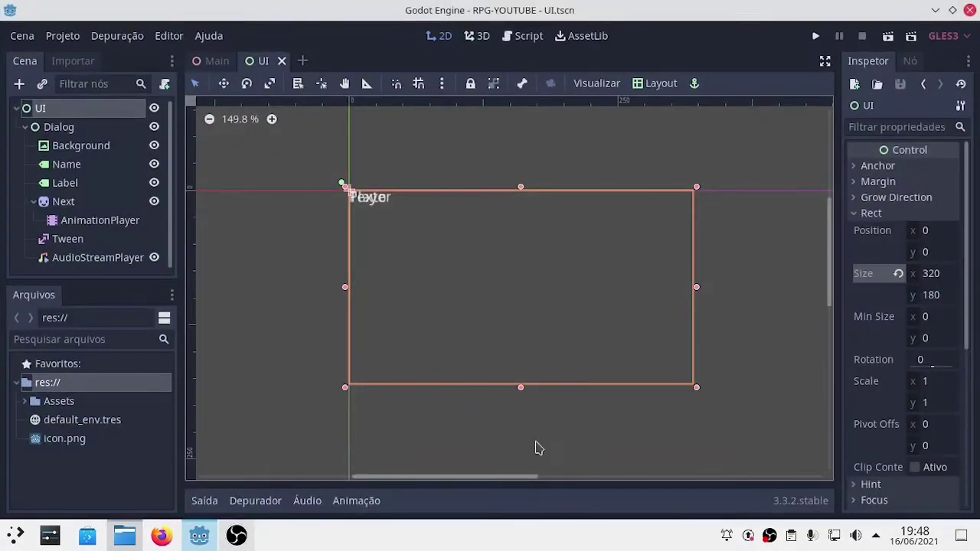
# Preview the bgdialogbox.png dialog image in the file manager
pyautogui.click(124, 535)
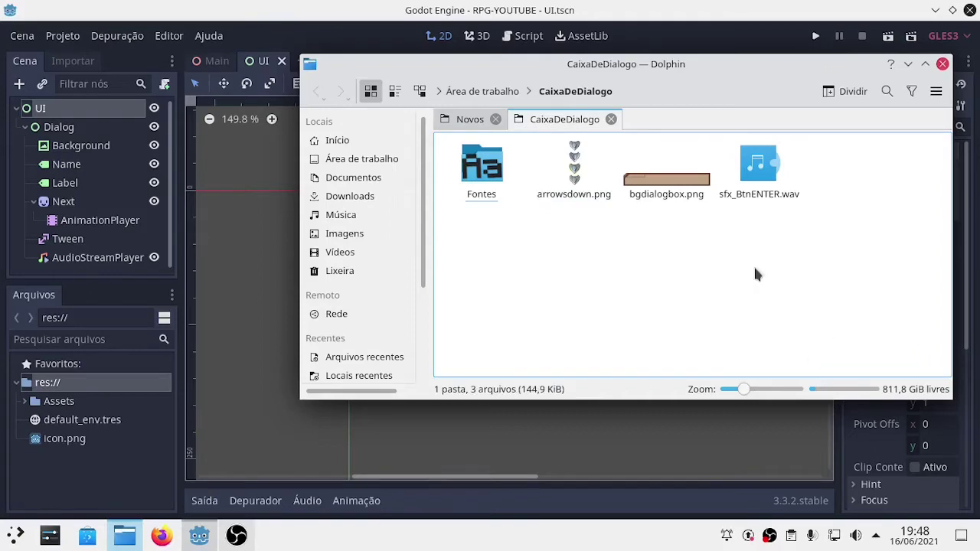
pyautogui.click(658, 181)
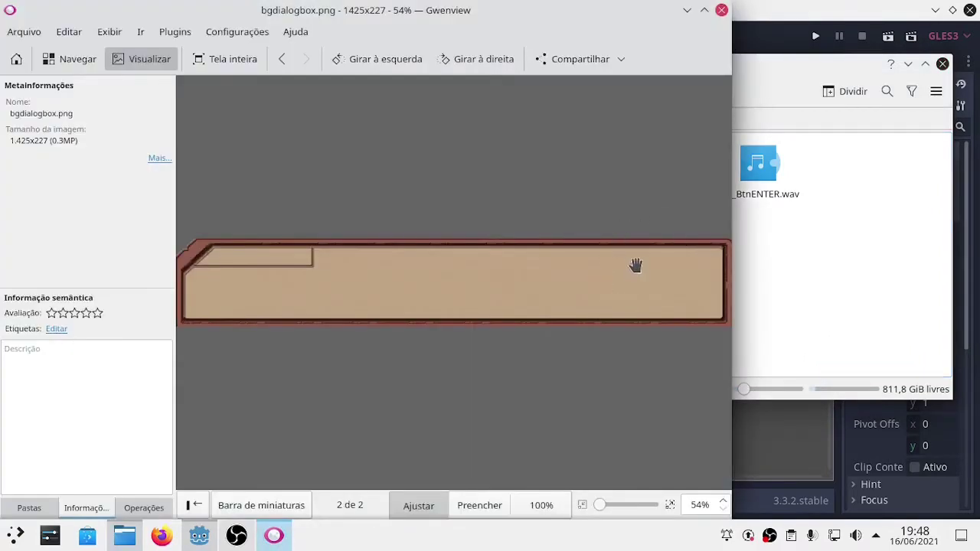
pyautogui.click(721, 10)
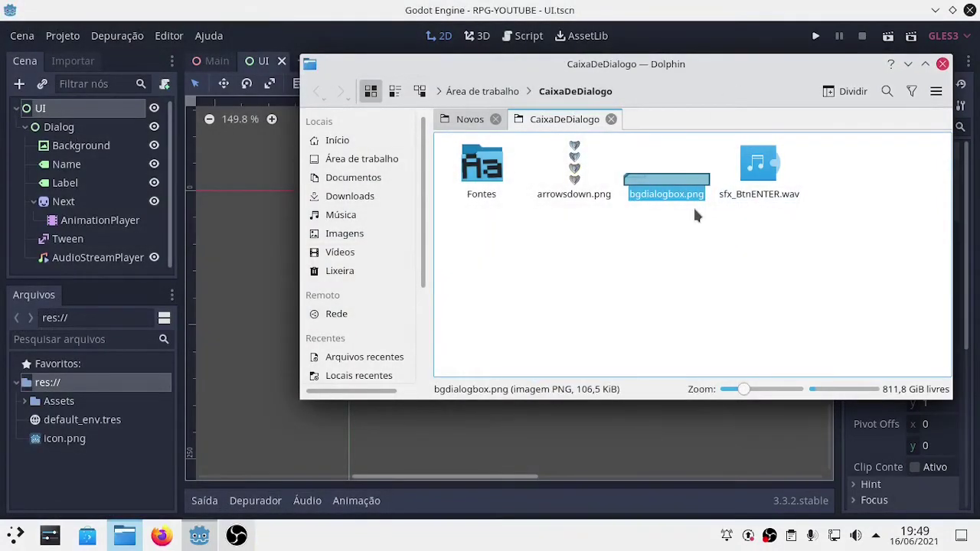
# Copy the CaixaDeDialogo folder from Área de trabalho and return to Godot
pyautogui.click(511, 95)
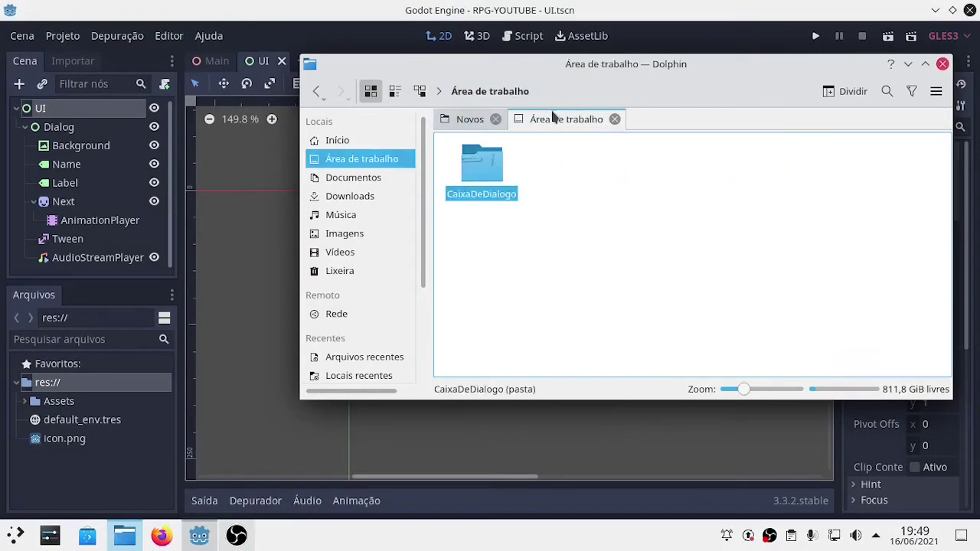
pyautogui.rightClick(492, 173)
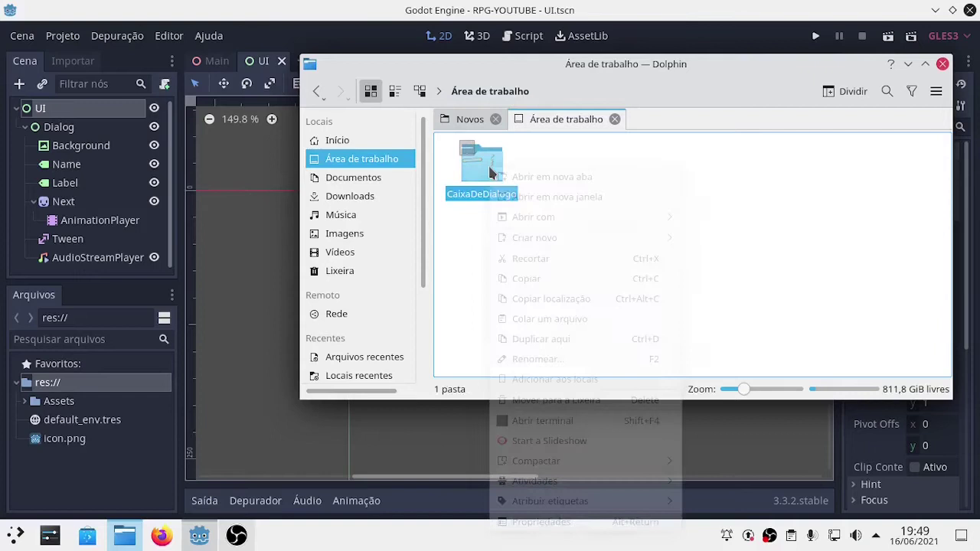
pyautogui.click(538, 280)
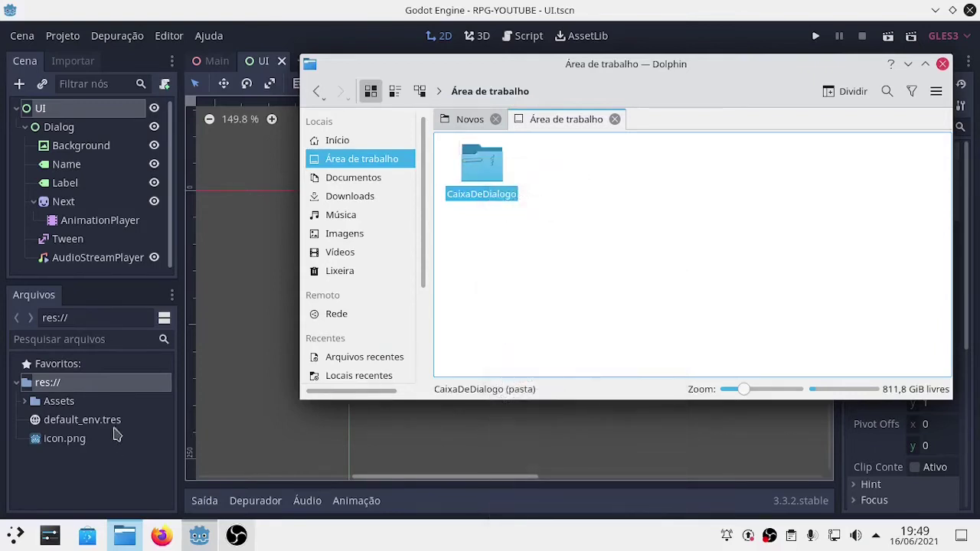
pyautogui.click(28, 404)
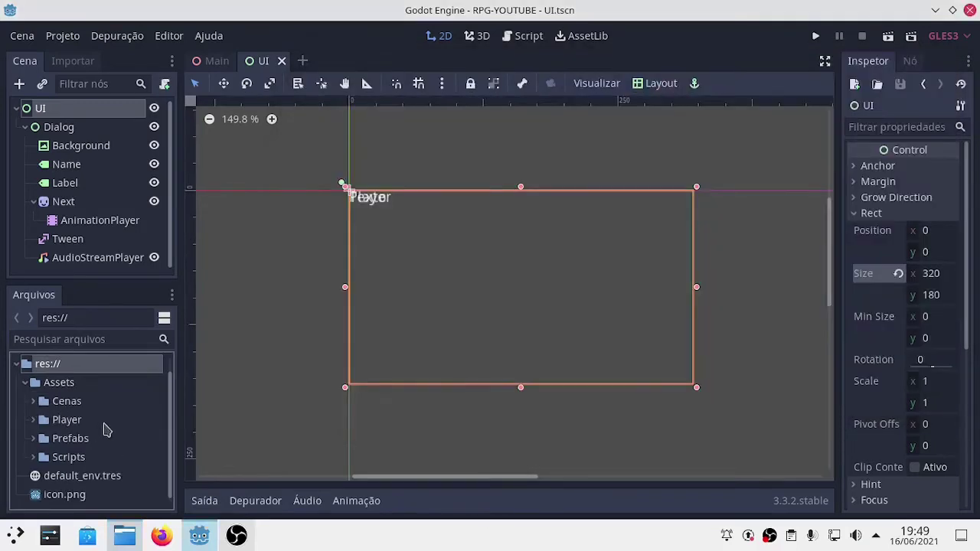
# Browse Prefabs/Level_1 in the FileSystem dock, then bring up the Assets folder's actions
pyautogui.click(35, 439)
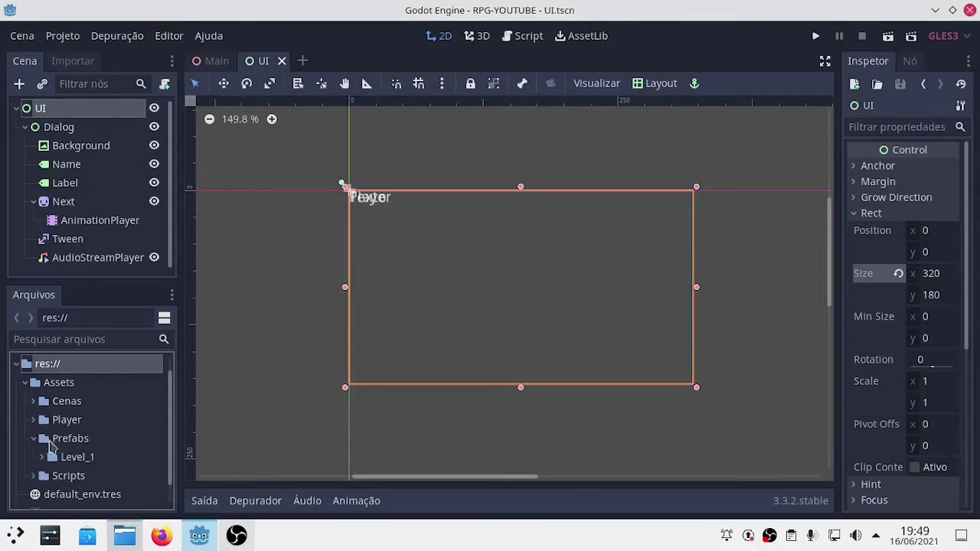
pyautogui.click(33, 438)
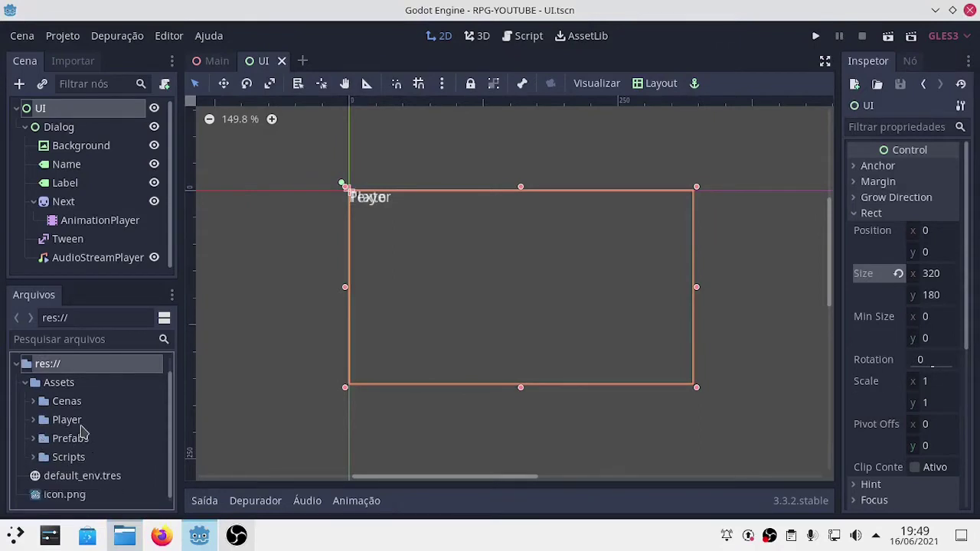
pyautogui.click(34, 441)
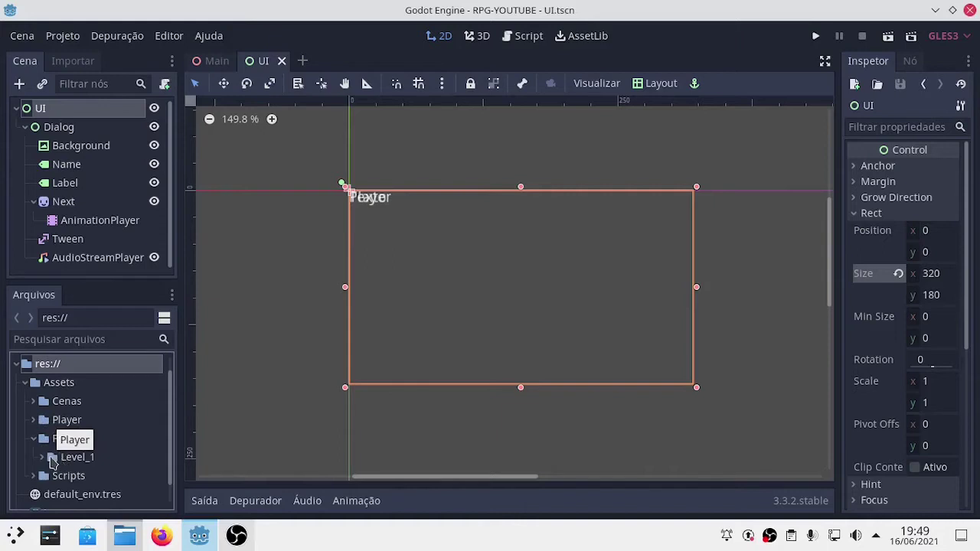
pyautogui.click(43, 458)
pyautogui.scroll(-3, 96, 460)
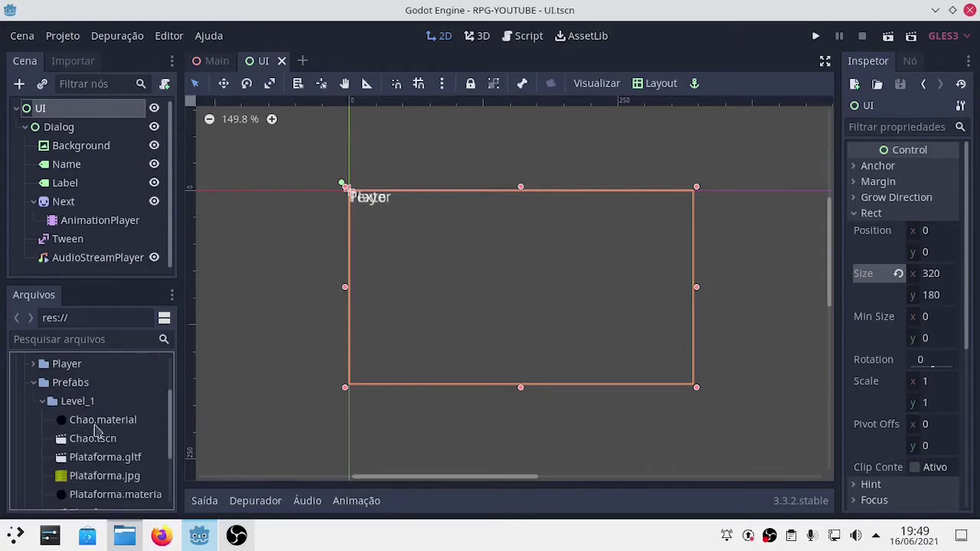
pyautogui.click(44, 403)
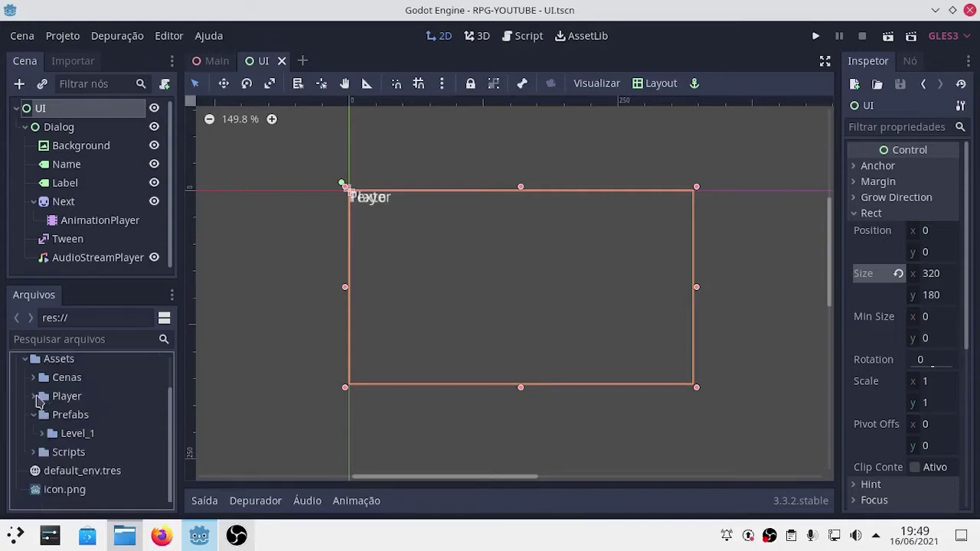
pyautogui.click(35, 414)
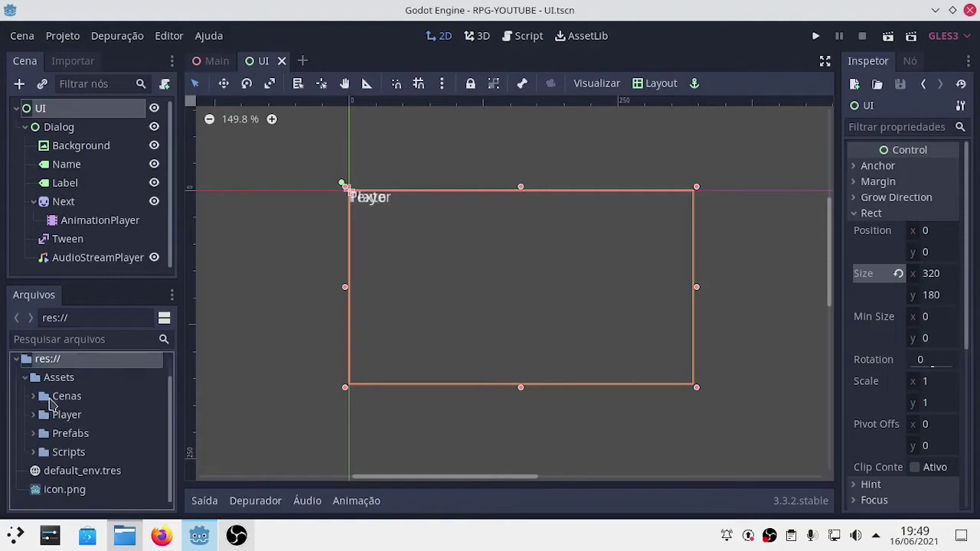
pyautogui.click(76, 377)
pyautogui.rightClick(70, 379)
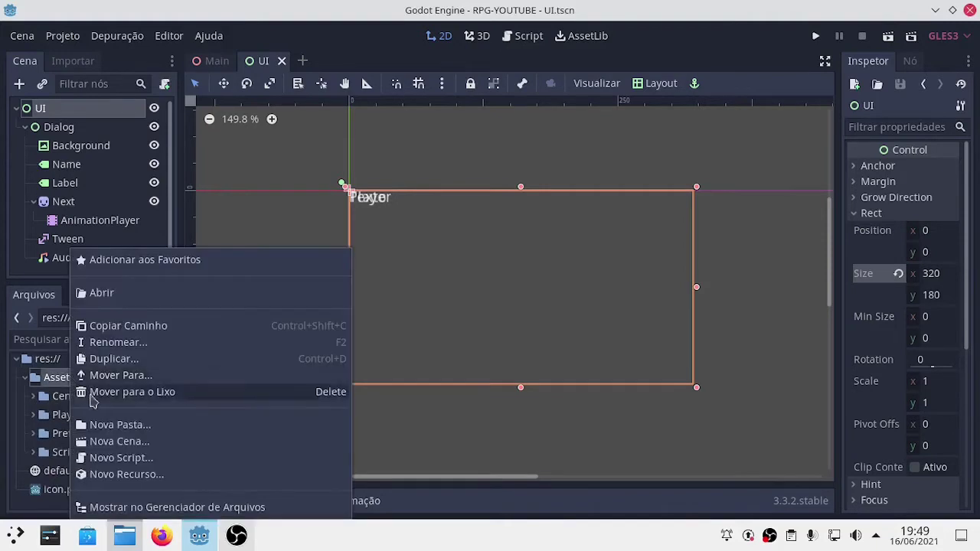
# Paste the CaixaDeDialogo folder into the project's Assets folder and close Dolphin
pyautogui.click(124, 507)
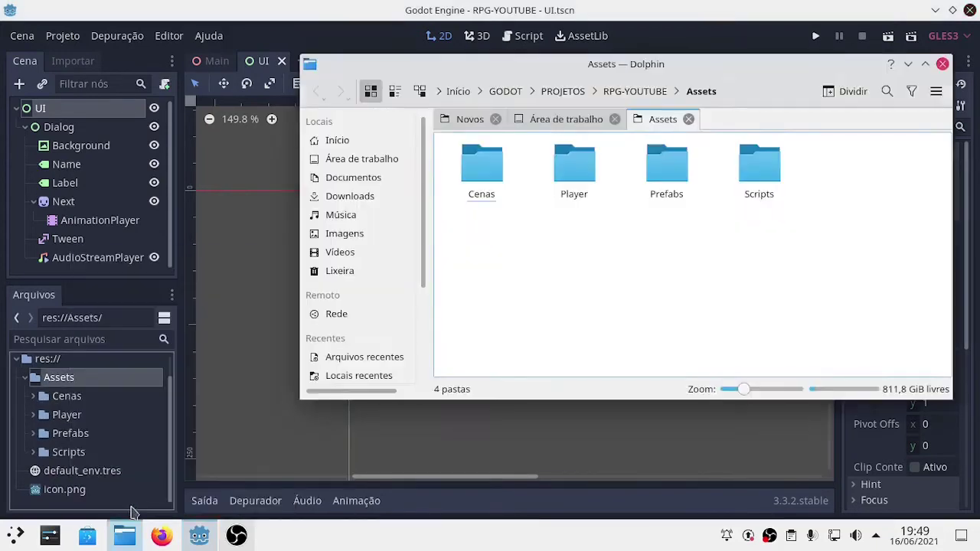
pyautogui.rightClick(584, 313)
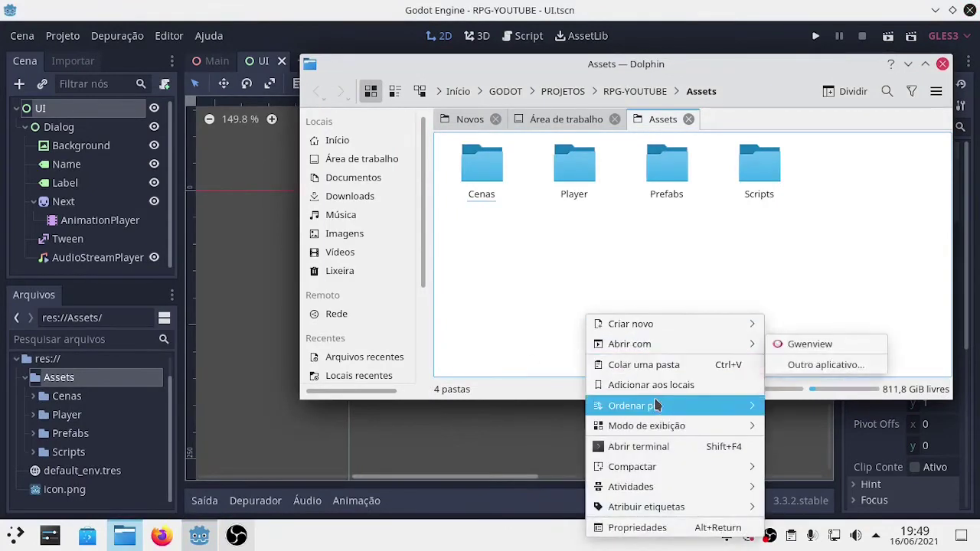
pyautogui.moveTo(634, 405)
pyautogui.click(652, 366)
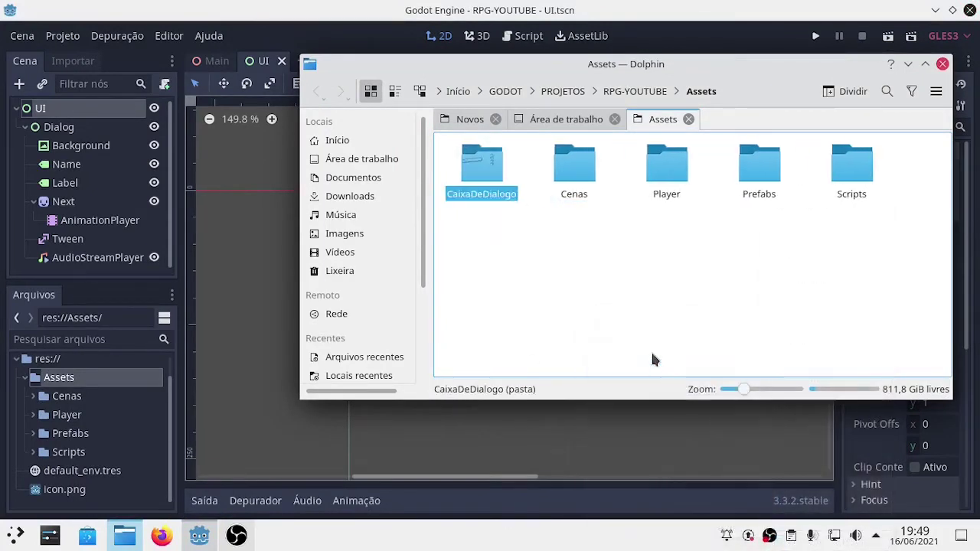
pyautogui.click(689, 119)
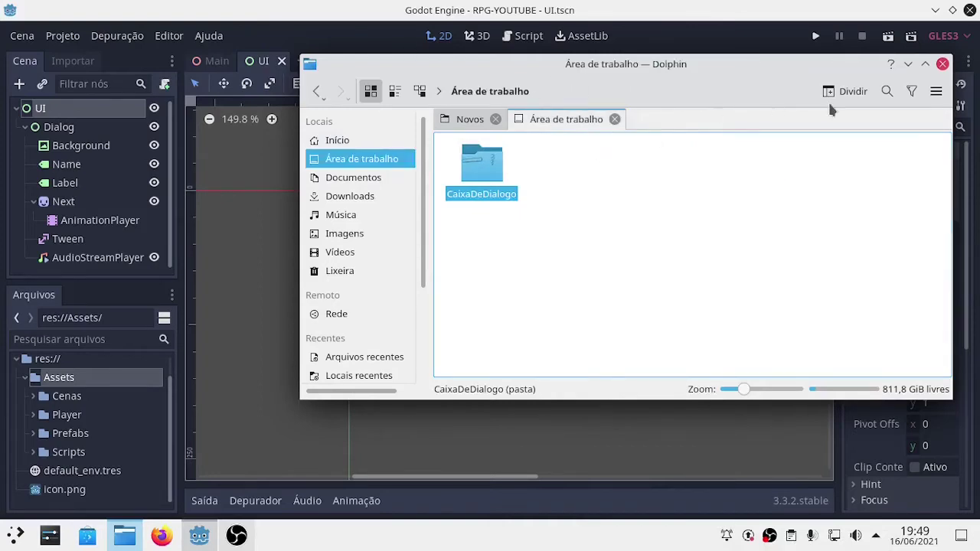
pyautogui.click(942, 64)
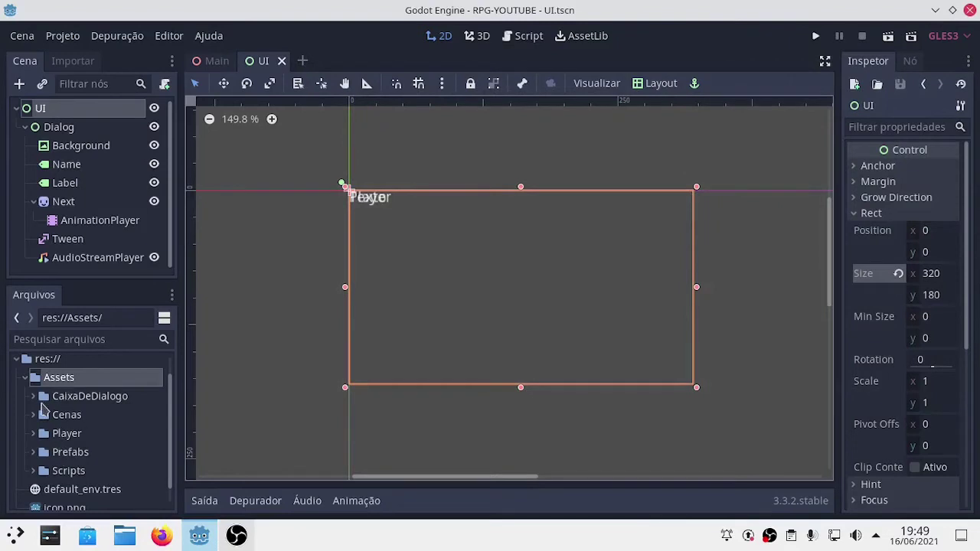
# Show the Texture import settings for arrowsdown.png from the CaixaDeDialogo folder
pyautogui.click(33, 396)
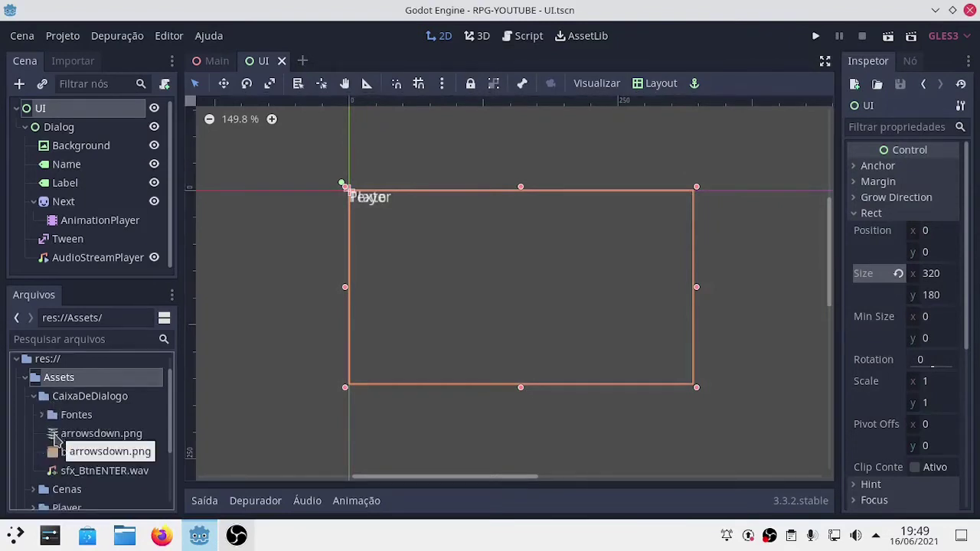
pyautogui.click(55, 438)
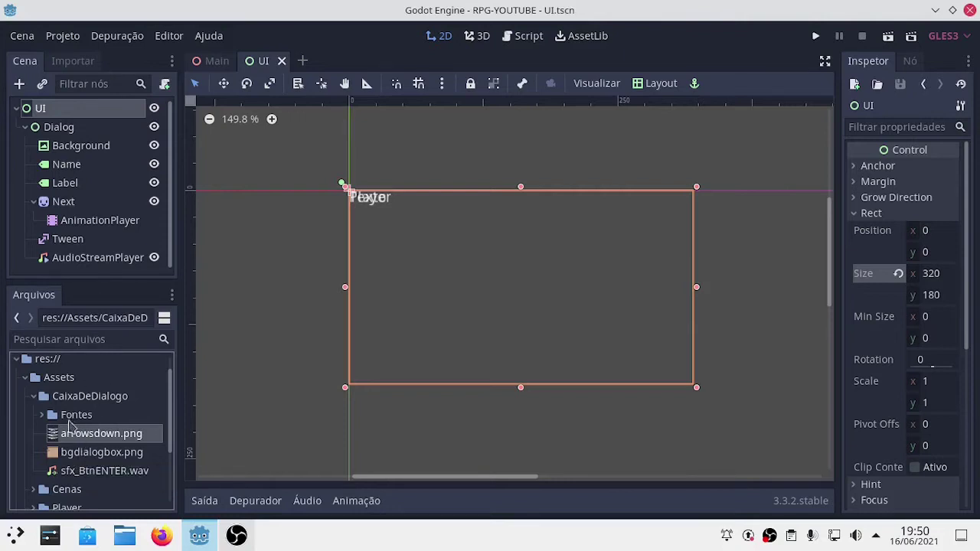
pyautogui.click(77, 62)
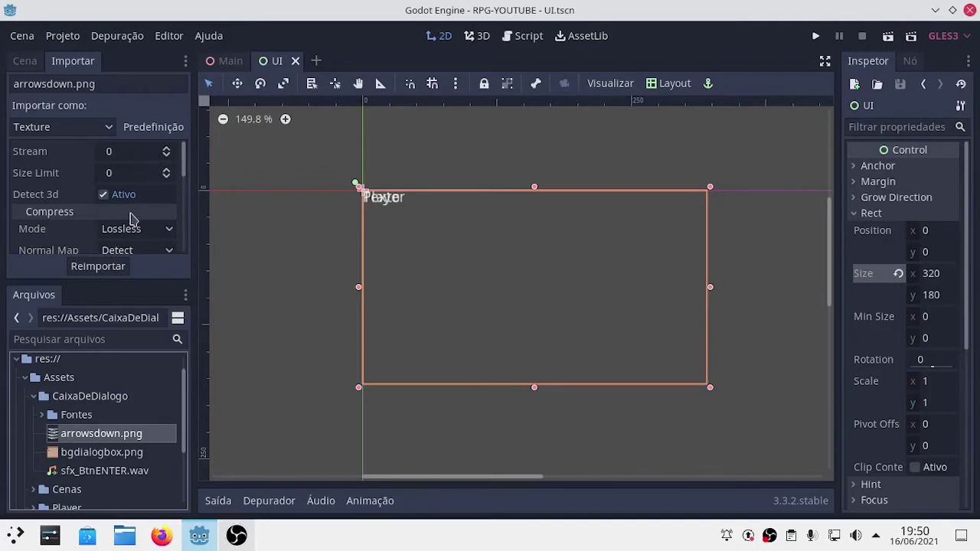
# Apply the 2D Pixel import preset and save it as the default for Texture
pyautogui.scroll(-1, 147, 230)
pyautogui.click(157, 128)
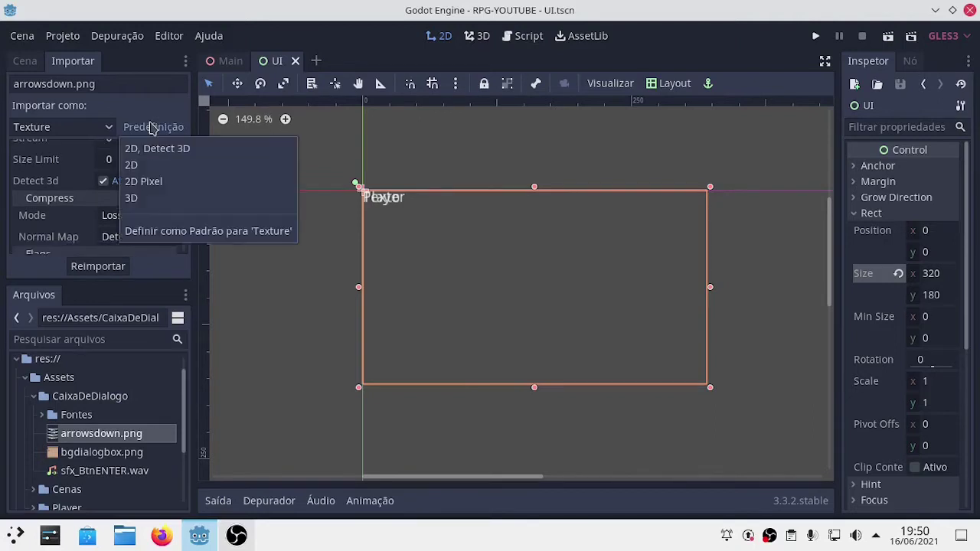
pyautogui.click(153, 184)
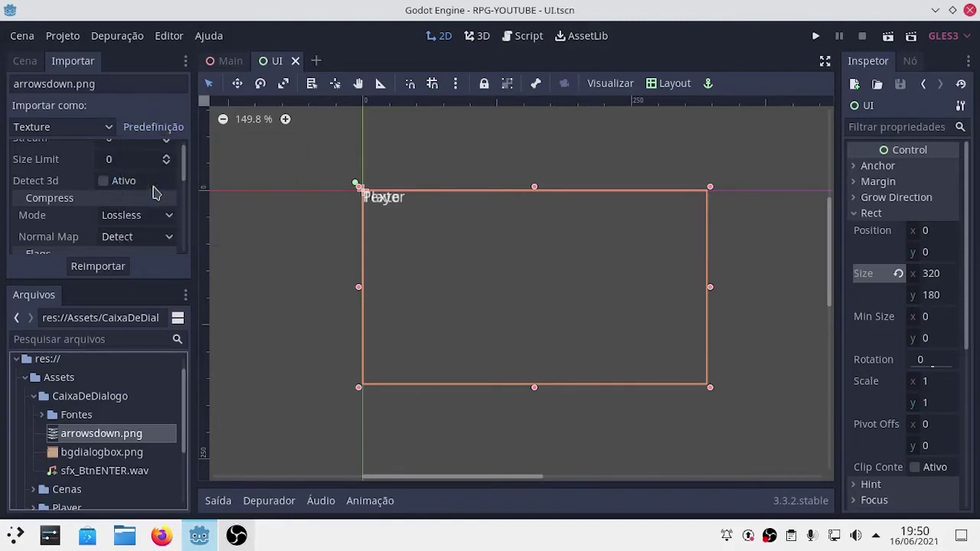
pyautogui.click(168, 129)
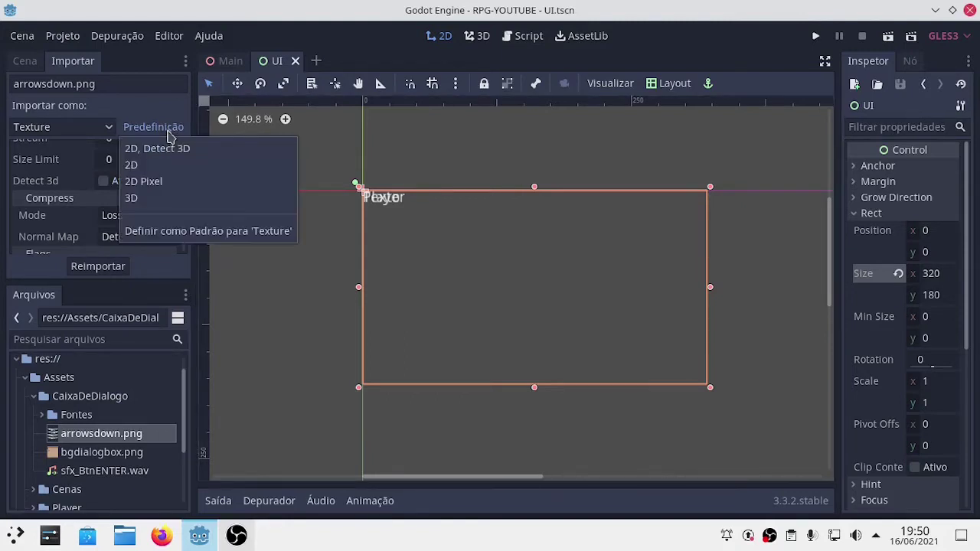
pyautogui.click(163, 232)
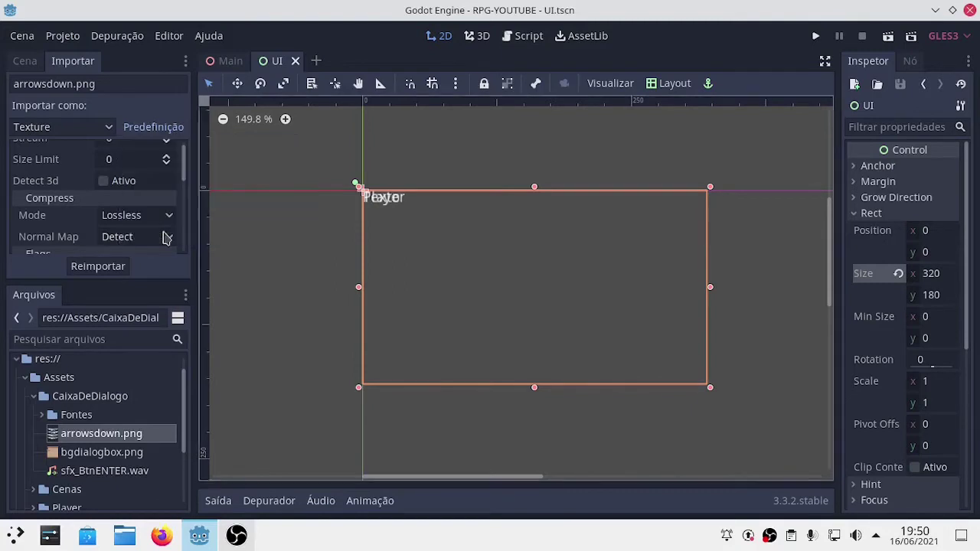
# Load the default 2D Pixel preset on both arrowsdown.png and bgdialogbox.png
pyautogui.click(113, 451)
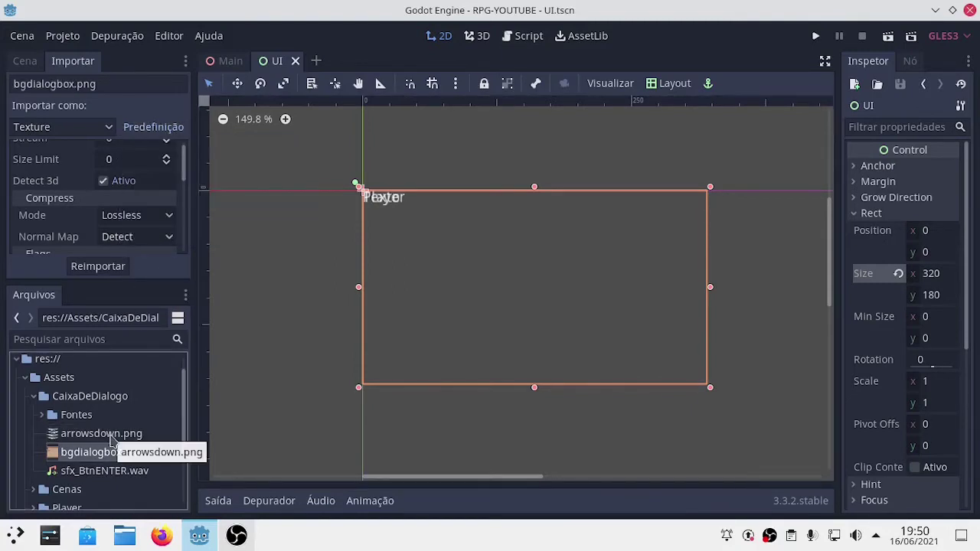
pyautogui.click(112, 437)
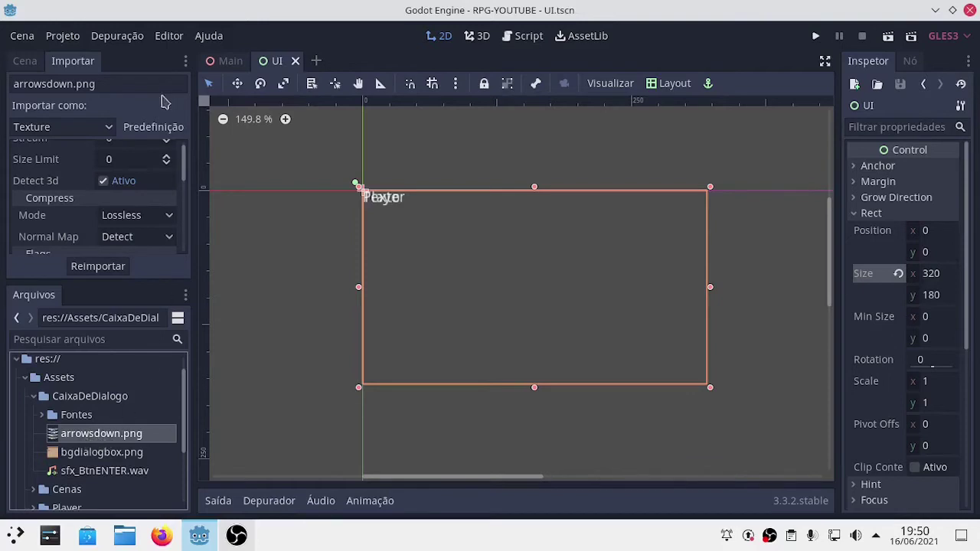
pyautogui.click(153, 127)
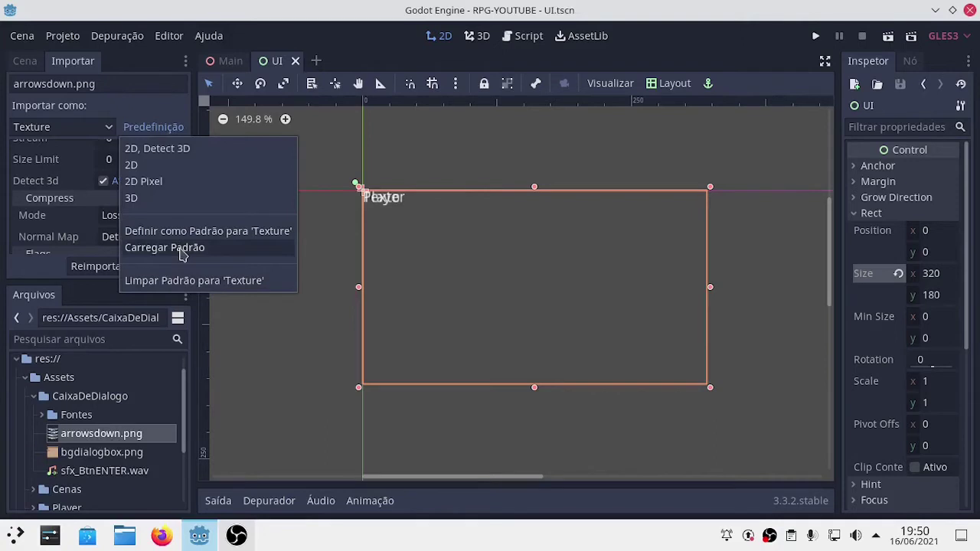
pyautogui.click(181, 249)
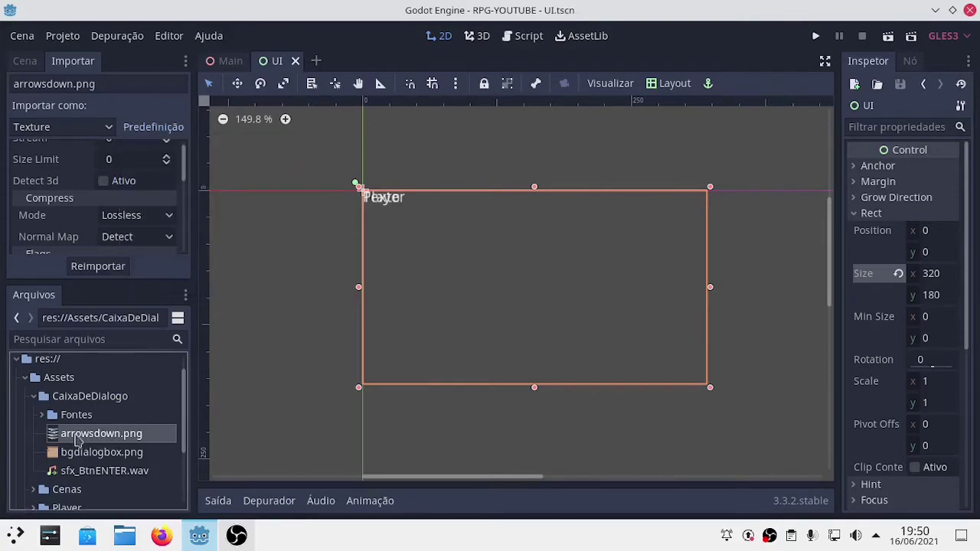
pyautogui.click(104, 453)
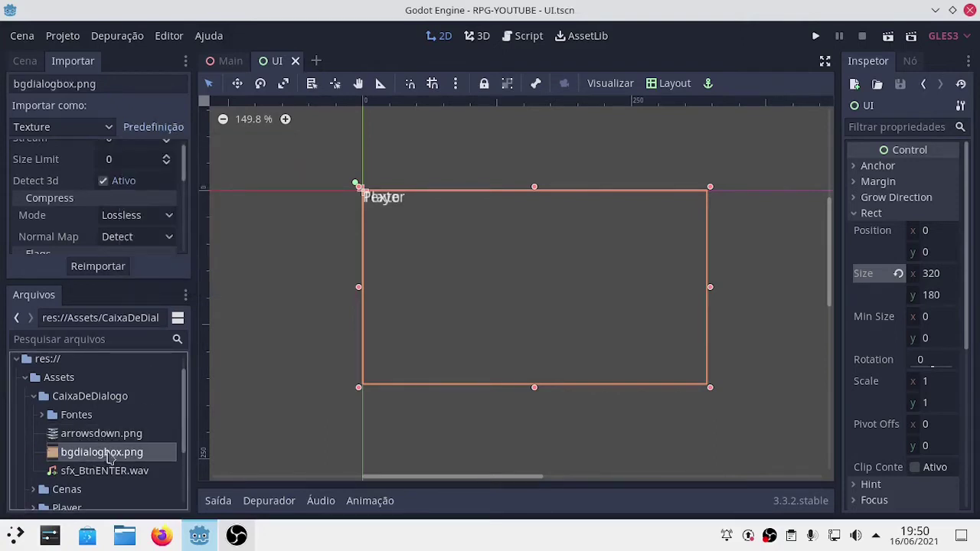
pyautogui.click(157, 127)
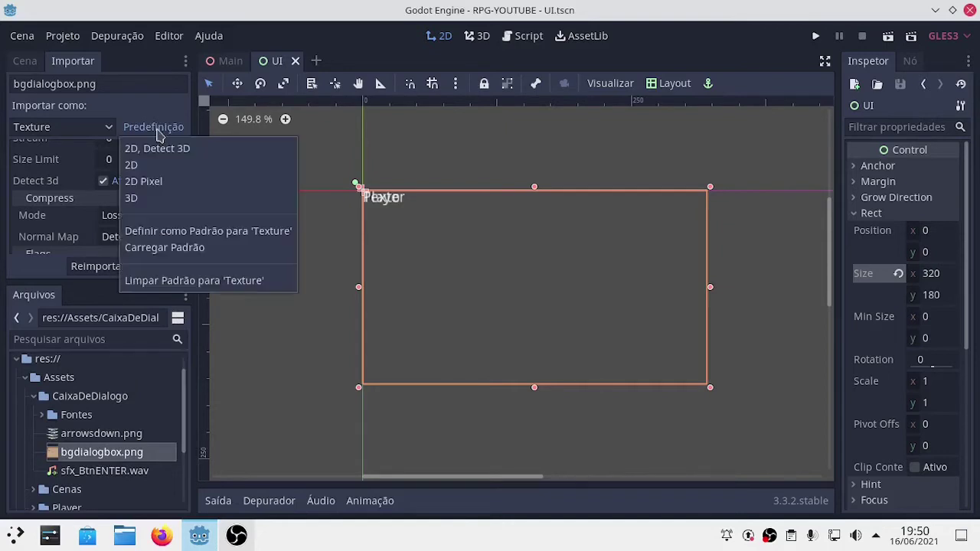
pyautogui.click(163, 247)
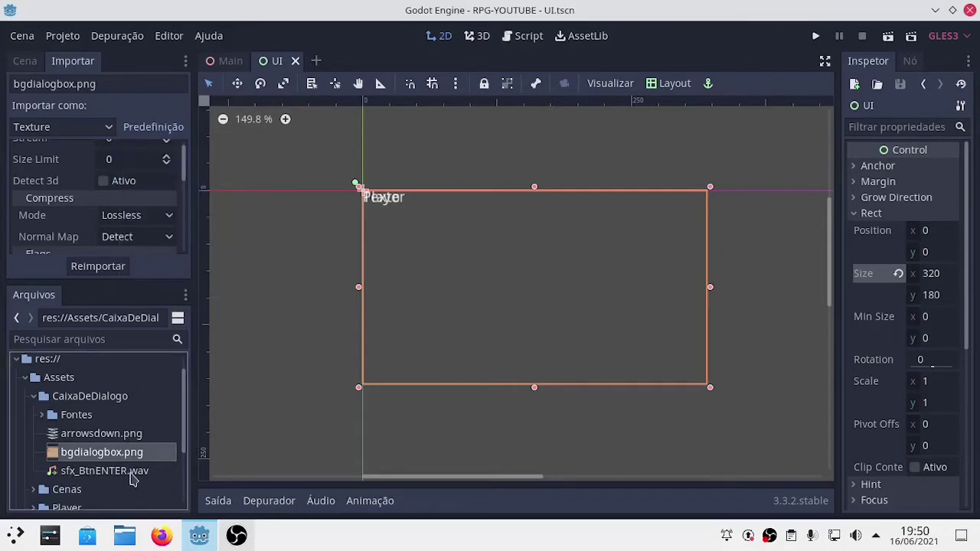
# Check the import preset list with both images selected, then return to the scene tree
pyautogui.click(114, 432)
pyautogui.keyDown('shift'); pyautogui.click(119, 453); pyautogui.keyUp('shift')
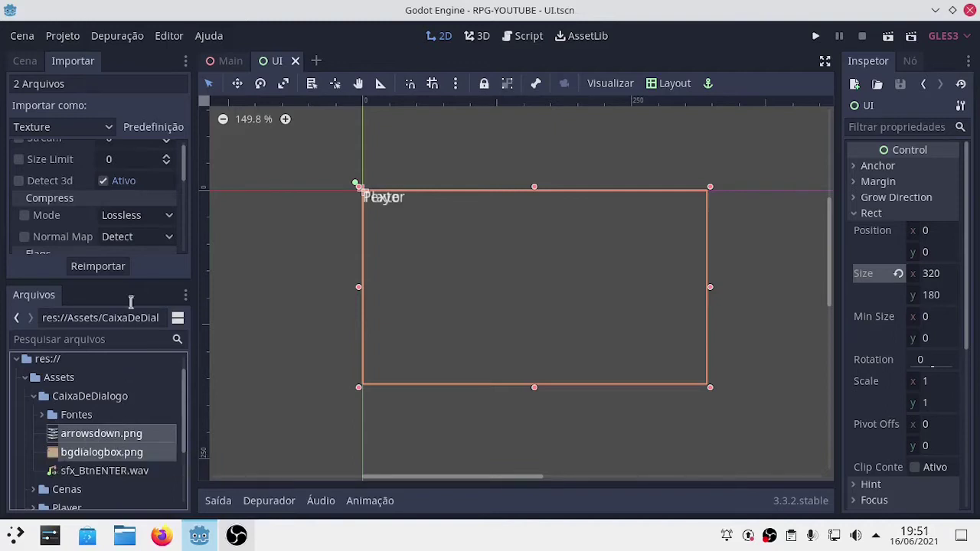
pyautogui.click(149, 130)
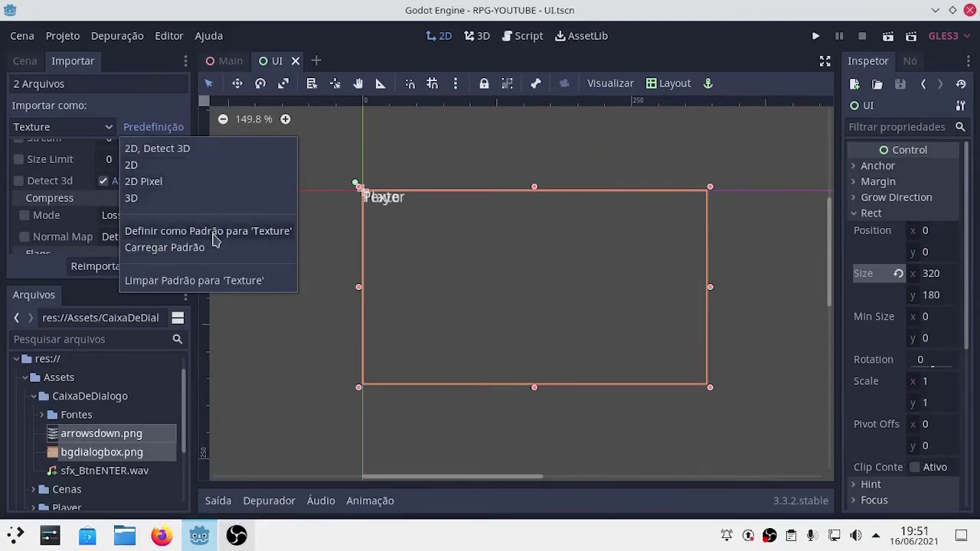
pyautogui.click(130, 457)
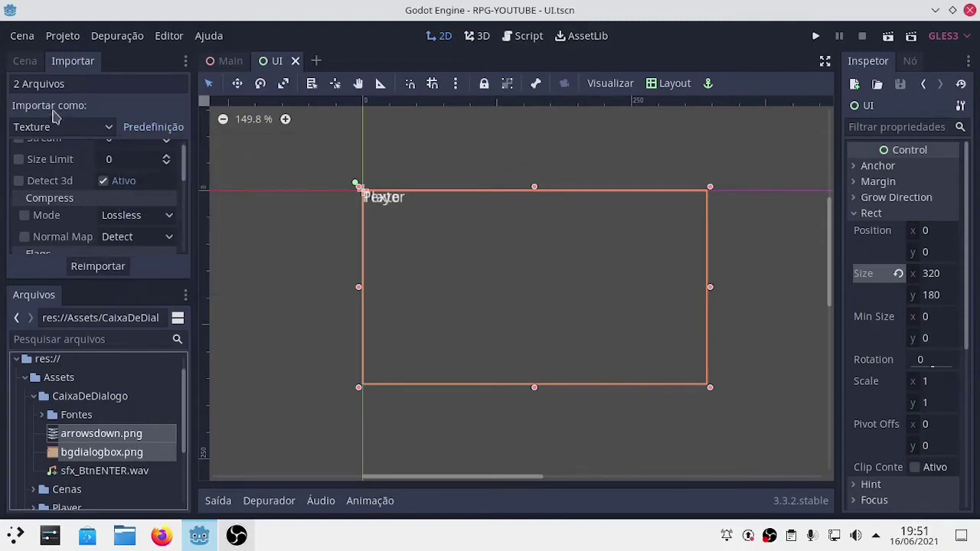
pyautogui.click(31, 64)
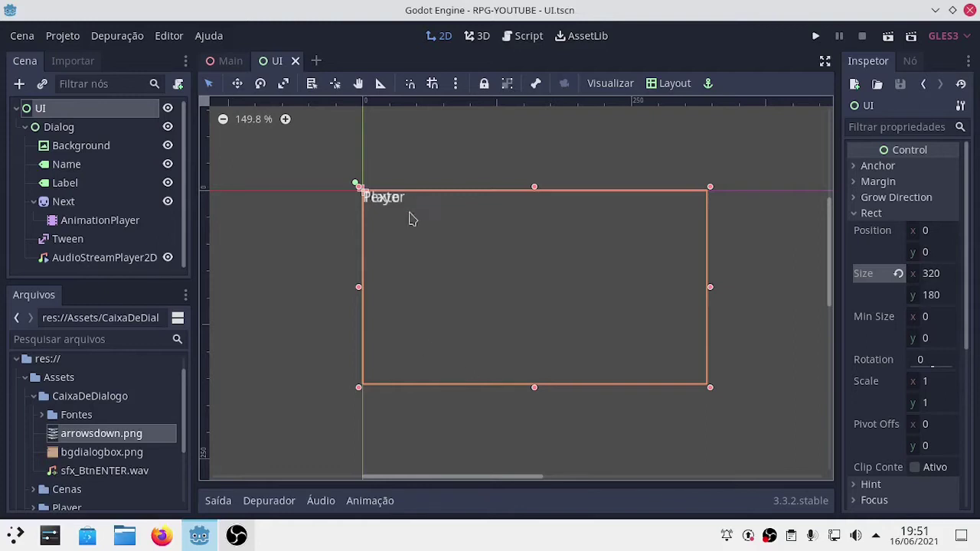
# Assign bgdialogbox.png as the Background node's texture and enable Expand
pyautogui.click(108, 147)
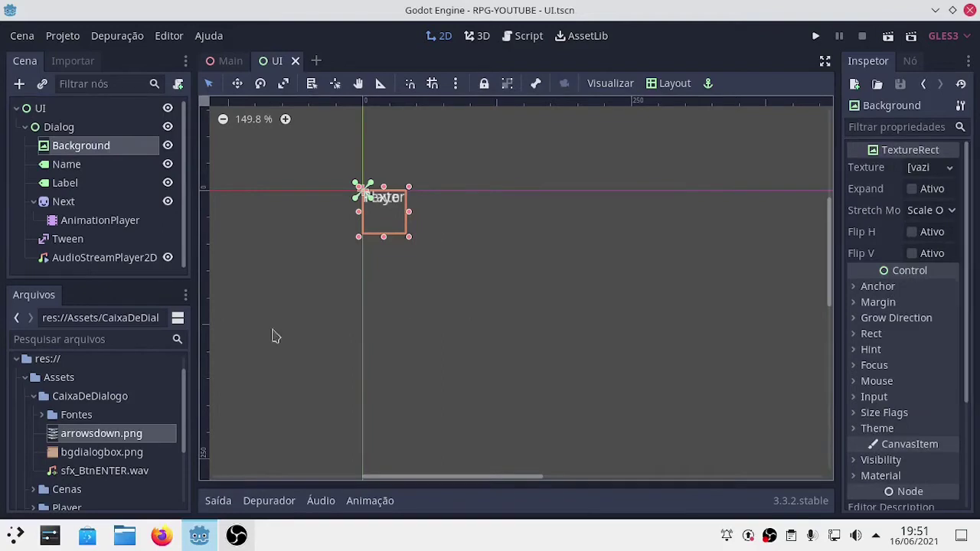
pyautogui.moveTo(101, 452)
pyautogui.mouseDown()
pyautogui.moveTo(703, 252)
pyautogui.moveTo(669, 290)
pyautogui.mouseUp()
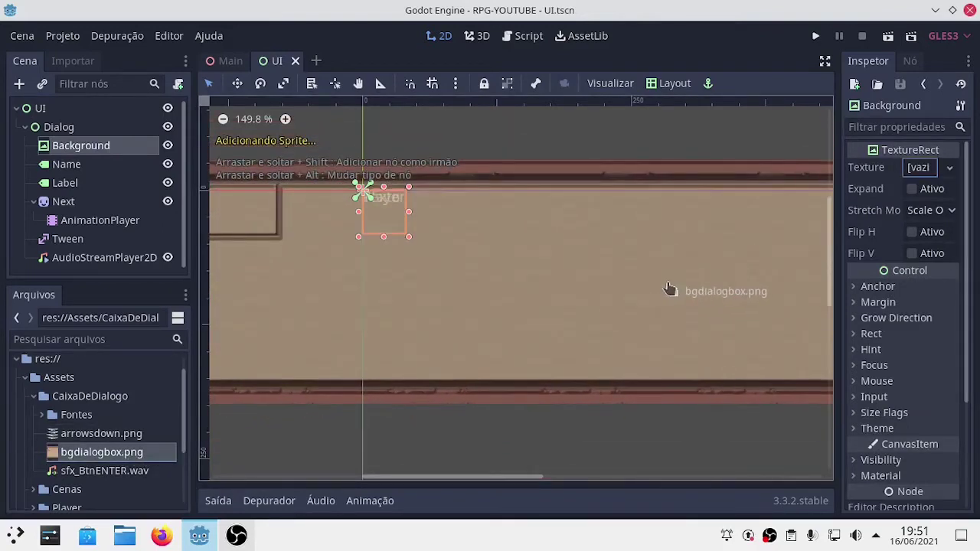
pyautogui.moveTo(669, 289); pyautogui.dragTo(924, 175)
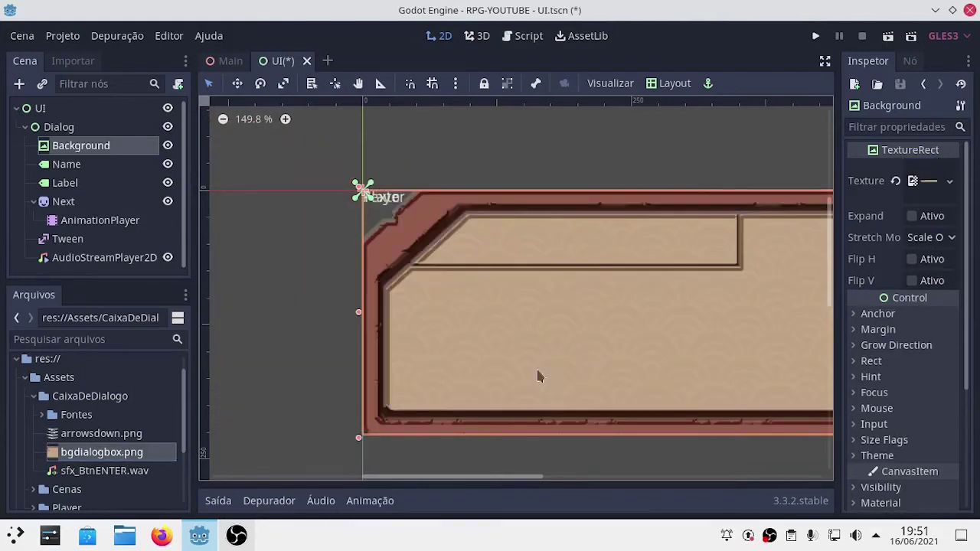
pyautogui.scroll(-5, 475, 420)
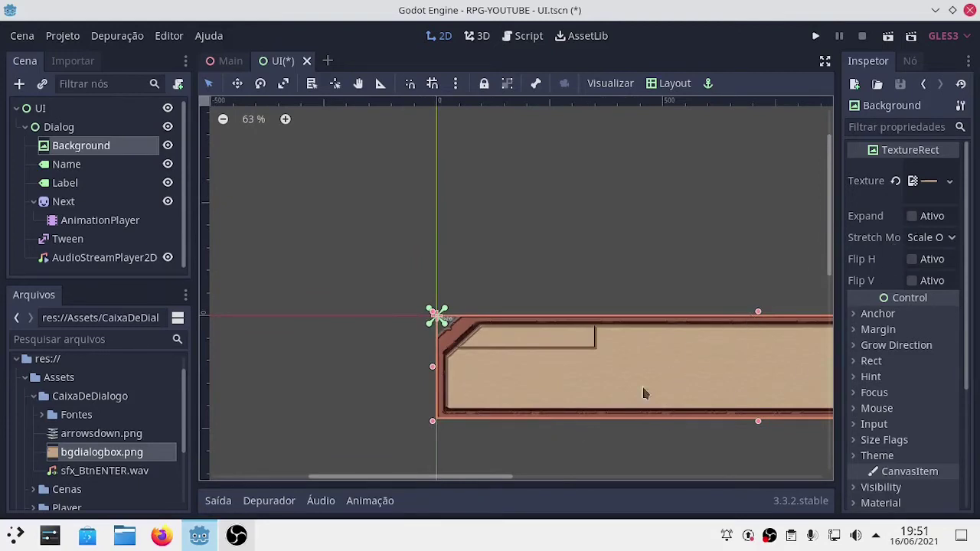
pyautogui.click(913, 218)
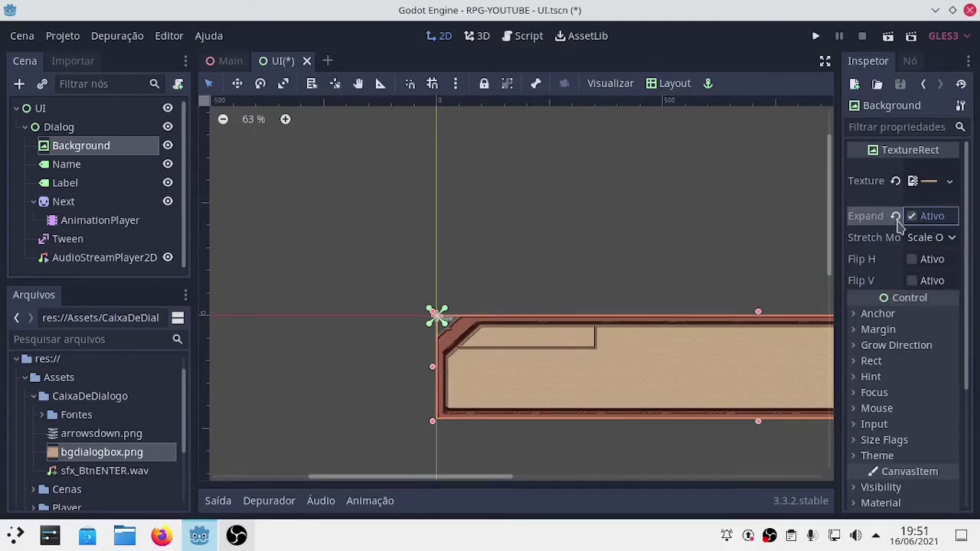
# Widen the Background dialog box from its right edge to about 306 px
pyautogui.moveTo(757, 367); pyautogui.dragTo(498, 264, button='middle')
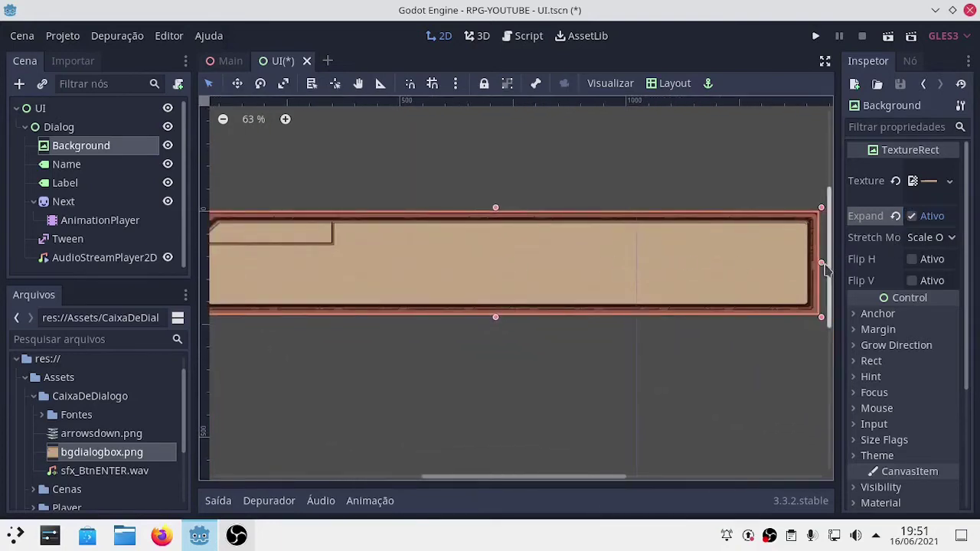
pyautogui.moveTo(820, 263); pyautogui.dragTo(790, 262)
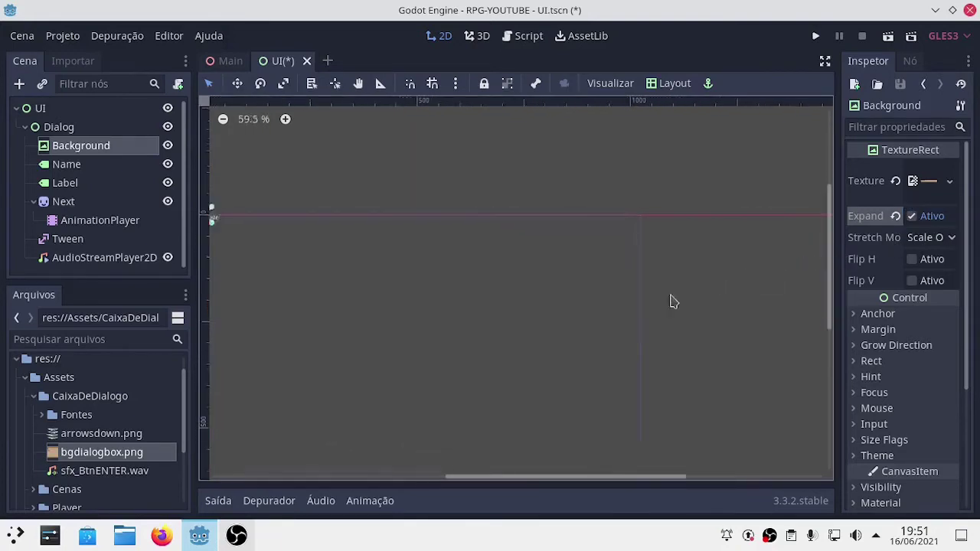
pyautogui.scroll(-2, 658, 306)
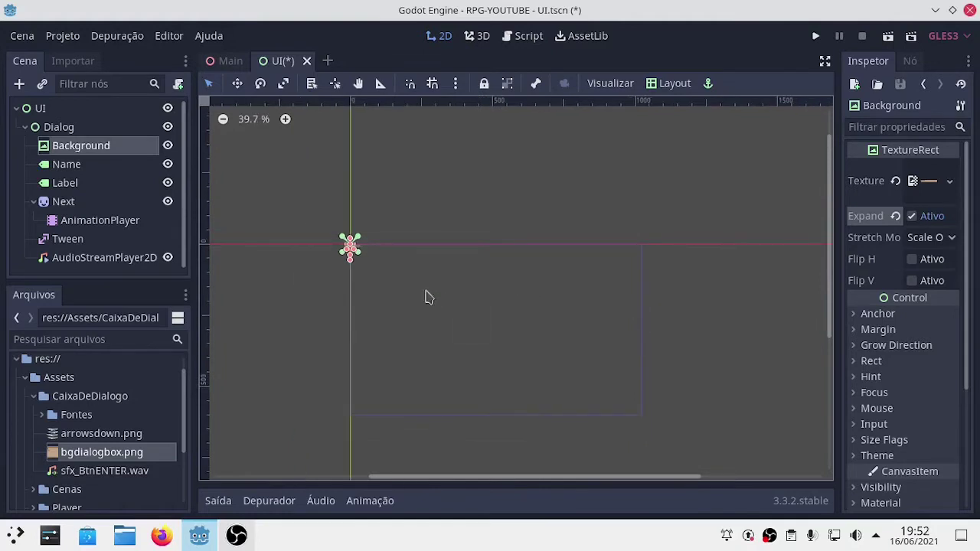
pyautogui.scroll(1, 322, 311)
pyautogui.scroll(1, 335, 306)
pyautogui.scroll(1, 372, 237)
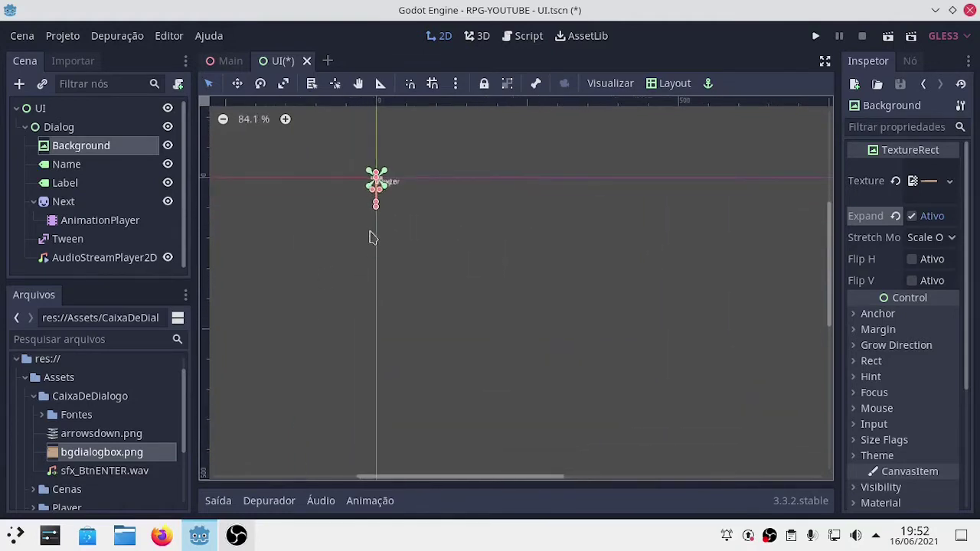
pyautogui.scroll(2, 370, 238)
pyautogui.scroll(1, 376, 227)
pyautogui.moveTo(376, 228); pyautogui.dragTo(416, 263, button='middle')
pyautogui.scroll(1, 383, 240)
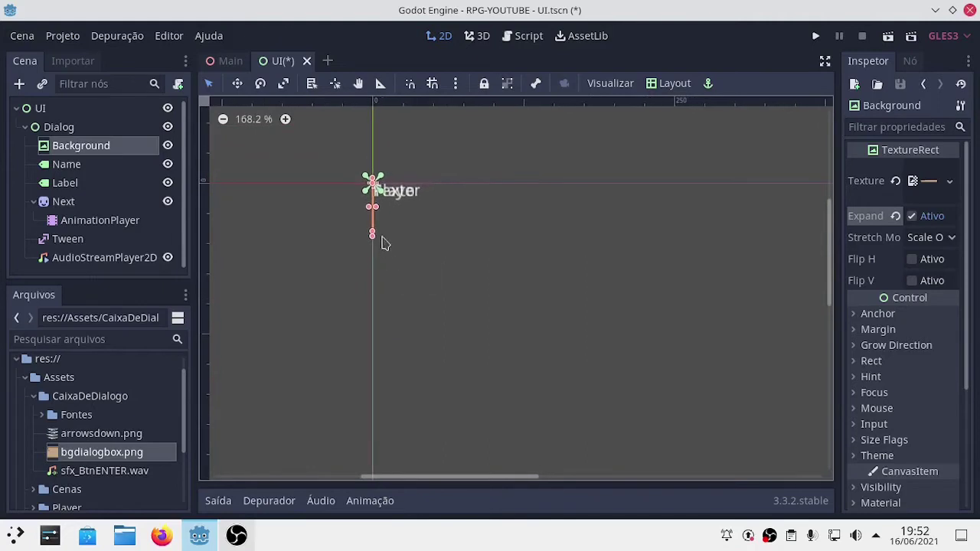
pyautogui.moveTo(376, 213); pyautogui.dragTo(610, 222)
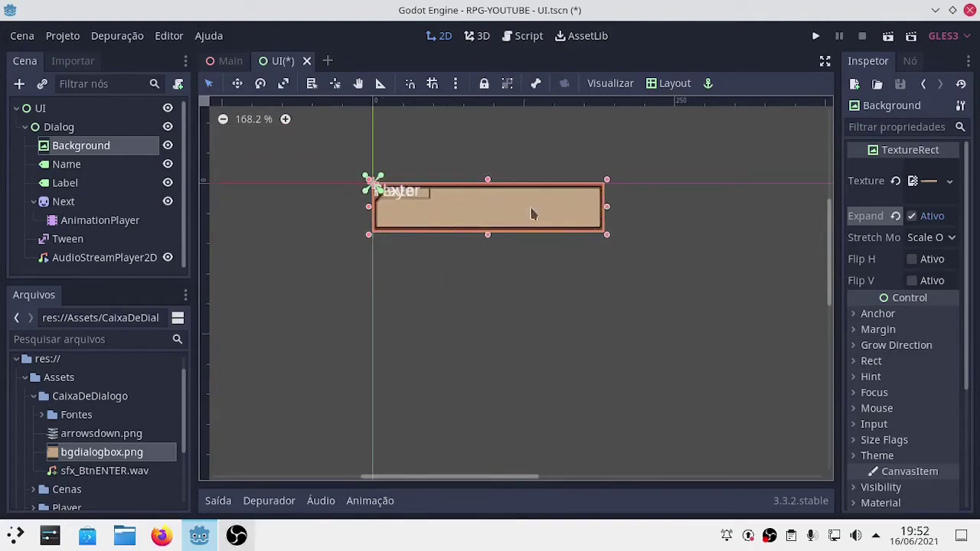
# Move the Background box so it sits just below the Dialog node's origin
pyautogui.moveTo(509, 219); pyautogui.dragTo(633, 330)
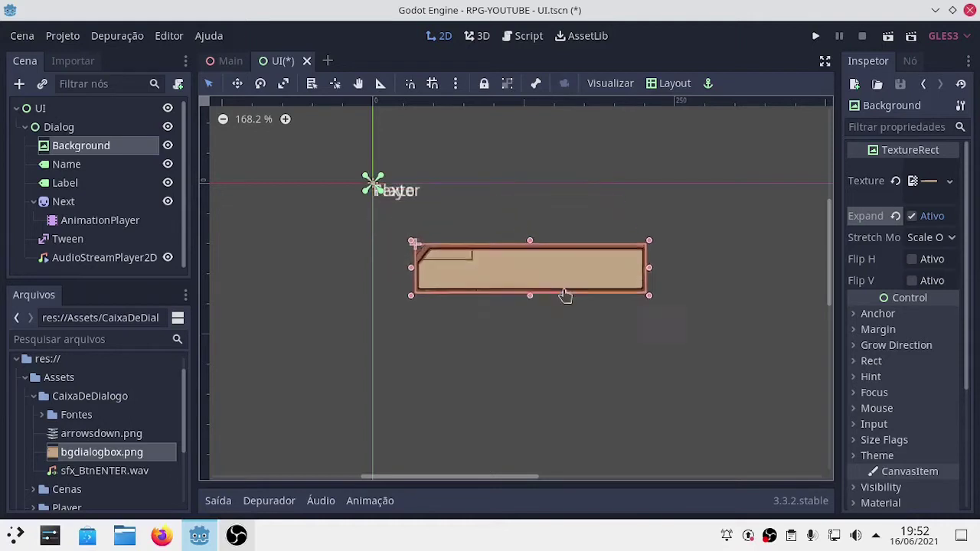
pyautogui.scroll(-1, 633, 327)
pyautogui.moveTo(695, 363); pyautogui.dragTo(442, 234, button='middle')
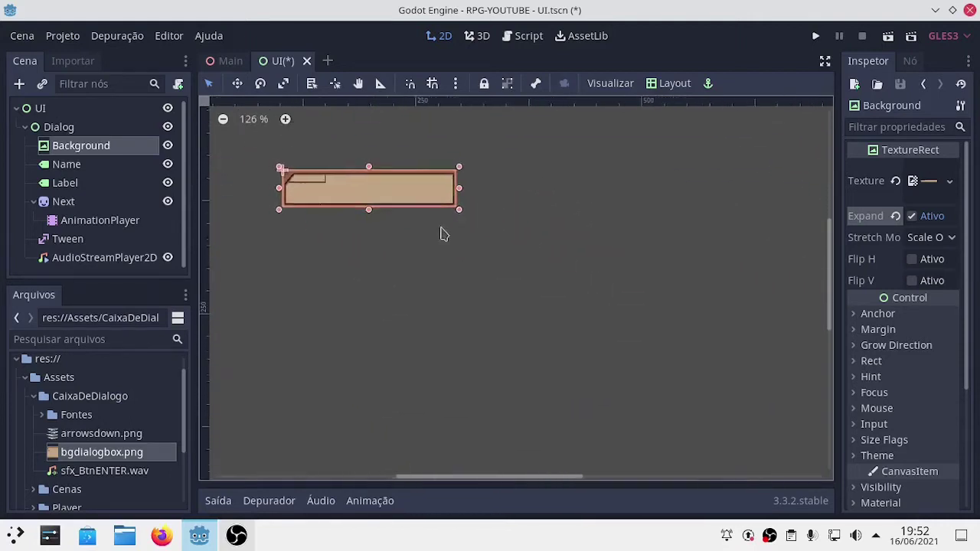
pyautogui.scroll(-2, 517, 261)
pyautogui.moveTo(517, 262); pyautogui.dragTo(619, 318, button='middle')
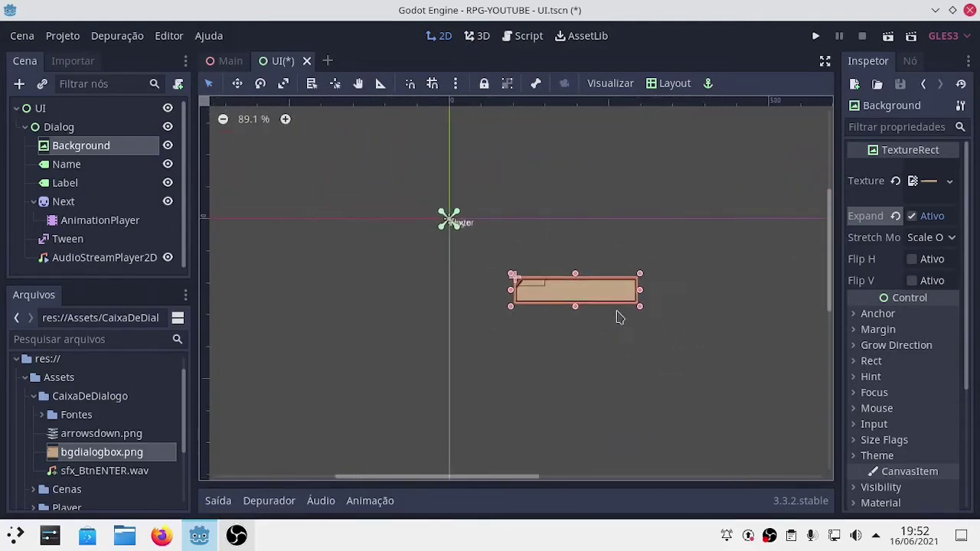
pyautogui.moveTo(608, 297); pyautogui.dragTo(584, 265)
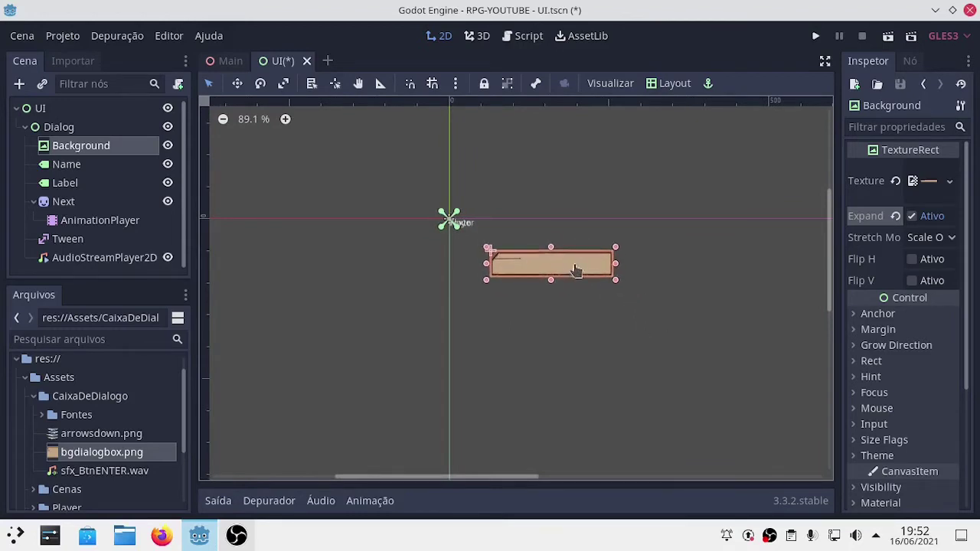
pyautogui.moveTo(575, 268)
pyautogui.mouseDown()
pyautogui.moveTo(563, 322)
pyautogui.moveTo(610, 304)
pyautogui.mouseUp()
pyautogui.click(81, 130)
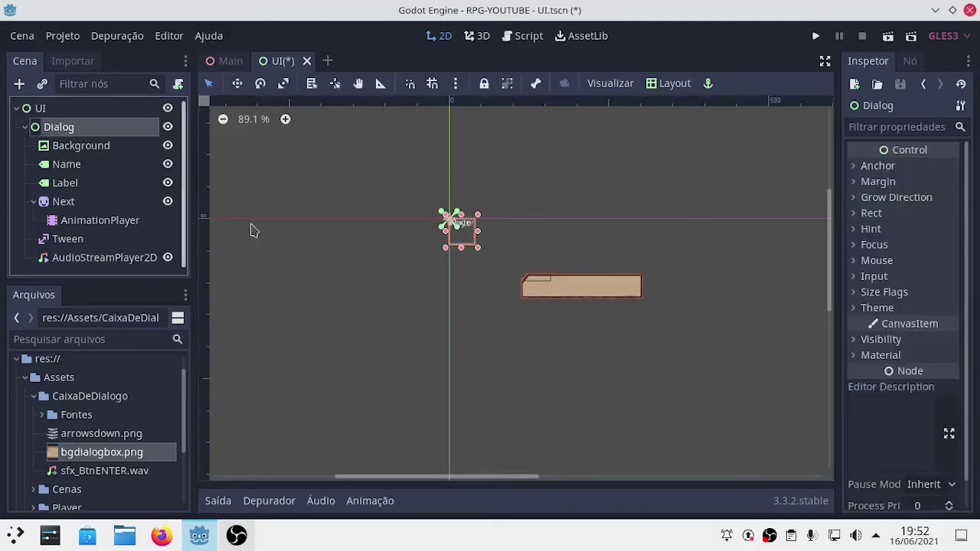
pyautogui.moveTo(567, 287); pyautogui.dragTo(509, 263)
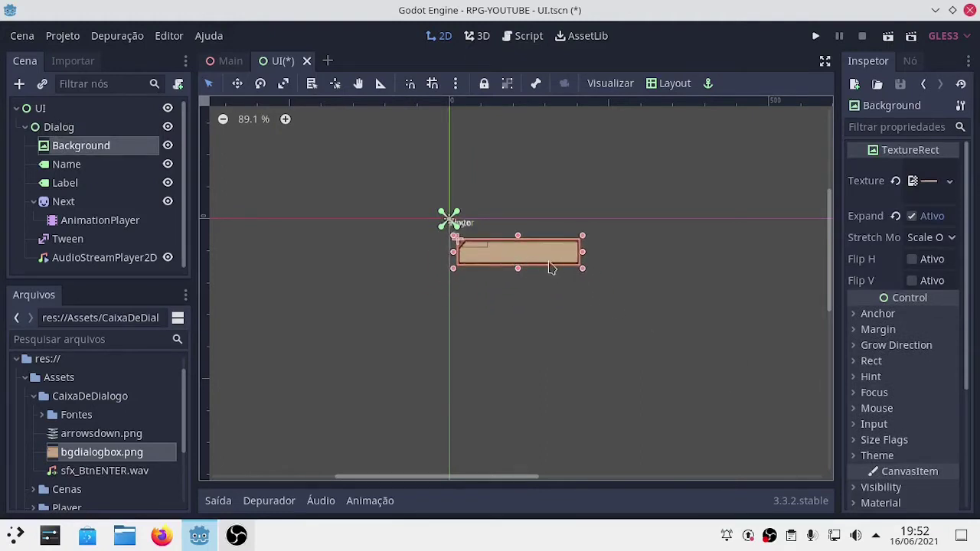
pyautogui.moveTo(550, 267); pyautogui.dragTo(541, 247)
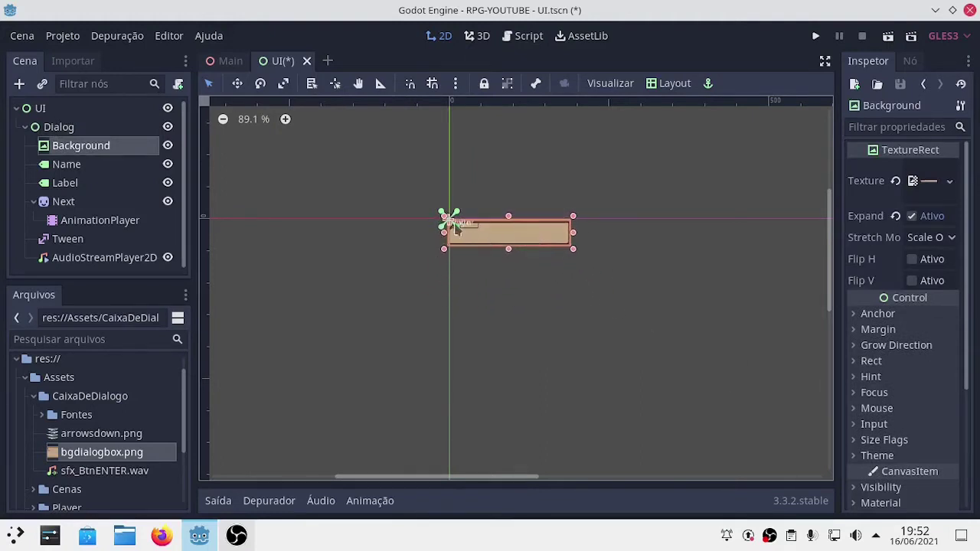
# Centre the Dialog with the Centre layout preset and run the UI scene (F6)
pyautogui.click(69, 127)
pyautogui.click(671, 85)
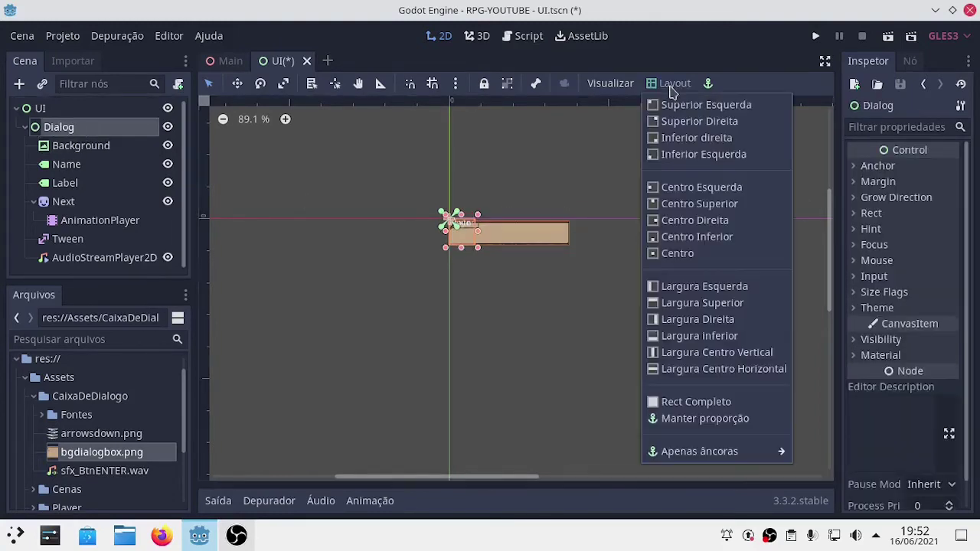
pyautogui.click(675, 254)
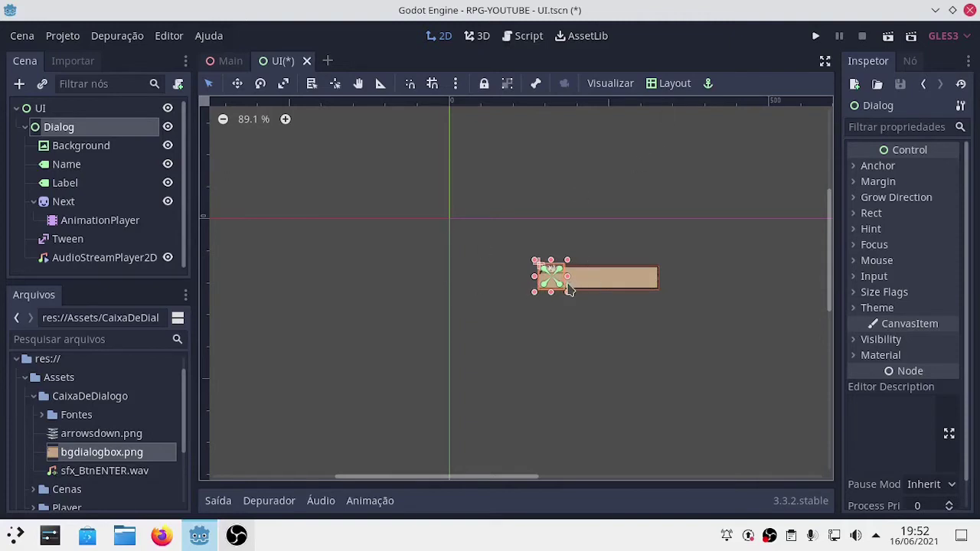
pyautogui.scroll(2, 674, 366)
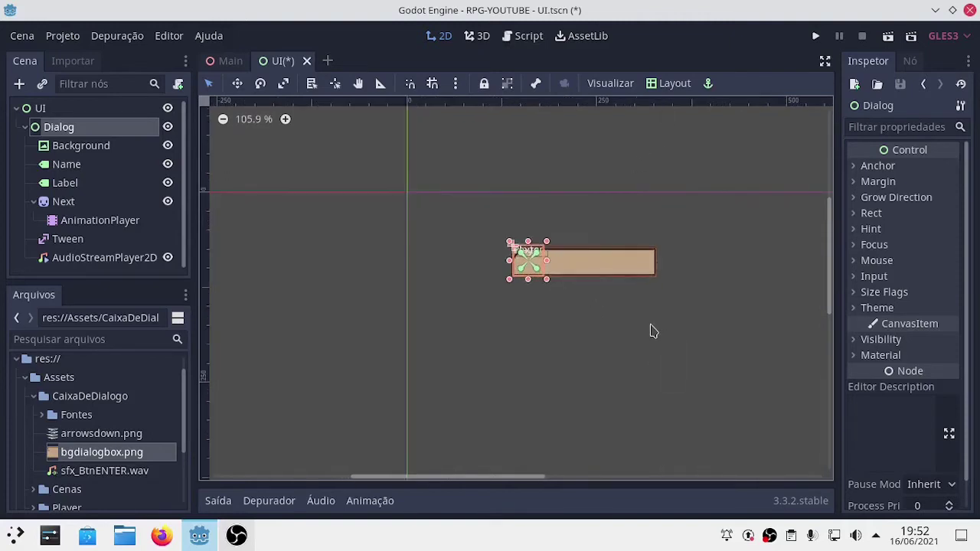
pyautogui.press('F6')
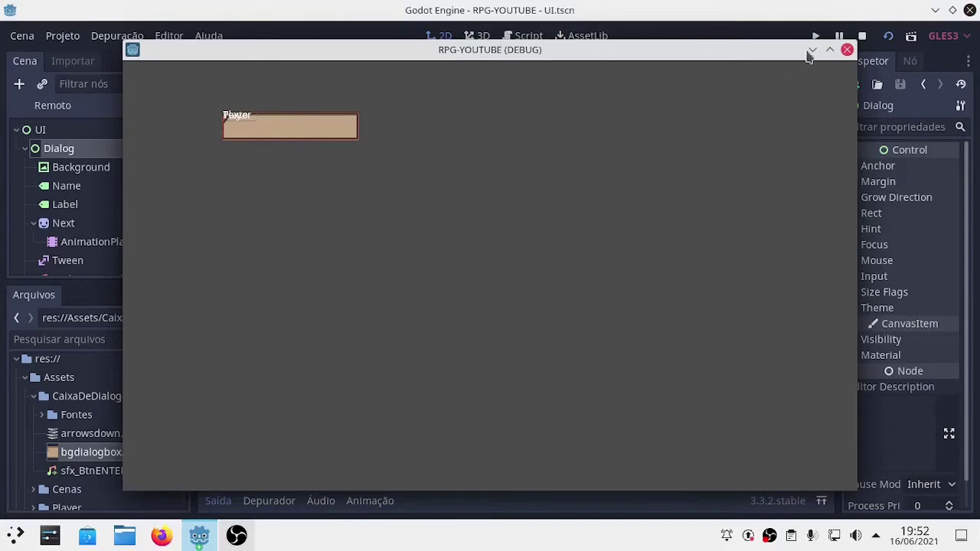
# Maximize and restore the debug game window to check scaling, then close it
pyautogui.click(829, 49)
pyautogui.click(956, 8)
pyautogui.click(848, 50)
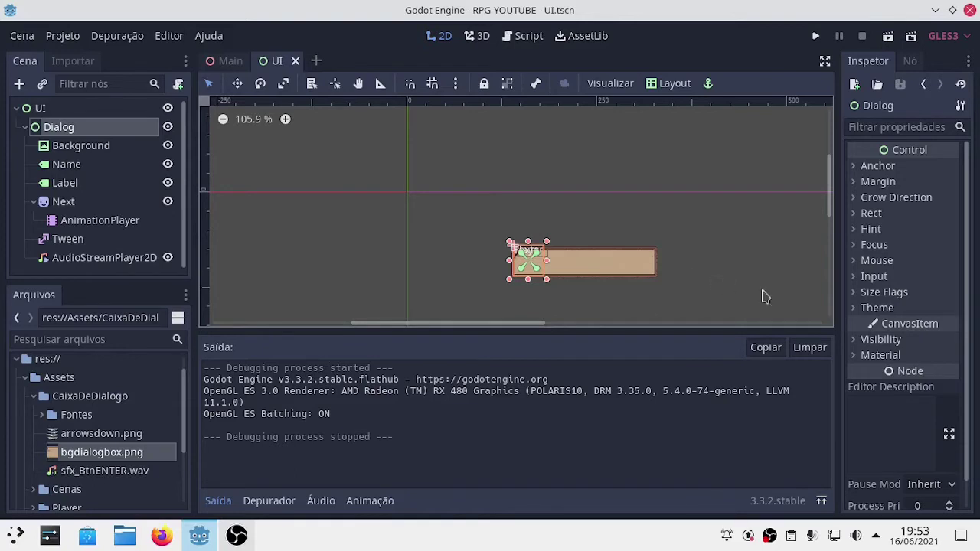
# Inspect Dialog's Rect (position 140, 70, size 40×40), then select the UI root
pyautogui.click(880, 340)
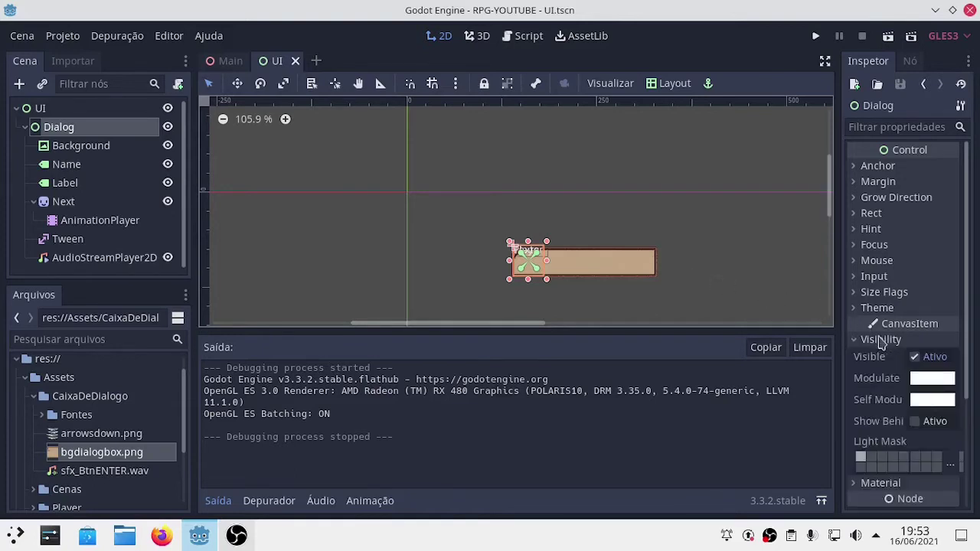
pyautogui.click(880, 342)
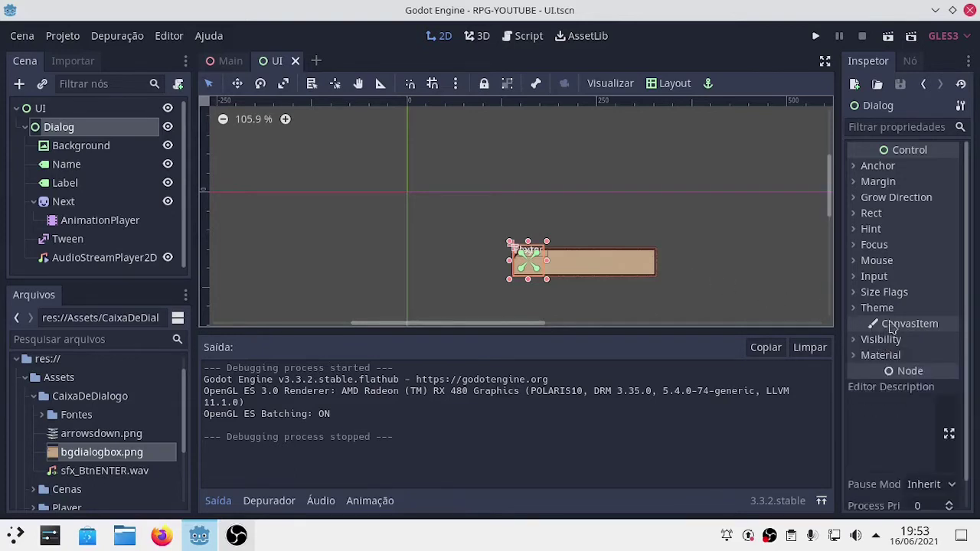
pyautogui.click(878, 215)
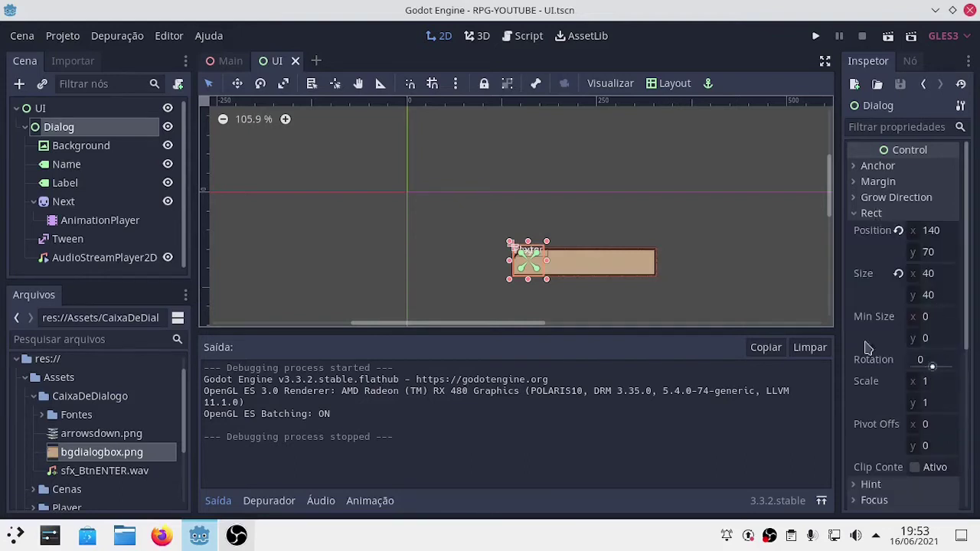
pyautogui.click(51, 110)
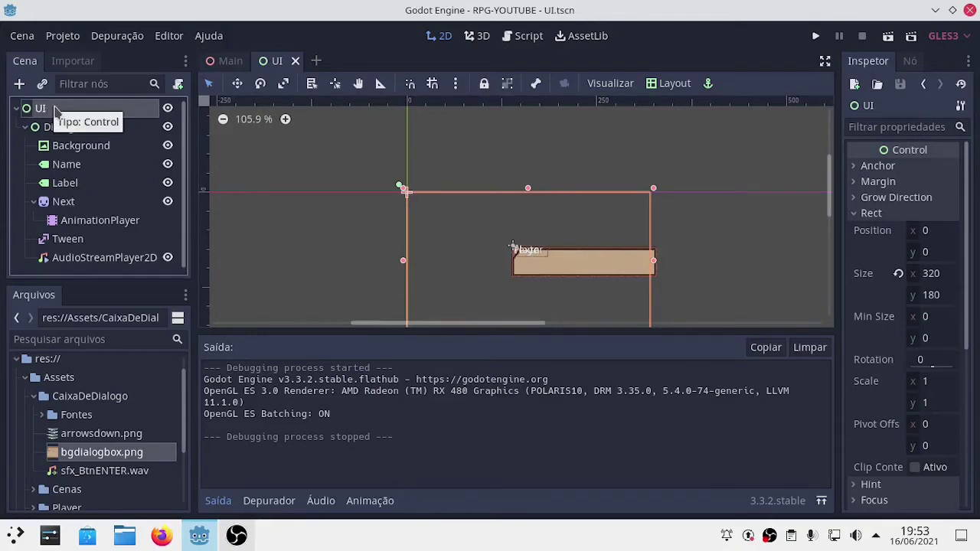
# Apply the Full Rect layout so UI spans 1024×600, and collapse the Output panel
pyautogui.rightClick(52, 111)
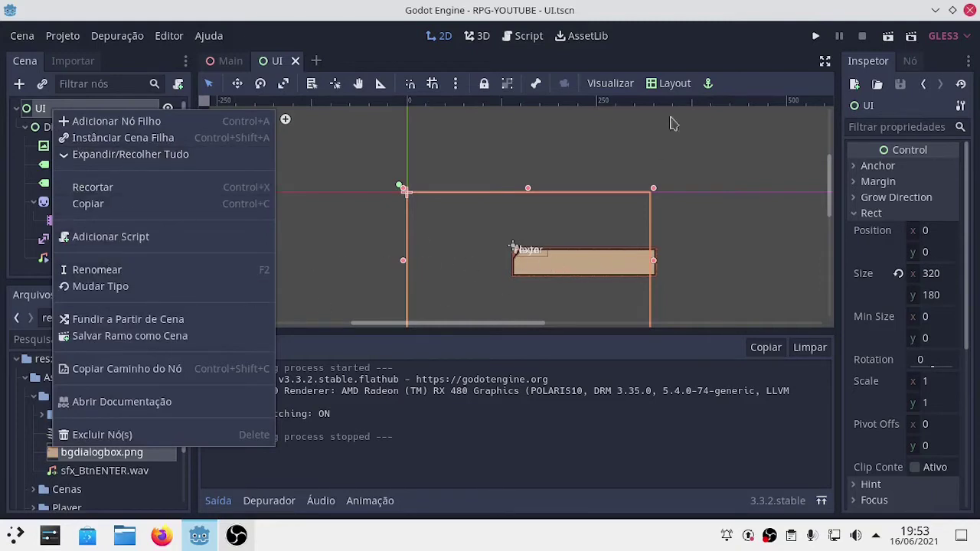
pyautogui.click(684, 82)
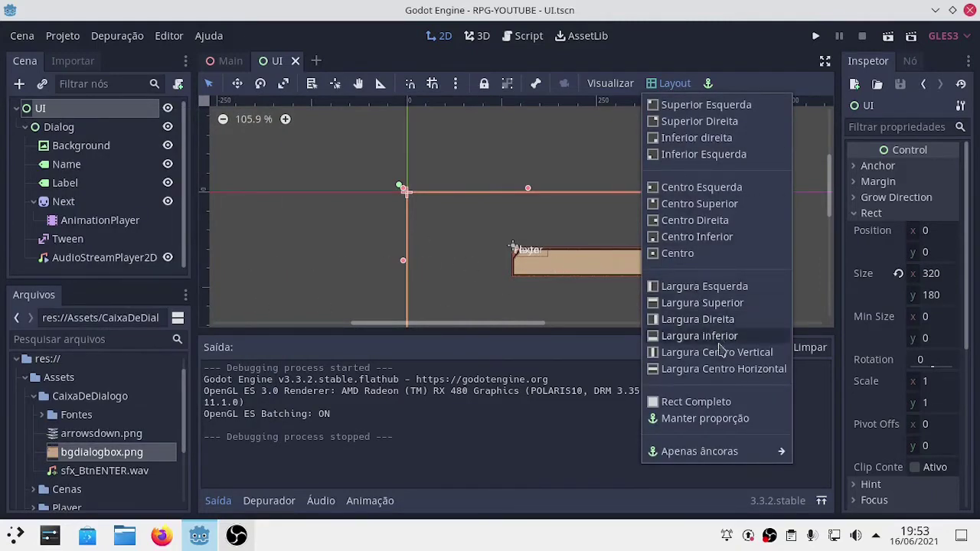
pyautogui.click(697, 403)
pyautogui.scroll(-1, 684, 239)
pyautogui.scroll(-3, 684, 234)
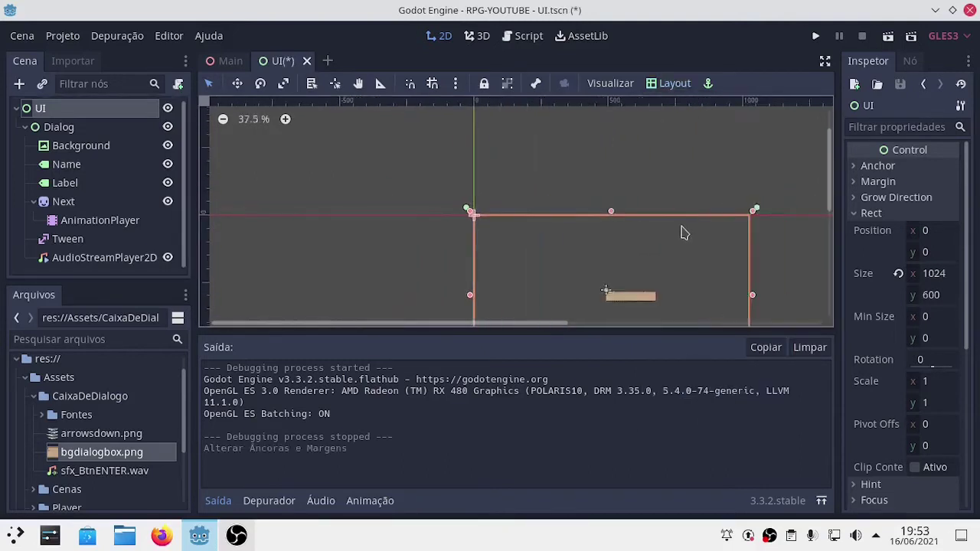
pyautogui.scroll(-2, 650, 254)
pyautogui.scroll(4, 642, 236)
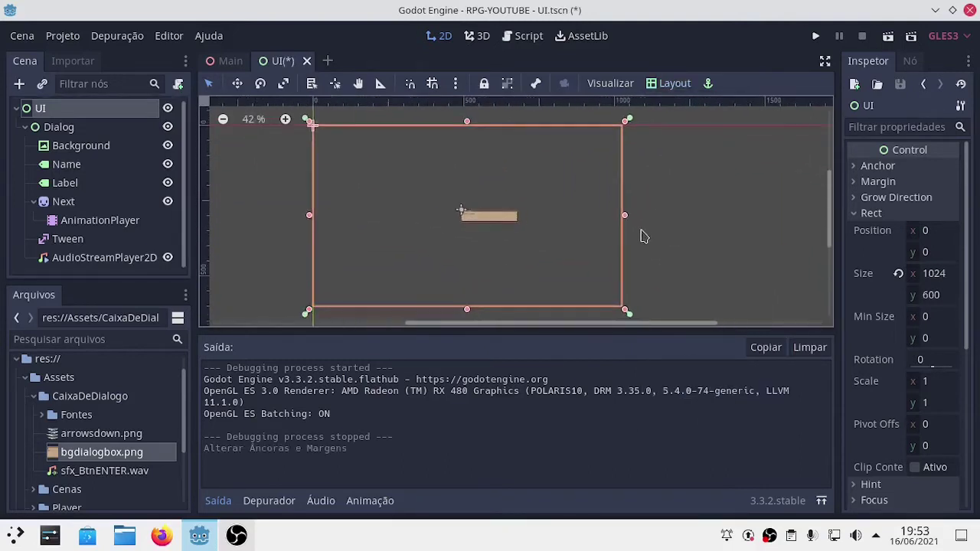
pyautogui.scroll(2, 635, 233)
pyautogui.scroll(1, 605, 225)
pyautogui.scroll(2, 536, 218)
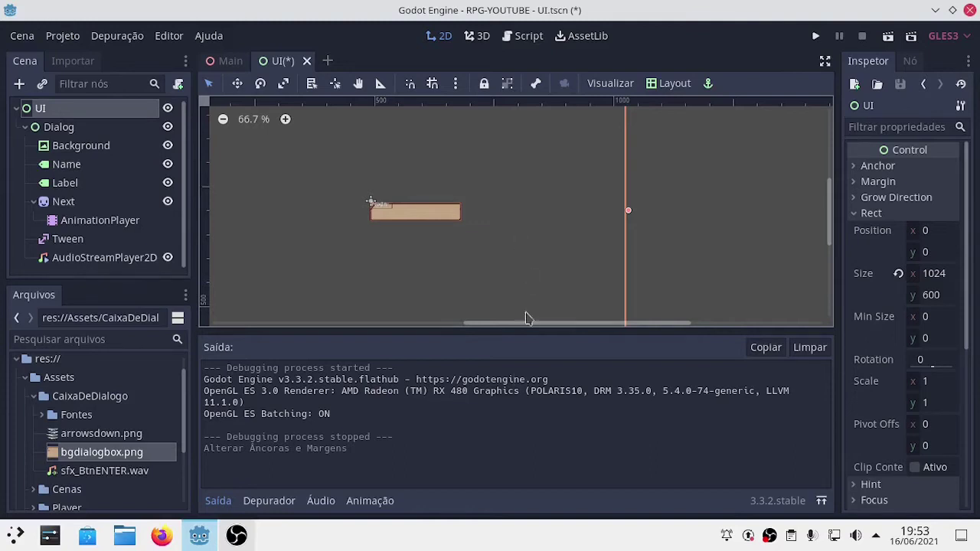
pyautogui.click(229, 503)
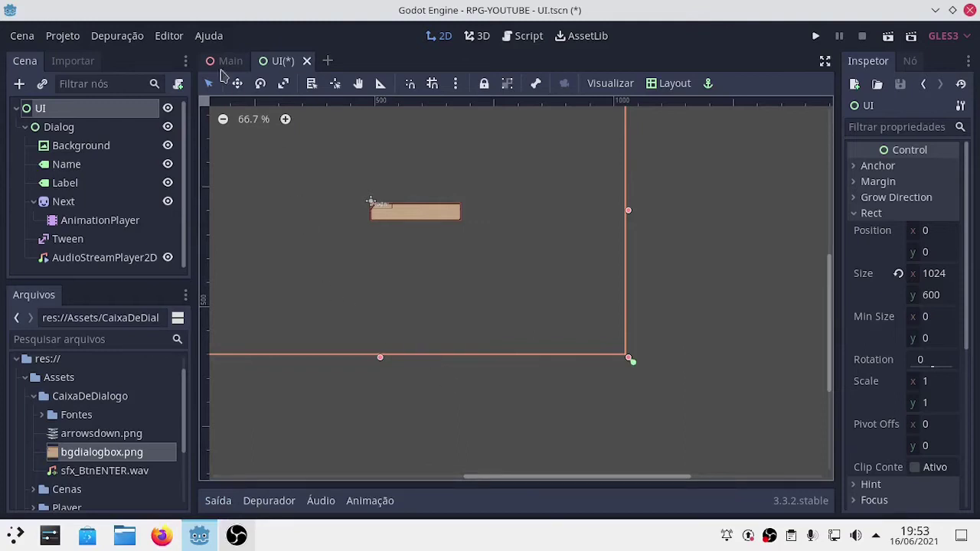
# Set the project window size to width 320 and height 180 in Project Settings
pyautogui.click(62, 35)
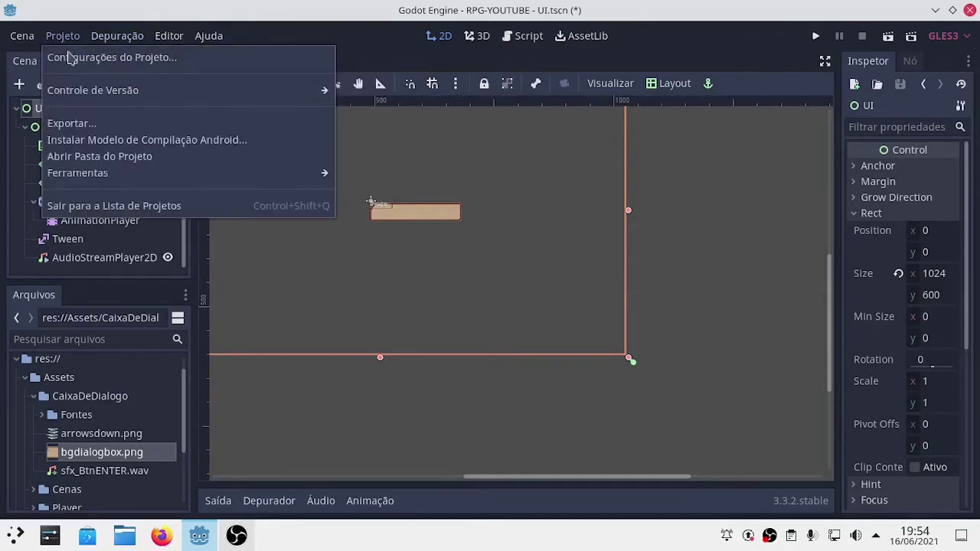
pyautogui.click(74, 58)
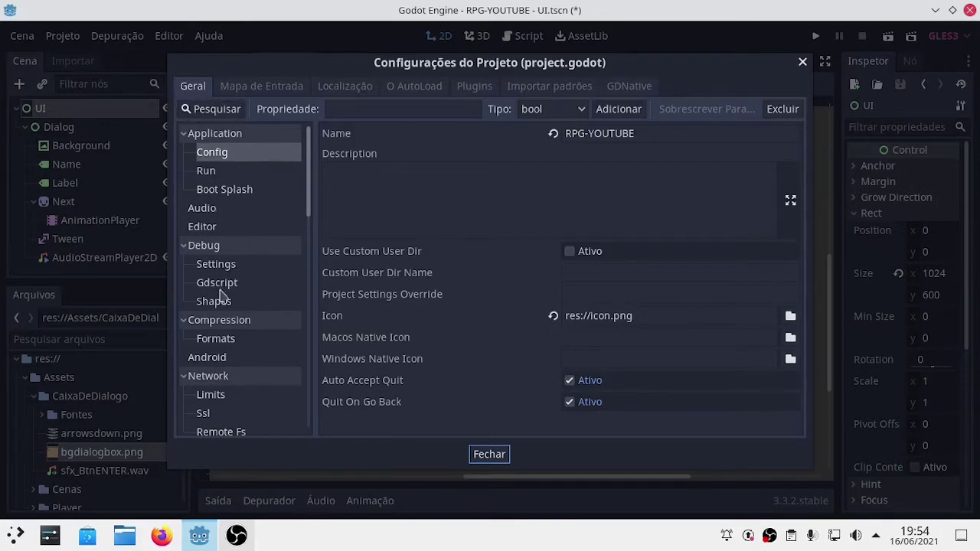
pyautogui.scroll(-4, 233, 280)
pyautogui.scroll(-4, 253, 318)
pyautogui.scroll(-4, 256, 341)
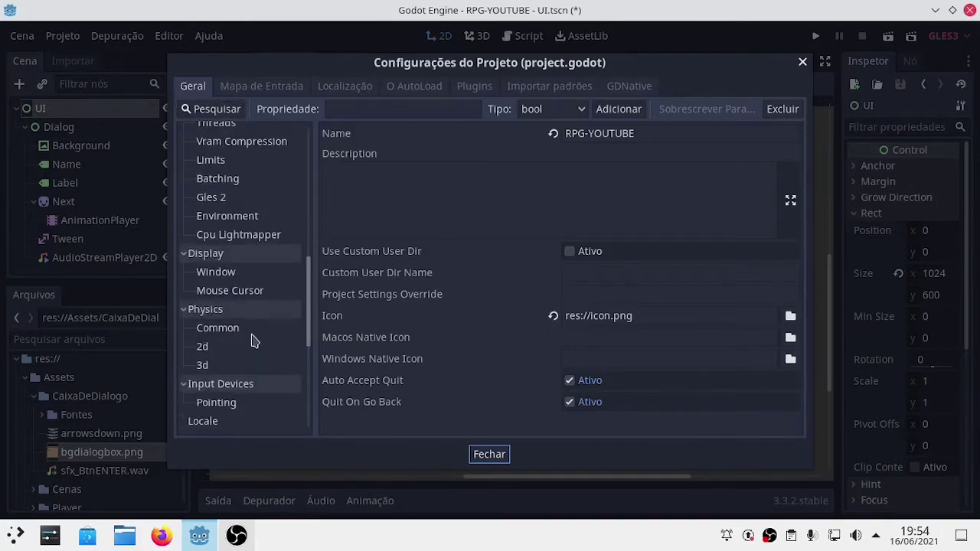
pyautogui.click(229, 275)
pyautogui.click(609, 175)
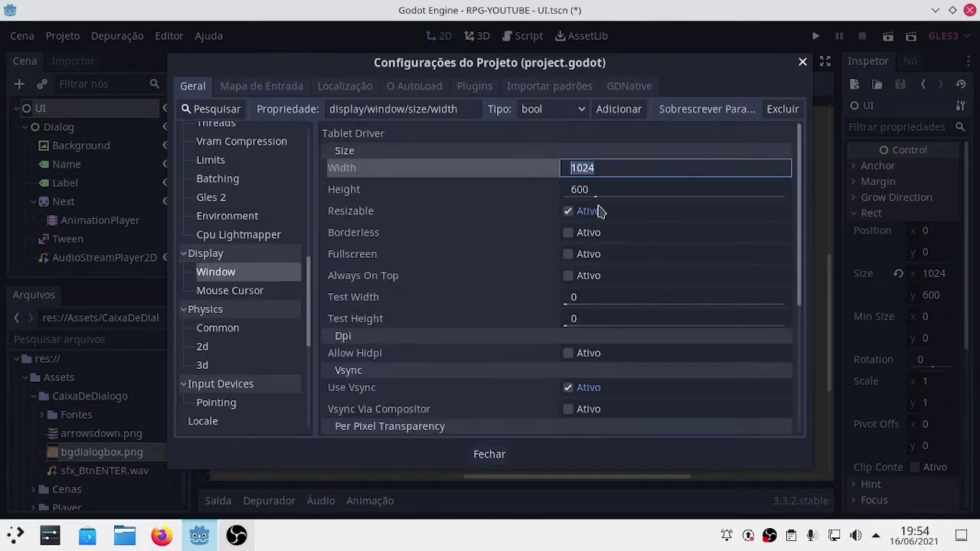
pyautogui.write('320')
pyautogui.press('Return')
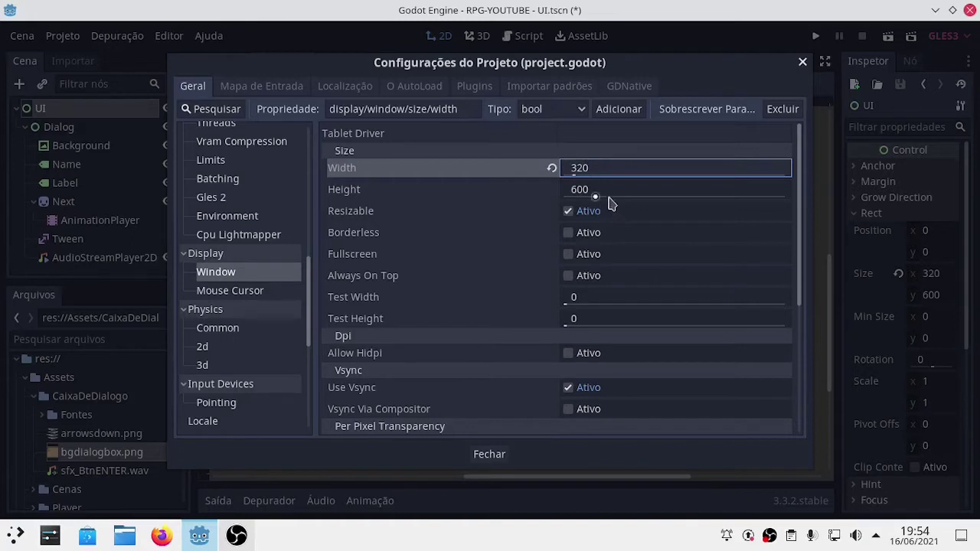
pyautogui.click(607, 190)
pyautogui.write('0')
pyautogui.press('Return')
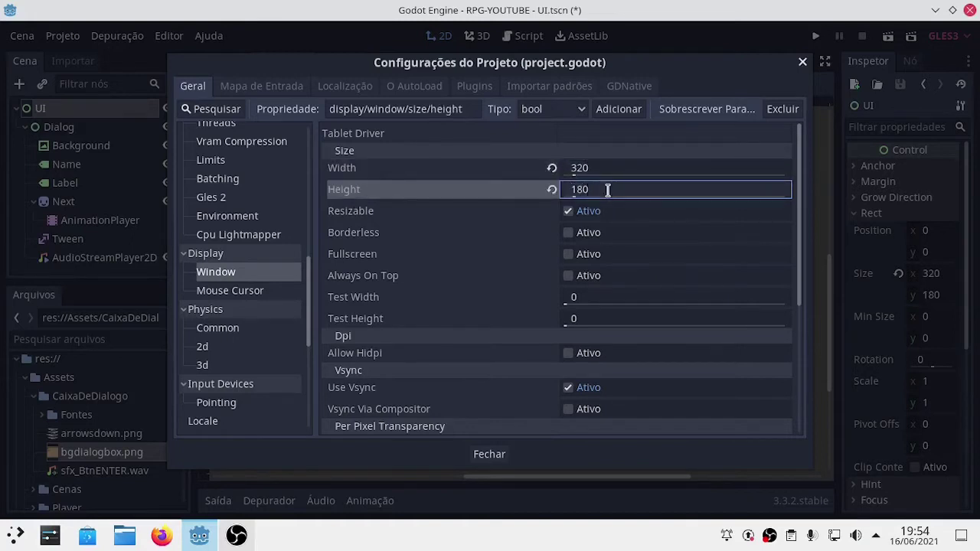
# Set stretch mode to 2d and aspect to keep, then close the settings
pyautogui.scroll(-5, 615, 245)
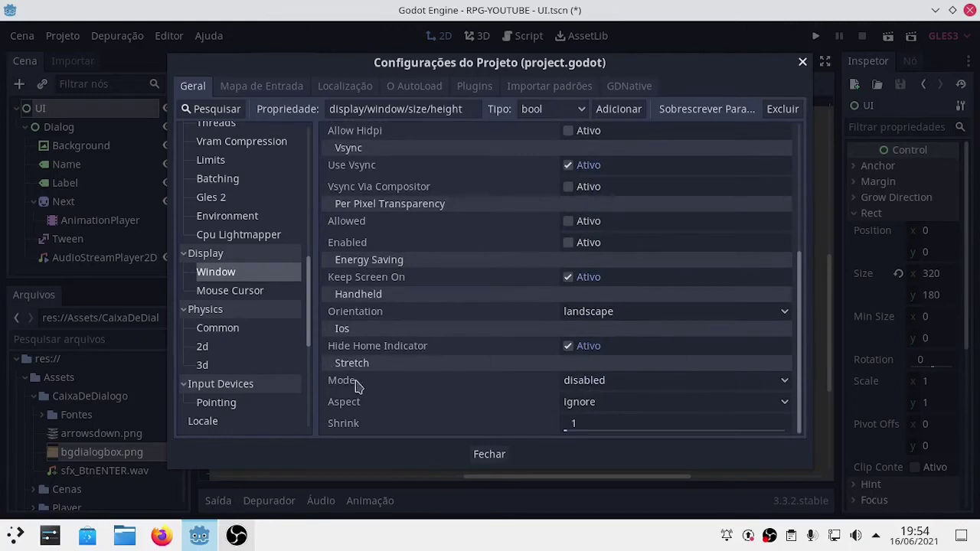
pyautogui.click(662, 383)
pyautogui.click(590, 419)
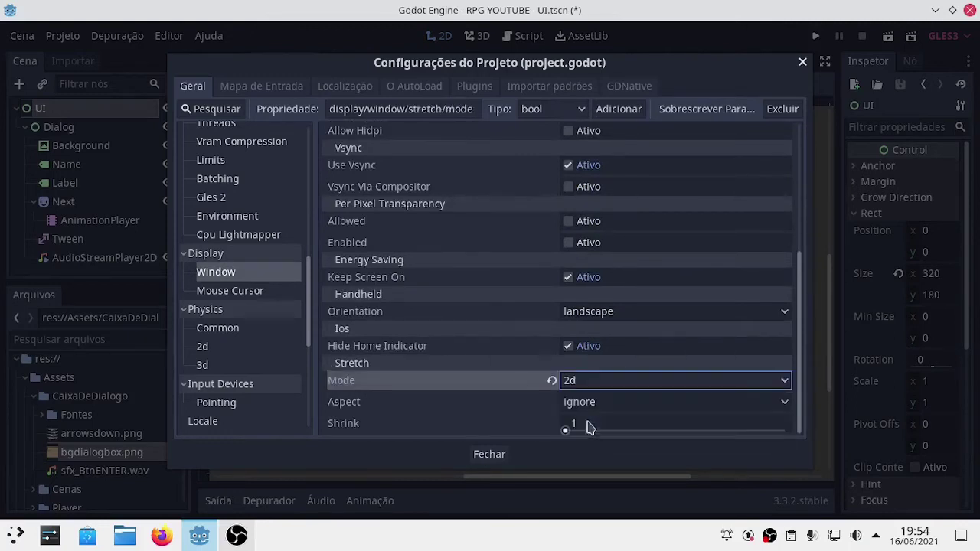
pyautogui.click(637, 402)
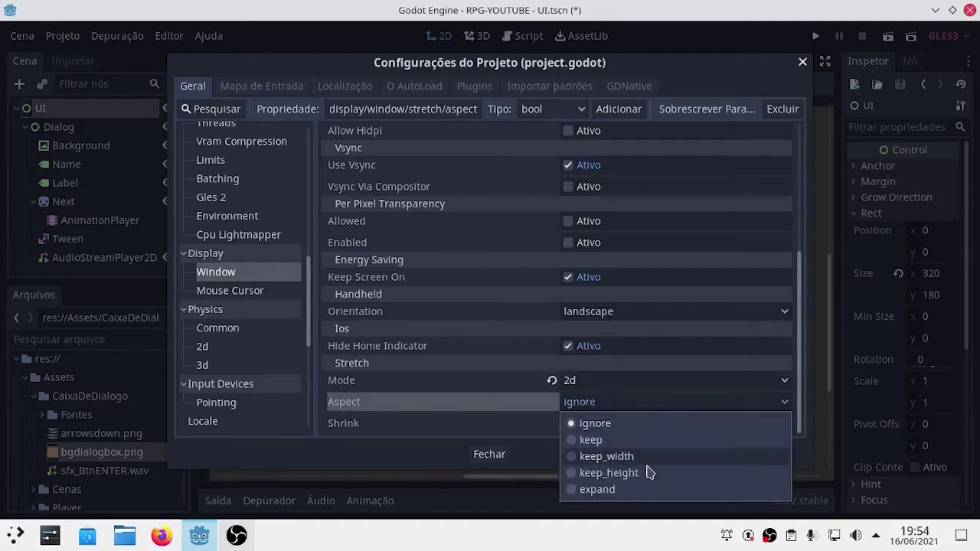
pyautogui.click(612, 441)
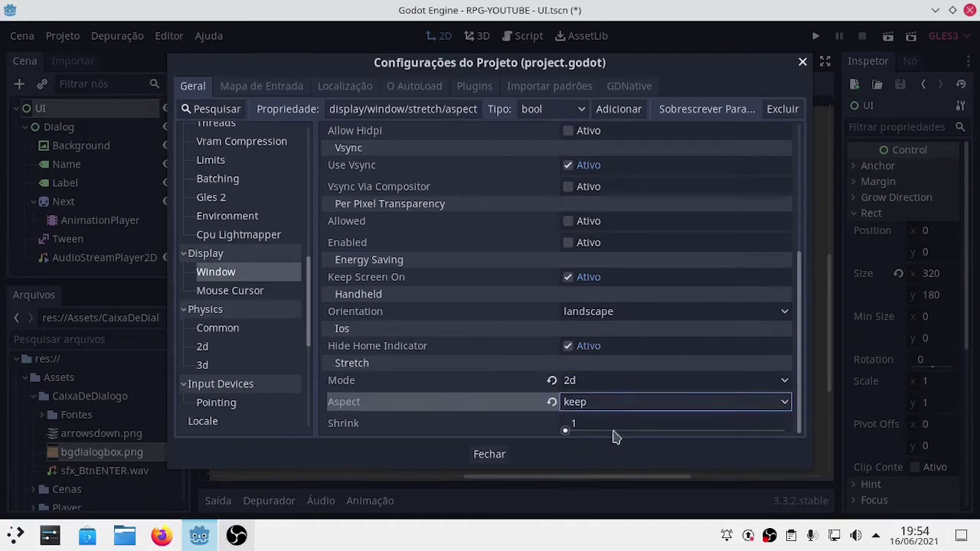
pyautogui.click(490, 457)
pyautogui.moveTo(455, 286); pyautogui.dragTo(639, 350, button='middle')
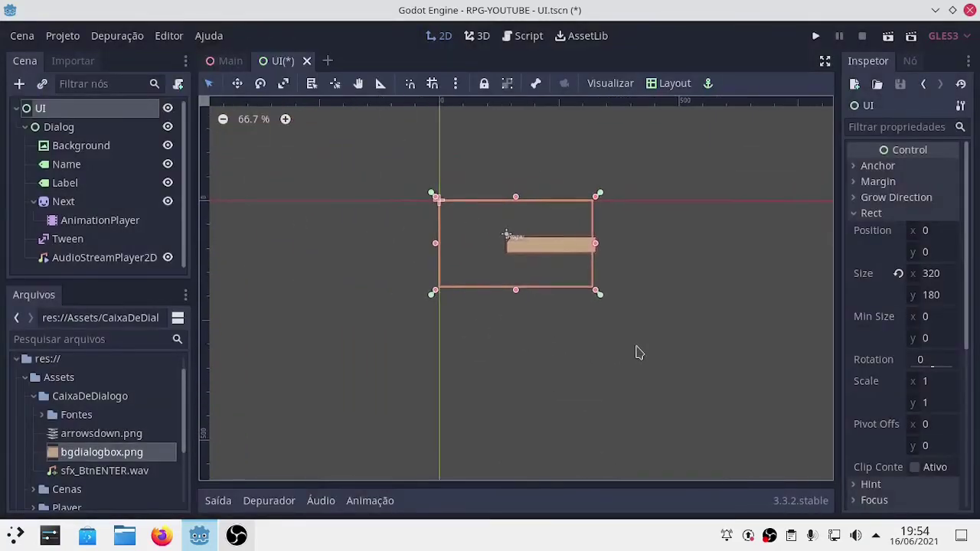
# Zoom in on the 320×180 game area and save and run the UI scene with F6
pyautogui.scroll(1, 640, 361)
pyautogui.scroll(2, 640, 363)
pyautogui.scroll(2, 640, 363)
pyautogui.moveTo(488, 312); pyautogui.dragTo(613, 334, button='middle')
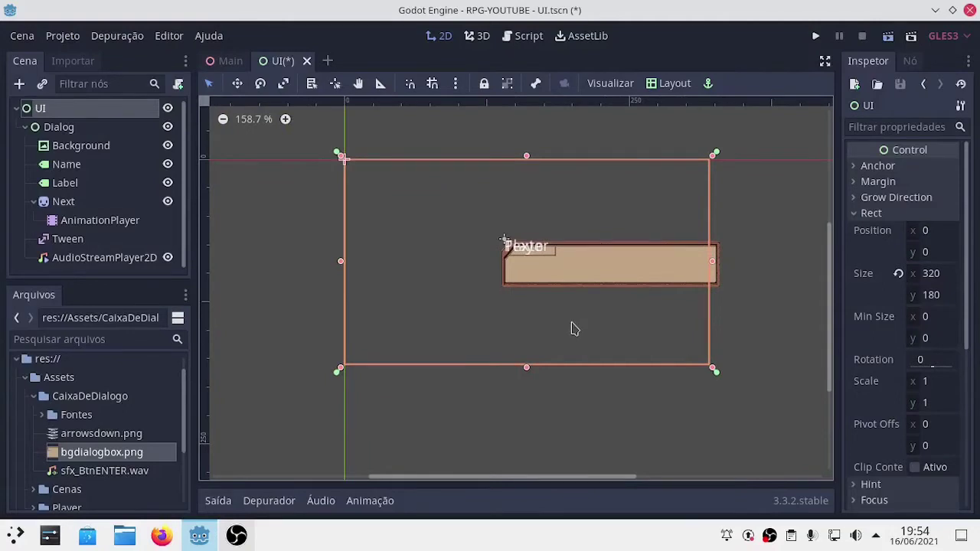
pyautogui.press('F6')
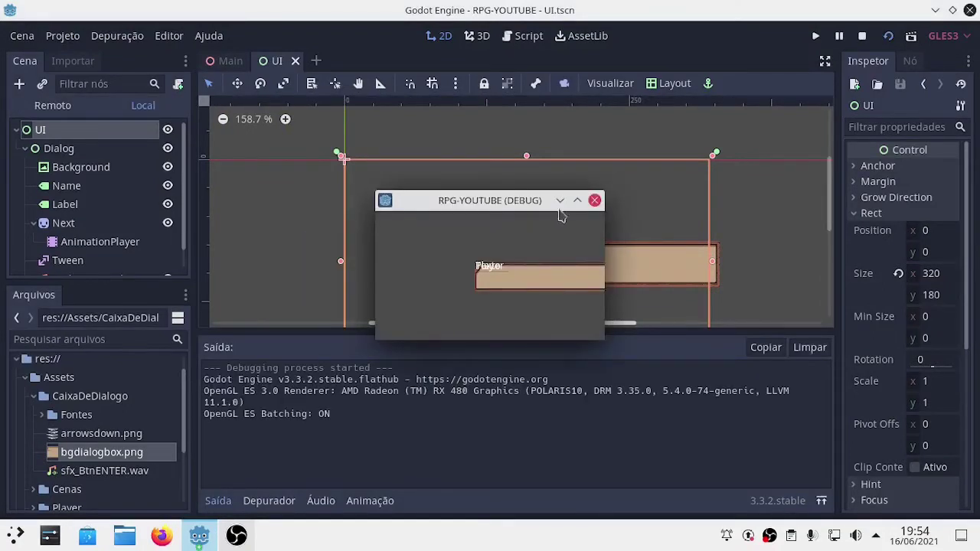
# Check the game maximized, close it, collapse the Output panel, and run the whole project
pyautogui.click(578, 200)
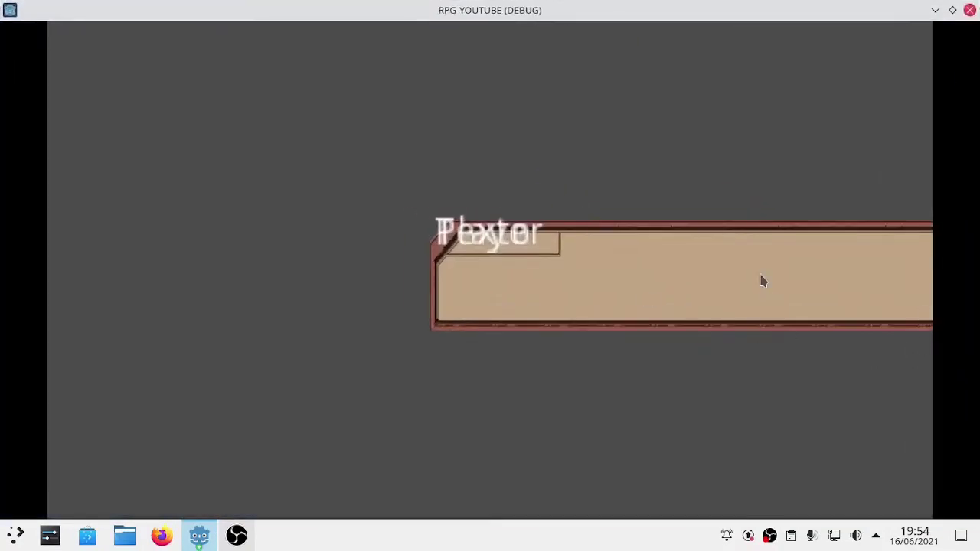
pyautogui.click(970, 10)
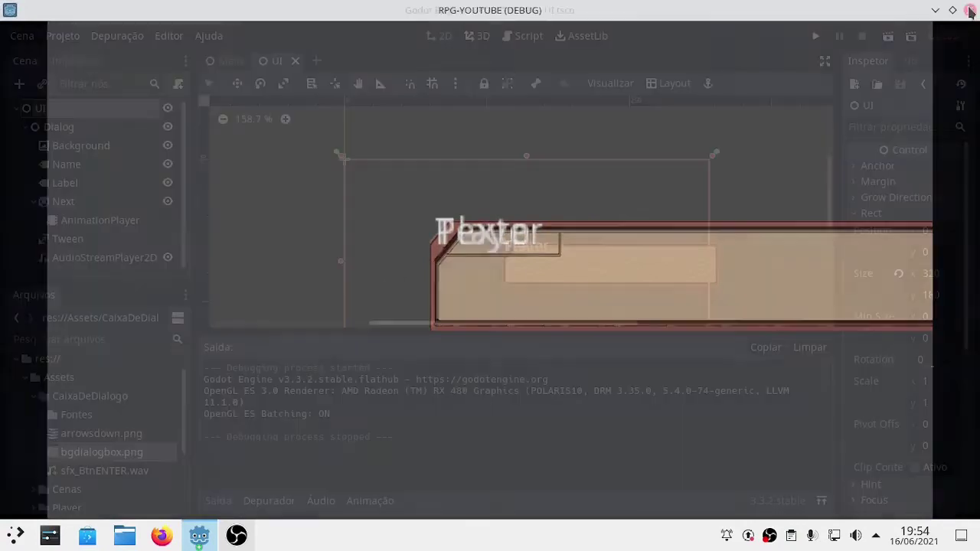
pyautogui.click(221, 503)
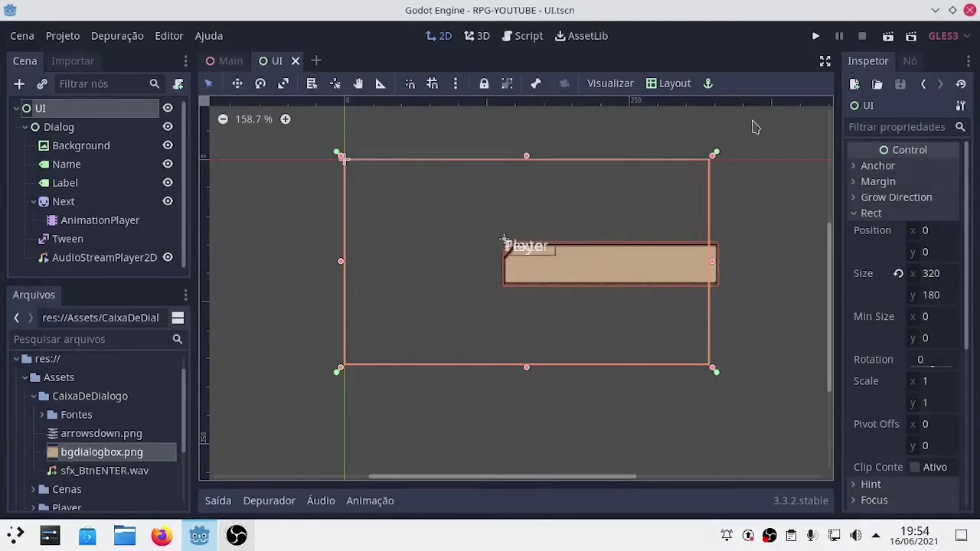
pyautogui.click(815, 36)
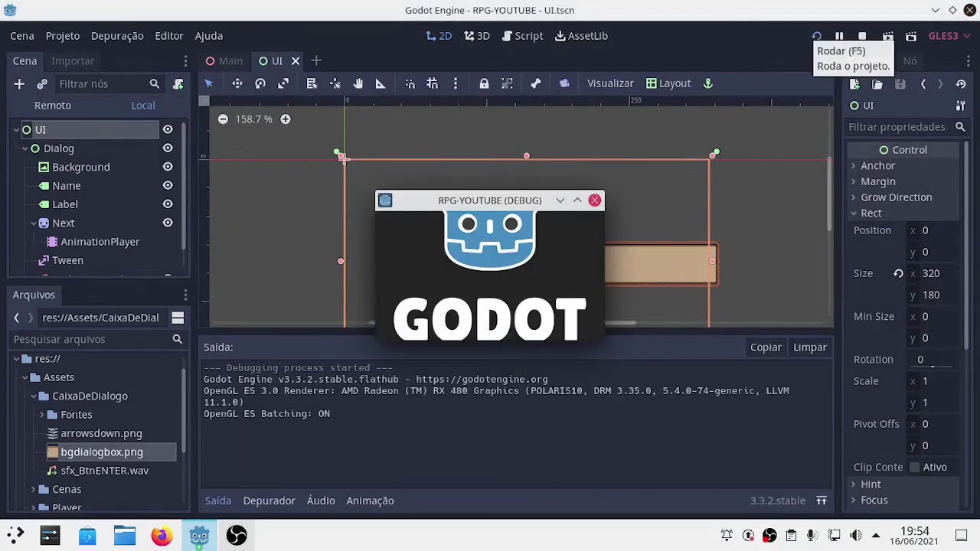
pyautogui.click(578, 201)
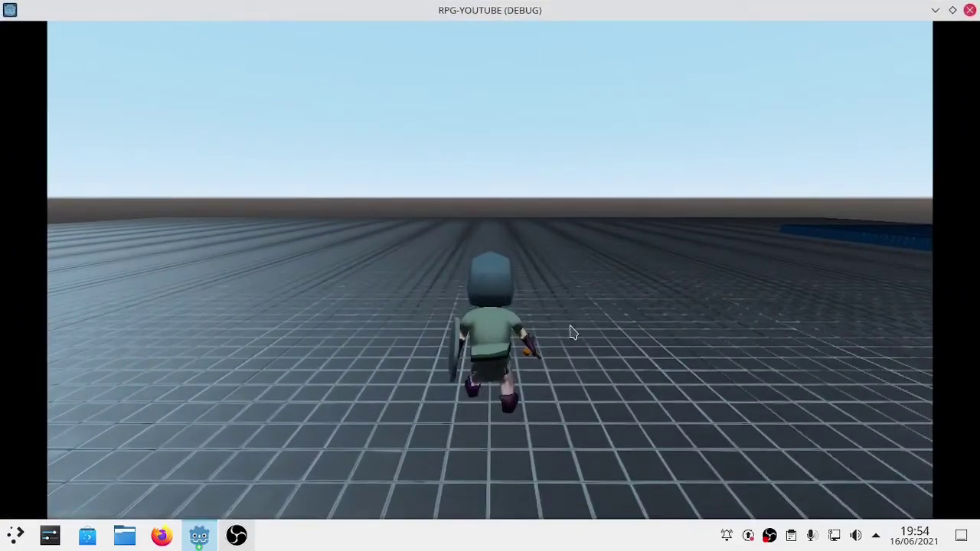
pyautogui.press('s')
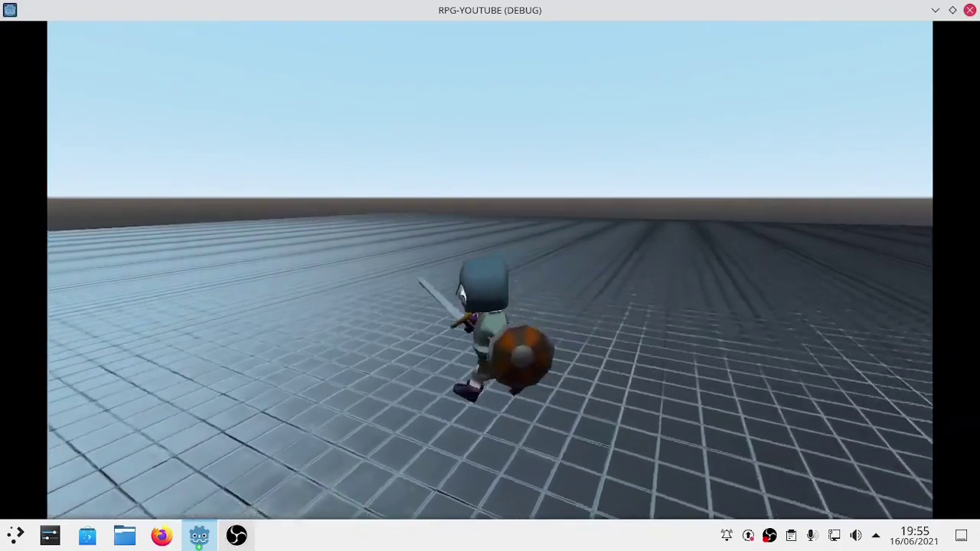
pyautogui.press('w')
pyautogui.press('a')
pyautogui.press('d')
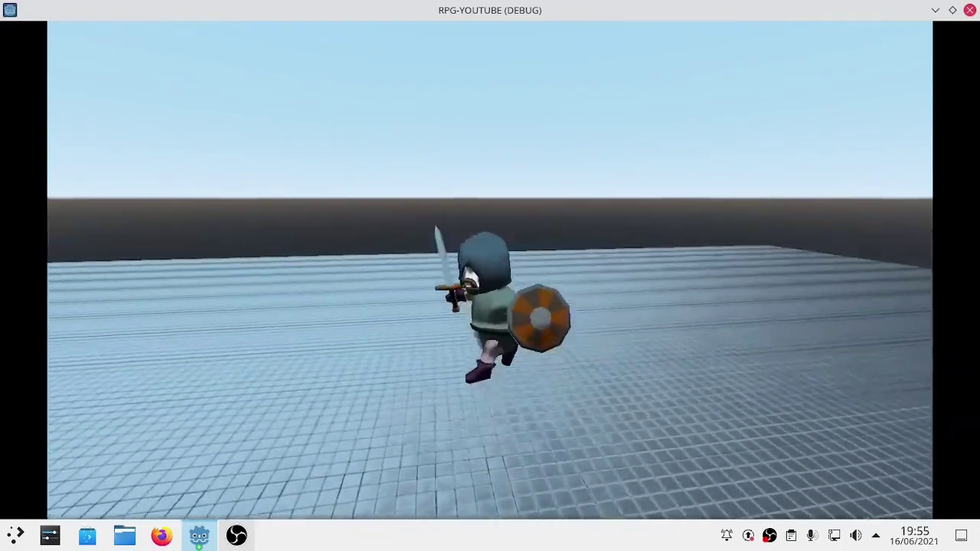
pyautogui.press('s')
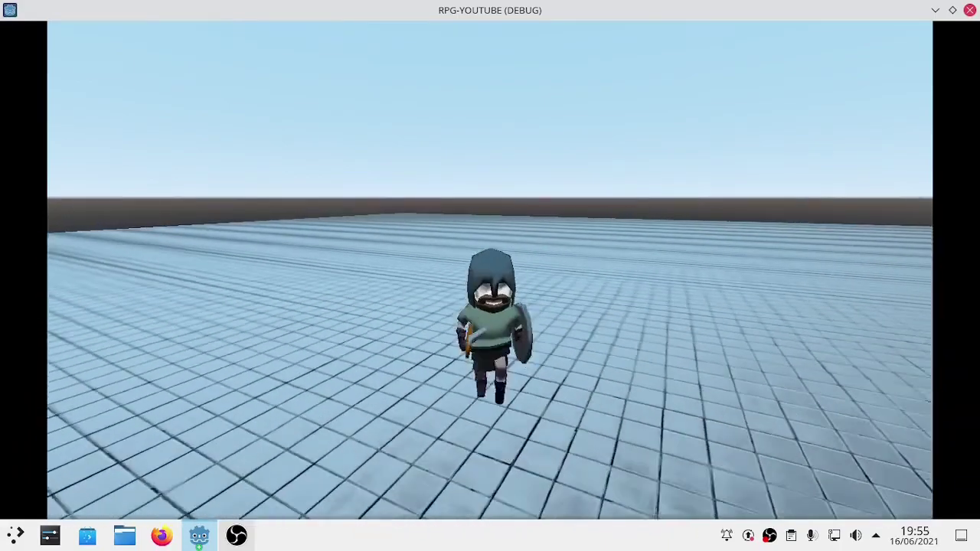
pyautogui.press('w')
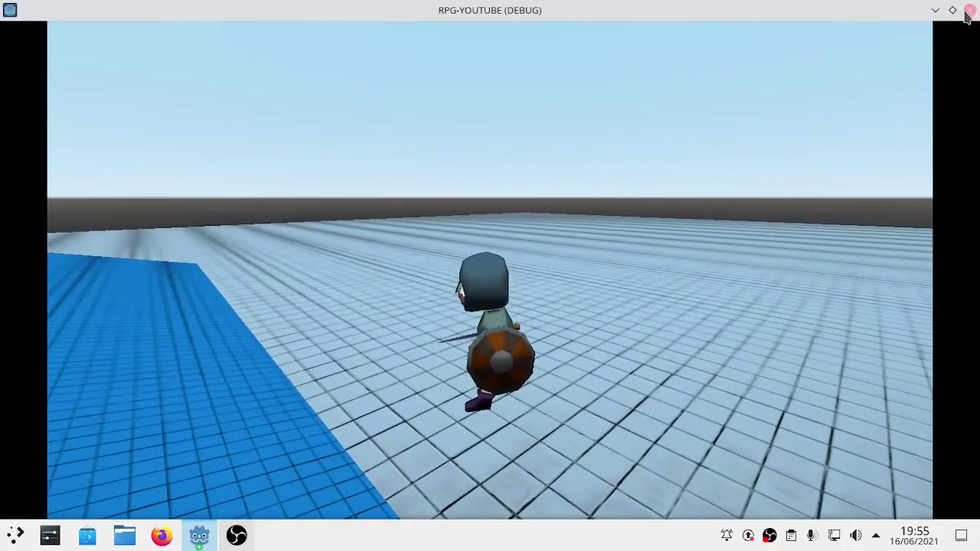
pyautogui.click(970, 10)
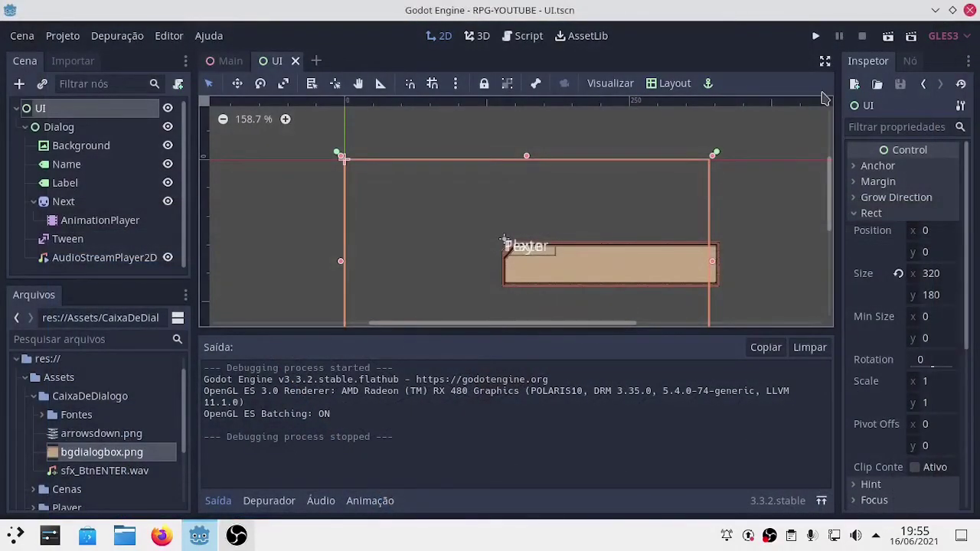
# Reopen Project Settings and bring the Display > Window Size section (320 × 180) into view
pyautogui.click(63, 36)
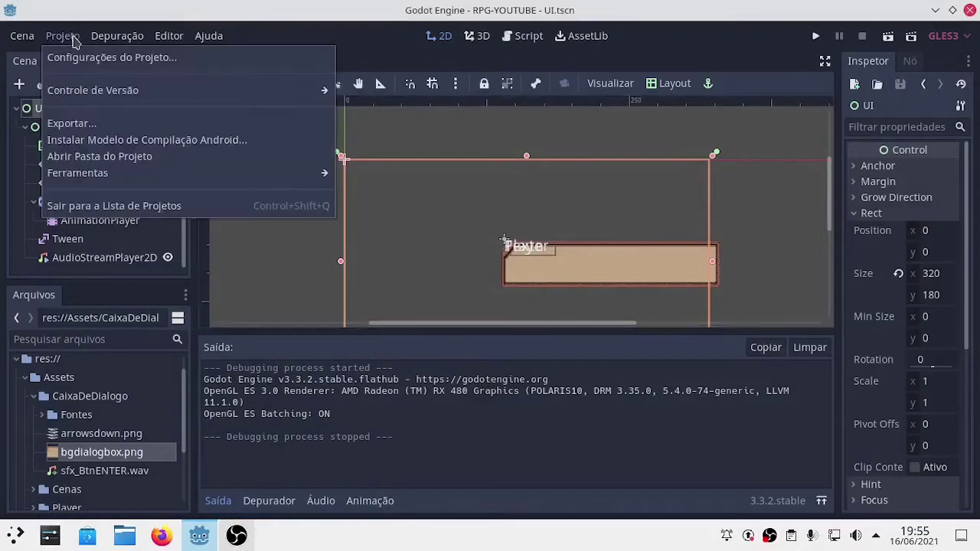
pyautogui.click(115, 59)
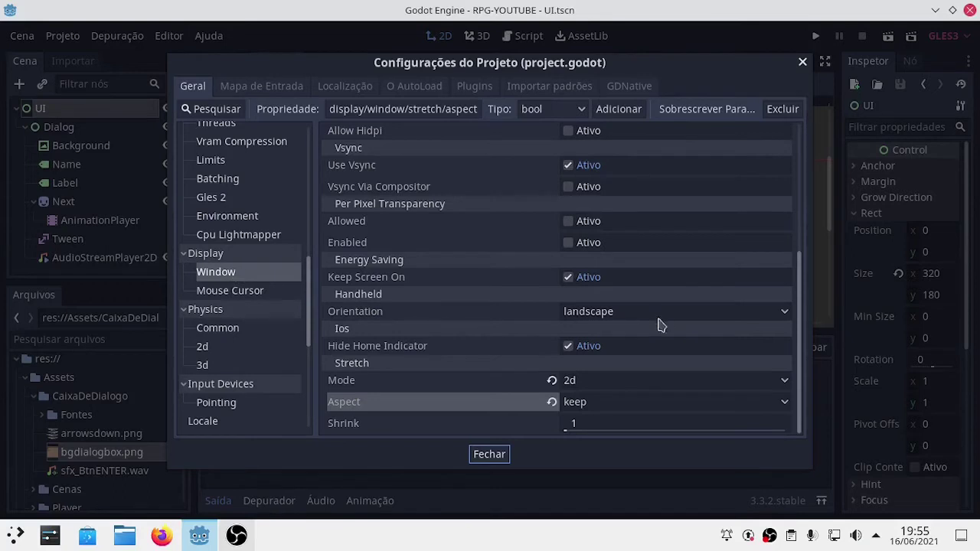
pyautogui.scroll(4, 677, 331)
pyautogui.scroll(2, 677, 330)
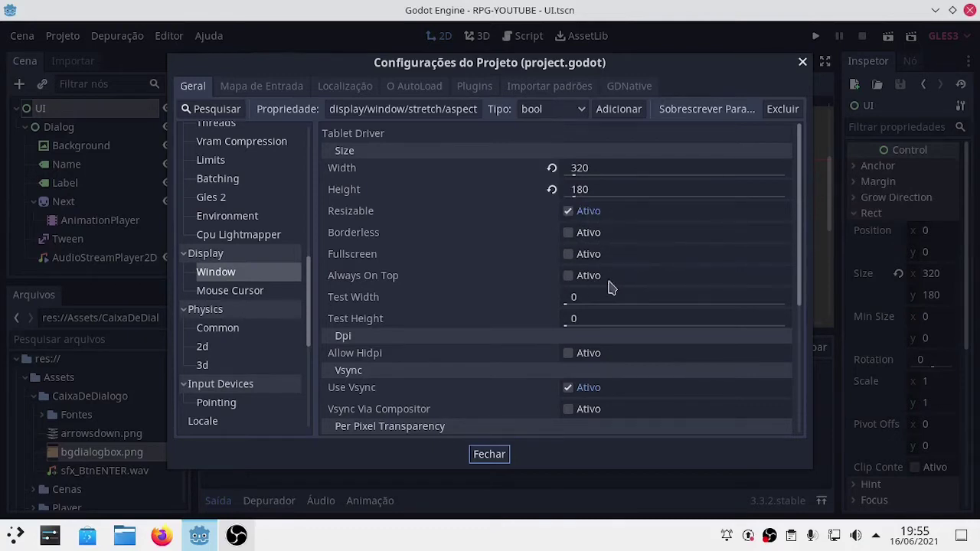
# Set the project's test window width to 1280 and height to 720
pyautogui.scroll(-3, 613, 287)
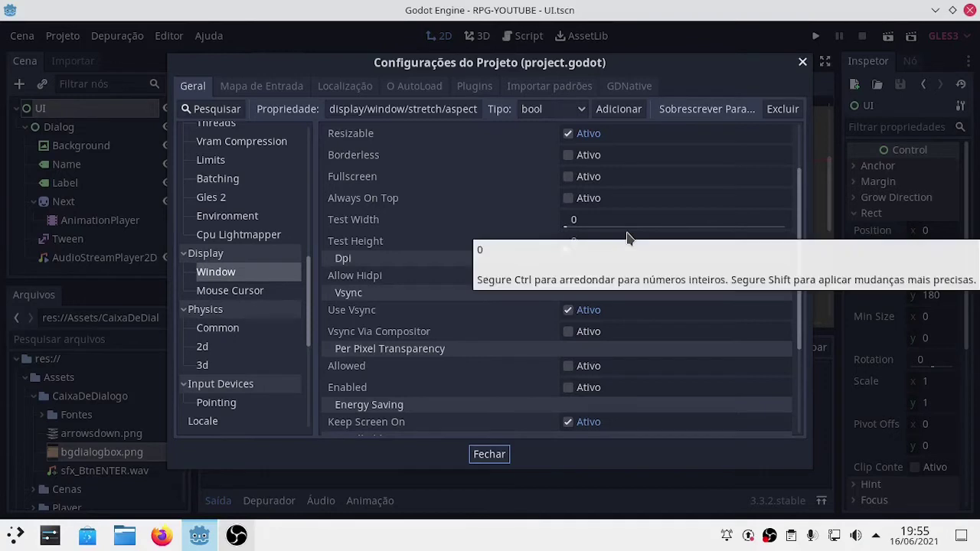
pyautogui.click(611, 221)
pyautogui.write('1280')
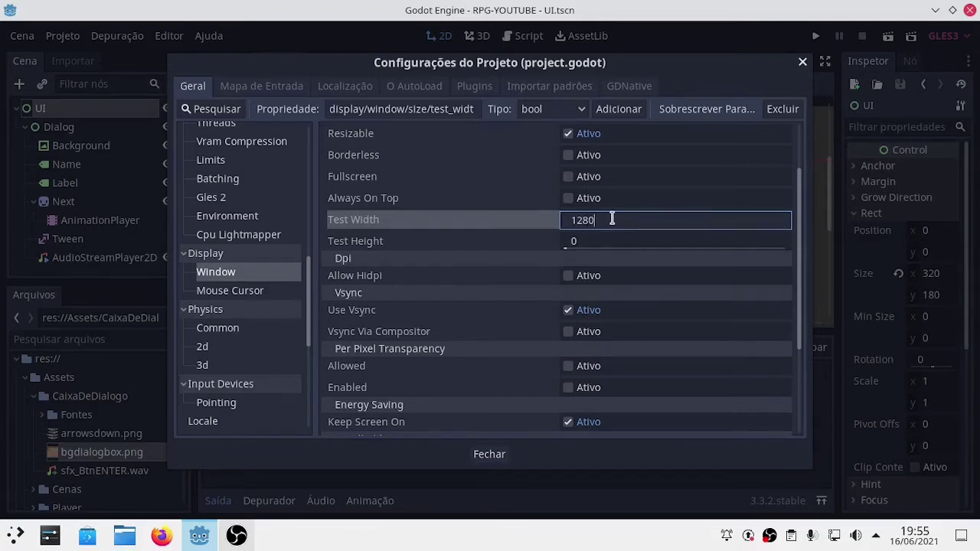
pyautogui.press('Tab')
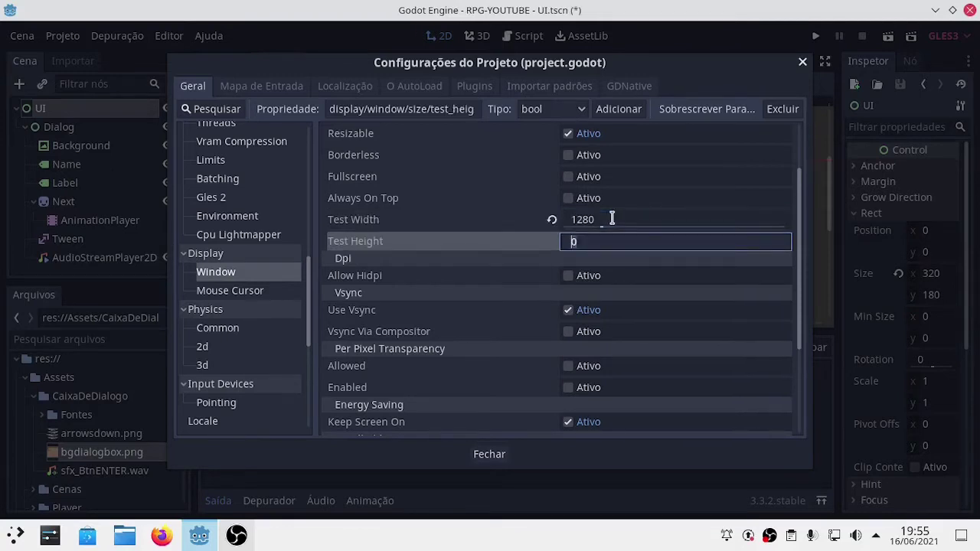
pyautogui.write('720')
pyautogui.press('Return')
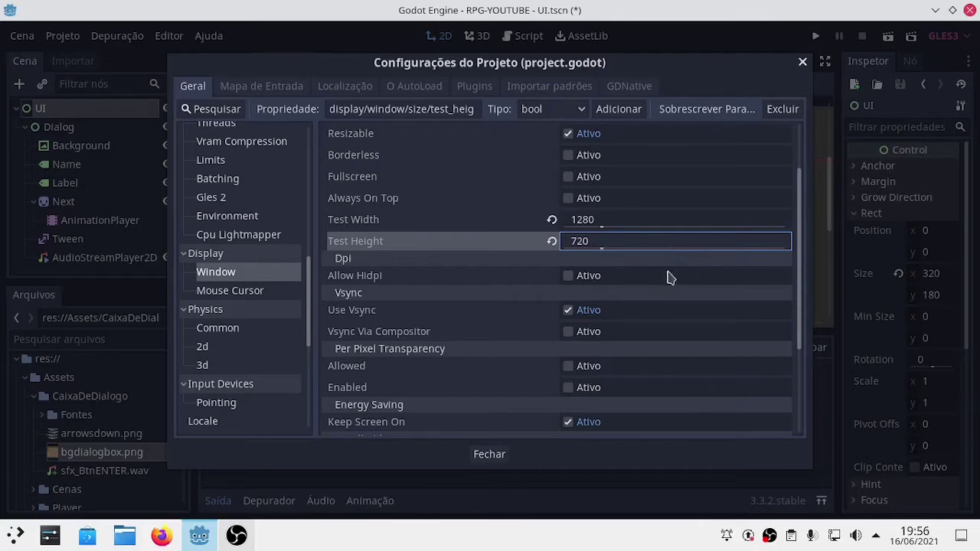
# Close the settings, then save and test-run the 3D game, moving the character with W, S and A
pyautogui.click(467, 457)
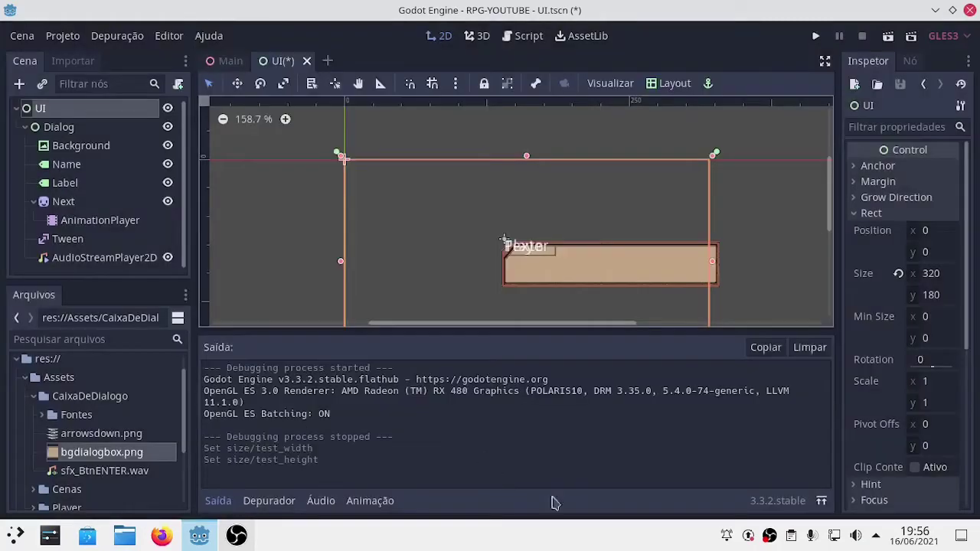
pyautogui.click(816, 36)
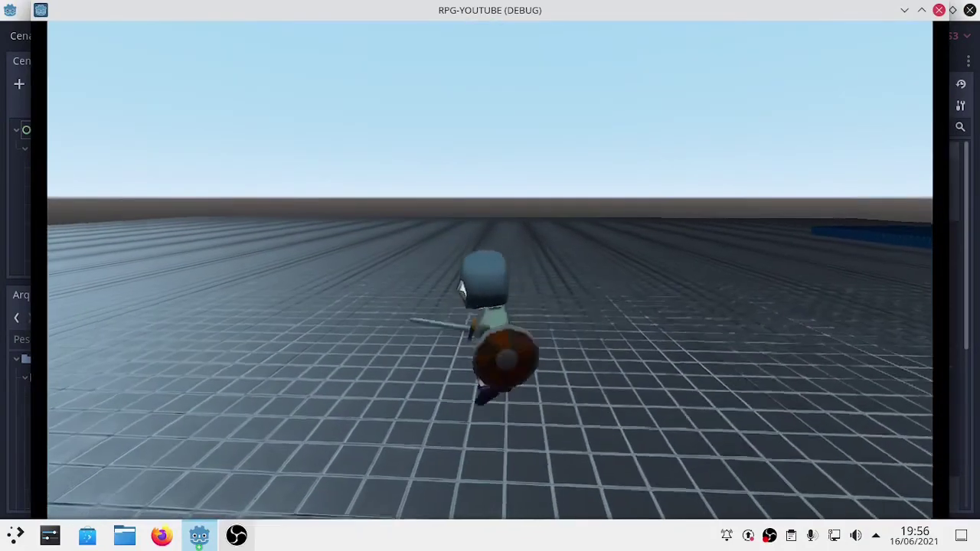
pyautogui.press('w')
pyautogui.press('s')
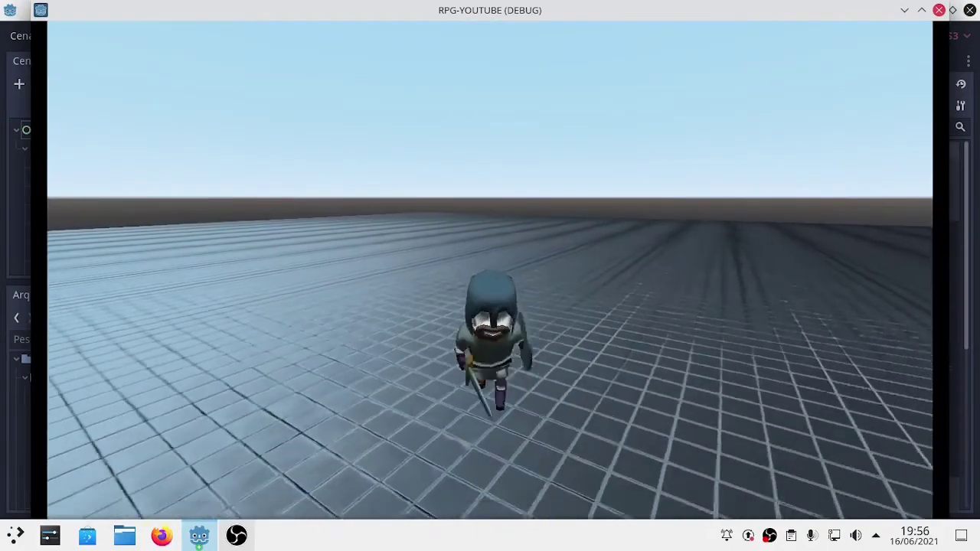
pyautogui.press('a')
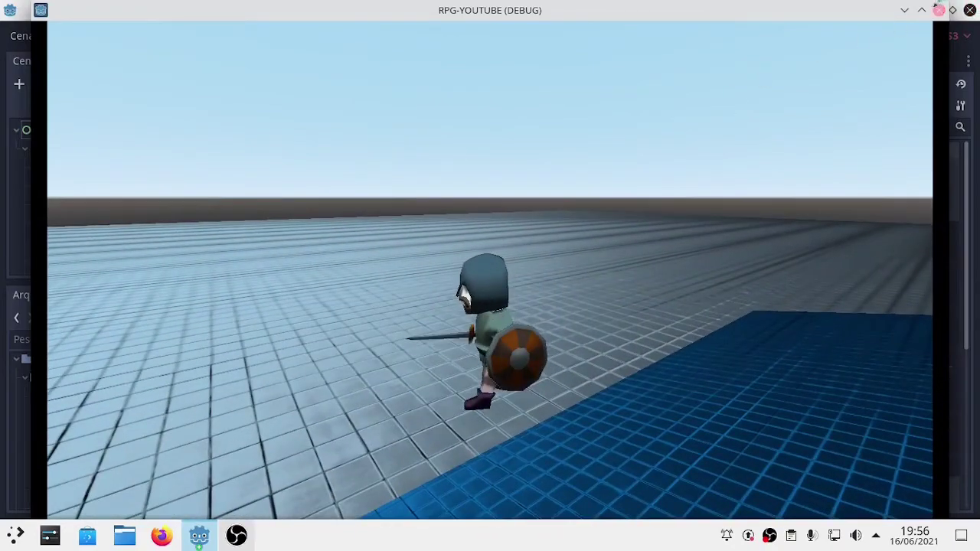
pyautogui.click(939, 12)
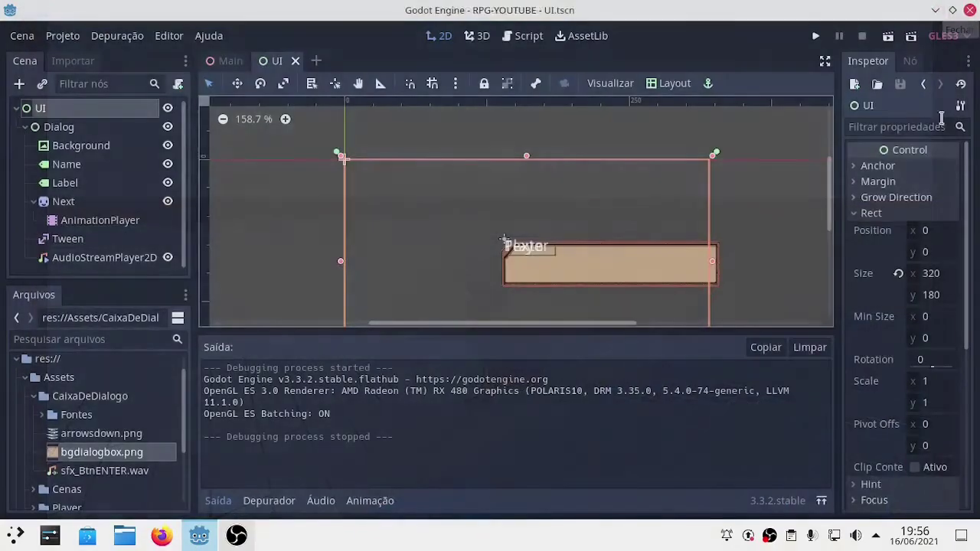
# Collapse the output panel and reopen Project Settings
pyautogui.click(222, 504)
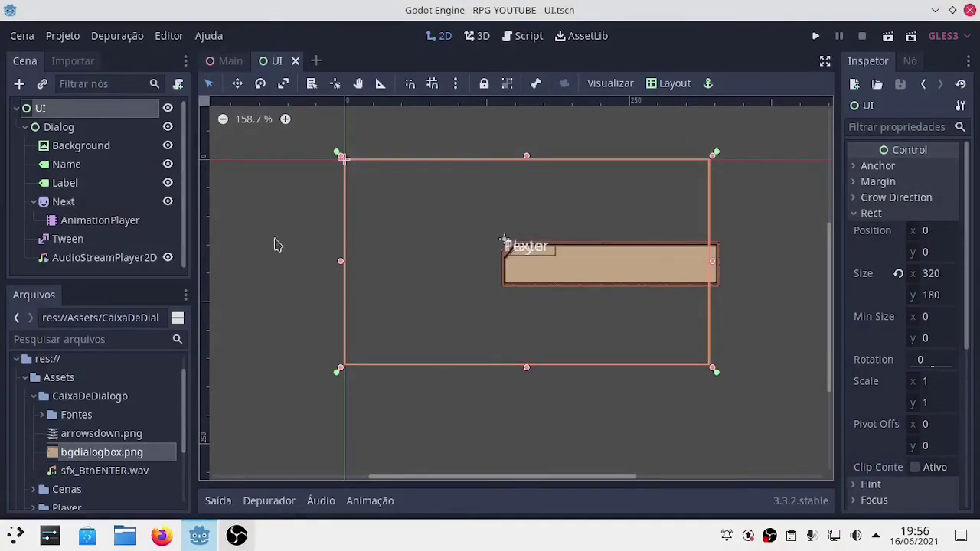
pyautogui.click(58, 35)
pyautogui.click(92, 55)
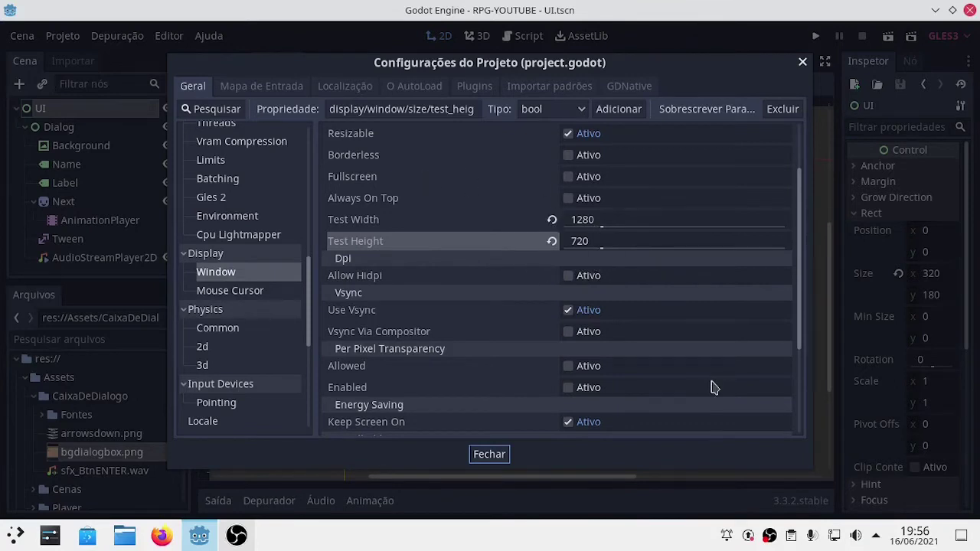
# Keep the handheld orientation at landscape and set Stretch Aspect to expand
pyautogui.scroll(-2, 711, 387)
pyautogui.scroll(-2, 711, 387)
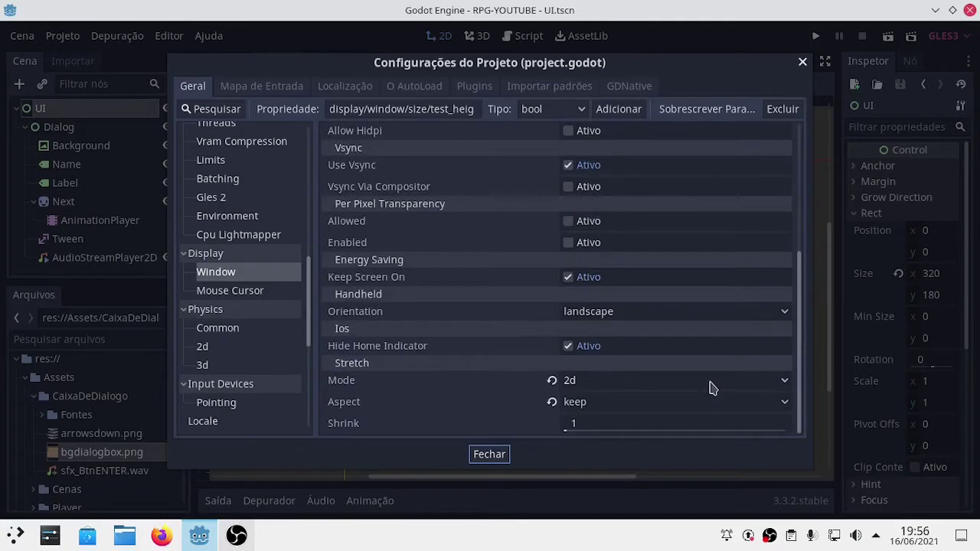
pyautogui.scroll(1, 618, 323)
pyautogui.scroll(-1, 614, 329)
pyautogui.click(668, 313)
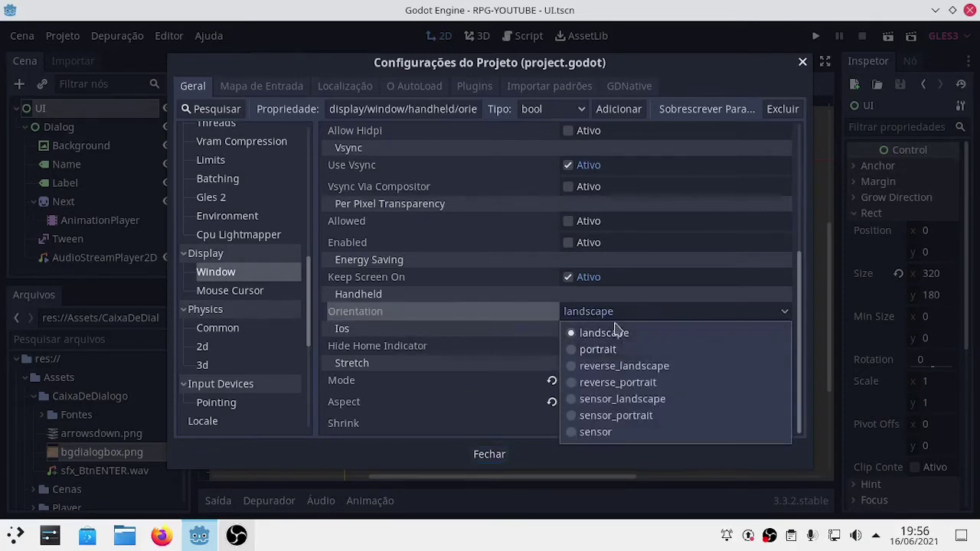
pyautogui.click(427, 309)
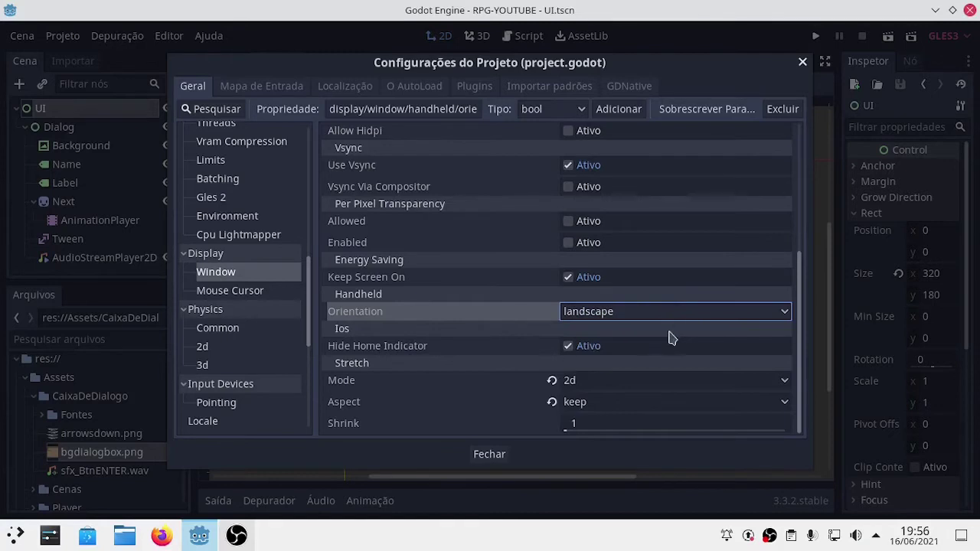
pyautogui.click(631, 406)
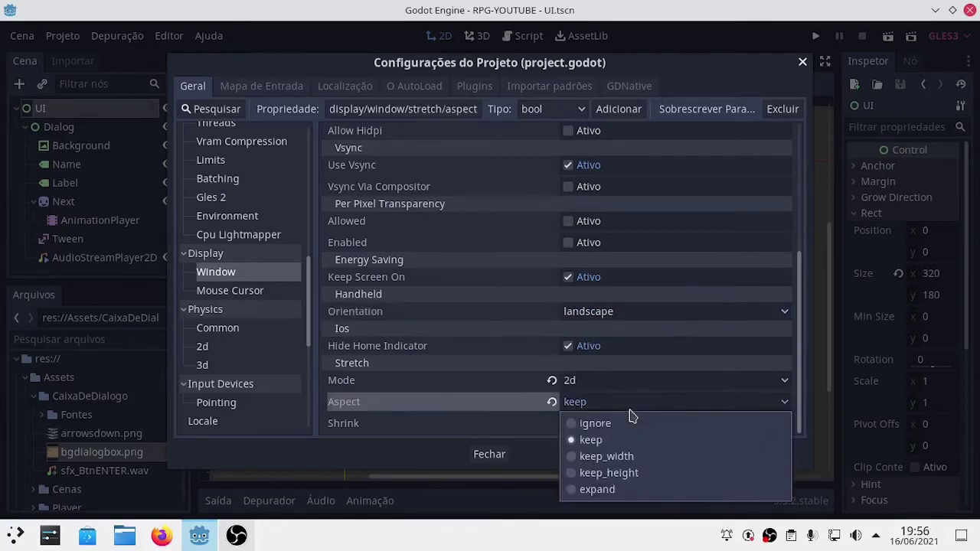
pyautogui.click(608, 489)
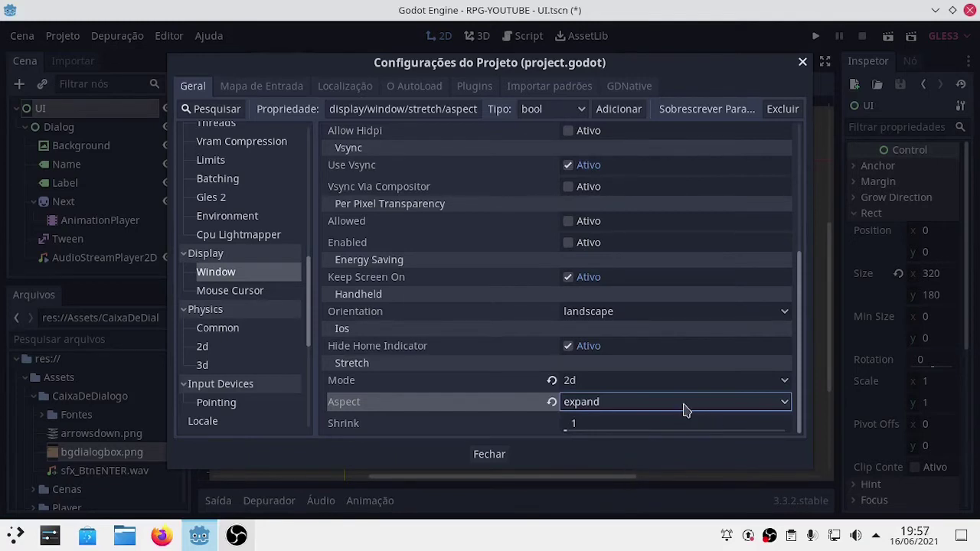
# Leave Stretch Mode at 2d, close the settings and run the project
pyautogui.click(732, 381)
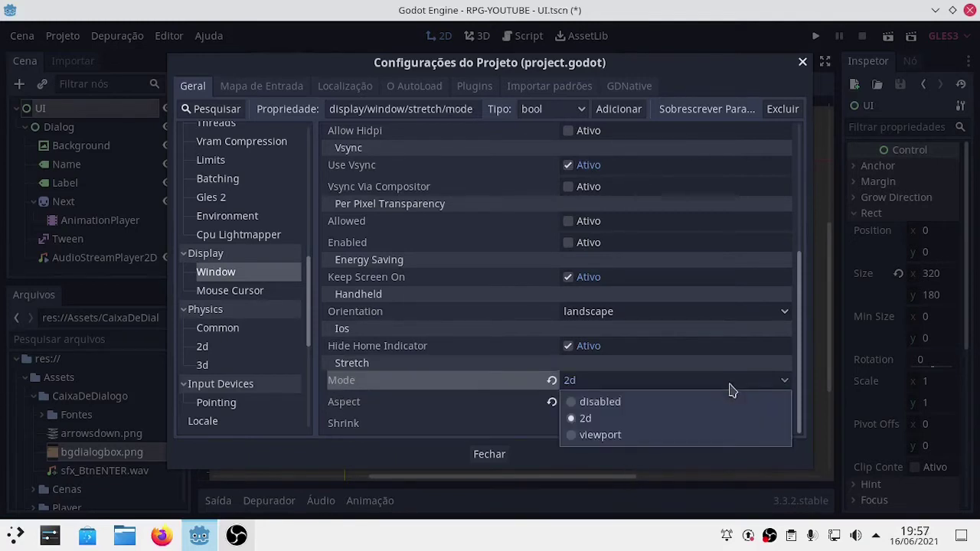
pyautogui.click(729, 385)
pyautogui.click(729, 384)
pyautogui.click(730, 385)
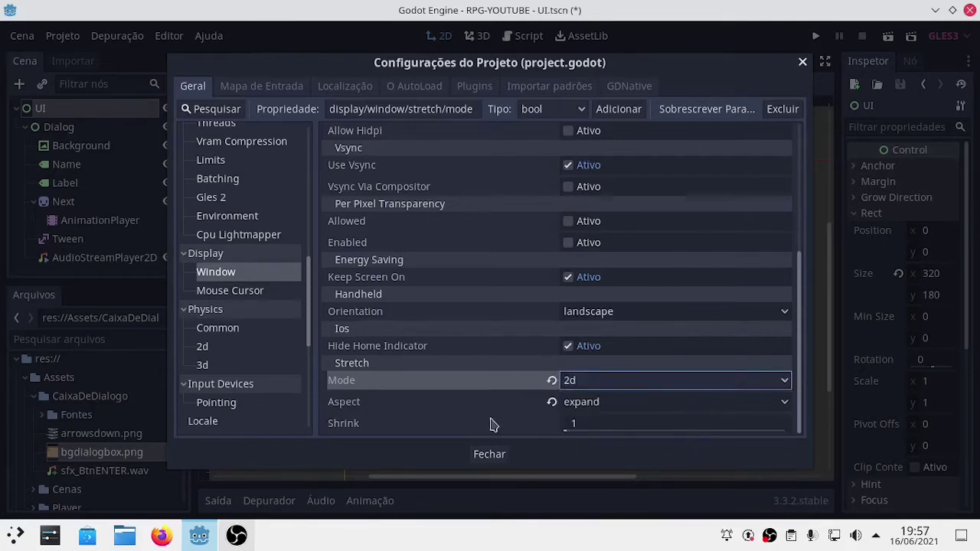
pyautogui.click(494, 456)
pyautogui.click(494, 456)
pyautogui.click(816, 36)
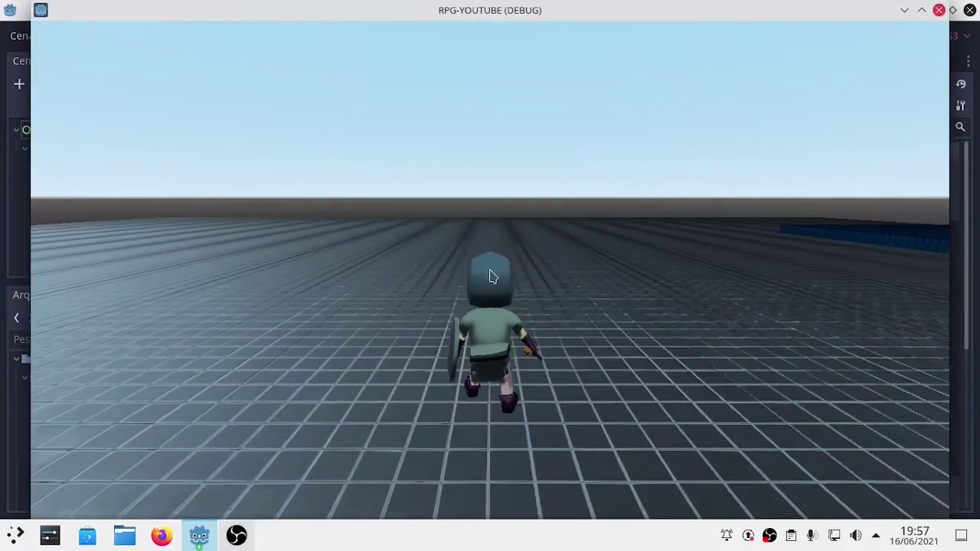
pyautogui.click(921, 10)
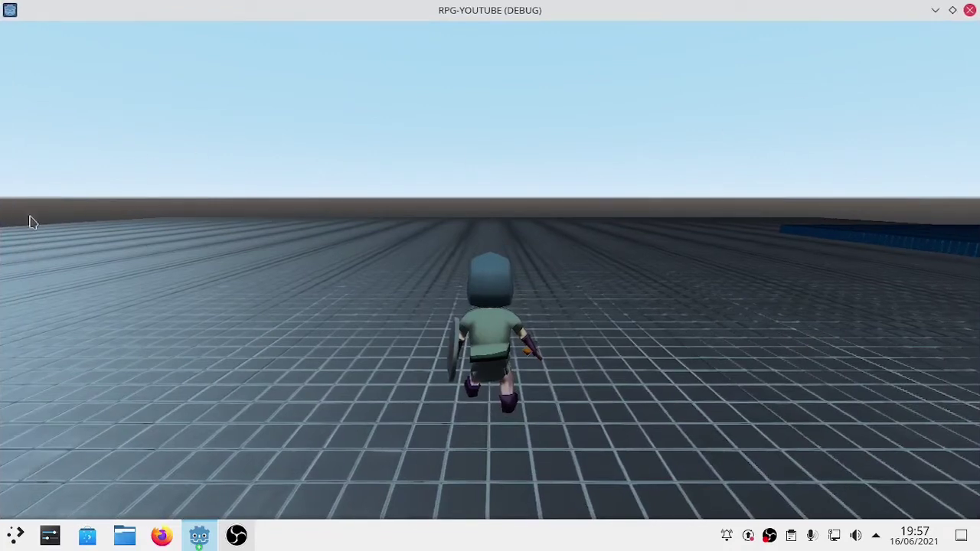
pyautogui.click(462, 310)
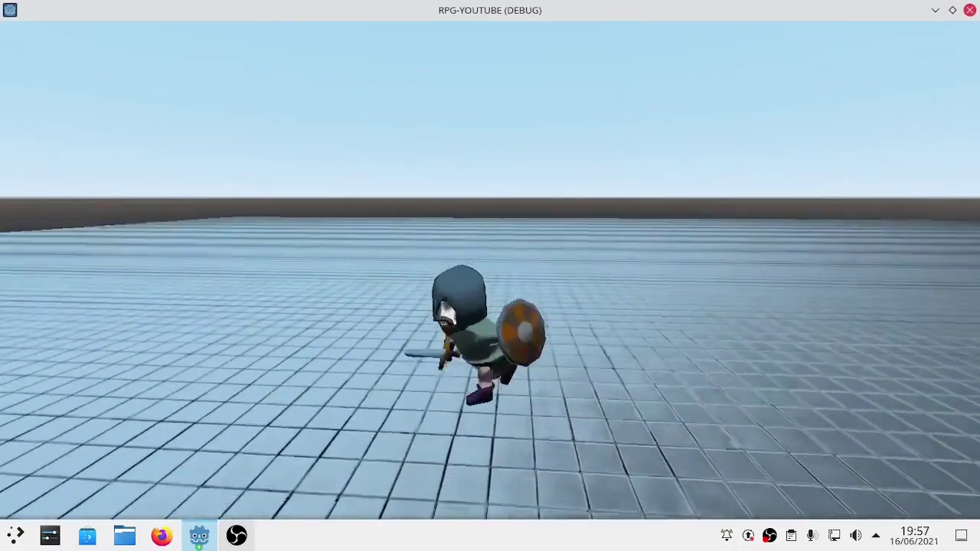
pyautogui.press('w')
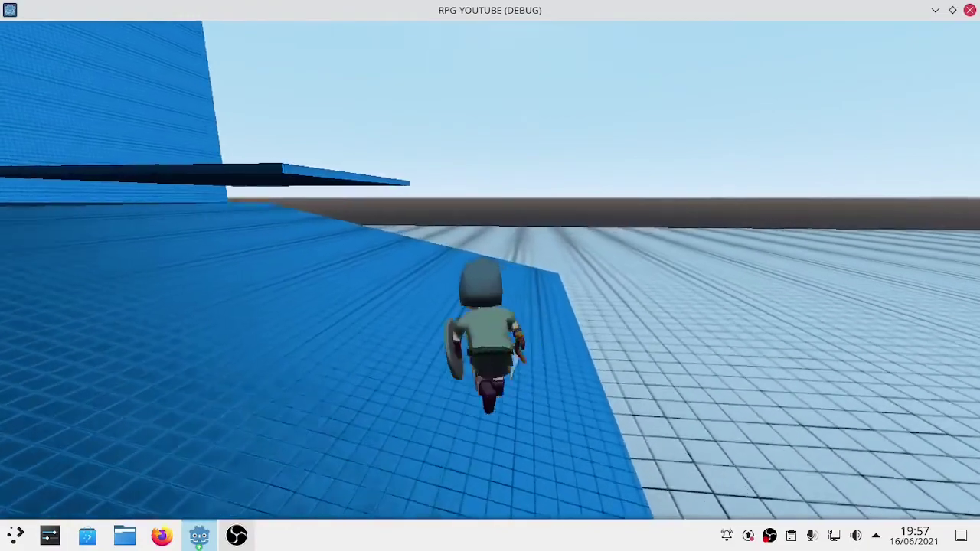
pyautogui.press('Escape')
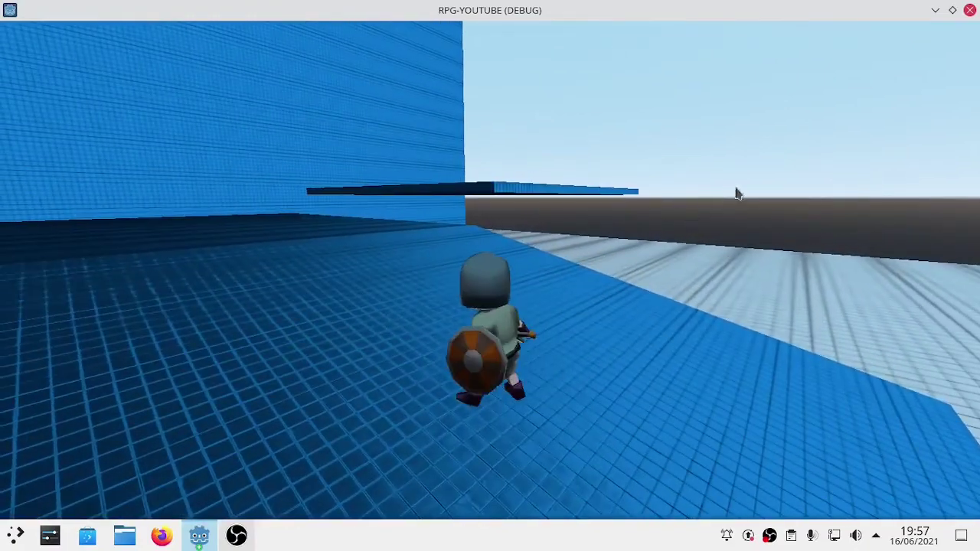
pyautogui.click(969, 10)
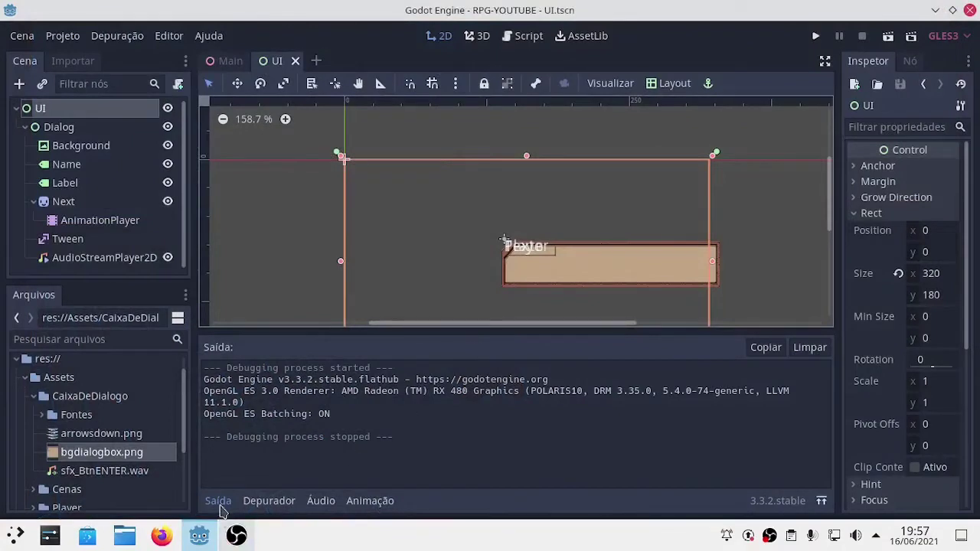
pyautogui.click(217, 500)
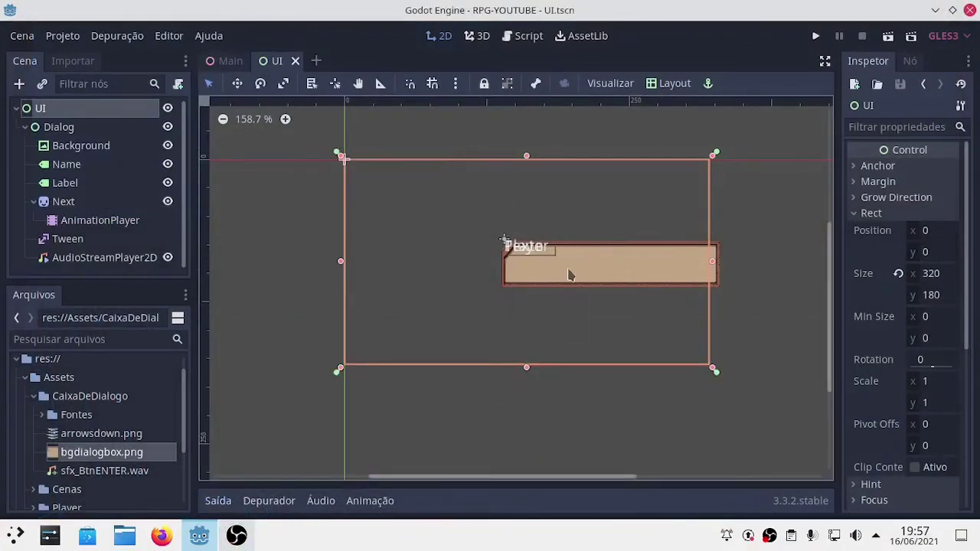
pyautogui.press('F6')
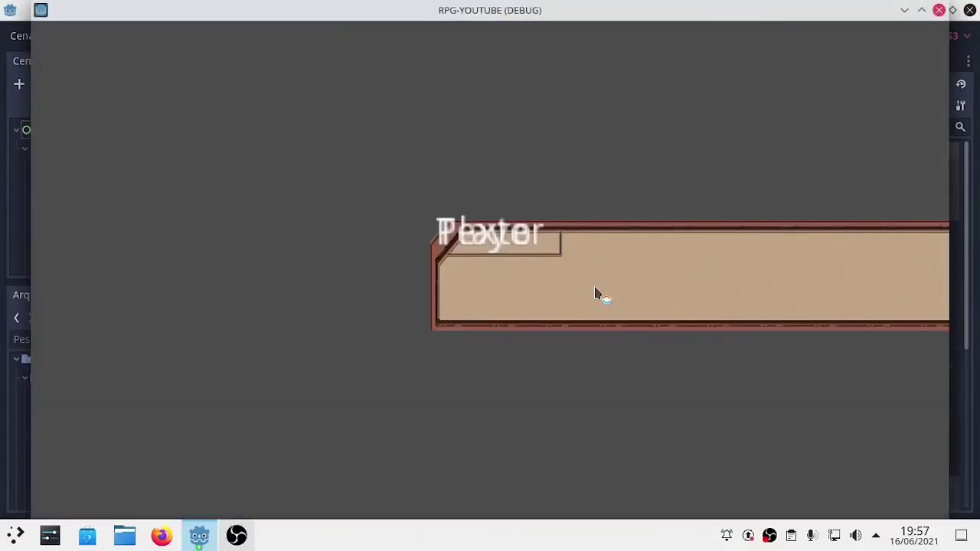
pyautogui.click(921, 10)
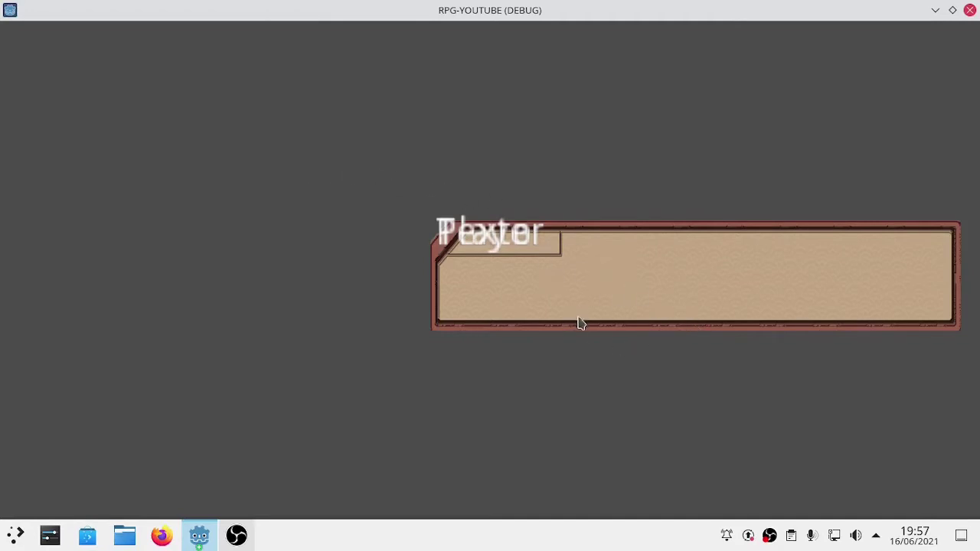
pyautogui.click(952, 10)
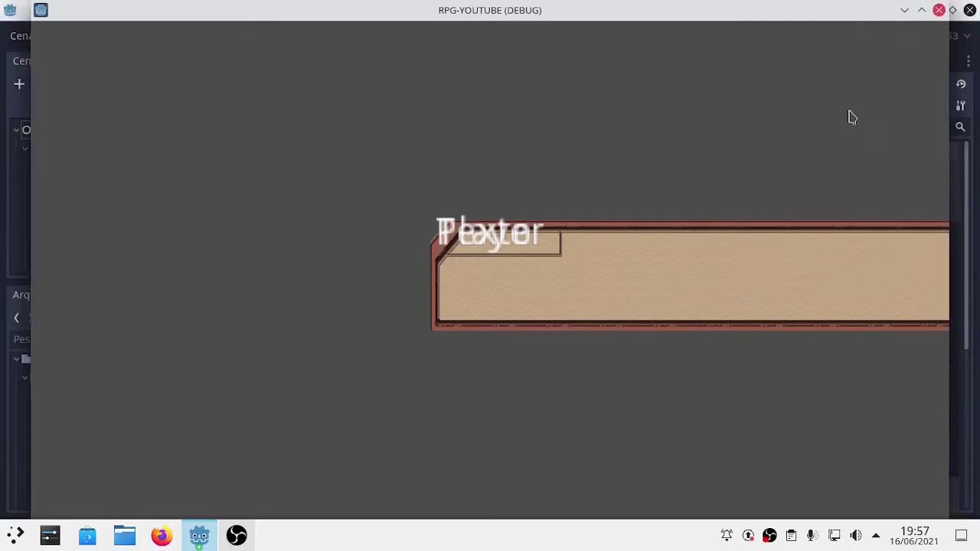
pyautogui.click(939, 10)
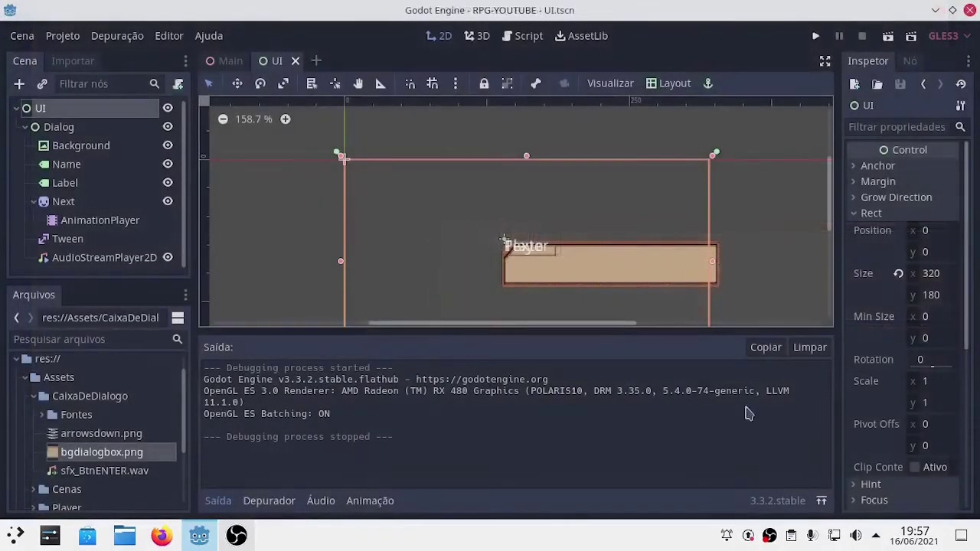
pyautogui.click(220, 503)
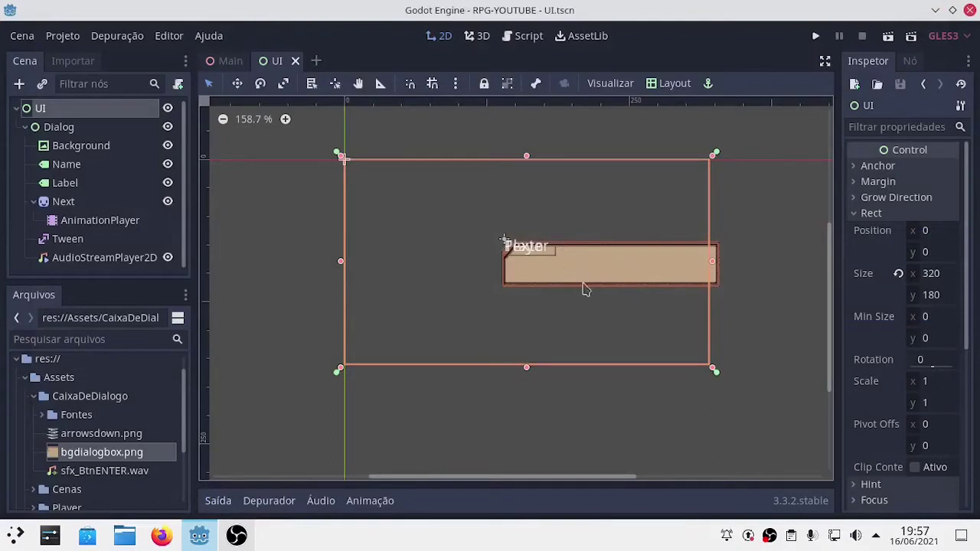
# Apply the horizontal-wide, vertically centred layout preset to the Dialog node
pyautogui.click(67, 127)
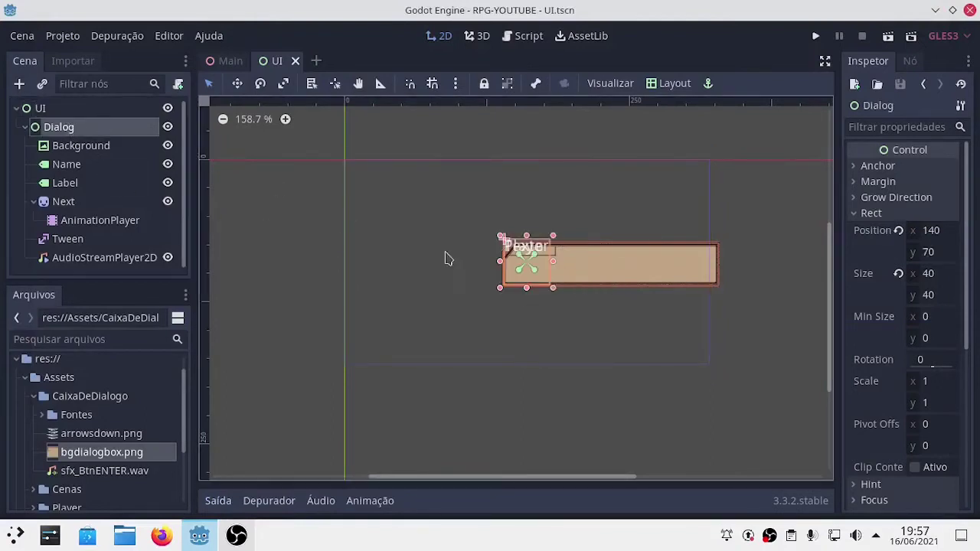
pyautogui.click(45, 108)
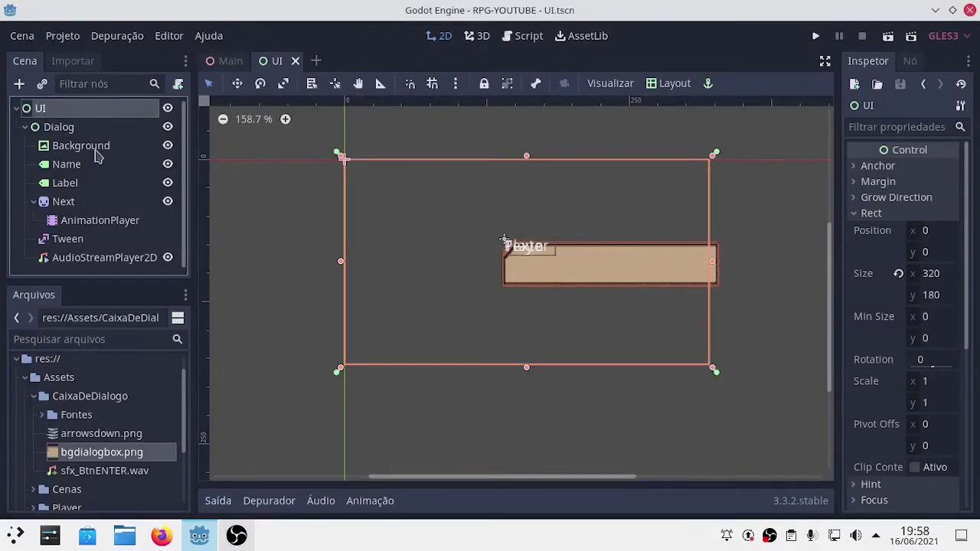
pyautogui.click(70, 127)
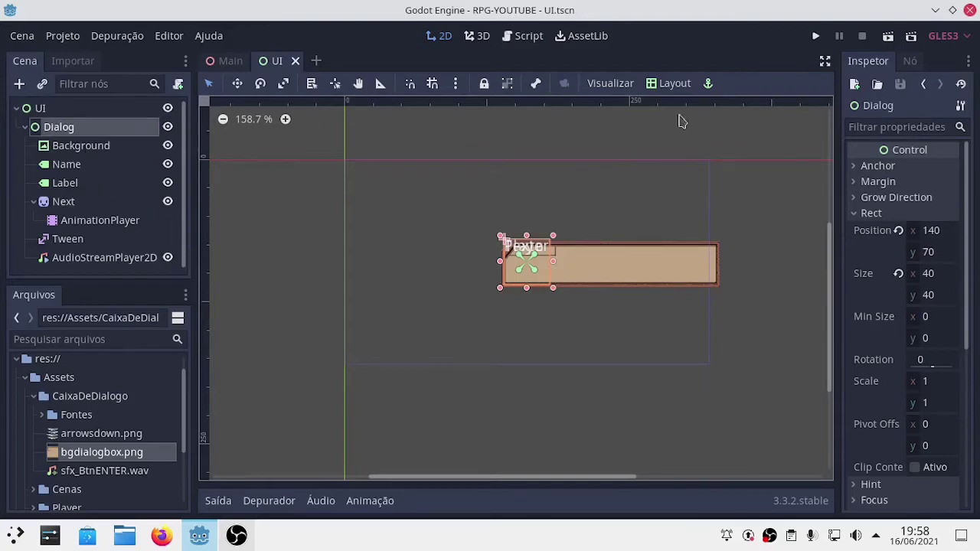
pyautogui.click(686, 86)
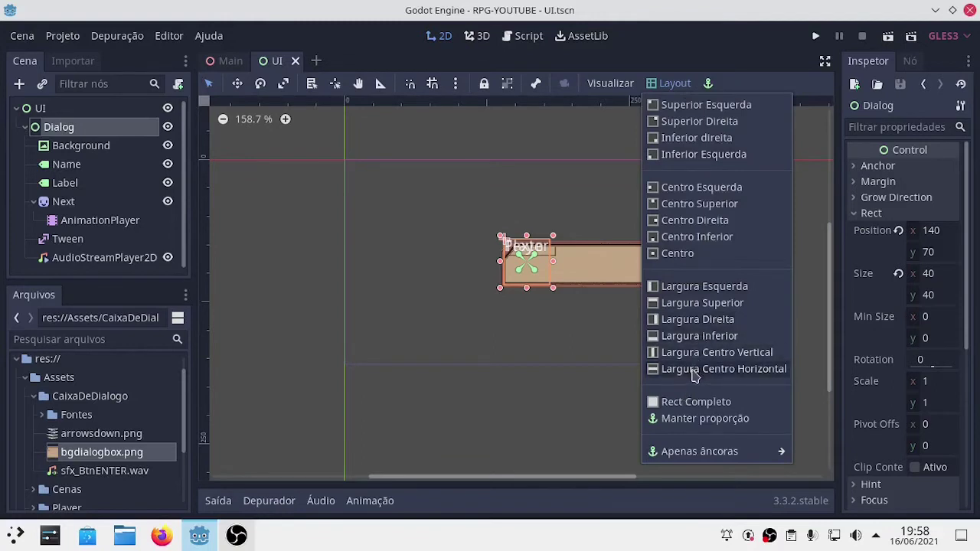
pyautogui.click(694, 372)
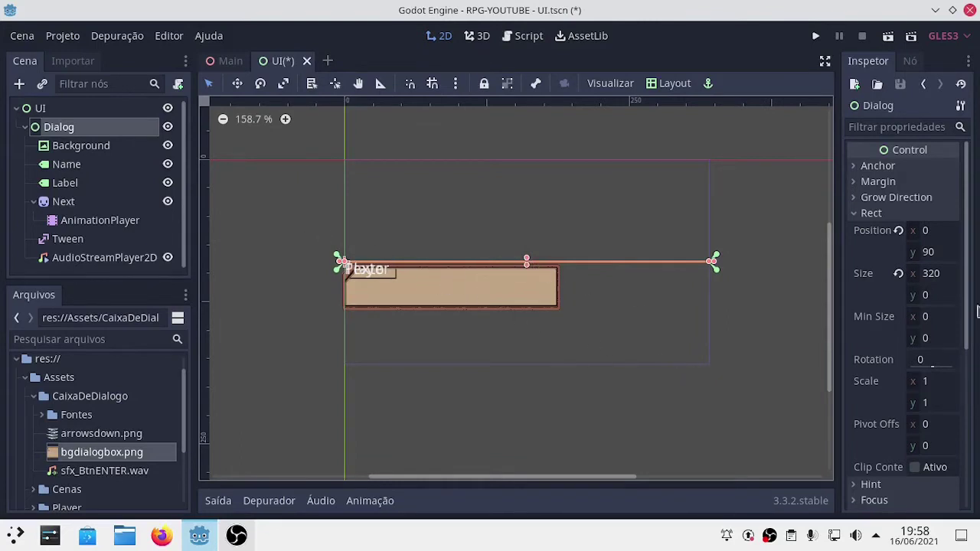
# Drag the Dialog's bottom edge to make it 62 pixels tall, then select Background
pyautogui.scroll(3, 582, 322)
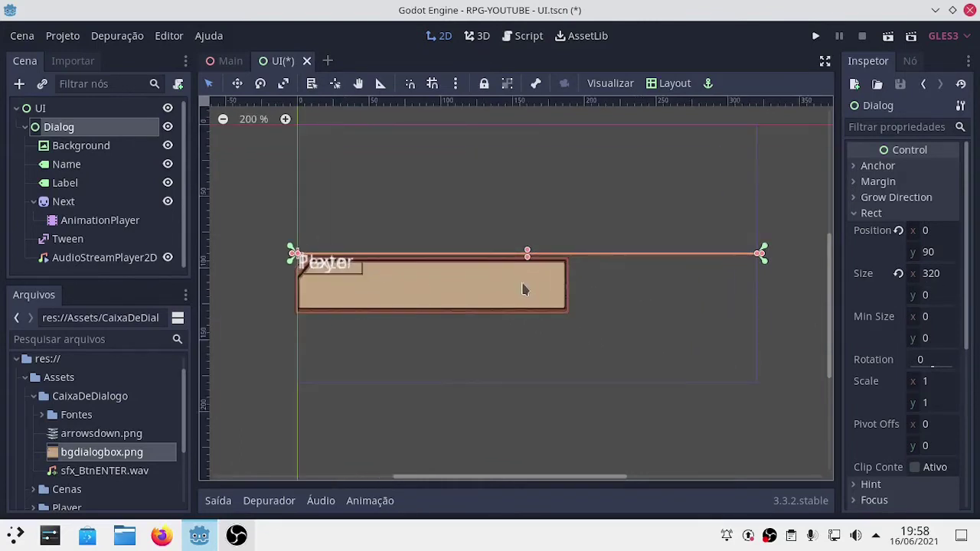
pyautogui.scroll(3, 525, 284)
pyautogui.moveTo(528, 241); pyautogui.dragTo(536, 375)
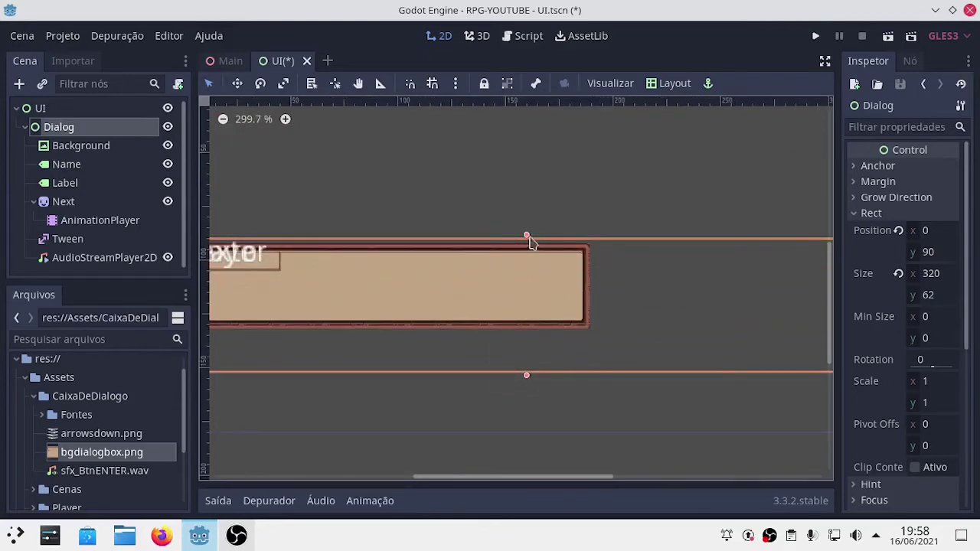
pyautogui.scroll(-5, 566, 244)
pyautogui.scroll(-1, 553, 254)
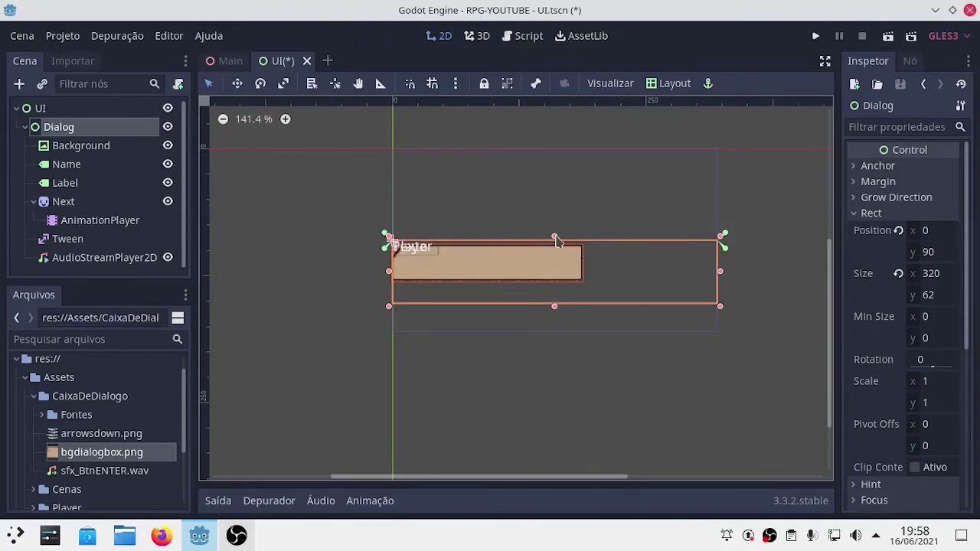
pyautogui.click(86, 147)
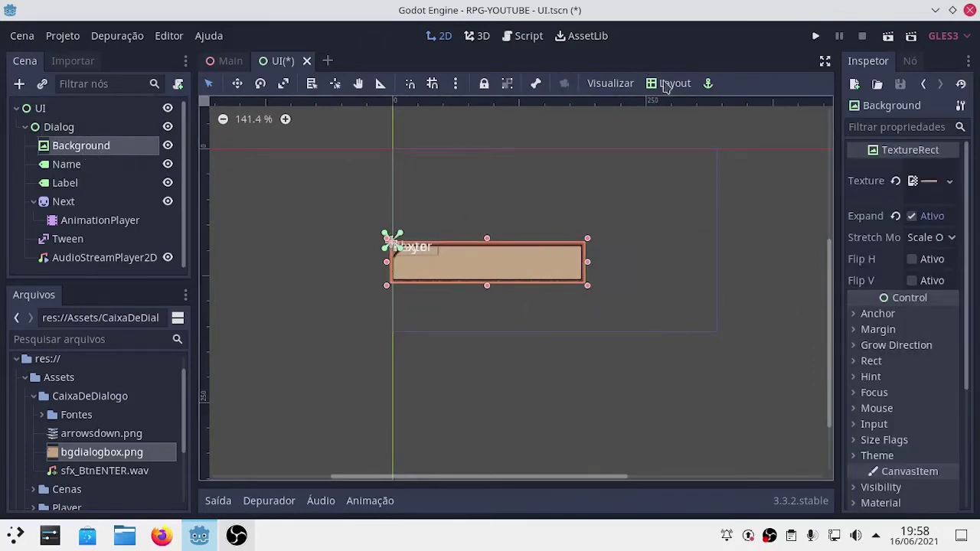
# Centre the Background inside the Dialog and move the Texto label aside
pyautogui.click(667, 85)
pyautogui.click(675, 253)
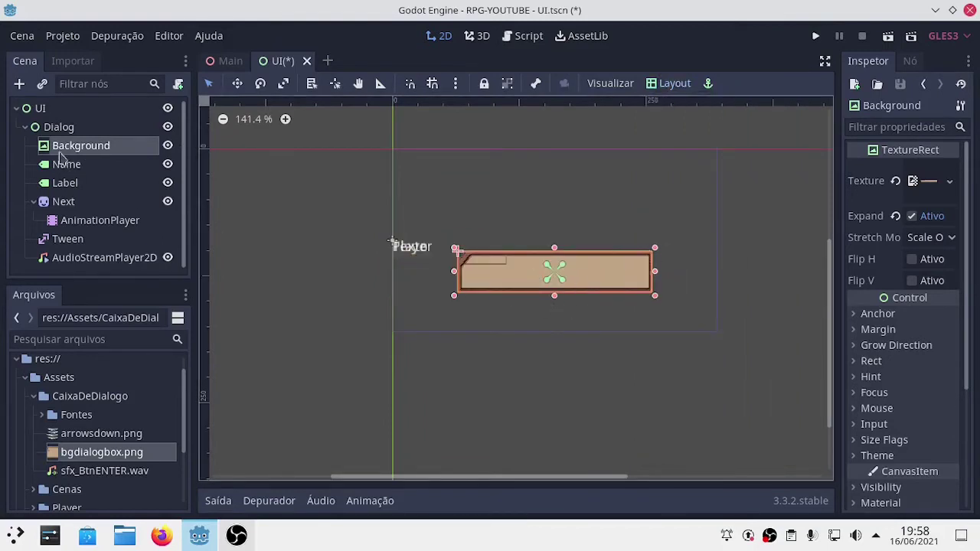
pyautogui.click(66, 164)
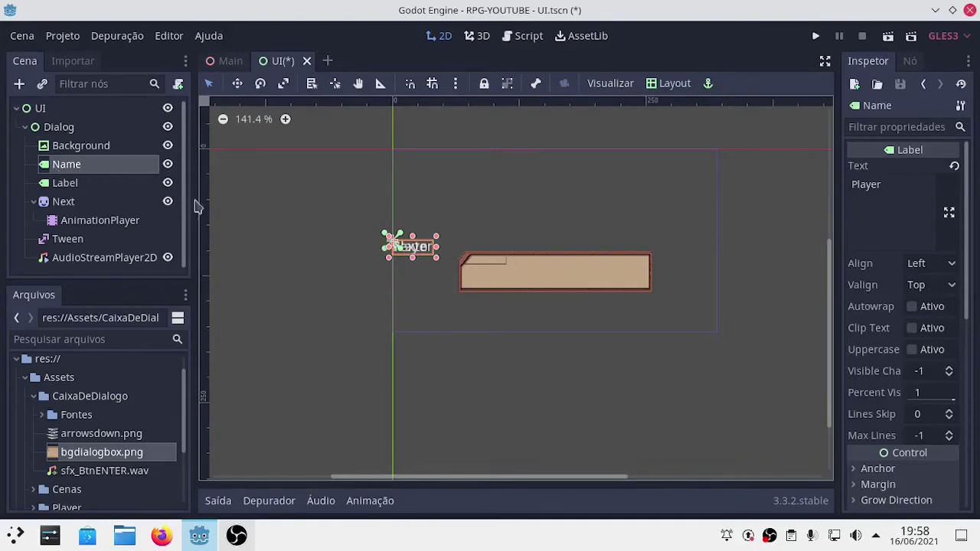
pyautogui.scroll(1, 490, 287)
pyautogui.scroll(2, 439, 283)
pyautogui.scroll(1, 439, 282)
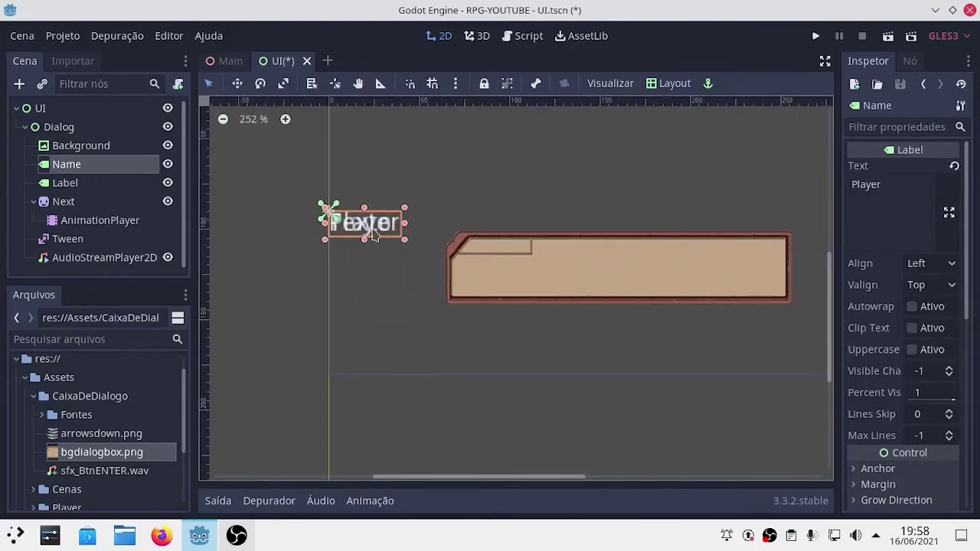
pyautogui.moveTo(360, 221)
pyautogui.mouseDown()
pyautogui.moveTo(431, 243)
pyautogui.moveTo(354, 258)
pyautogui.mouseUp()
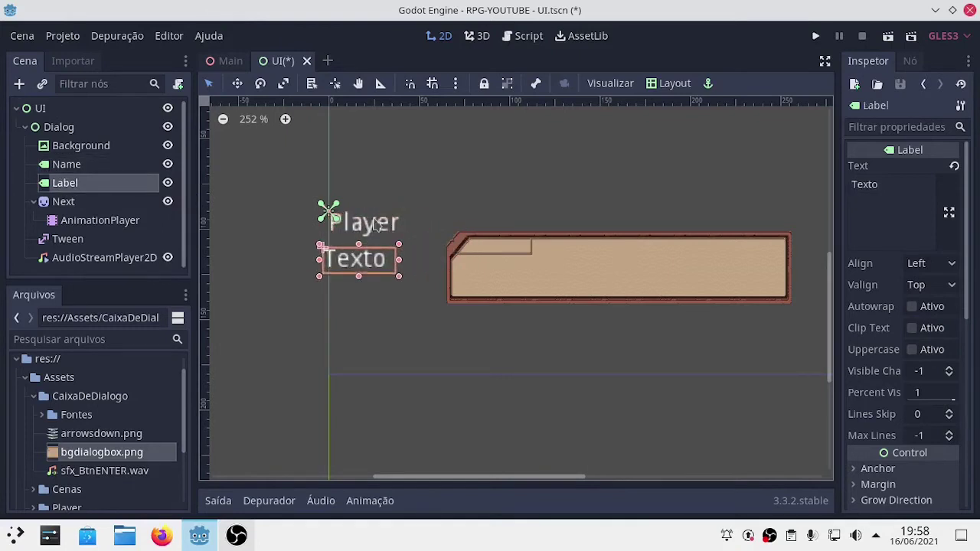
# Raise the background's top edge and place the Player tag at the box's top-left edge
pyautogui.moveTo(375, 226); pyautogui.dragTo(501, 247)
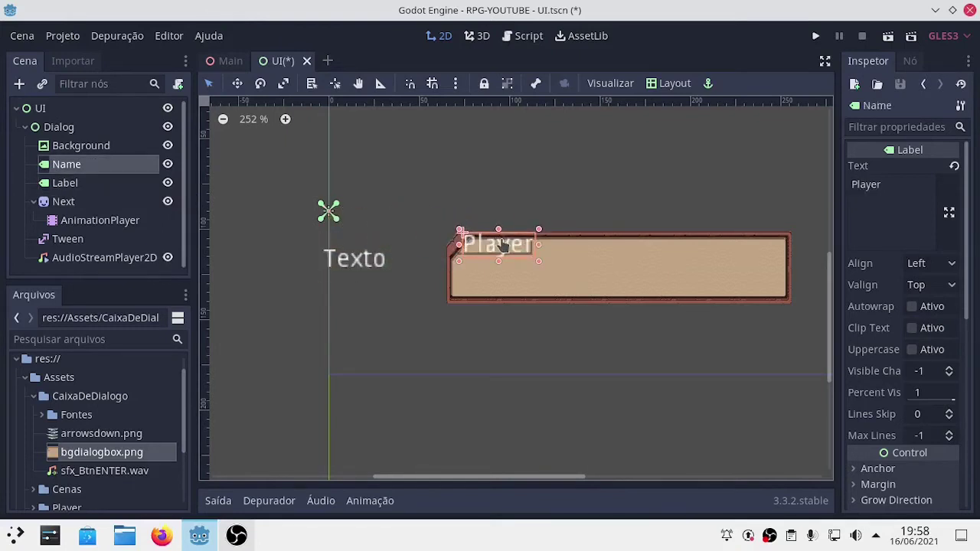
pyautogui.click(517, 283)
pyautogui.moveTo(617, 228); pyautogui.dragTo(621, 186)
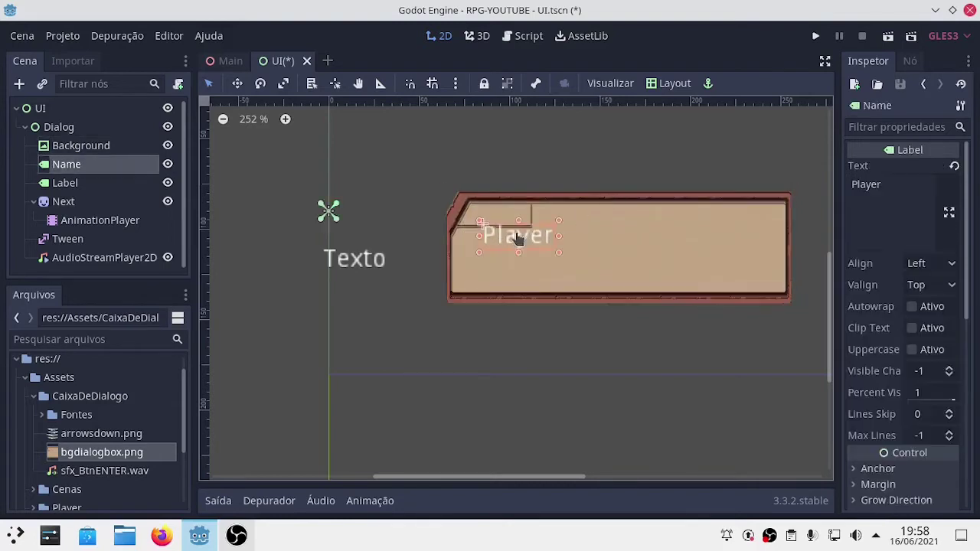
pyautogui.moveTo(511, 244); pyautogui.dragTo(497, 216)
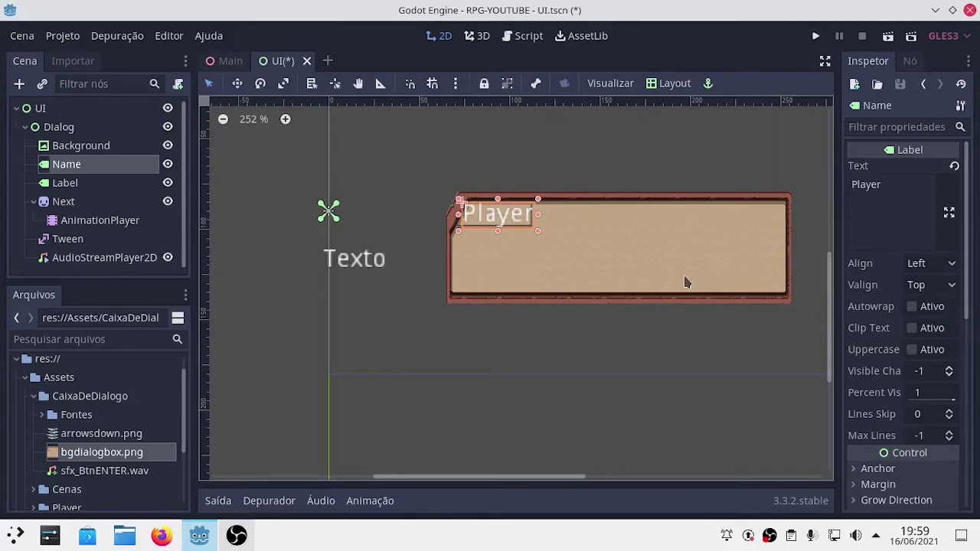
pyautogui.moveTo(664, 288); pyautogui.dragTo(534, 302, button='middle')
pyautogui.scroll(-1, 543, 300)
# Test-run the scene with F6, maximize the game window, then close it
pyautogui.scroll(-1, 544, 298)
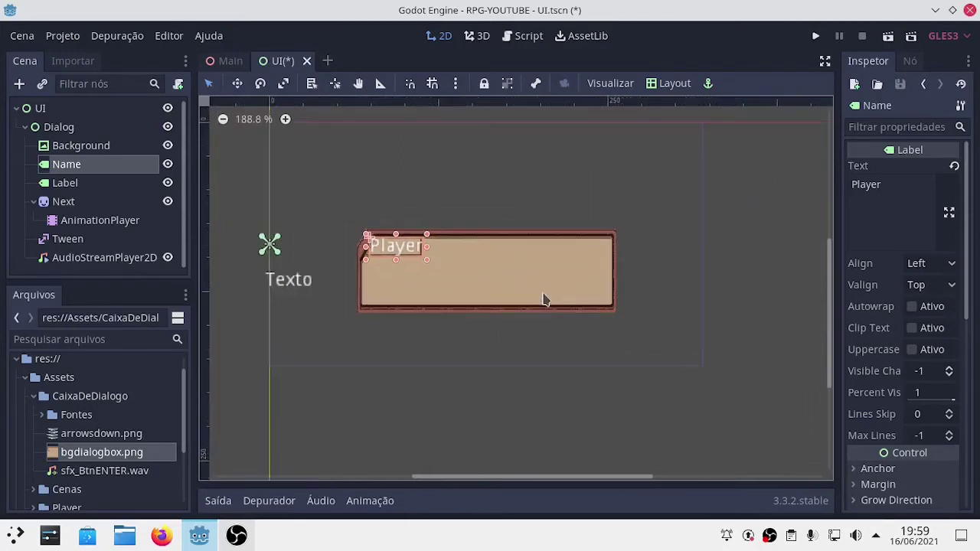
pyautogui.scroll(-1, 571, 322)
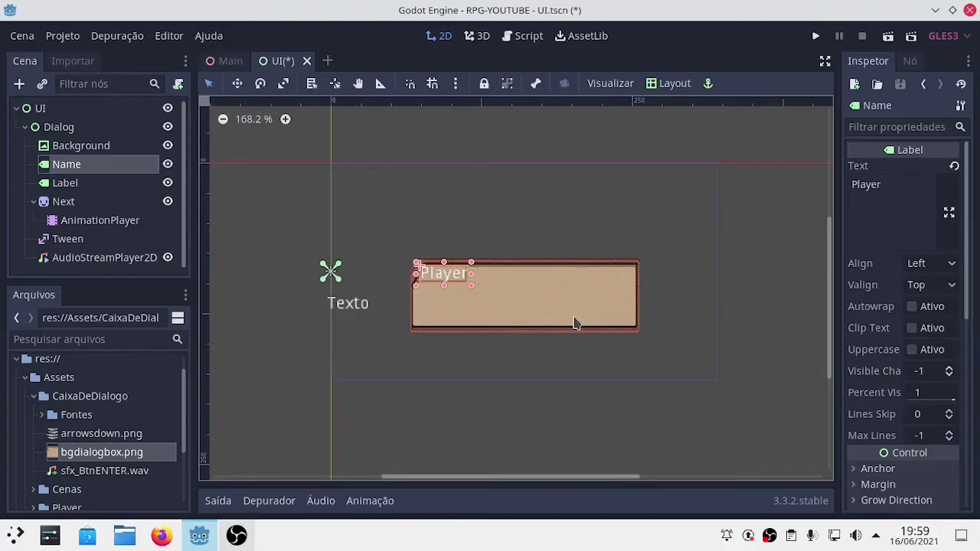
pyautogui.press('F6')
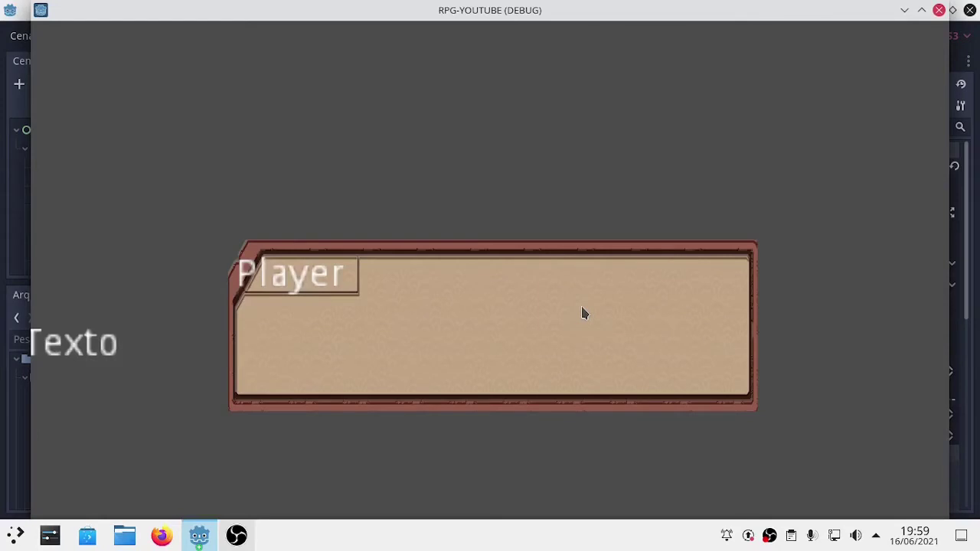
pyautogui.click(921, 10)
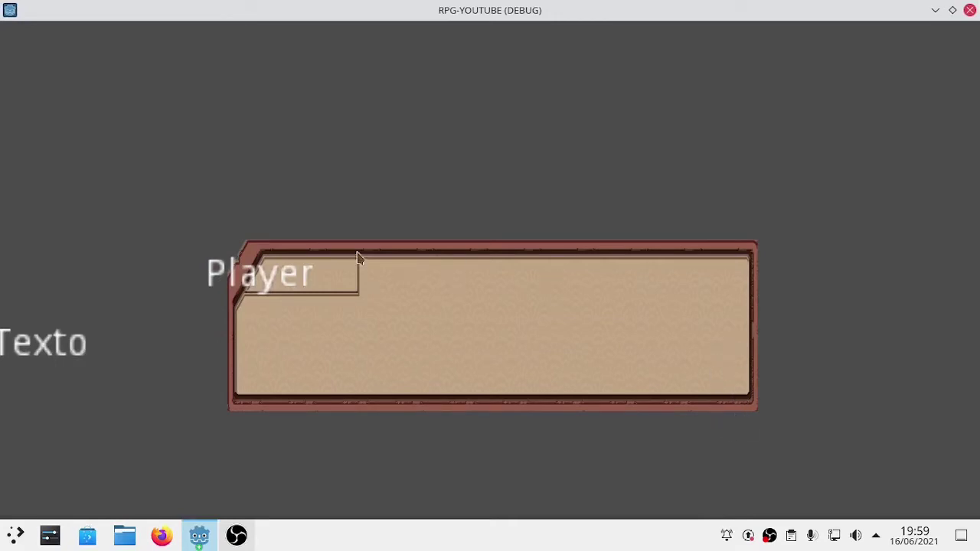
pyautogui.click(971, 10)
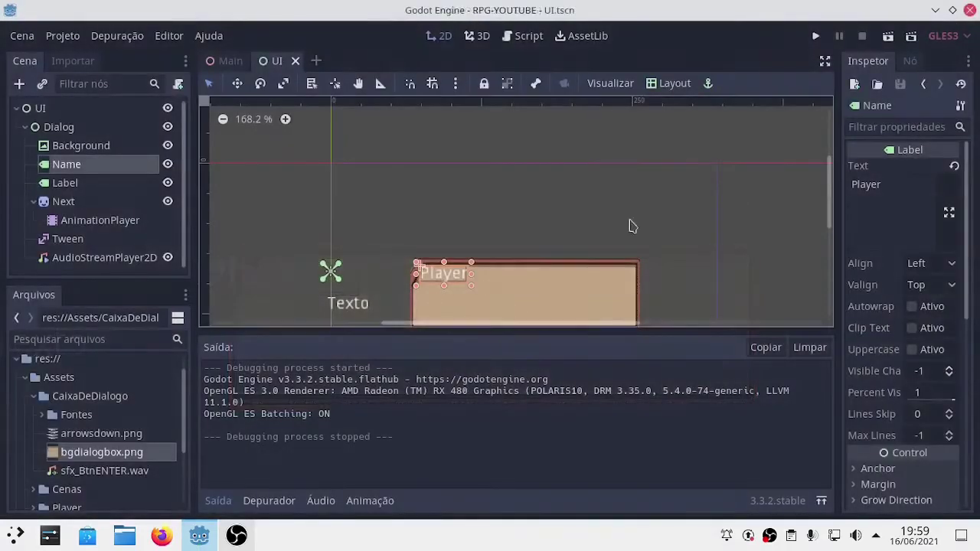
# Hide the output log, move the Texto label into the dialog box and centre it
pyautogui.click(217, 500)
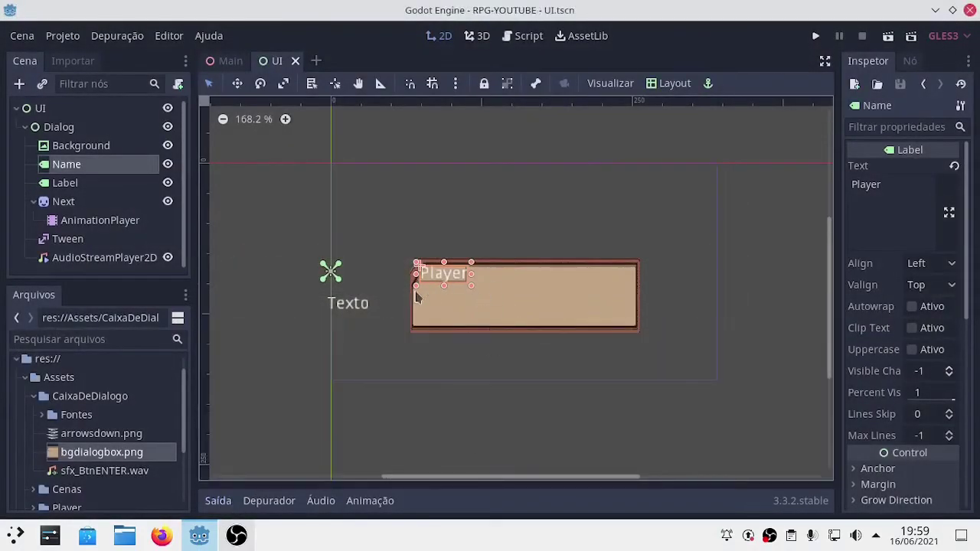
pyautogui.scroll(1, 349, 351)
pyautogui.scroll(1, 369, 295)
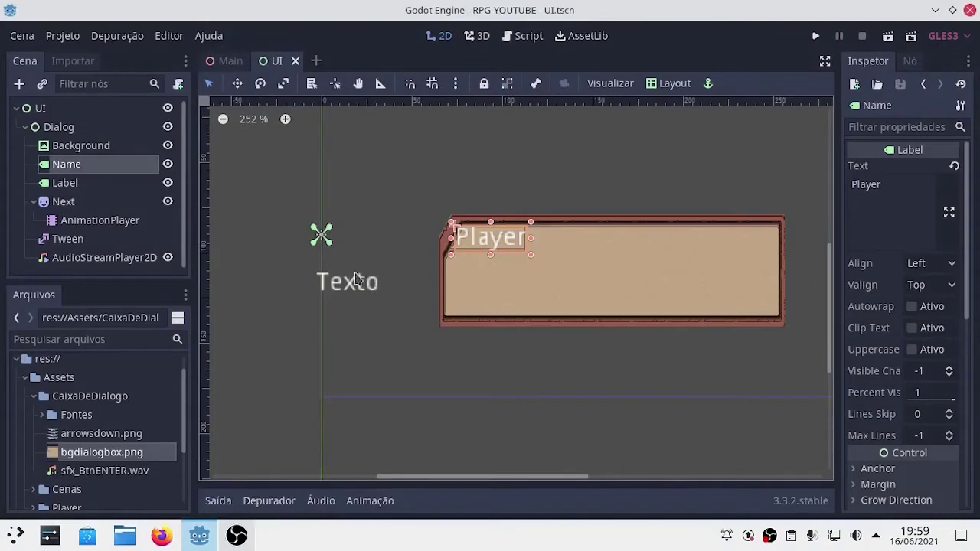
pyautogui.moveTo(357, 280)
pyautogui.mouseDown()
pyautogui.moveTo(526, 281)
pyautogui.moveTo(625, 259)
pyautogui.moveTo(605, 267)
pyautogui.mouseUp()
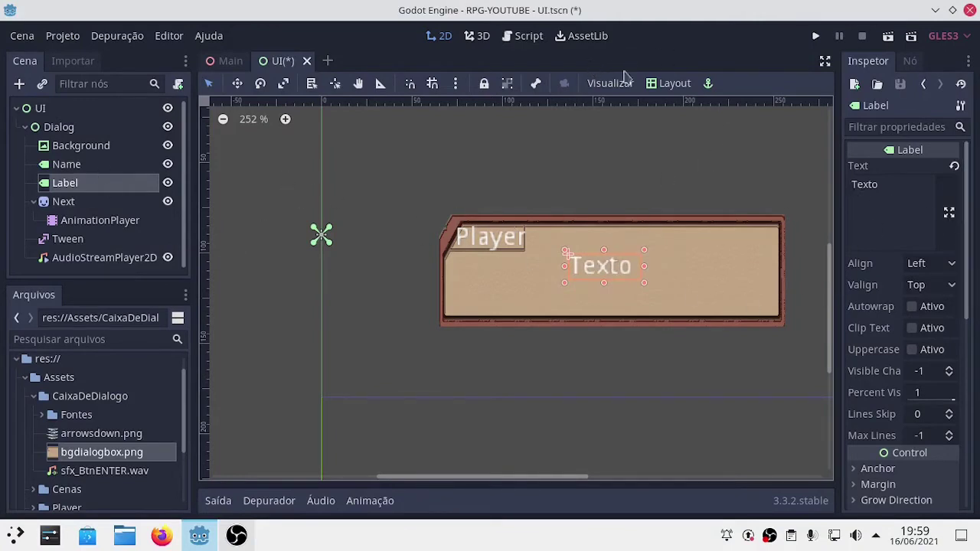
pyautogui.click(669, 83)
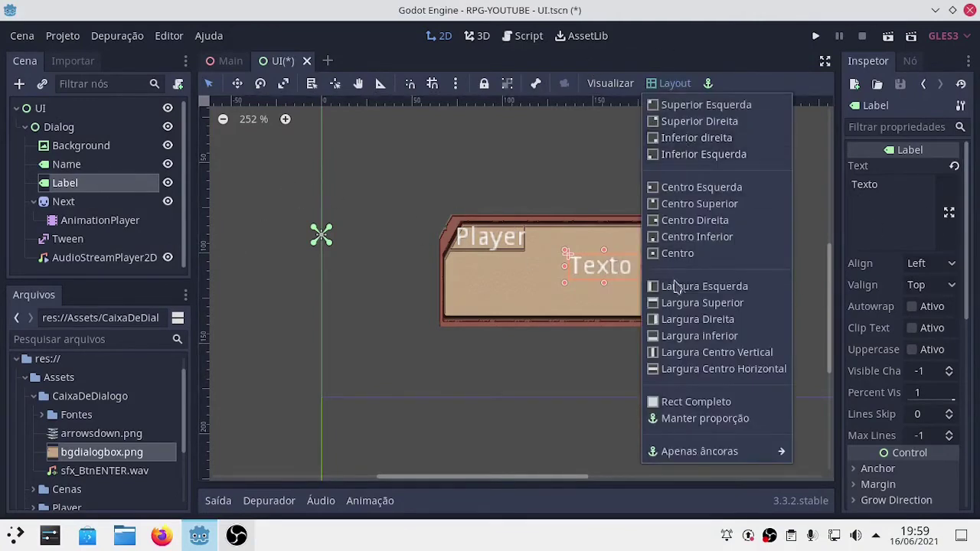
pyautogui.click(664, 253)
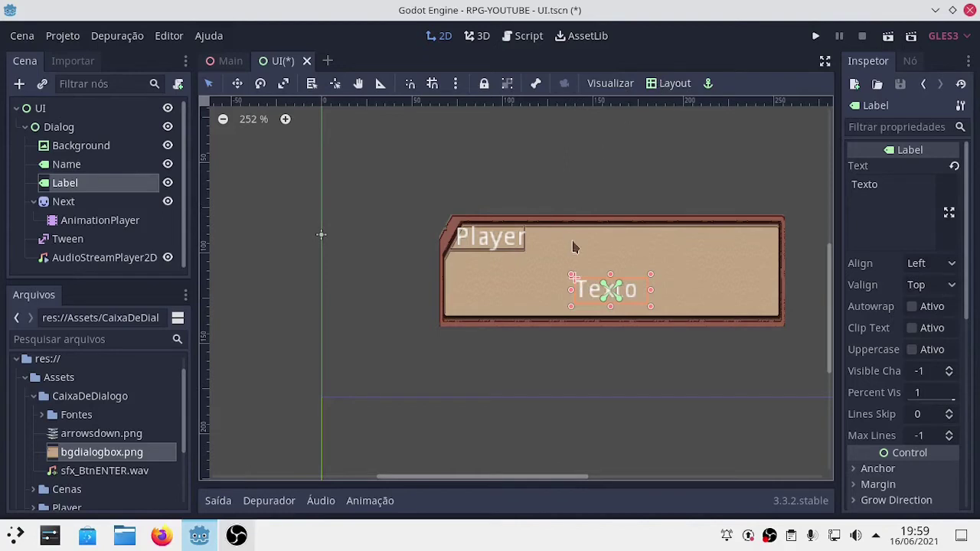
# Resize the Texto label's rect to cover the dialog box interior
pyautogui.moveTo(570, 274); pyautogui.dragTo(444, 243)
pyautogui.moveTo(649, 280); pyautogui.dragTo(777, 282)
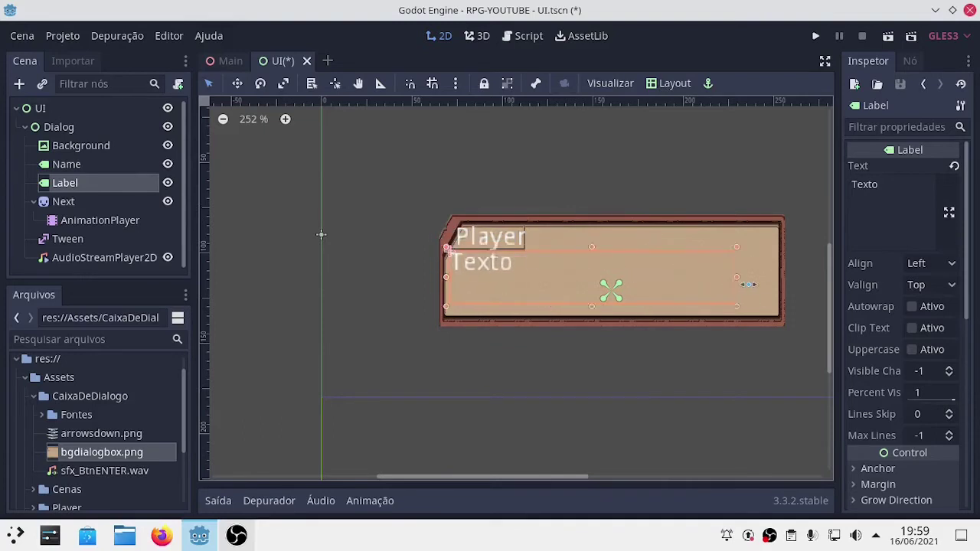
pyautogui.moveTo(612, 247); pyautogui.dragTo(617, 227)
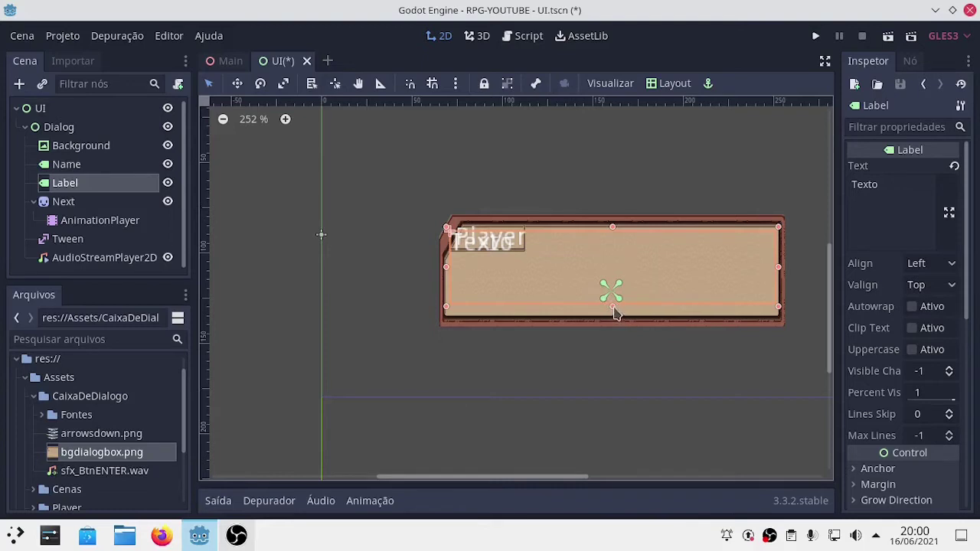
pyautogui.moveTo(613, 308); pyautogui.dragTo(613, 316)
# Set the Texto label's alignment to Center, then select the Name node
pyautogui.click(933, 264)
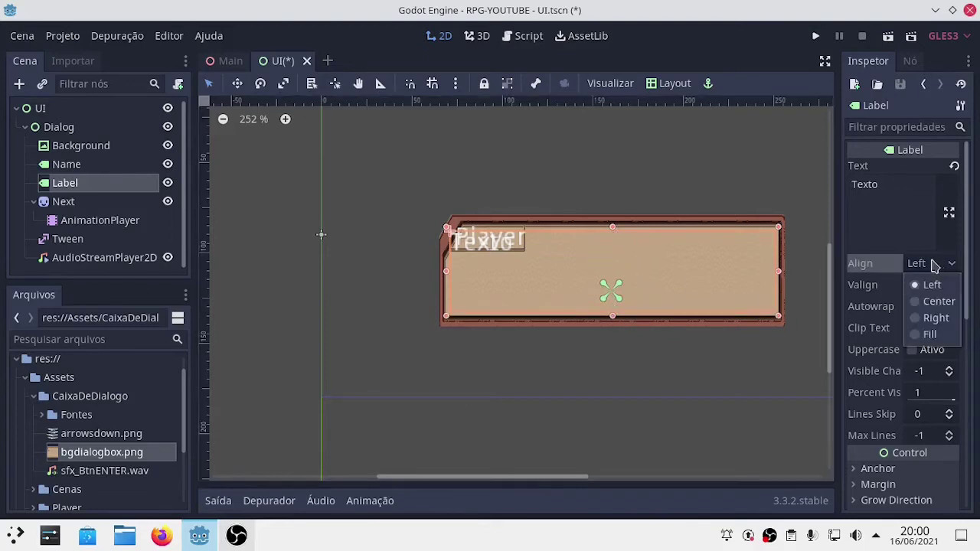
pyautogui.click(927, 302)
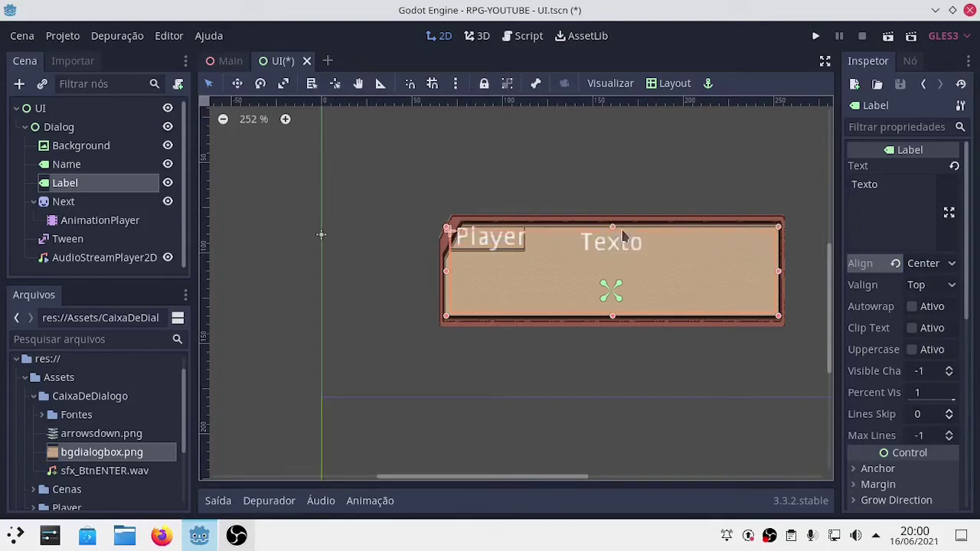
pyautogui.click(72, 163)
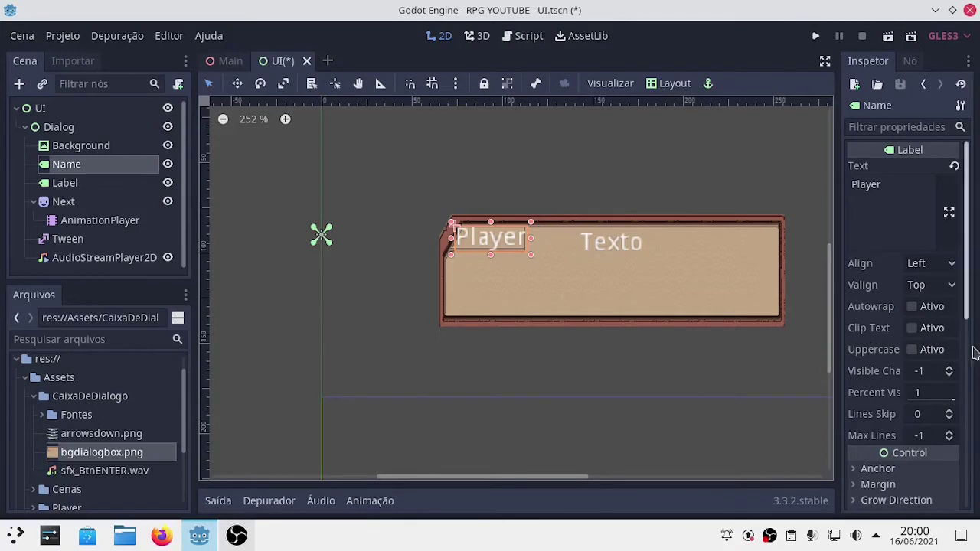
# Give the Name label a new DynamicFont as its custom font
pyautogui.scroll(-2, 966, 359)
pyautogui.scroll(-3, 966, 358)
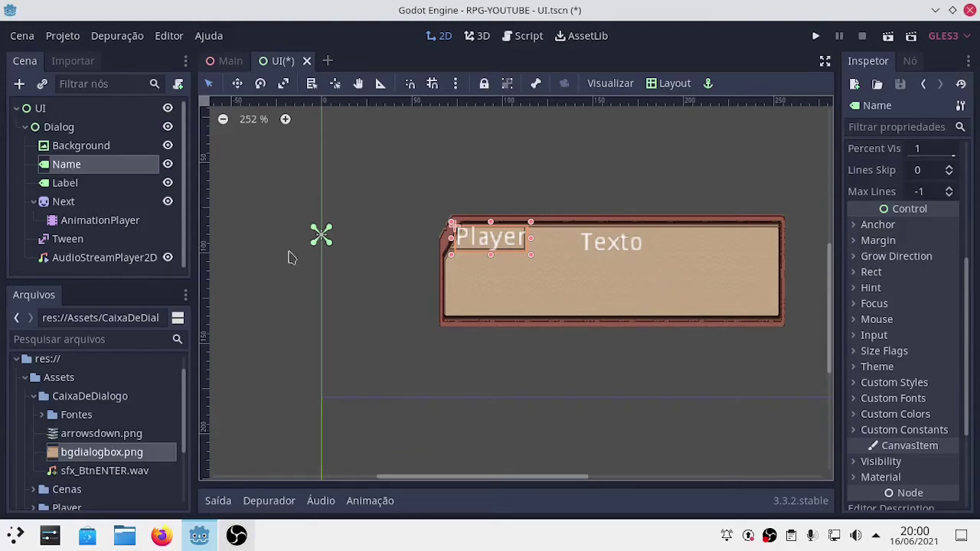
pyautogui.click(865, 400)
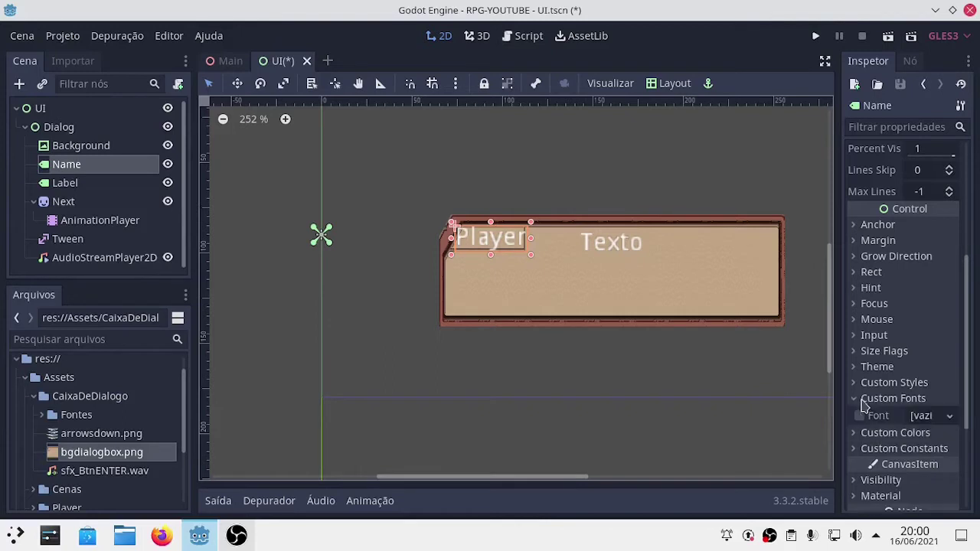
pyautogui.click(933, 415)
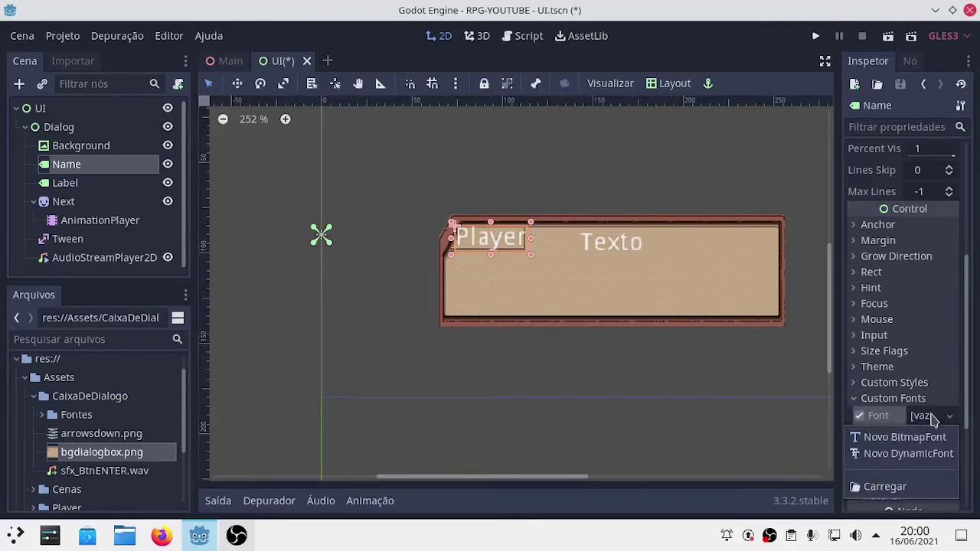
pyautogui.click(907, 455)
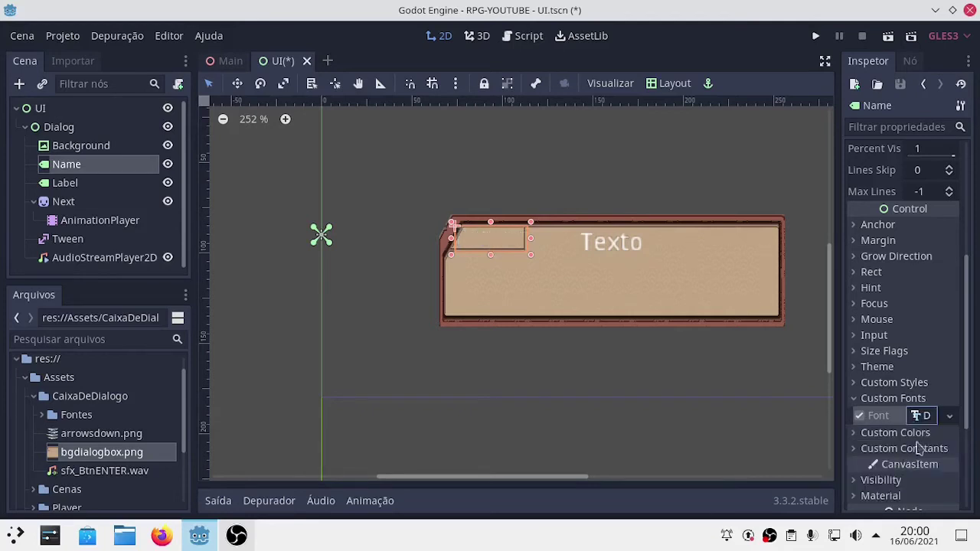
pyautogui.click(925, 418)
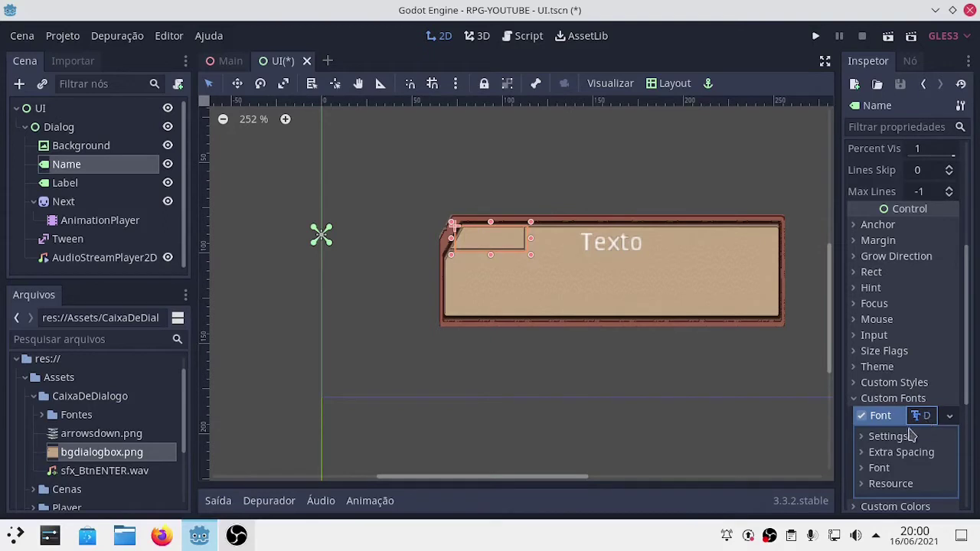
# Create a new DynamicFontData in the font's Font Data slot
pyautogui.click(875, 471)
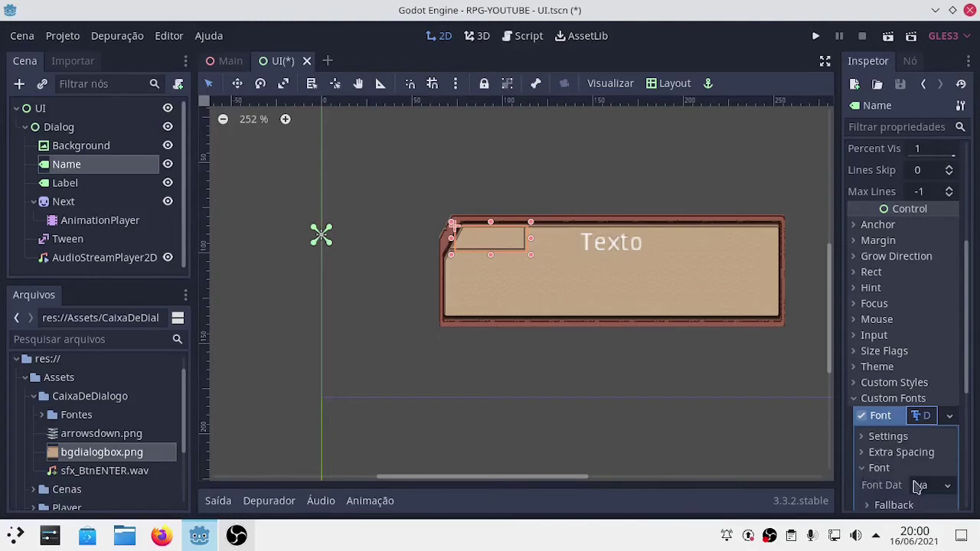
pyautogui.scroll(-3, 921, 487)
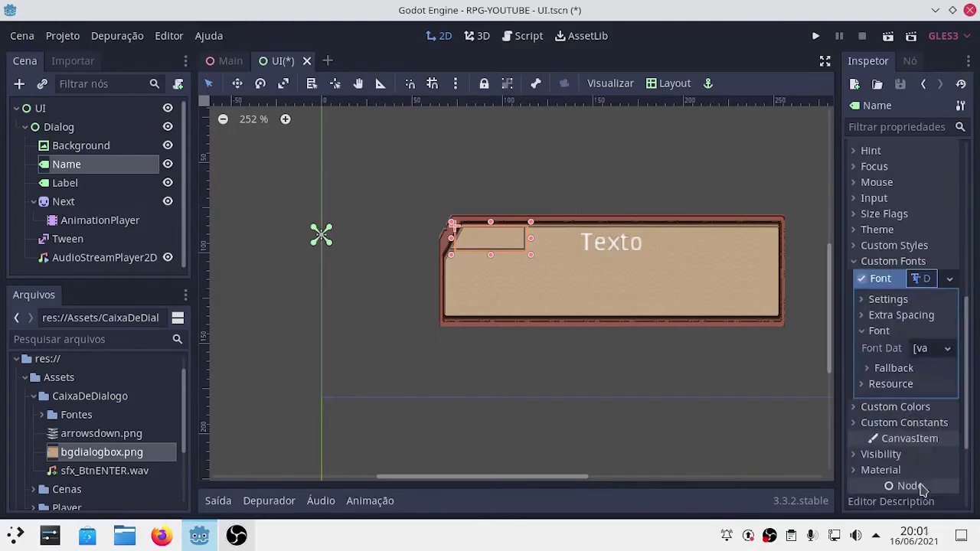
pyautogui.click(932, 349)
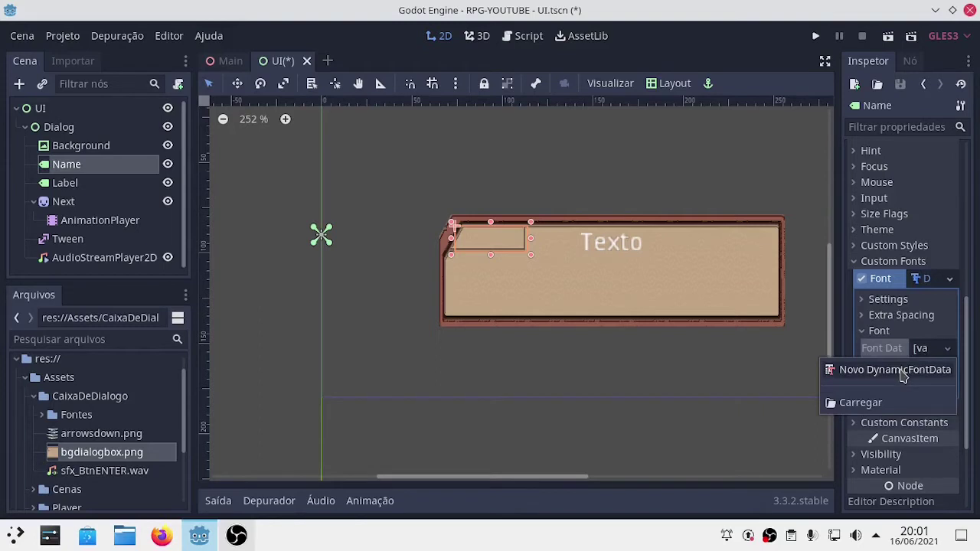
pyautogui.click(903, 373)
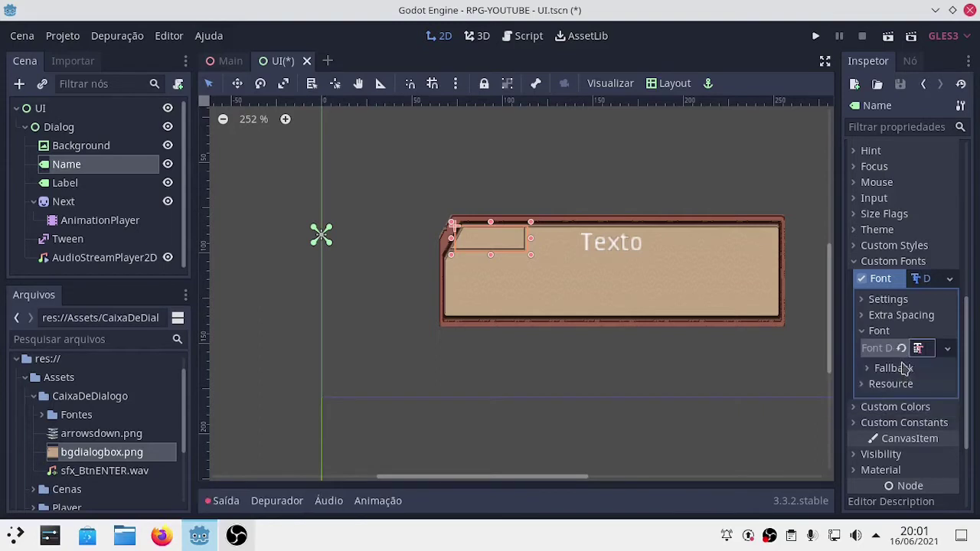
pyautogui.click(918, 350)
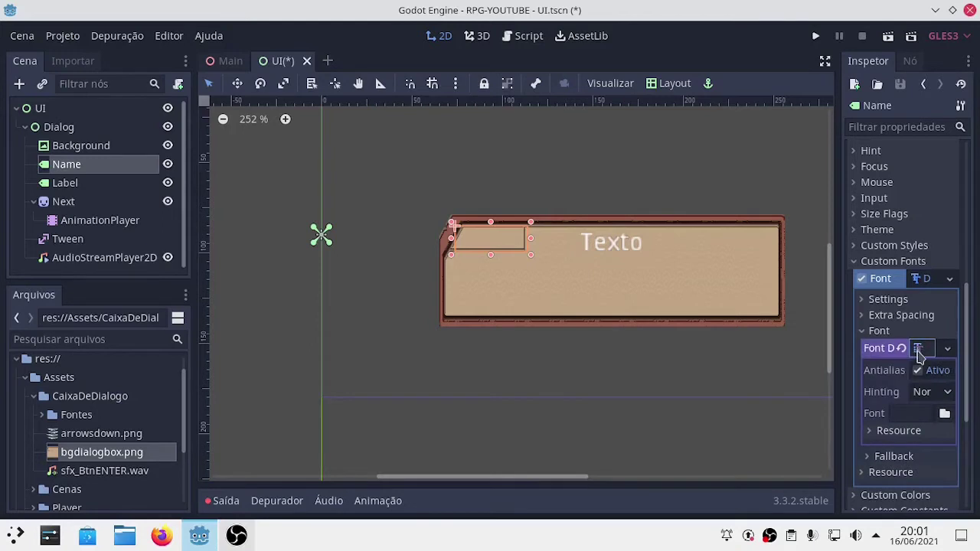
# Load Minecraft.ttf from res://Assets/CaixaDeDialogo/Fontes as the tag's font data
pyautogui.click(944, 414)
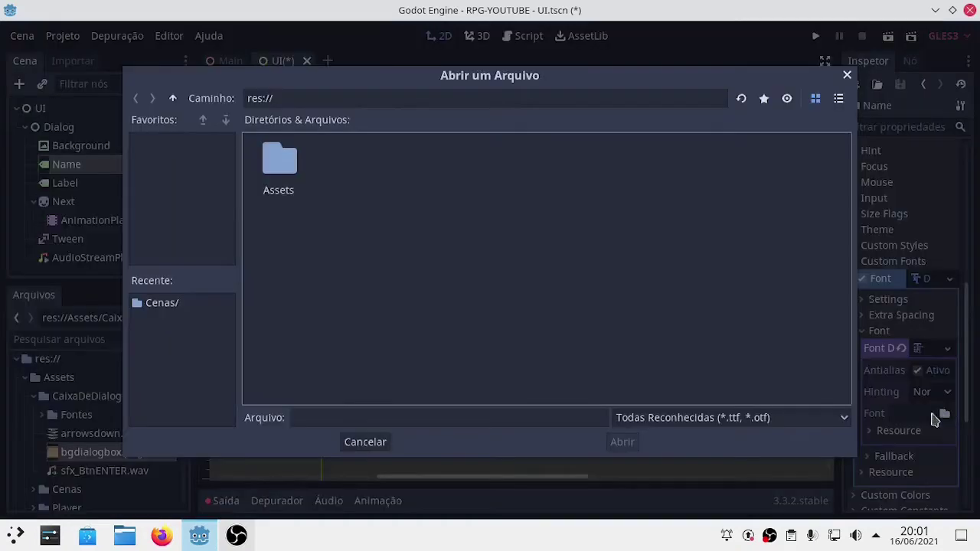
pyautogui.doubleClick(265, 184)
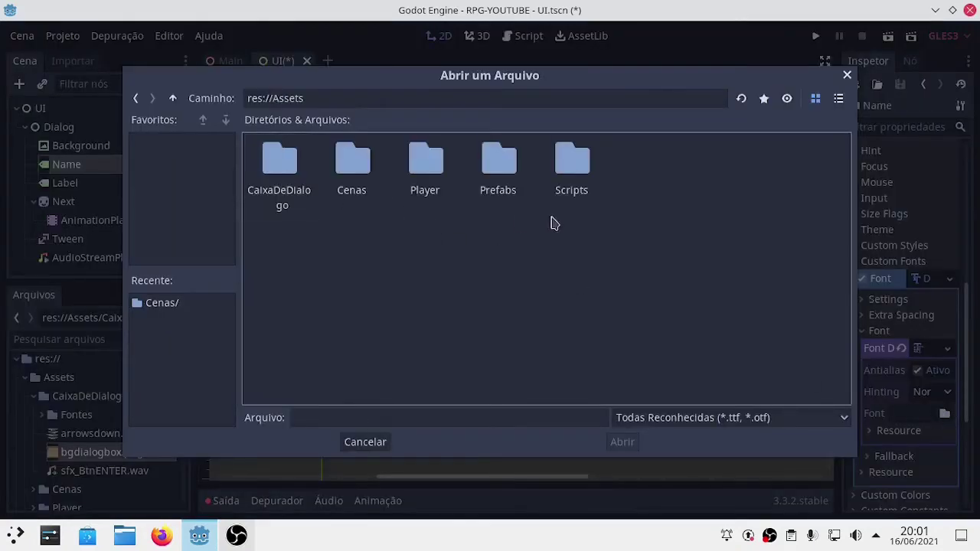
pyautogui.doubleClick(293, 174)
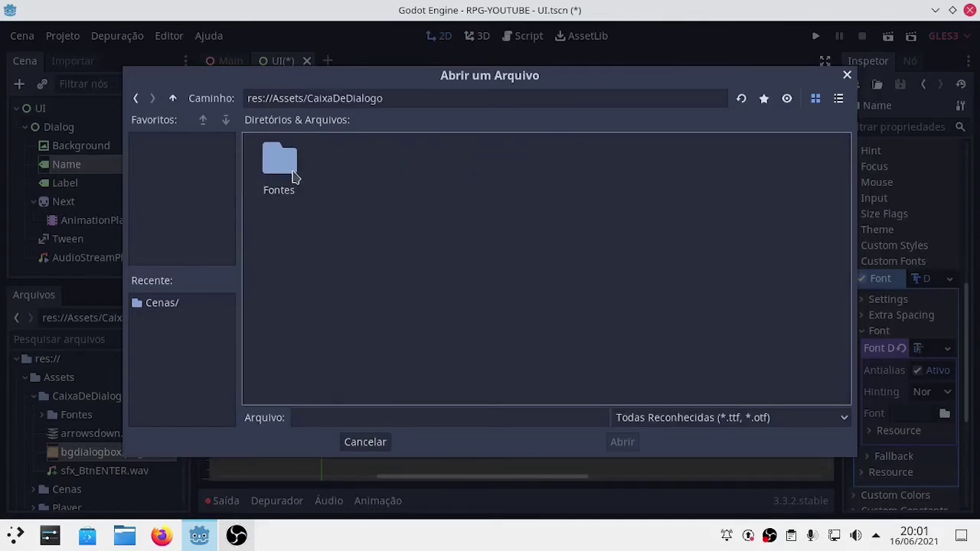
pyautogui.doubleClick(293, 176)
pyautogui.click(293, 182)
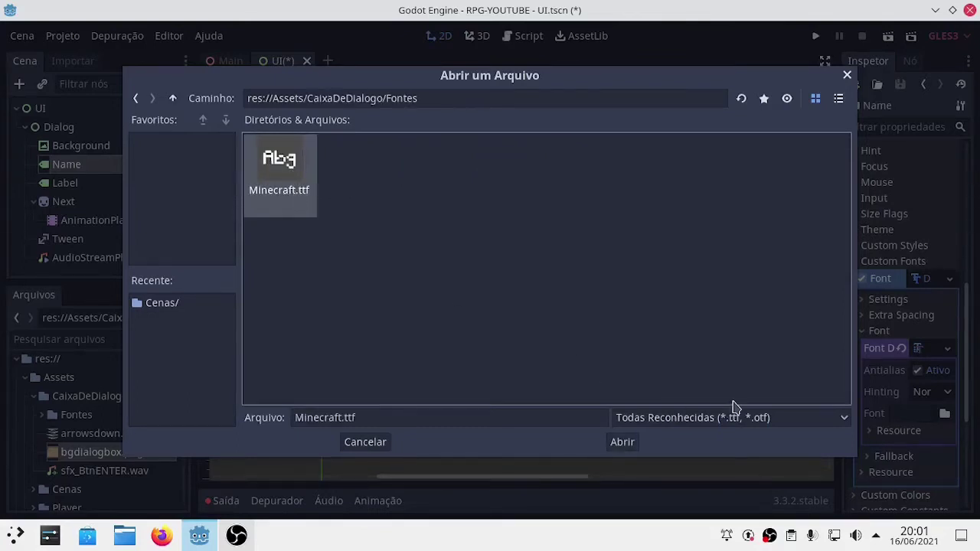
pyautogui.click(622, 443)
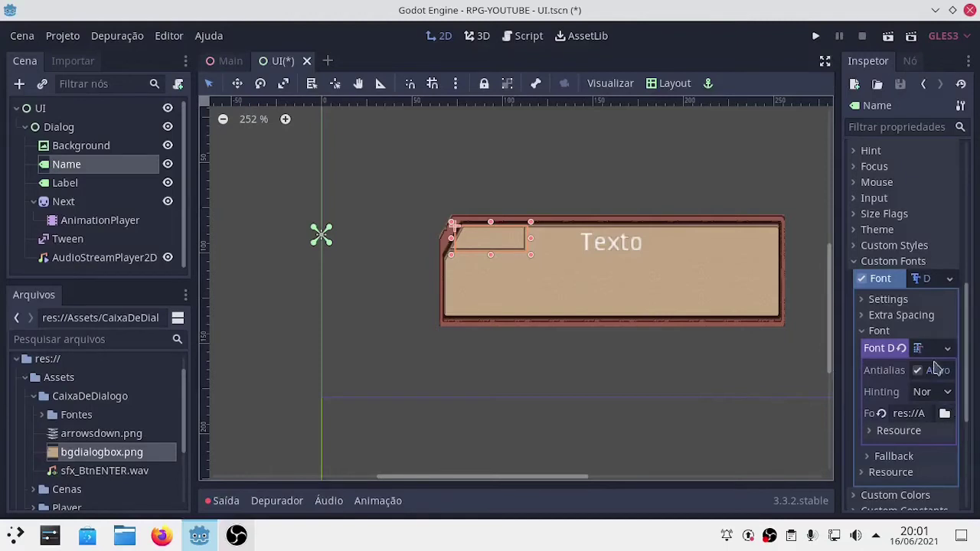
# Expand the Minecraft font's settings, set its size to 24 and toggle texture filtering
pyautogui.click(875, 316)
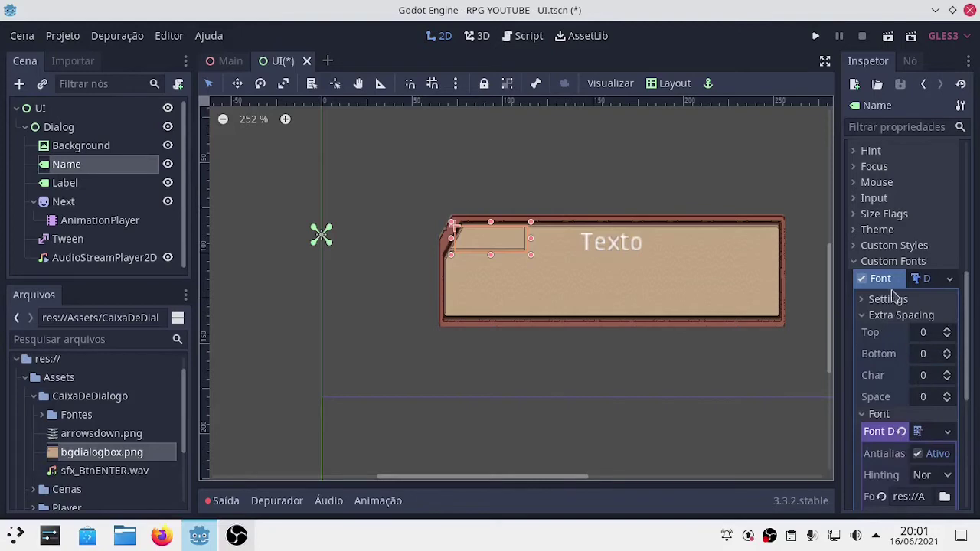
pyautogui.click(877, 317)
pyautogui.click(878, 317)
pyautogui.click(879, 299)
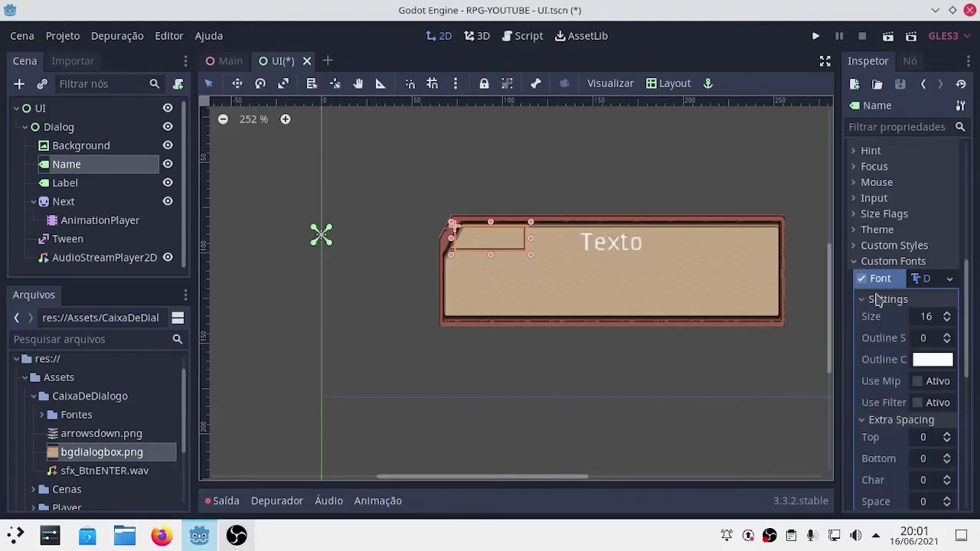
pyautogui.click(933, 319)
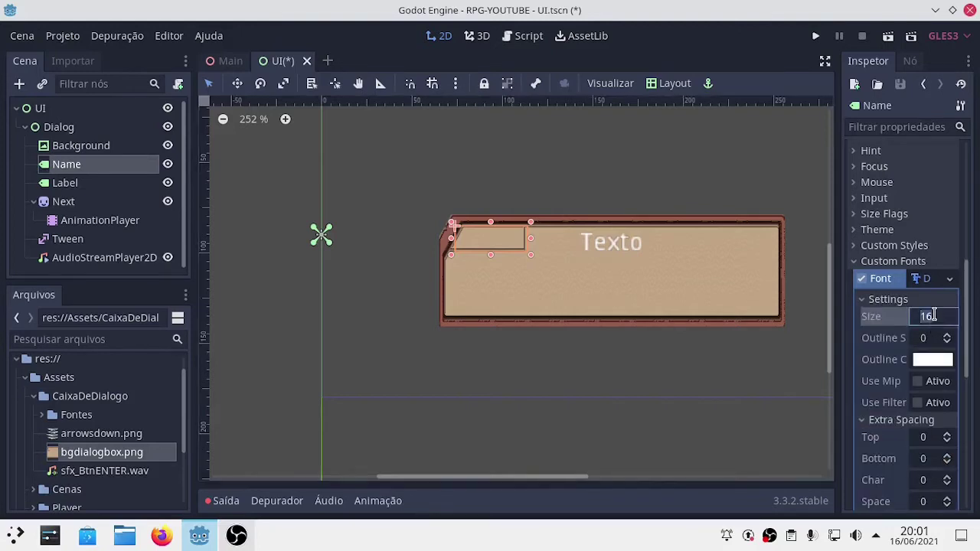
pyautogui.write('24')
pyautogui.press('Return')
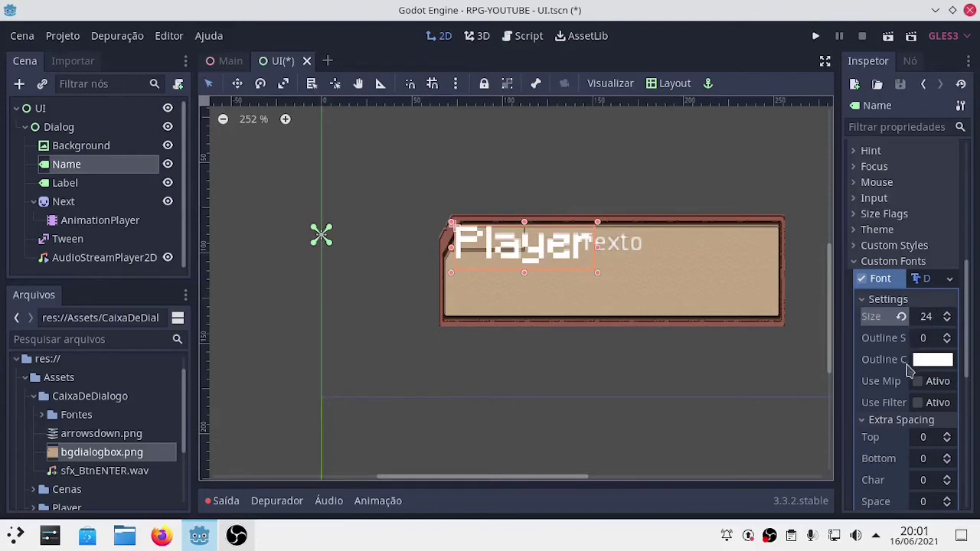
pyautogui.click(918, 403)
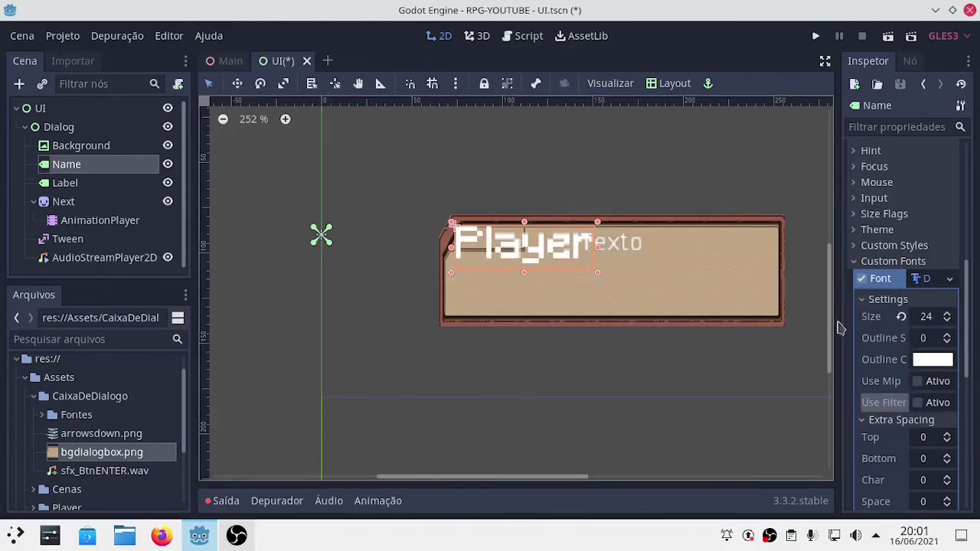
# Reduce the Player font size through 16 and 14 down to 12
pyautogui.click(925, 317)
pyautogui.write('16')
pyautogui.press('Return')
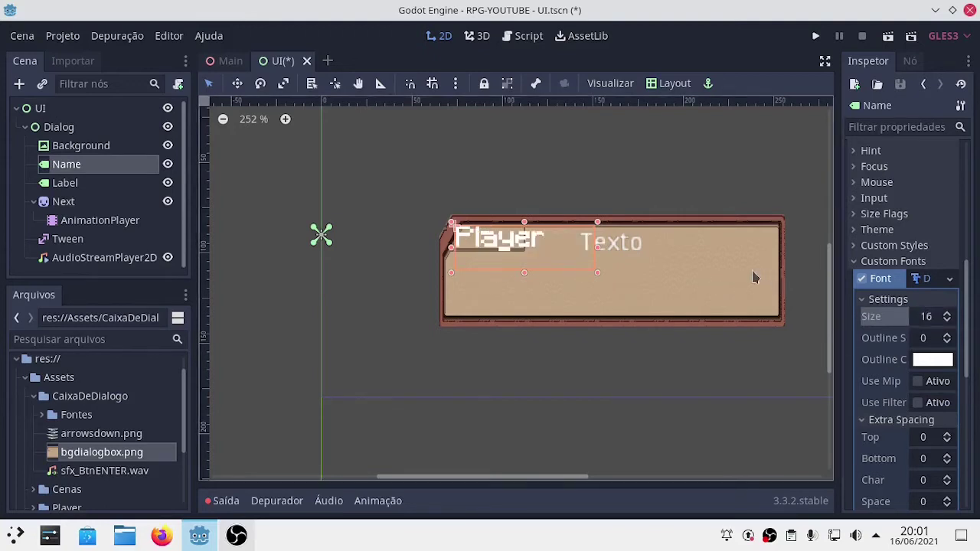
pyautogui.click(940, 321)
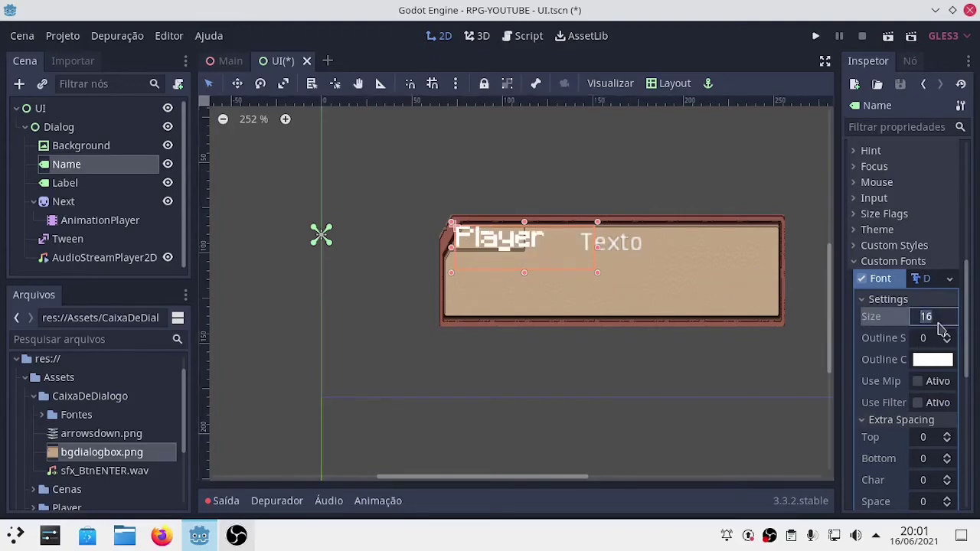
pyautogui.write('14')
pyautogui.press('Return')
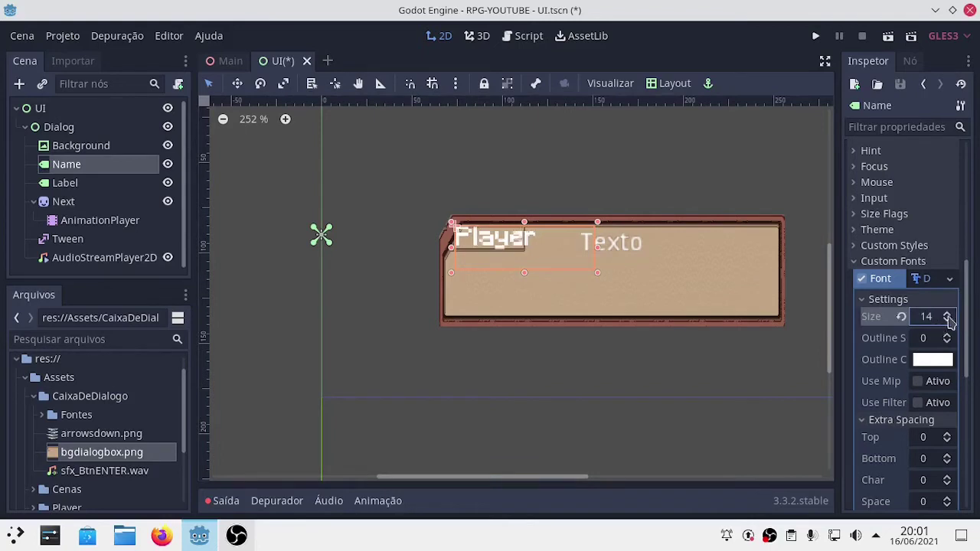
pyautogui.click(938, 323)
pyautogui.write('12')
pyautogui.press('Return')
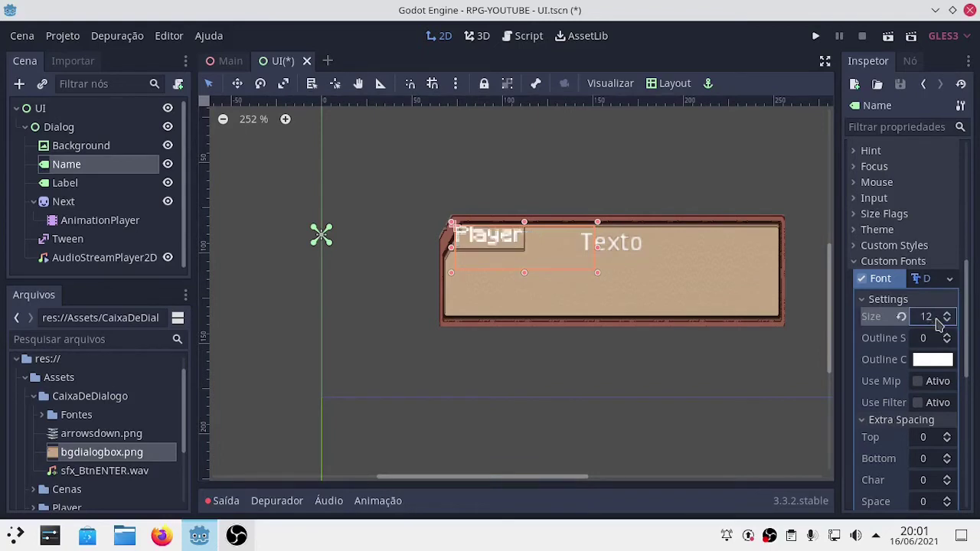
pyautogui.keyDown('shift'); pyautogui.hscroll(3, 678, 280); pyautogui.keyUp('shift')
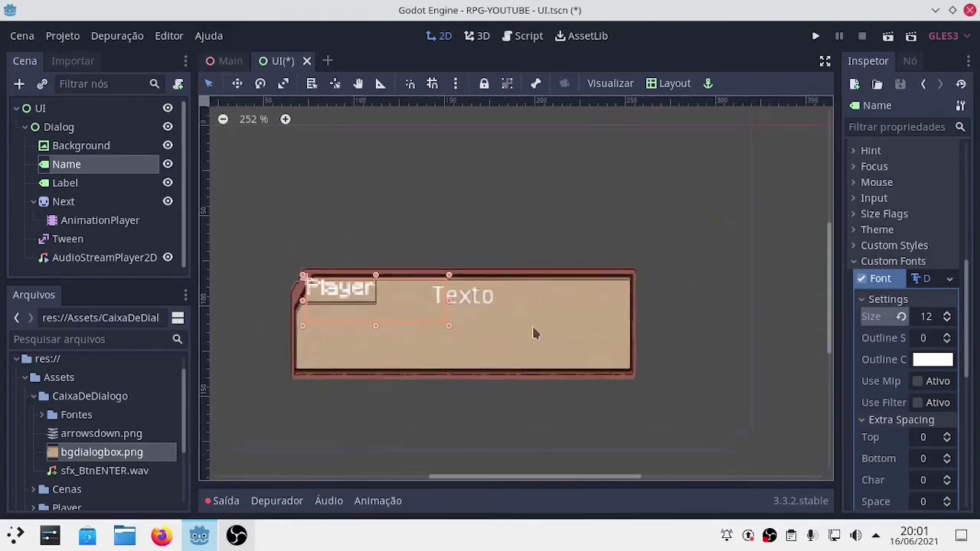
# Enlarge the dialog box background up and right, then fine-tune its horizontal position
pyautogui.scroll(-2, 608, 283)
pyautogui.click(624, 285)
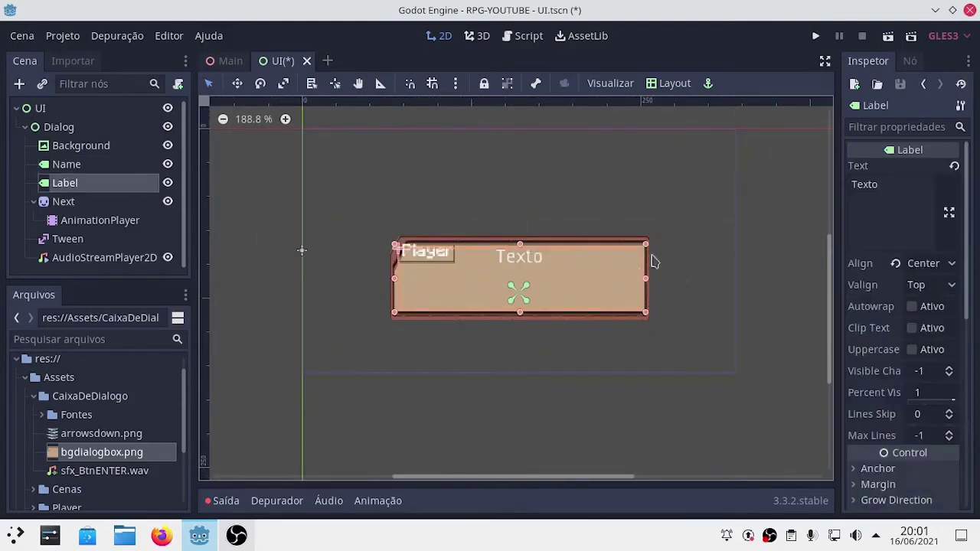
pyautogui.click(615, 248)
pyautogui.moveTo(651, 232); pyautogui.dragTo(701, 203)
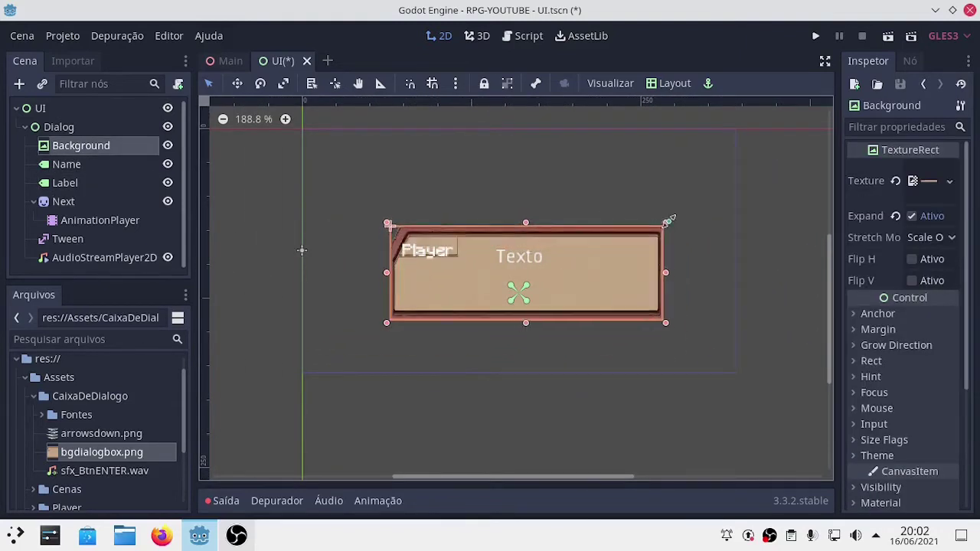
pyautogui.moveTo(558, 227); pyautogui.dragTo(527, 226)
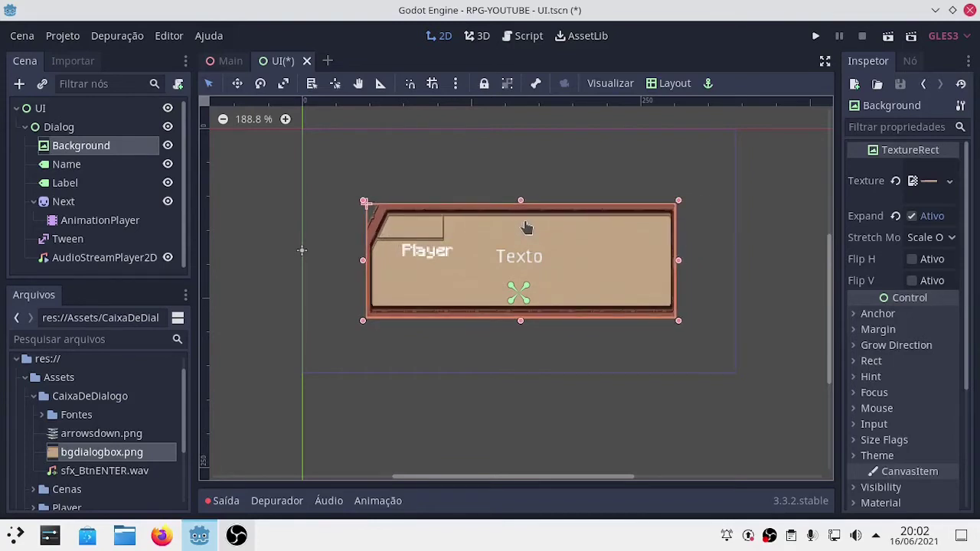
pyautogui.moveTo(526, 226); pyautogui.dragTo(532, 226)
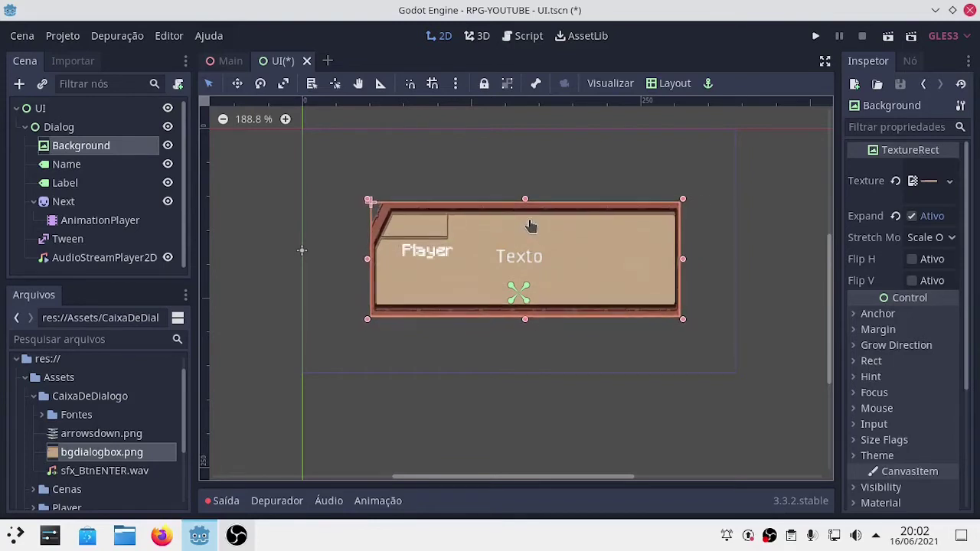
# Shrink the Player tag's box and fit it into the top-left tab while repositioning Texto
pyautogui.click(440, 265)
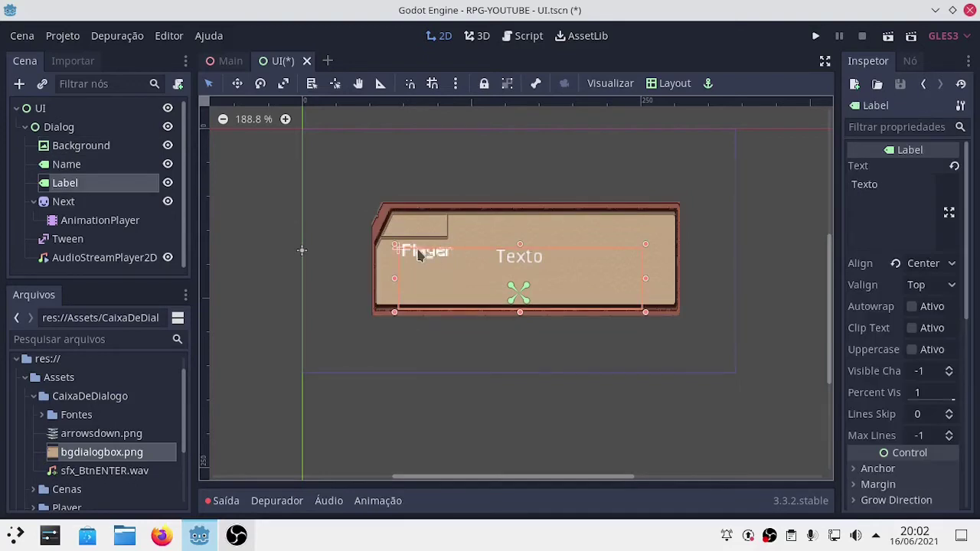
pyautogui.click(419, 251)
pyautogui.click(76, 164)
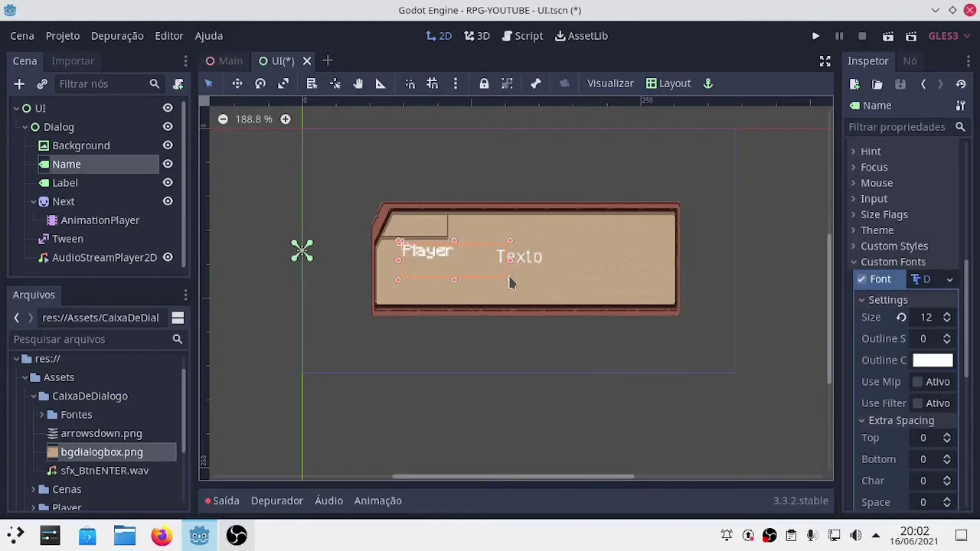
pyautogui.moveTo(510, 281); pyautogui.dragTo(494, 274)
pyautogui.moveTo(440, 255); pyautogui.dragTo(442, 239)
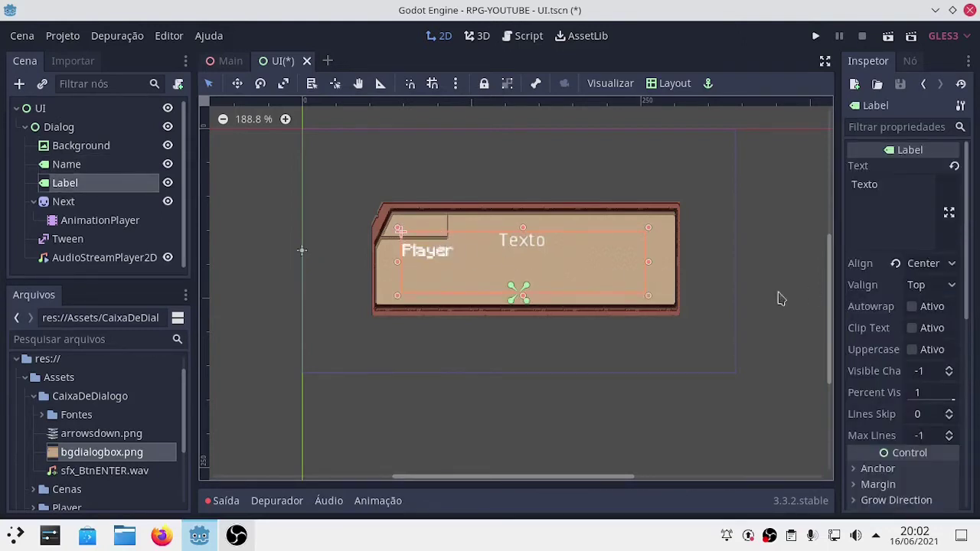
pyautogui.moveTo(531, 249); pyautogui.dragTo(614, 264)
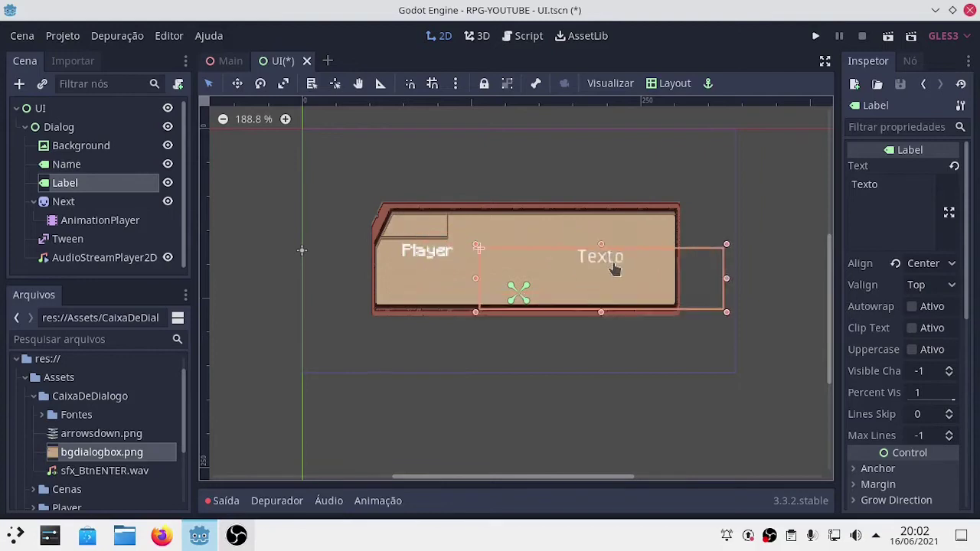
pyautogui.moveTo(424, 253); pyautogui.dragTo(413, 228)
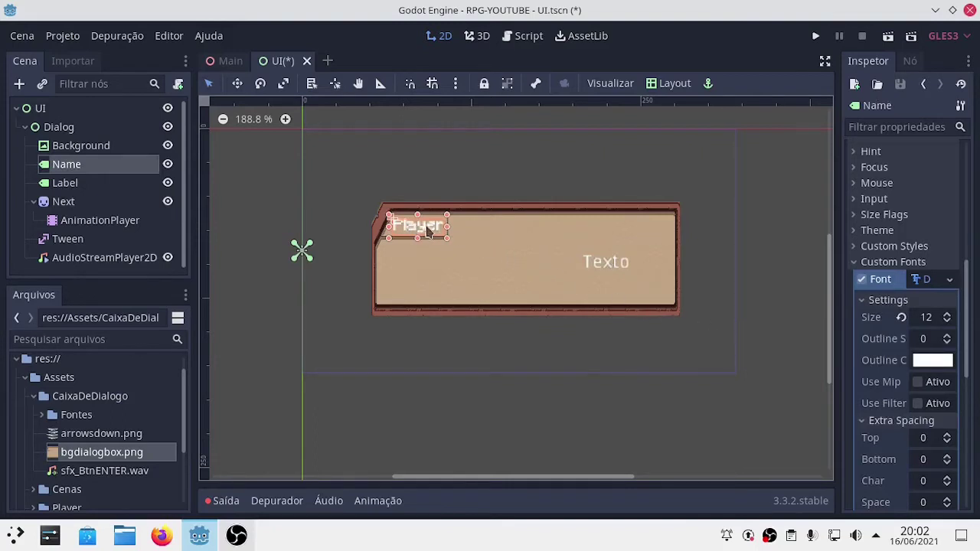
pyautogui.moveTo(428, 232); pyautogui.dragTo(425, 229)
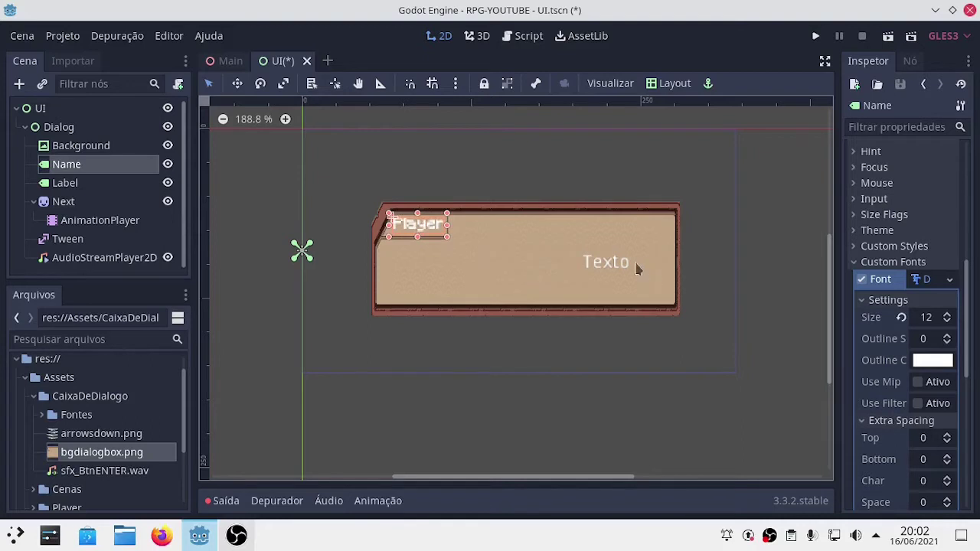
# Drag the Texto label back inside the dialog box and bring up the layout presets
pyautogui.click(622, 272)
pyautogui.moveTo(622, 273); pyautogui.dragTo(549, 257)
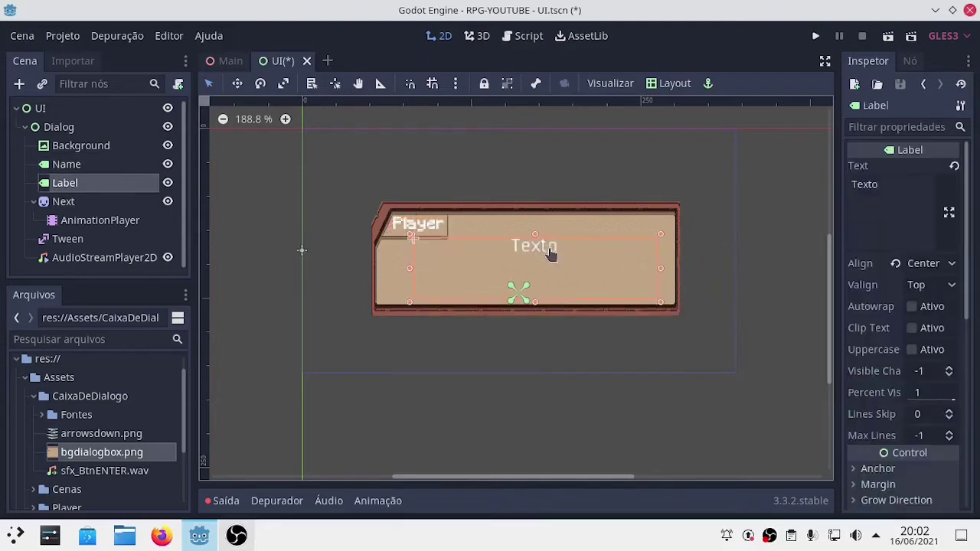
pyautogui.click(678, 83)
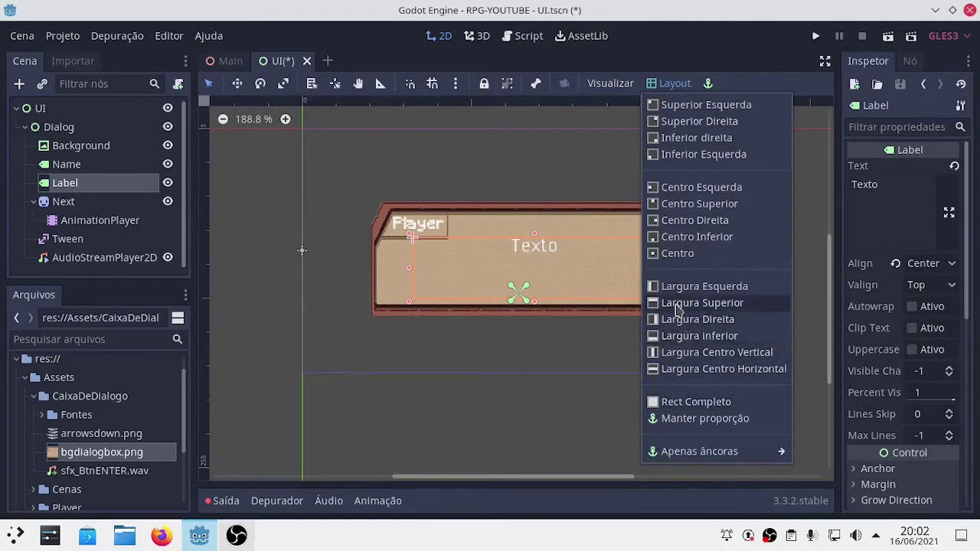
# Apply the Centro layout preset to Texto, then move and widen it across the box
pyautogui.click(674, 253)
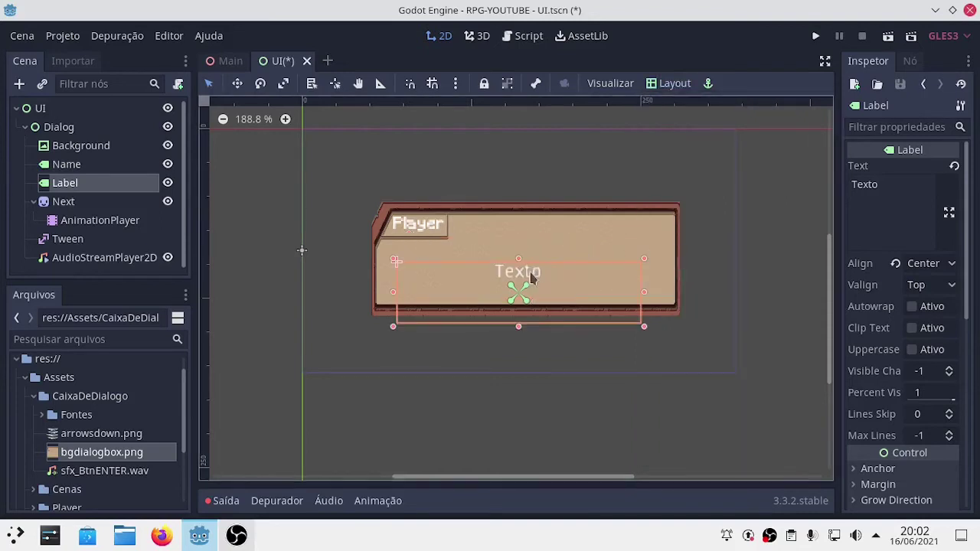
pyautogui.moveTo(520, 263); pyautogui.dragTo(523, 217)
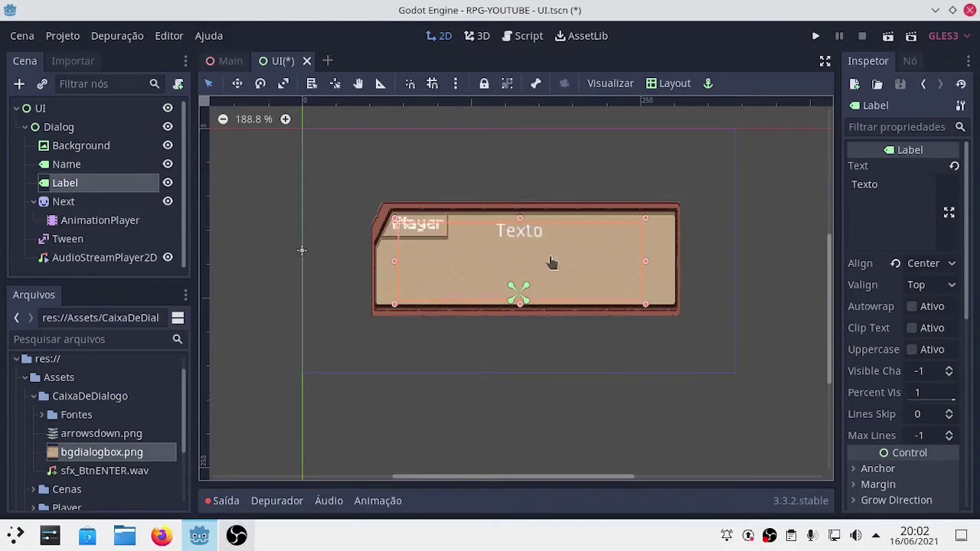
pyautogui.moveTo(549, 260); pyautogui.dragTo(576, 261)
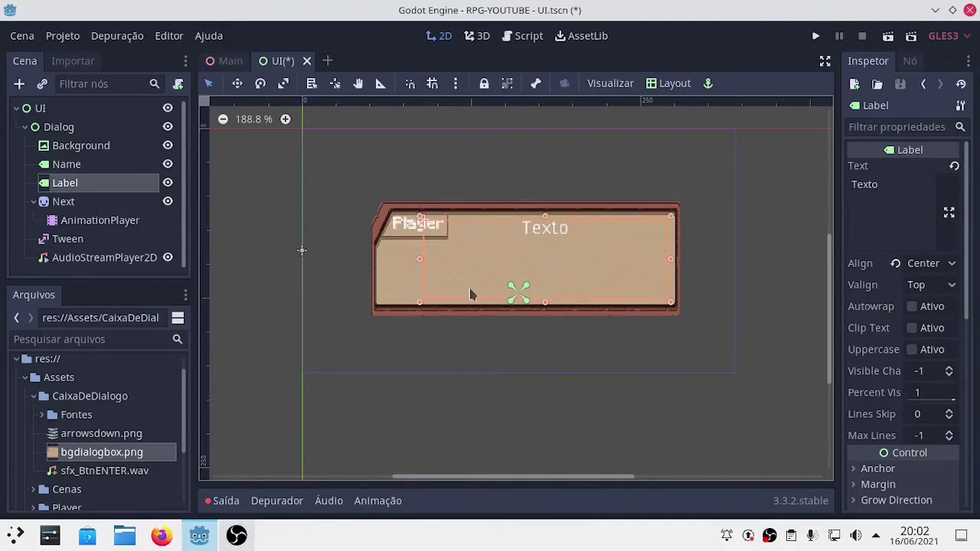
pyautogui.moveTo(419, 261); pyautogui.dragTo(387, 259)
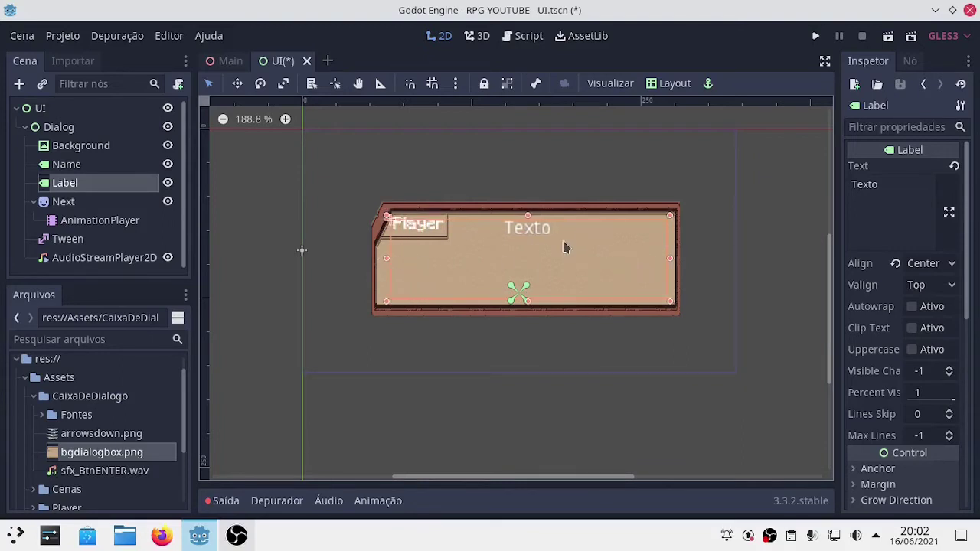
# Set the Texto label's vertical alignment to Center
pyautogui.click(925, 284)
pyautogui.click(934, 323)
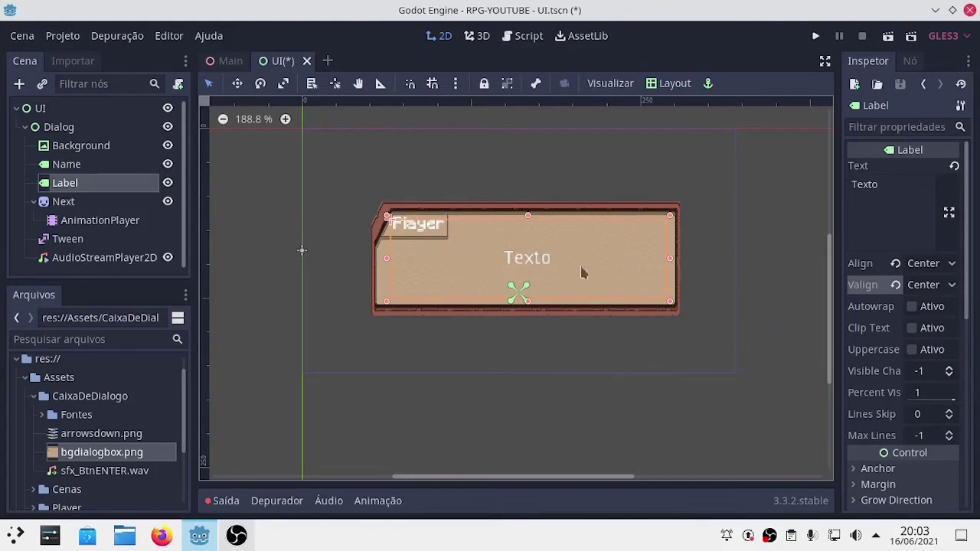
pyautogui.click(402, 219)
pyautogui.click(409, 238)
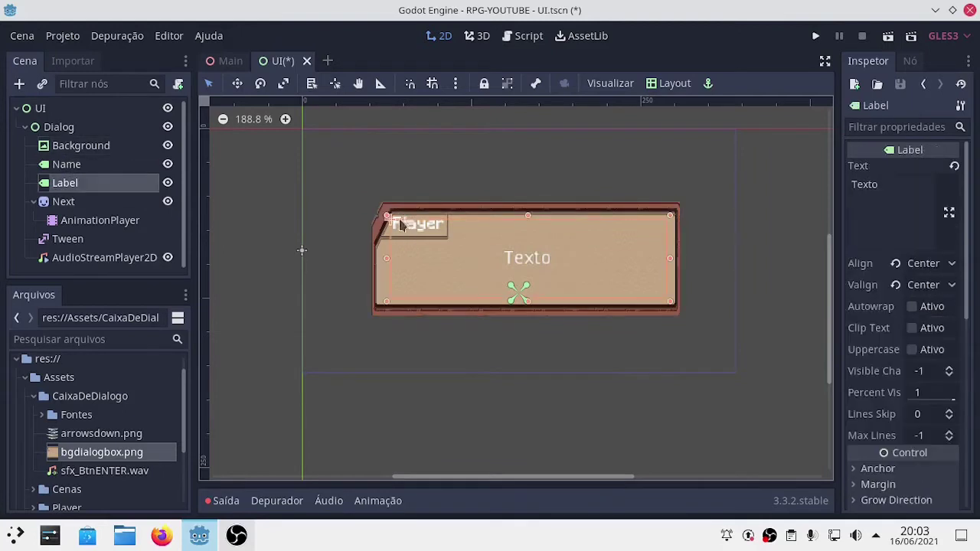
# Give the Player tag's font a 1-pixel dark grey #272727 outline
pyautogui.click(87, 169)
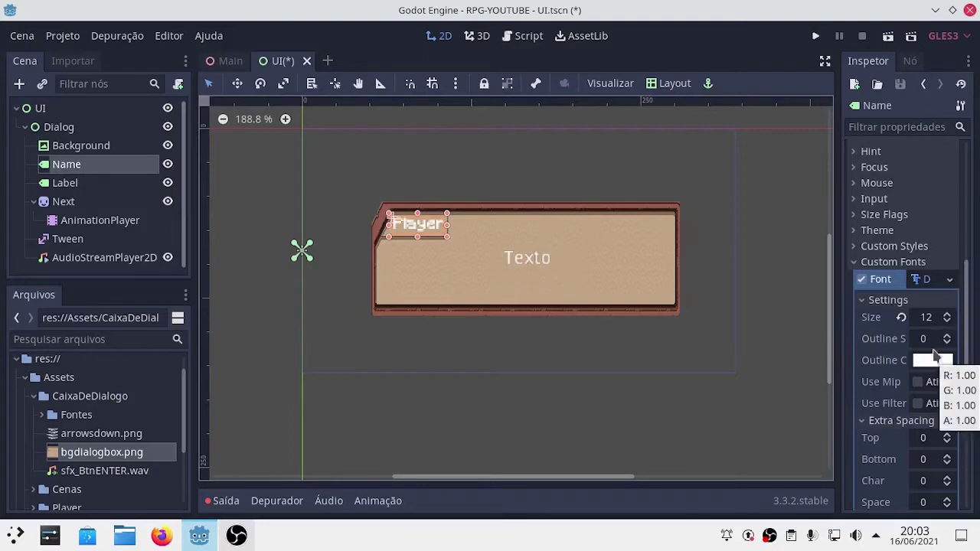
pyautogui.click(947, 337)
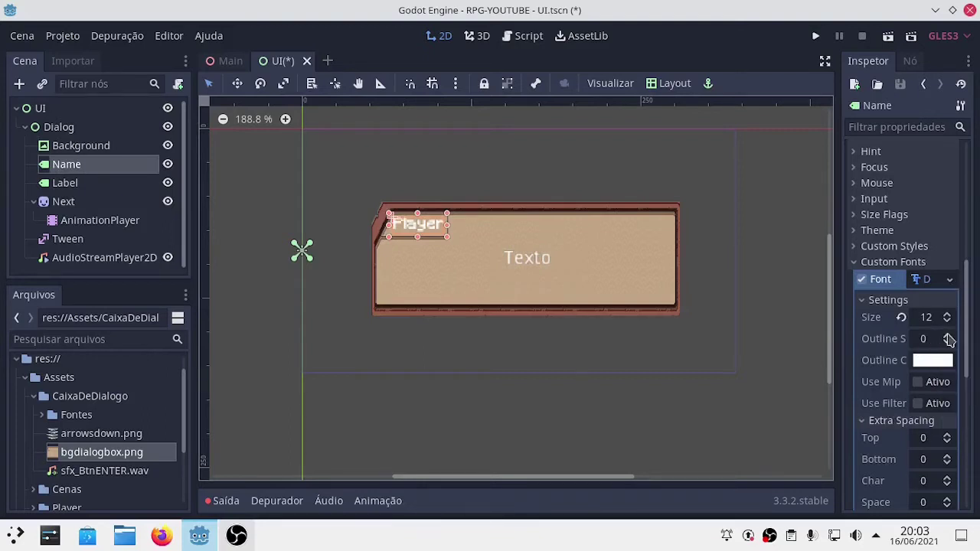
pyautogui.click(935, 363)
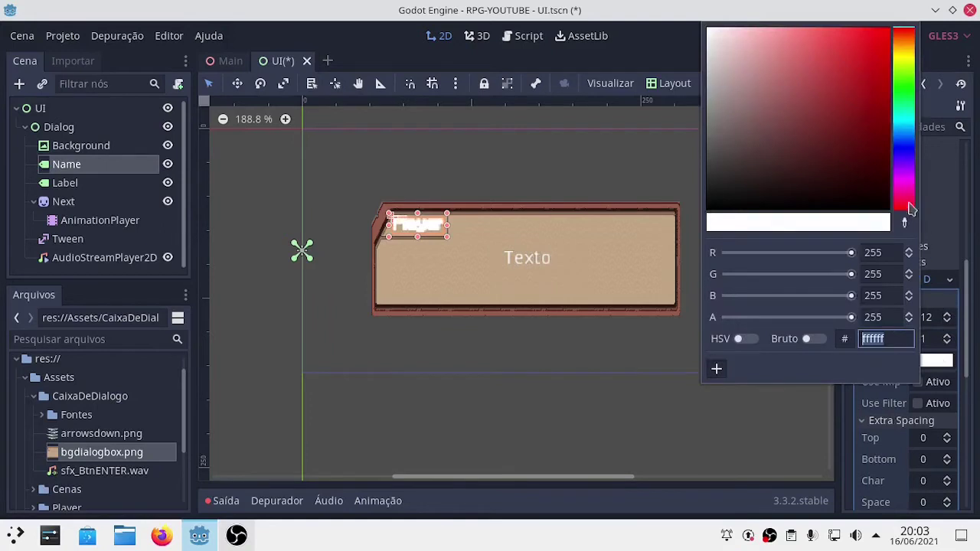
pyautogui.moveTo(823, 120)
pyautogui.mouseDown()
pyautogui.moveTo(747, 203)
pyautogui.moveTo(727, 158)
pyautogui.moveTo(739, 152)
pyautogui.moveTo(712, 185)
pyautogui.moveTo(712, 206)
pyautogui.mouseUp()
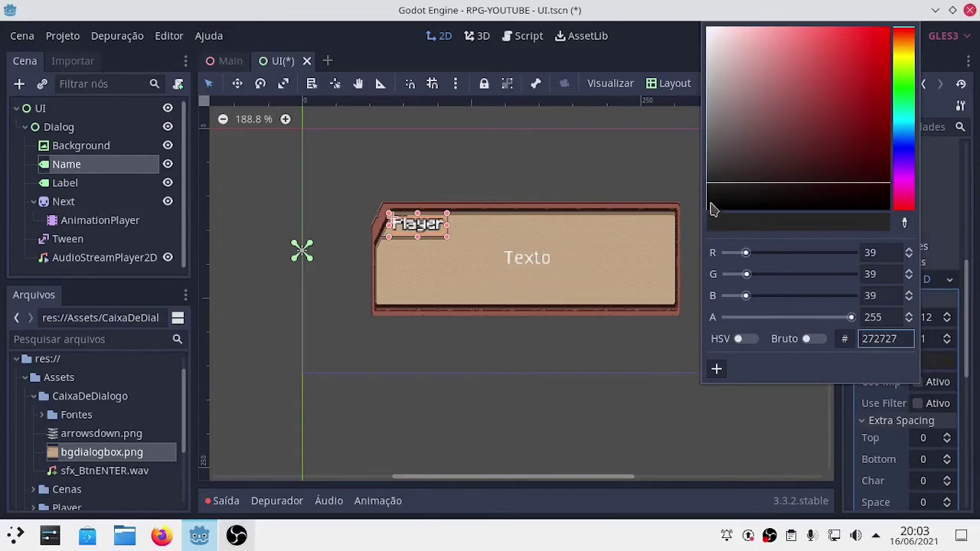
pyautogui.click(627, 379)
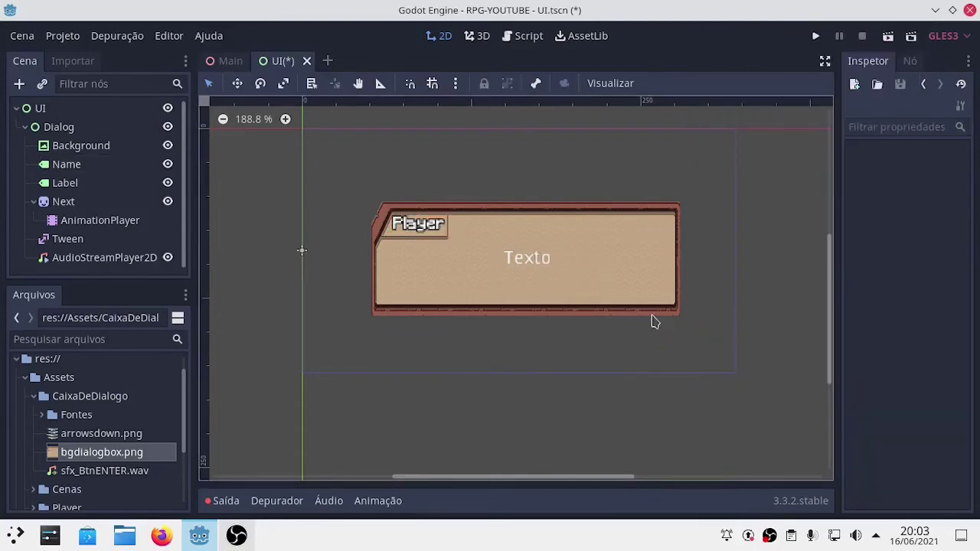
# Run the scene with F6 to preview it, then close the game window
pyautogui.press('F6')
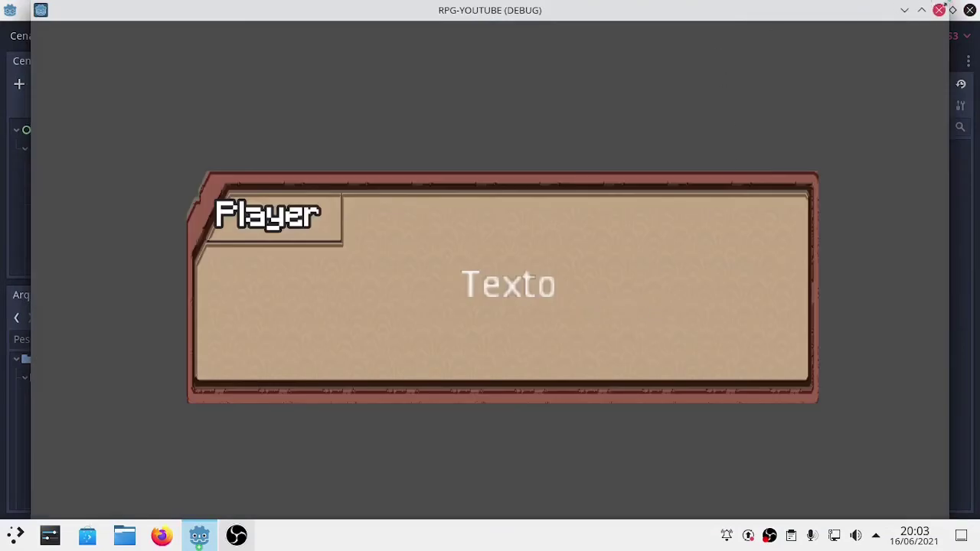
pyautogui.click(939, 10)
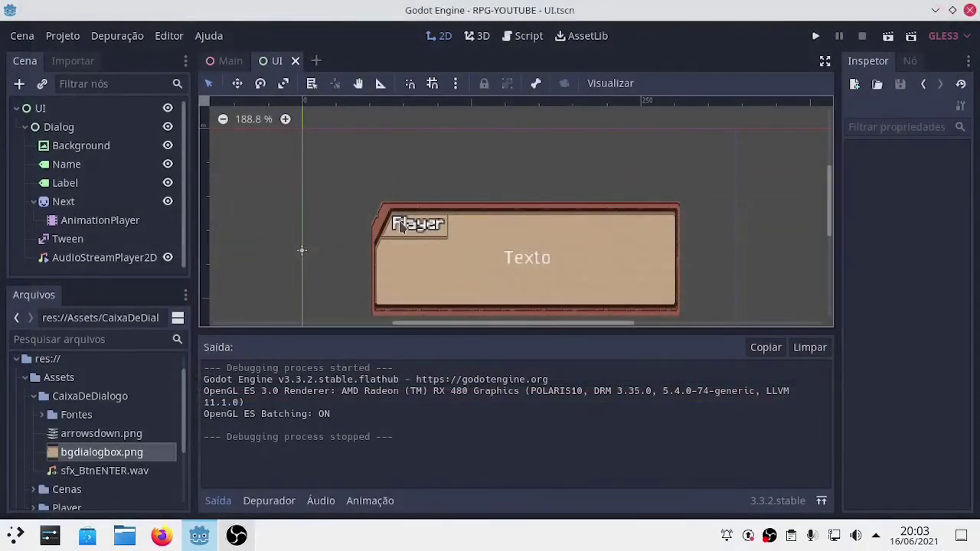
pyautogui.click(398, 224)
# Widen the Player tag's box and nudge it up and left
pyautogui.click(66, 166)
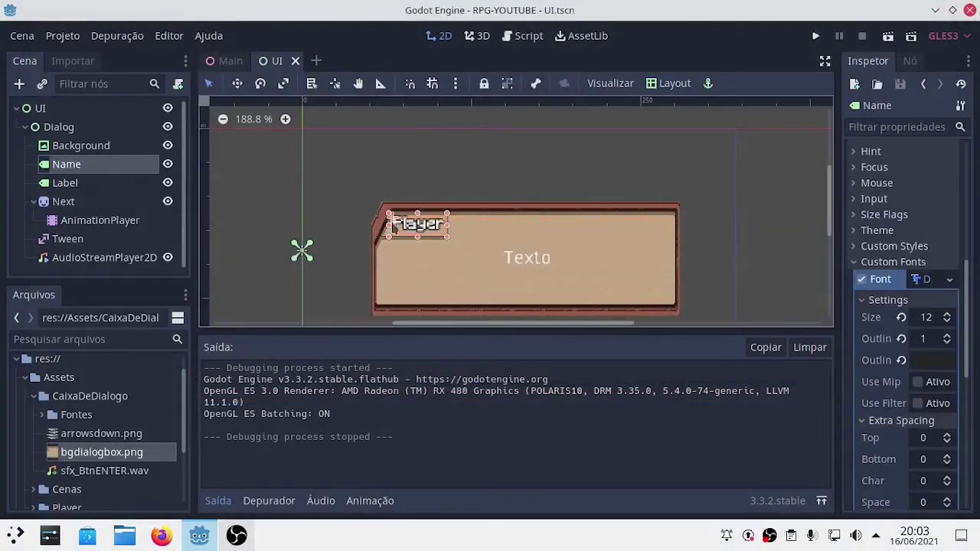
pyautogui.moveTo(392, 223); pyautogui.dragTo(392, 225)
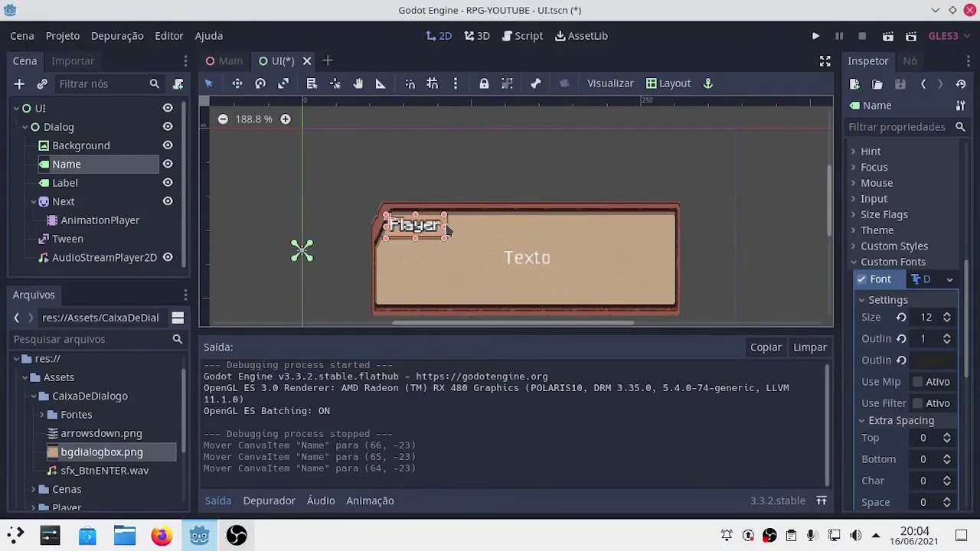
pyautogui.moveTo(448, 233); pyautogui.dragTo(454, 229)
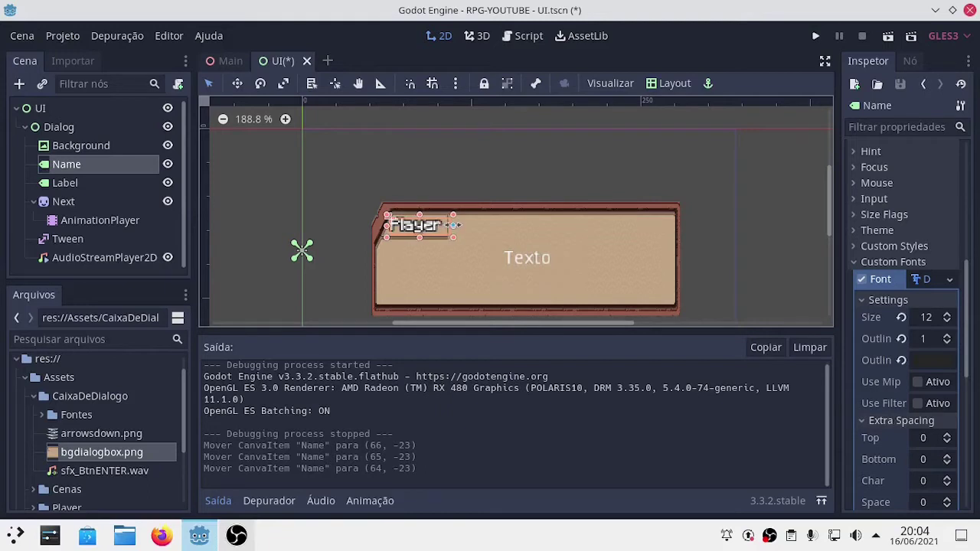
pyautogui.press('Up')
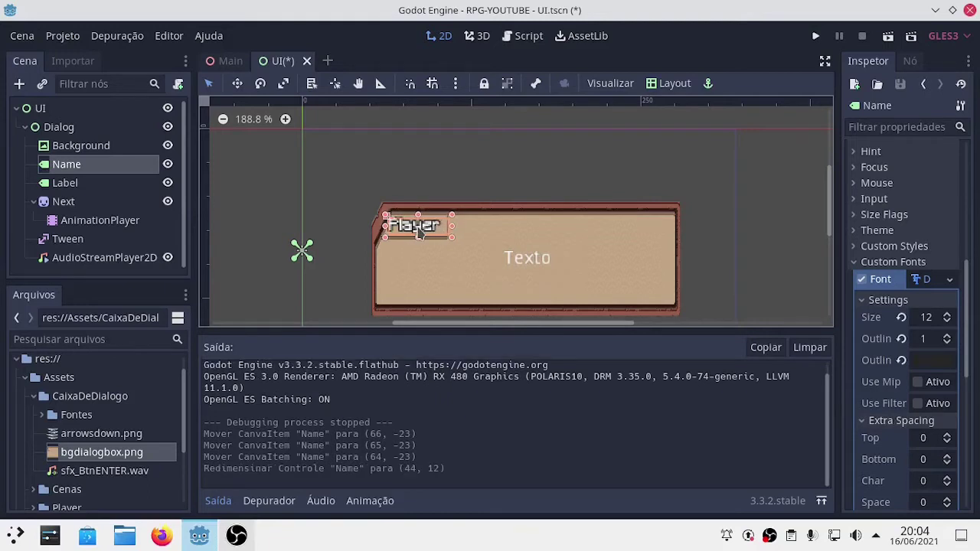
pyautogui.press('Left')
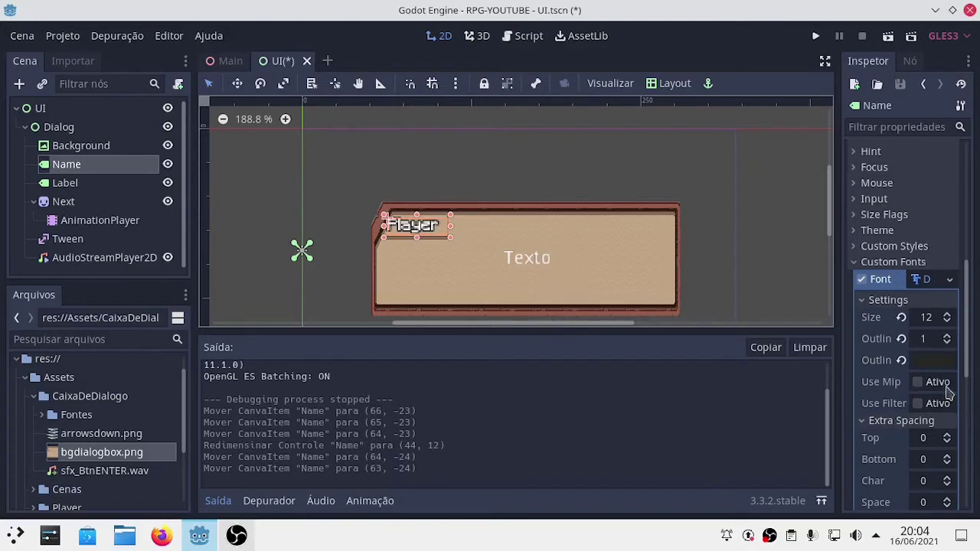
pyautogui.scroll(-3, 938, 444)
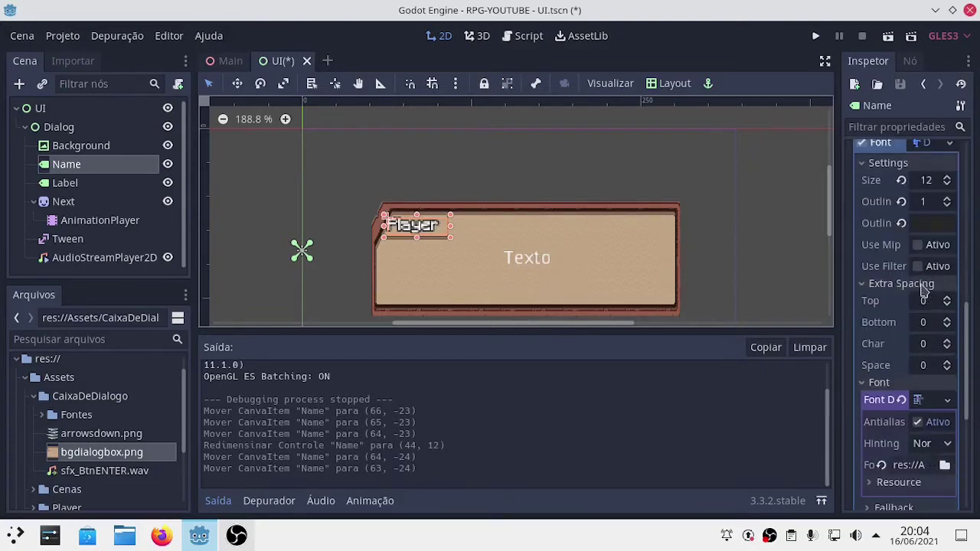
# Raise Player's character spacing to 2 and set its font size to 10
pyautogui.click(948, 341)
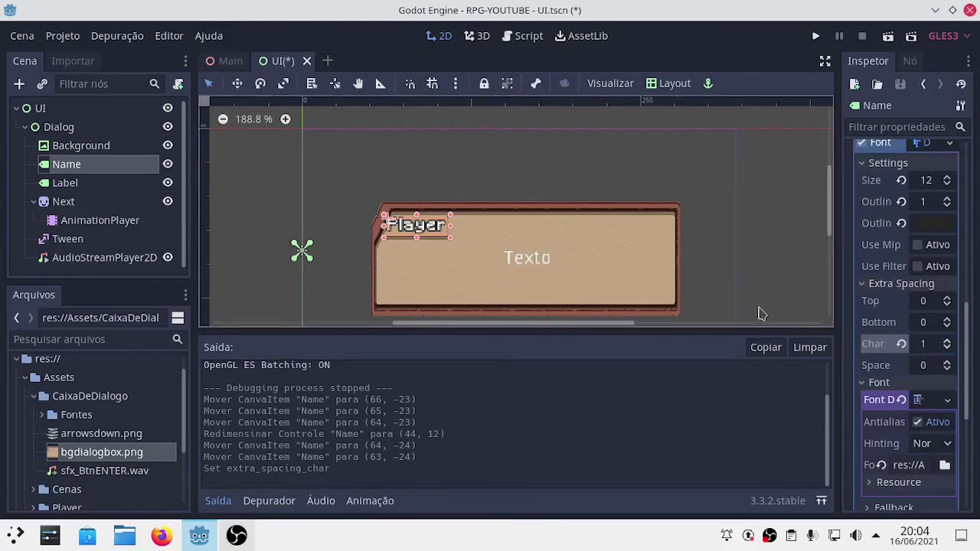
pyautogui.click(948, 341)
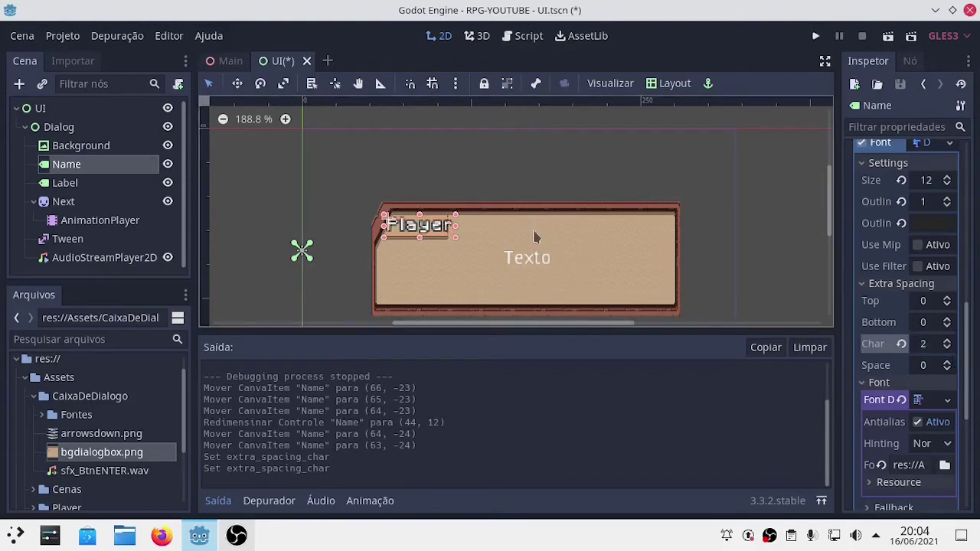
pyautogui.click(924, 180)
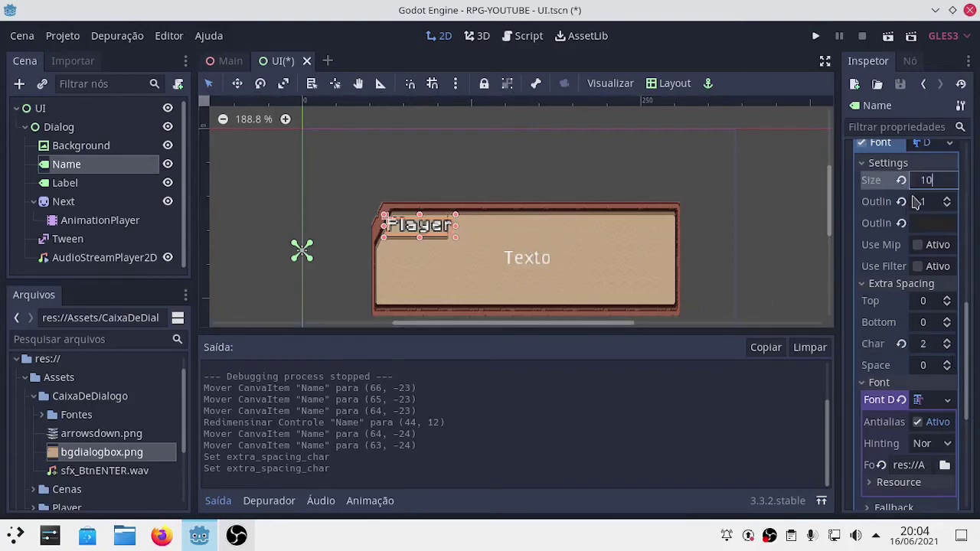
pyautogui.press('Return')
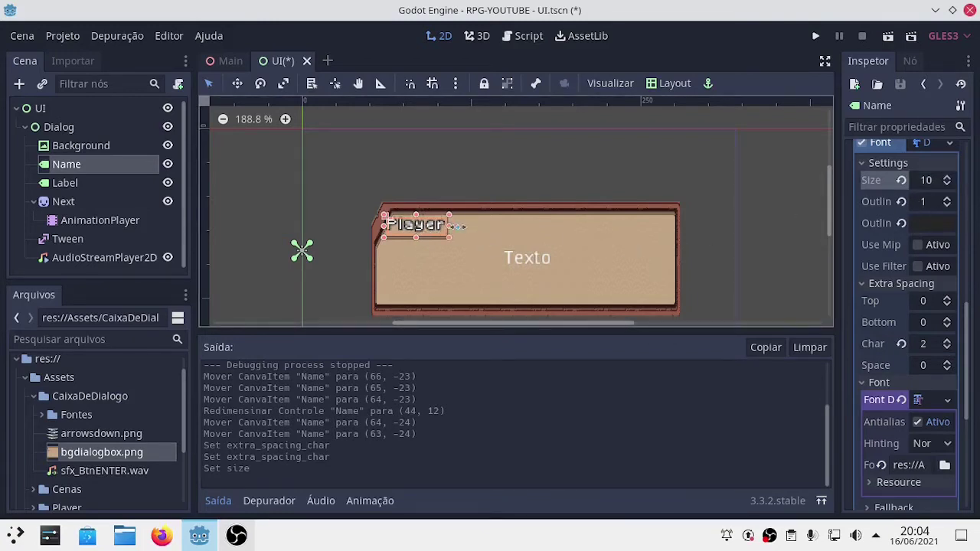
# Narrow the Player label box and lower its font size to 9
pyautogui.moveTo(456, 226); pyautogui.dragTo(450, 226)
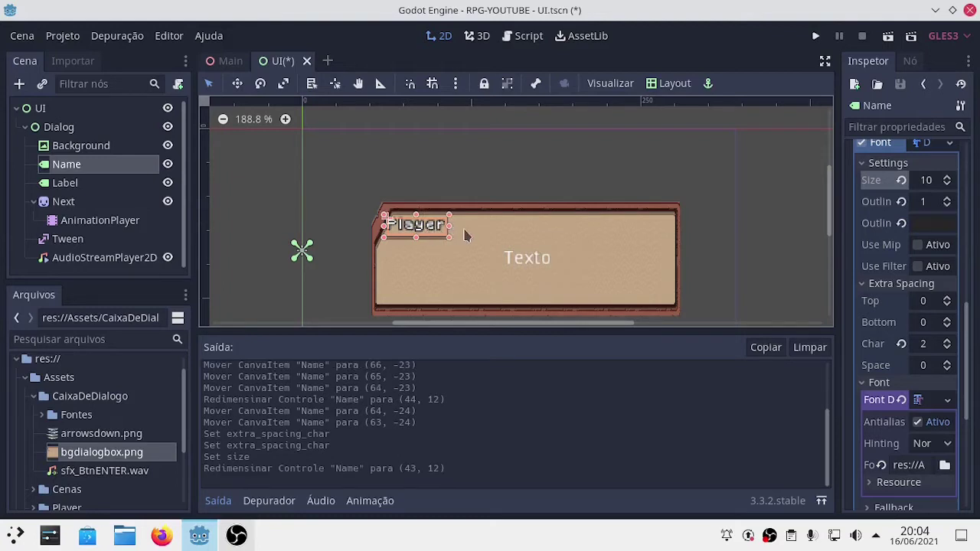
pyautogui.press('Right')
pyautogui.press('Right')
pyautogui.press('Left')
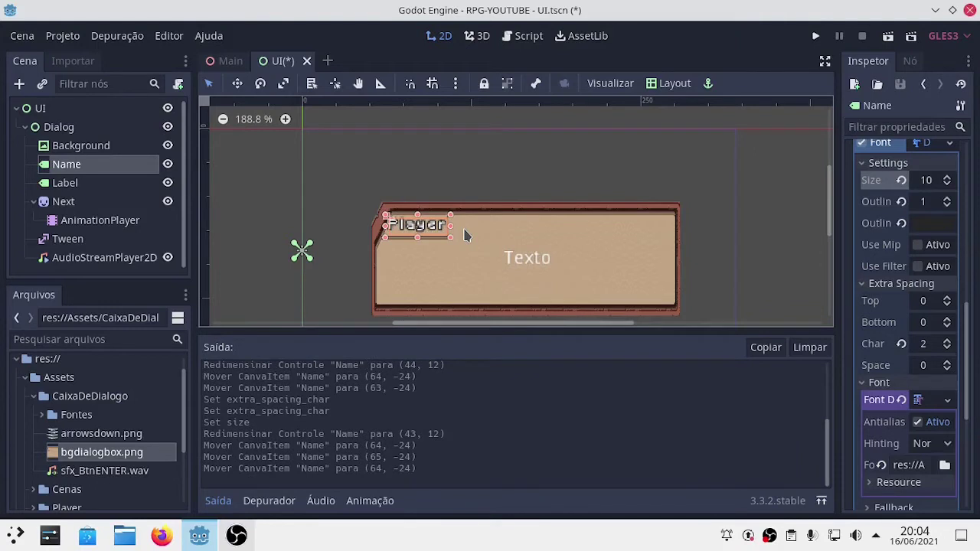
pyautogui.click(924, 181)
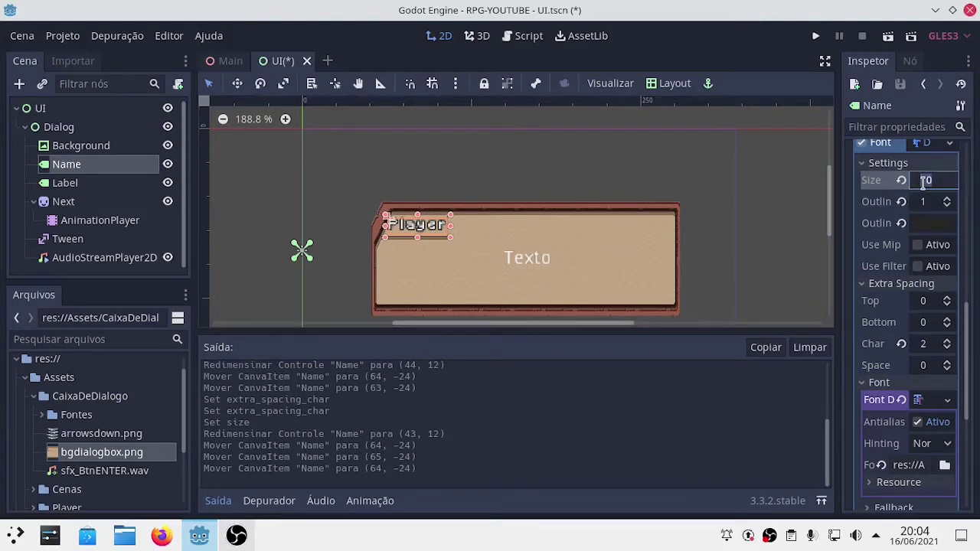
pyautogui.write('8')
pyautogui.press('Return')
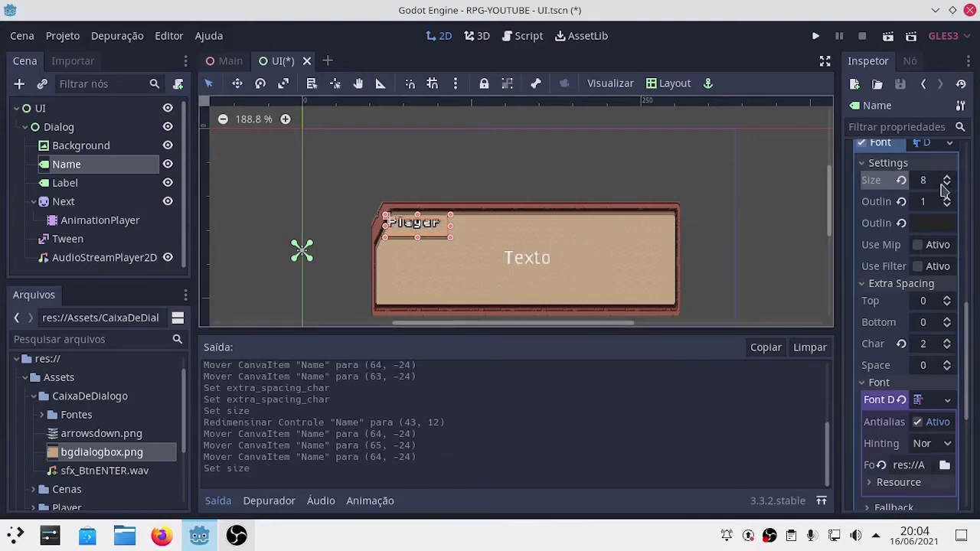
pyautogui.click(939, 187)
pyautogui.write('9')
pyautogui.press('Return')
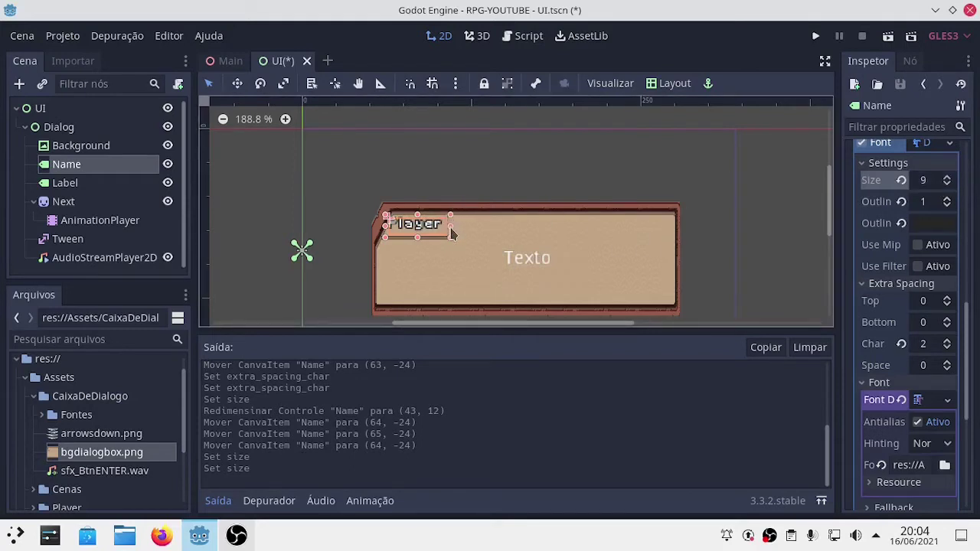
# Shrink the Player label box to 40×10 and nudge it to position (66, -23)
pyautogui.moveTo(451, 233); pyautogui.dragTo(419, 233)
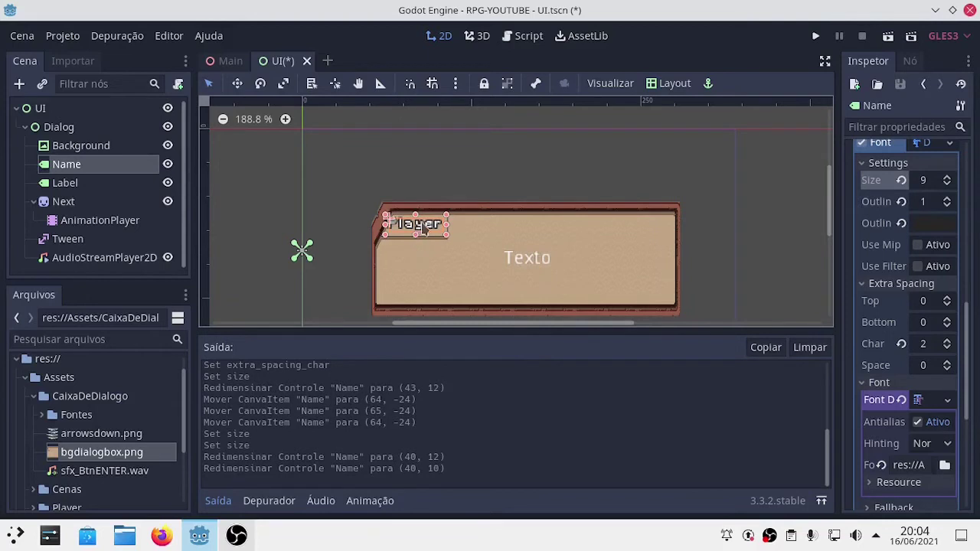
pyautogui.press('Down')
pyautogui.press('Right')
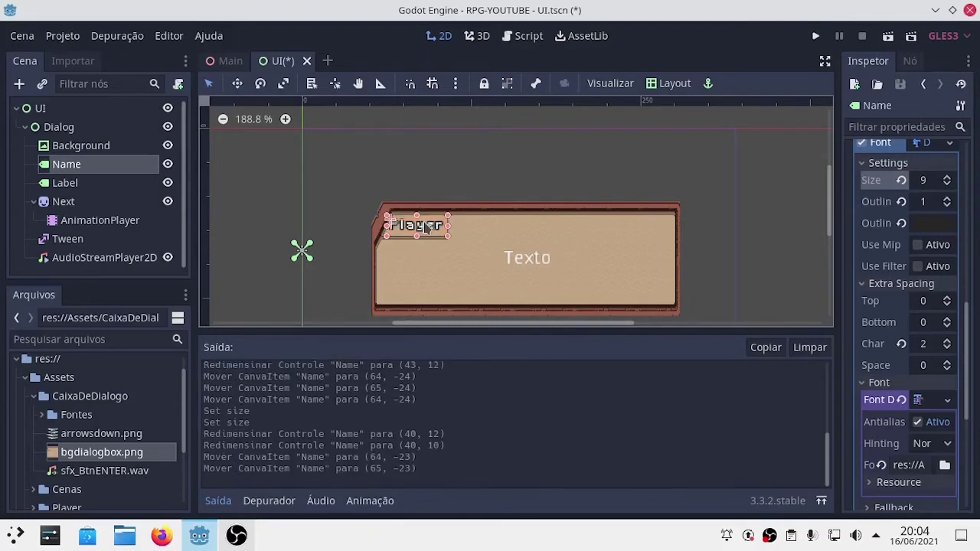
pyautogui.press('Right')
pyautogui.press('Right')
pyautogui.press('Left')
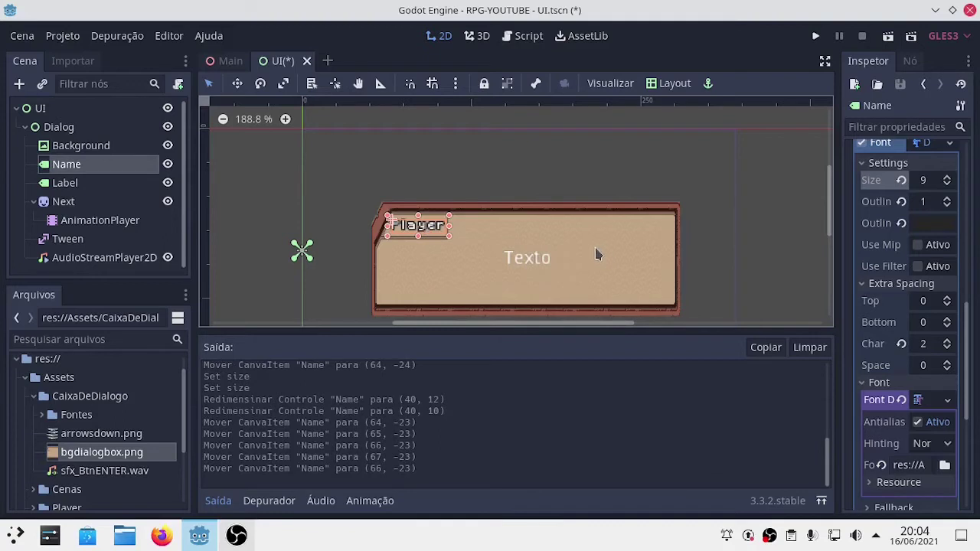
pyautogui.scroll(-3, 630, 222)
pyautogui.scroll(2, 632, 228)
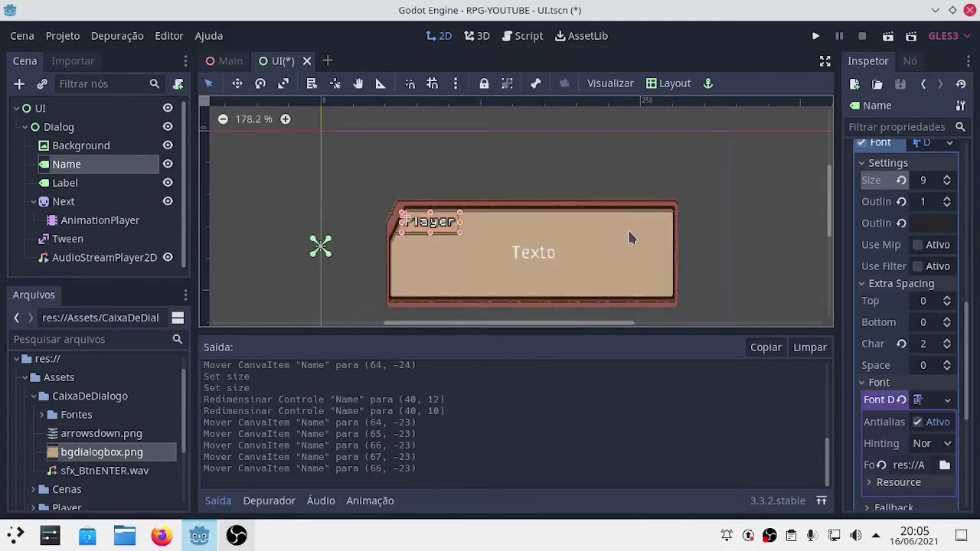
# Run the UI scene from its root node with F6, maximize the game window, then close it
pyautogui.click(633, 187)
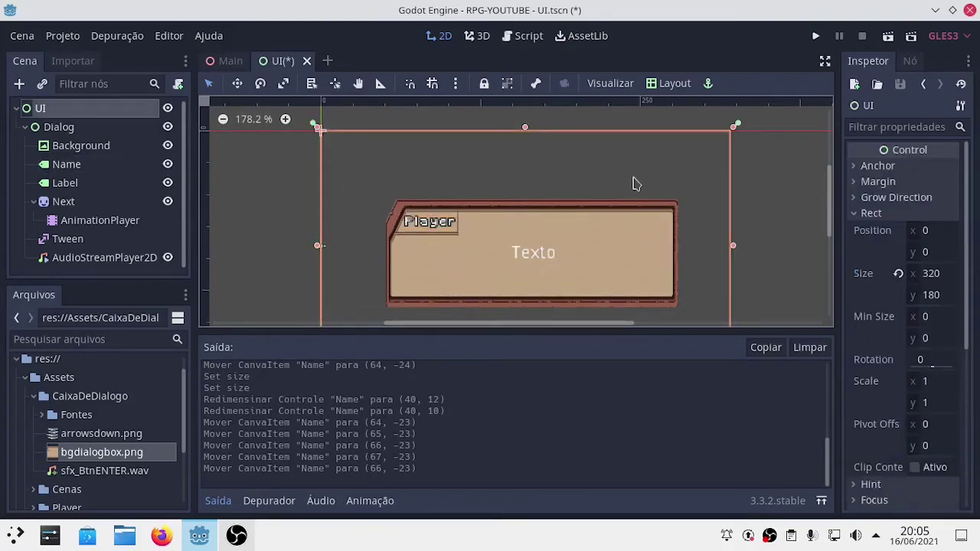
pyautogui.press('F6')
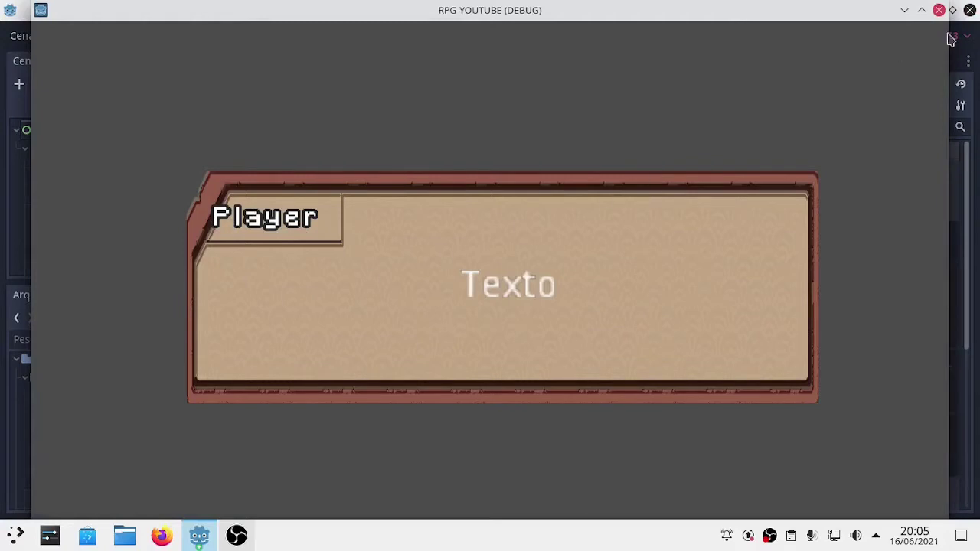
pyautogui.click(922, 11)
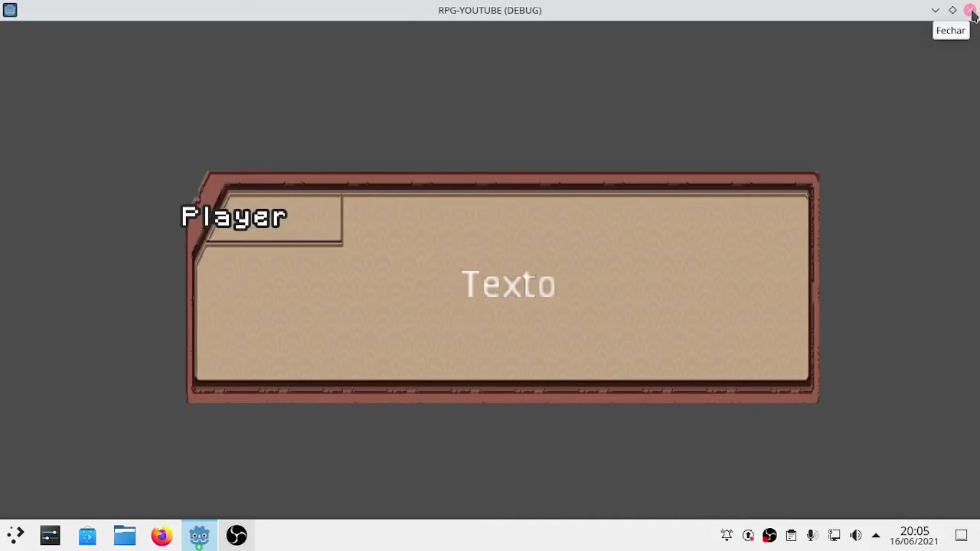
pyautogui.click(970, 14)
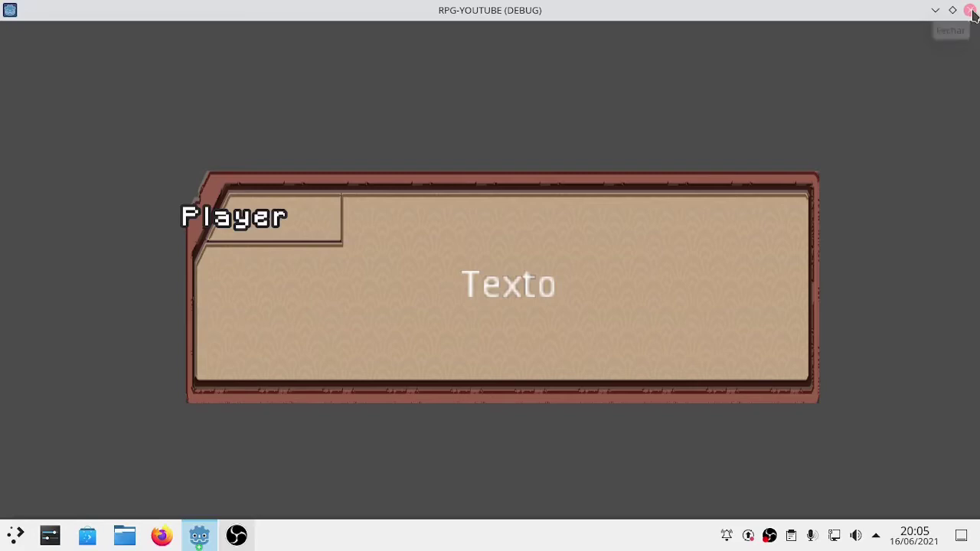
# Set the Name label's Align and Valign both to Center
pyautogui.click(411, 221)
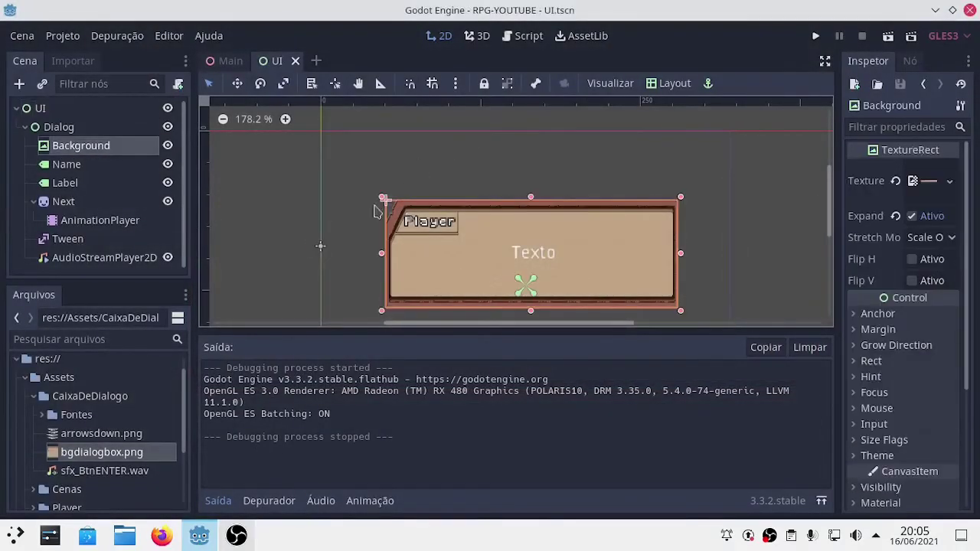
pyautogui.click(66, 164)
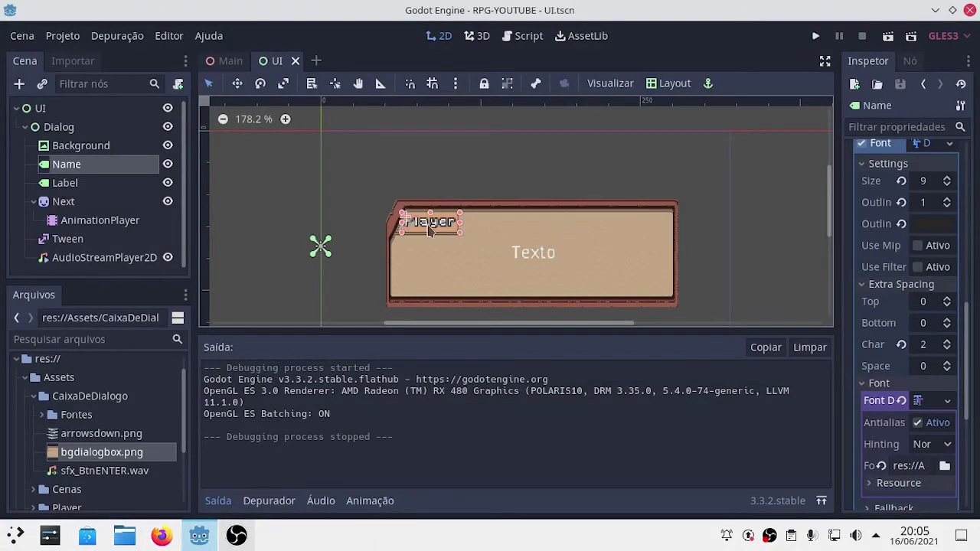
pyautogui.scroll(10, 922, 439)
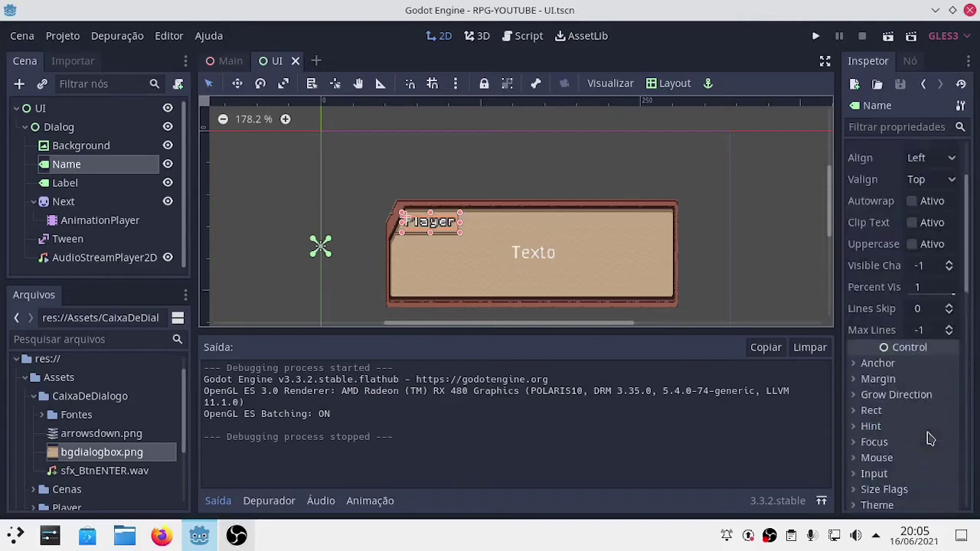
pyautogui.scroll(3, 926, 438)
pyautogui.click(926, 263)
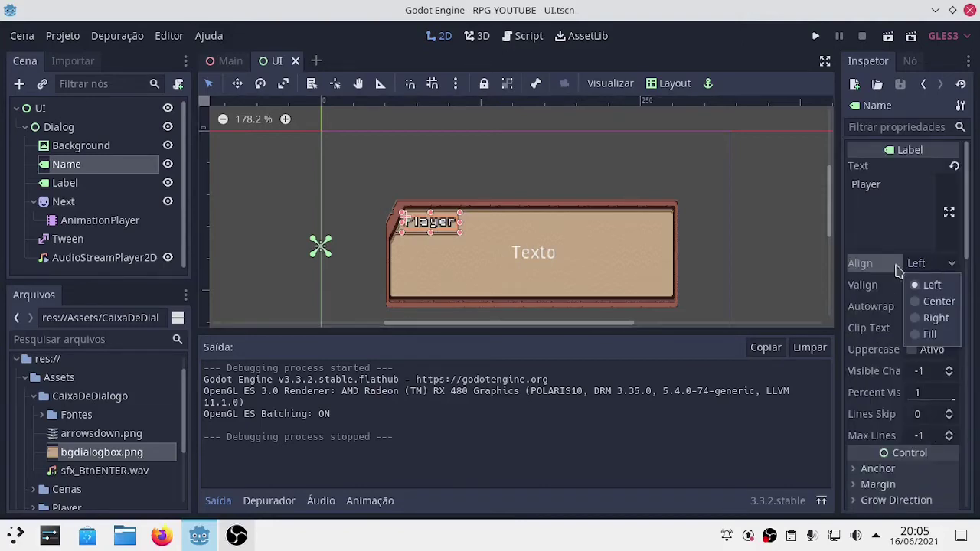
pyautogui.click(935, 303)
pyautogui.click(939, 285)
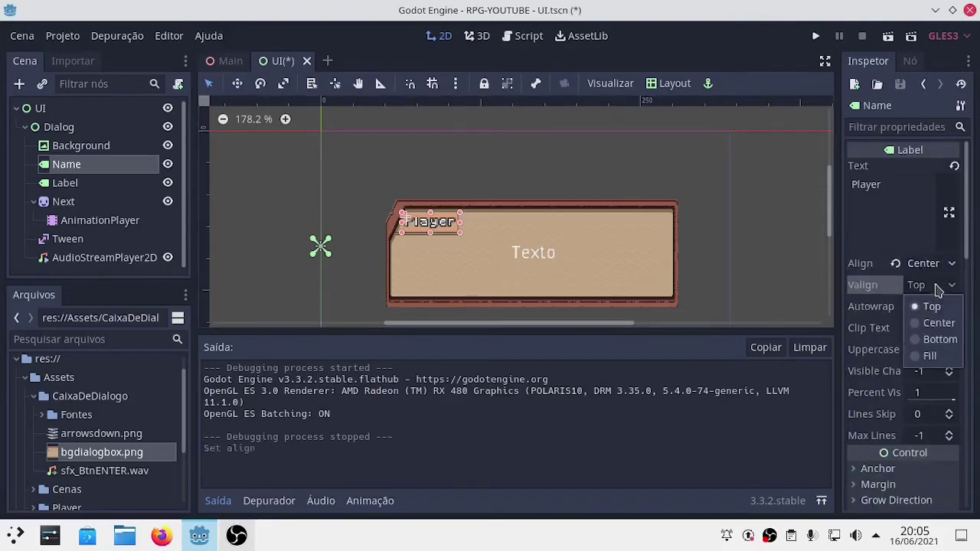
pyautogui.click(929, 321)
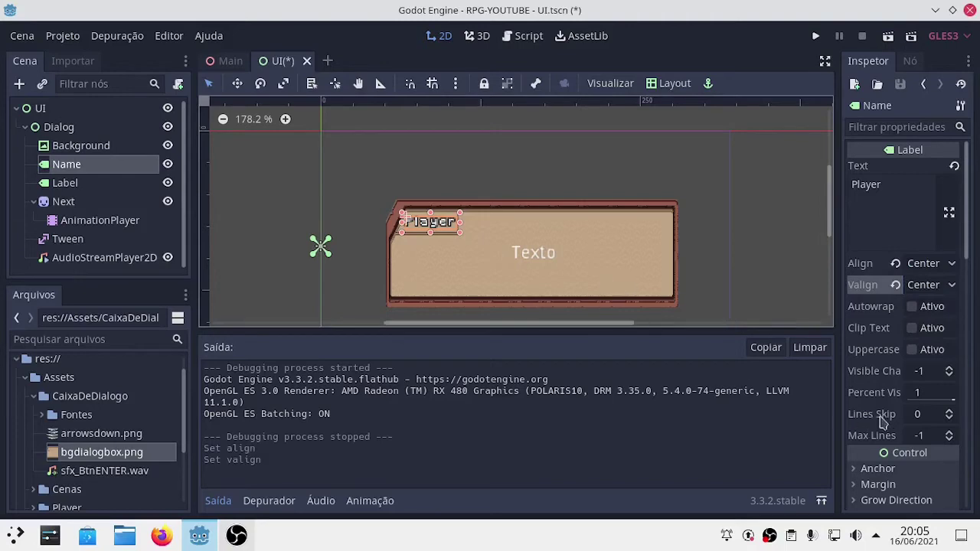
pyautogui.scroll(-3, 903, 397)
# In the Name label's Rect properties, reset Pivot Offset x to 0 and leave Clip Content off
pyautogui.scroll(-3, 868, 368)
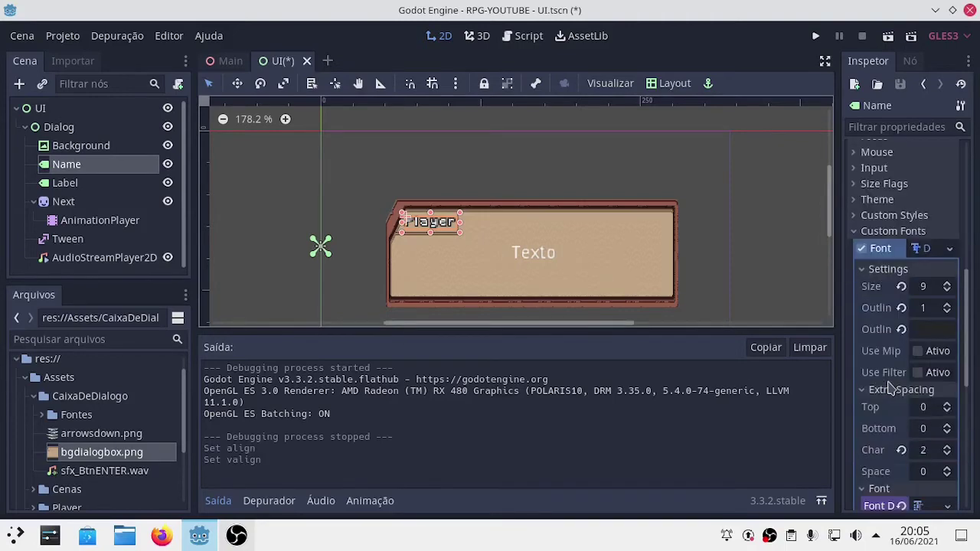
pyautogui.scroll(-3, 881, 385)
pyautogui.scroll(-2, 906, 409)
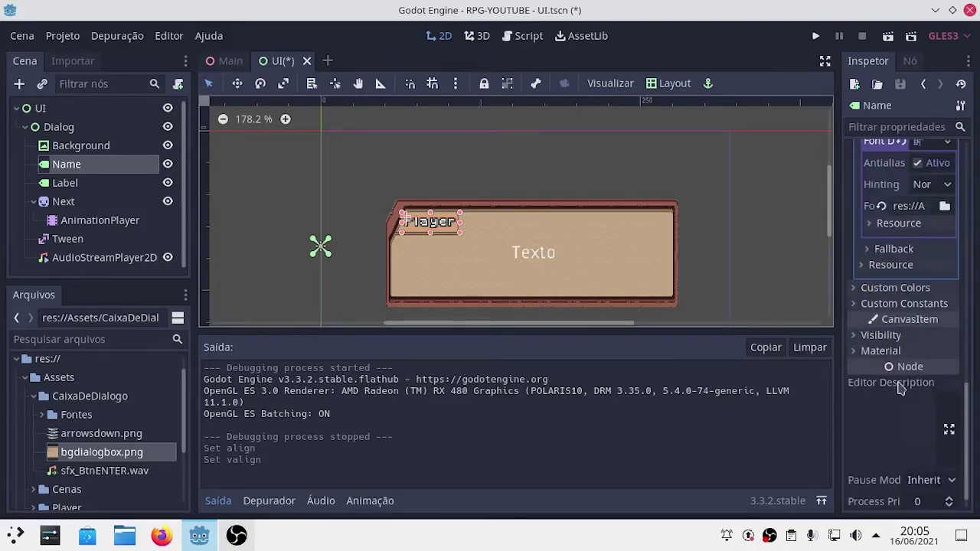
pyautogui.scroll(2, 903, 398)
pyautogui.scroll(3, 896, 384)
pyautogui.scroll(1, 896, 383)
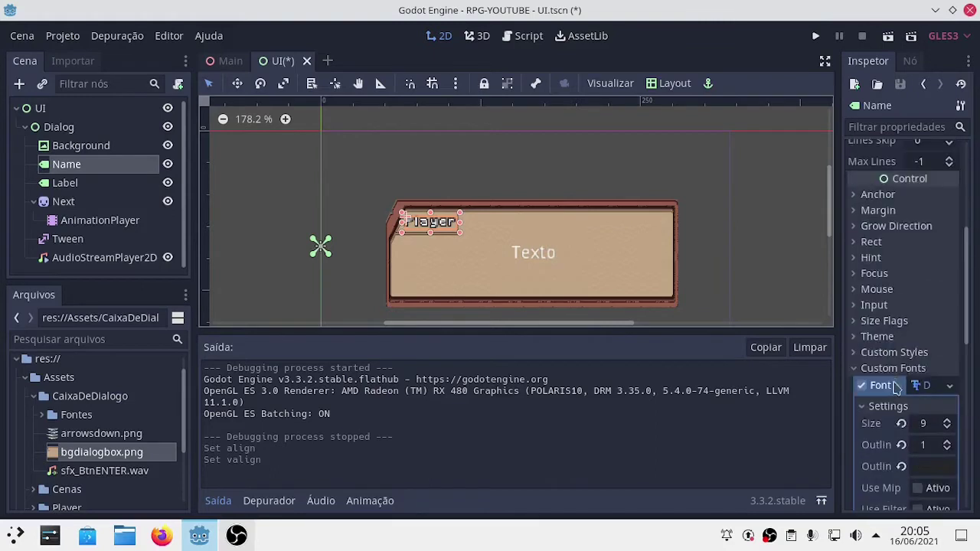
pyautogui.click(873, 243)
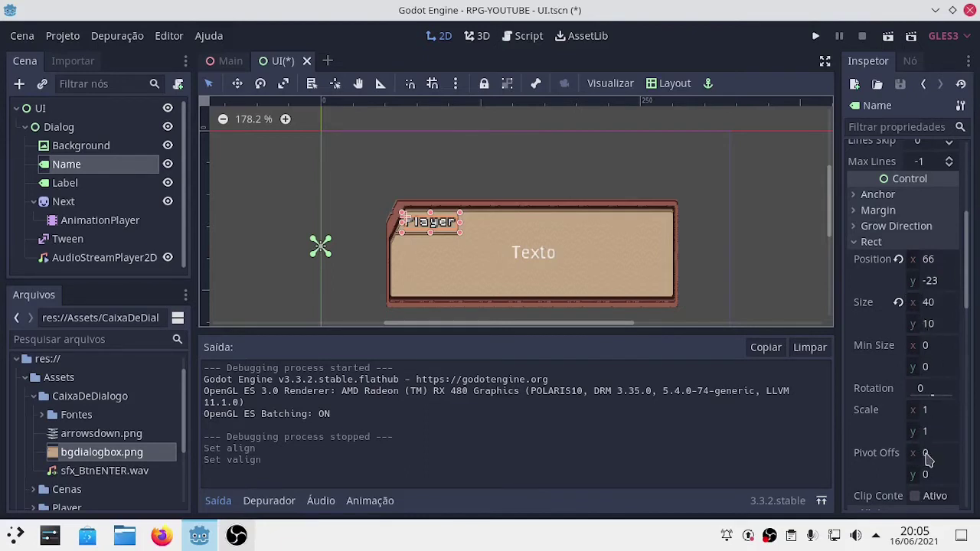
pyautogui.moveTo(926, 458); pyautogui.dragTo(928, 457)
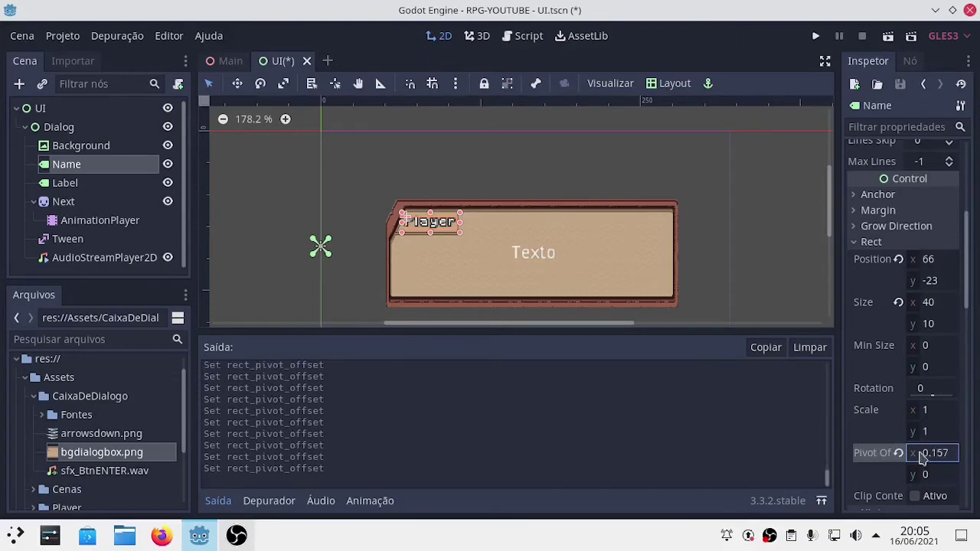
pyautogui.click(927, 457)
pyautogui.write('0')
pyautogui.click(917, 499)
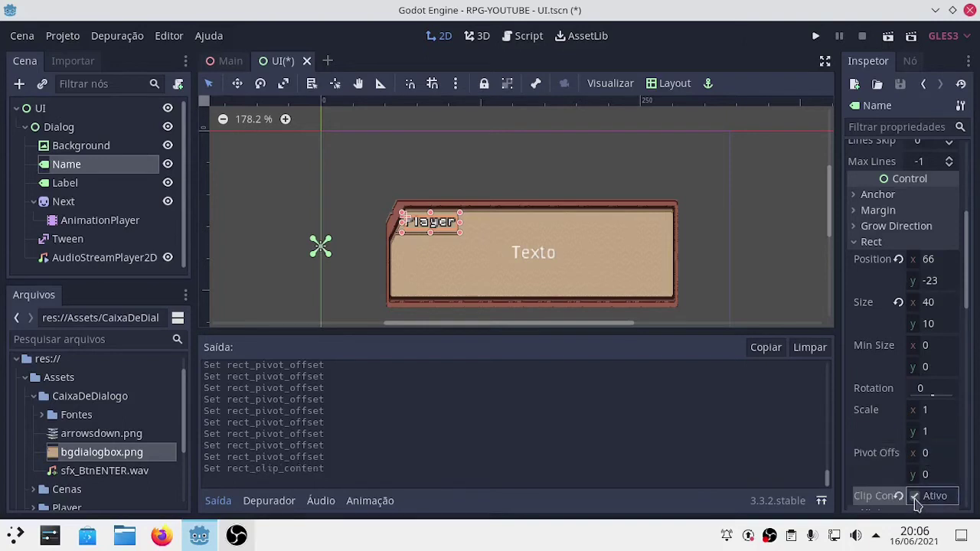
pyautogui.click(917, 499)
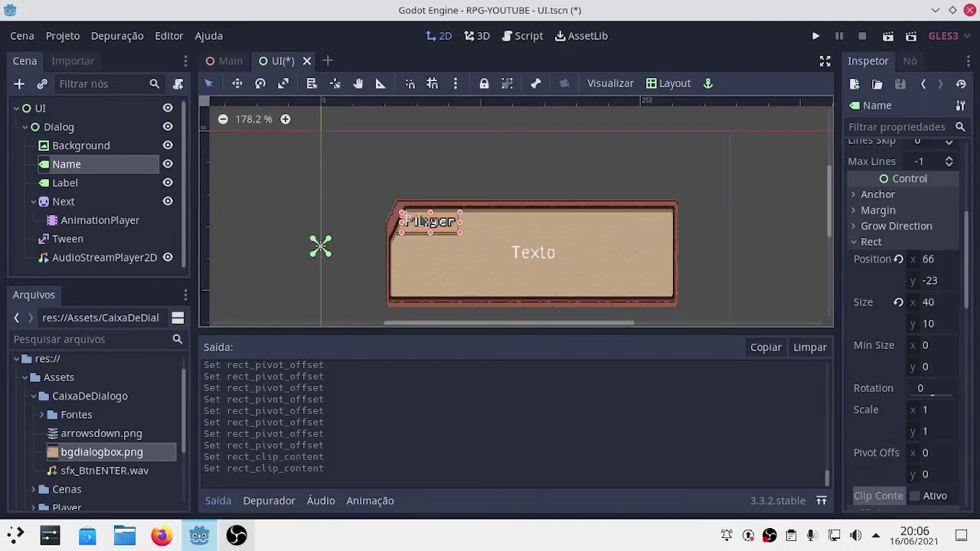
# Nudge Texto slightly, move the Player tag to (68, -23), and run the scene with F6
pyautogui.click(428, 223)
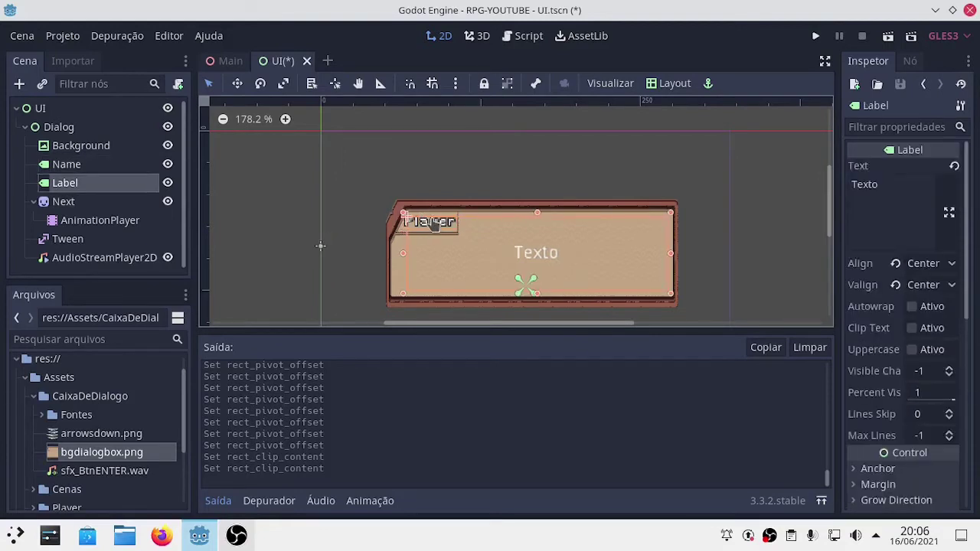
pyautogui.moveTo(432, 222); pyautogui.dragTo(427, 222)
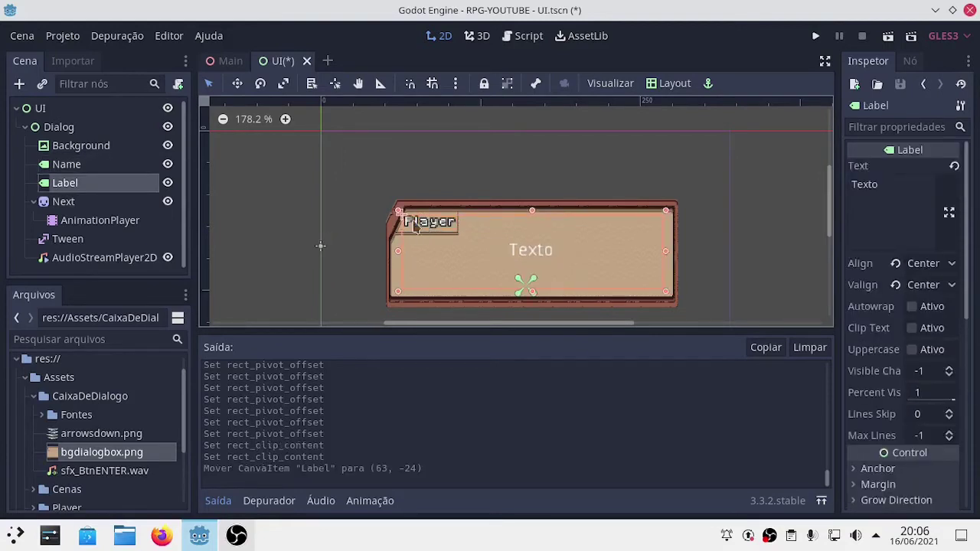
pyautogui.click(74, 166)
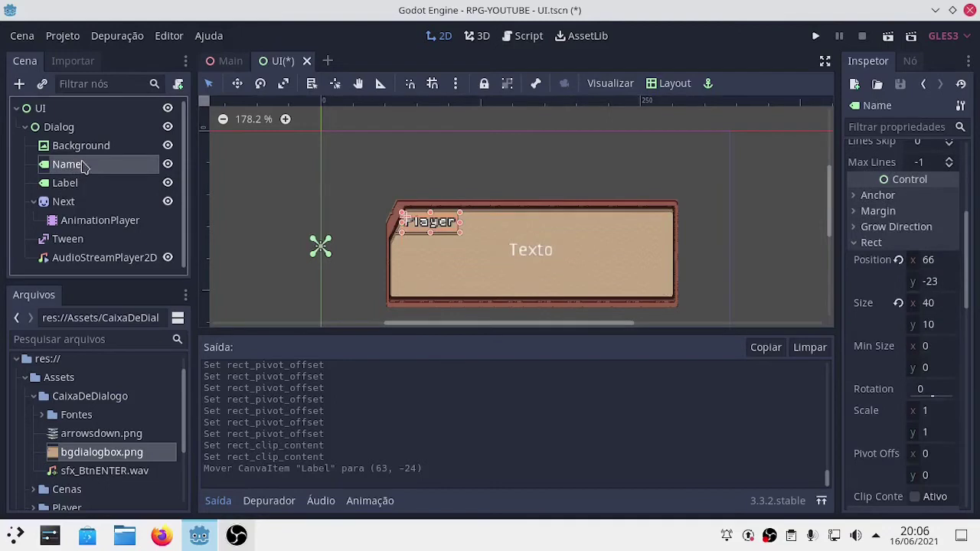
pyautogui.press('Right')
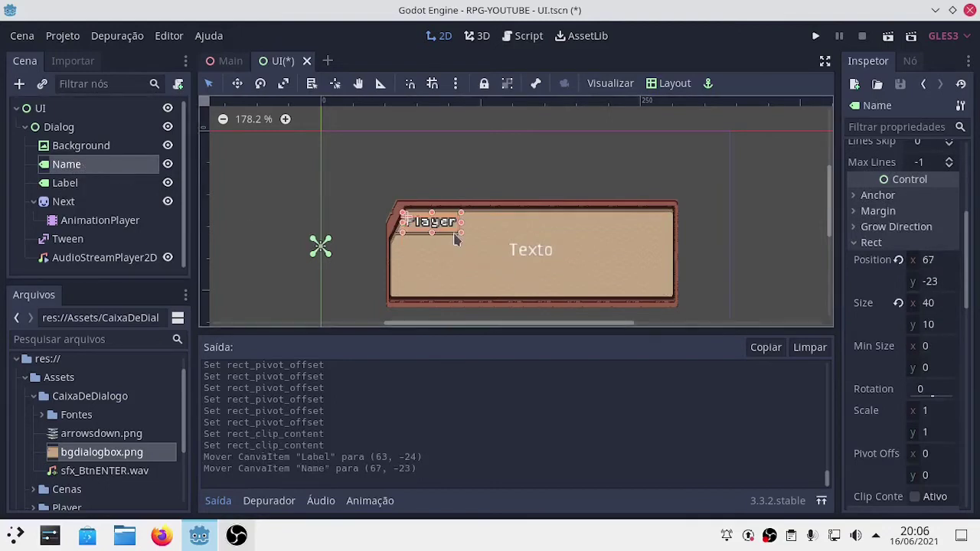
pyautogui.press('Up')
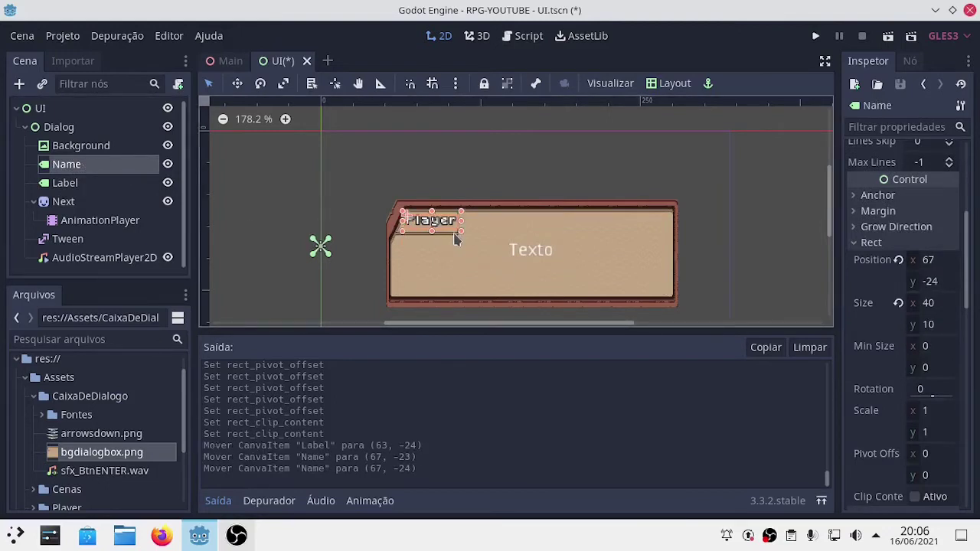
pyautogui.press('Down')
pyautogui.press('Right')
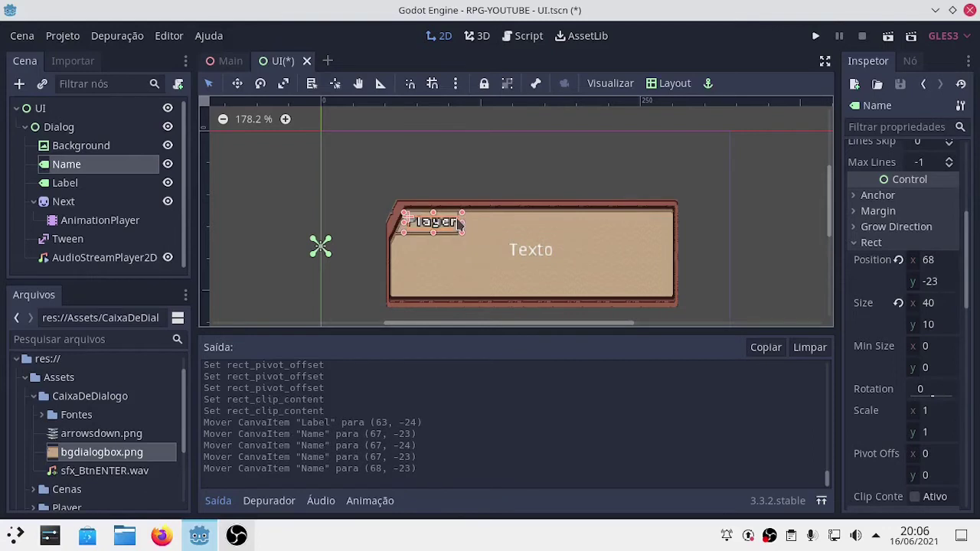
pyautogui.press('F6')
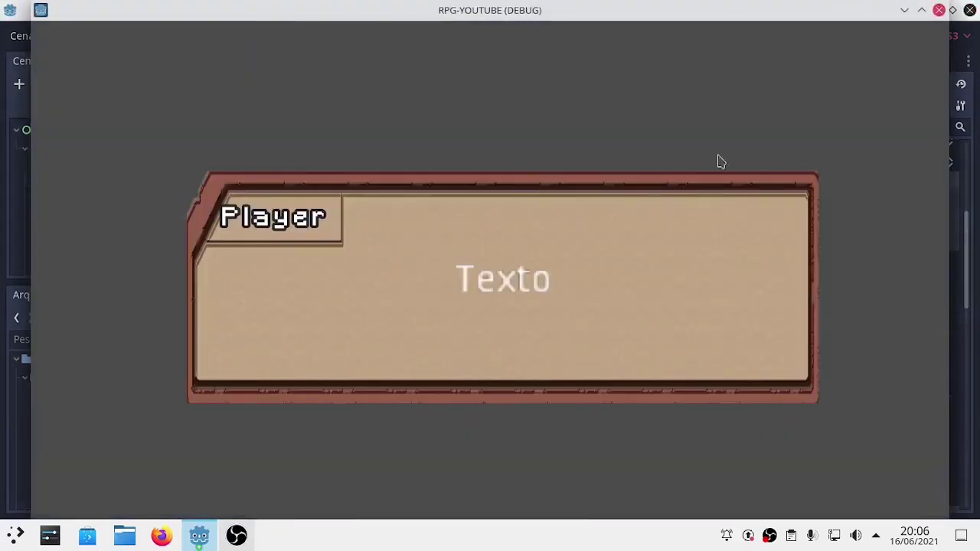
# Maximize and close the preview window, then collapse the Saída output panel
pyautogui.click(921, 10)
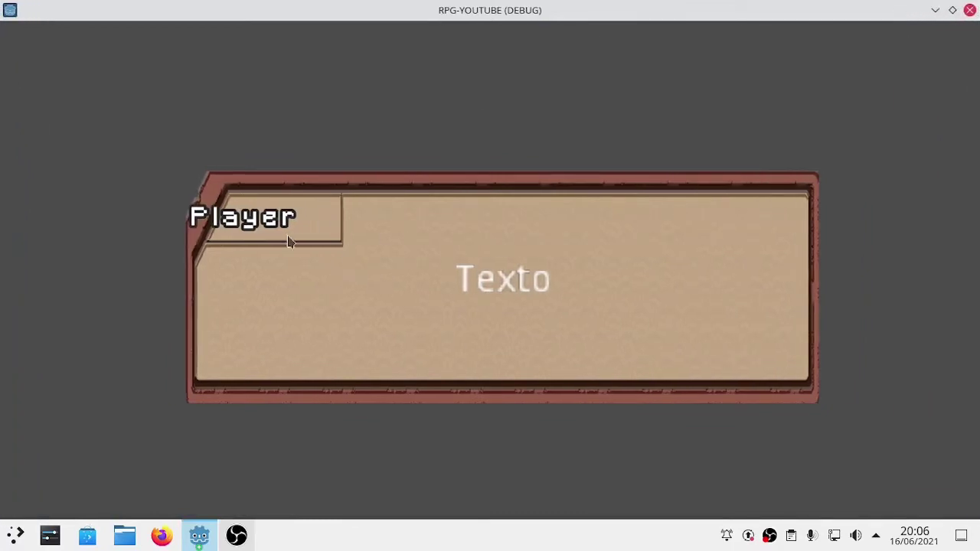
pyautogui.click(970, 10)
pyautogui.click(227, 501)
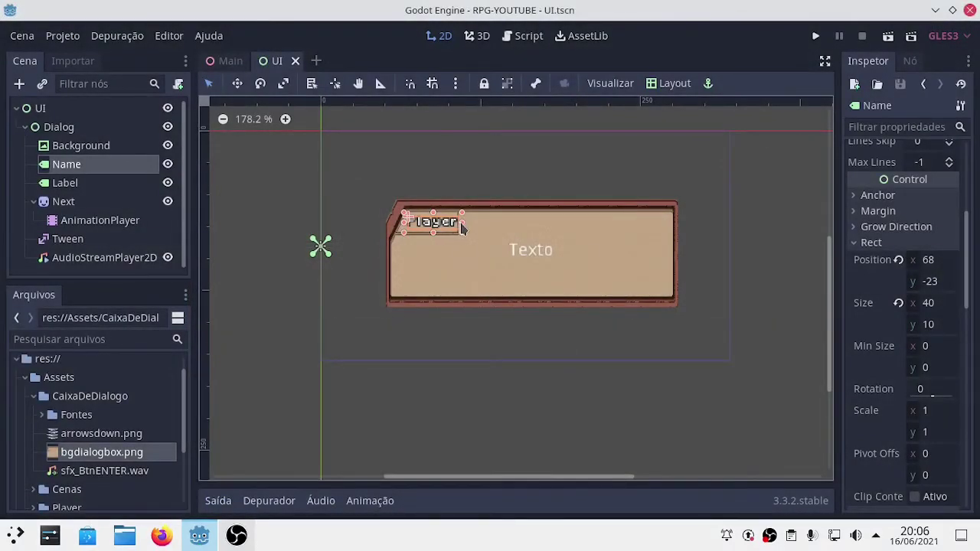
# Move the Texto label below the dialog box and shrink the Player tag back to its text width
pyautogui.moveTo(469, 223)
pyautogui.mouseDown()
pyautogui.moveTo(620, 232)
pyautogui.moveTo(602, 231)
pyautogui.mouseUp()
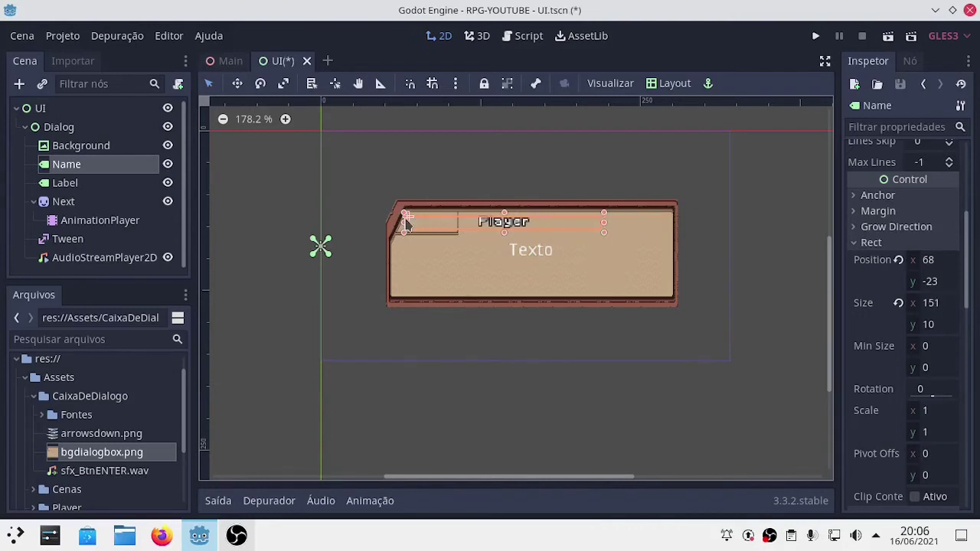
pyautogui.click(416, 227)
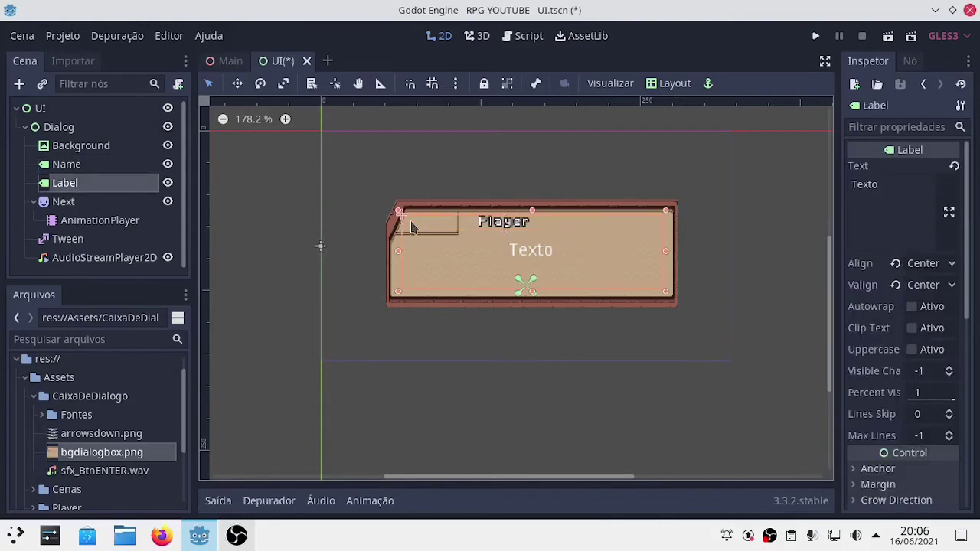
pyautogui.moveTo(560, 284); pyautogui.dragTo(598, 365)
pyautogui.click(501, 222)
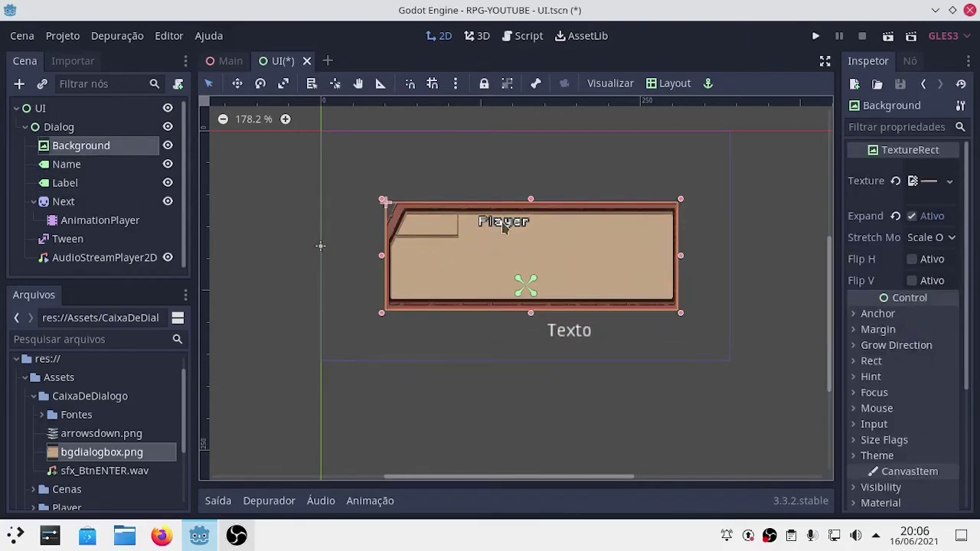
pyautogui.click(504, 227)
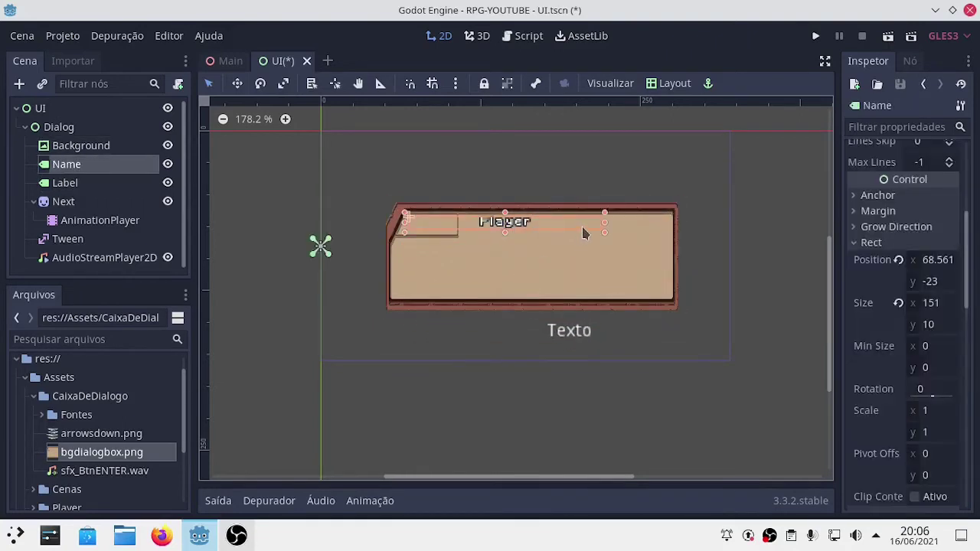
pyautogui.moveTo(605, 226); pyautogui.dragTo(462, 224)
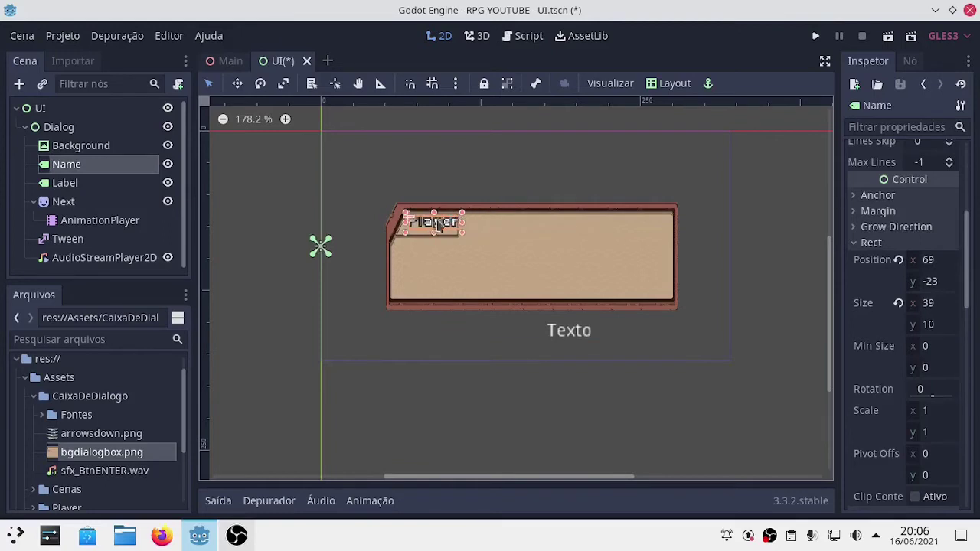
# Apply the Centro layout to the Player tag, then drag it to the box's top-left at about (66.4, -22.3)
pyautogui.click(674, 83)
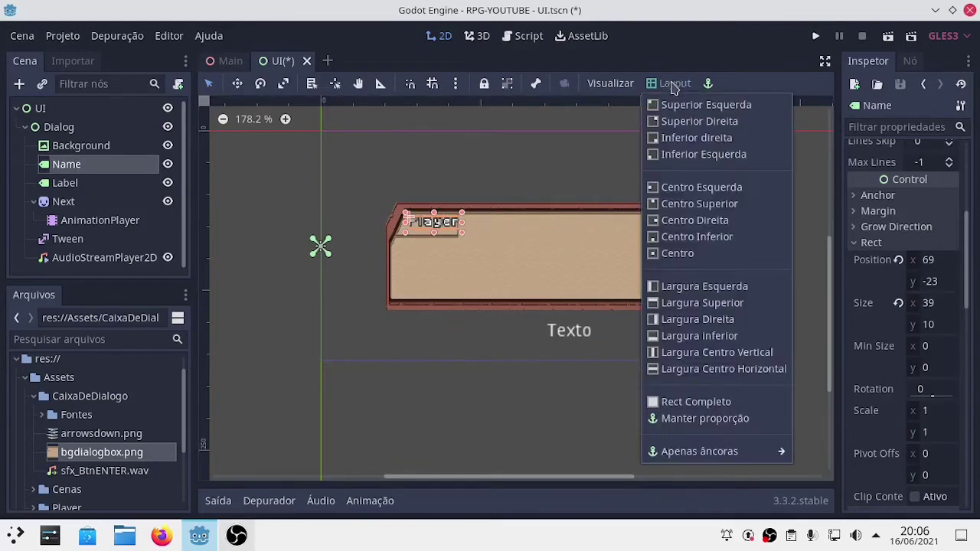
pyautogui.click(676, 254)
pyautogui.click(565, 260)
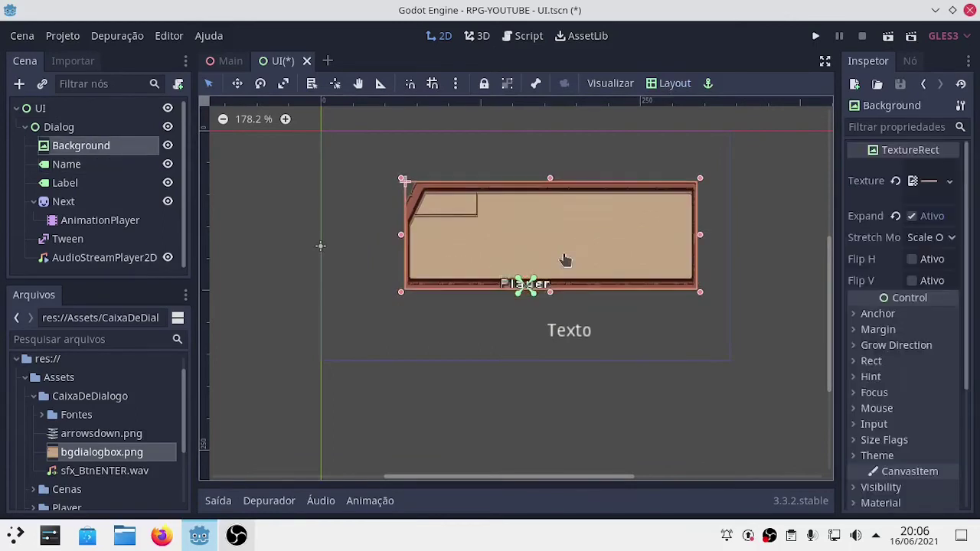
pyautogui.press('Up')
pyautogui.press('Up')
pyautogui.press('Up')
pyautogui.press('Up')
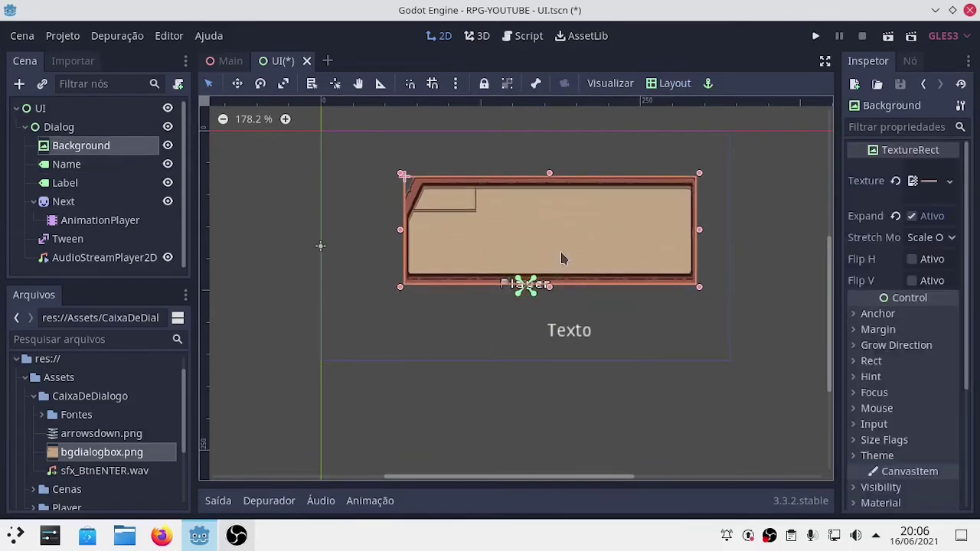
pyautogui.hotkey('ctrl', 'z')
pyautogui.click(506, 285)
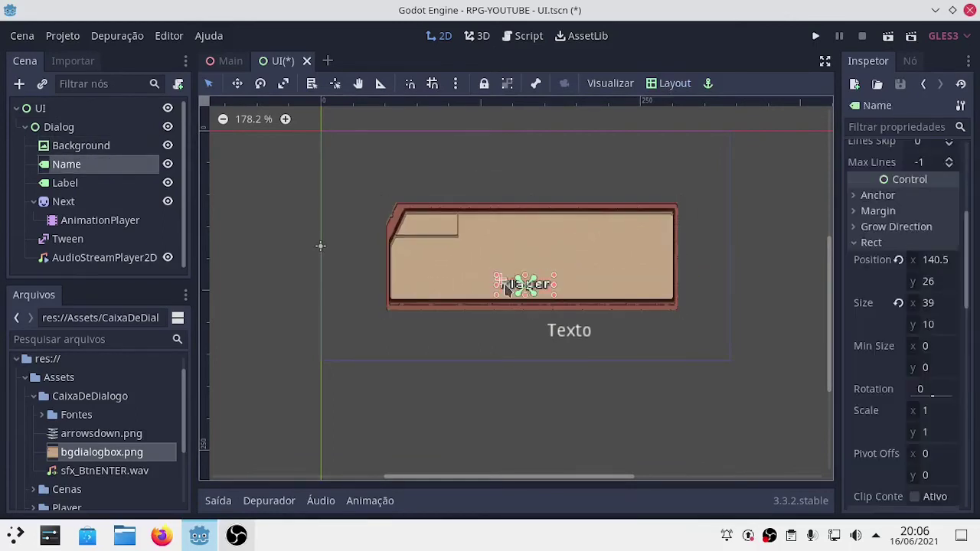
pyautogui.moveTo(507, 290); pyautogui.dragTo(411, 229)
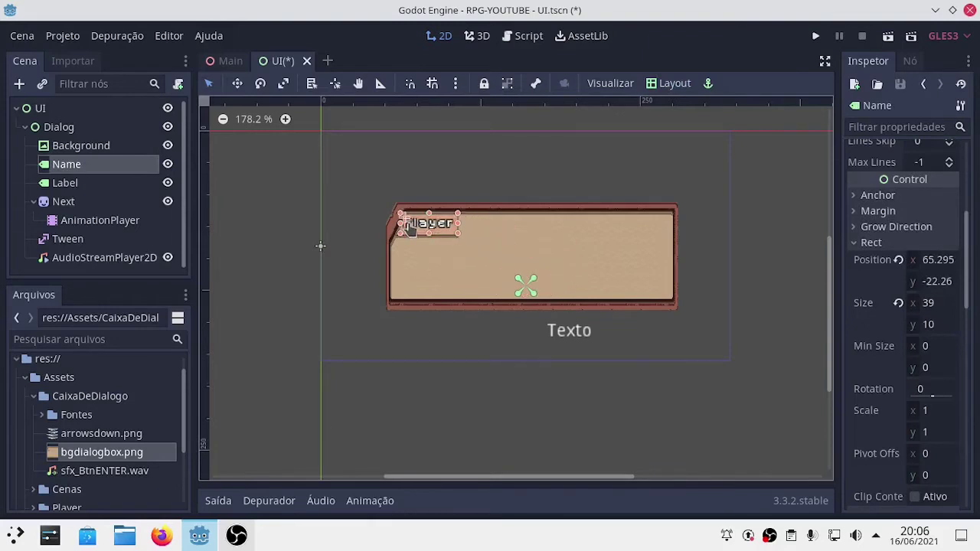
pyautogui.moveTo(411, 228); pyautogui.dragTo(412, 229)
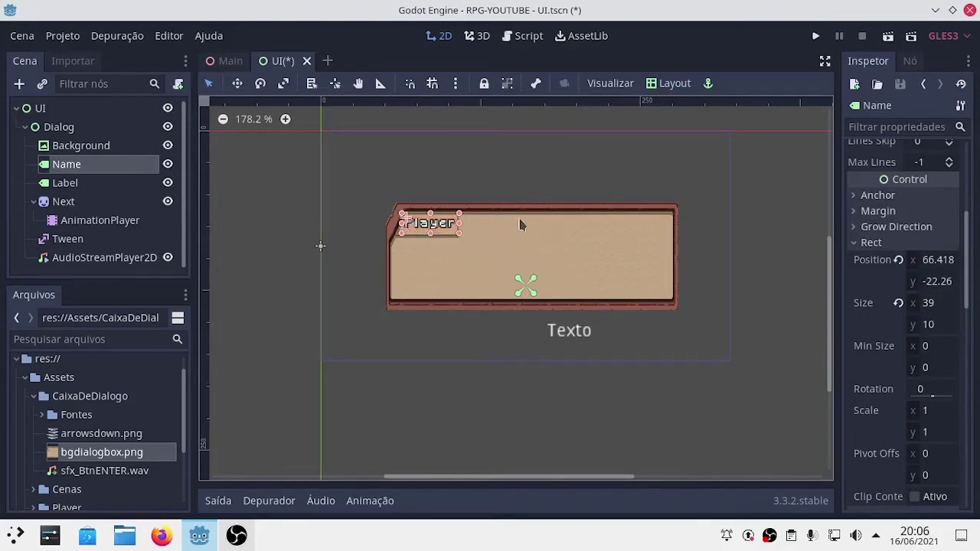
# Run the scene with F6 and maximize the debug game window
pyautogui.press('F6')
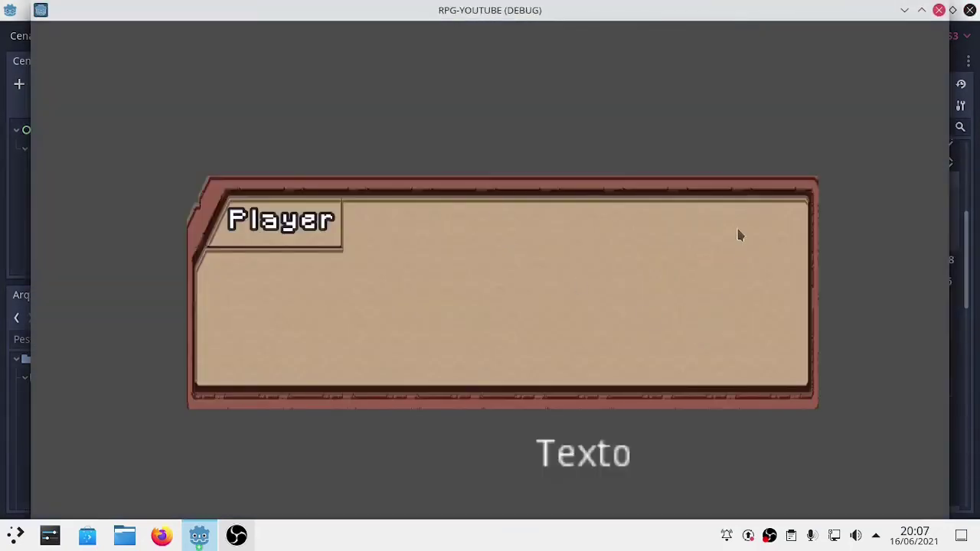
pyautogui.click(922, 9)
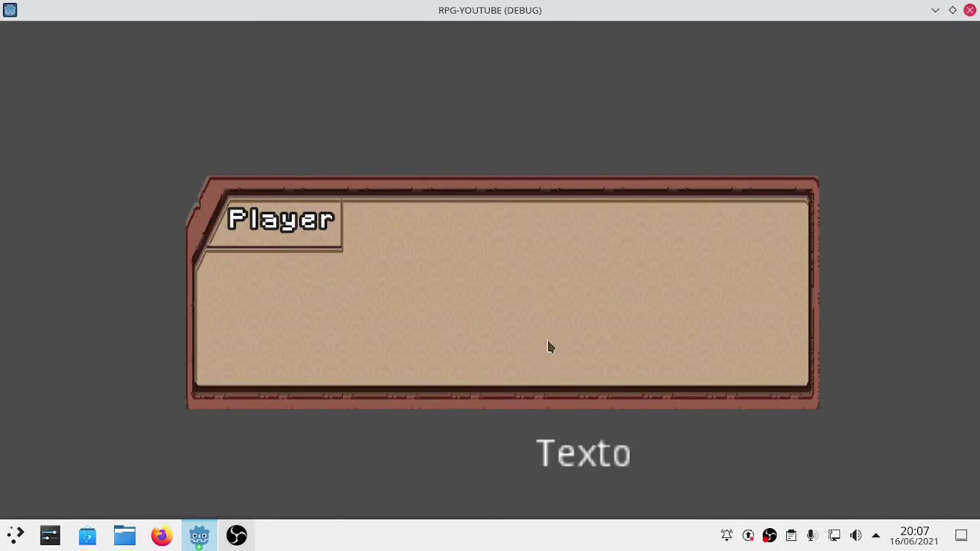
# Close the test run, centre-anchor Texto, and move it up into the dialog box at (60, -21)
pyautogui.click(970, 10)
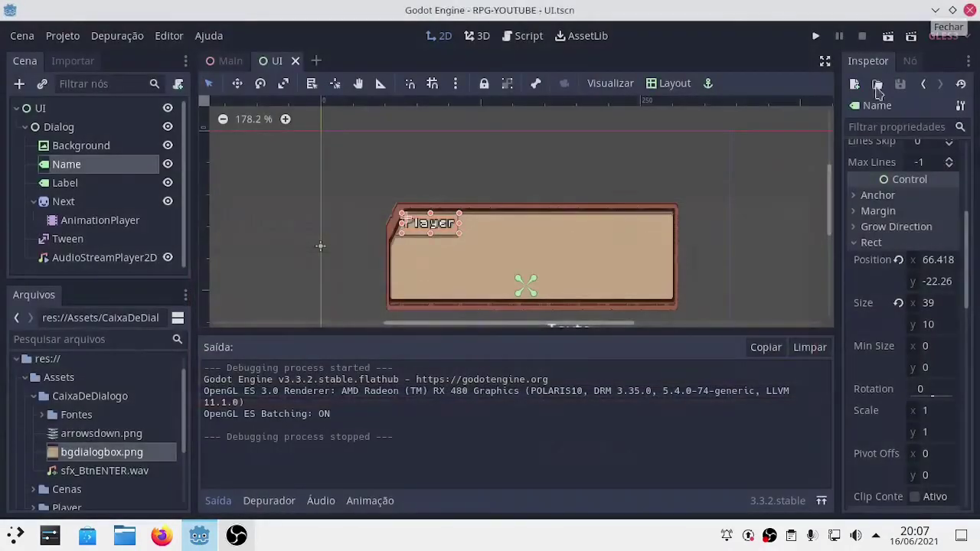
pyautogui.click(80, 184)
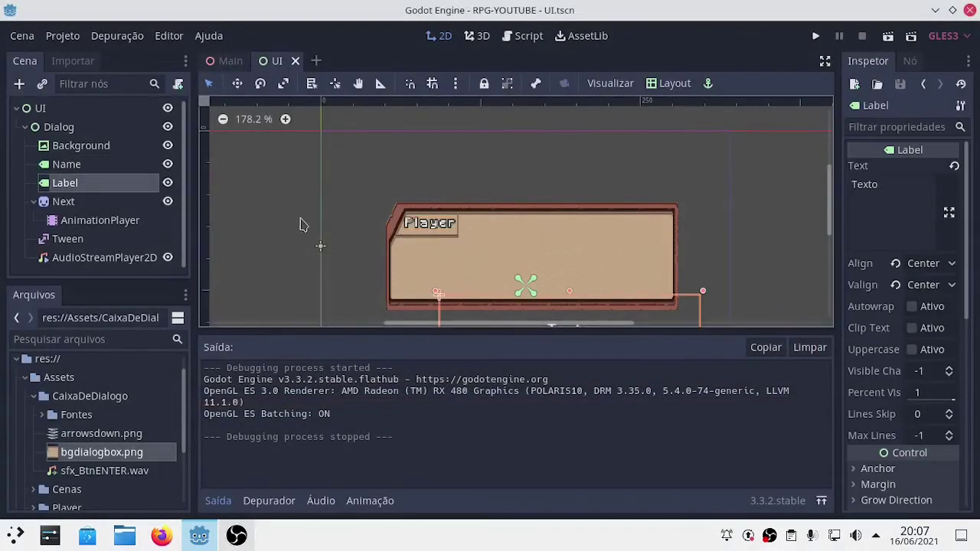
pyautogui.click(674, 85)
pyautogui.click(671, 259)
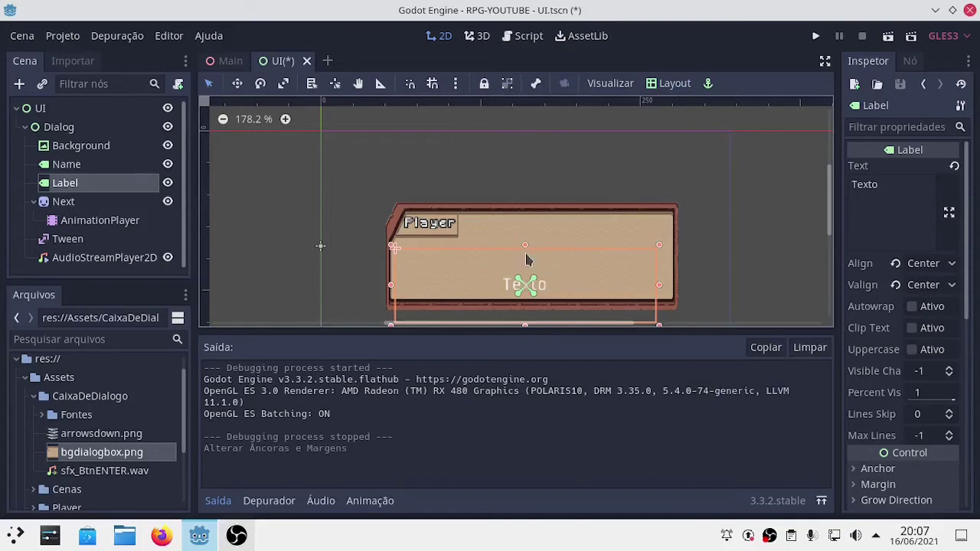
pyautogui.moveTo(526, 260); pyautogui.dragTo(531, 230)
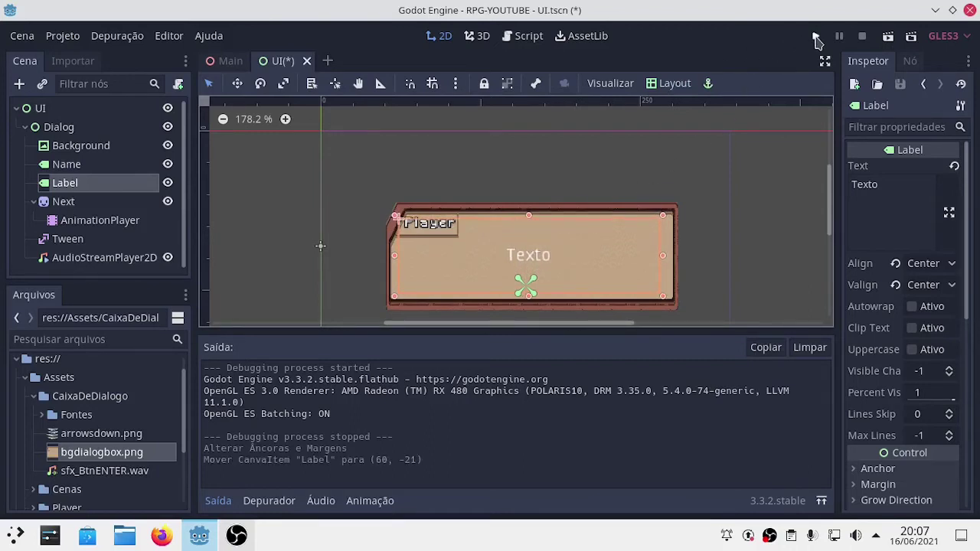
pyautogui.press('F5')
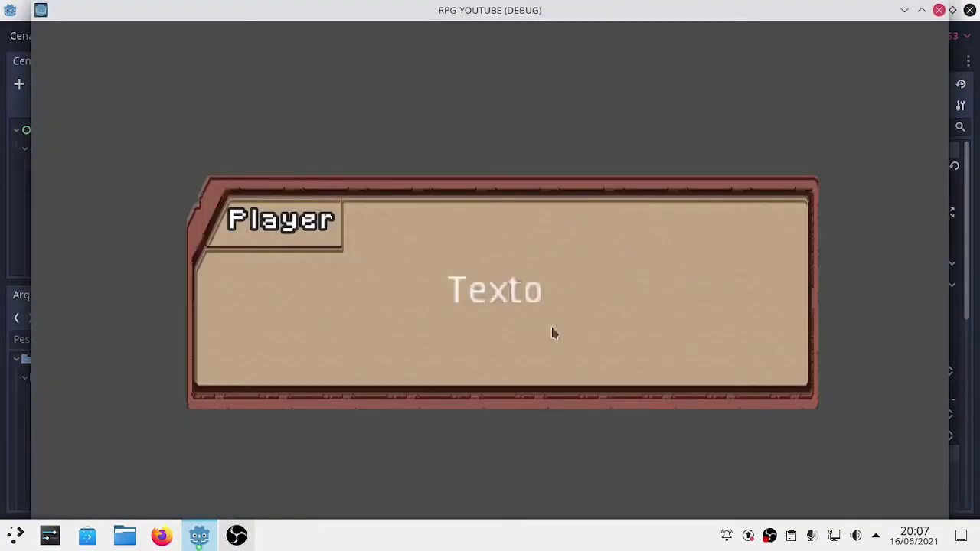
pyautogui.click(922, 10)
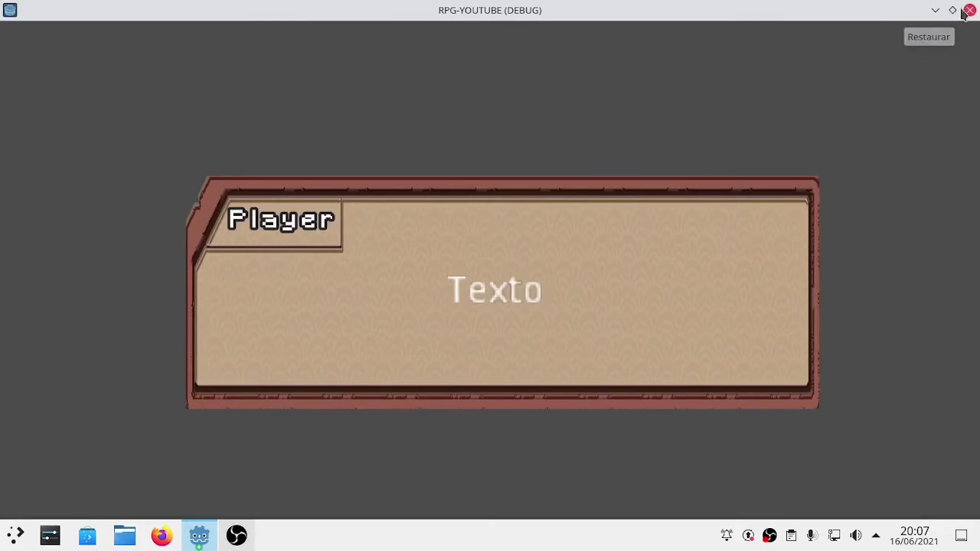
pyautogui.click(969, 10)
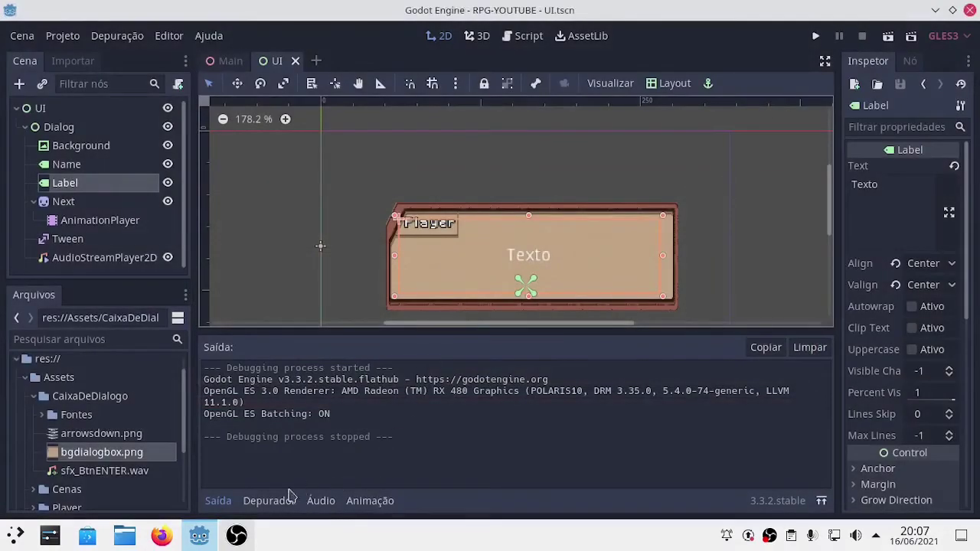
# Hide the Output panel and turn on Autowrap for the Texto label
pyautogui.click(230, 503)
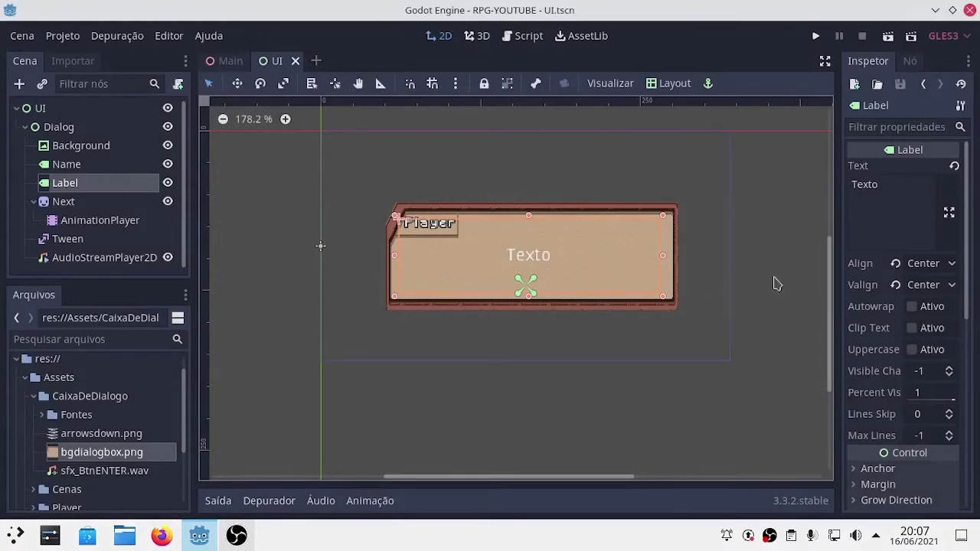
pyautogui.click(912, 306)
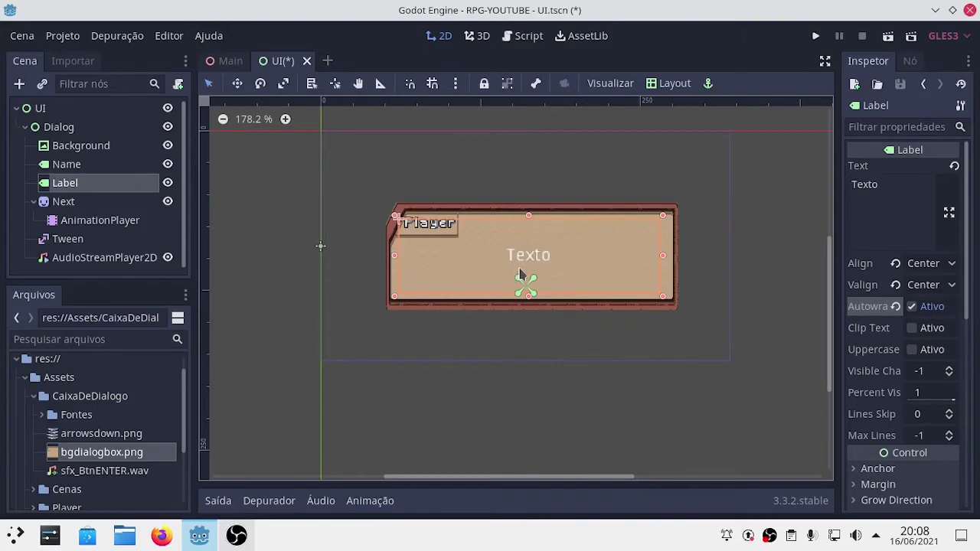
pyautogui.moveTo(887, 309)
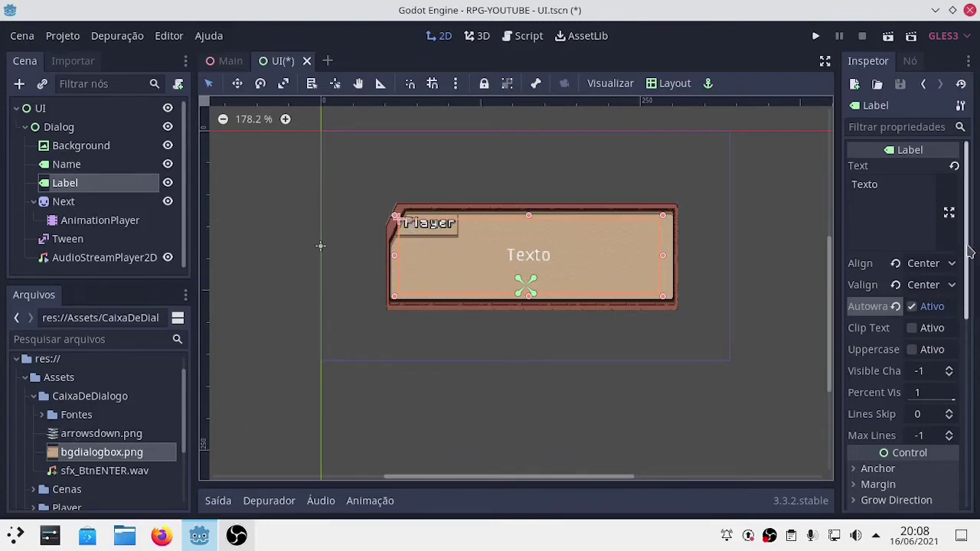
# Give the Texto label a new DynamicFont in its Custom Fonts slot
pyautogui.moveTo(972, 245); pyautogui.dragTo(963, 407)
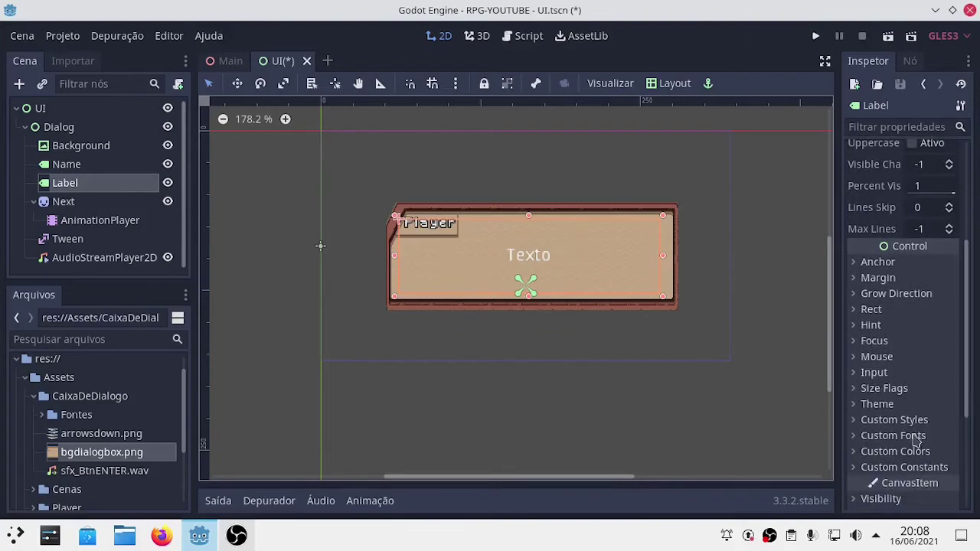
pyautogui.click(915, 435)
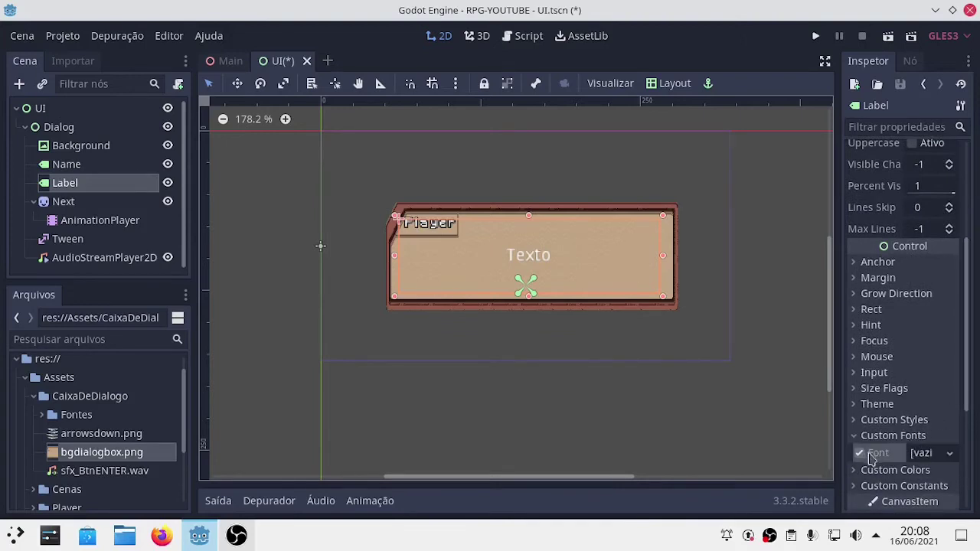
pyautogui.click(940, 458)
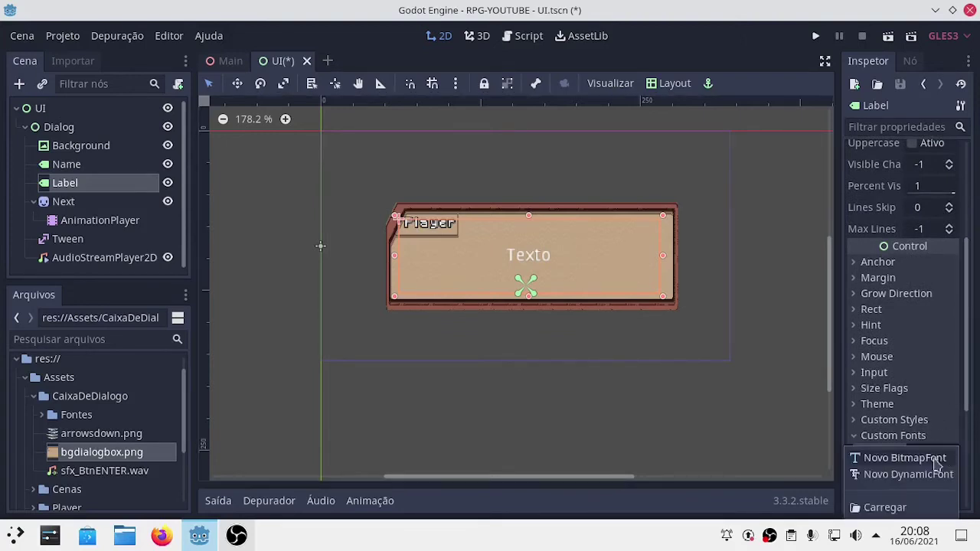
pyautogui.click(918, 477)
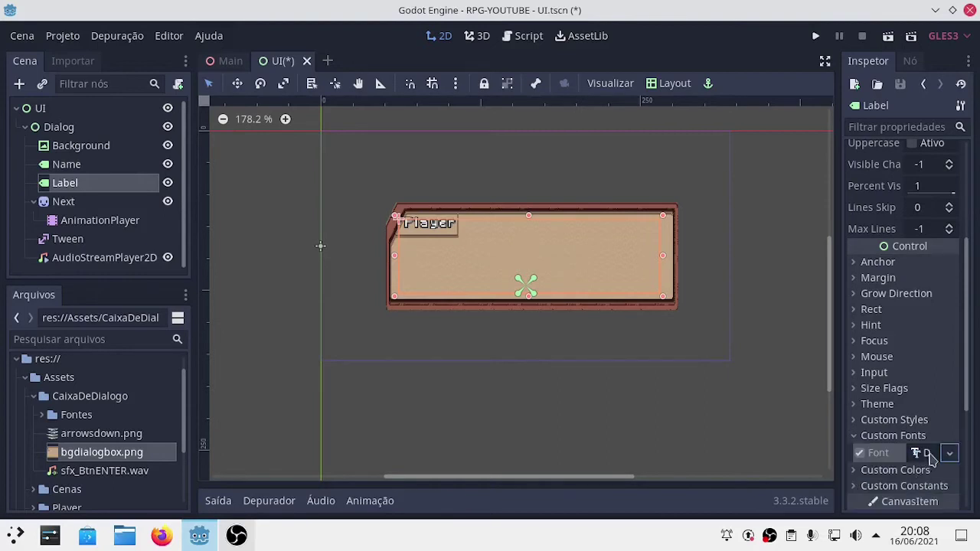
pyautogui.click(926, 453)
pyautogui.scroll(-2, 951, 433)
pyautogui.scroll(-3, 950, 432)
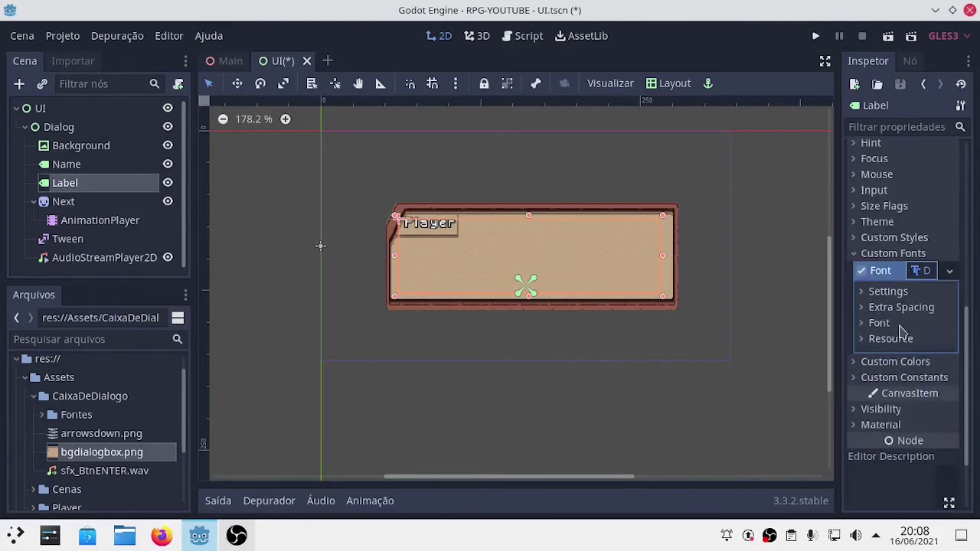
# Add new DynamicFontData loaded from Assets/CaixaDeDialogo/Fontes/Minecraft.ttf
pyautogui.click(875, 324)
pyautogui.click(917, 340)
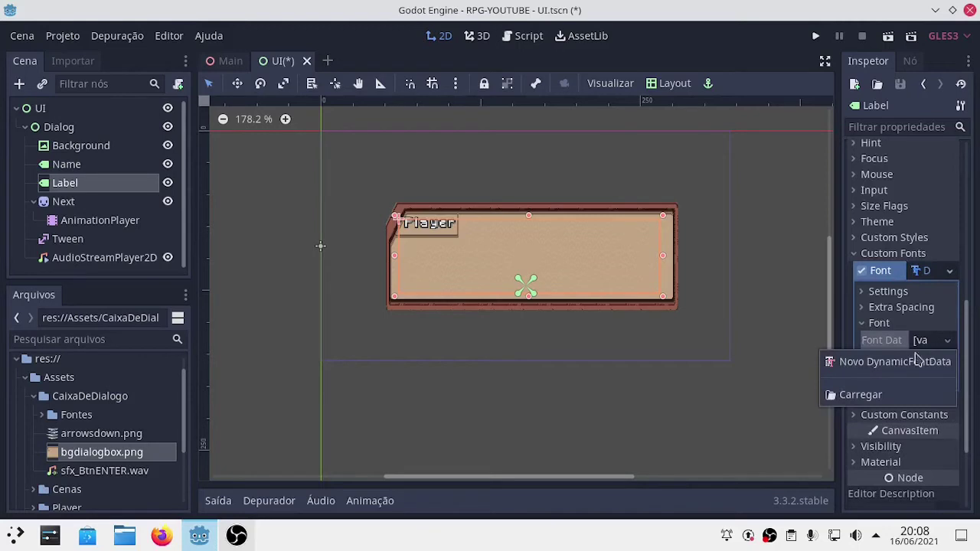
pyautogui.click(909, 363)
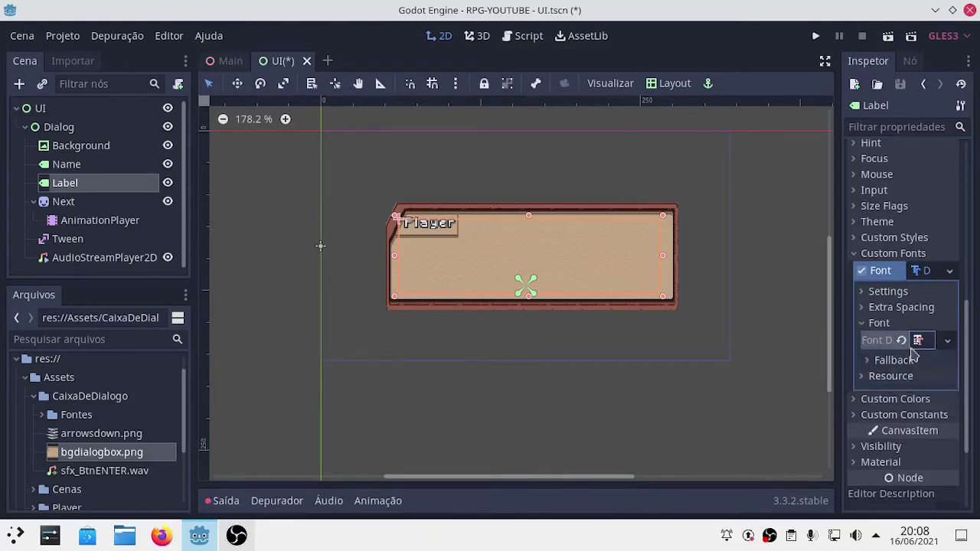
pyautogui.click(917, 341)
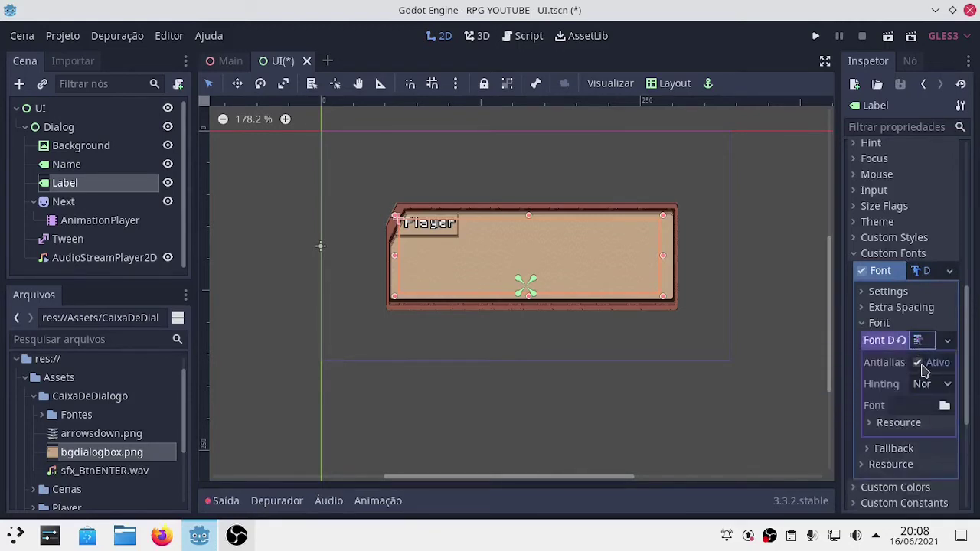
pyautogui.click(944, 405)
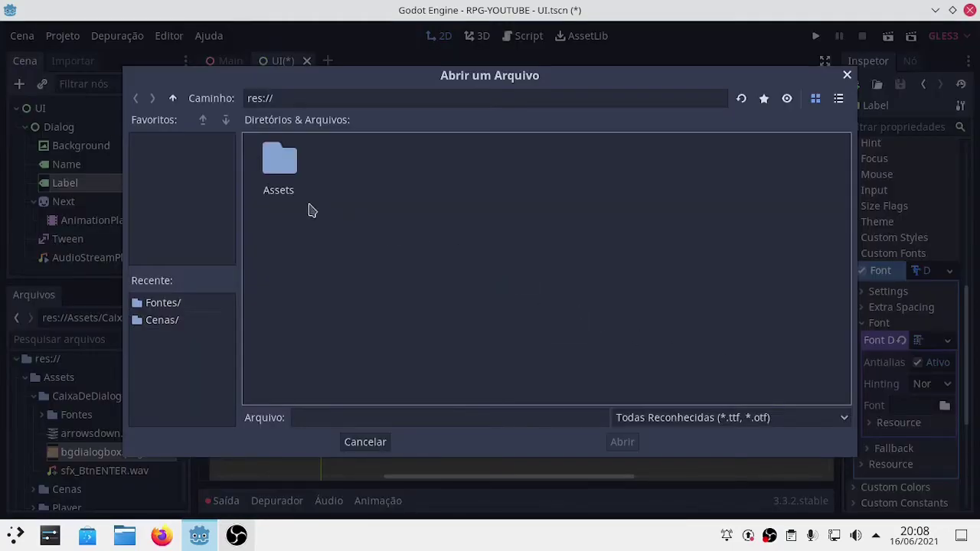
pyautogui.doubleClick(289, 191)
pyautogui.doubleClick(291, 194)
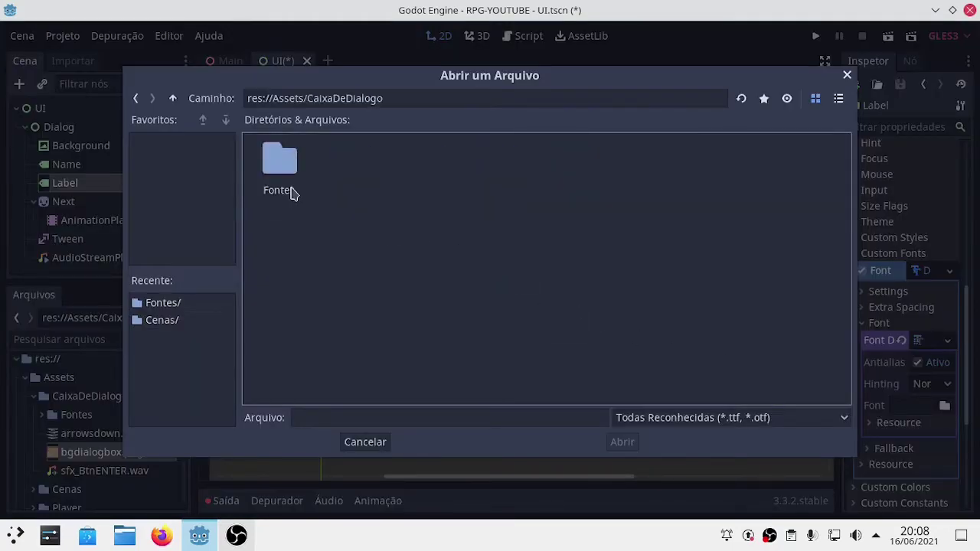
pyautogui.doubleClick(291, 193)
pyautogui.click(291, 193)
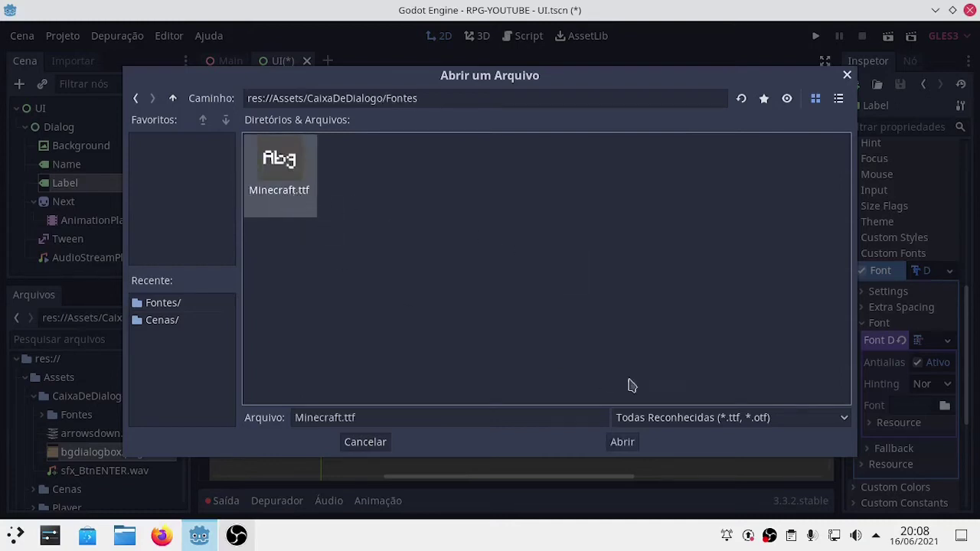
pyautogui.click(622, 444)
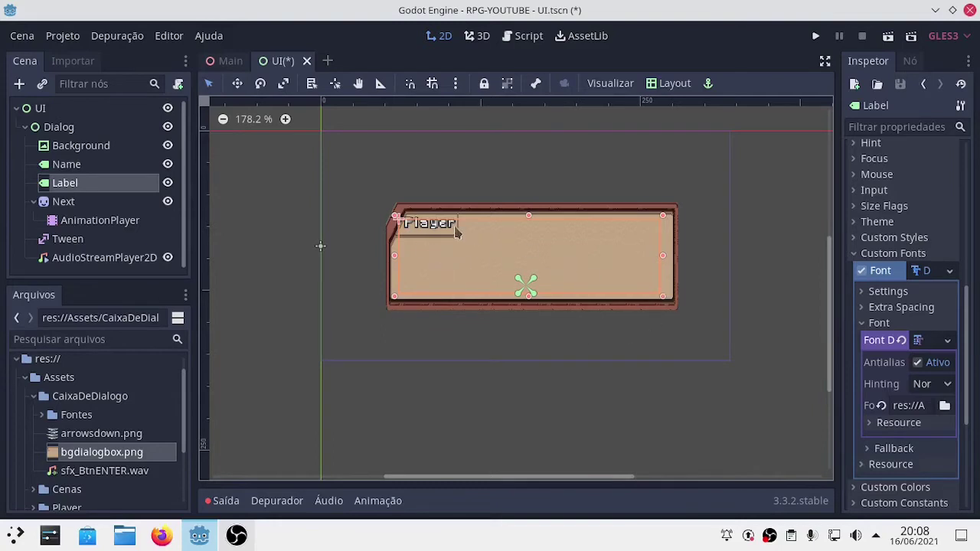
# Expand the DynamicFont settings and enable Use Filter
pyautogui.scroll(-4, 943, 425)
pyautogui.scroll(5, 943, 424)
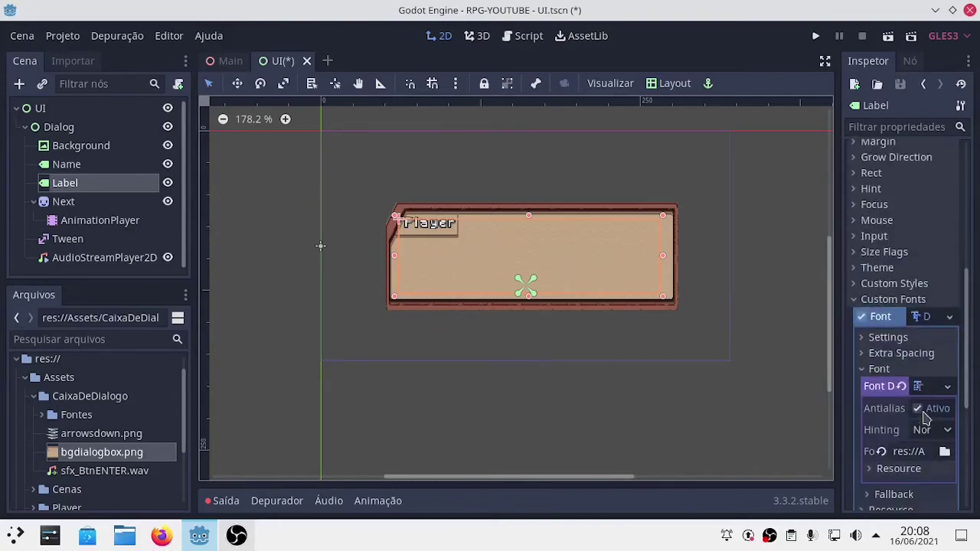
pyautogui.click(881, 370)
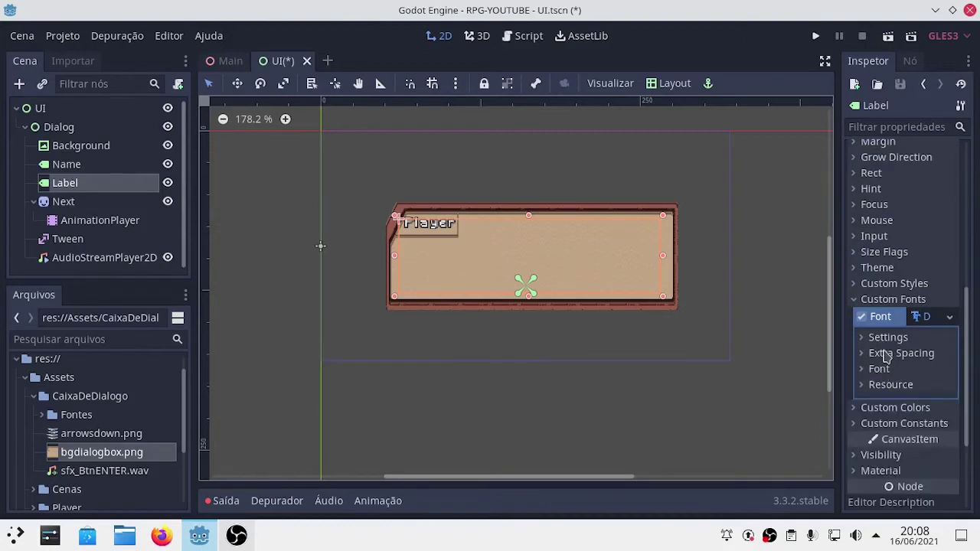
pyautogui.click(890, 354)
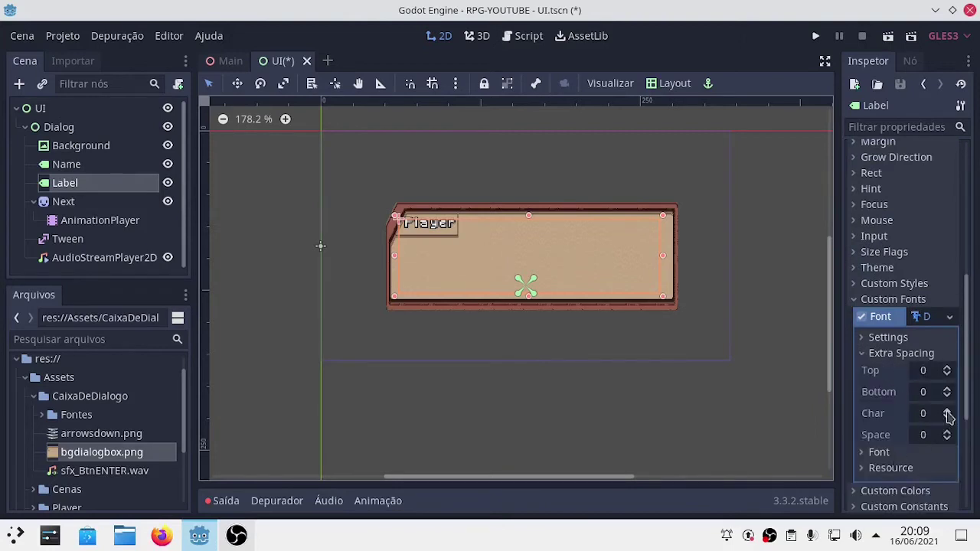
pyautogui.click(890, 452)
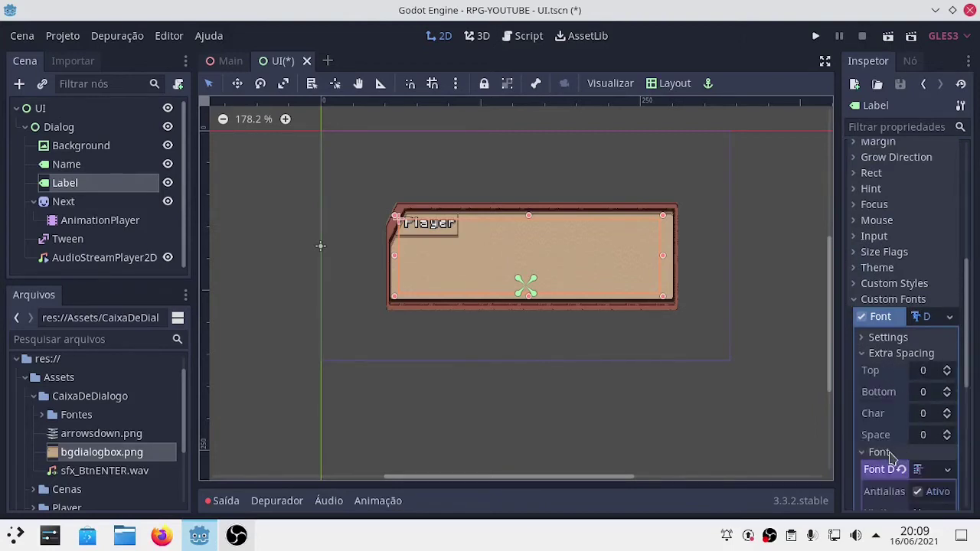
pyautogui.click(891, 453)
pyautogui.click(897, 337)
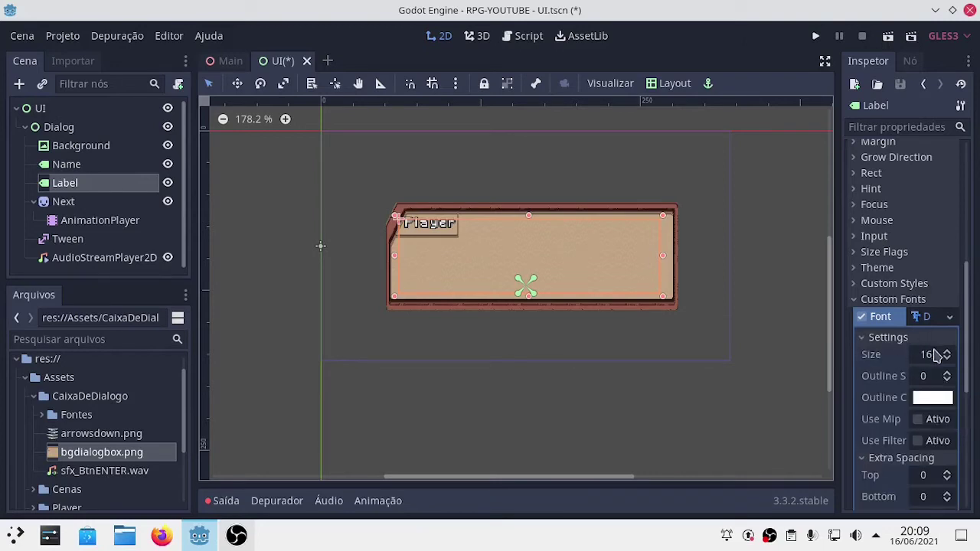
pyautogui.click(935, 355)
pyautogui.click(939, 360)
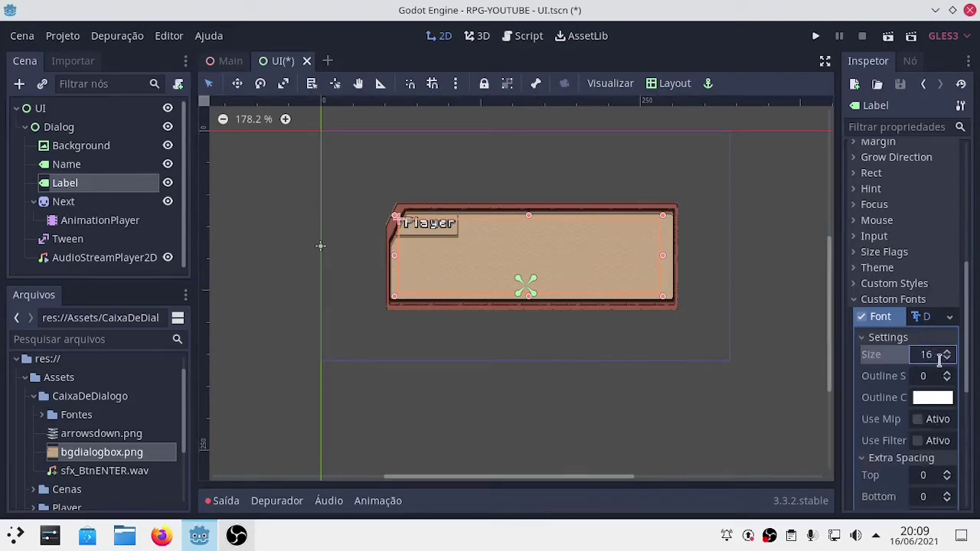
pyautogui.click(919, 446)
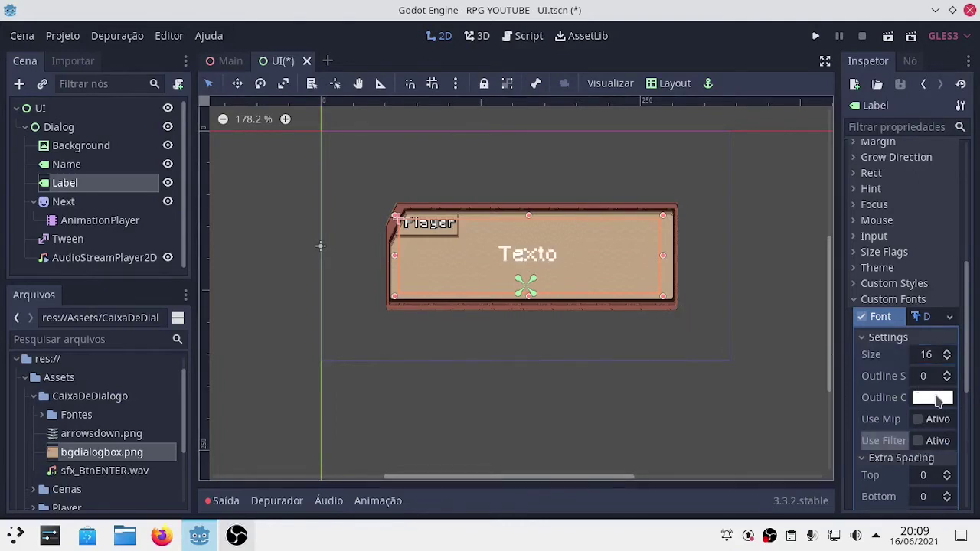
# Set the font outline colour to near black and the outline size to 1
pyautogui.click(939, 399)
pyautogui.click(821, 136)
pyautogui.moveTo(815, 155); pyautogui.dragTo(715, 205)
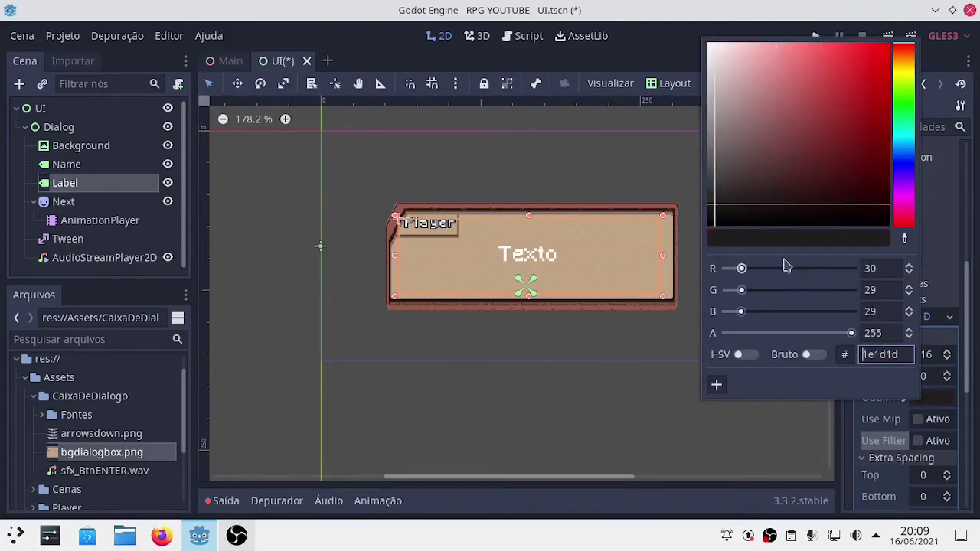
pyautogui.click(745, 221)
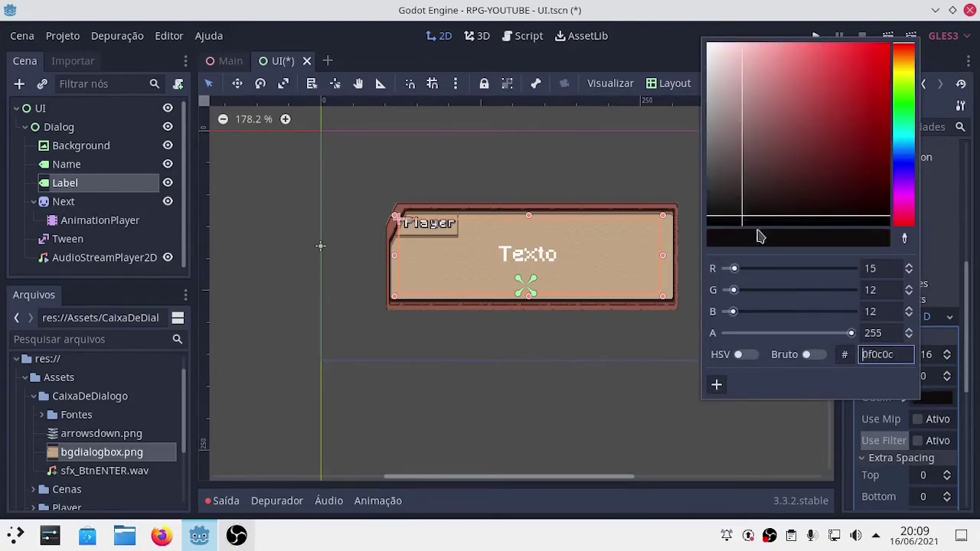
pyautogui.click(932, 421)
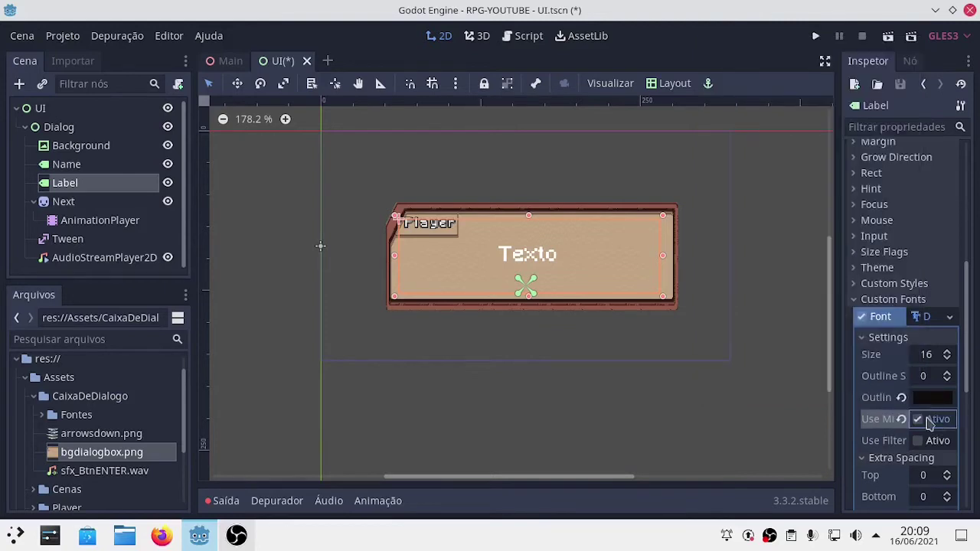
pyautogui.click(929, 421)
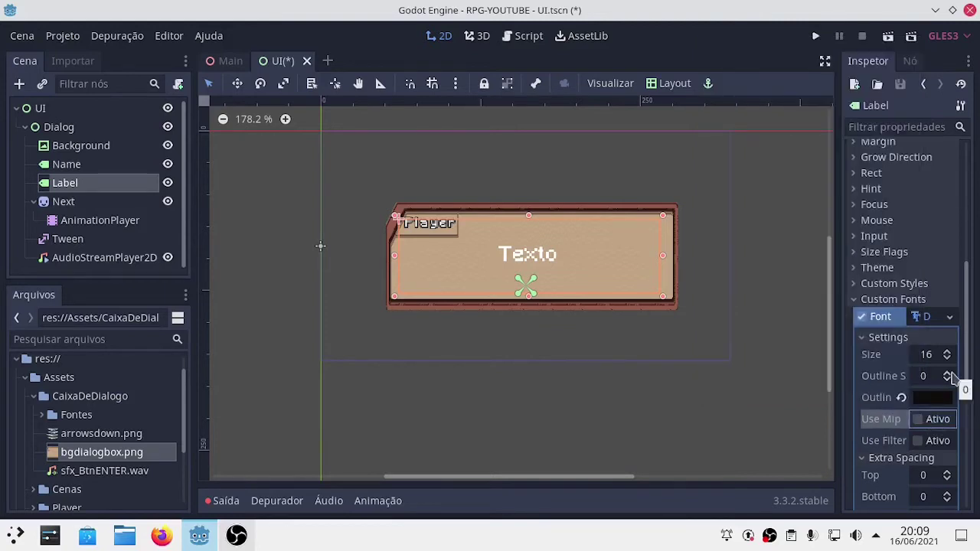
pyautogui.click(948, 373)
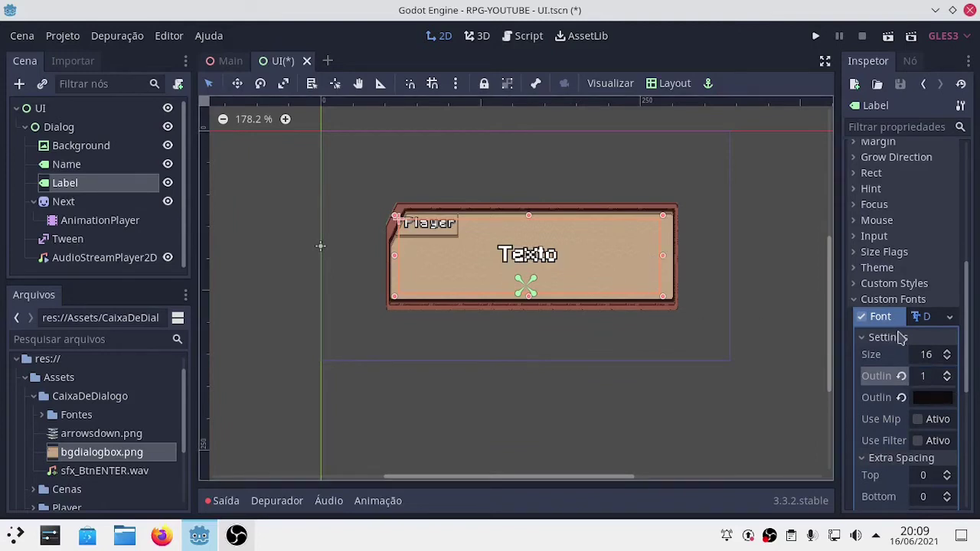
# Set the font size to 10 and run the game to preview Texto
pyautogui.click(925, 355)
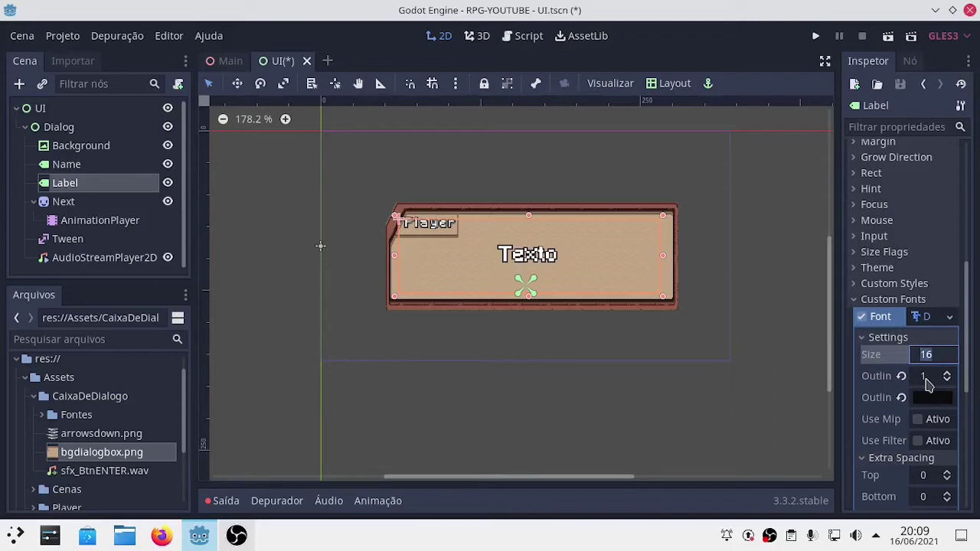
pyautogui.write('10')
pyautogui.press('Return')
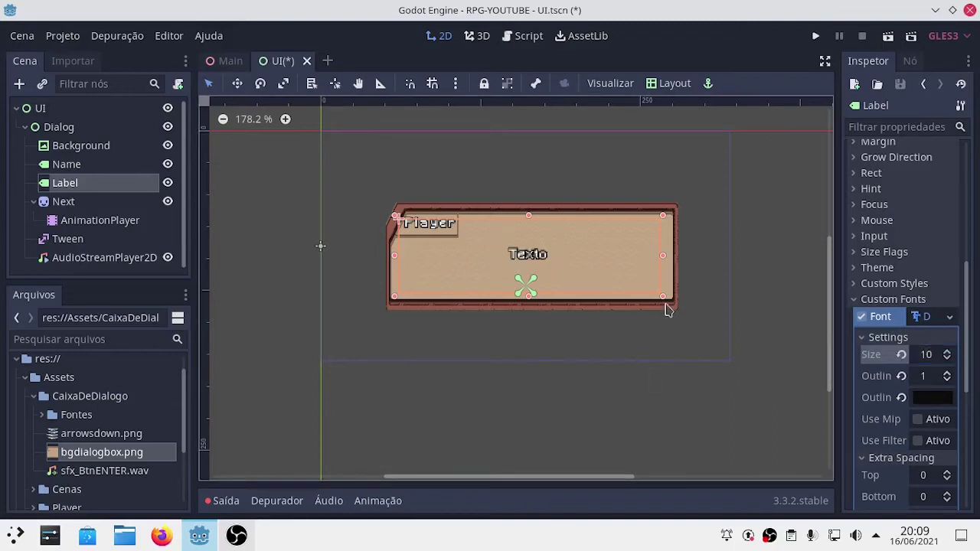
pyautogui.press('F6')
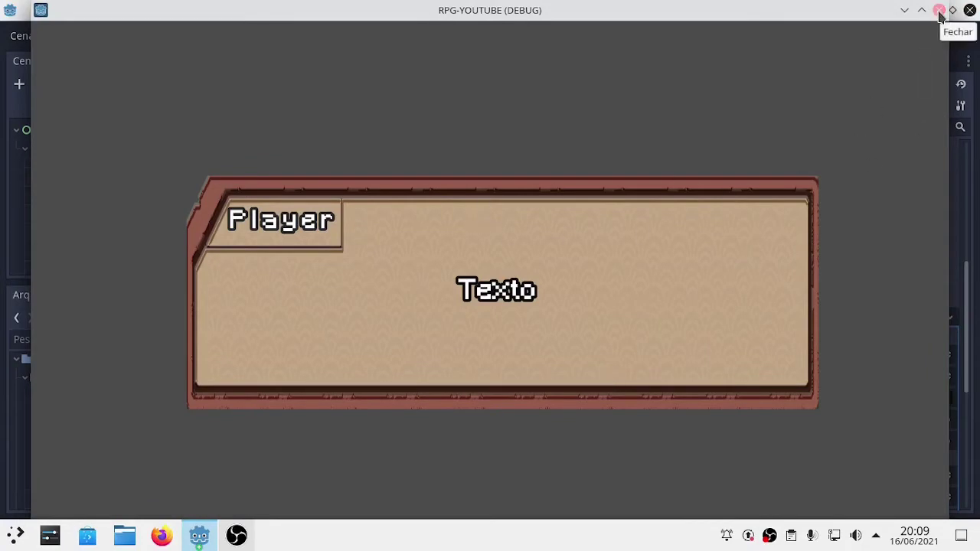
# Close the game, widen and slightly heighten the Texto label, and lower its font size to 8
pyautogui.click(940, 12)
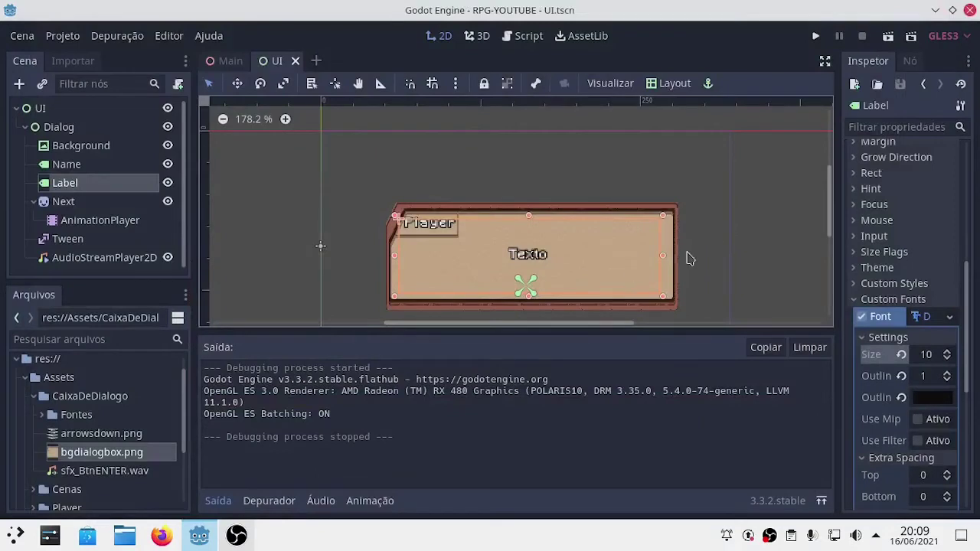
pyautogui.moveTo(663, 255); pyautogui.dragTo(673, 255)
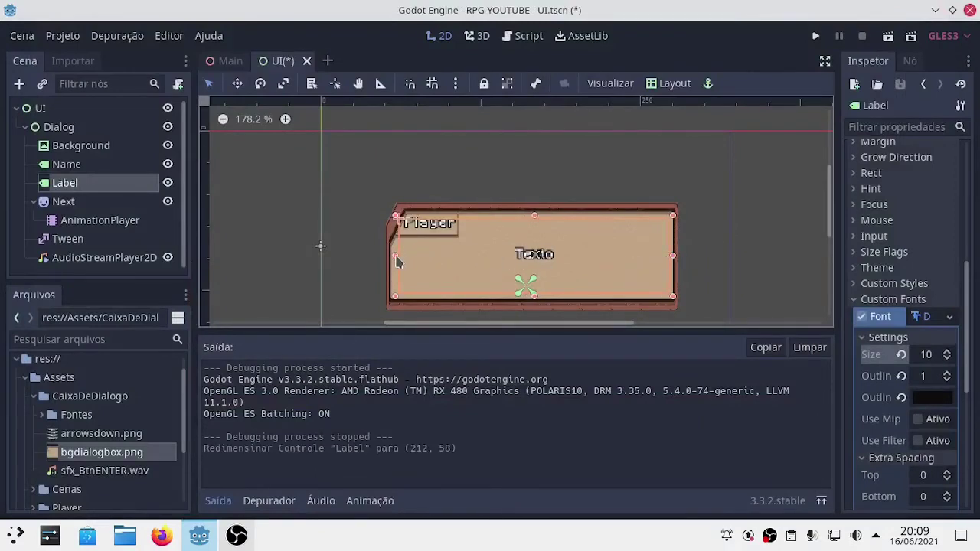
pyautogui.moveTo(396, 257); pyautogui.dragTo(390, 258)
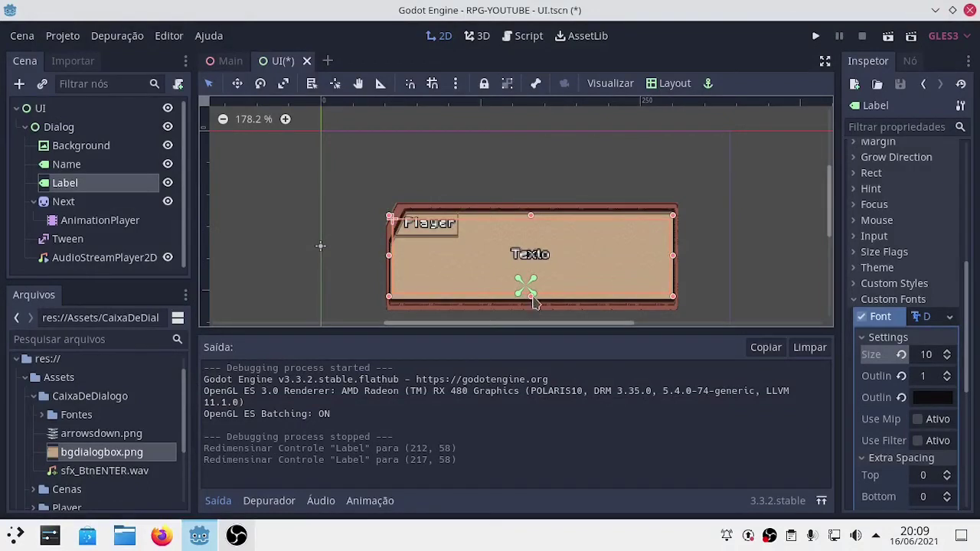
pyautogui.moveTo(534, 304); pyautogui.dragTo(534, 307)
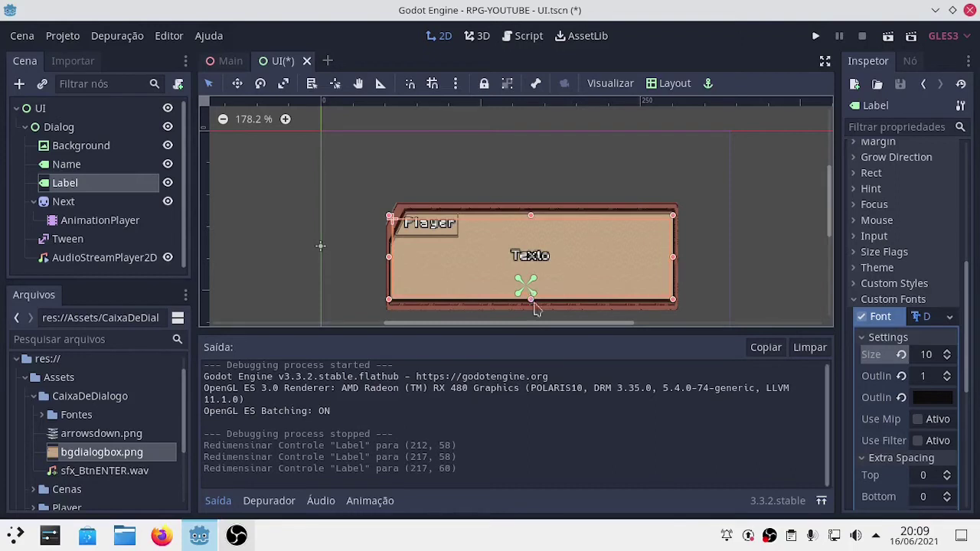
pyautogui.click(935, 361)
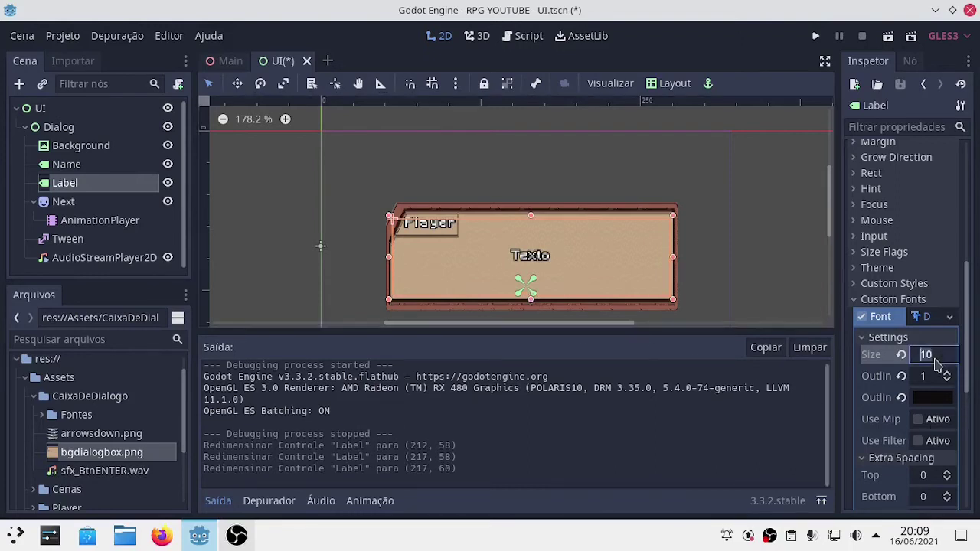
pyautogui.write('9')
pyautogui.press('Return')
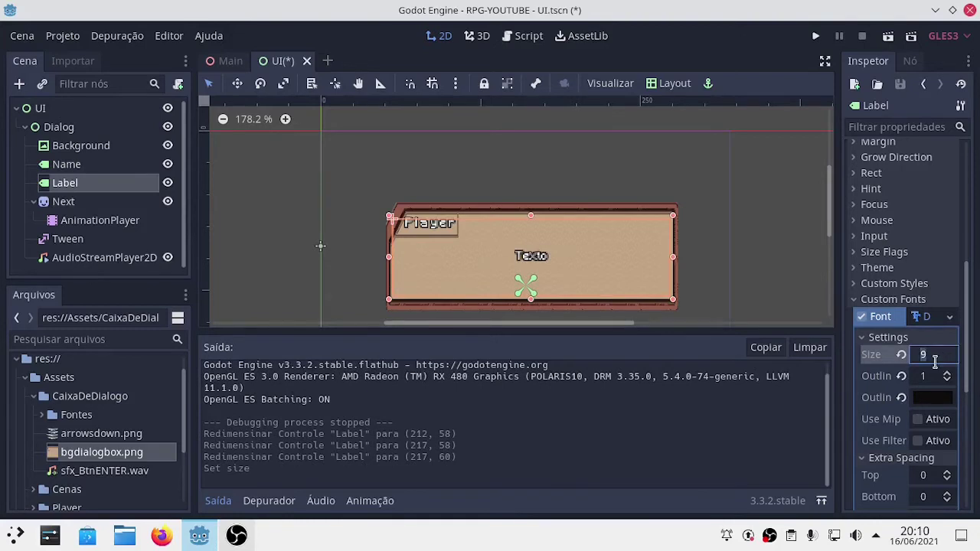
pyautogui.write('8')
pyautogui.press('Return')
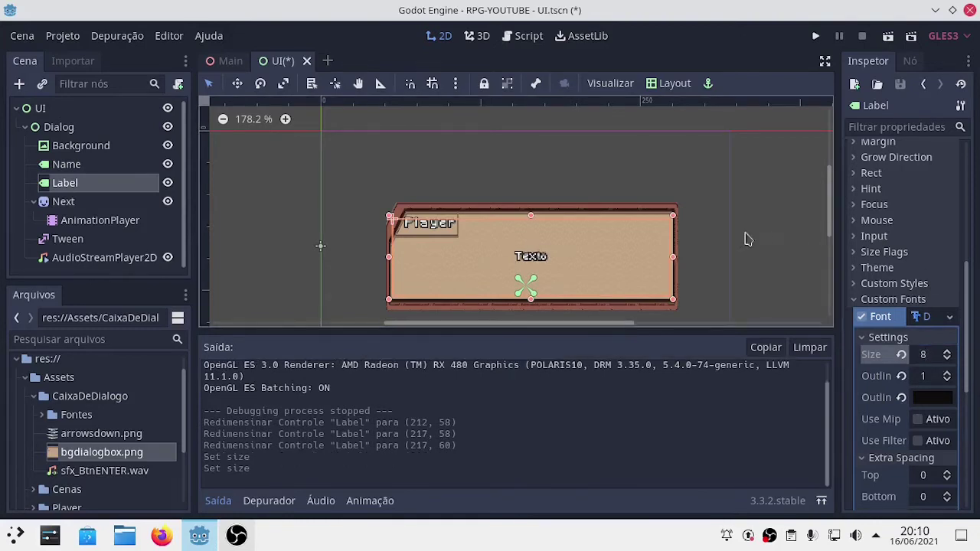
pyautogui.scroll(1, 709, 275)
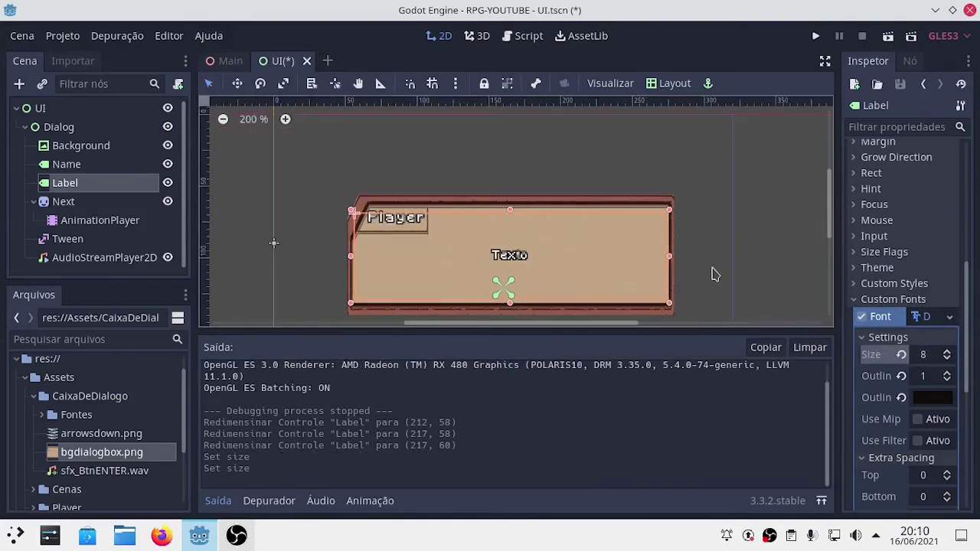
# Test-run the scene maximized, then close it and hide the Output panel
pyautogui.press('F6')
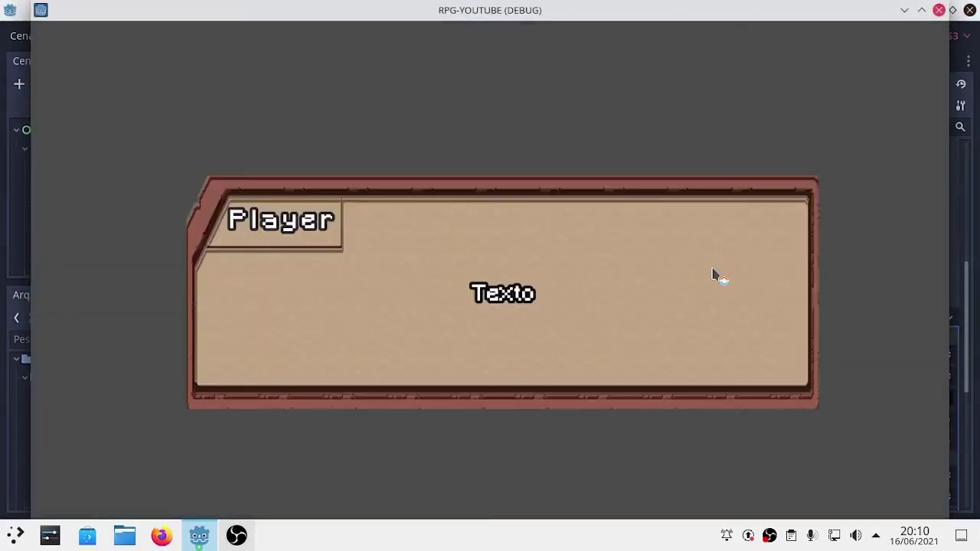
pyautogui.click(921, 11)
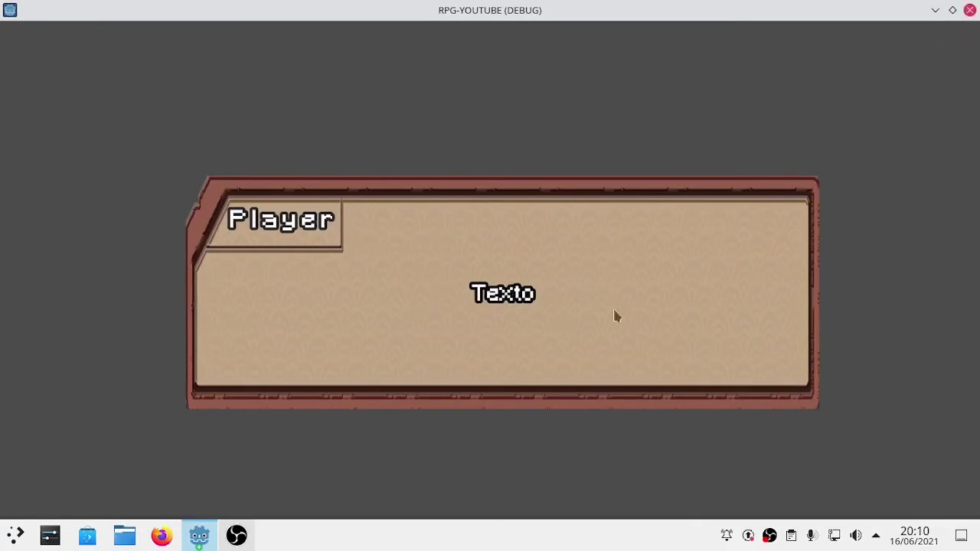
pyautogui.click(969, 10)
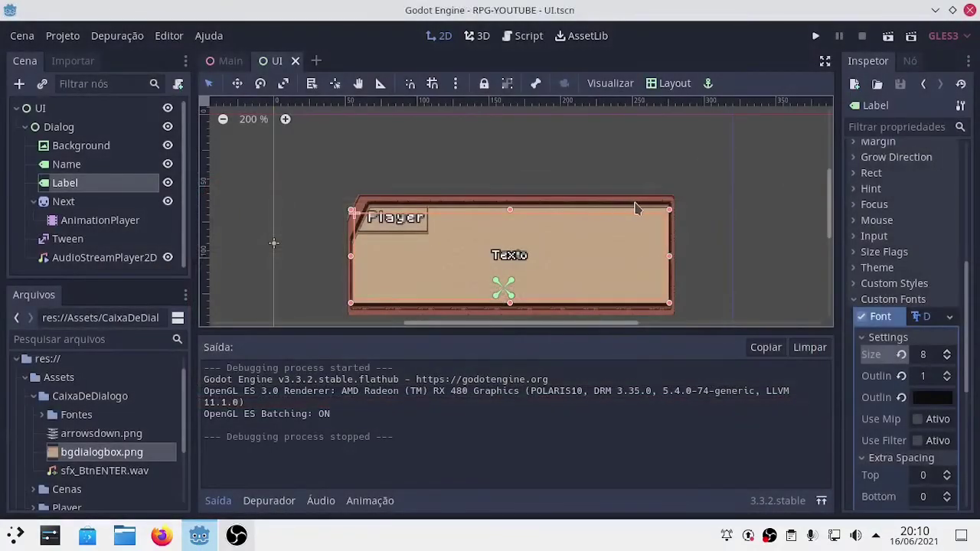
pyautogui.click(218, 501)
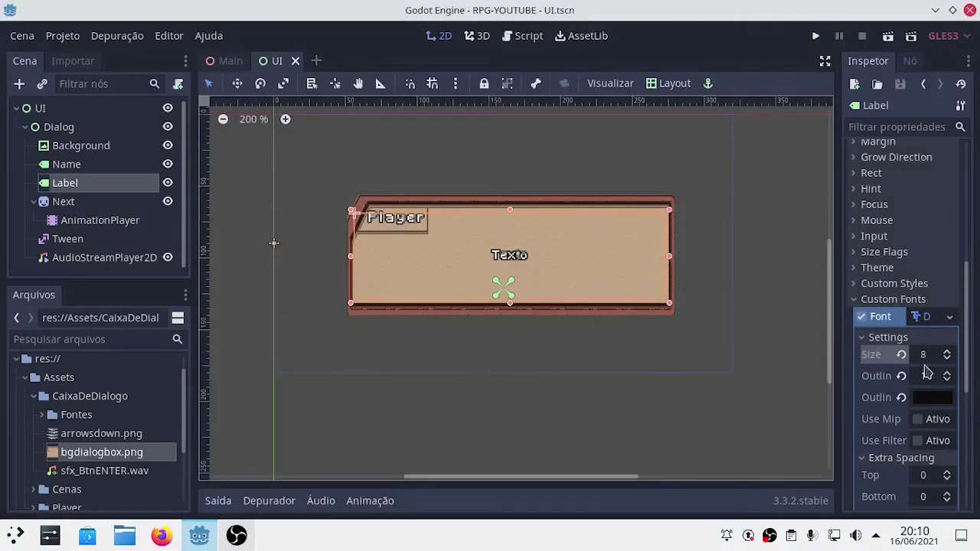
# Set Texto's Extra Spacing Char to 2 and Space to 2
pyautogui.scroll(-5, 926, 441)
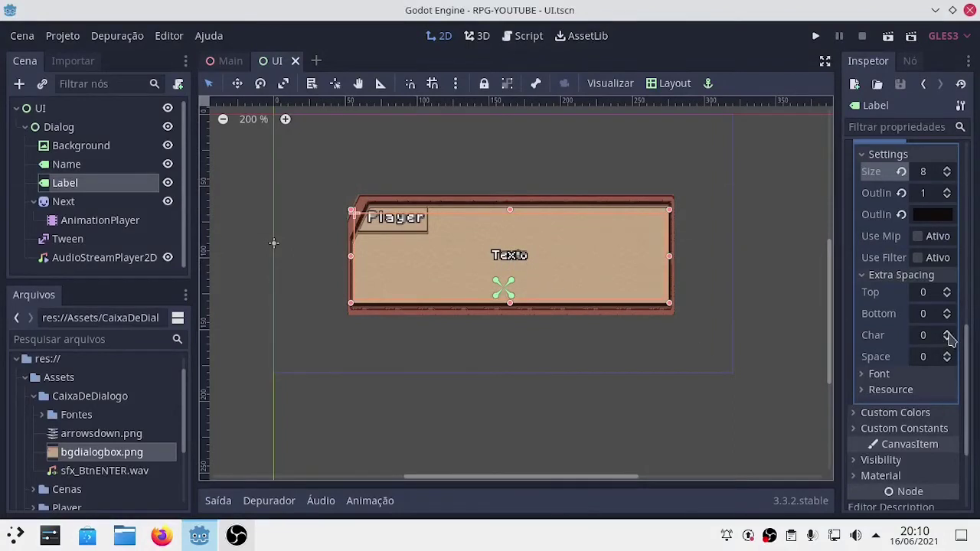
pyautogui.click(948, 332)
pyautogui.click(948, 332)
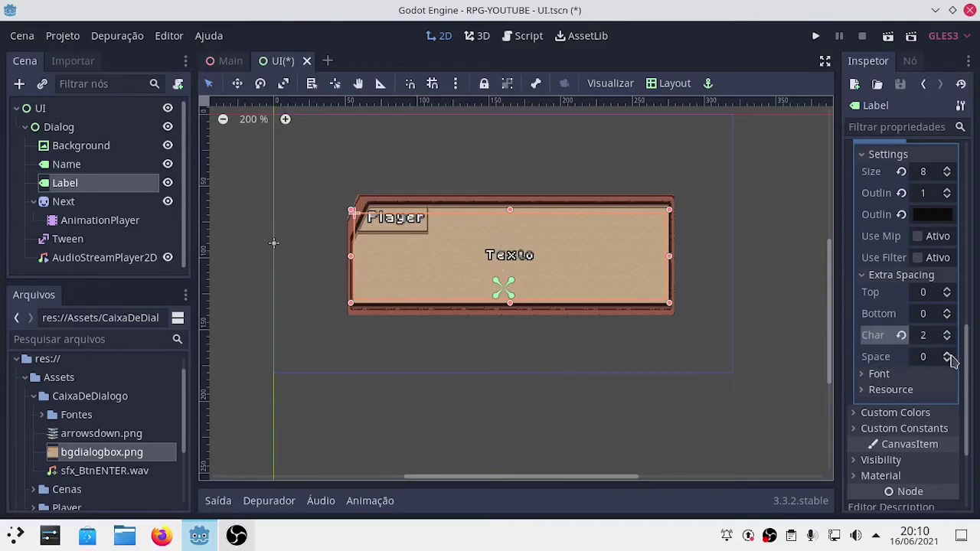
pyautogui.click(948, 354)
pyautogui.click(948, 354)
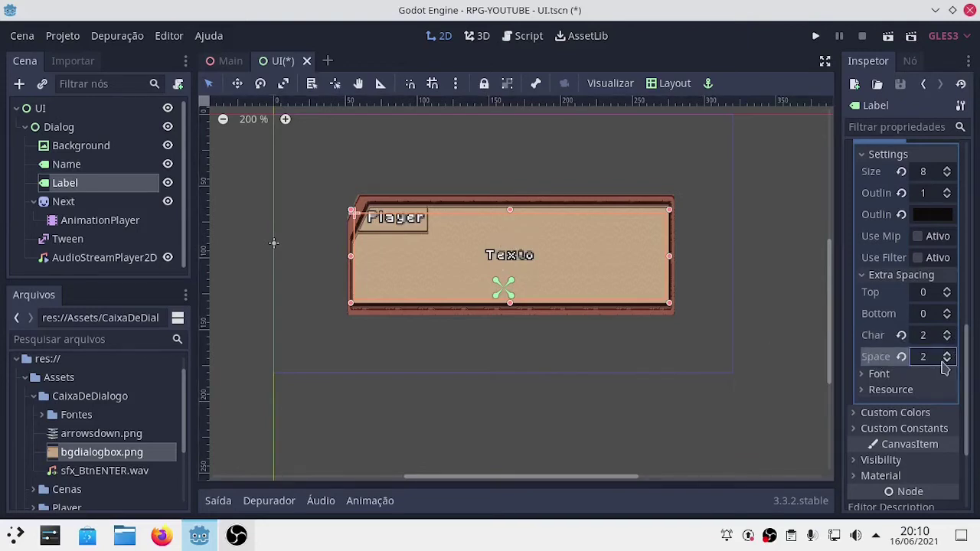
pyautogui.click(947, 360)
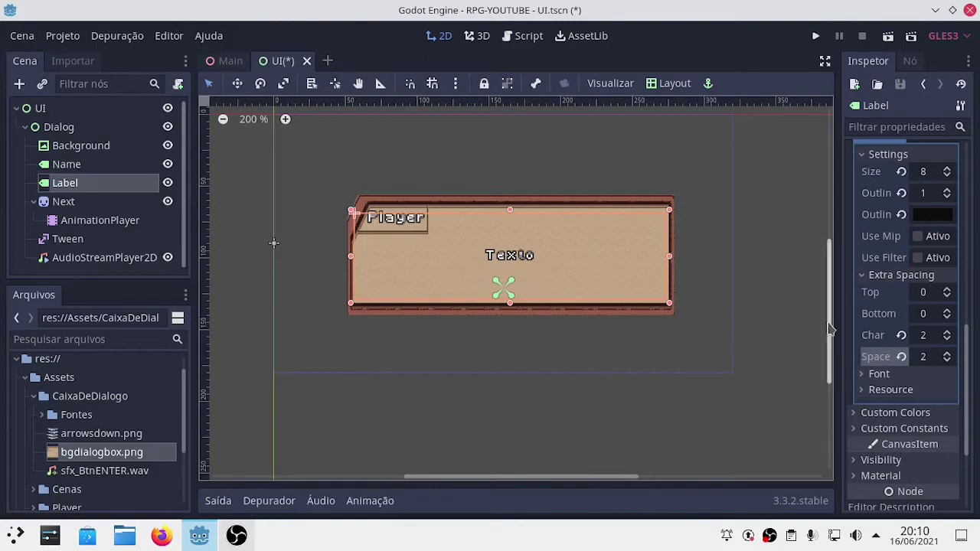
pyautogui.scroll(3, 629, 288)
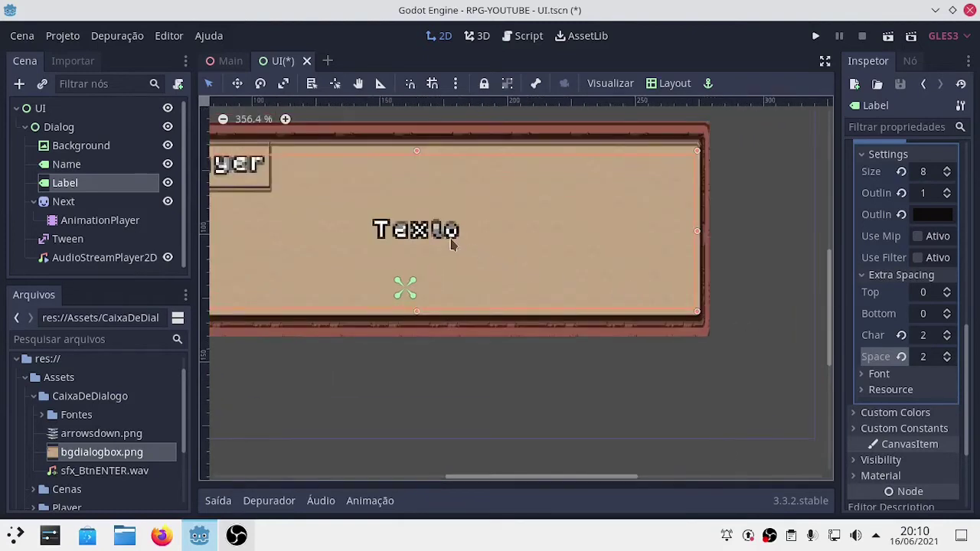
# Test-run the scene to check the spacing, then close it and hide the Output panel
pyautogui.press('F6')
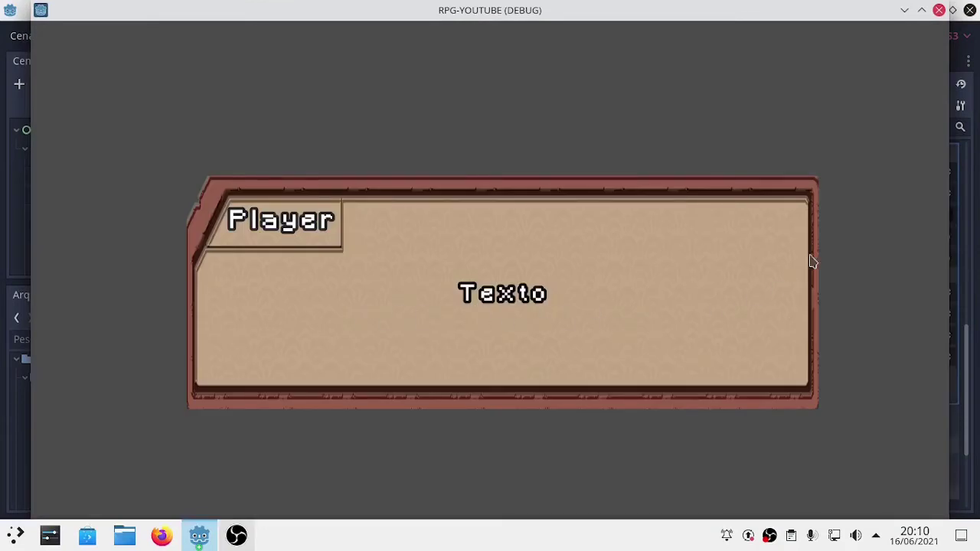
pyautogui.click(938, 10)
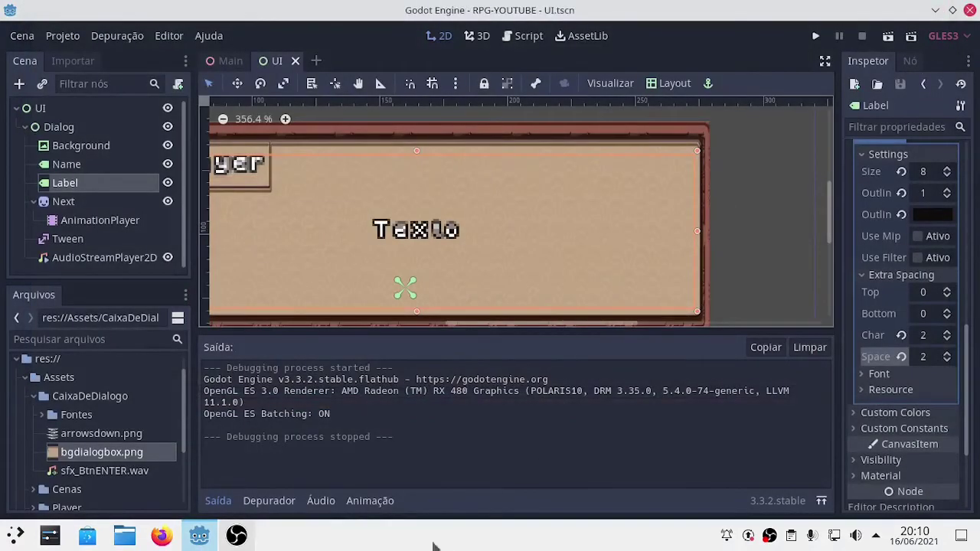
pyautogui.click(219, 501)
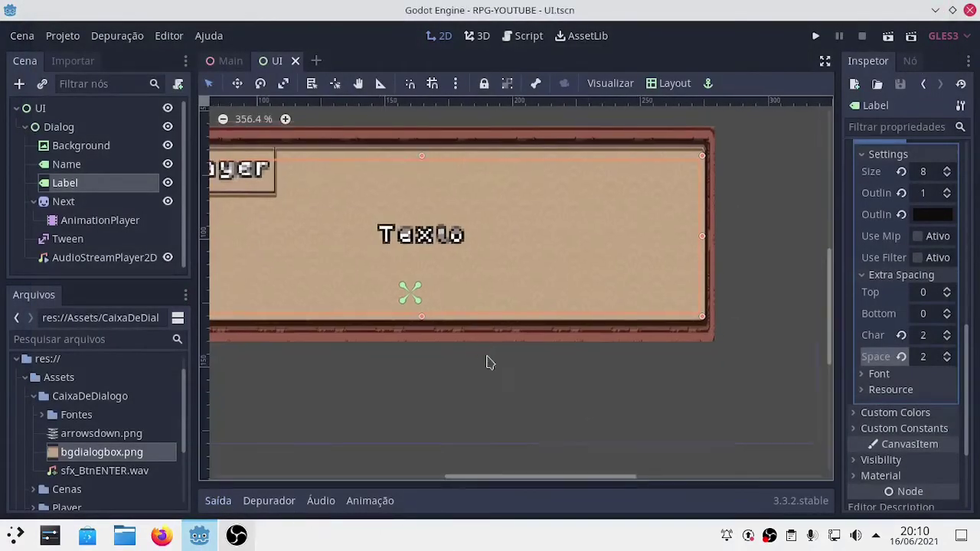
pyautogui.hscroll(-5, 551, 358)
pyautogui.hscroll(2, 582, 330)
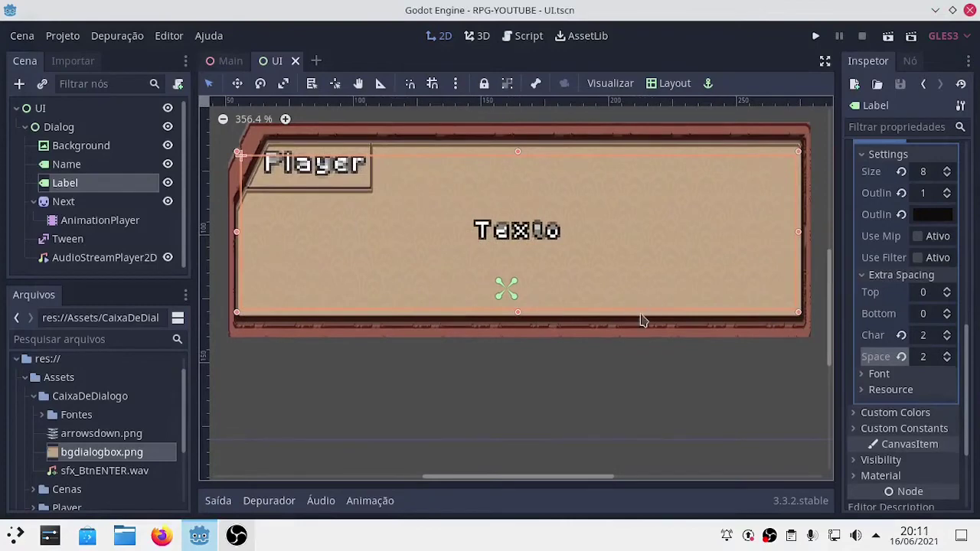
# Drag arrowsdown.png from the FileSystem dock onto the Next sprite's Texture property
pyautogui.click(85, 206)
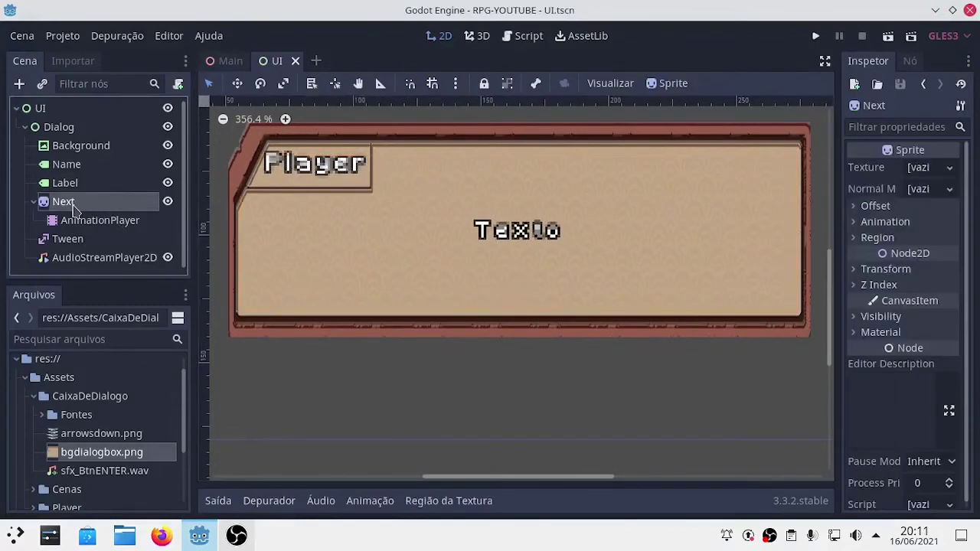
pyautogui.scroll(-1, 616, 268)
pyautogui.scroll(-2, 622, 277)
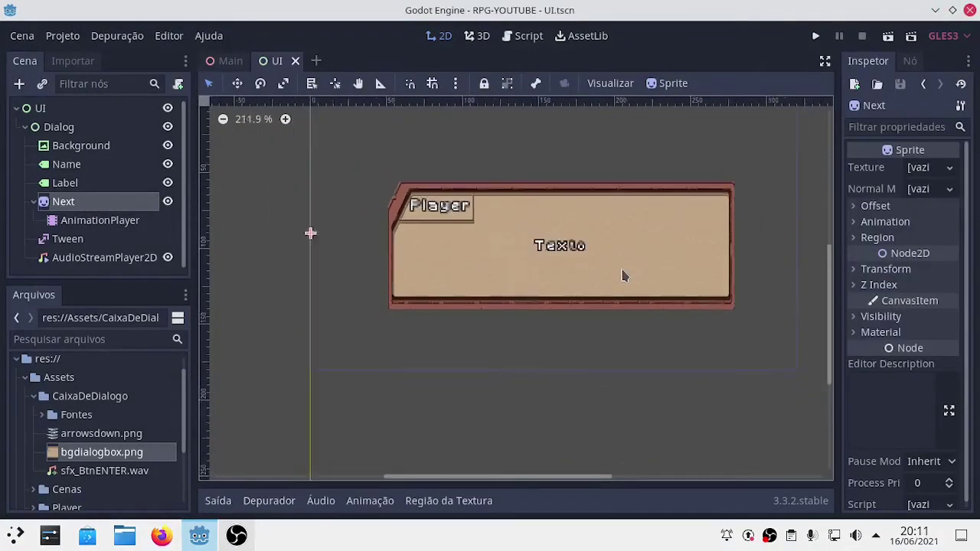
pyautogui.click(80, 214)
pyautogui.click(67, 204)
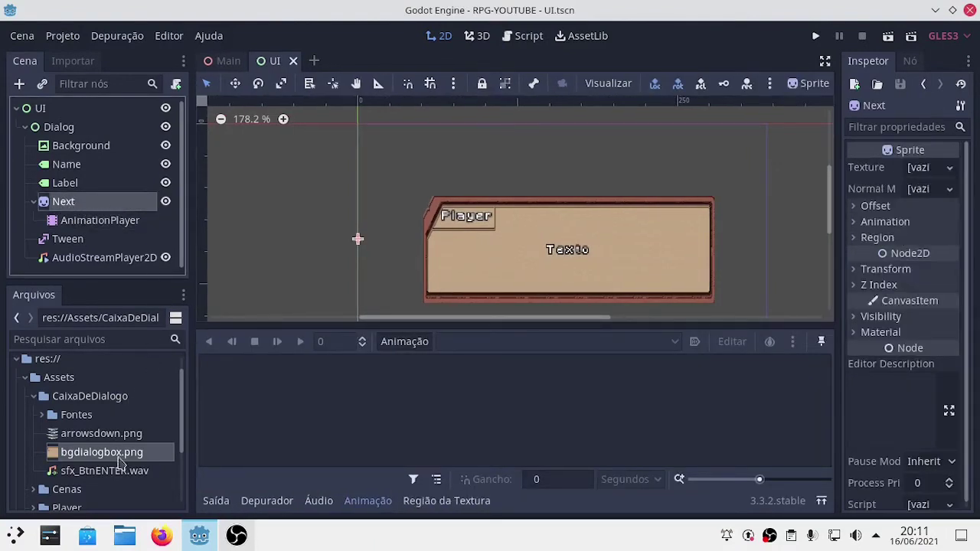
pyautogui.click(92, 435)
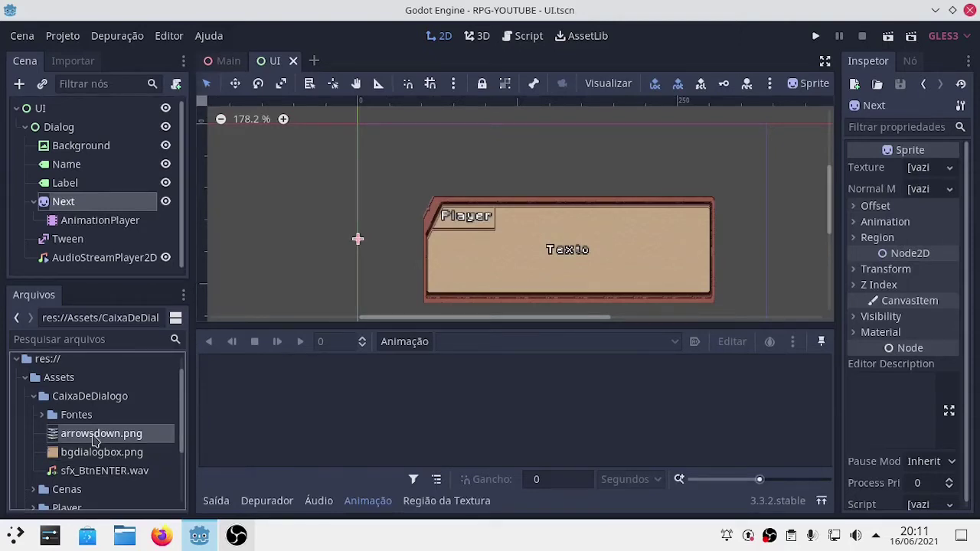
pyautogui.moveTo(92, 437); pyautogui.dragTo(923, 173)
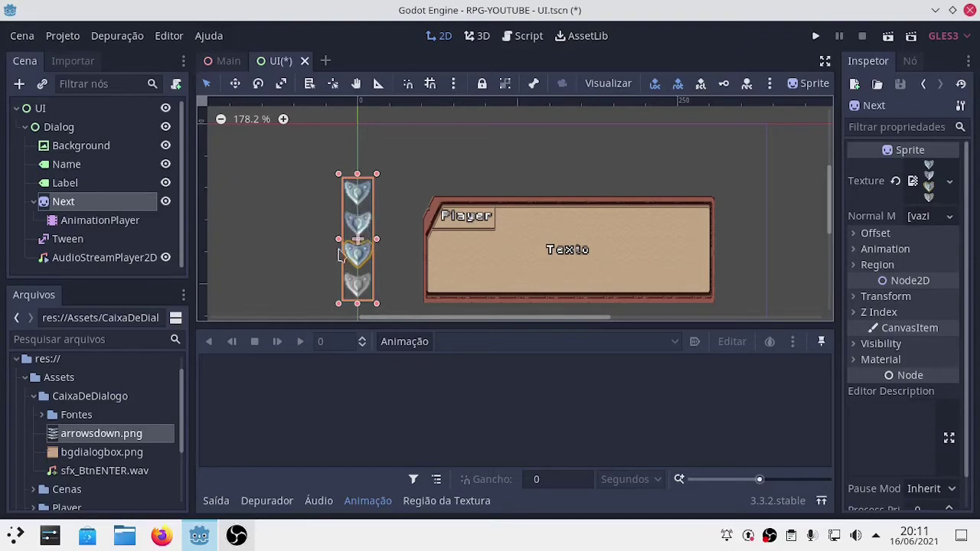
# Split the Next sprite's texture into 4 vertical frames, keeping Hframes at 1
pyautogui.click(874, 251)
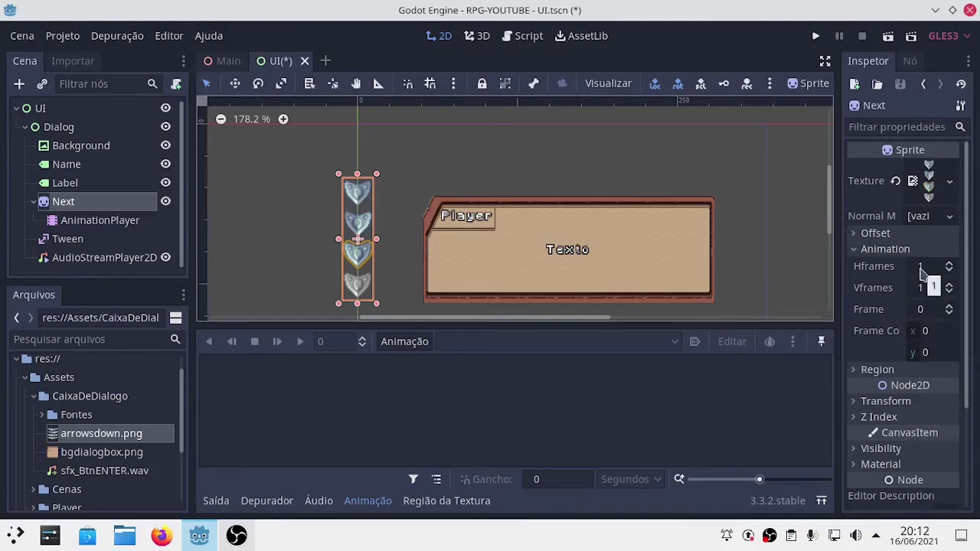
pyautogui.click(922, 268)
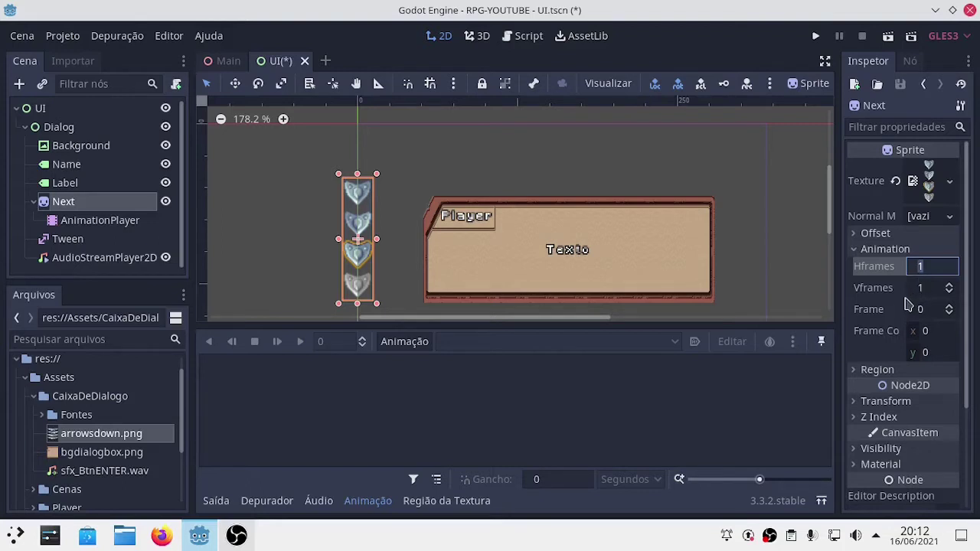
pyautogui.write('4')
pyautogui.press('Return')
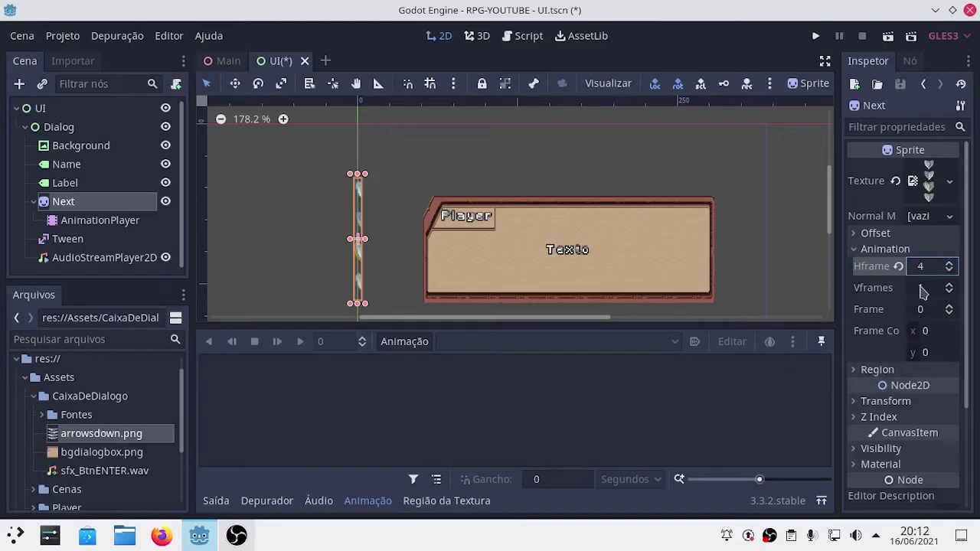
pyautogui.click(929, 268)
pyautogui.write('1')
pyautogui.press('Return')
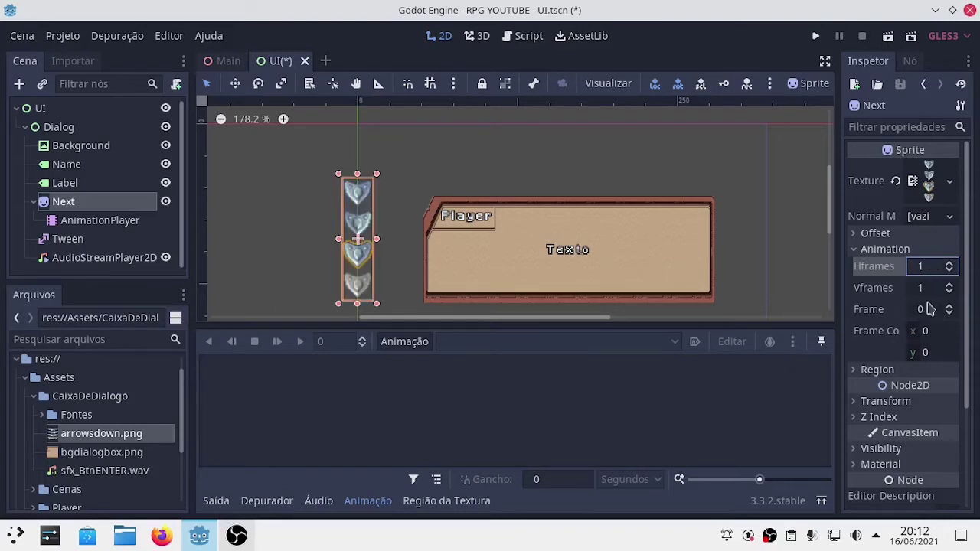
pyautogui.click(923, 290)
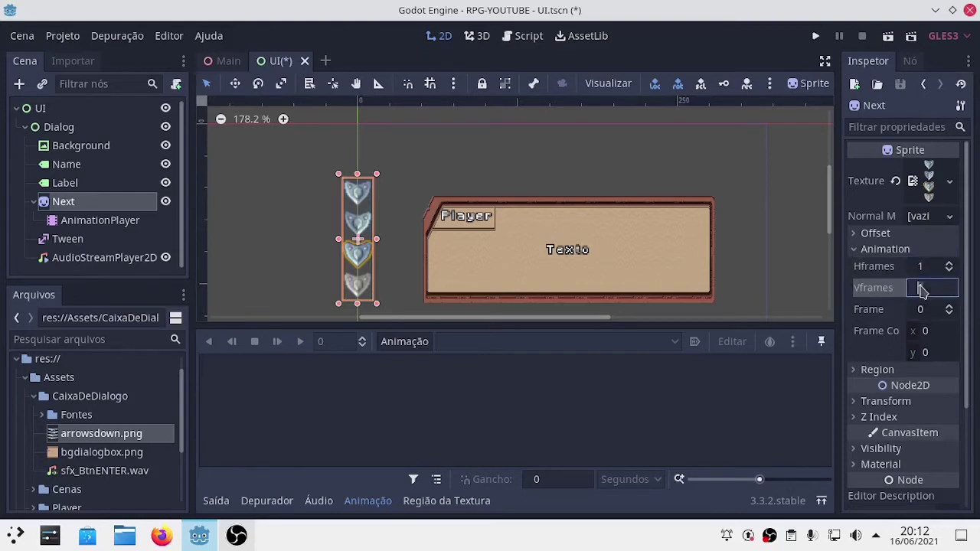
pyautogui.write('4')
pyautogui.press('Return')
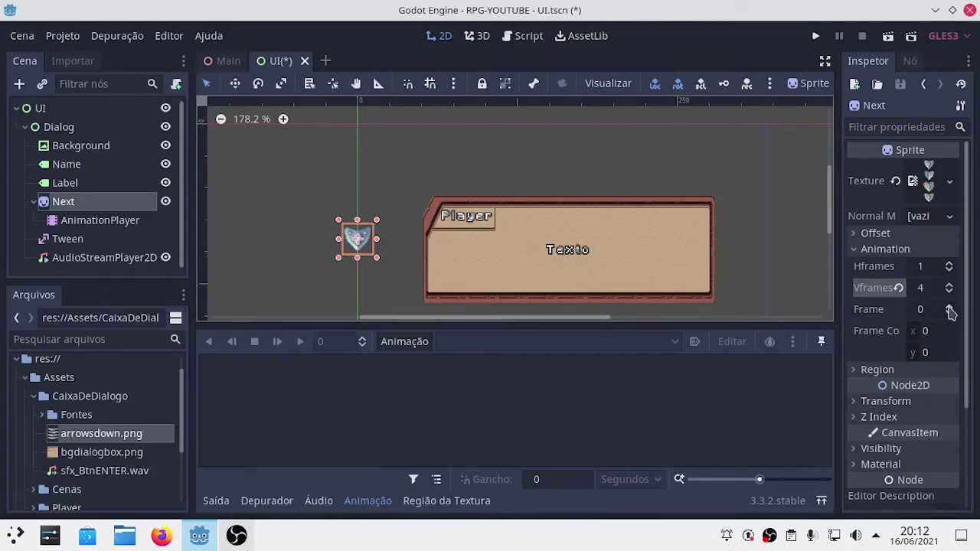
# Step the sprite's Frame through 1, 2 and 3, then back to 0
pyautogui.click(950, 308)
pyautogui.click(949, 309)
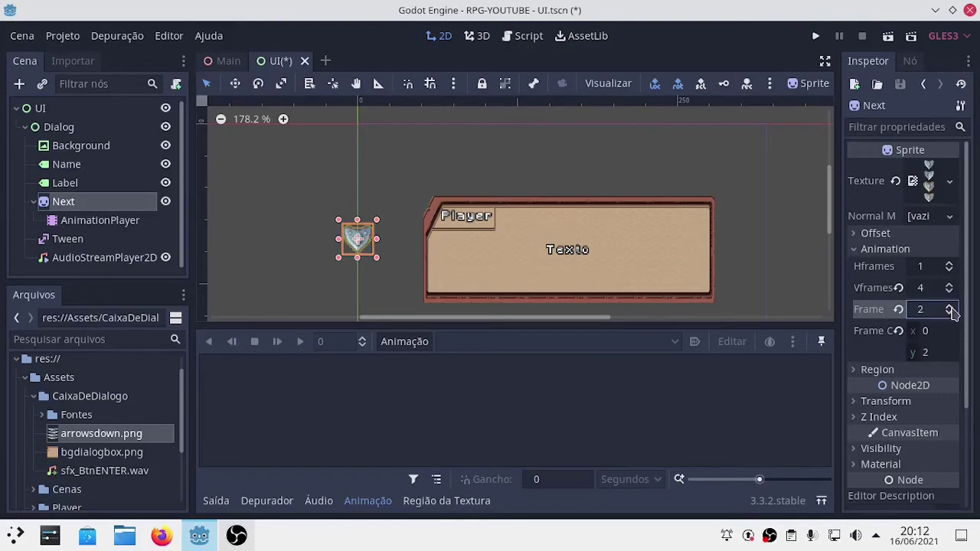
pyautogui.click(949, 308)
pyautogui.click(949, 314)
pyautogui.click(949, 314)
pyautogui.click(949, 314)
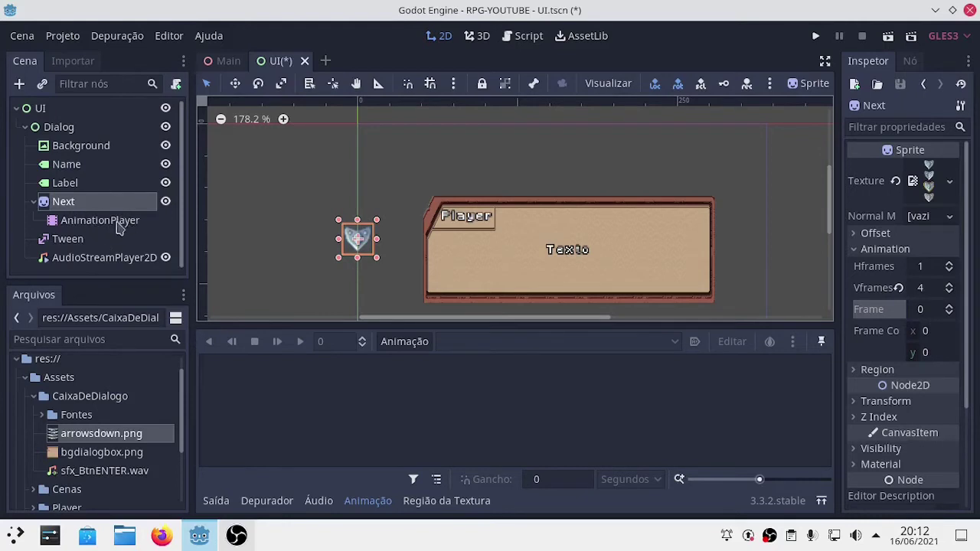
# Move the Next arrow to the dialog box's lower-right corner, save the scene and run the game
pyautogui.hotkey('ctrl', 's')
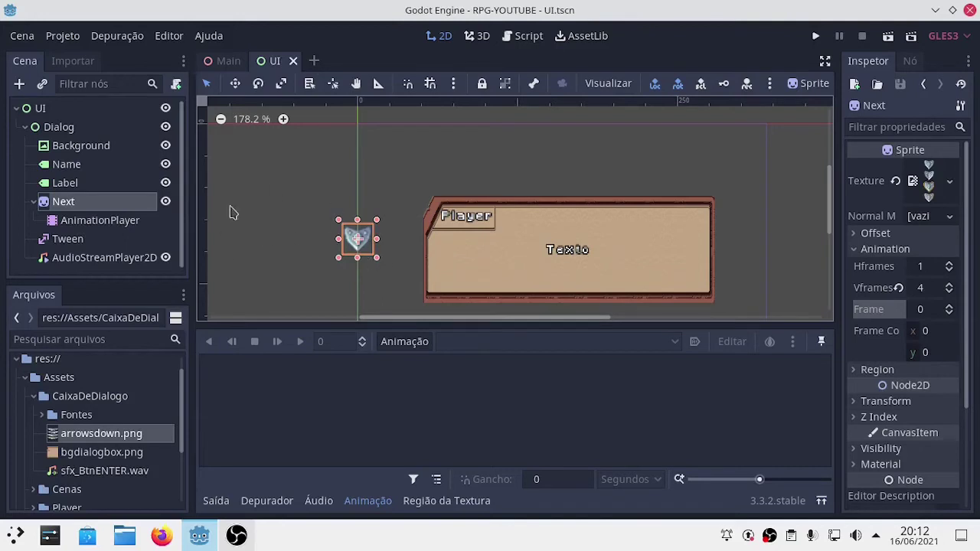
pyautogui.scroll(-3, 574, 277)
pyautogui.hscroll(3, 573, 278)
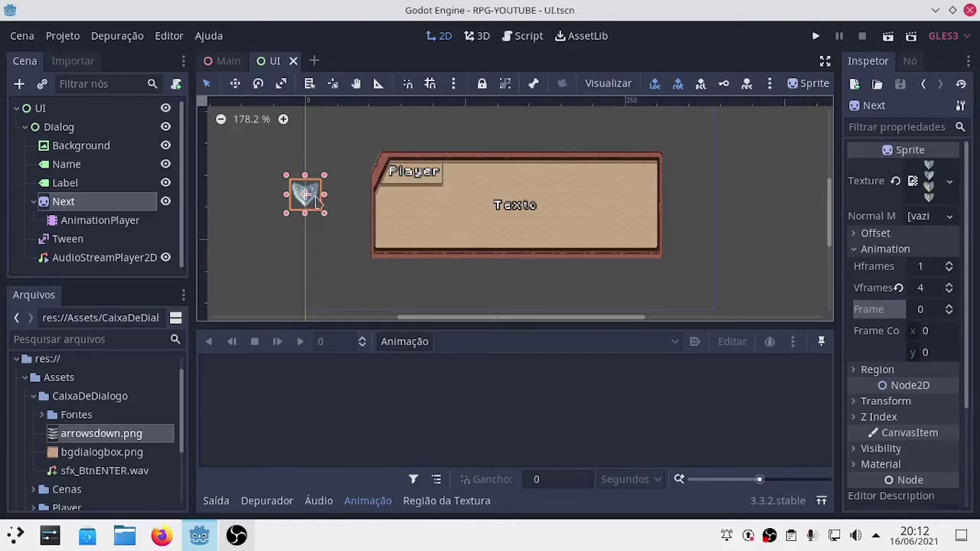
pyautogui.moveTo(317, 201)
pyautogui.mouseDown()
pyautogui.moveTo(639, 236)
pyautogui.moveTo(653, 255)
pyautogui.mouseUp()
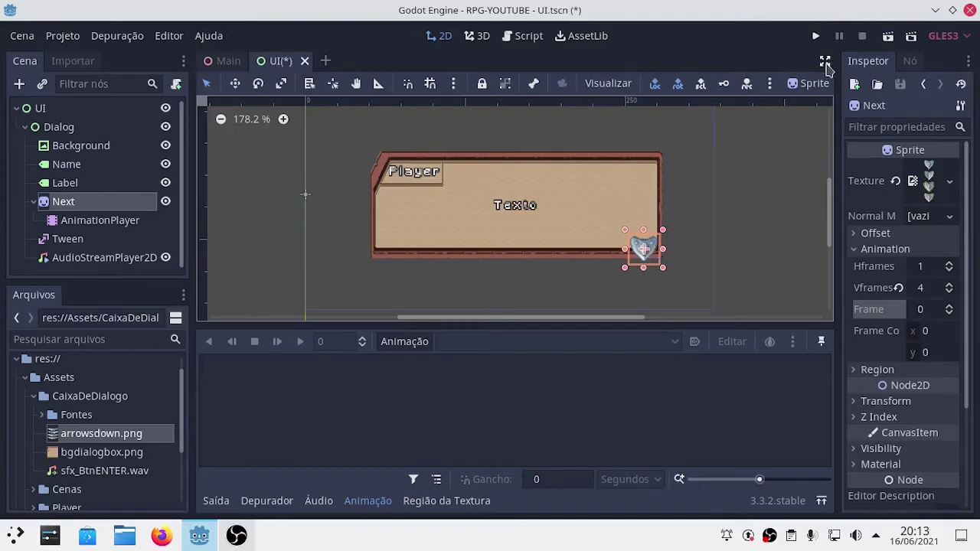
pyautogui.hotkey('ctrl', 's')
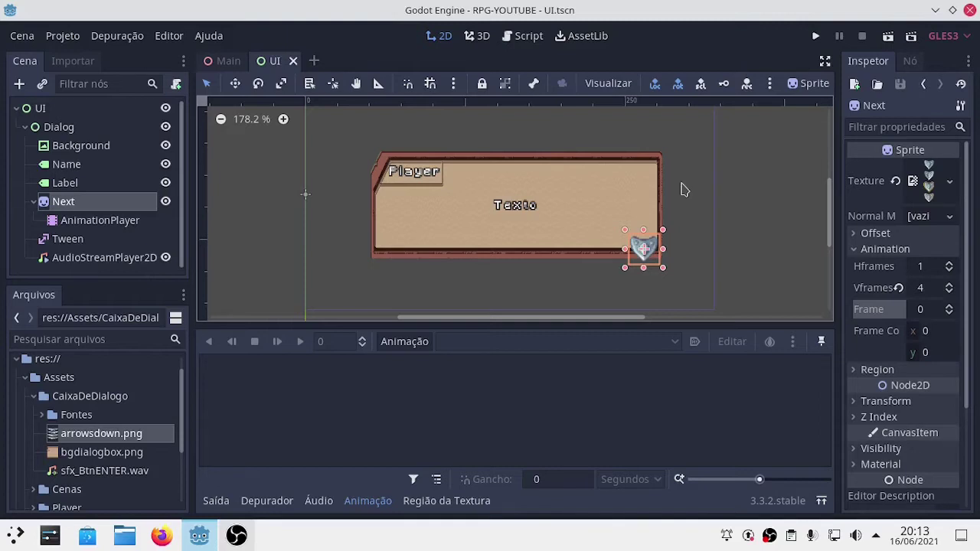
pyautogui.press('F6')
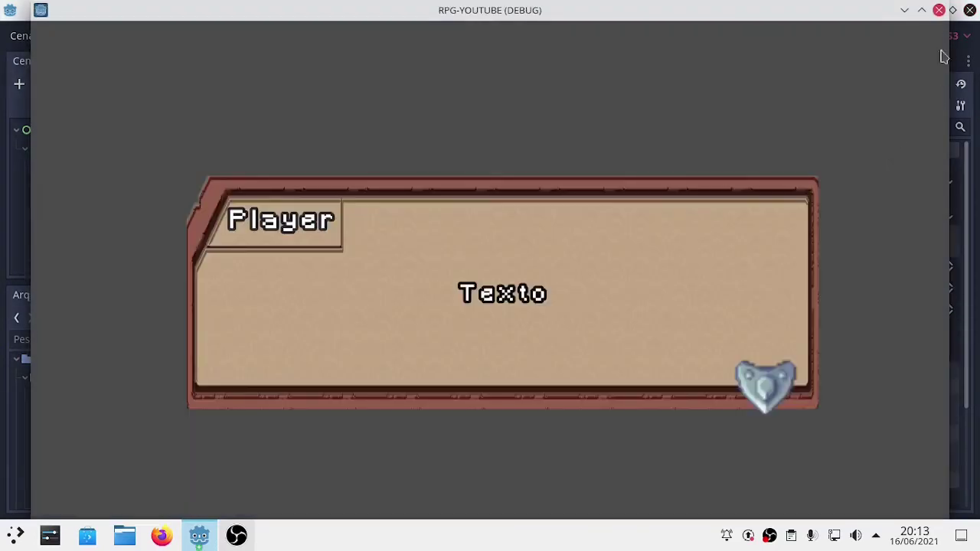
# Maximize the RPG-YOUTUBE (DEBUG) window to check the arrow, then close it
pyautogui.click(922, 11)
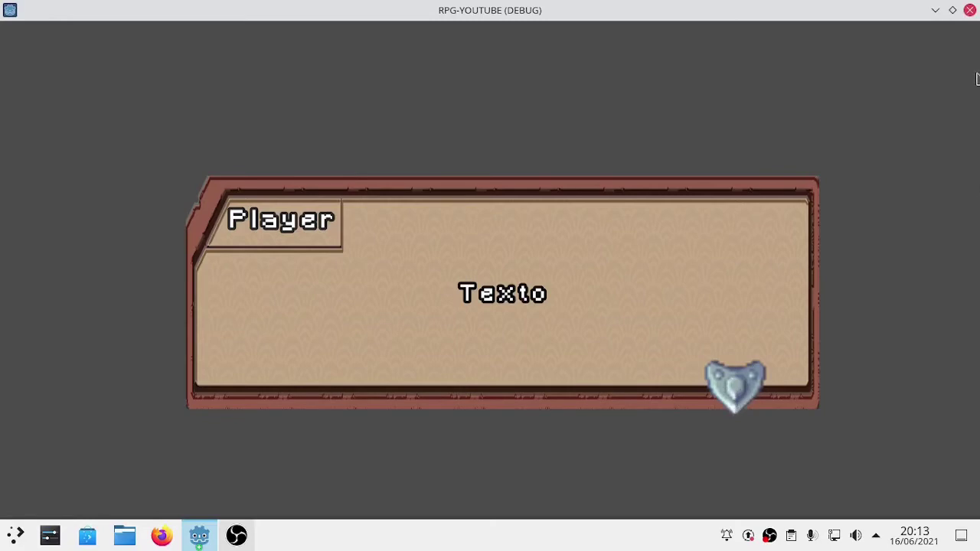
pyautogui.click(971, 11)
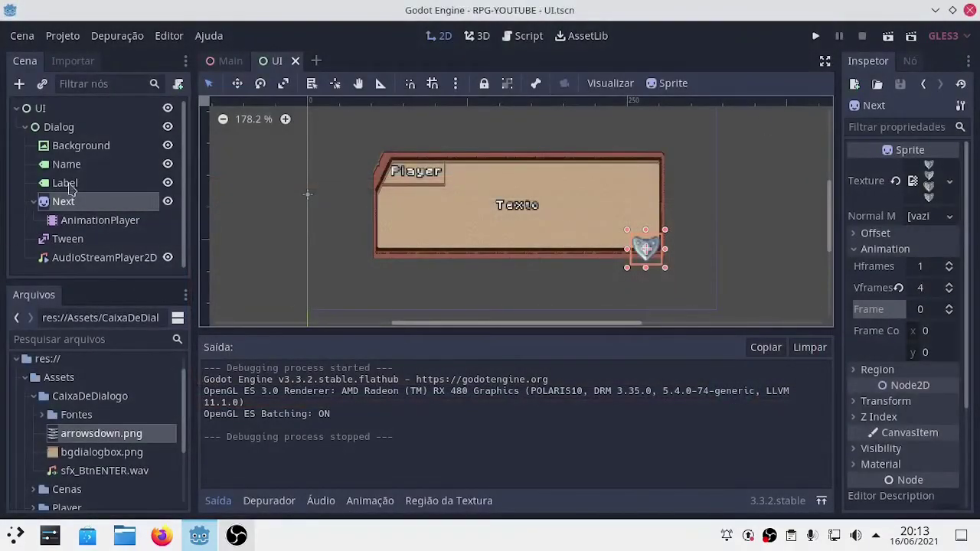
# Inspect the Next sprite's Texture and Region properties, then select arrowsdown.png in FileSystem
pyautogui.click(937, 192)
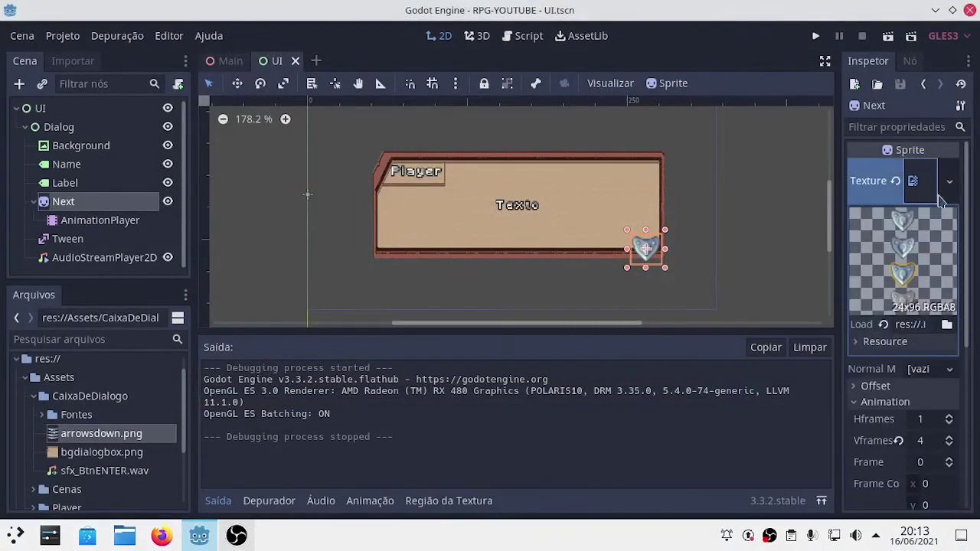
pyautogui.scroll(-2, 928, 419)
pyautogui.scroll(-3, 924, 427)
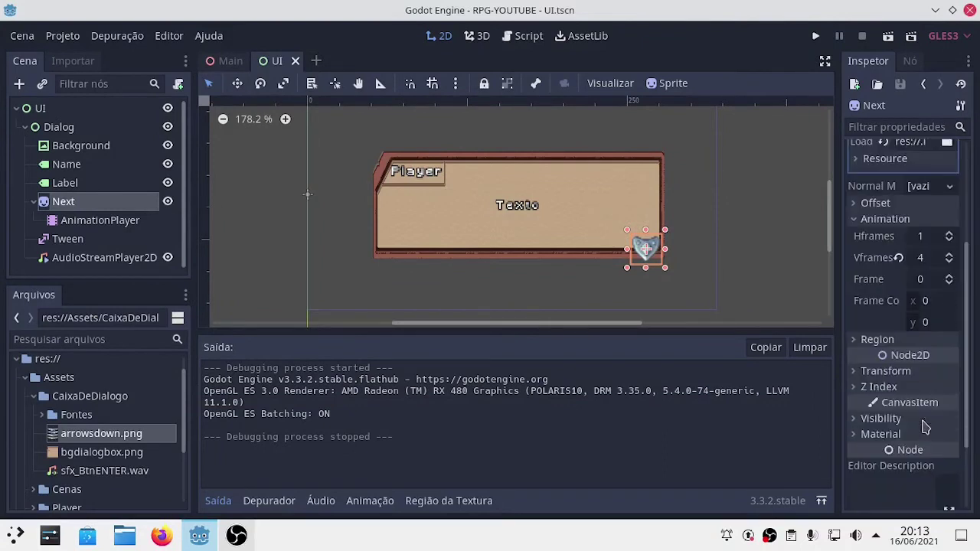
pyautogui.click(897, 340)
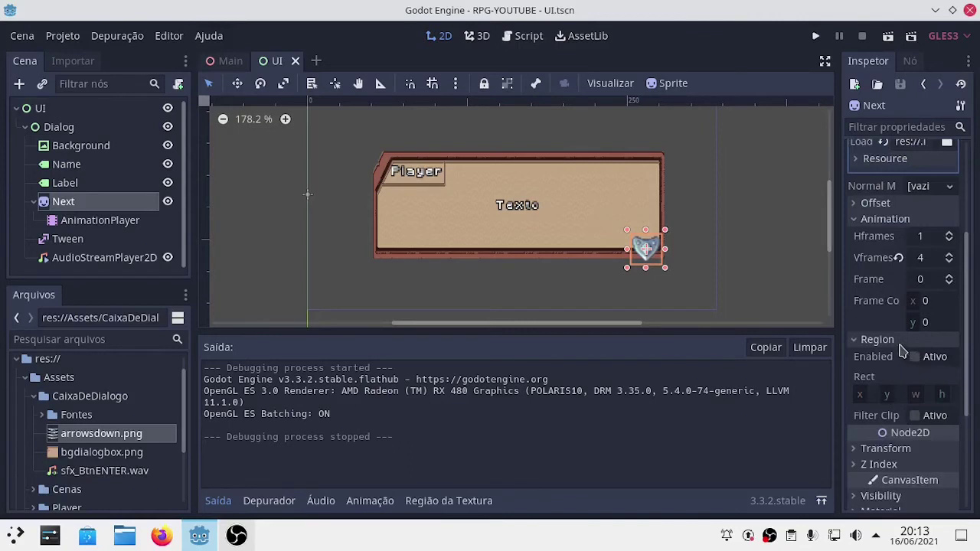
pyautogui.click(901, 341)
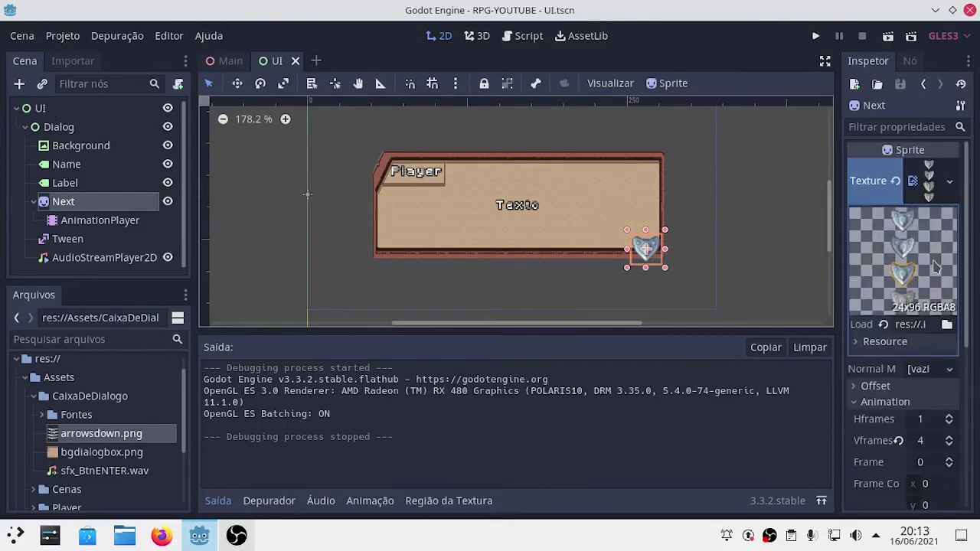
pyautogui.click(936, 182)
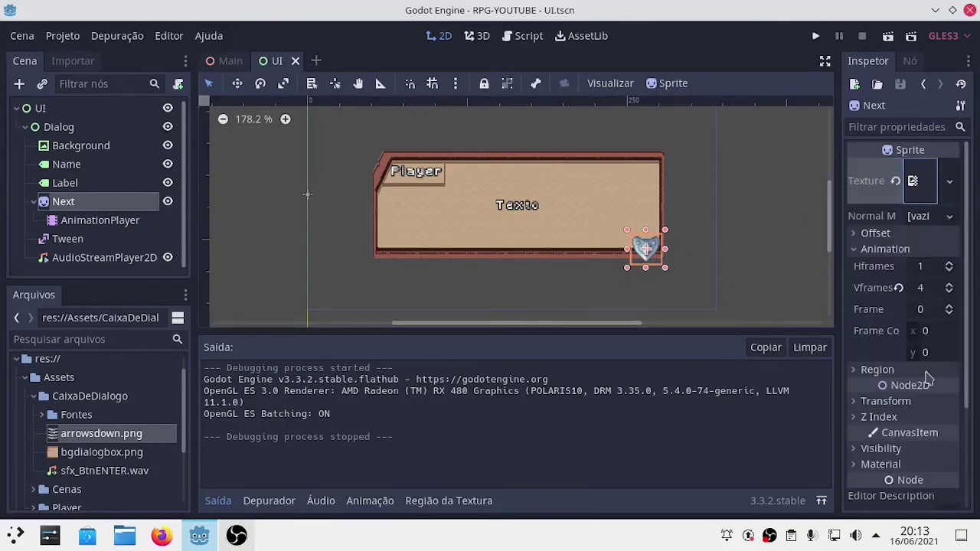
pyautogui.scroll(-2, 927, 387)
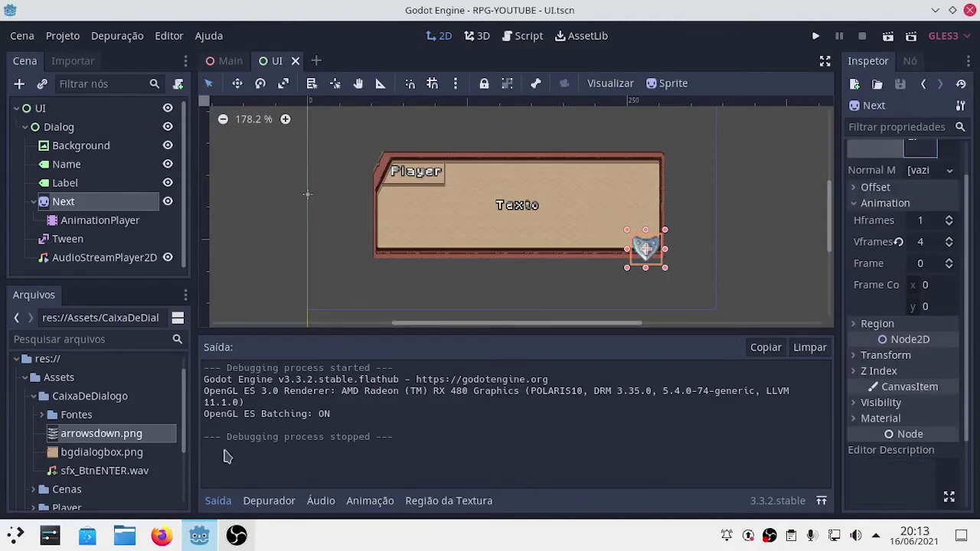
pyautogui.click(76, 443)
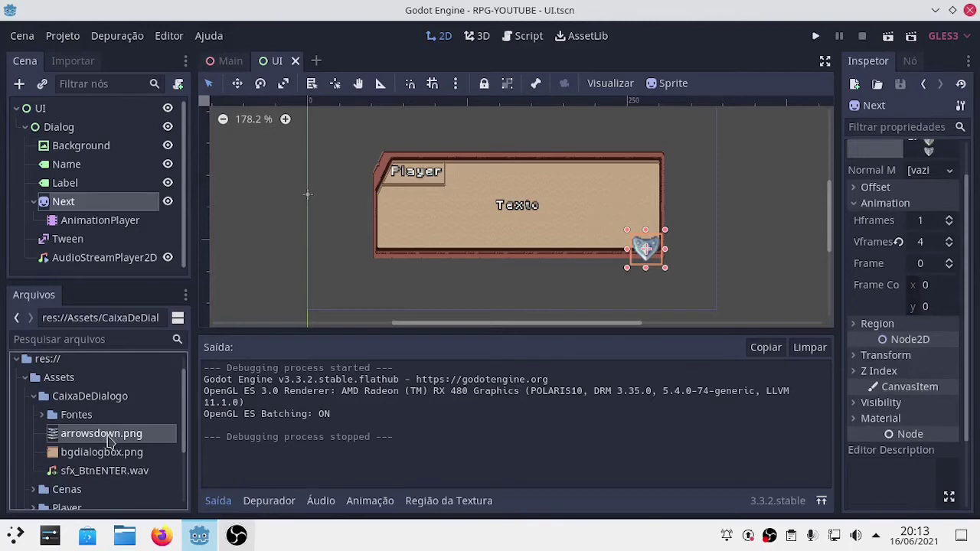
# Reimport arrowsdown.png with the 2D Pixel preset and run the game again
pyautogui.click(86, 63)
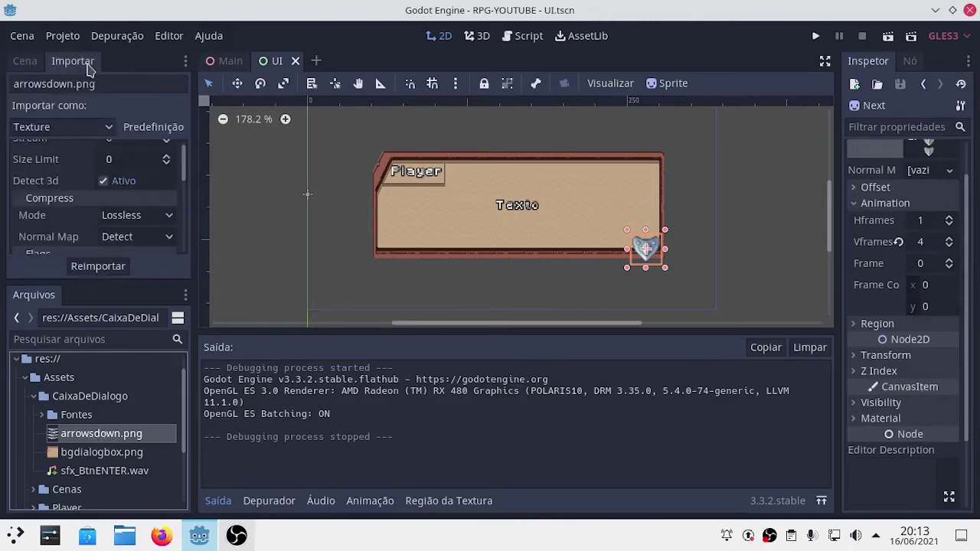
pyautogui.click(146, 130)
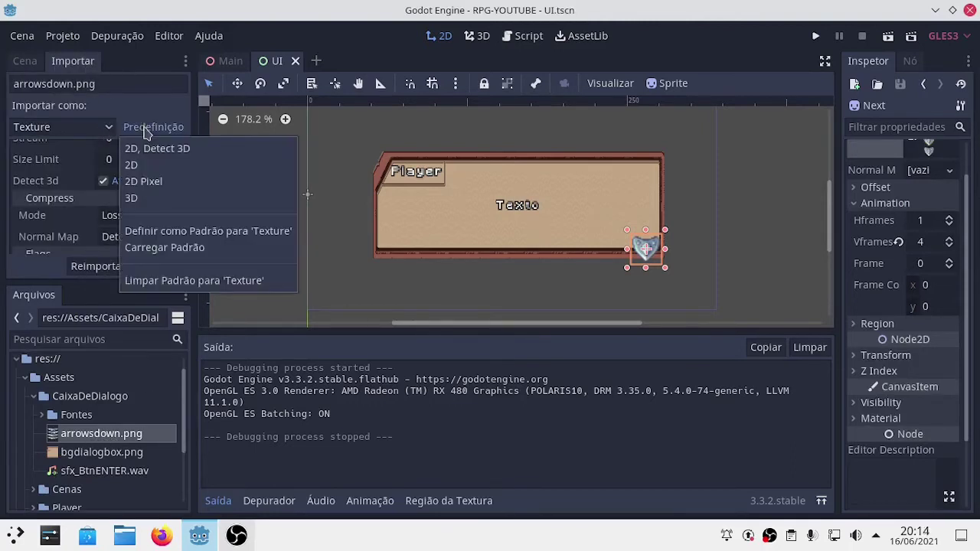
pyautogui.click(149, 189)
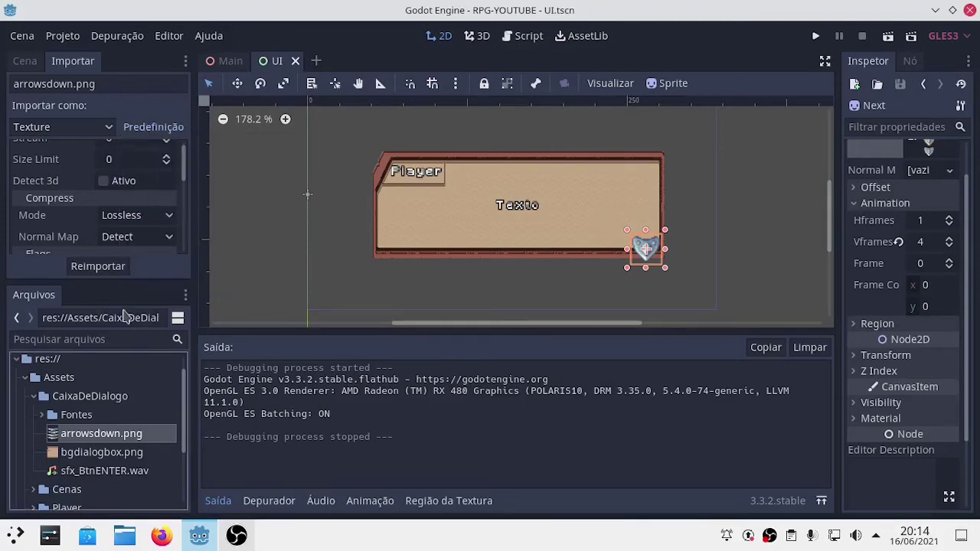
pyautogui.click(113, 272)
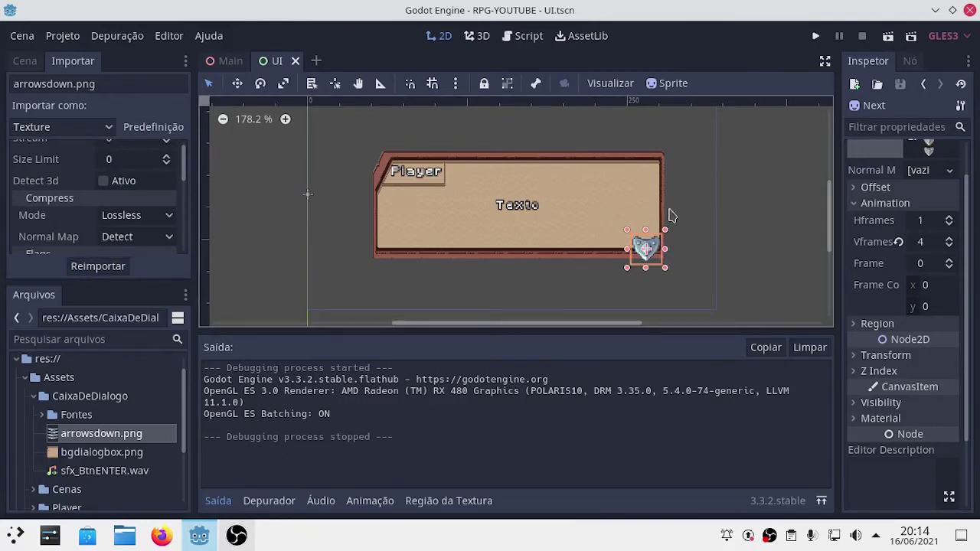
pyautogui.press('F6')
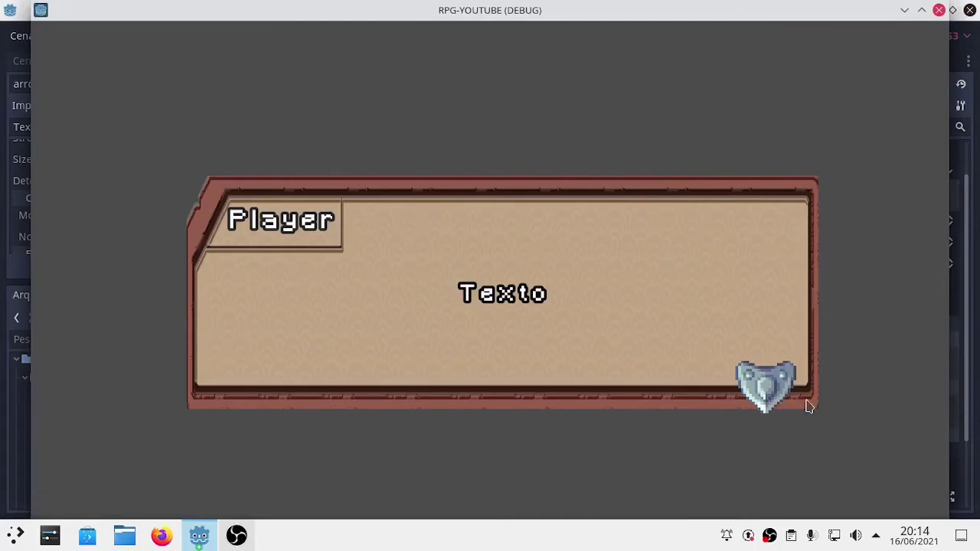
# Enlarge the game window to view the crisp arrow, then restore it and close the test run
pyautogui.click(922, 11)
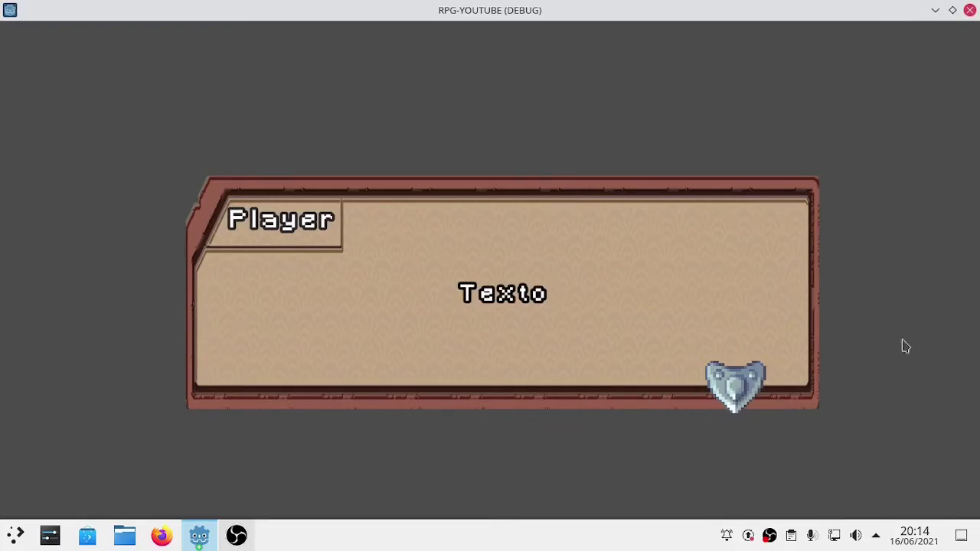
pyautogui.click(952, 11)
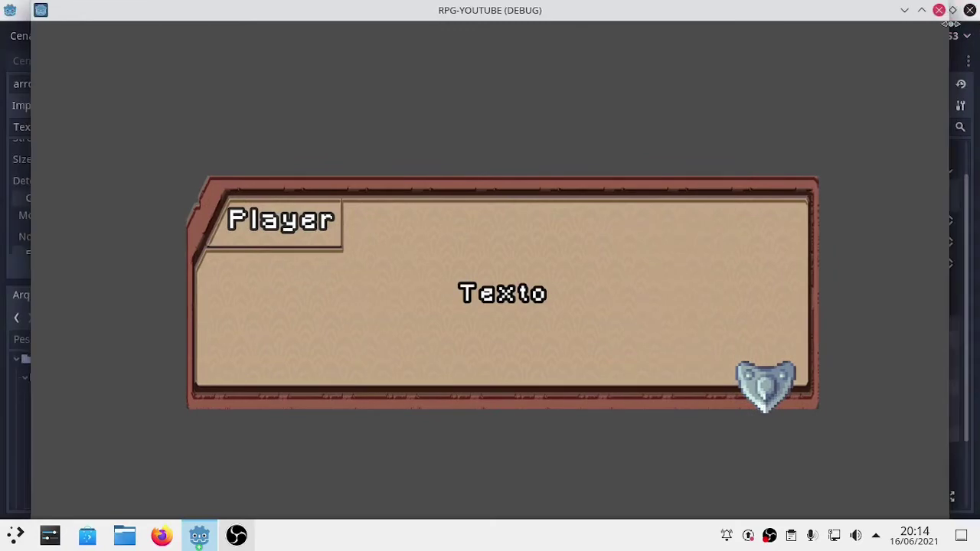
pyautogui.click(940, 11)
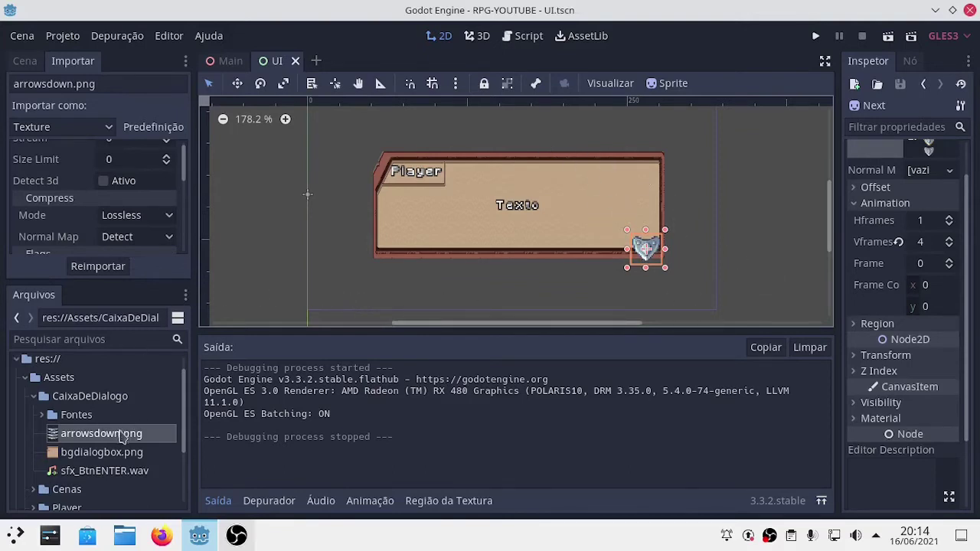
# Reparent the Next sprite under Background, hide the Saída panel, and save and run the game
pyautogui.click(26, 64)
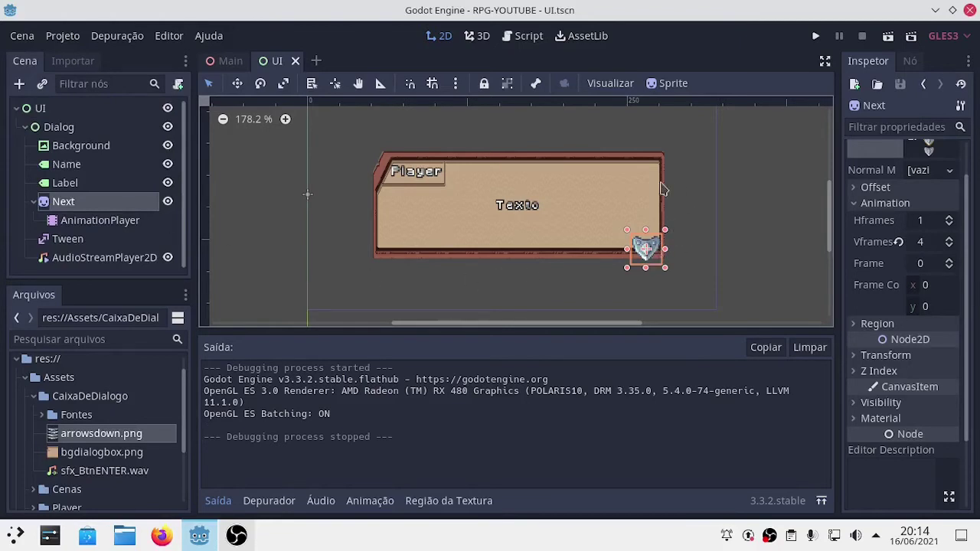
pyautogui.click(607, 222)
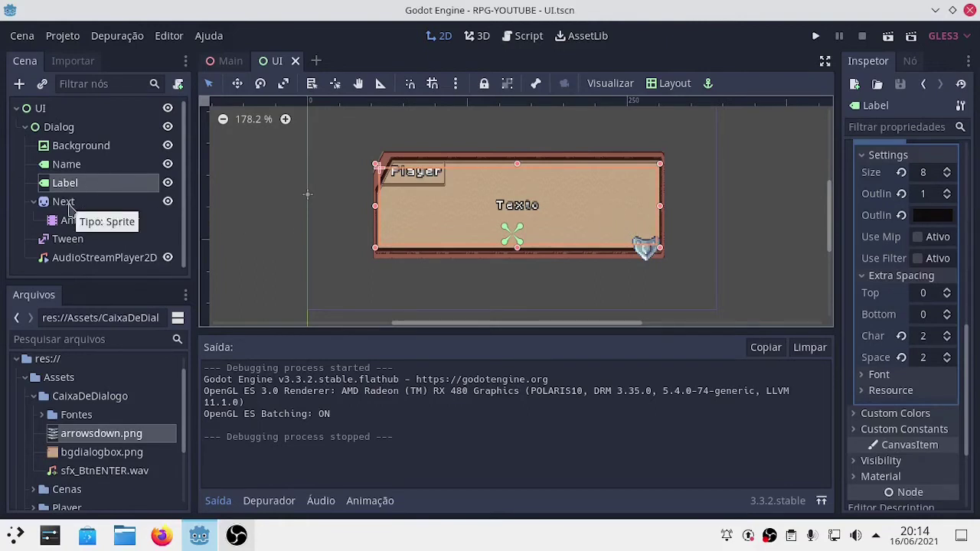
pyautogui.click(60, 132)
pyautogui.click(66, 149)
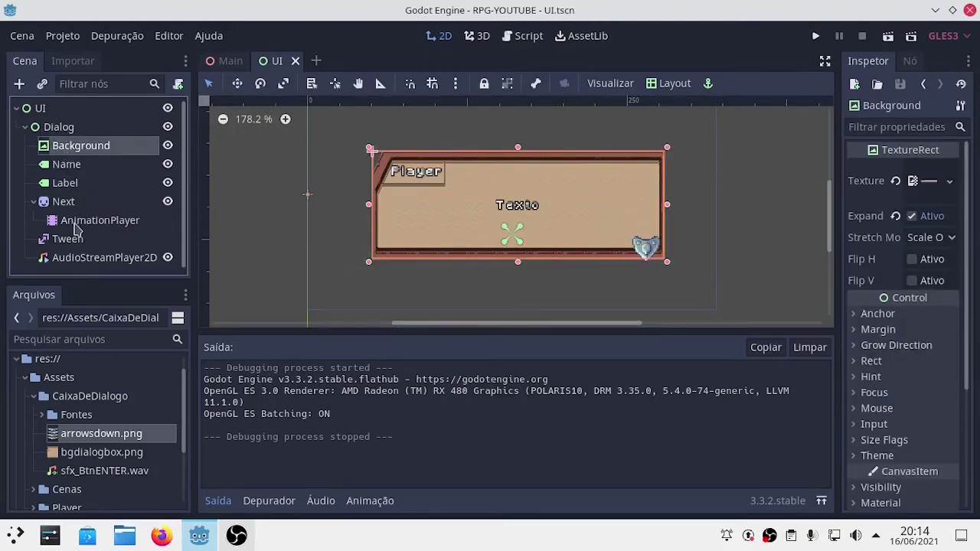
pyautogui.click(63, 204)
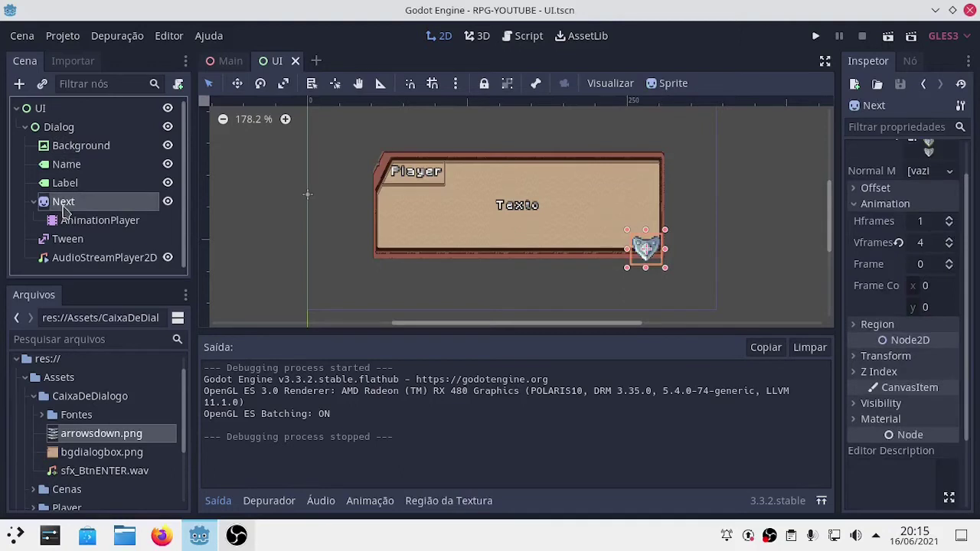
pyautogui.moveTo(64, 208); pyautogui.dragTo(113, 151)
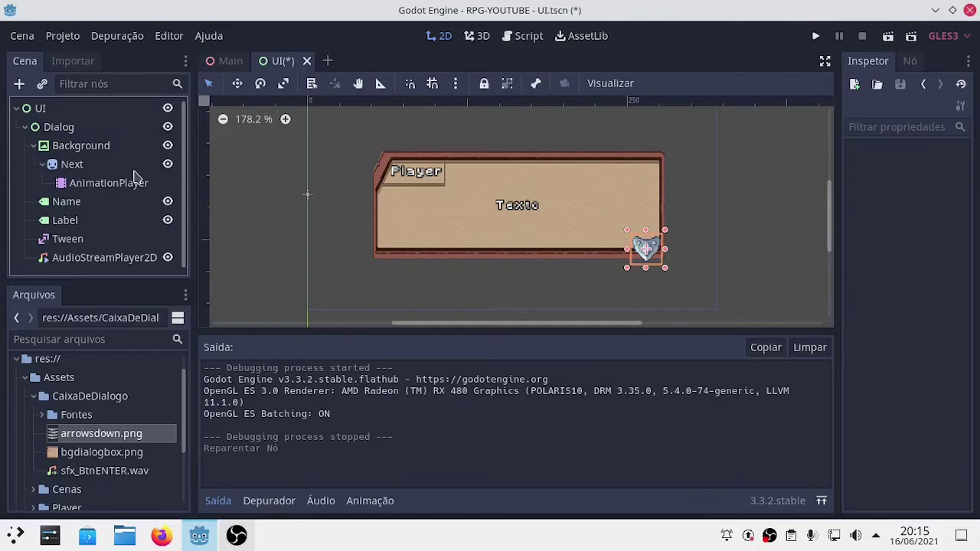
pyautogui.click(259, 210)
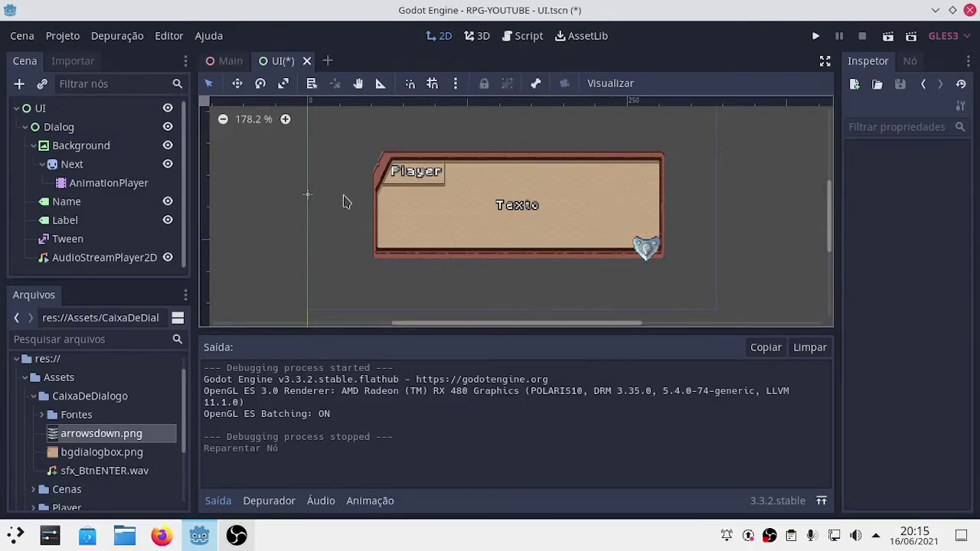
pyautogui.click(76, 166)
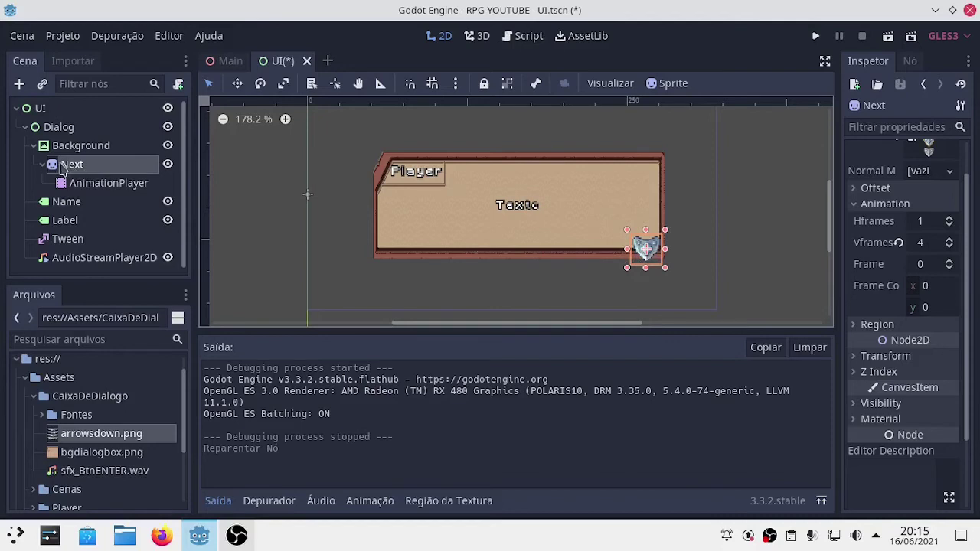
pyautogui.click(97, 150)
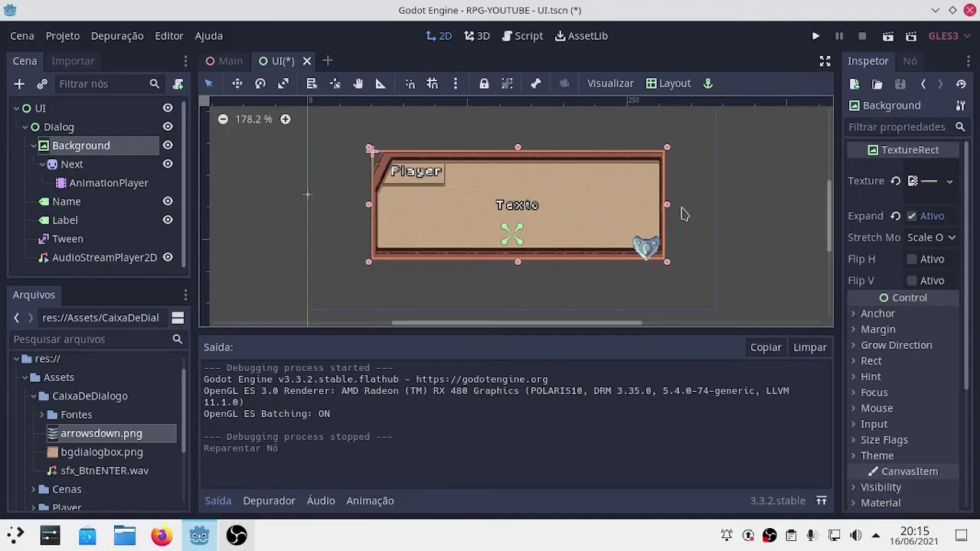
pyautogui.click(218, 501)
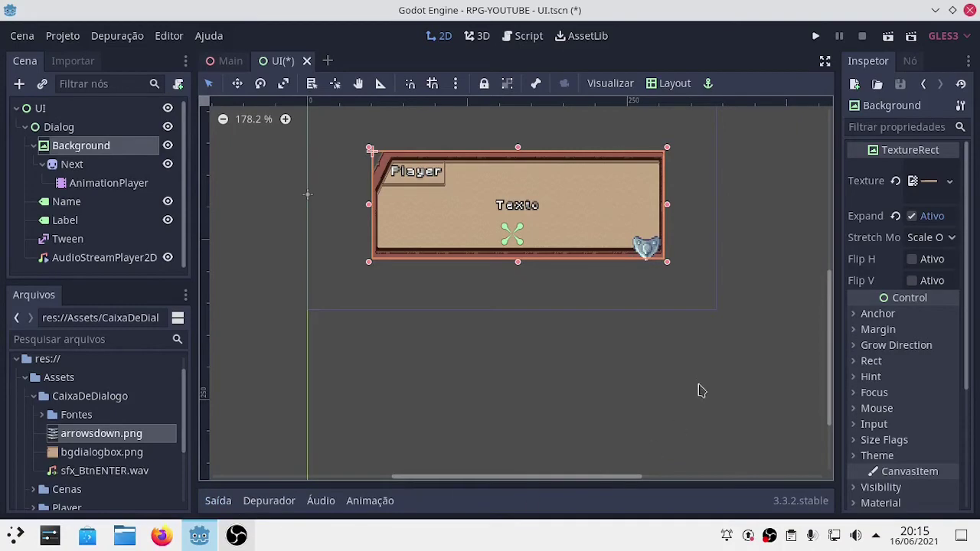
pyautogui.press('F6')
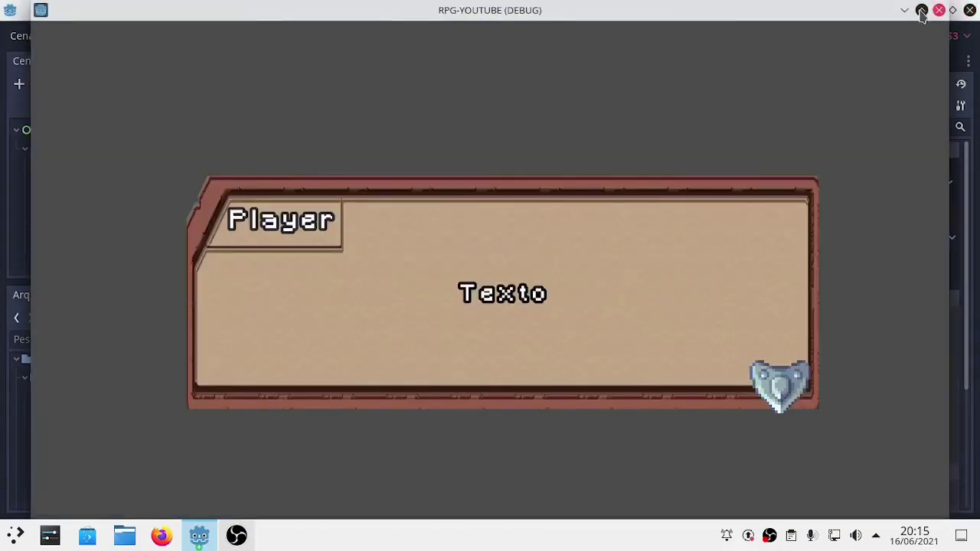
# Maximize and restore the debug game window, then close it
pyautogui.click(922, 9)
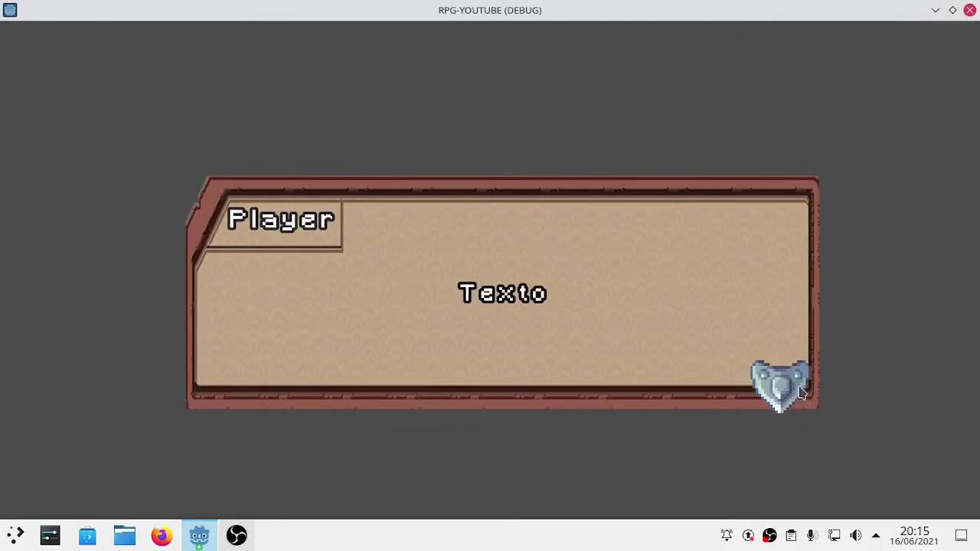
pyautogui.click(953, 10)
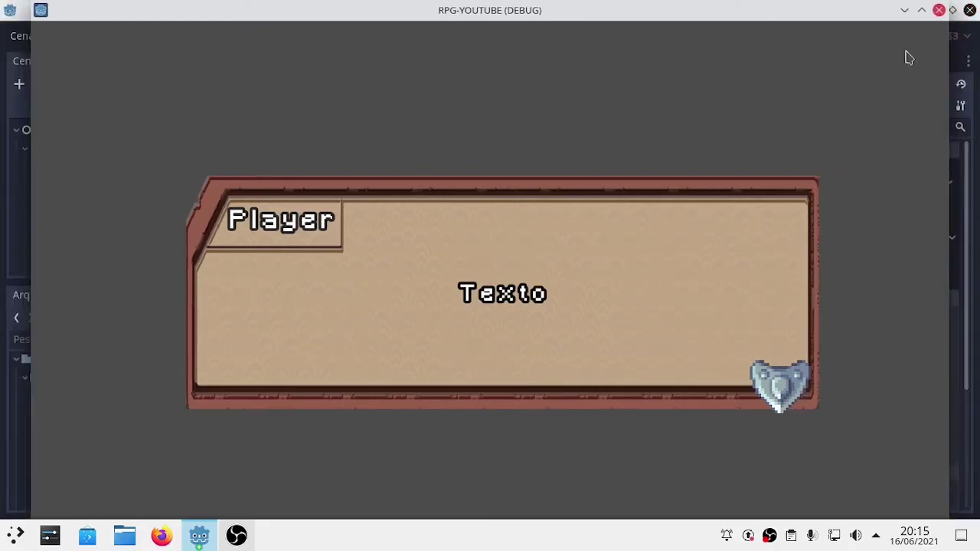
pyautogui.click(938, 12)
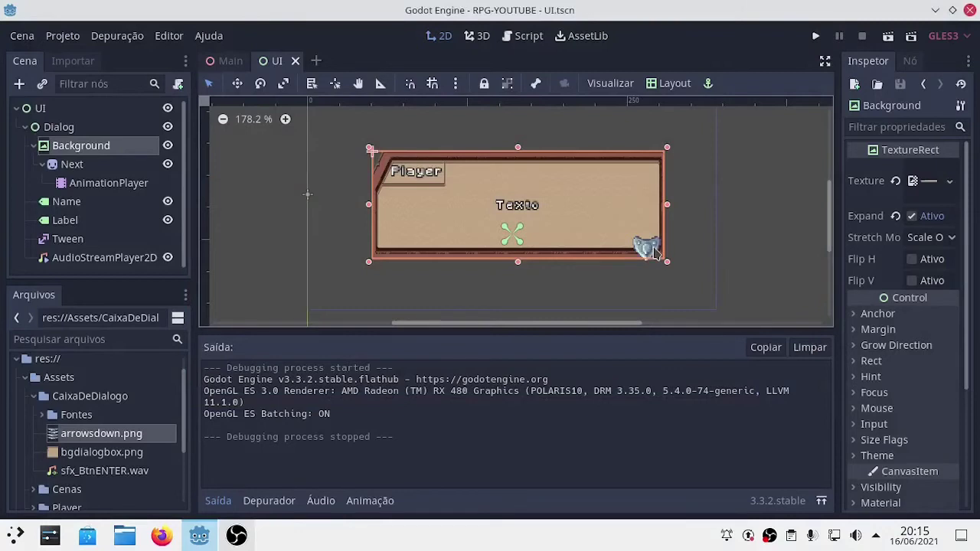
# Select the Next arrow and nudge it down a few pixels with the arrow keys
pyautogui.click(63, 168)
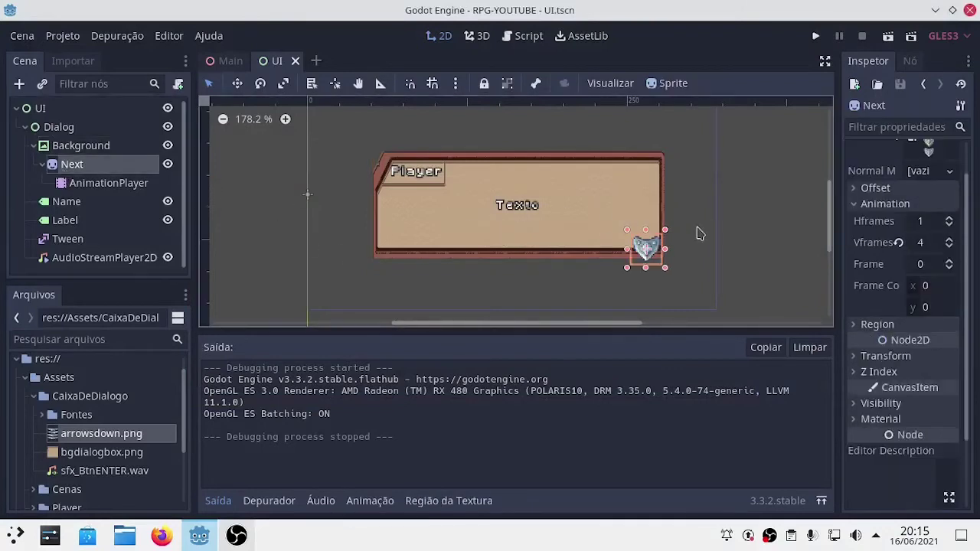
pyautogui.press('Down')
pyautogui.press('Down')
pyautogui.press('Down')
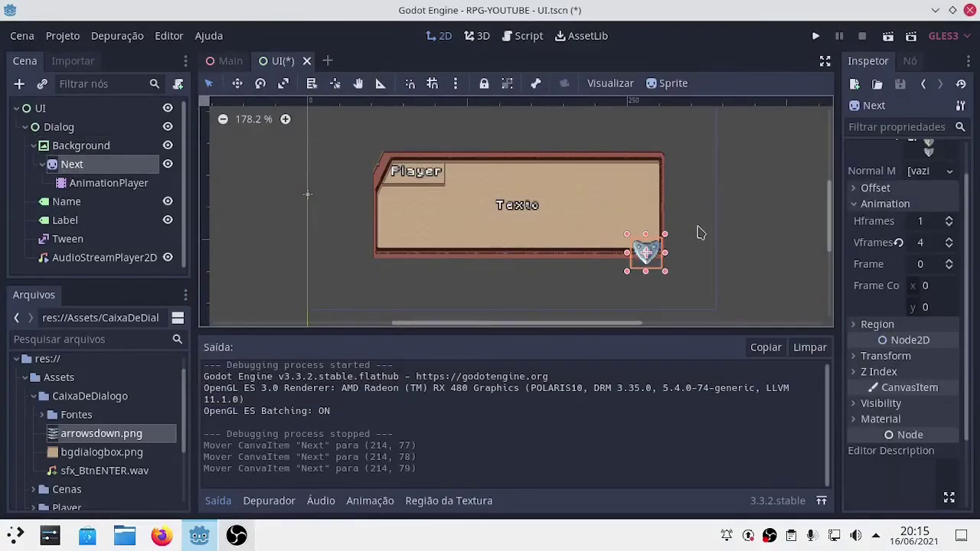
pyautogui.press('Down')
pyautogui.press('Up')
pyautogui.press('Up')
pyautogui.press('Up')
pyautogui.press('Up')
pyautogui.press('Up')
pyautogui.press('Up')
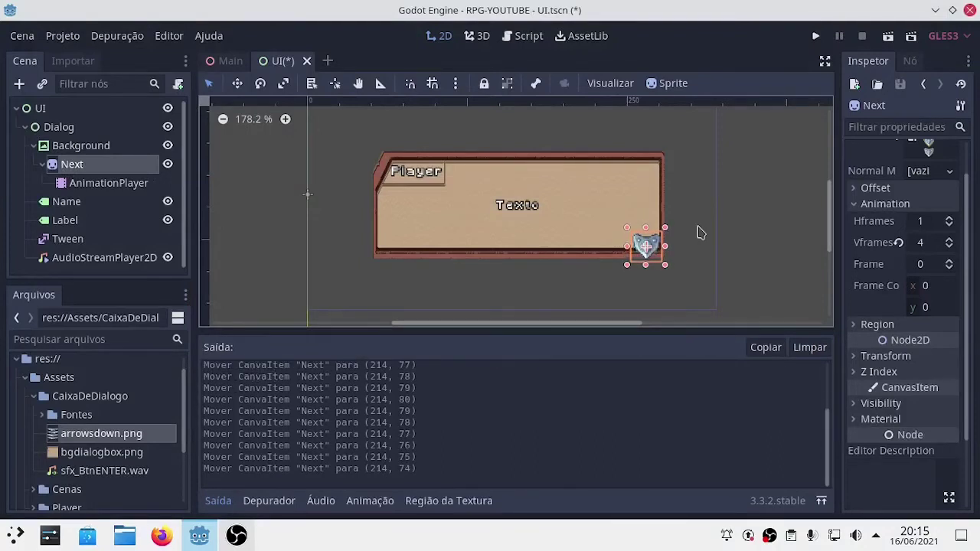
pyautogui.press('Down')
pyautogui.press('Down')
pyautogui.press('Down')
pyautogui.press('Down')
pyautogui.press('Down')
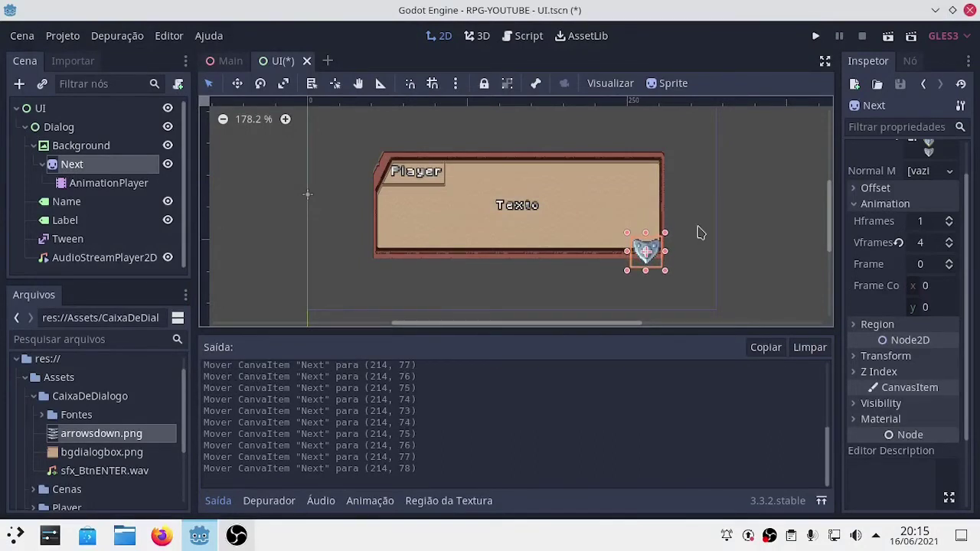
pyautogui.press('Down')
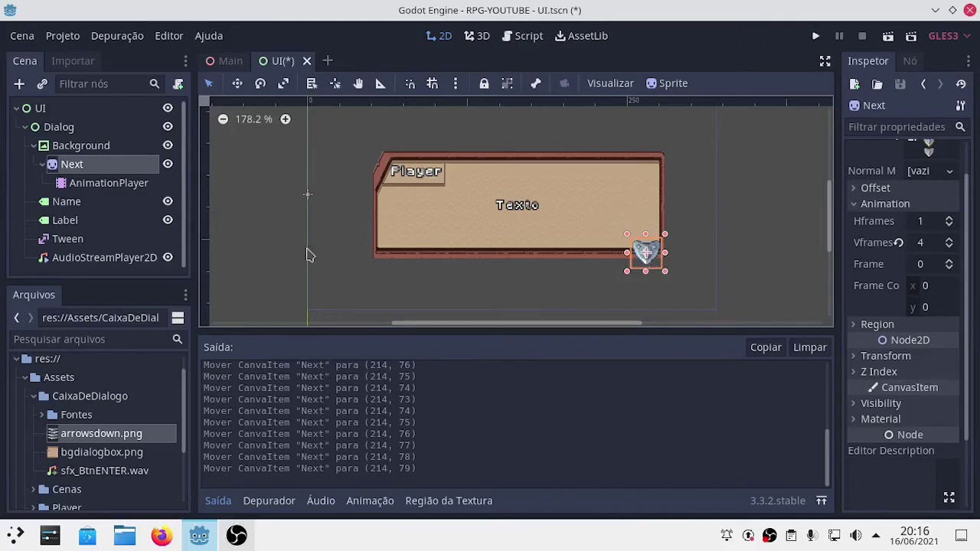
# Set the Next arrow's Transform position to x 214 and y 80
pyautogui.click(880, 359)
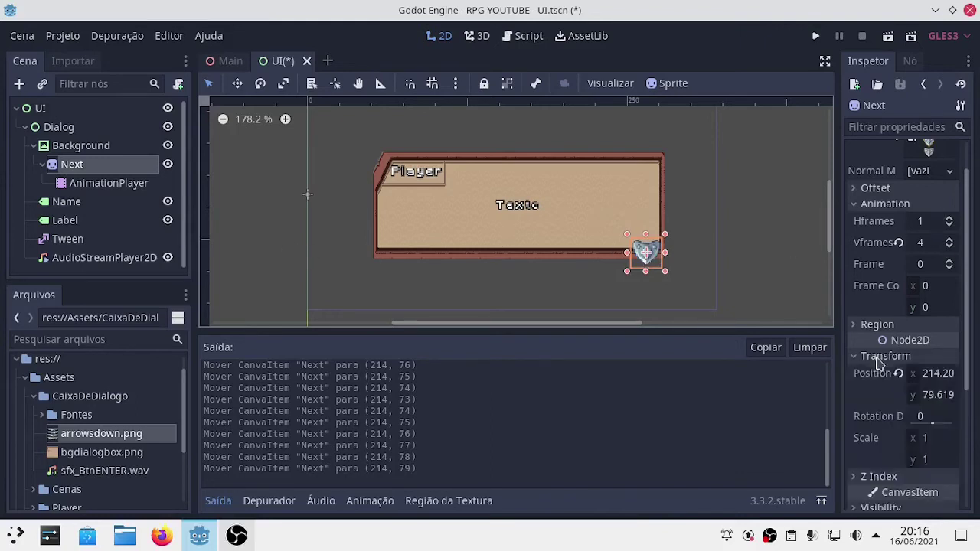
pyautogui.click(939, 373)
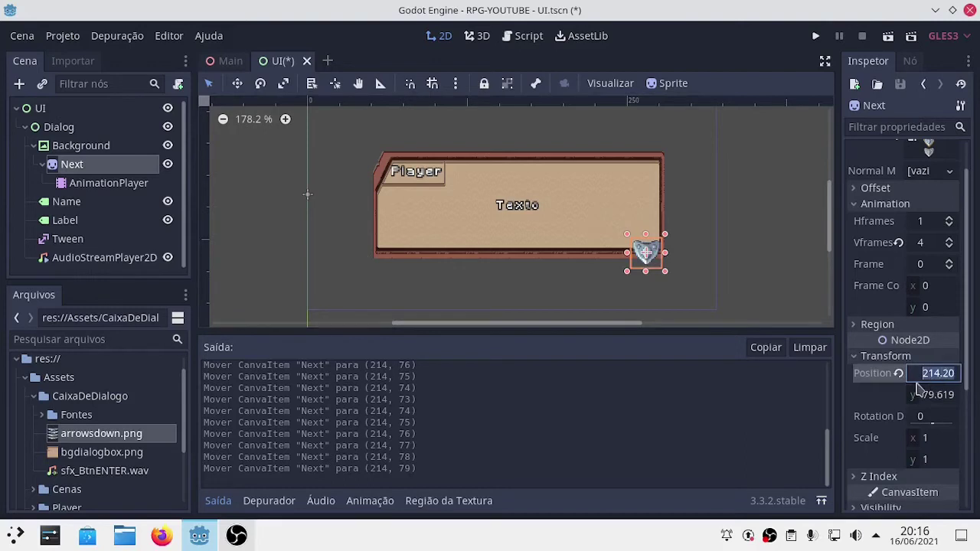
pyautogui.write('2')
pyautogui.press('Return')
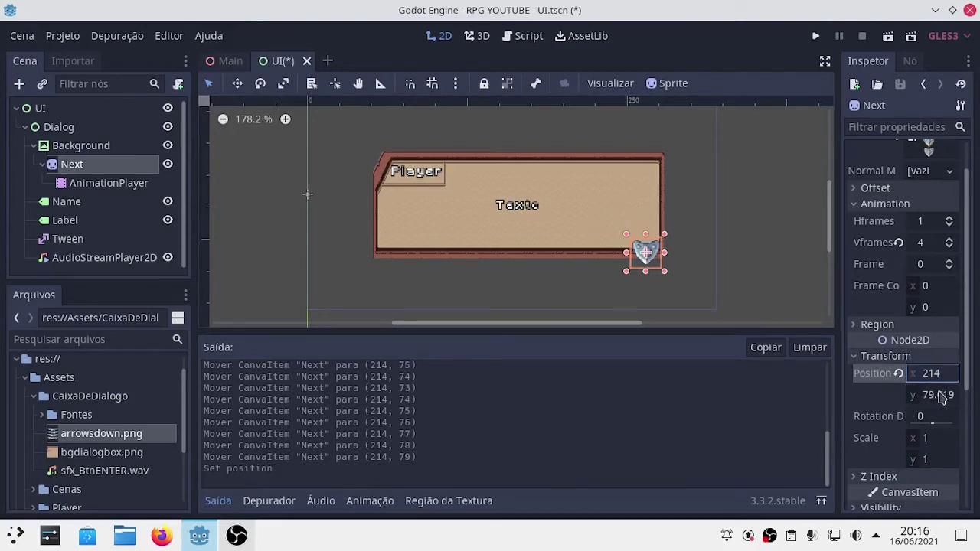
pyautogui.click(941, 395)
pyautogui.write('80')
pyautogui.press('Return')
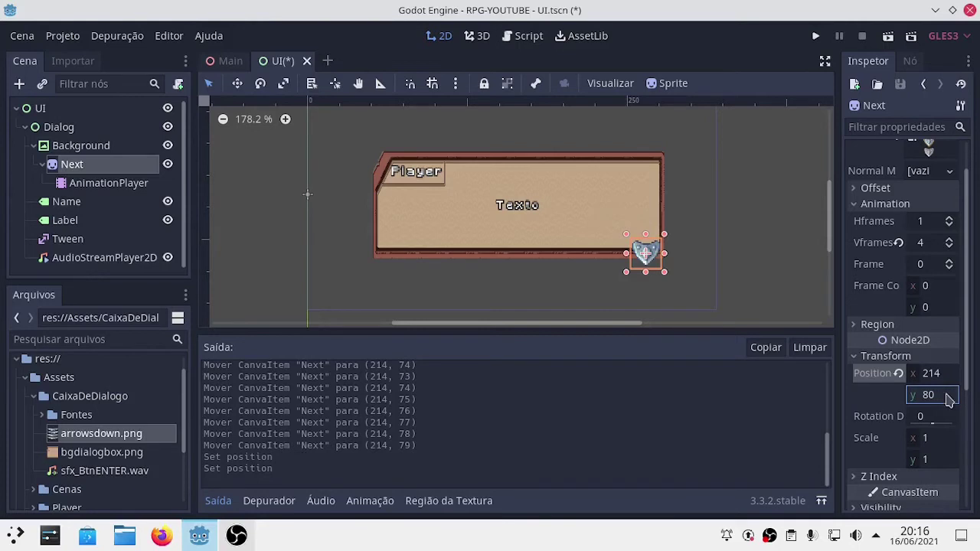
pyautogui.click(949, 398)
pyautogui.write('90')
pyautogui.press('Return')
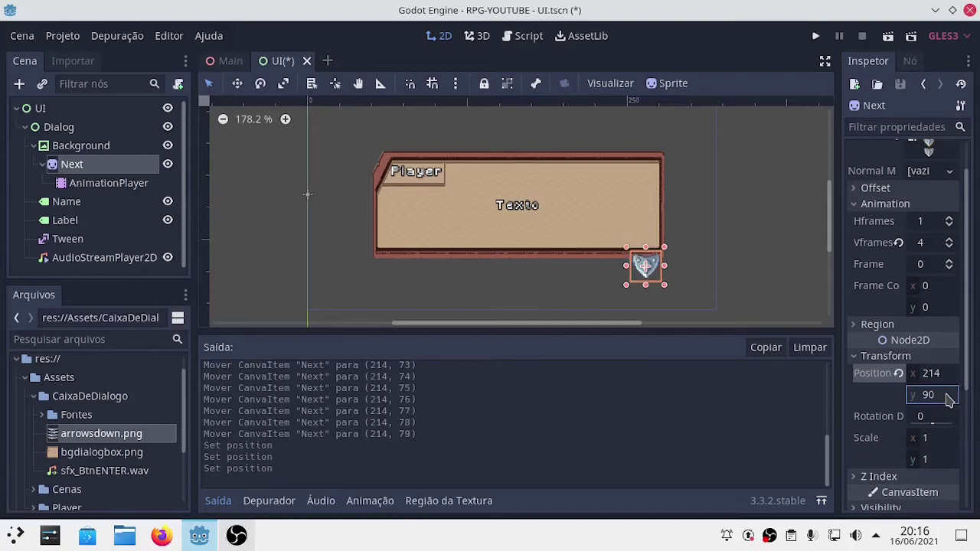
pyautogui.click(949, 399)
pyautogui.write('0')
pyautogui.press('Return')
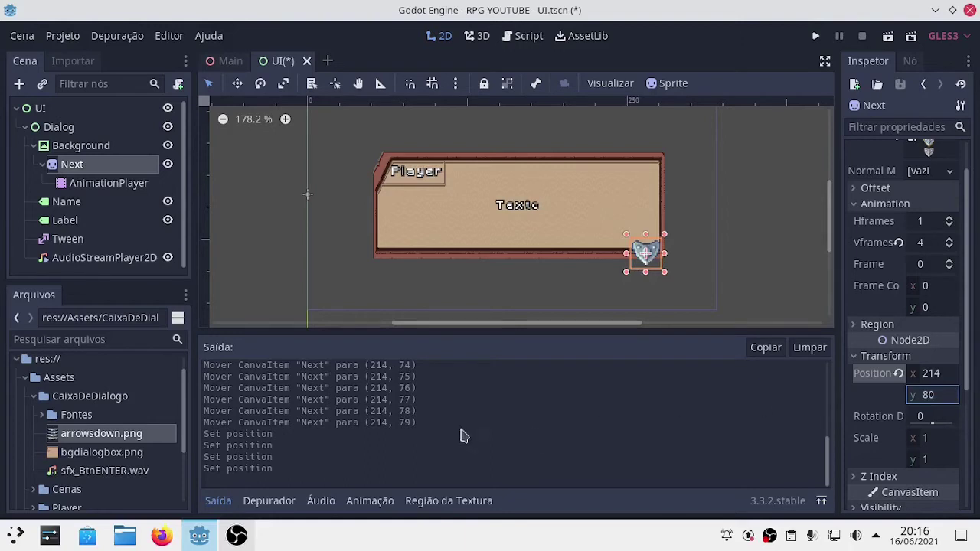
pyautogui.click(96, 184)
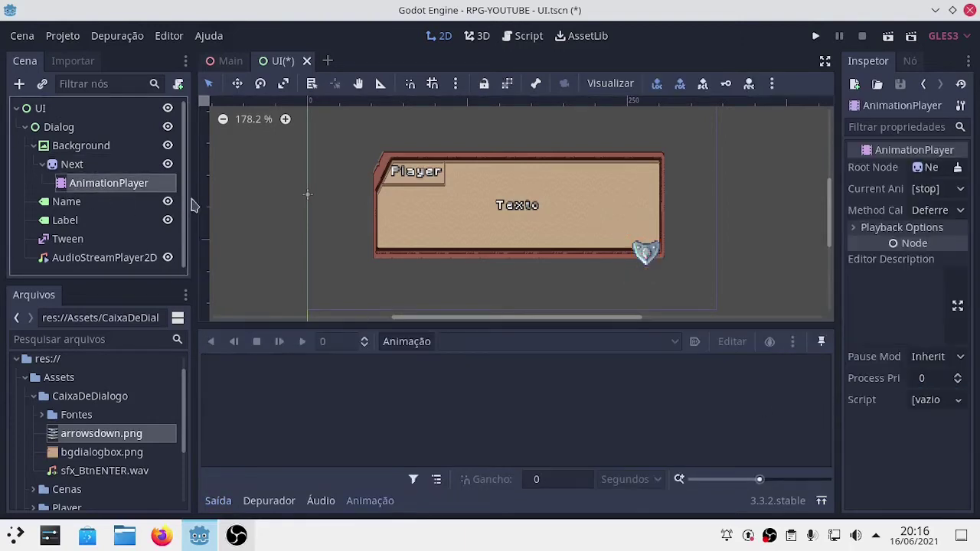
# Add an empty animation called 'Next' through Animação > Novo
pyautogui.click(411, 342)
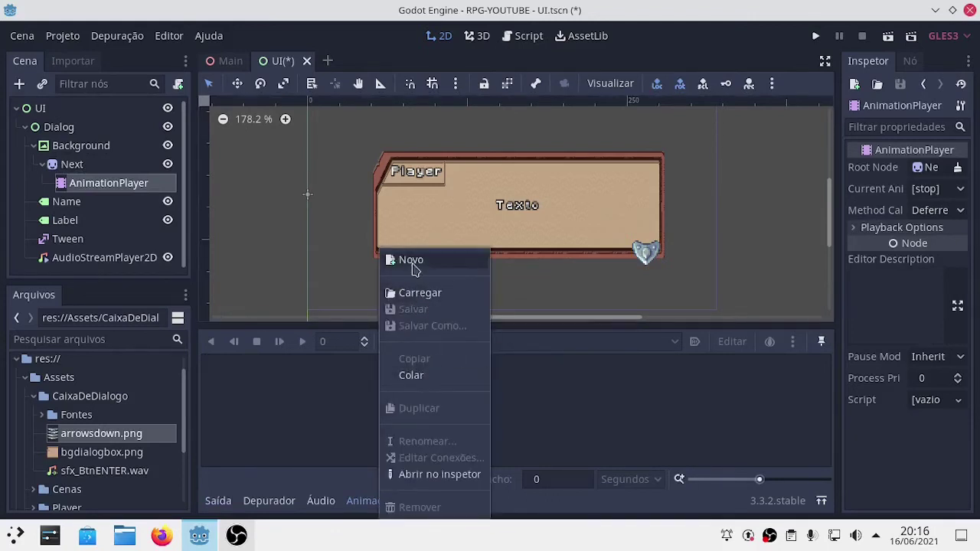
pyautogui.click(414, 262)
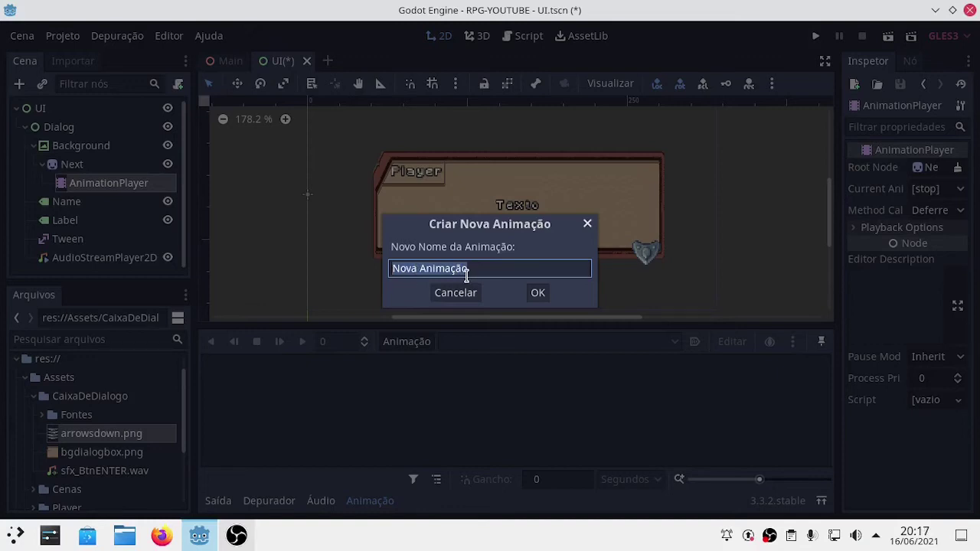
pyautogui.write('Next')
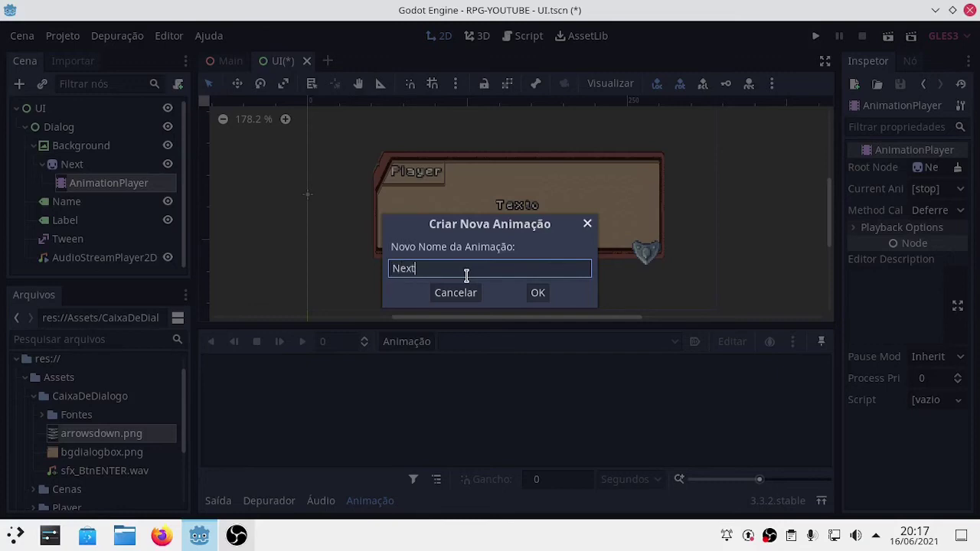
pyautogui.press('Return')
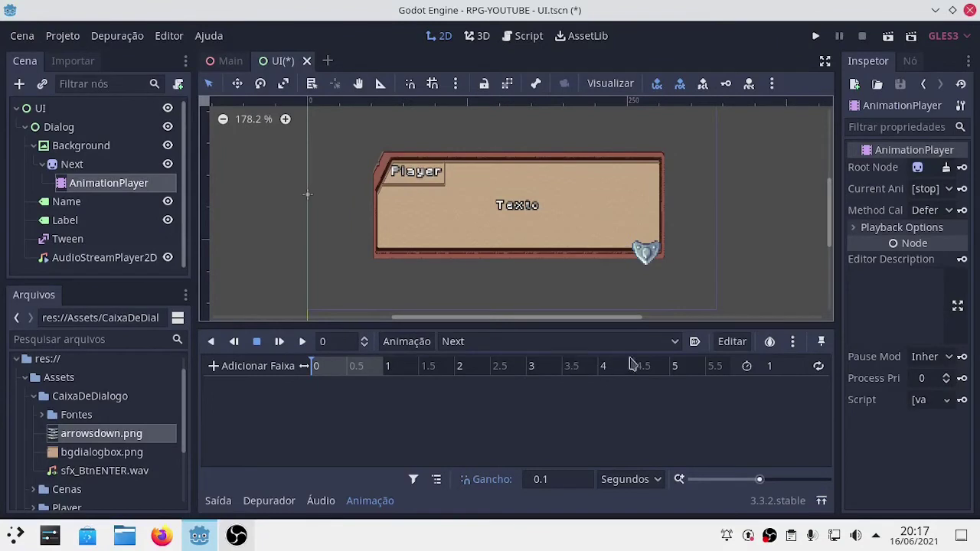
# Toggle autoplay and key the Next sprite's position and scale at time 0
pyautogui.click(694, 344)
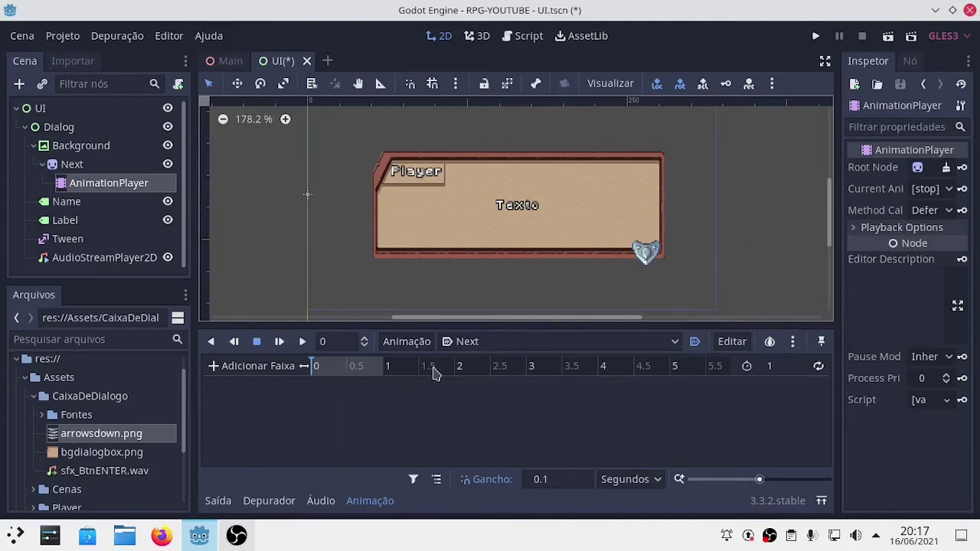
pyautogui.click(98, 169)
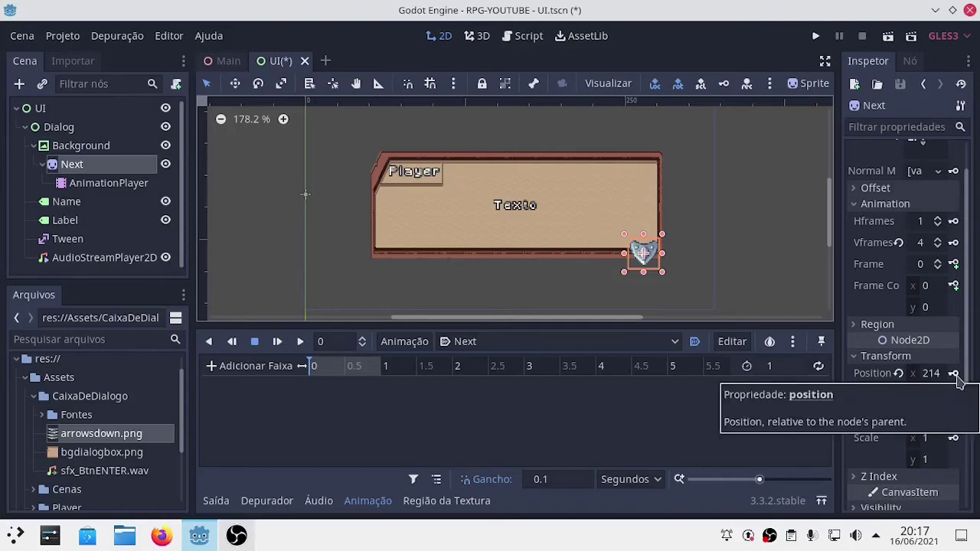
pyautogui.click(954, 374)
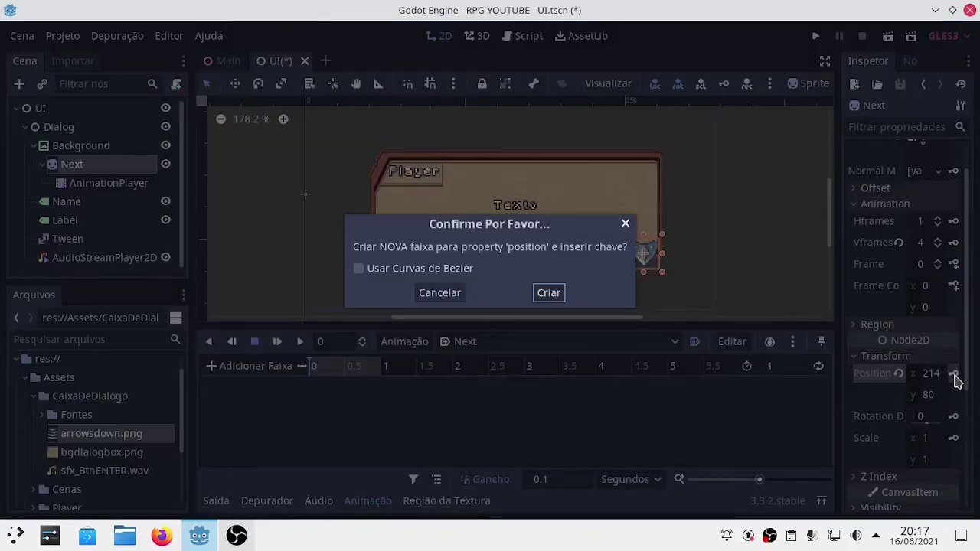
pyautogui.click(549, 294)
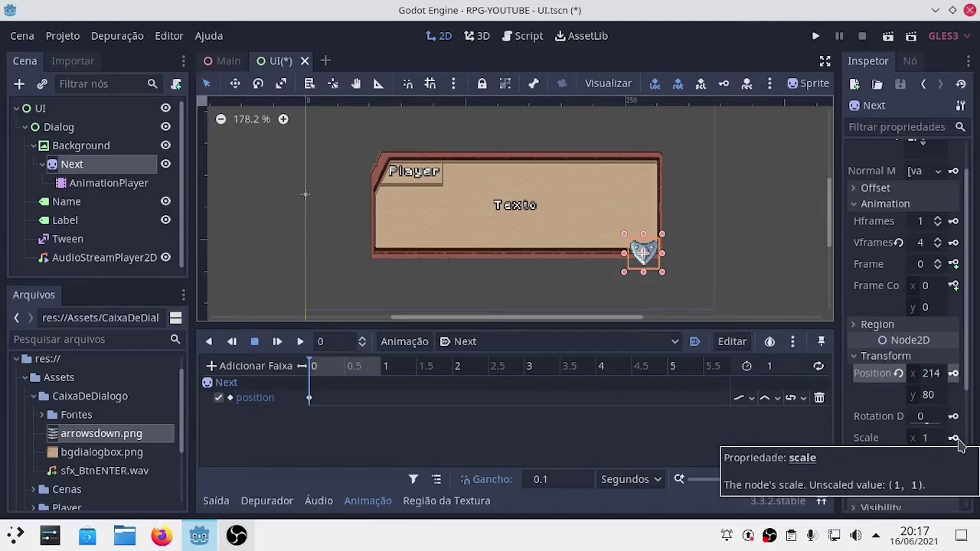
pyautogui.click(953, 438)
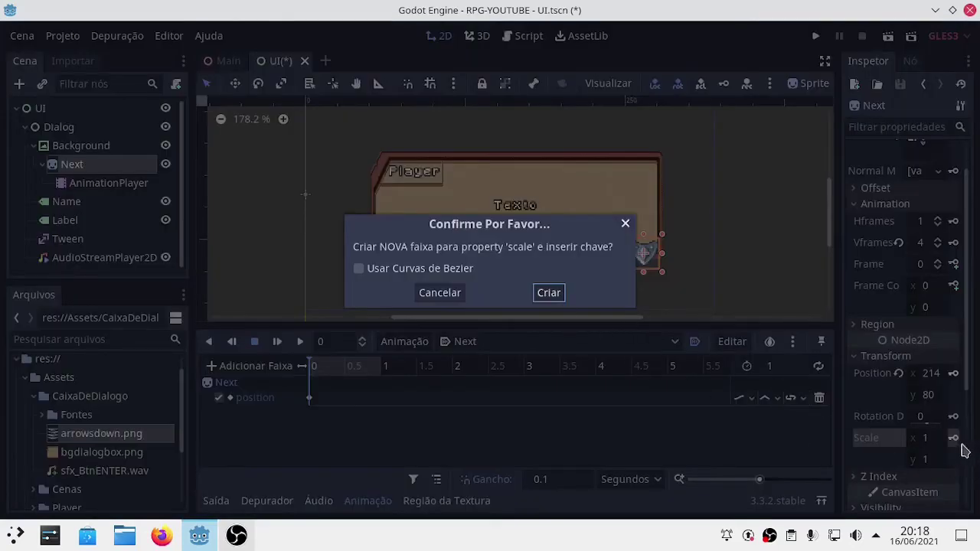
pyautogui.click(553, 294)
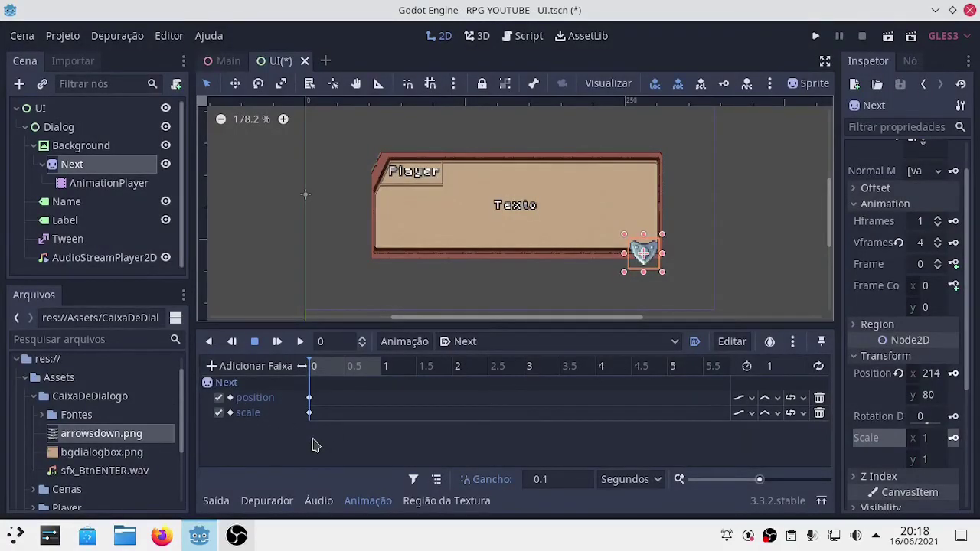
# At 0.5 s, set the Next sprite's position y to 90 and scale to 1.2 x 1.2
pyautogui.click(346, 366)
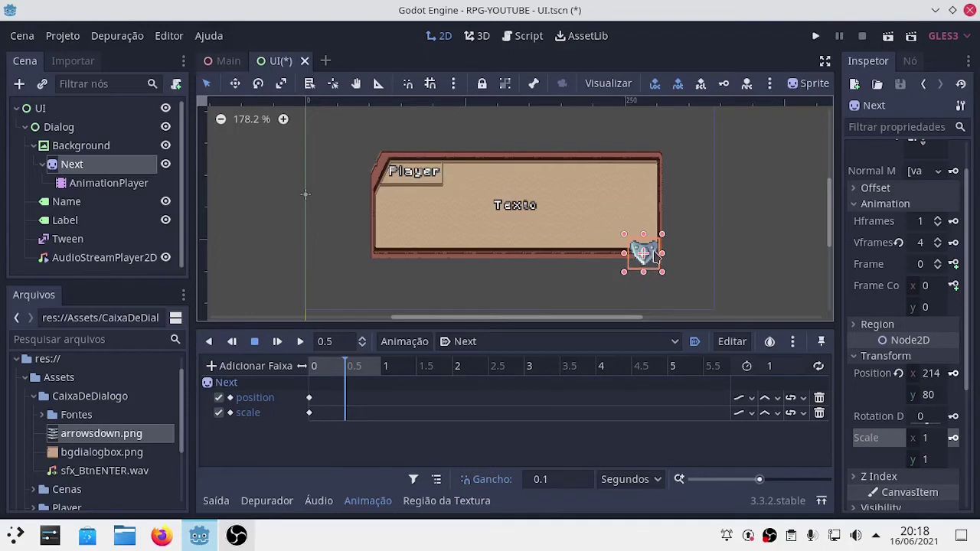
pyautogui.click(928, 394)
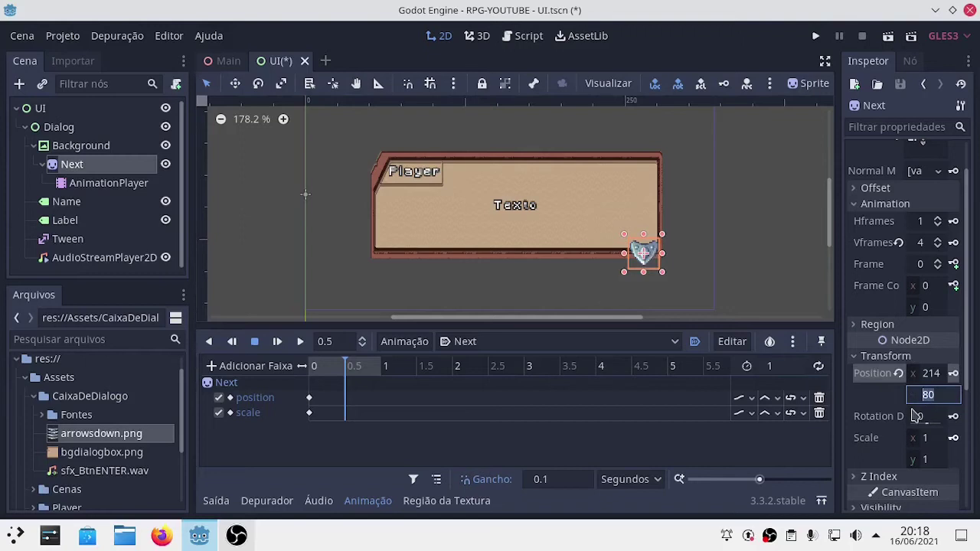
pyautogui.write('90')
pyautogui.press('Return')
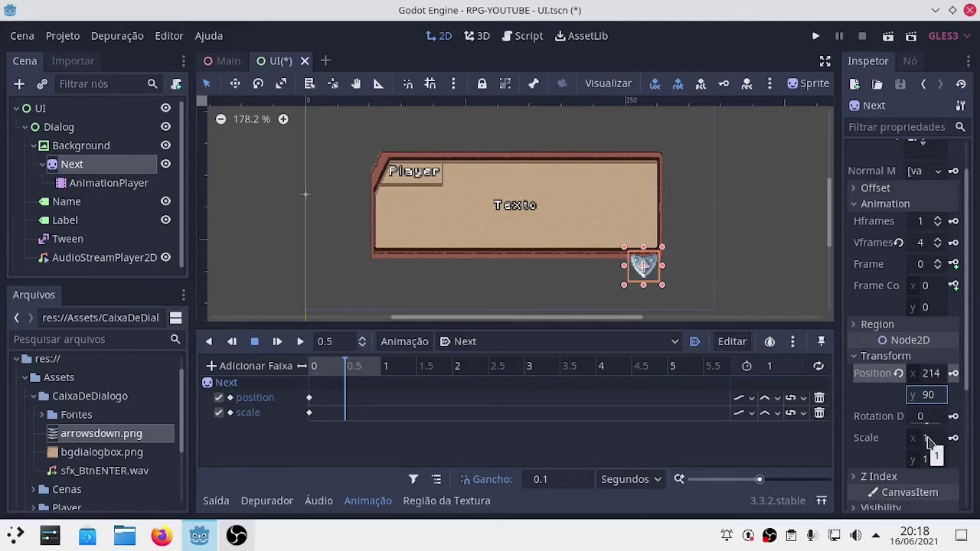
pyautogui.click(928, 442)
pyautogui.write('.2')
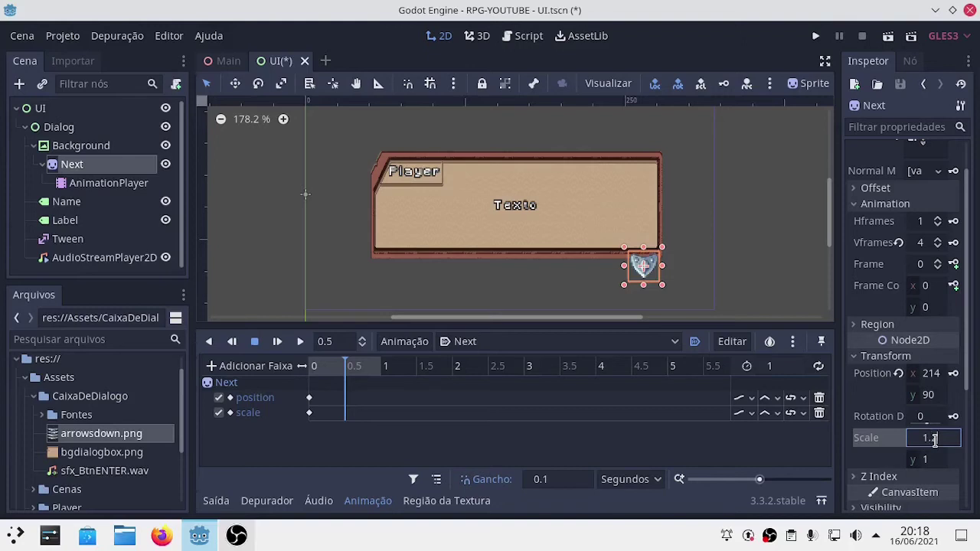
pyautogui.press('Return')
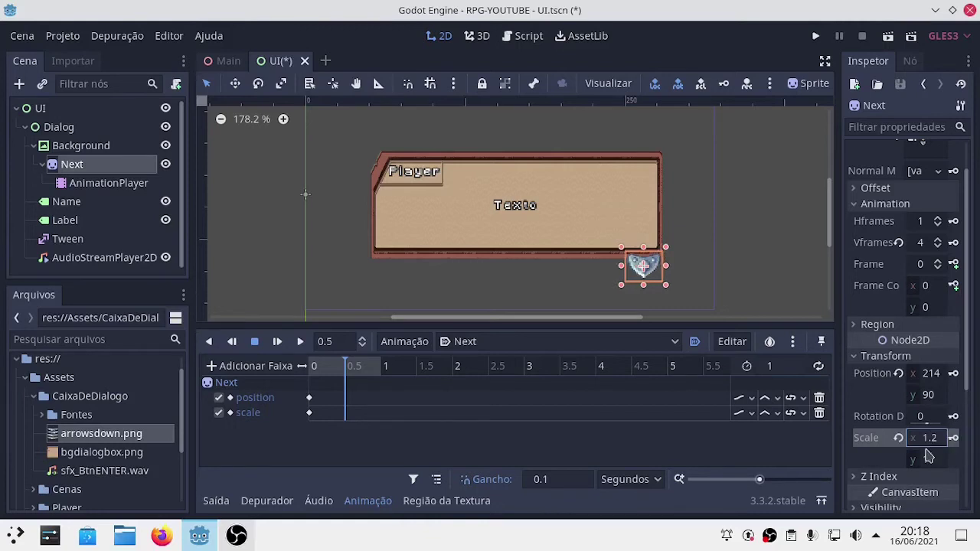
pyautogui.click(931, 454)
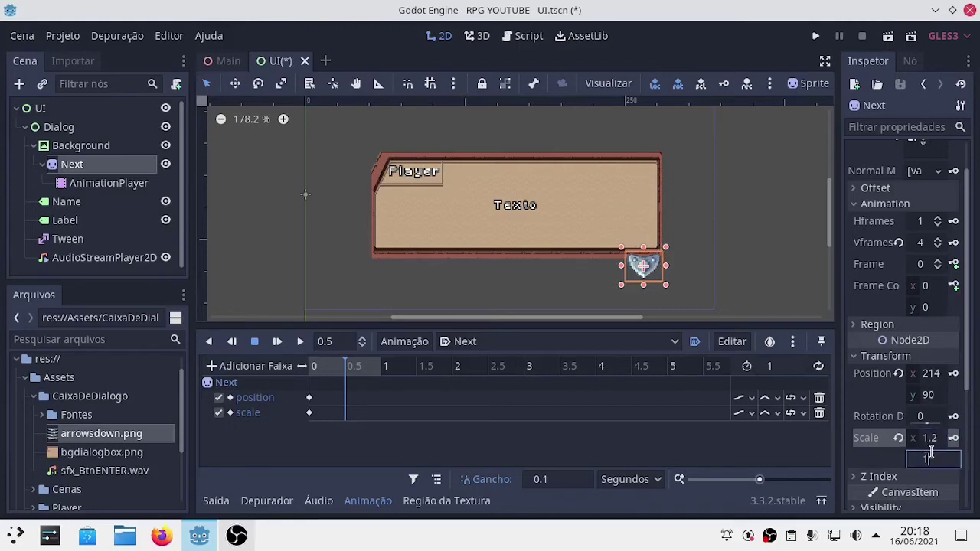
pyautogui.press('Return')
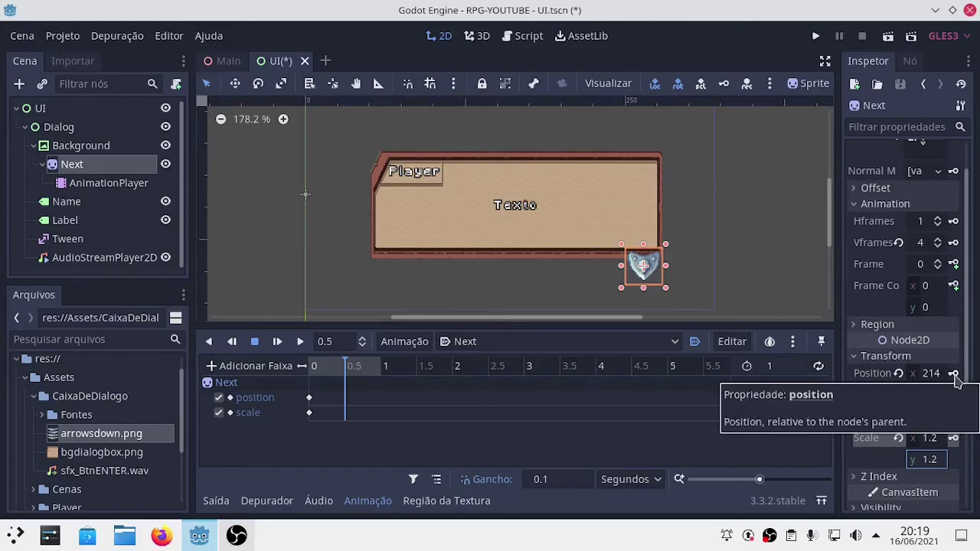
# Key the new position and scale at 0.5 s, then scrub back to the start
pyautogui.click(954, 374)
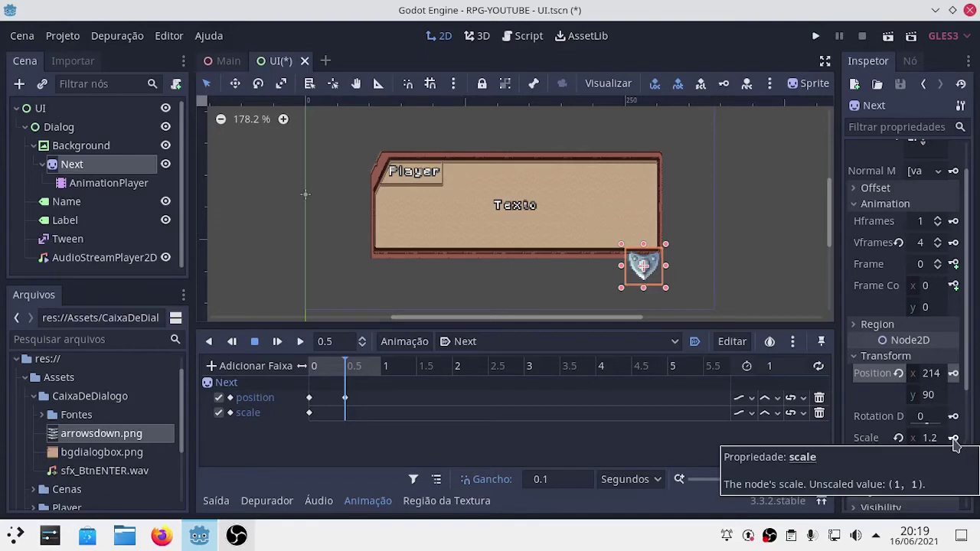
pyautogui.click(953, 438)
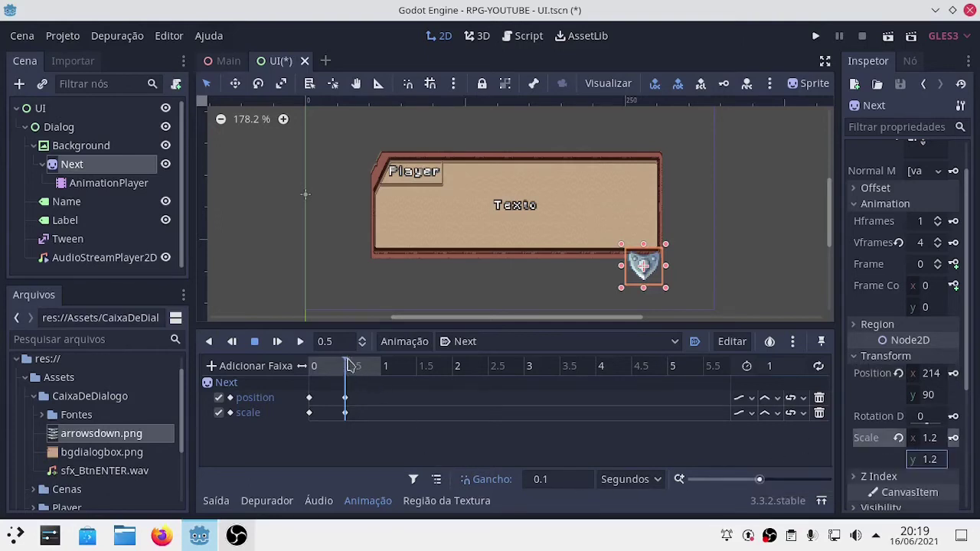
pyautogui.moveTo(347, 367)
pyautogui.mouseDown()
pyautogui.moveTo(303, 365)
pyautogui.moveTo(352, 376)
pyautogui.moveTo(322, 423)
pyautogui.mouseUp()
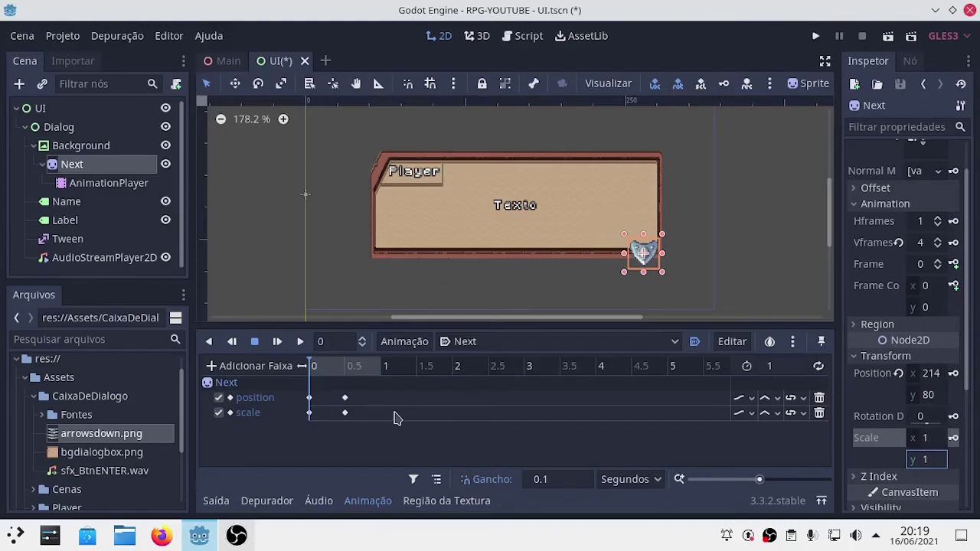
# Enable looping on Next, preview and stop playback, rewind to 0, and toggle autoplay on load
pyautogui.click(823, 370)
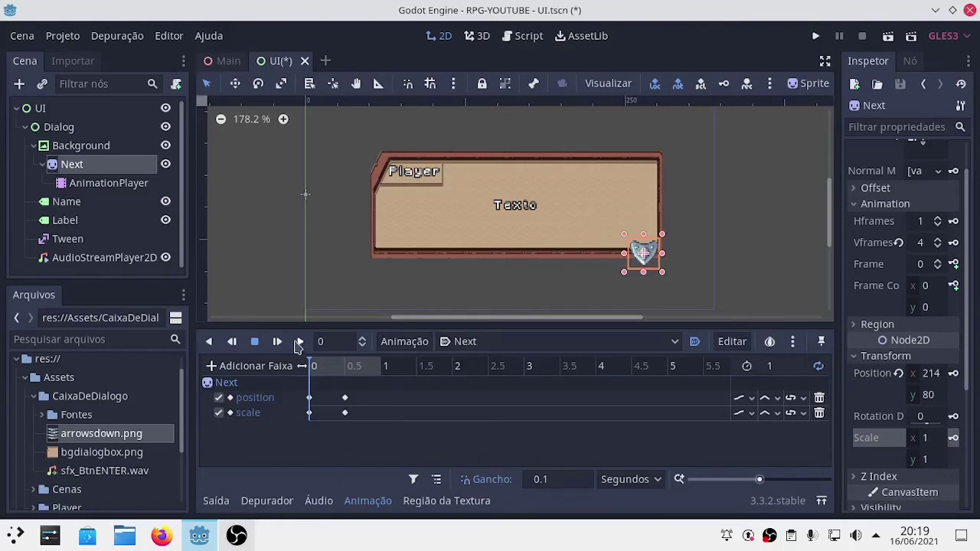
pyautogui.click(300, 342)
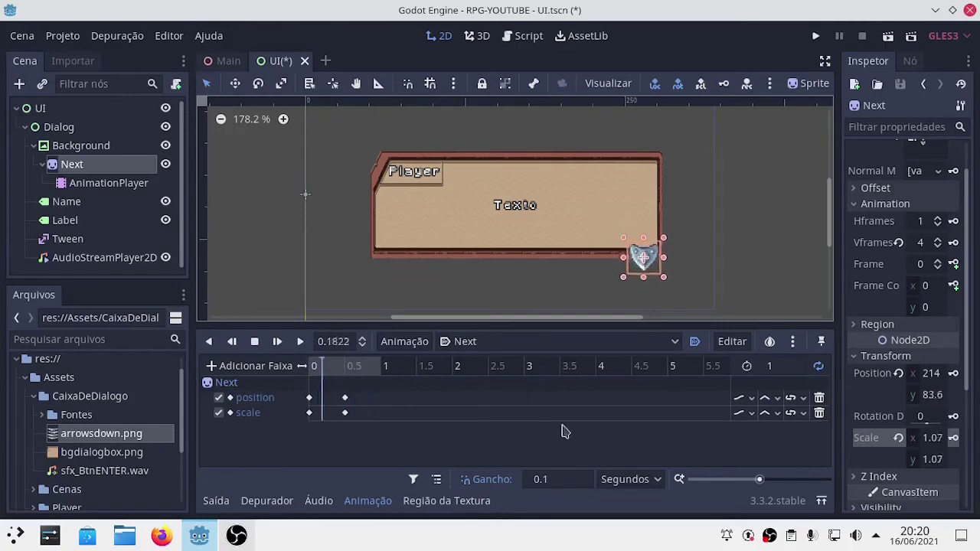
pyautogui.click(255, 343)
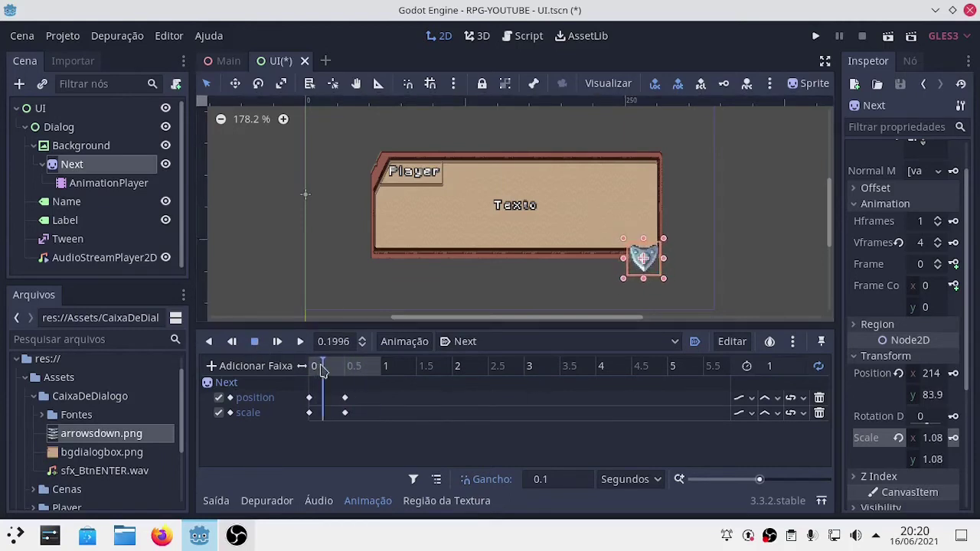
pyautogui.moveTo(324, 369); pyautogui.dragTo(311, 366)
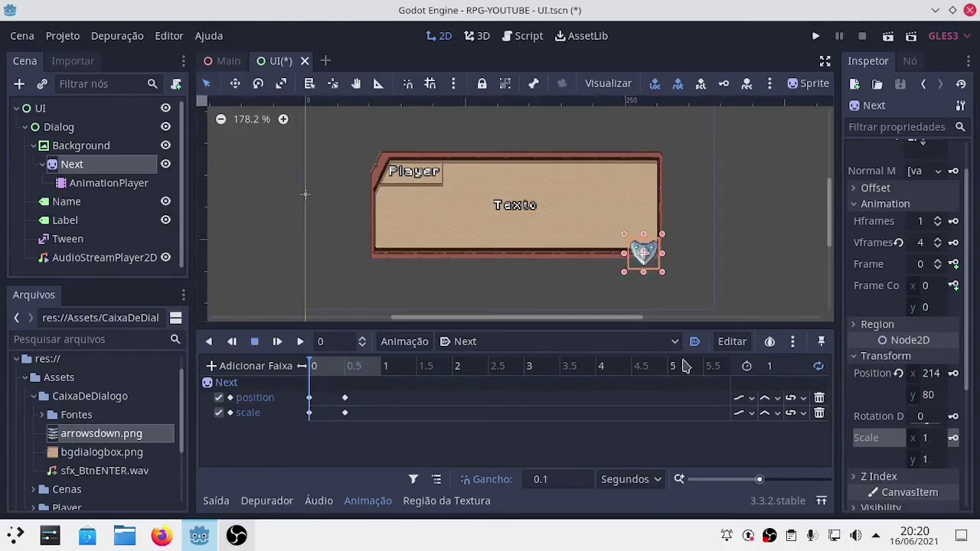
pyautogui.click(693, 341)
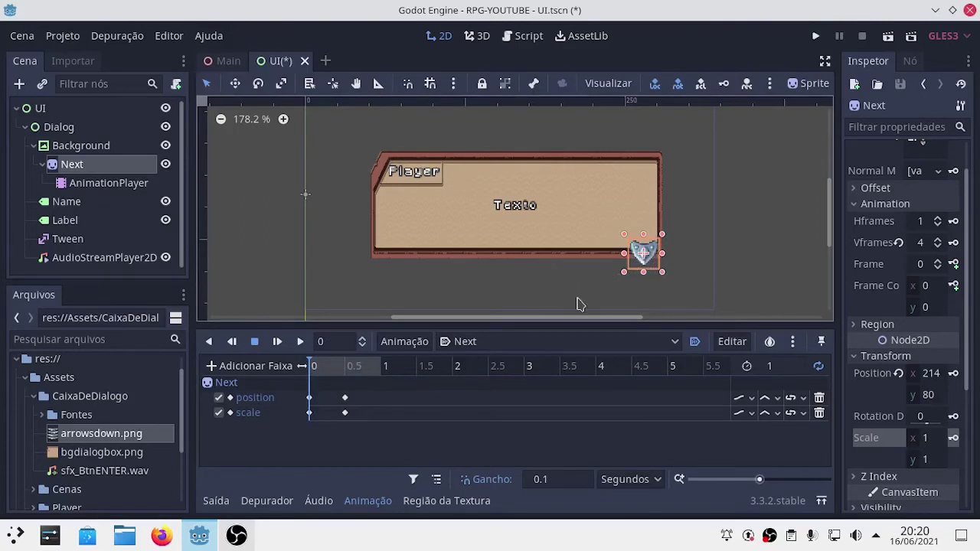
# Test-run the game with F6, maximize then close its window, and collapse the output panel
pyautogui.press('F6')
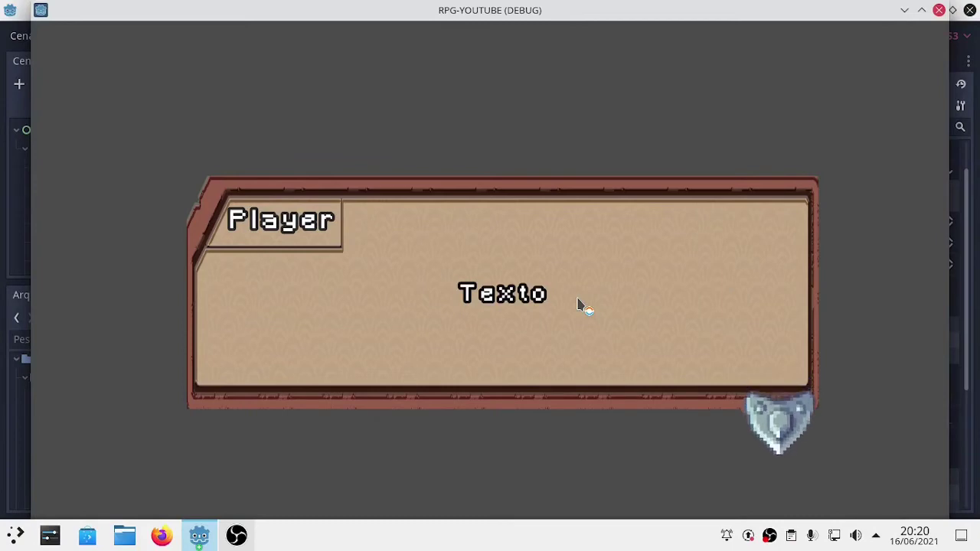
pyautogui.click(922, 10)
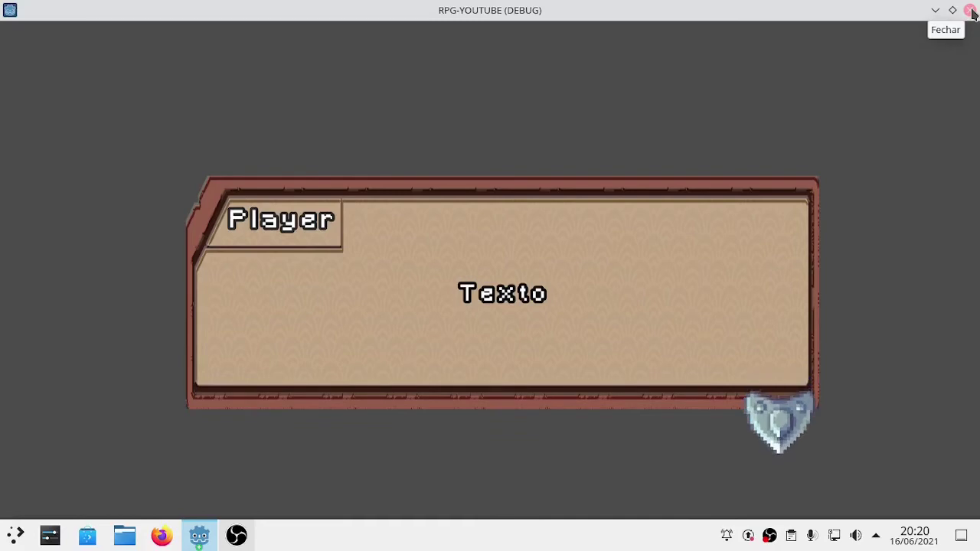
pyautogui.click(971, 12)
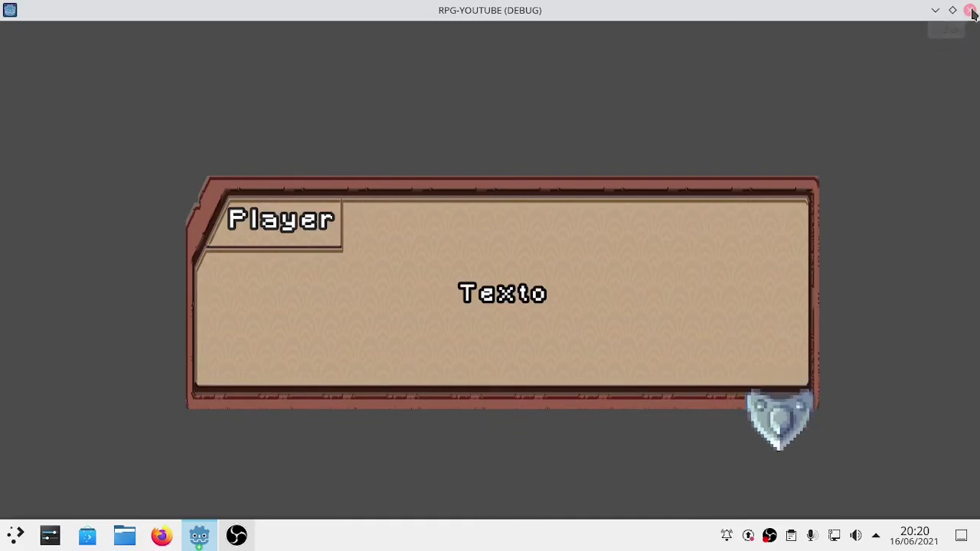
pyautogui.click(217, 501)
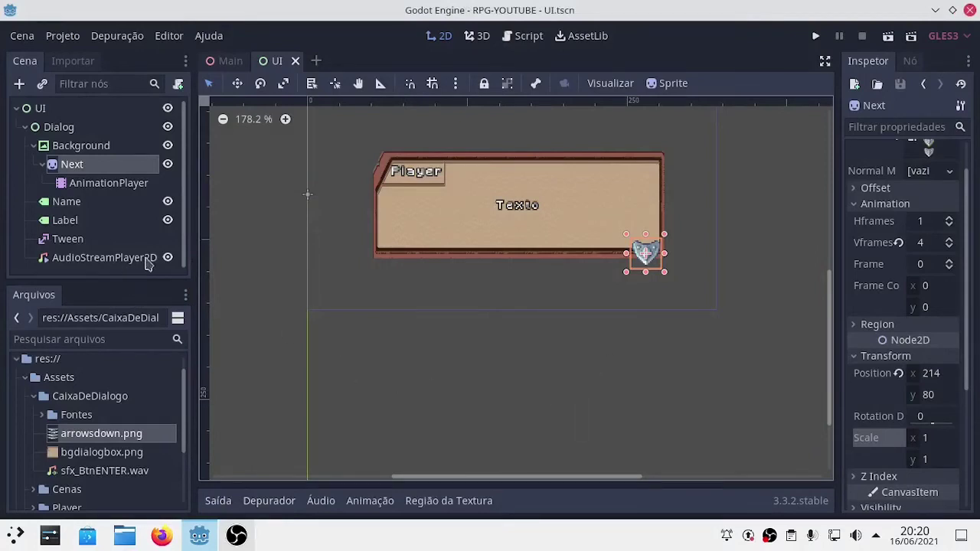
# Assign sfx_BtnENTER.wav as the AudioStreamPlayer2D node's Stream
pyautogui.click(104, 261)
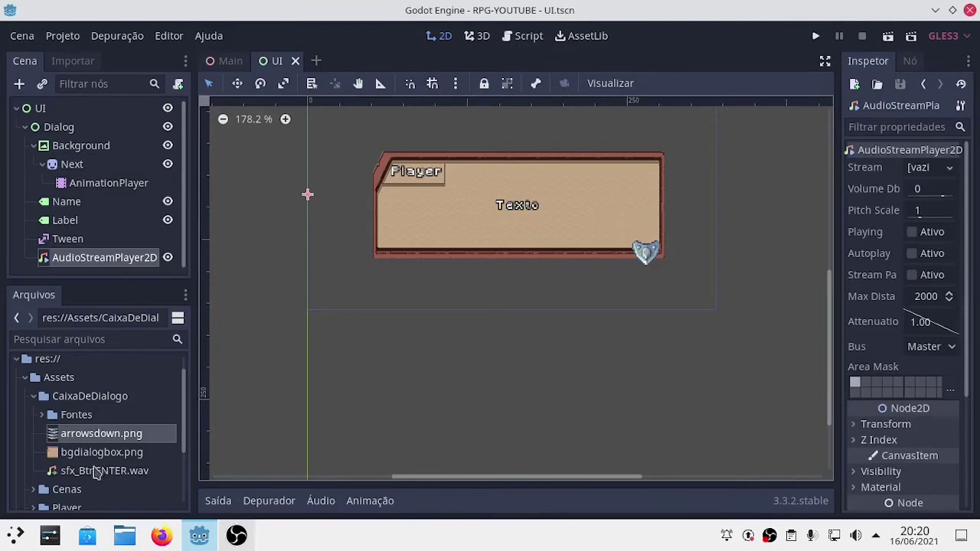
pyautogui.moveTo(90, 476)
pyautogui.mouseDown()
pyautogui.moveTo(919, 192)
pyautogui.moveTo(921, 170)
pyautogui.mouseUp()
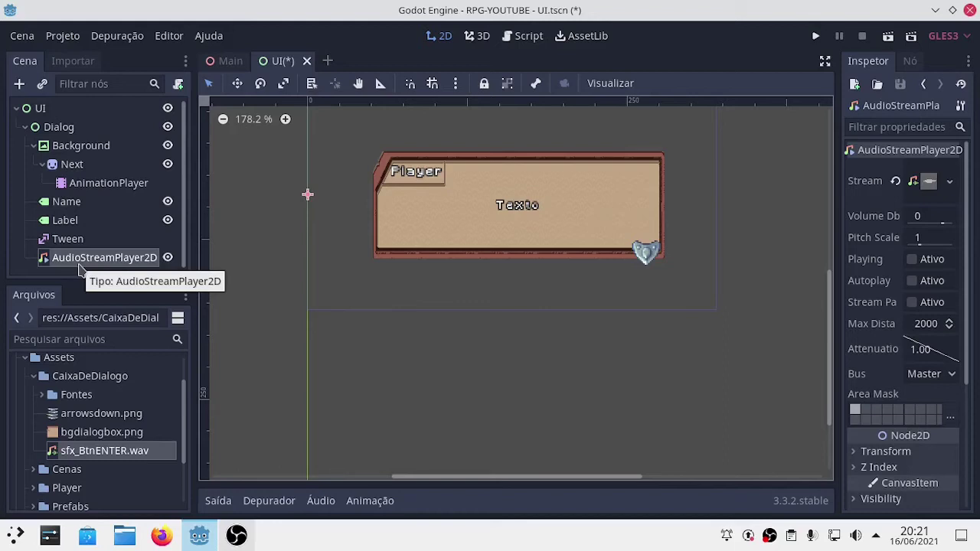
# Rename AudioStreamPlayer2D to AudioPressEnter and save the UI scene
pyautogui.click(79, 264)
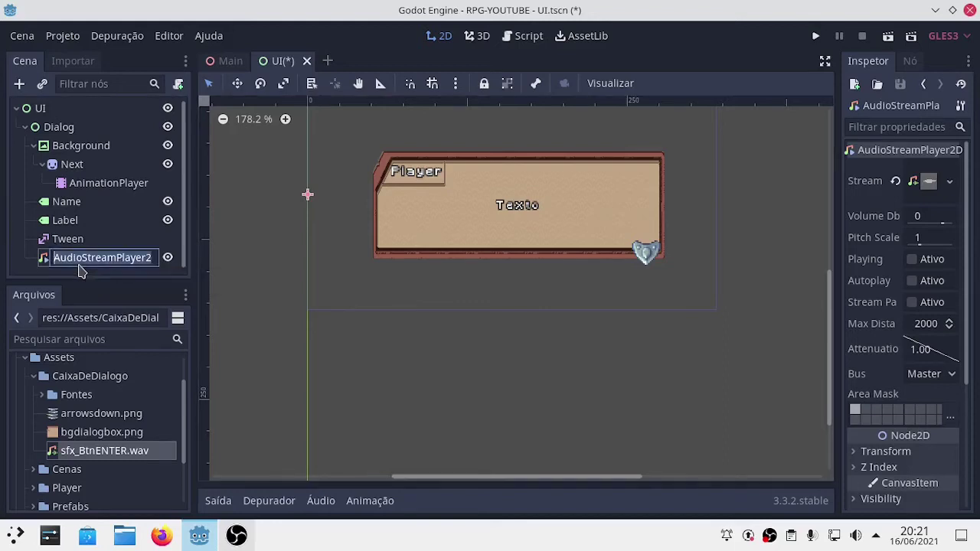
pyautogui.click(87, 260)
pyautogui.moveTo(86, 261); pyautogui.dragTo(168, 264)
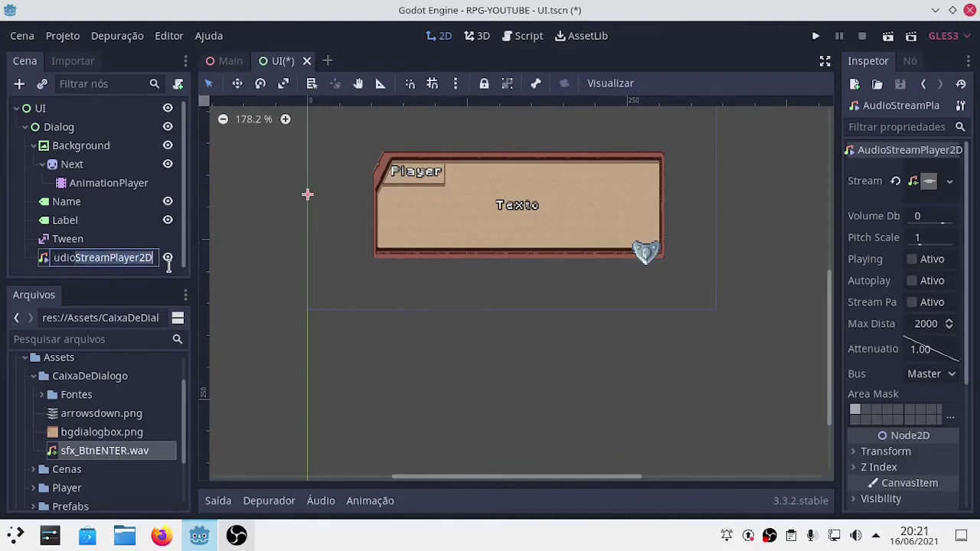
pyautogui.write('P')
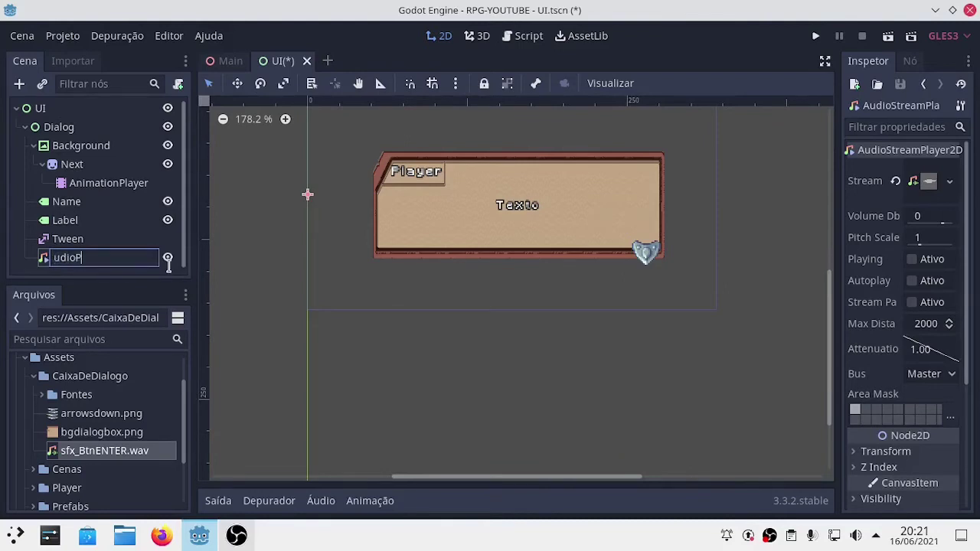
pyautogui.write('ress')
pyautogui.write('En')
pyautogui.write('ter')
pyautogui.press('Return')
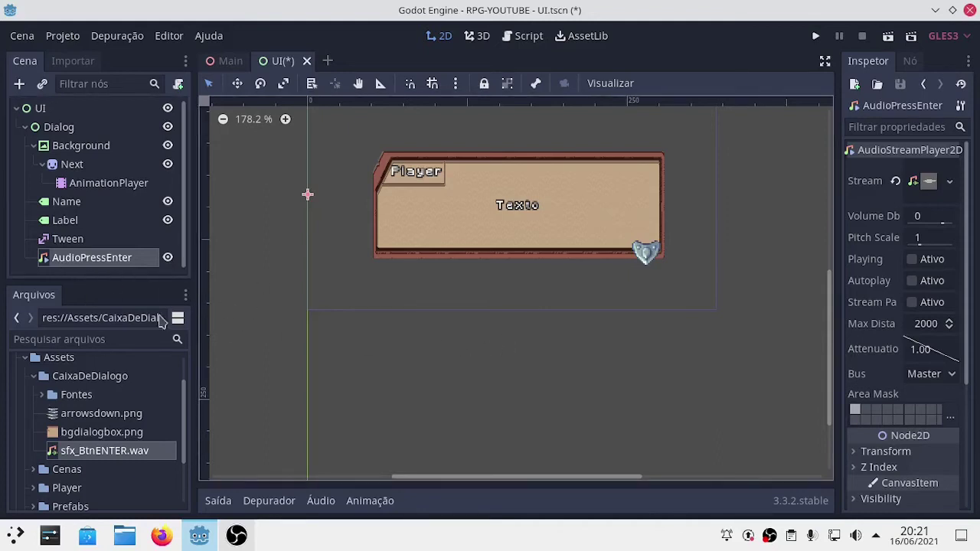
pyautogui.hotkey('ctrl', 's')
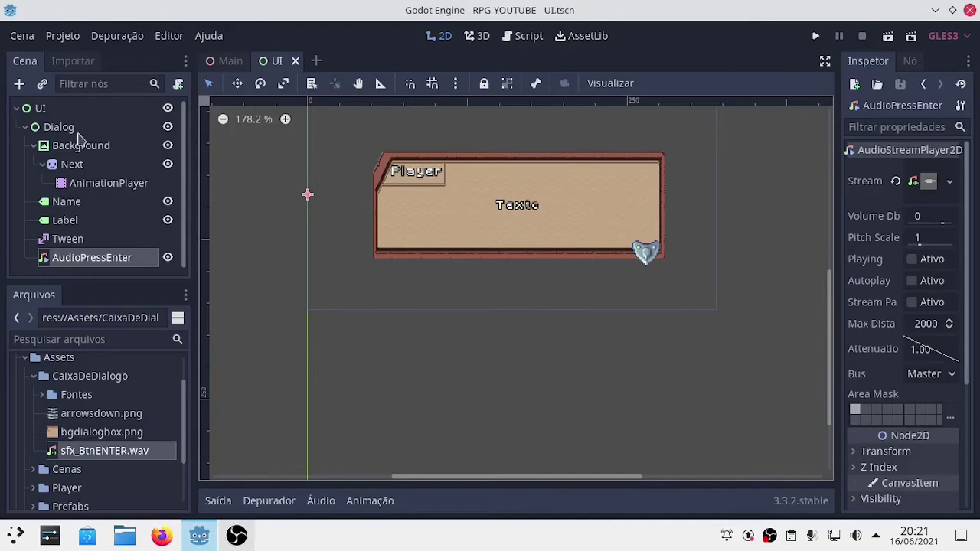
# Fold away Background's Next and AnimationPlayer children and select the Dialog node
pyautogui.click(34, 146)
pyautogui.click(62, 130)
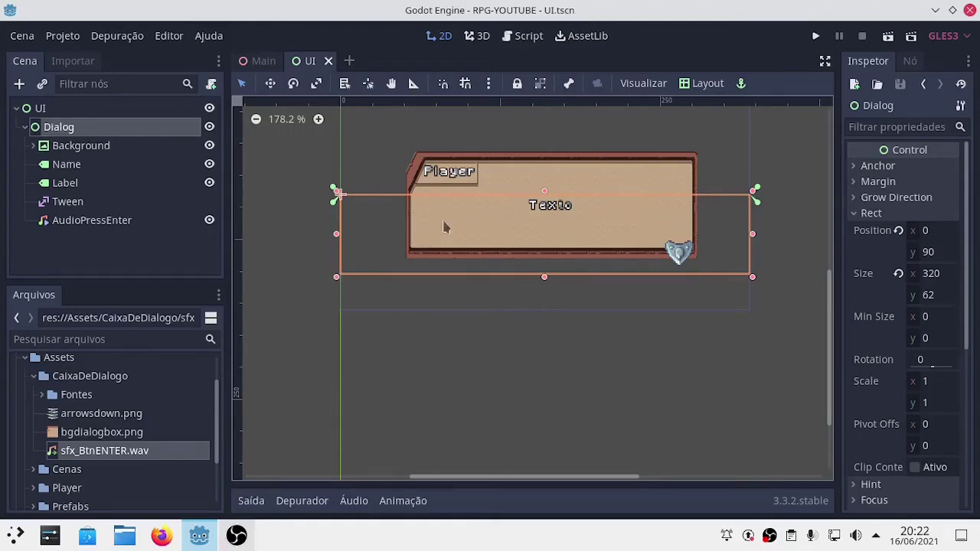
pyautogui.click(84, 147)
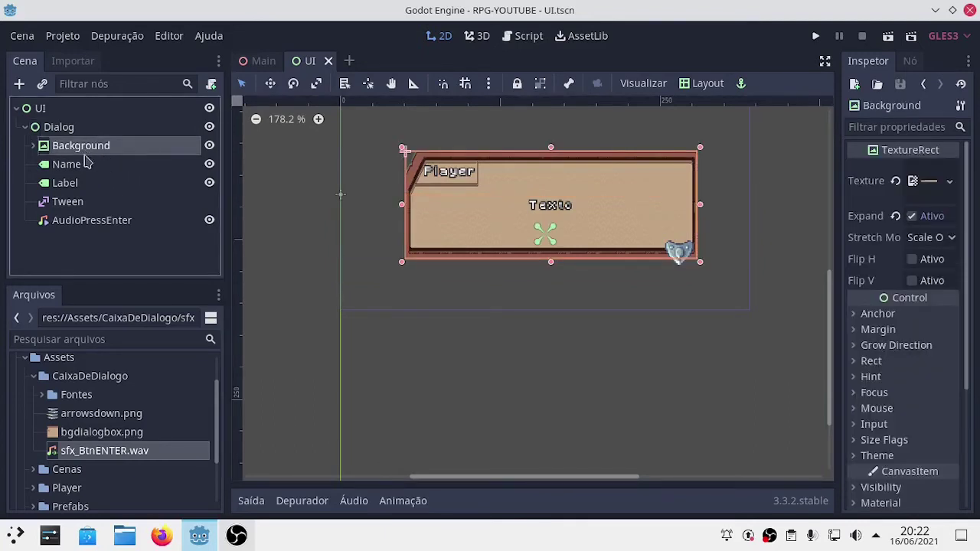
pyautogui.click(34, 150)
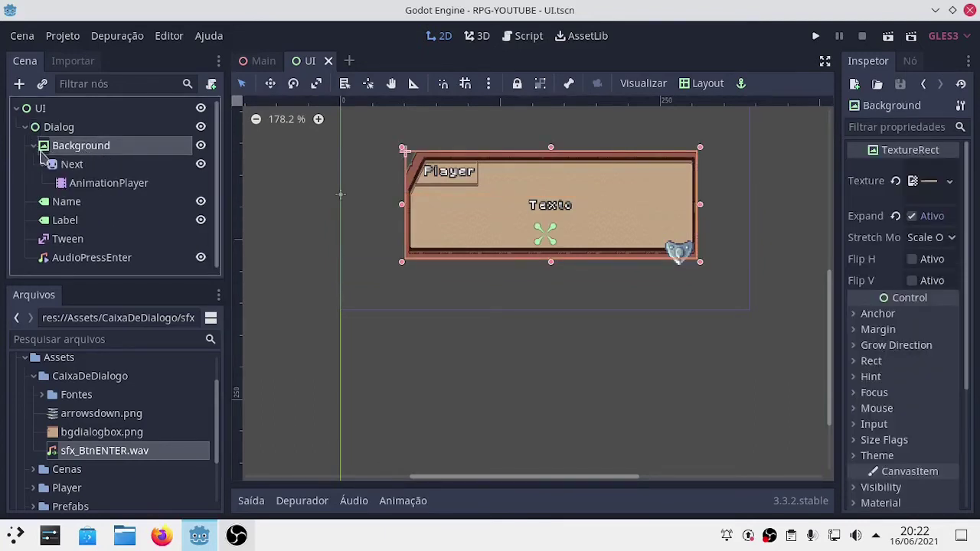
pyautogui.click(34, 147)
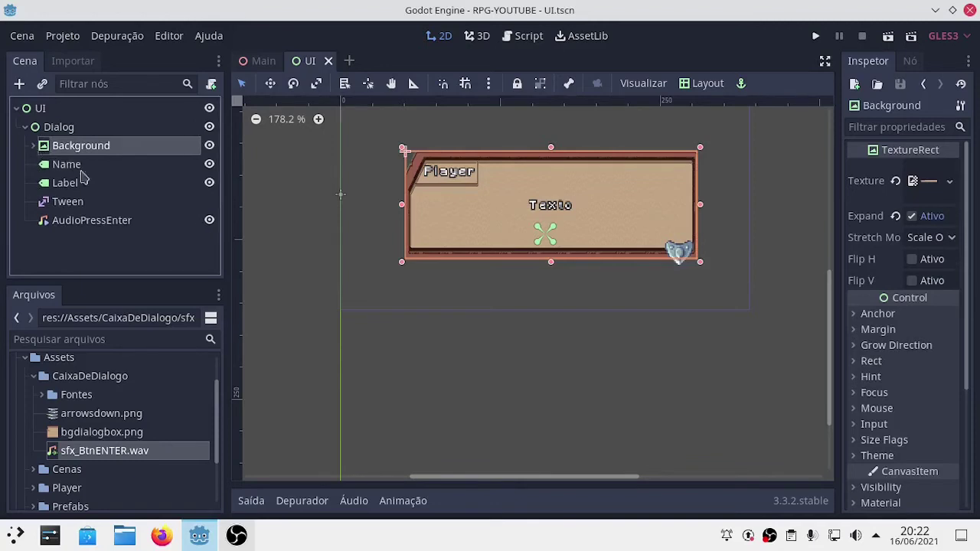
pyautogui.click(98, 132)
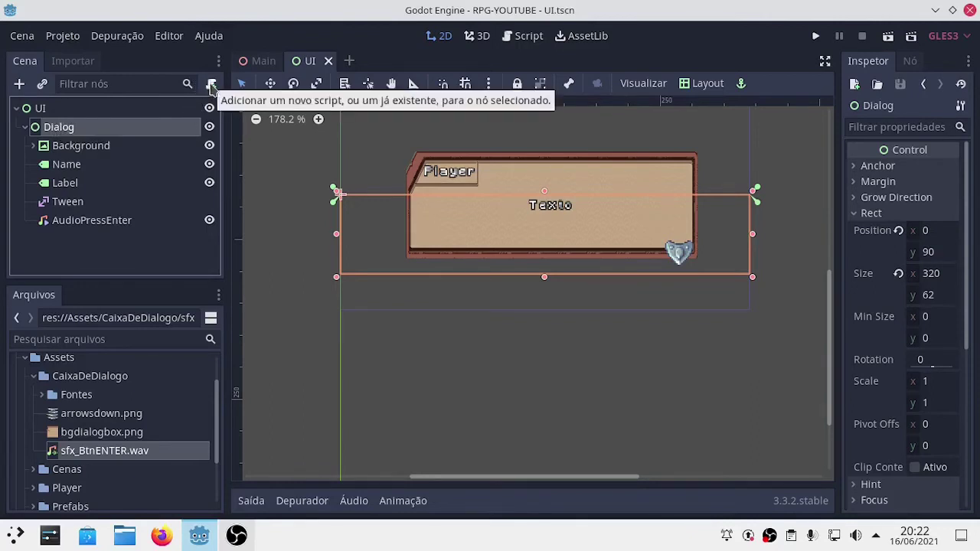
# Start attaching a new script to the Dialog node using the Empty template
pyautogui.rightClick(64, 128)
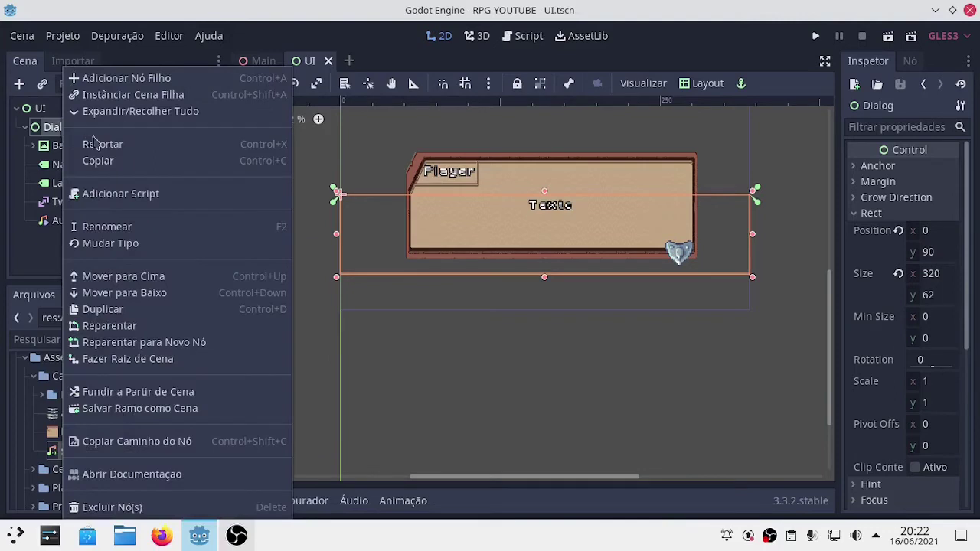
pyautogui.click(127, 196)
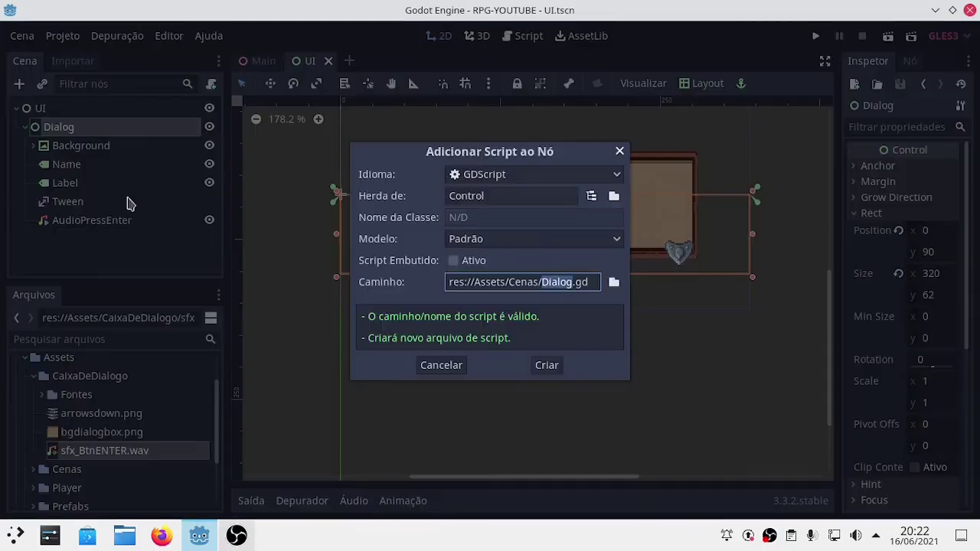
pyautogui.click(498, 242)
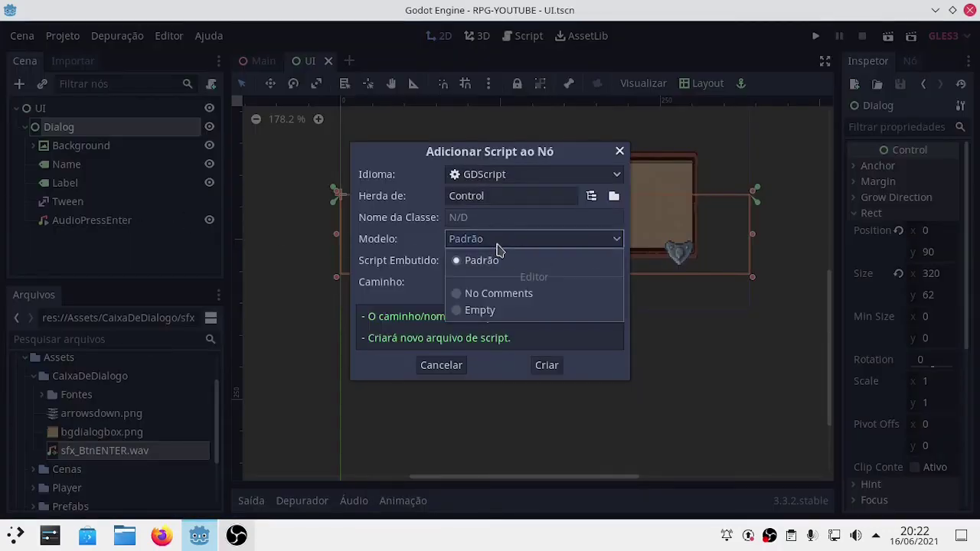
pyautogui.click(490, 295)
pyautogui.click(542, 248)
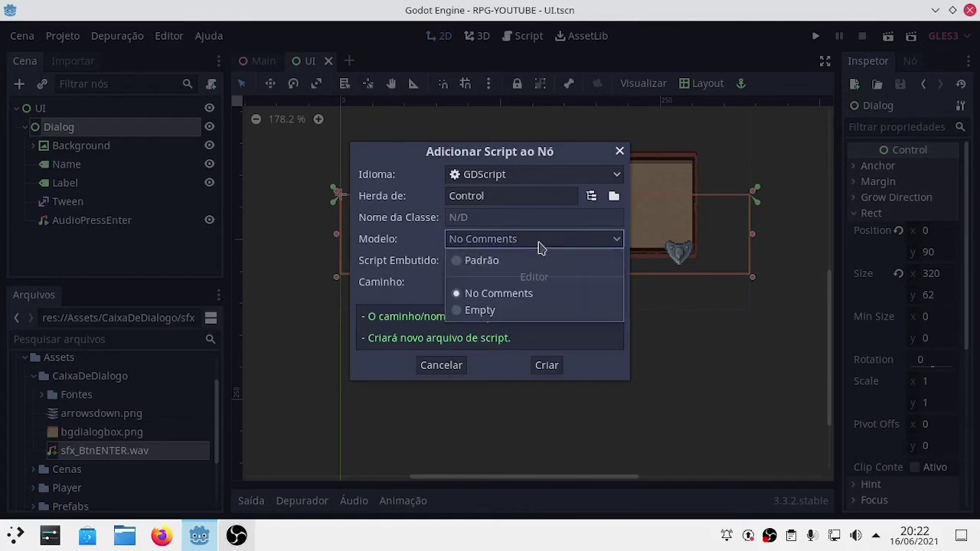
pyautogui.click(506, 262)
pyautogui.click(518, 241)
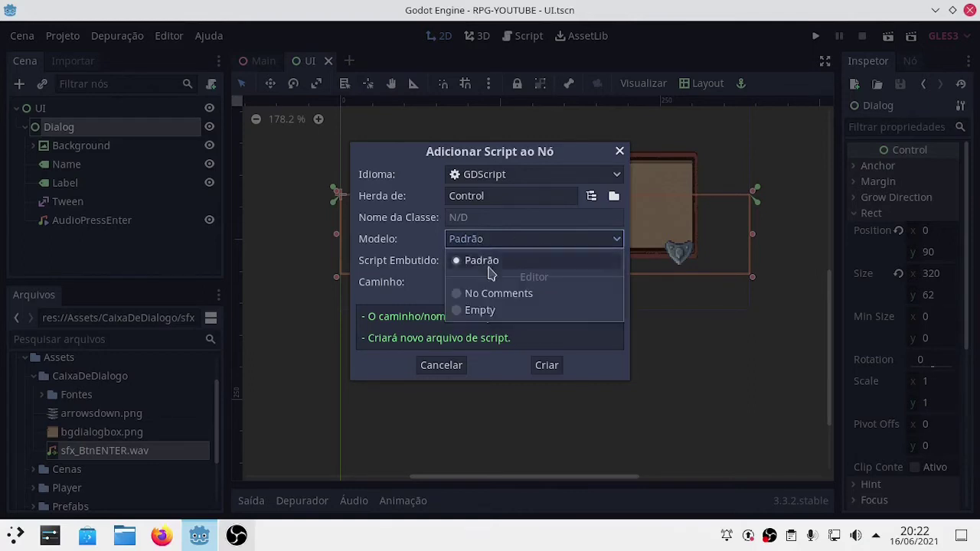
pyautogui.click(475, 304)
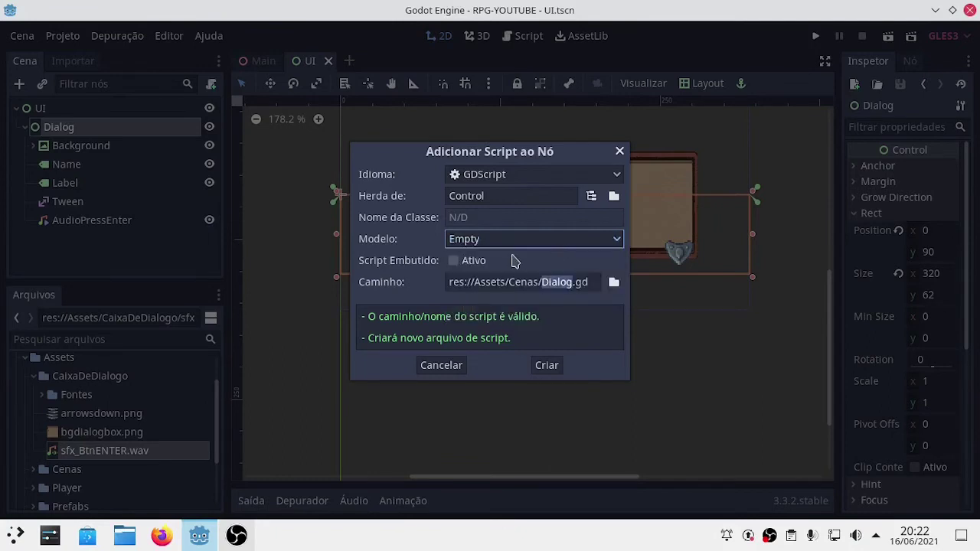
# Save the script as res://Assets/Scripts/Dialog.gd and create it
pyautogui.click(612, 283)
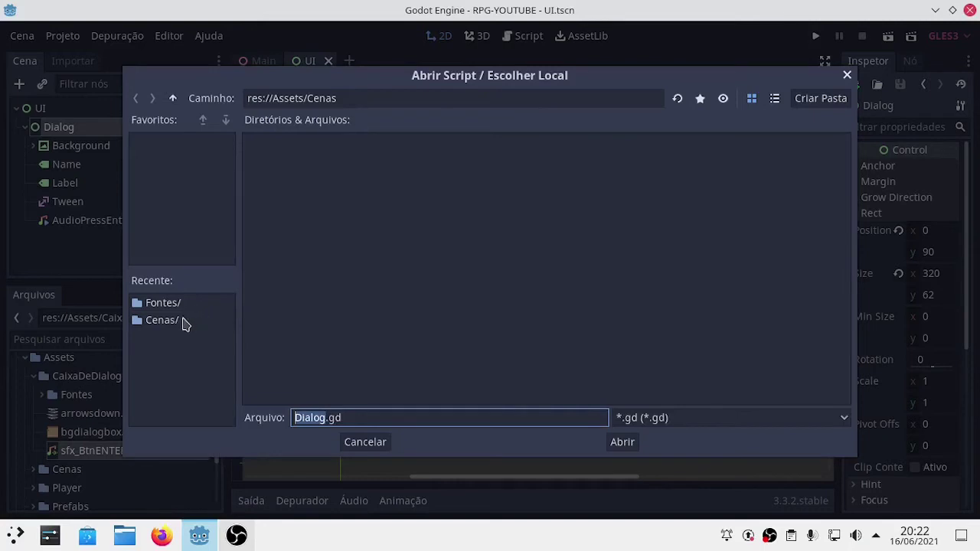
pyautogui.click(175, 100)
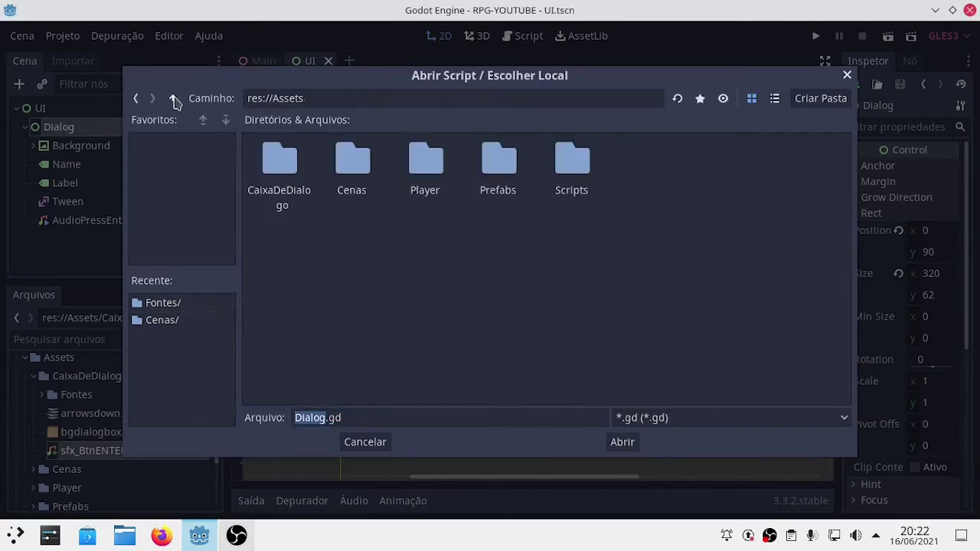
pyautogui.doubleClick(585, 193)
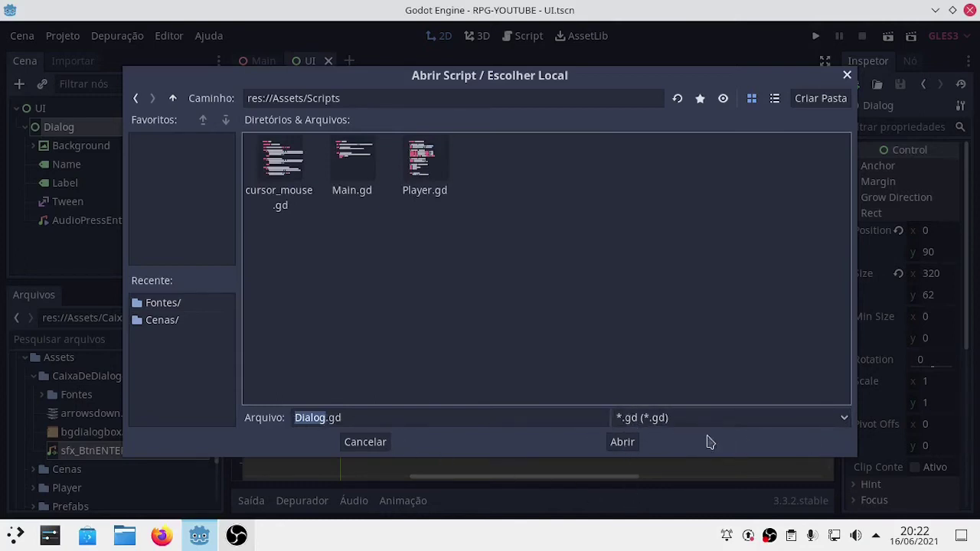
pyautogui.click(623, 442)
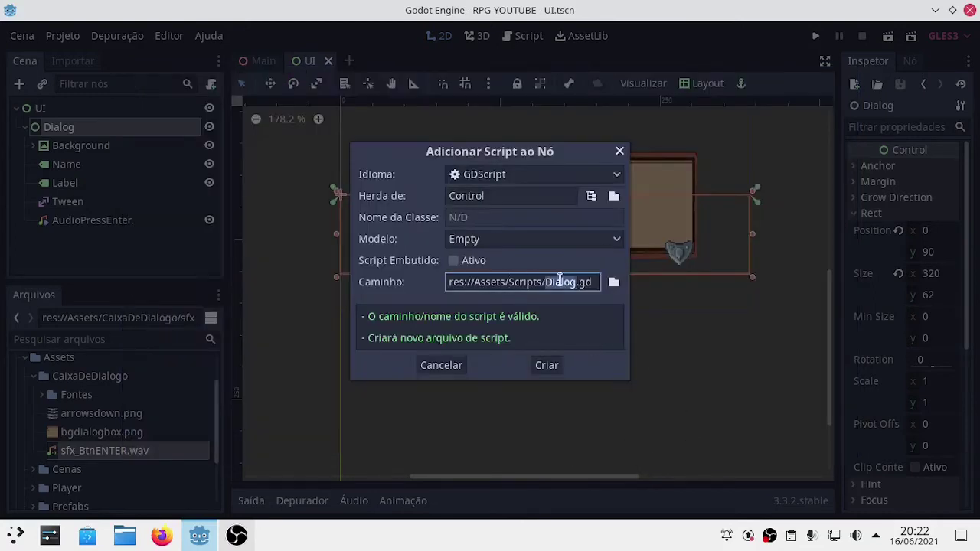
pyautogui.click(548, 366)
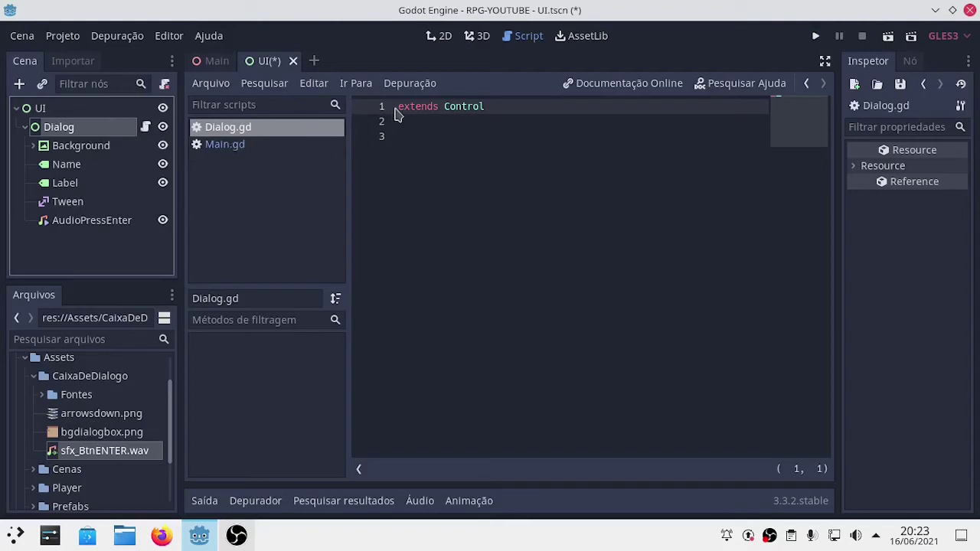
# Declare var dialog = [ on line 3 and begin the first entry "Use o W"
pyautogui.click(411, 139)
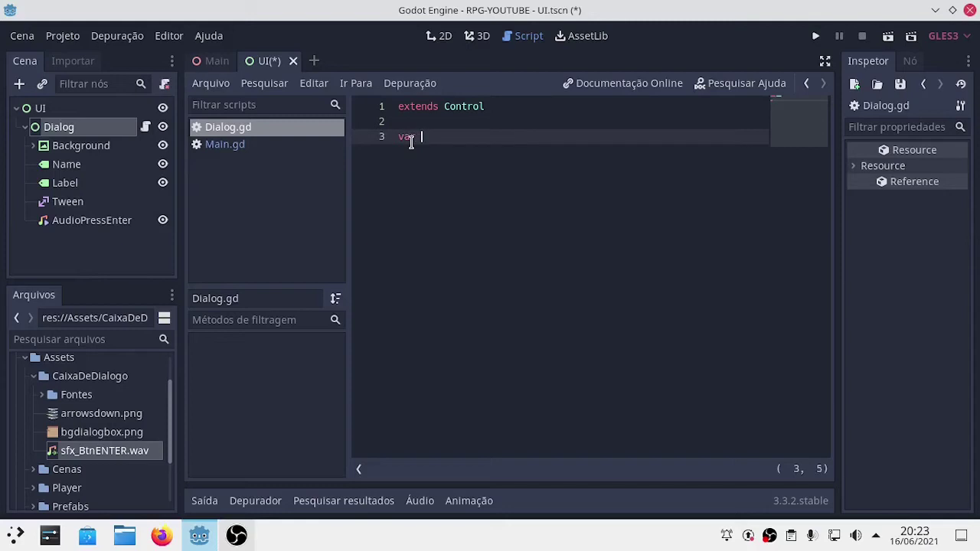
pyautogui.write('dialo')
pyautogui.write('g')
pyautogui.write(' = ')
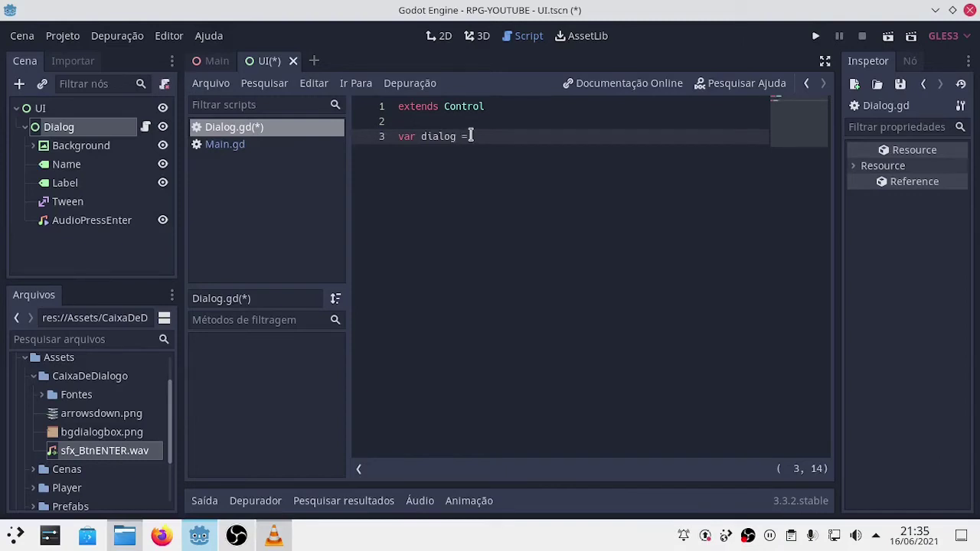
pyautogui.write('[')
pyautogui.press('Return')
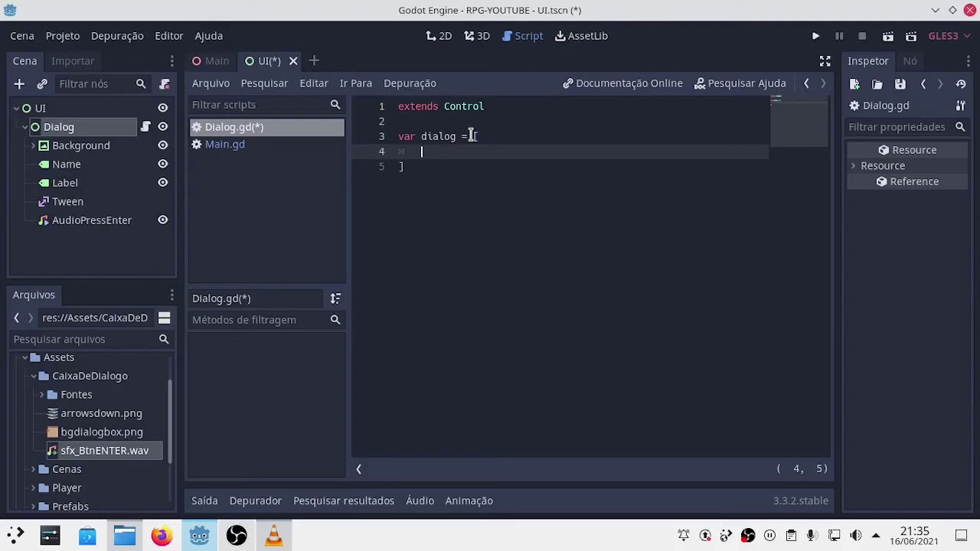
pyautogui.write('"')
pyautogui.write('Use')
pyautogui.write(' o W')
pyautogui.press('BackSpace')
pyautogui.press('BackSpace')
pyautogui.press('BackSpace')
# Finish the first entry as "Use as teclas W,S,A,D para se mover" and open a second string on line 5
pyautogui.write('as tec')
pyautogui.write('las W')
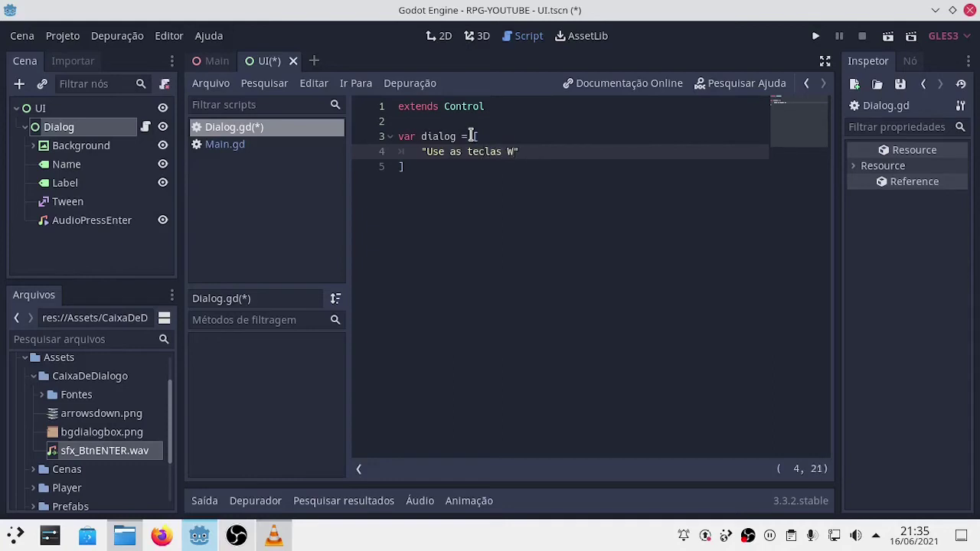
pyautogui.press('BackSpace')
pyautogui.write(',S')
pyautogui.write(',A,')
pyautogui.write('D p')
pyautogui.write('ra')
pyautogui.press('BackSpace')
pyautogui.press('BackSpace')
pyautogui.press('BackSpace')
pyautogui.write('para se')
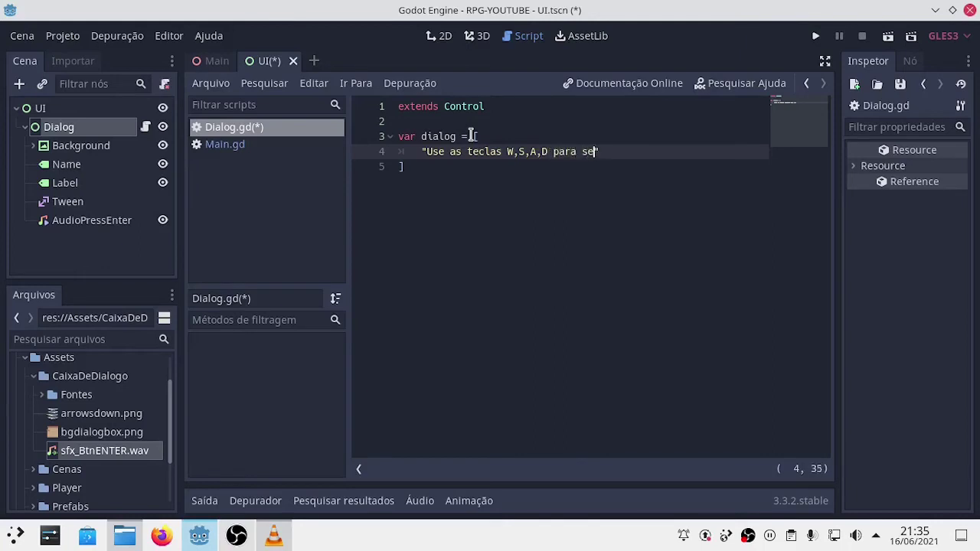
pyautogui.write(' mover')
pyautogui.write('",')
pyautogui.press('Return')
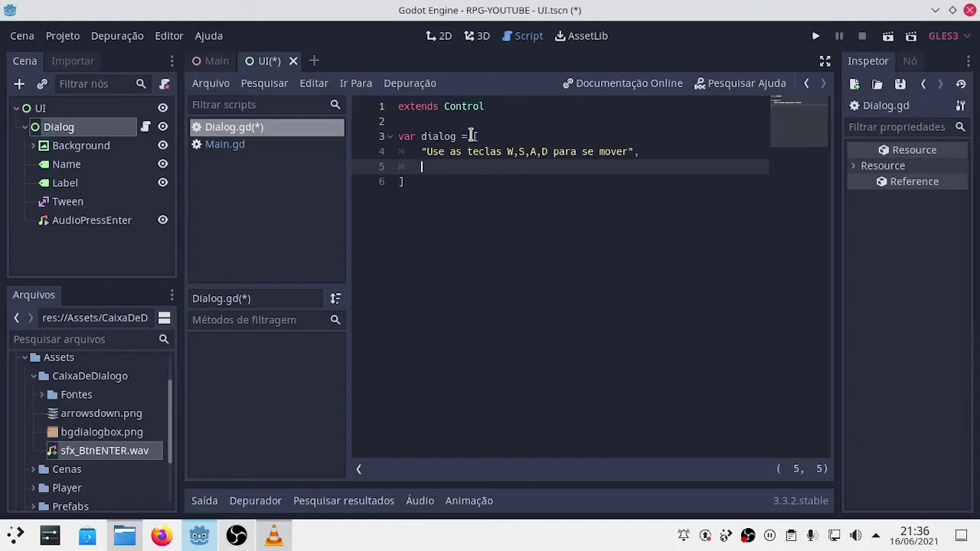
pyautogui.write('a')
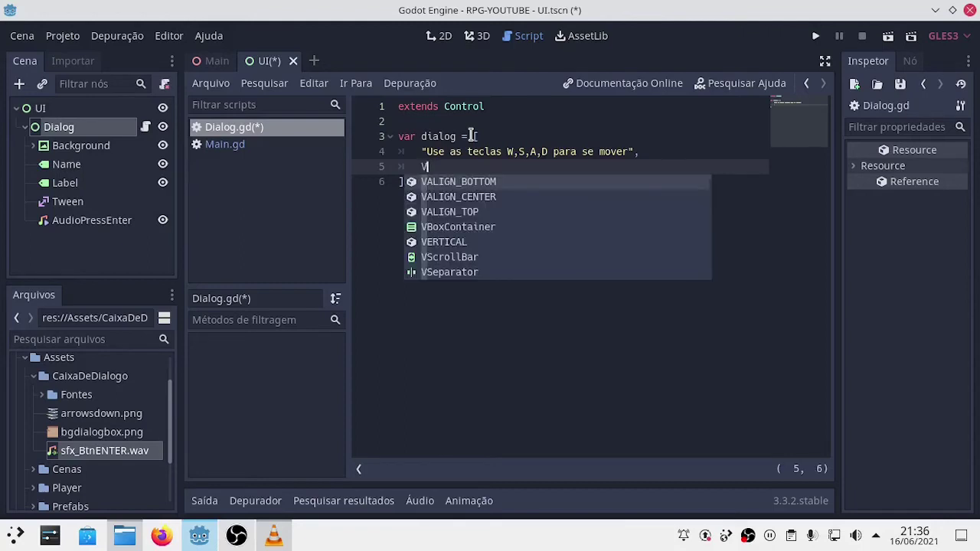
pyautogui.press('BackSpace')
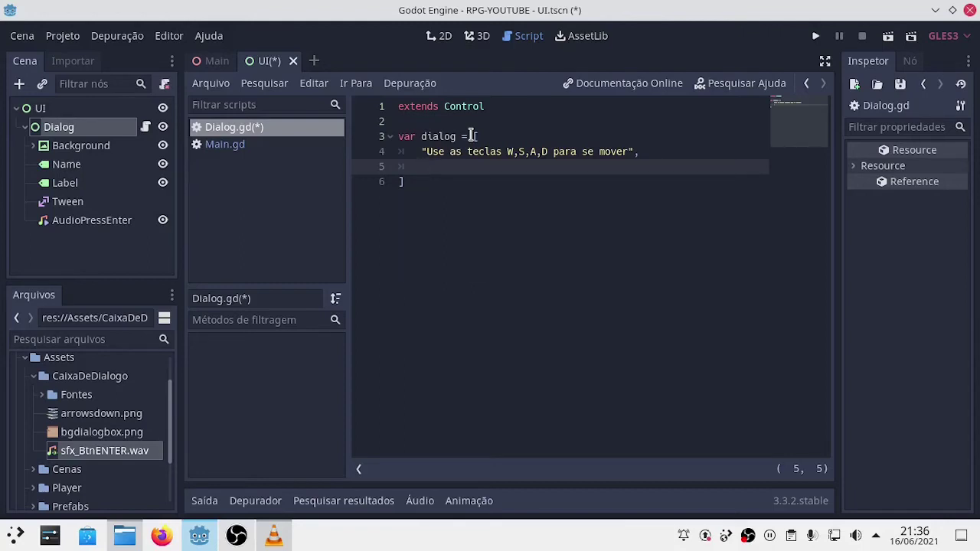
pyautogui.write('"')
# Type 'Você está assistindo e entendendo como fazer um box dialog' into line 5's empty string
pyautogui.click(422, 152)
pyautogui.moveTo(422, 152); pyautogui.dragTo(640, 151)
pyautogui.click(641, 151)
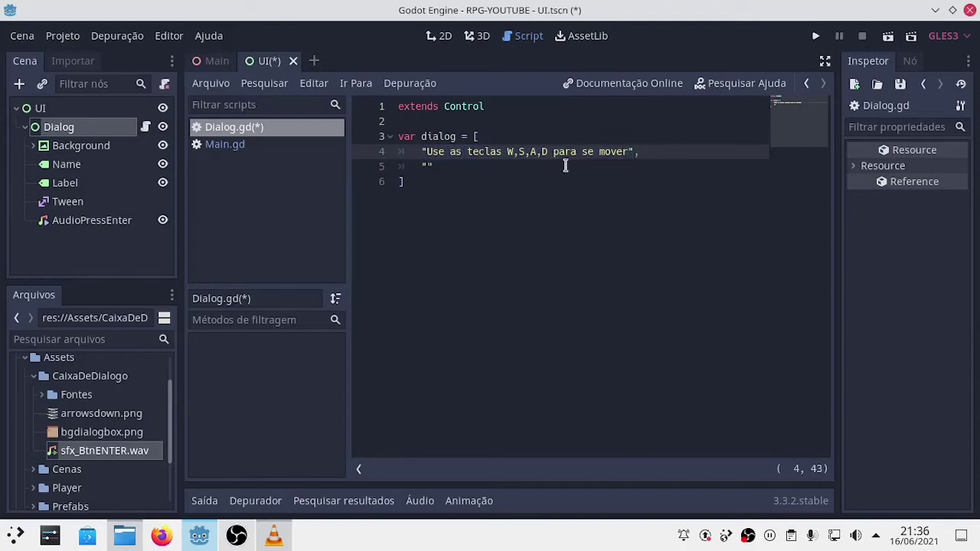
pyautogui.click(426, 167)
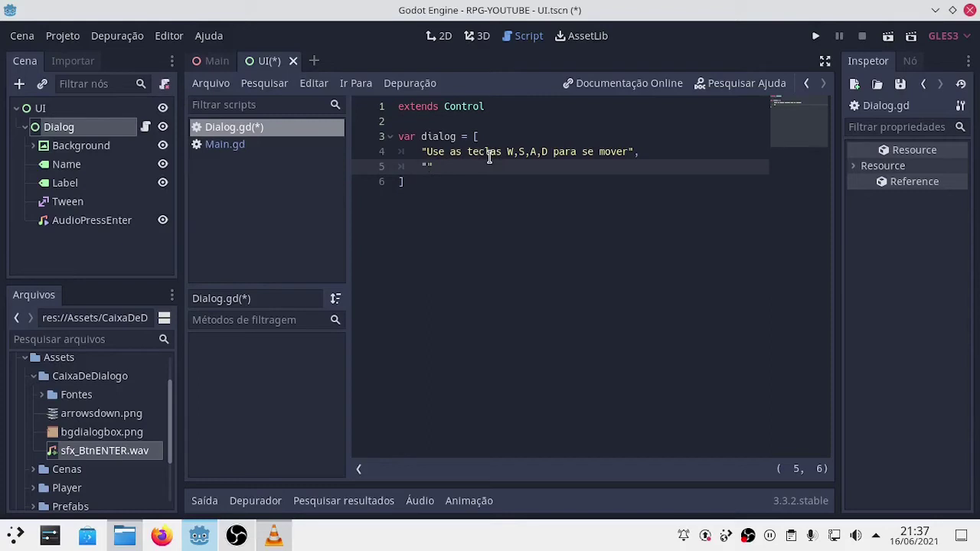
pyautogui.write('V')
pyautogui.write('ocê ')
pyautogui.write('está ')
pyautogui.write('assi')
pyautogui.write('stindoo')
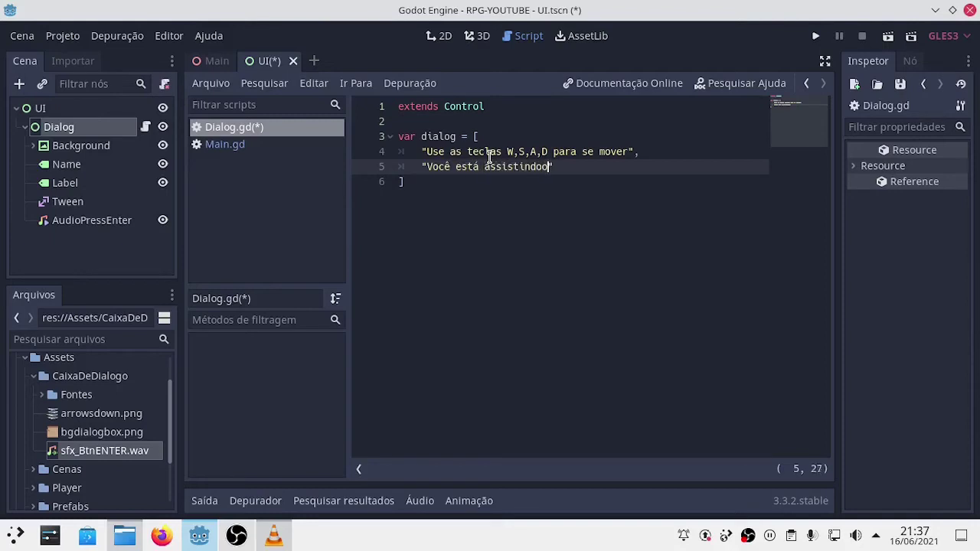
pyautogui.press('BackSpace')
pyautogui.write('e ')
pyautogui.write('entenden')
pyautogui.write('do ')
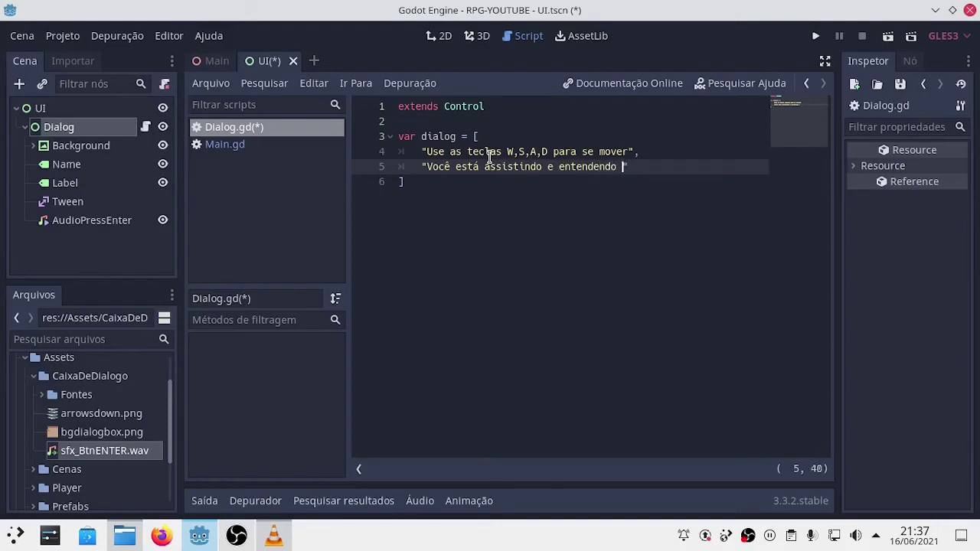
pyautogui.write('co')
pyautogui.write('mo ')
pyautogui.write('fazer')
pyautogui.write(' um ')
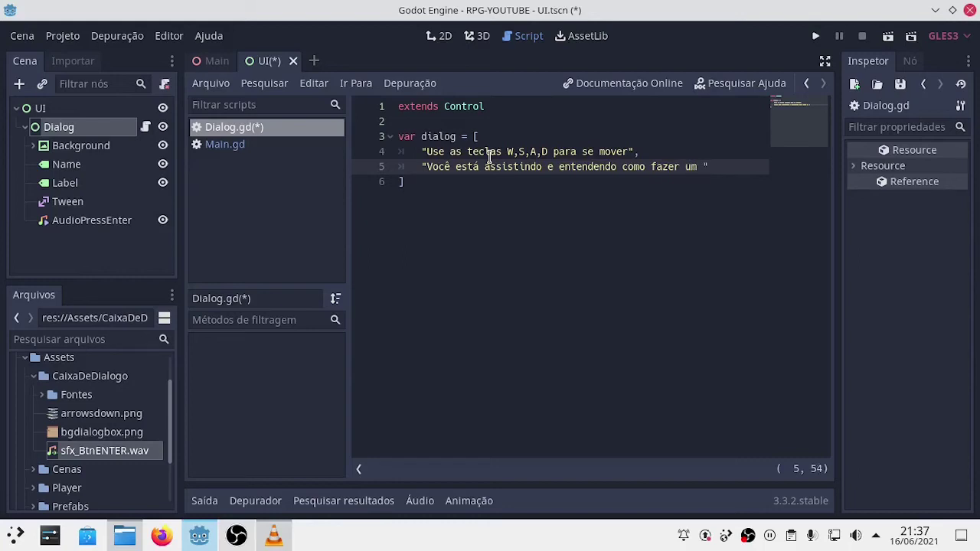
pyautogui.write('box ')
pyautogui.write('dia')
pyautogui.write('lo')
pyautogui.write('g me')
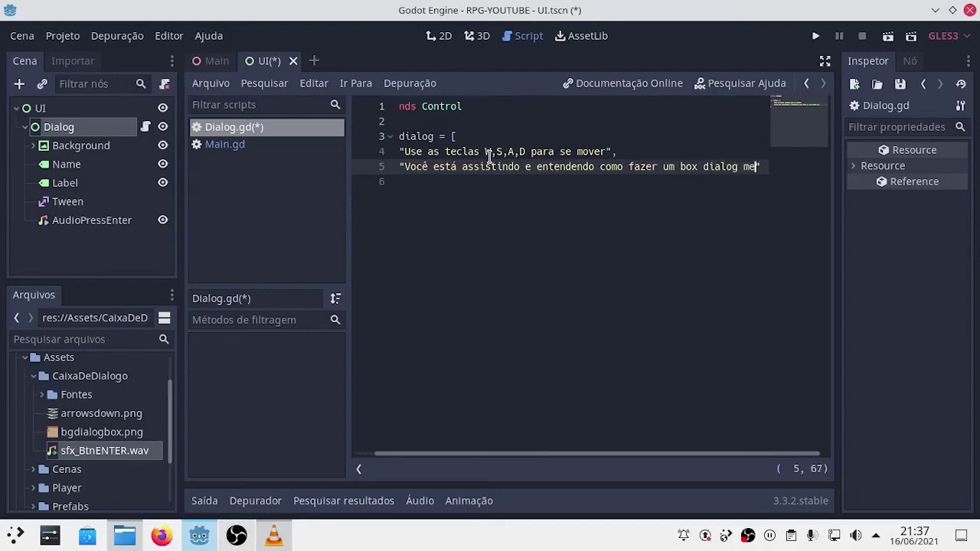
pyautogui.write('nsa')
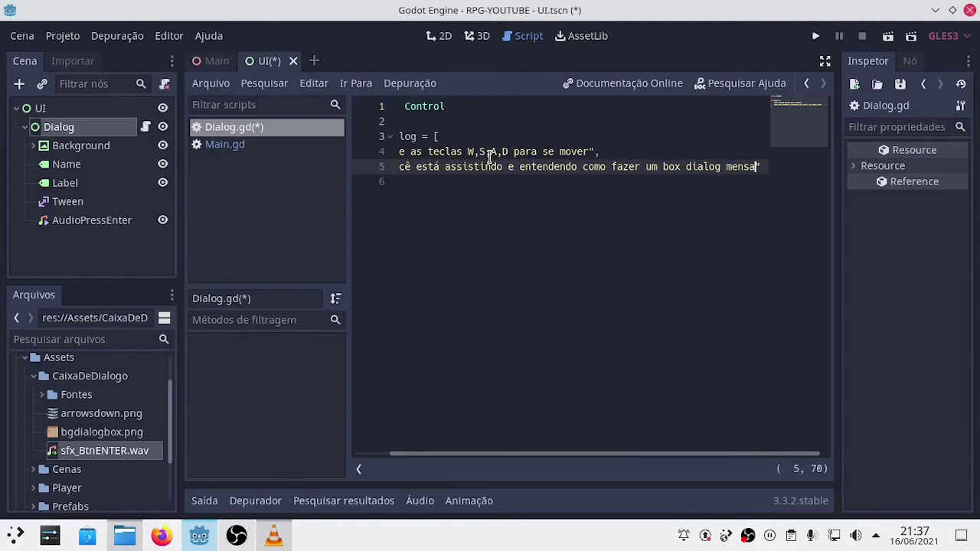
# Correct the final word to 'message', add a comma after the quote and start a new line
pyautogui.press('BackSpace')
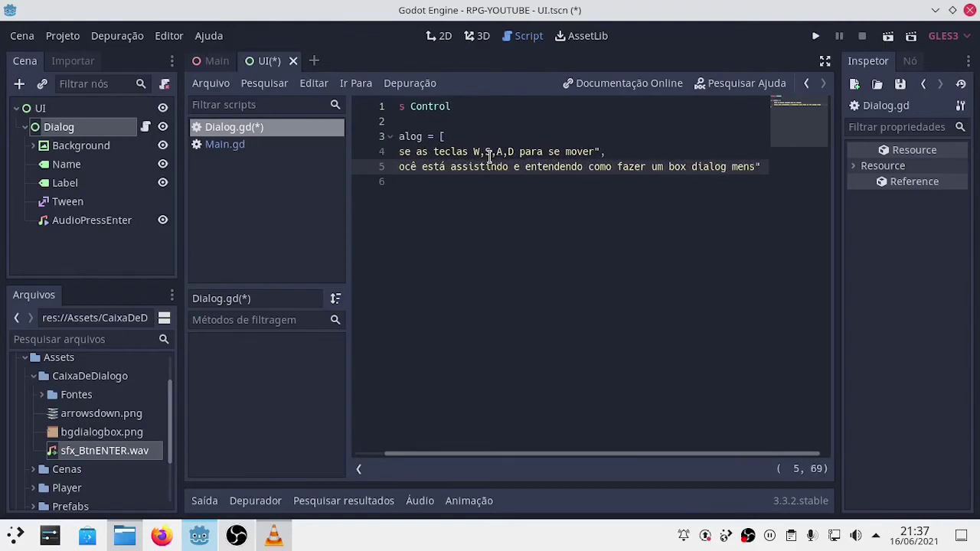
pyautogui.write('e')
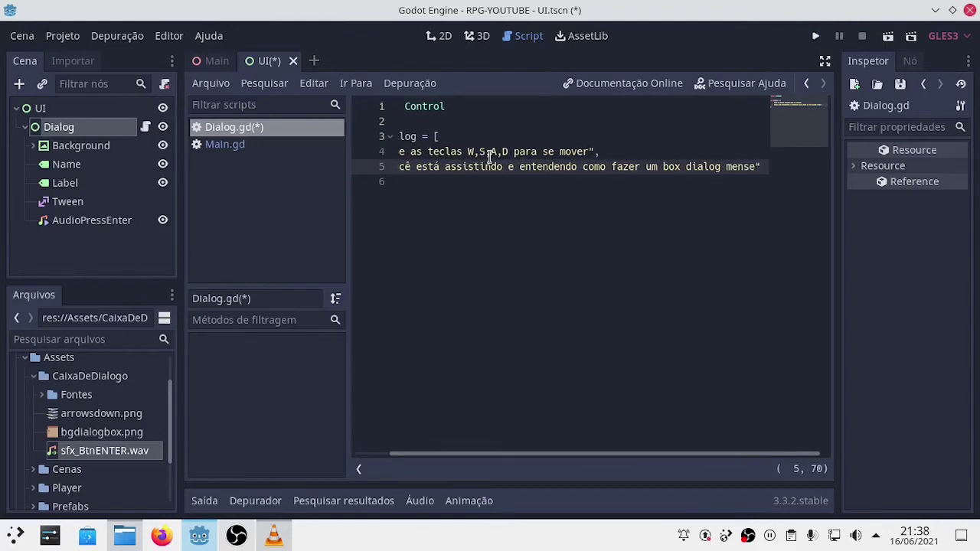
pyautogui.press('BackSpace')
pyautogui.write('age')
pyautogui.press('BackSpace')
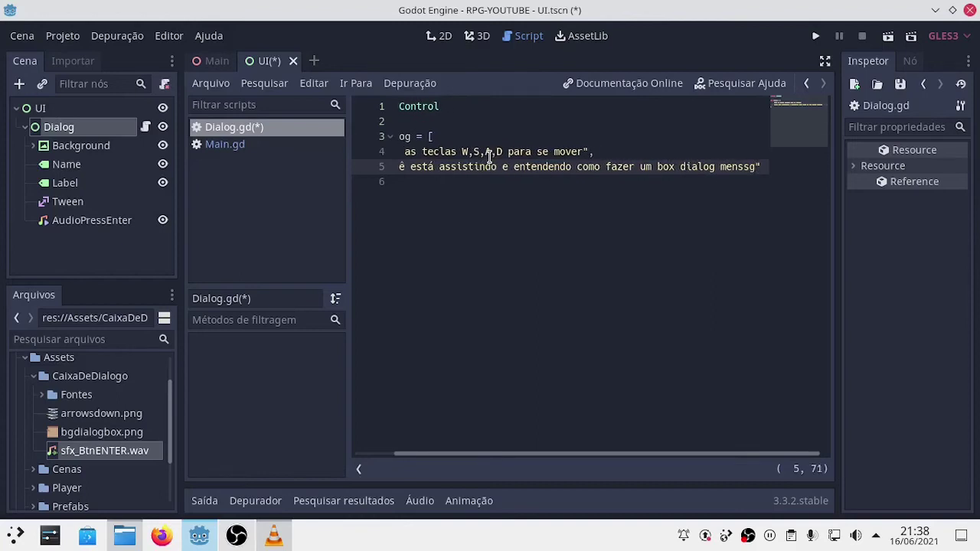
pyautogui.press('BackSpace')
pyautogui.write('a')
pyautogui.press('Left')
pyautogui.press('Left')
pyautogui.press('BackSpace')
pyautogui.press('BackSpace')
pyautogui.write('e')
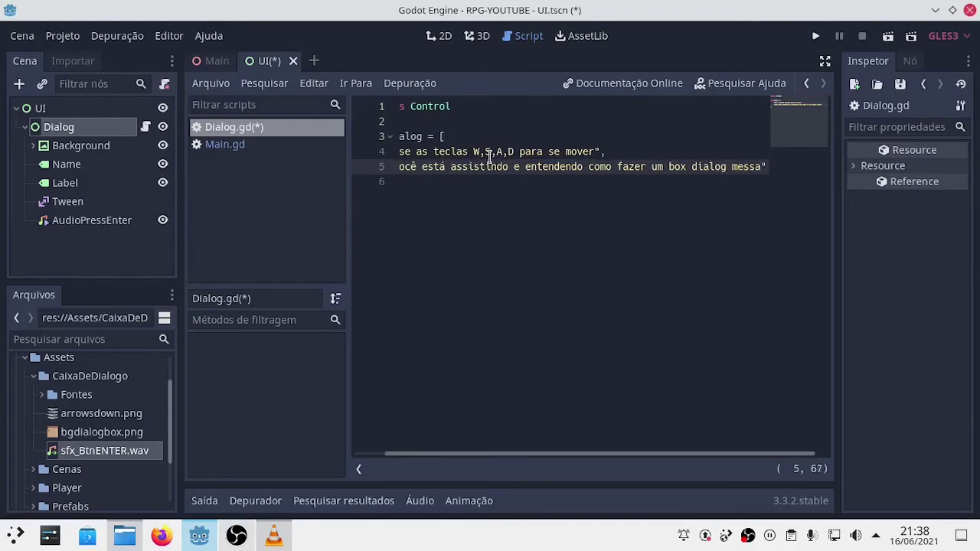
pyautogui.press('Right')
pyautogui.press('Right')
pyautogui.press('Right')
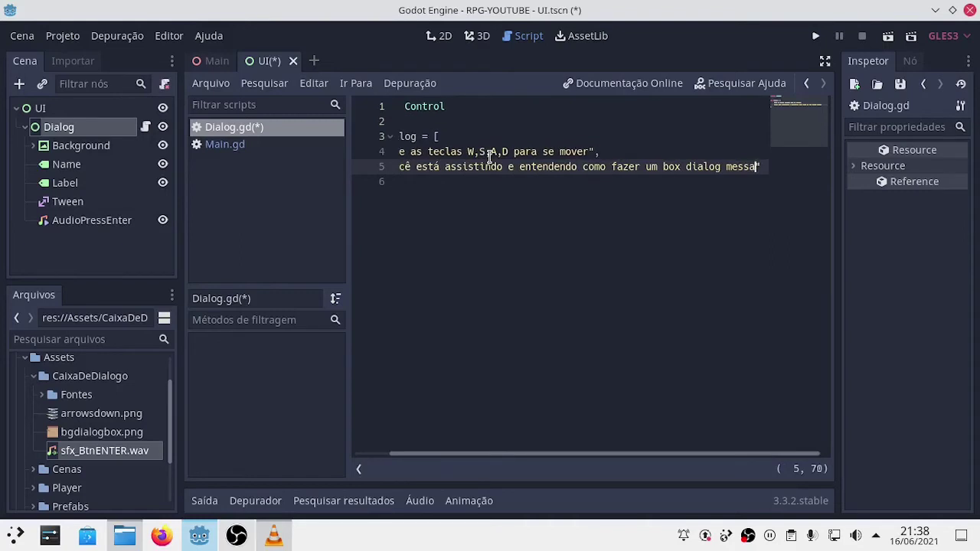
pyautogui.write('ge')
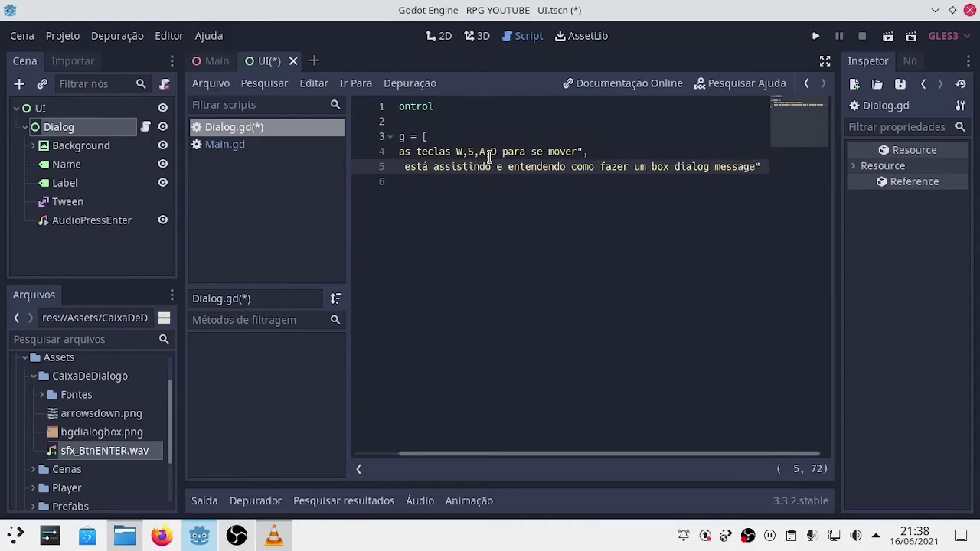
pyautogui.press('End')
pyautogui.write(',')
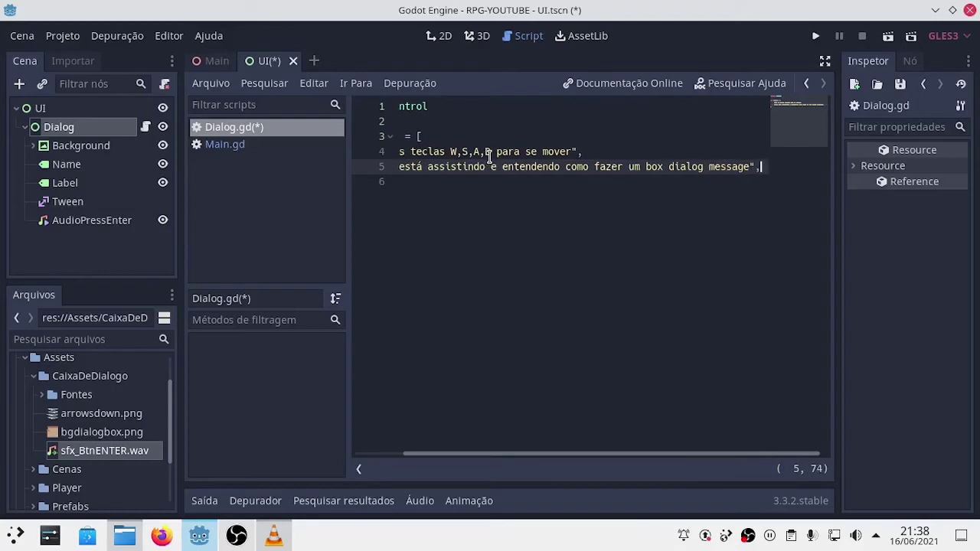
pyautogui.press('Return')
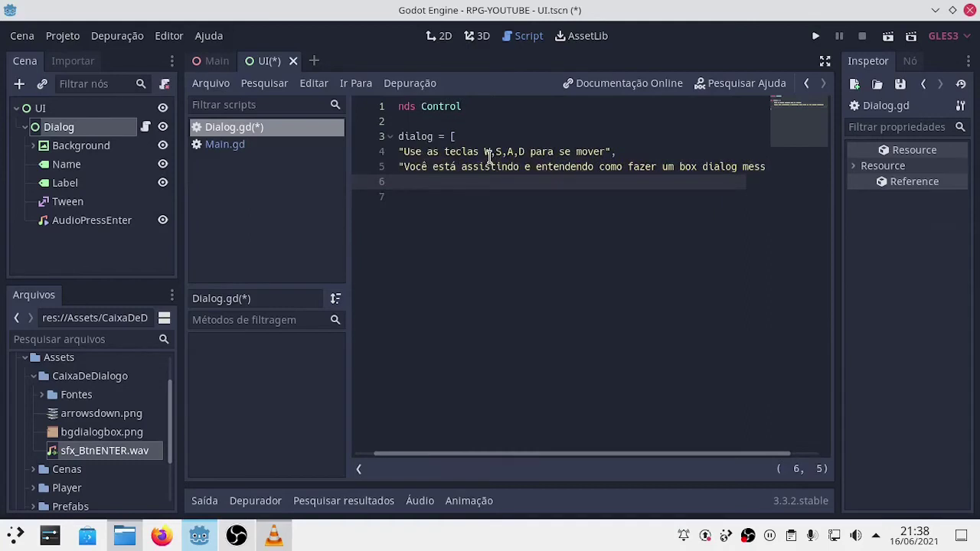
# Add the third entry "O objetivo é apenas atingir uma meta, lembre-se disso." and enter distraction-free mode
pyautogui.write('"')
pyautogui.write('O ')
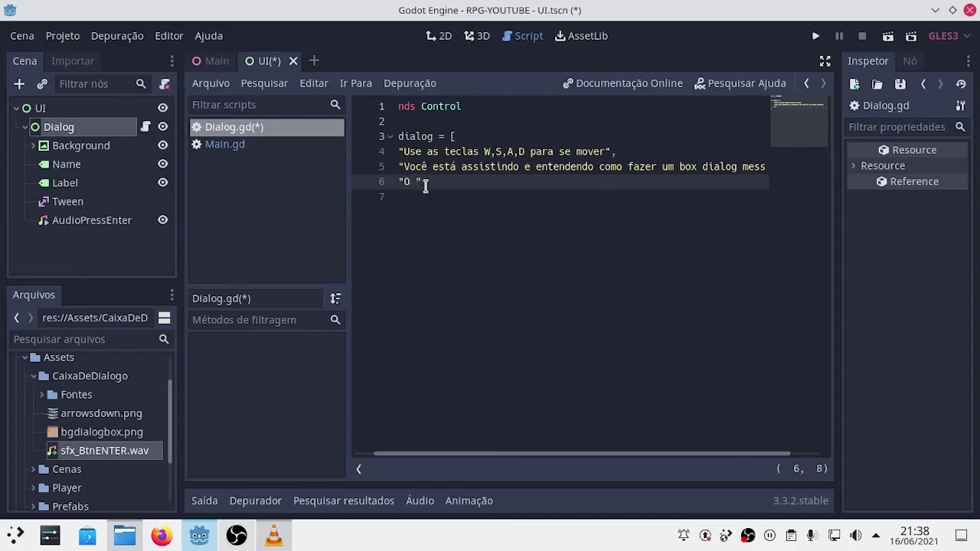
pyautogui.write('obje')
pyautogui.write('tivo ')
pyautogui.write('é ap')
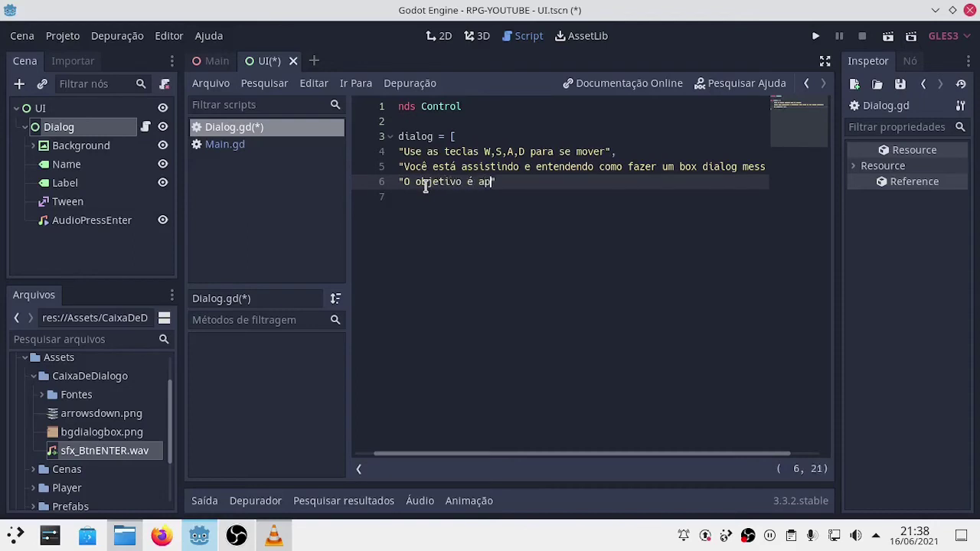
pyautogui.write('enas ')
pyautogui.write('ati')
pyautogui.write('ngir ')
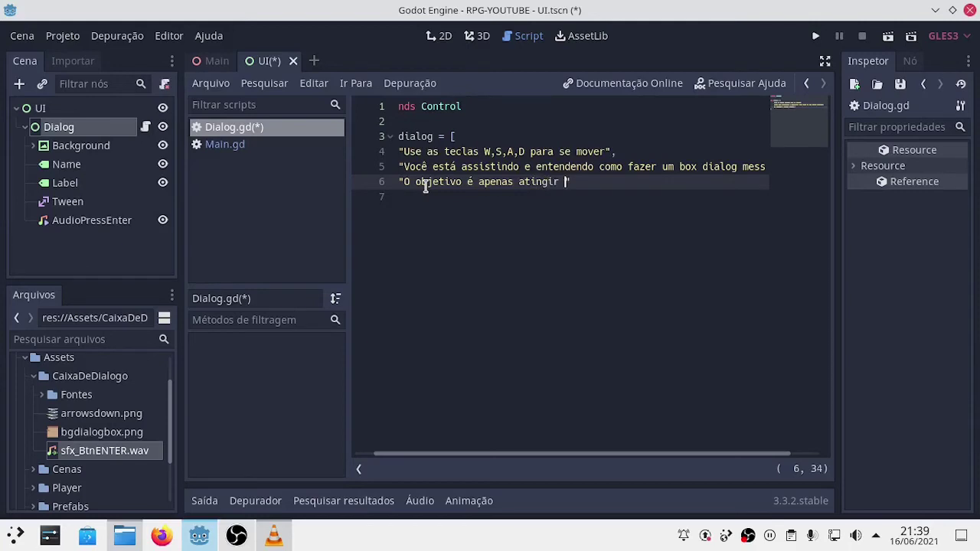
pyautogui.write('a')
pyautogui.press('BackSpace')
pyautogui.write('uma ')
pyautogui.write('meta')
pyautogui.write(', lem')
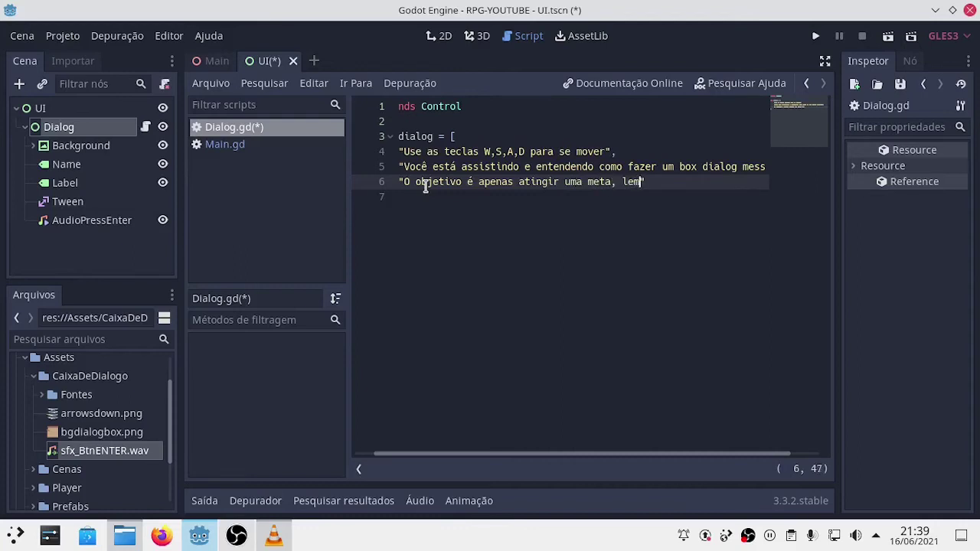
pyautogui.write('bre-se ')
pyautogui.write('did')
pyautogui.press('BackSpace')
pyautogui.write('sso')
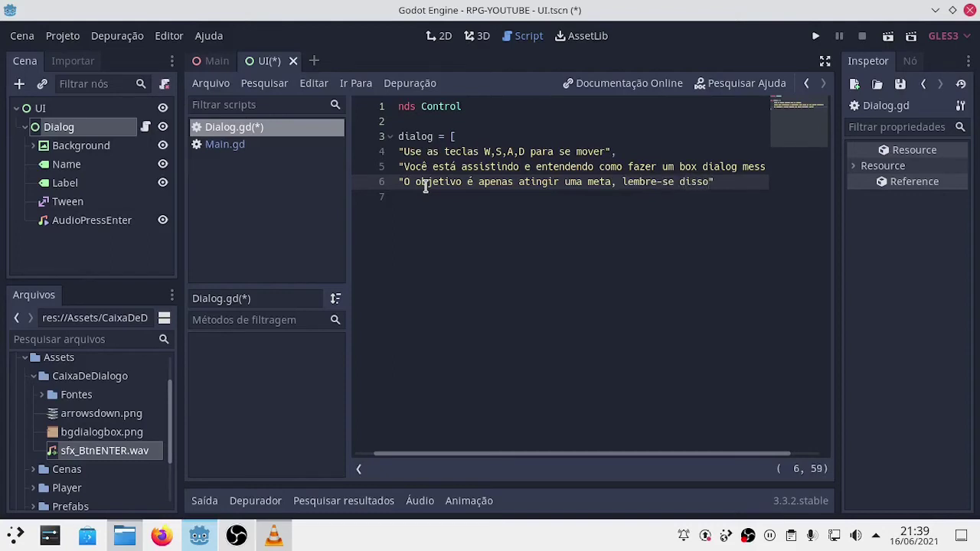
pyautogui.write('.')
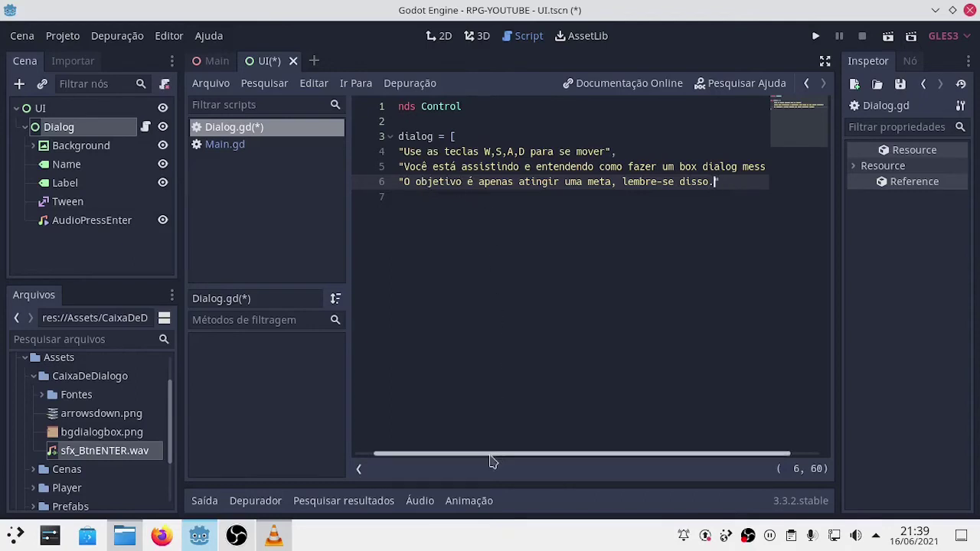
pyautogui.click(825, 63)
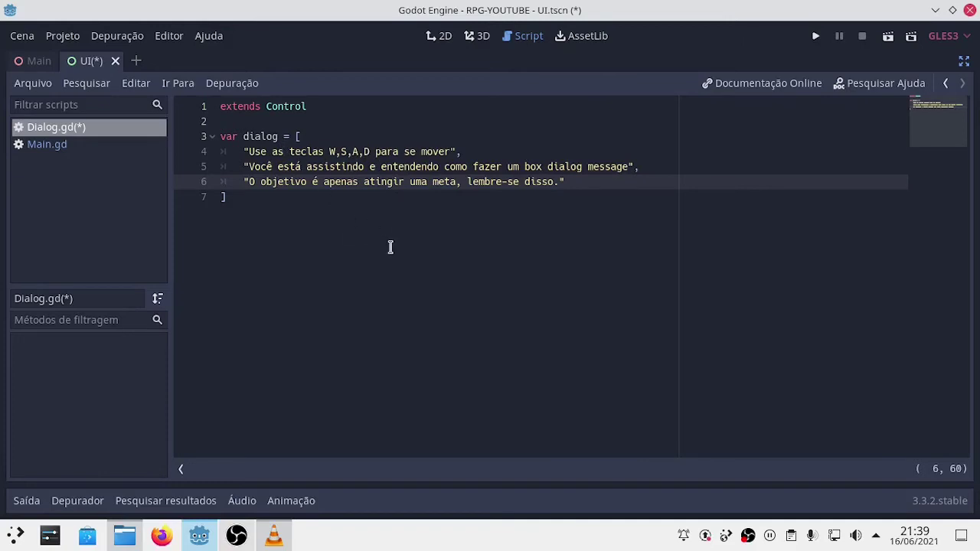
# Below the dialog array, declare var dialog_index = 0 and var text_speed = 0.01
pyautogui.click(301, 237)
pyautogui.press('Return')
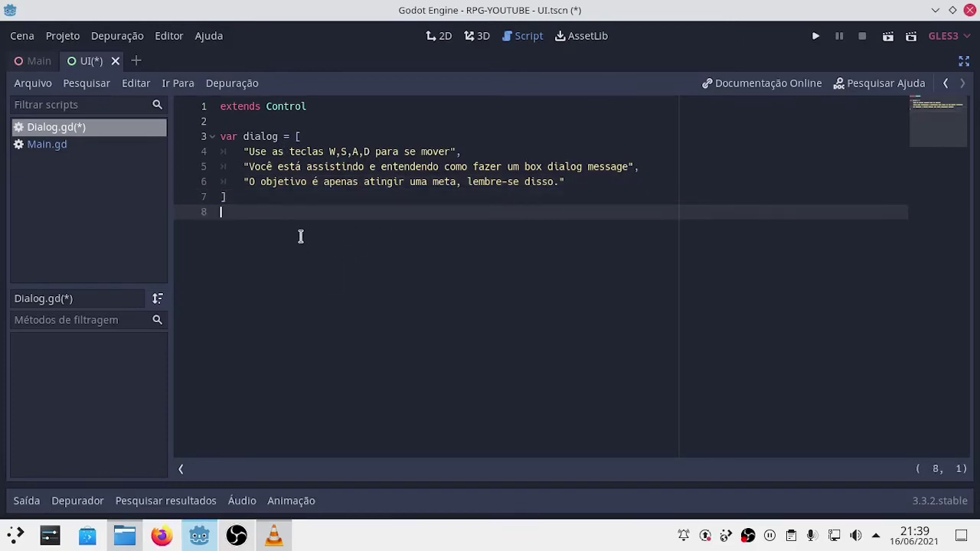
pyautogui.press('Return')
pyautogui.write('var ')
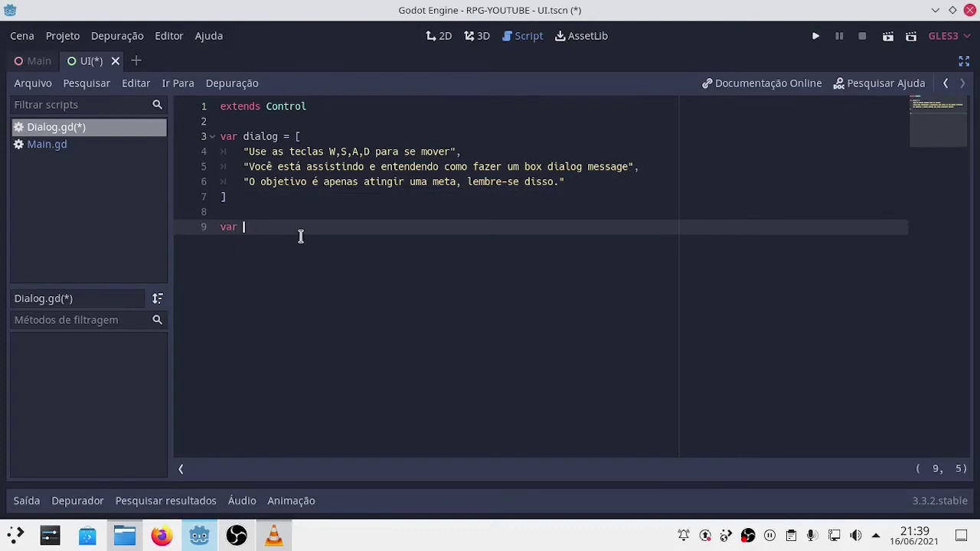
pyautogui.write('di')
pyautogui.write('alo')
pyautogui.write('g')
pyautogui.write('_in')
pyautogui.write('dex')
pyautogui.write(' = ')
pyautogui.write('0')
pyautogui.press('Return')
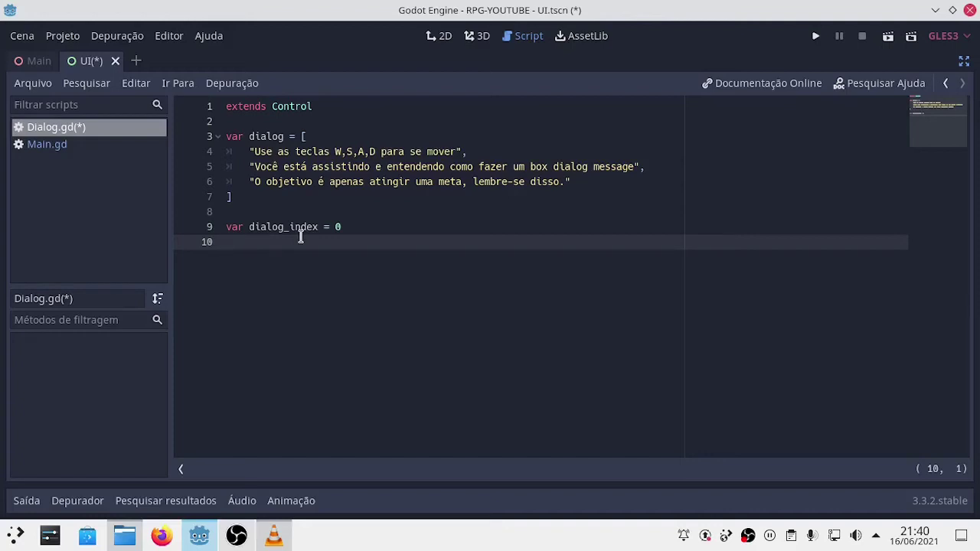
pyautogui.write('var ')
pyautogui.write('text')
pyautogui.write('_sp')
pyautogui.write('eed')
pyautogui.write(' = 0.')
pyautogui.write('01')
# Declare var seterminouTexto = false on line 11, followed by a blank line
pyautogui.press('Return')
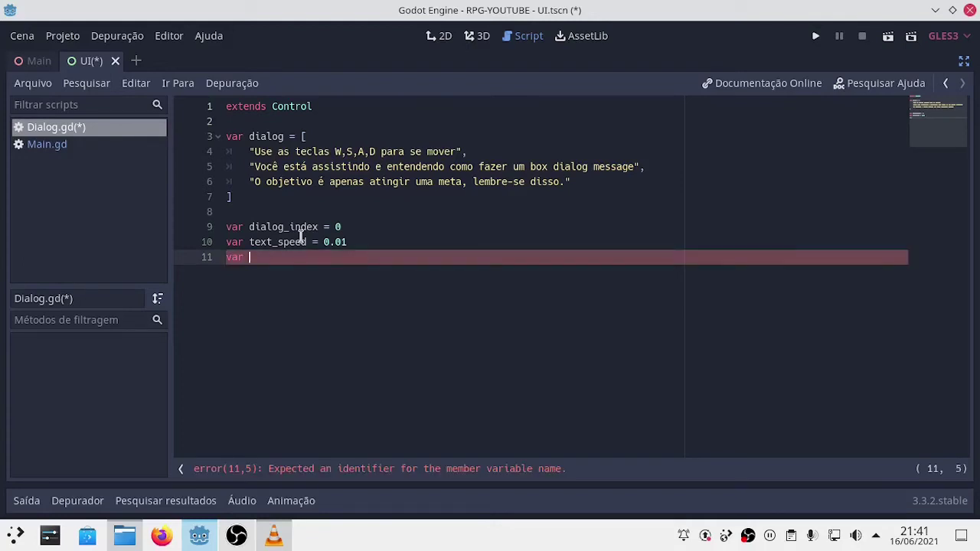
pyautogui.write('te')
pyautogui.write('rminou')
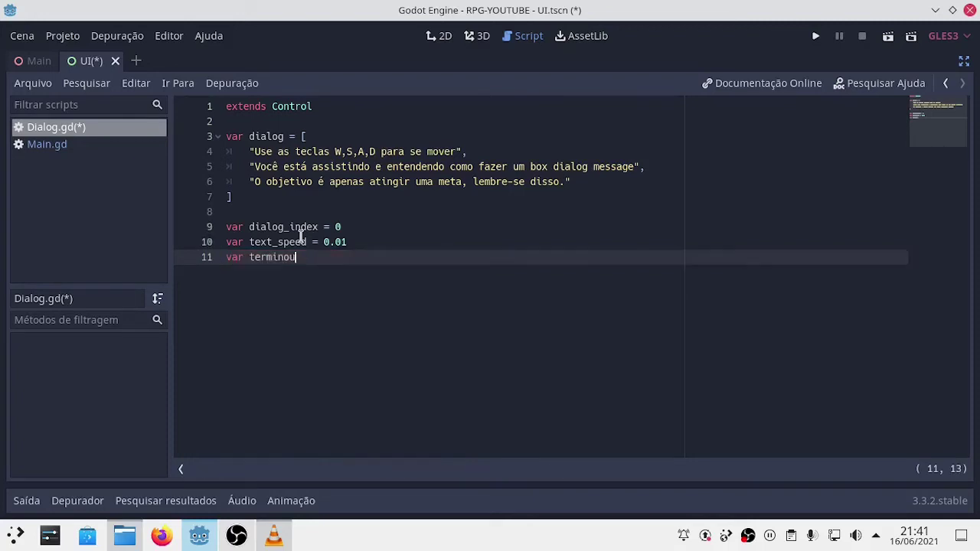
pyautogui.write(' = ')
pyautogui.write('false')
pyautogui.press('Left')
pyautogui.press('Left')
pyautogui.press('Left')
pyautogui.press('Left')
pyautogui.press('Left')
pyautogui.press('Left')
pyautogui.press('Left')
pyautogui.press('Left')
pyautogui.press('Left')
pyautogui.write('se')
pyautogui.press('Right')
pyautogui.press('Right')
pyautogui.press('Right')
pyautogui.press('Right')
pyautogui.press('Right')
pyautogui.write('Te')
pyautogui.write('xto')
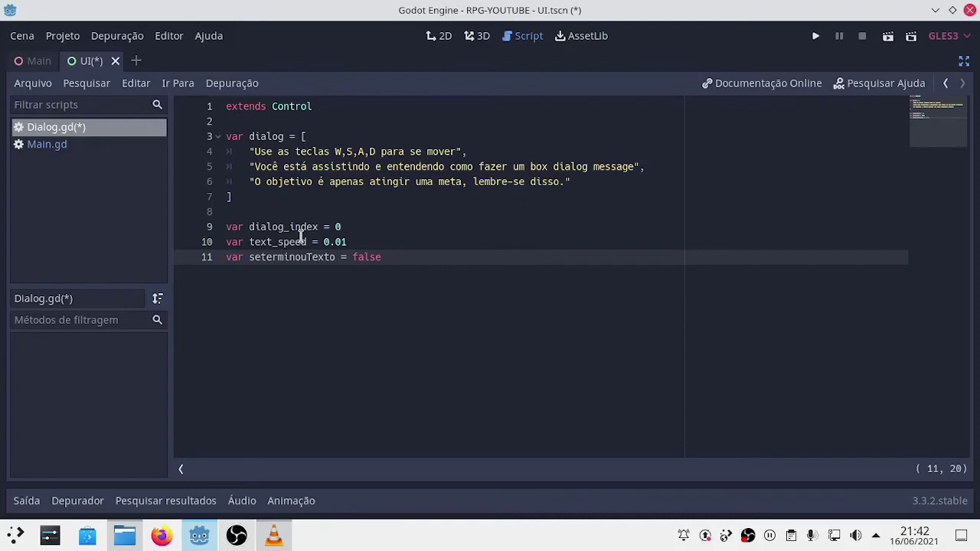
pyautogui.press('End')
pyautogui.press('Return')
pyautogui.press('Return')
pyautogui.press('Return')
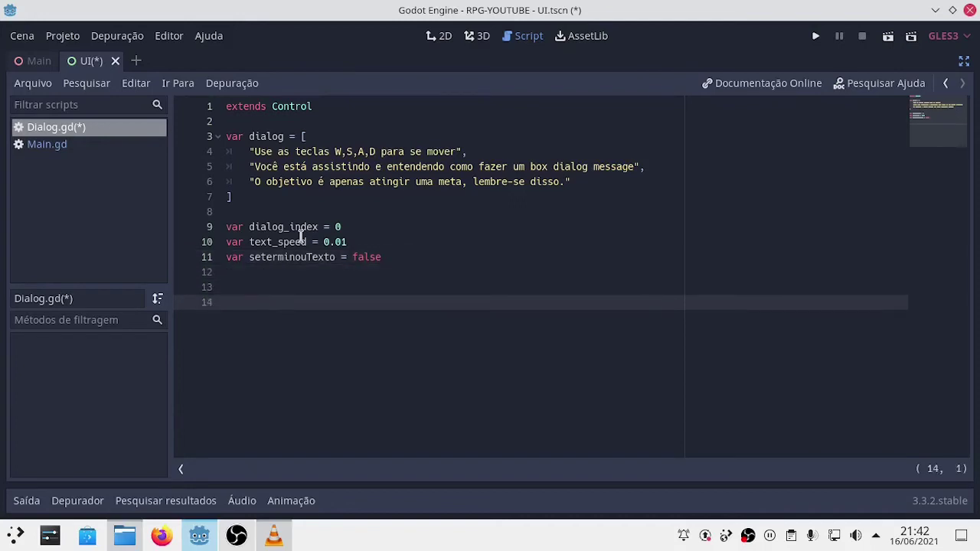
# Write func _ready() setting $Label.text = "PRESS ENTER", then add blank lines after it
pyautogui.press('BackSpace')
pyautogui.write('fu')
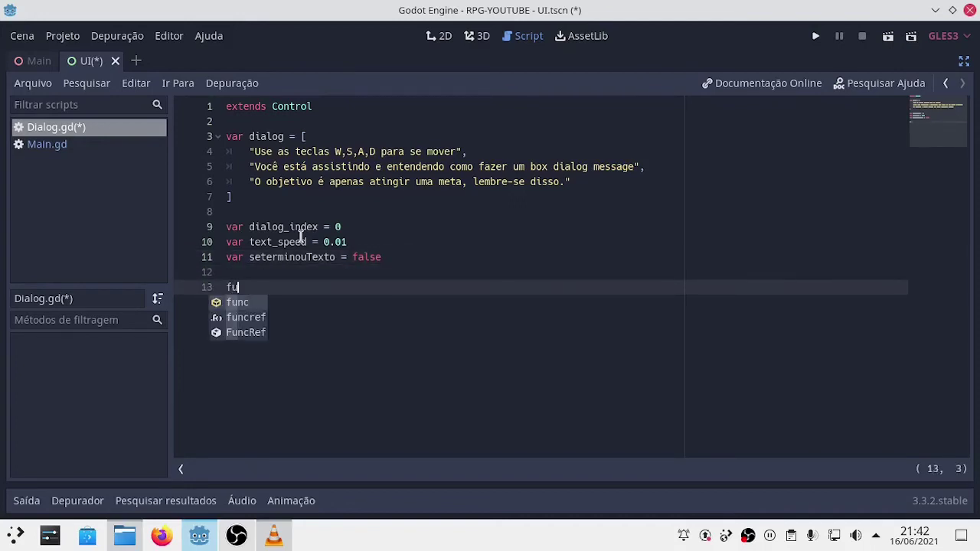
pyautogui.write('nc ')
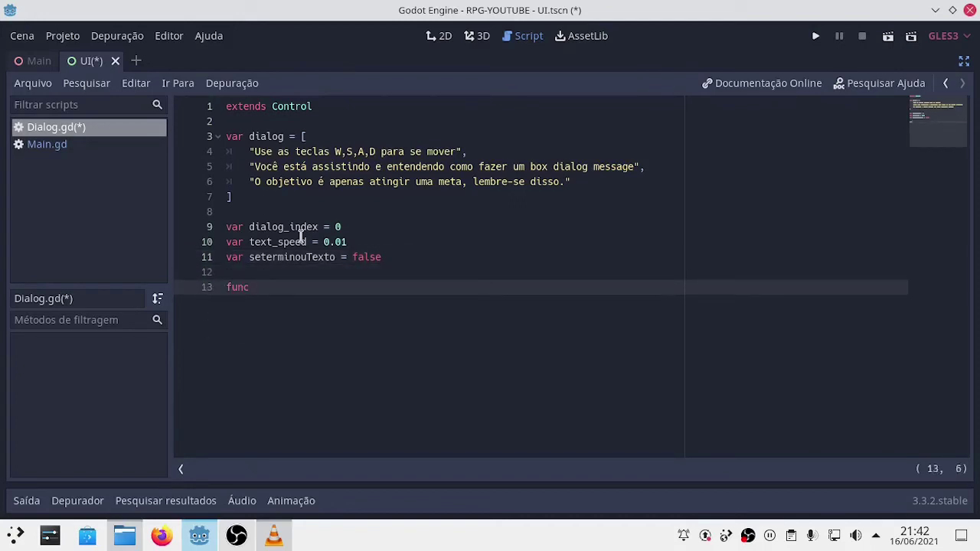
pyautogui.write('_re')
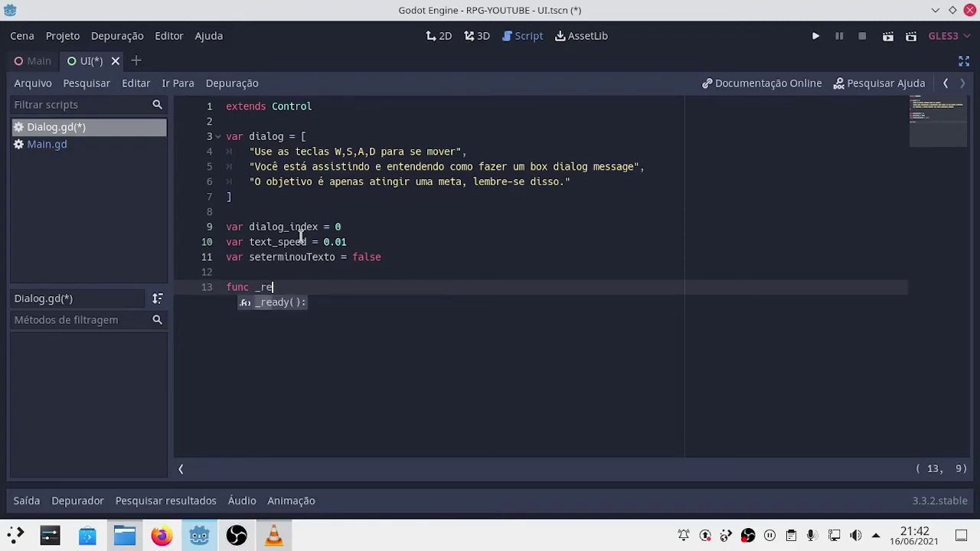
pyautogui.write('a')
pyautogui.press('Return')
pyautogui.press('Return')
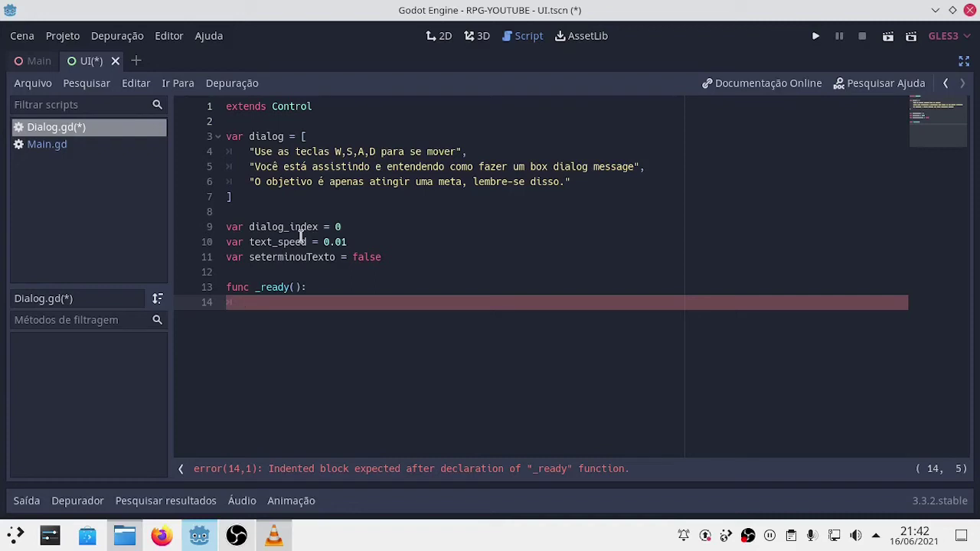
pyautogui.write('$')
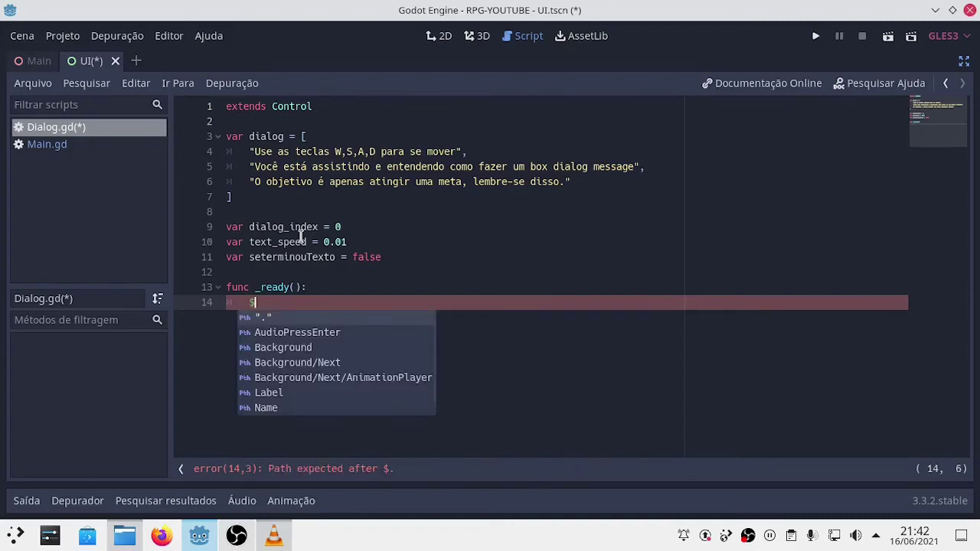
pyautogui.write('la')
pyautogui.press('Return')
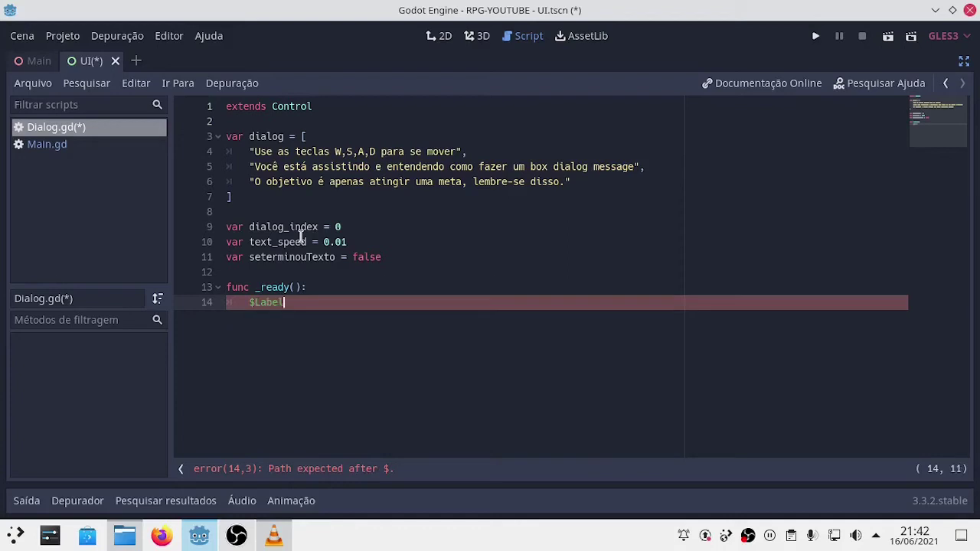
pyautogui.write('.te')
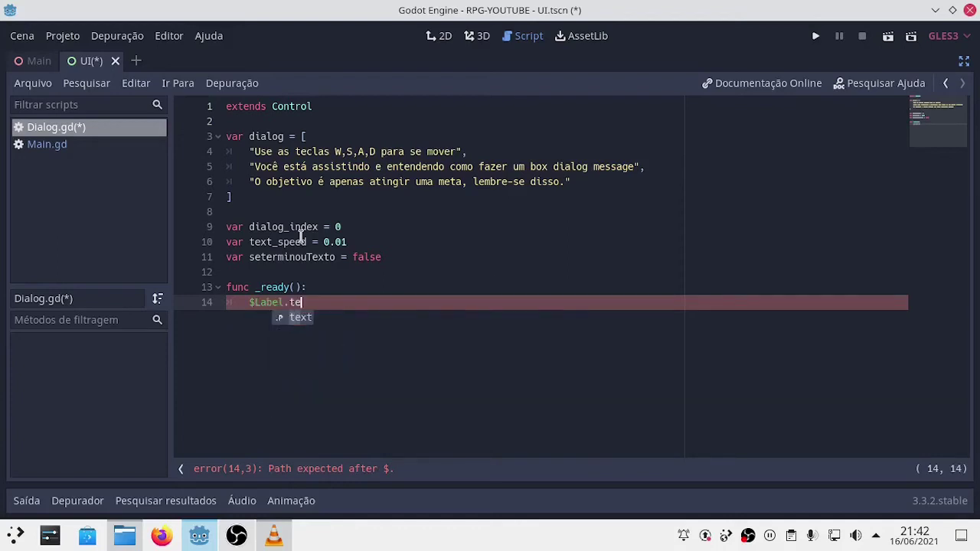
pyautogui.press('Return')
pyautogui.write('= ')
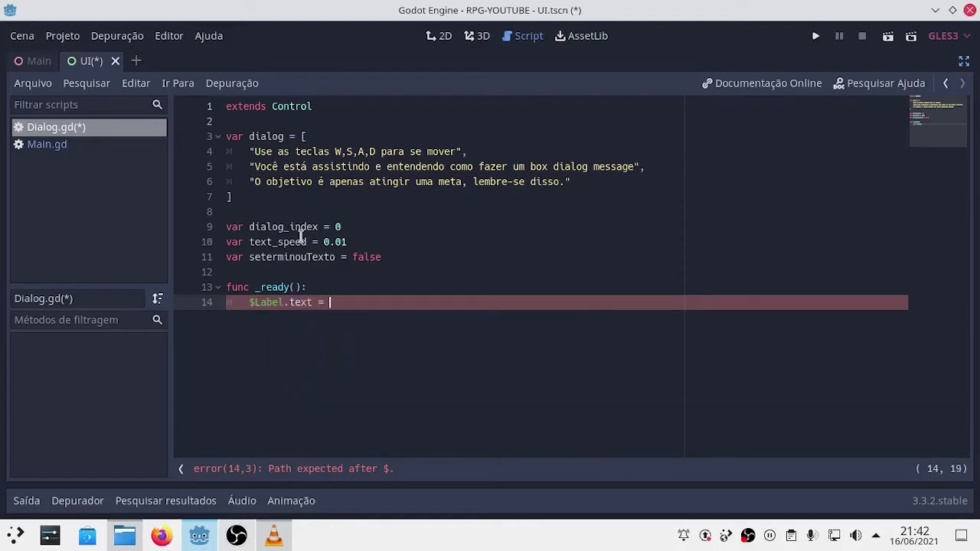
pyautogui.write('"')
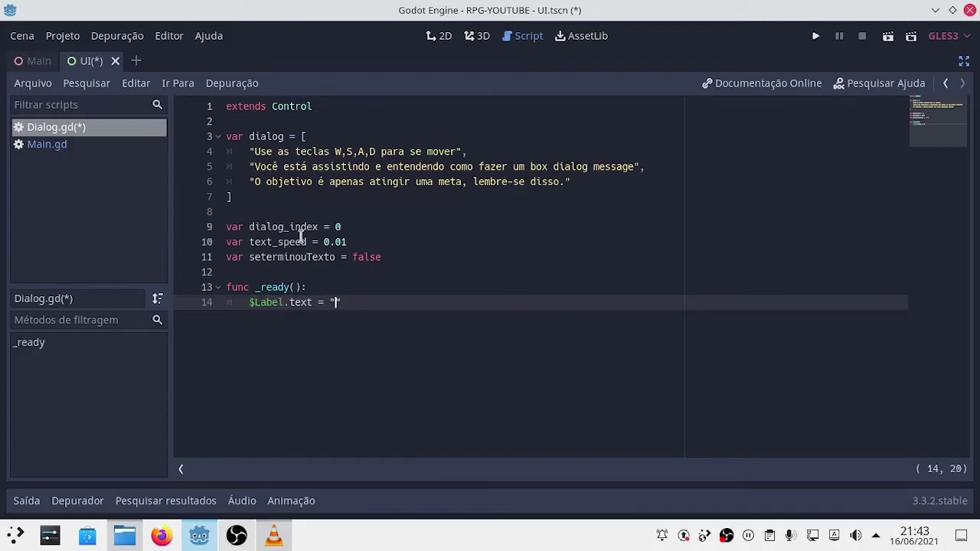
pyautogui.write('PRESS ')
pyautogui.write('ENTER')
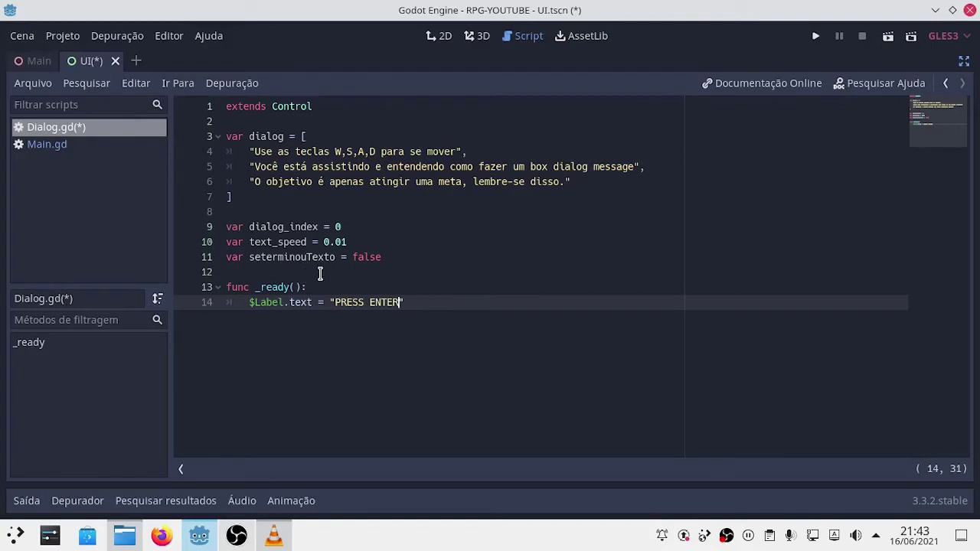
pyautogui.press('Right')
pyautogui.press('Return')
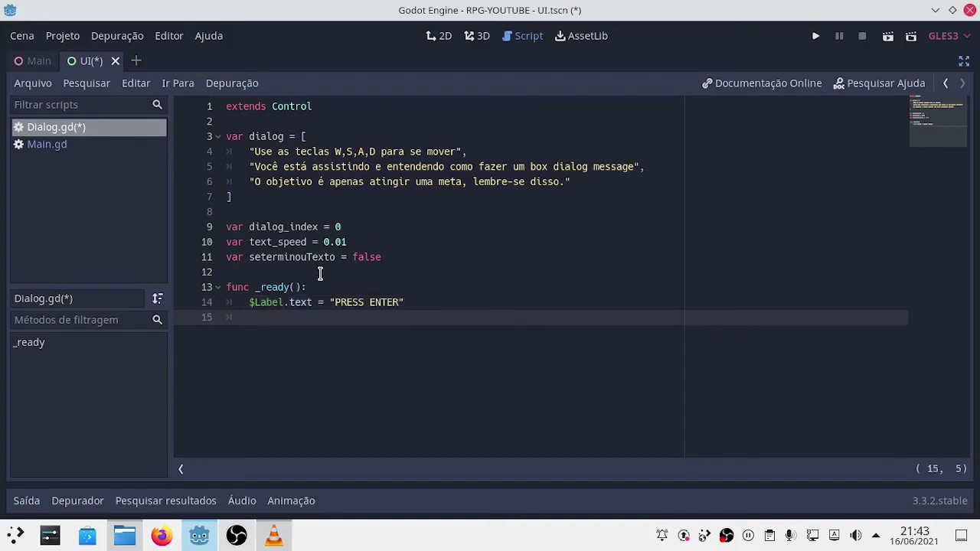
pyautogui.press('BackSpace')
pyautogui.press('Return')
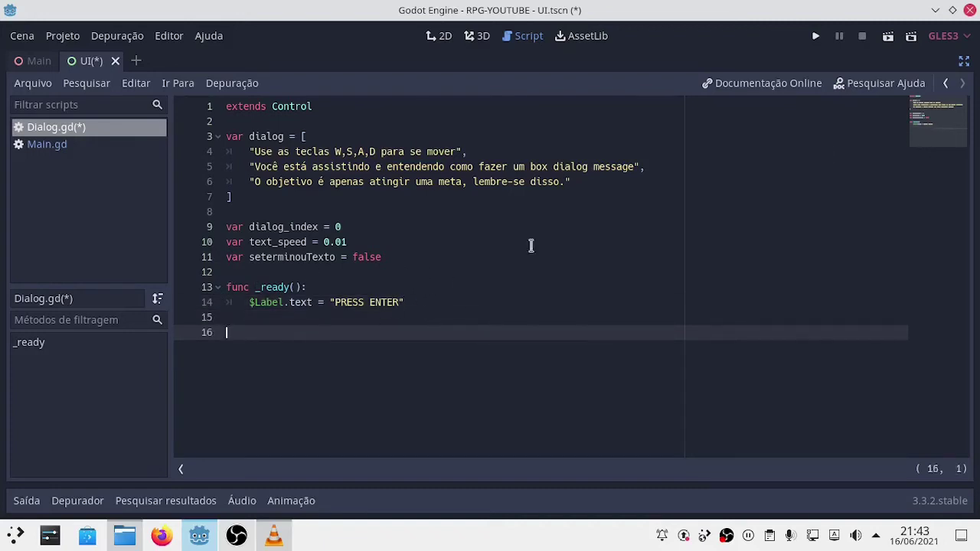
# Restore the side panels, switch to the 2D view and test-run the scene with F6
pyautogui.click(963, 63)
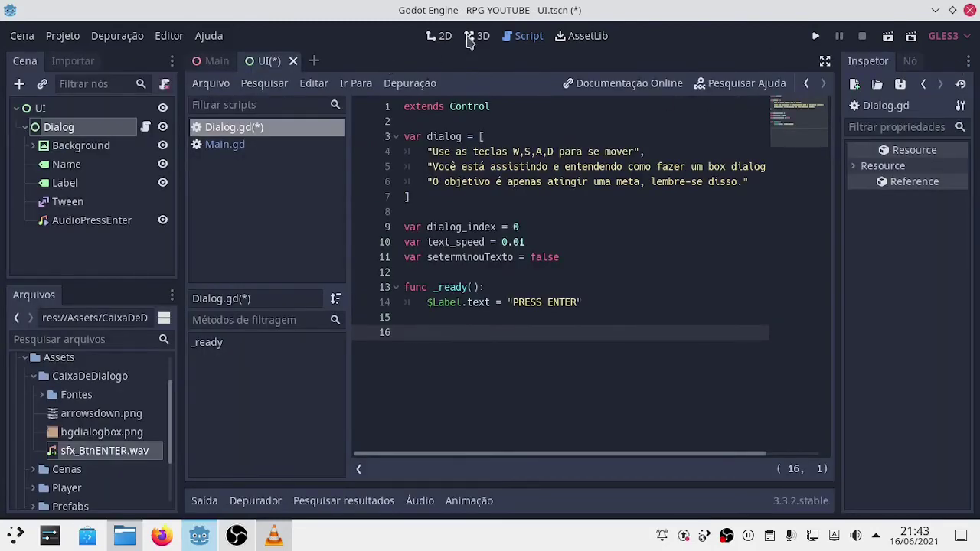
pyautogui.click(443, 37)
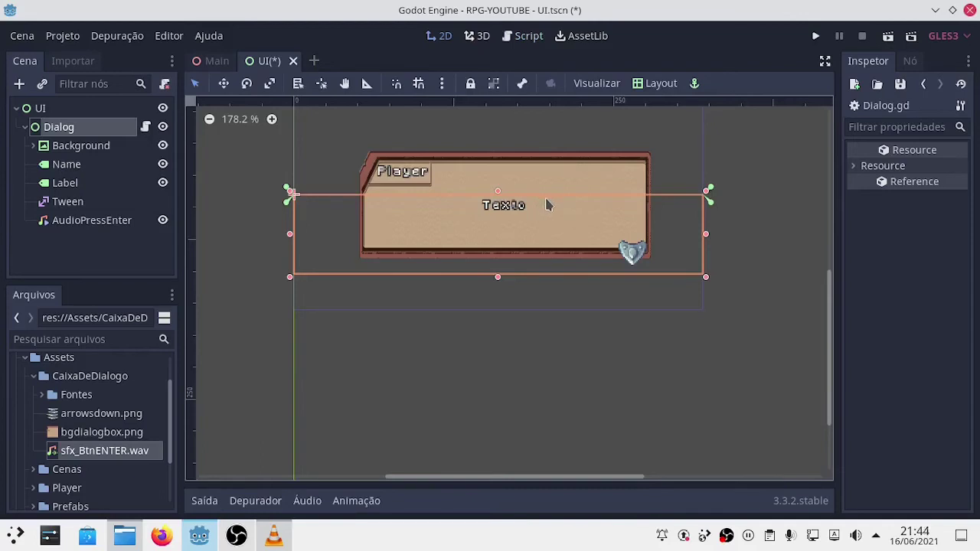
pyautogui.press('F6')
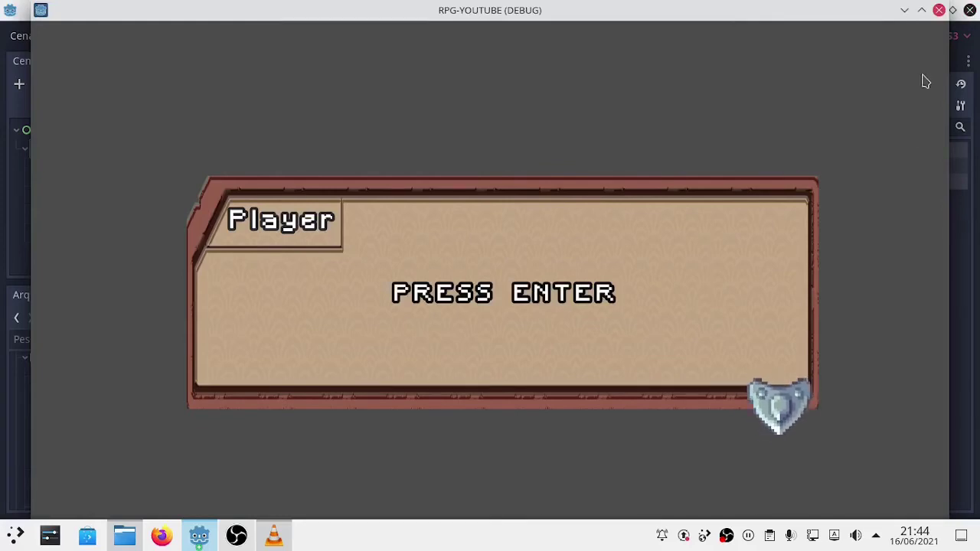
# Close the game window and show Dialog.gd full-width with Output hidden and a larger font
pyautogui.click(938, 10)
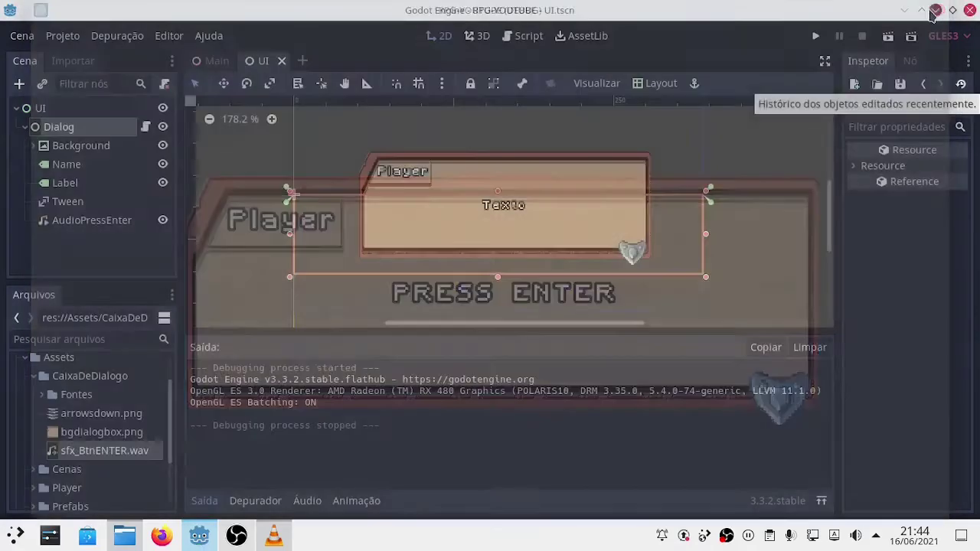
pyautogui.click(145, 127)
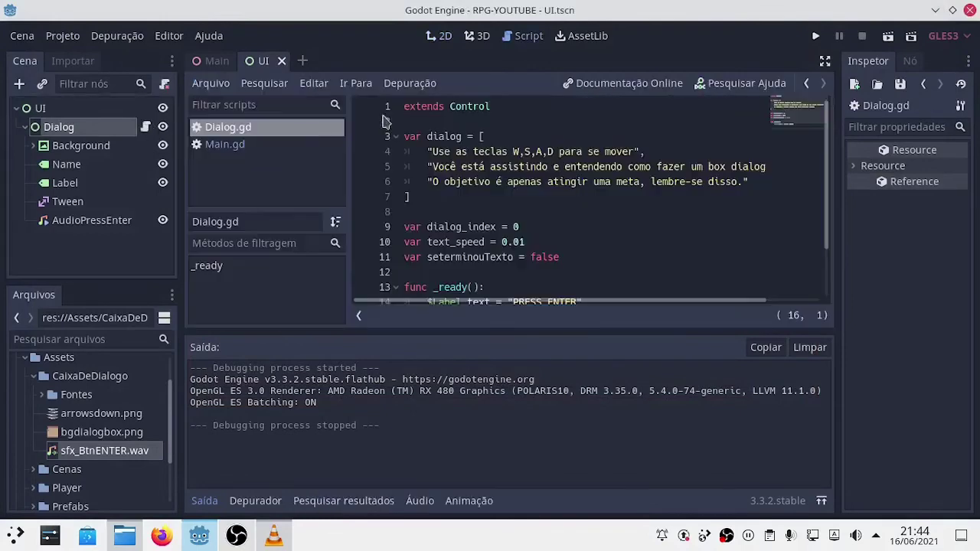
pyautogui.click(824, 61)
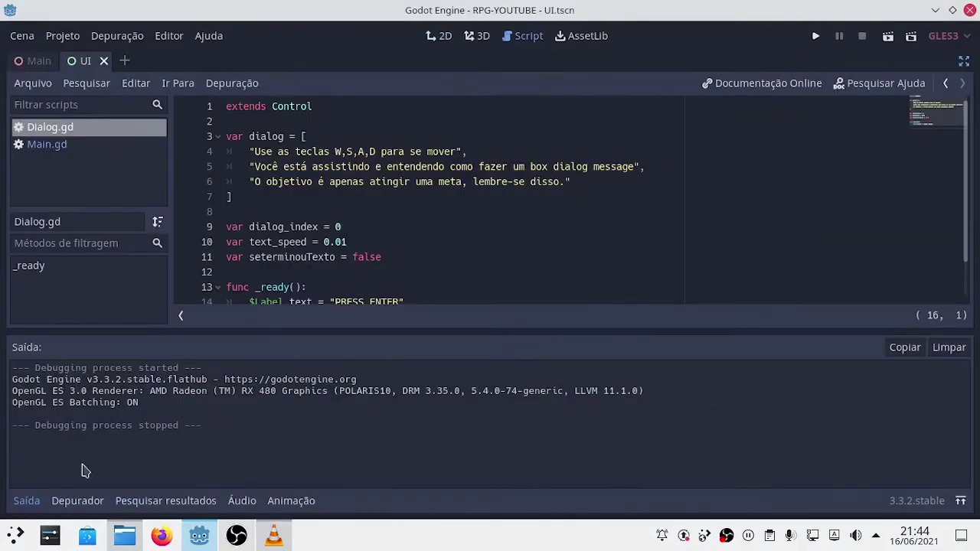
pyautogui.click(29, 502)
pyautogui.click(23, 502)
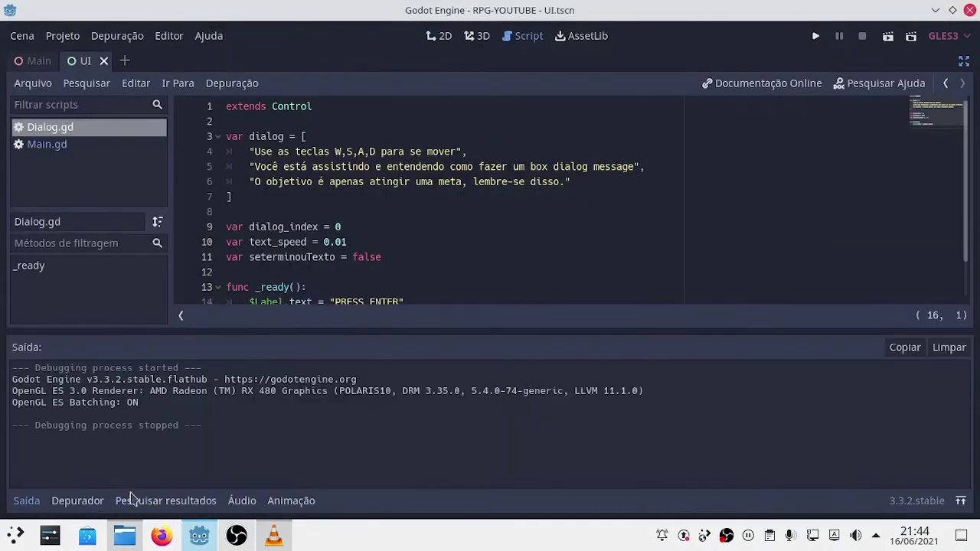
pyautogui.click(23, 502)
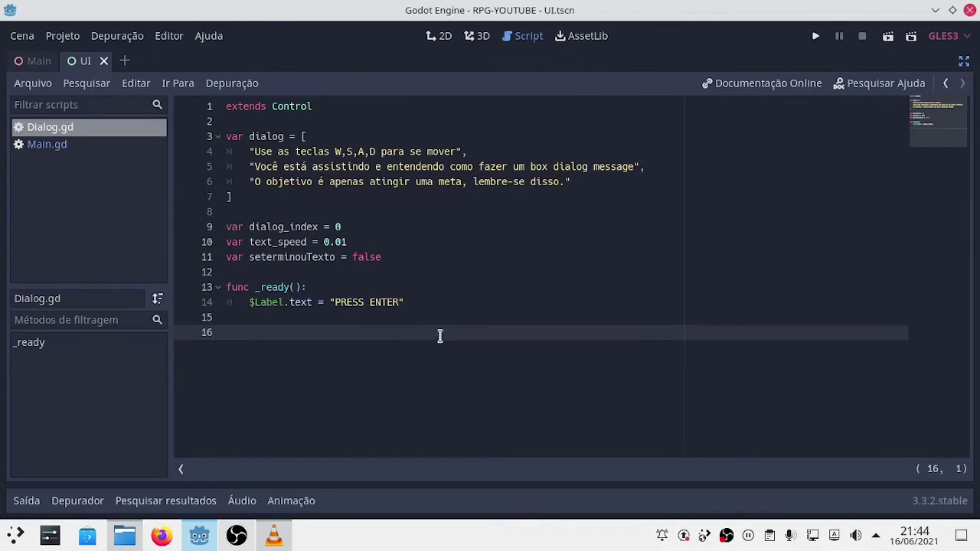
pyautogui.keyDown('ctrl'); pyautogui.scroll(2, 440, 336); pyautogui.keyUp('ctrl')
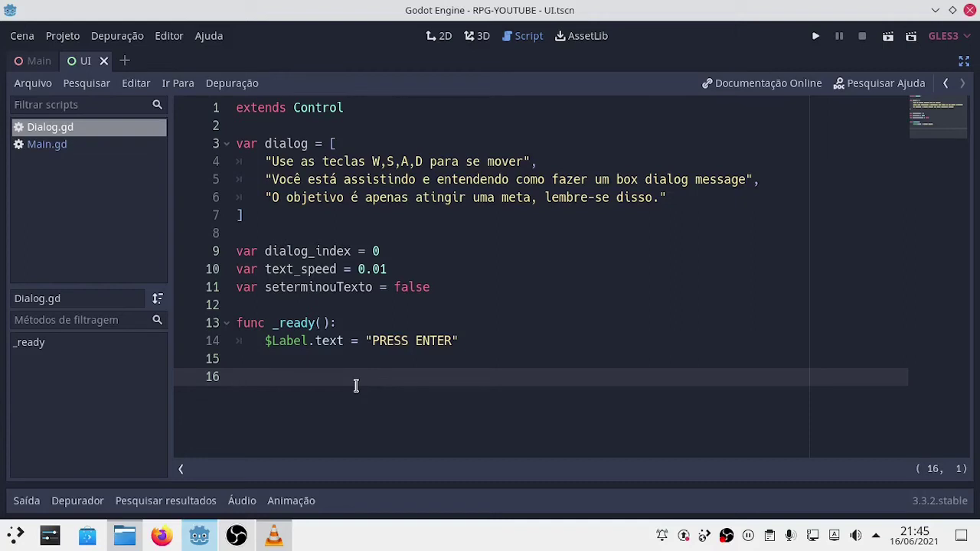
# Replace the mistyped FU on line 16 with func _process(delta): declared after _ready
pyautogui.write('FU')
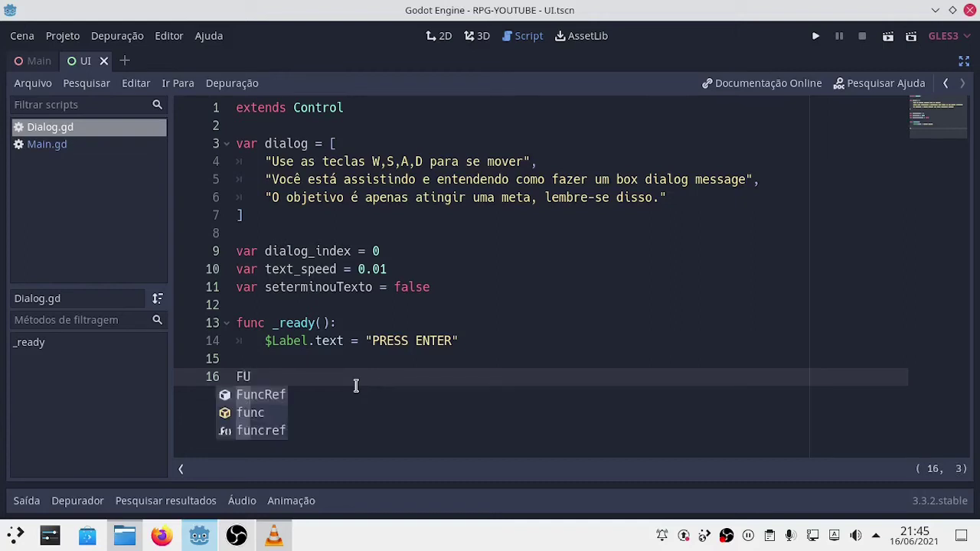
pyautogui.press('Escape')
pyautogui.press('BackSpace')
pyautogui.press('BackSpace')
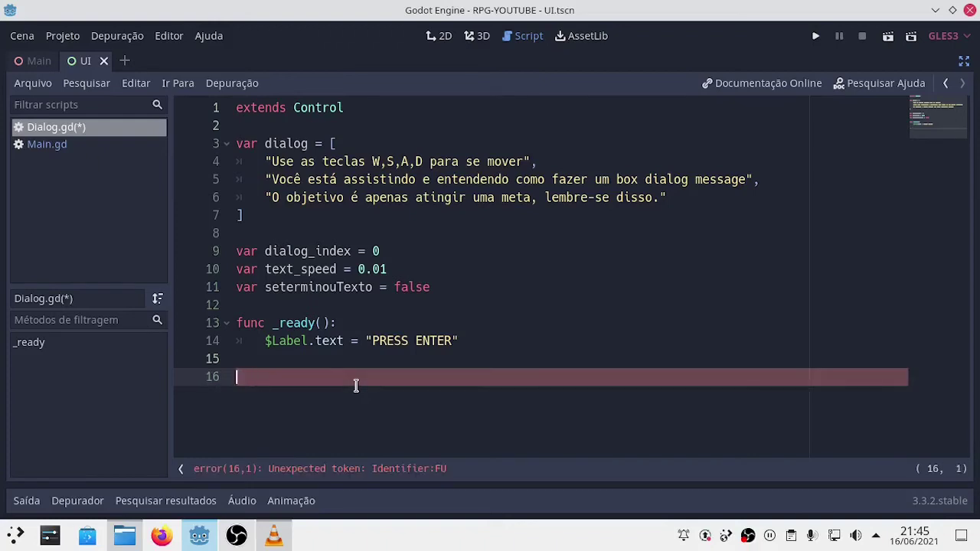
pyautogui.write('func ')
pyautogui.write('_pr')
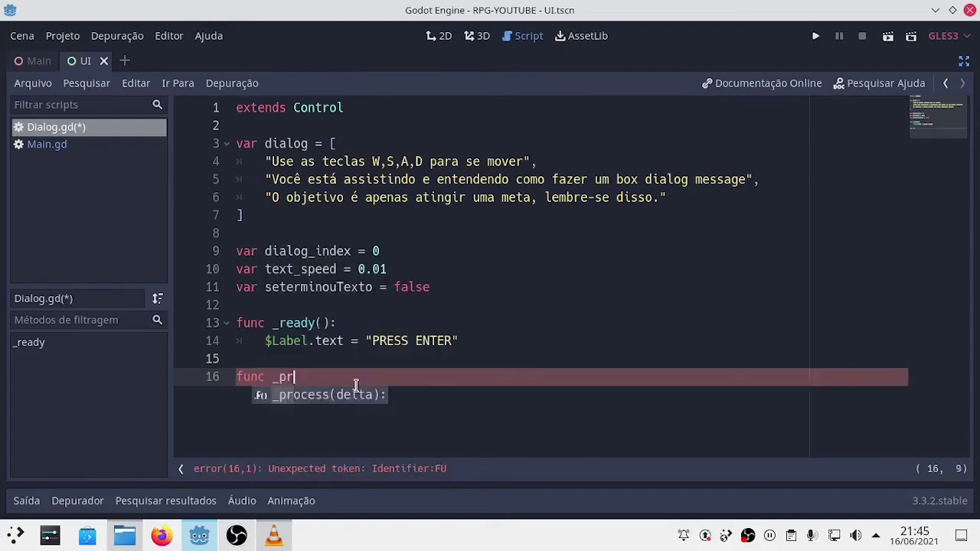
pyautogui.write('o')
pyautogui.press('Return')
pyautogui.press('Return')
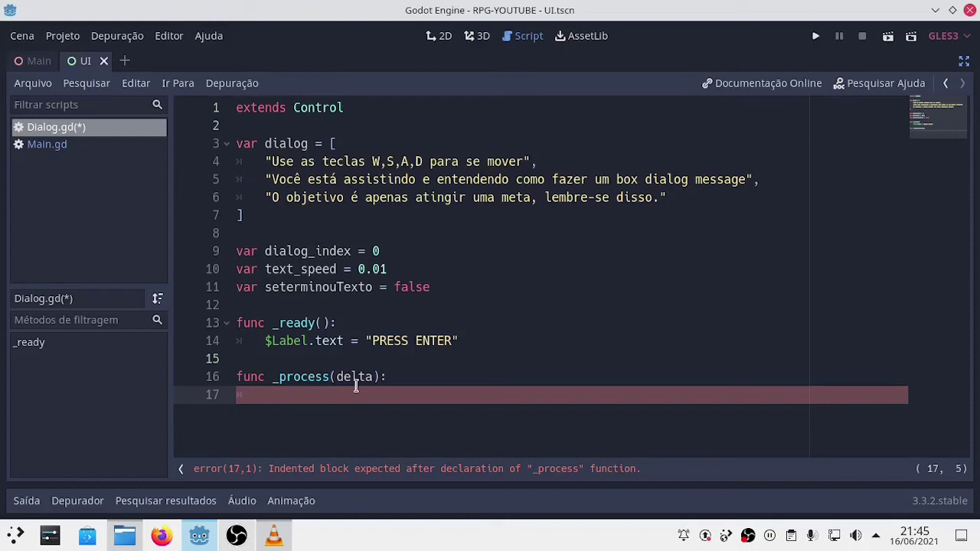
pyautogui.doubleClick(356, 293)
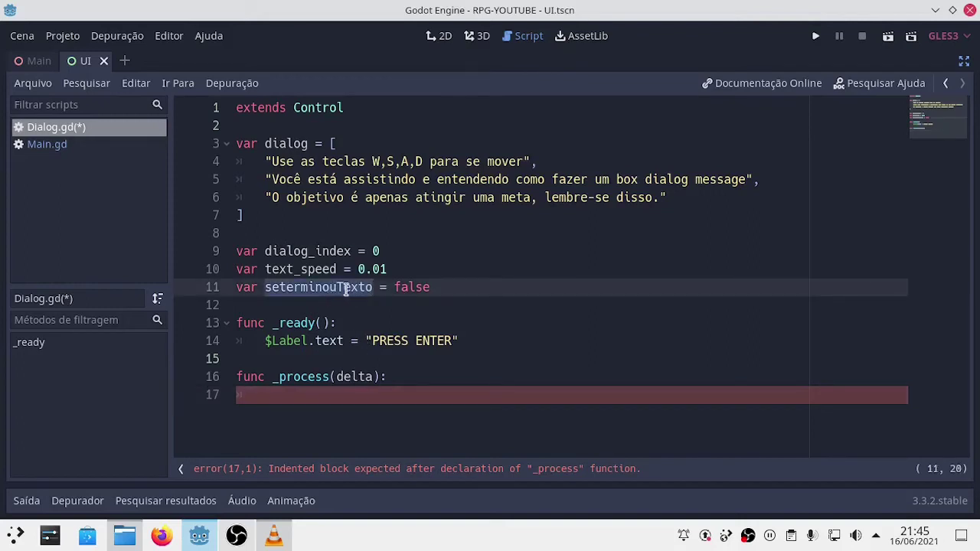
# On line 17 inside _process, write $Background/Next.visible using node-path autocomplete
pyautogui.click(306, 394)
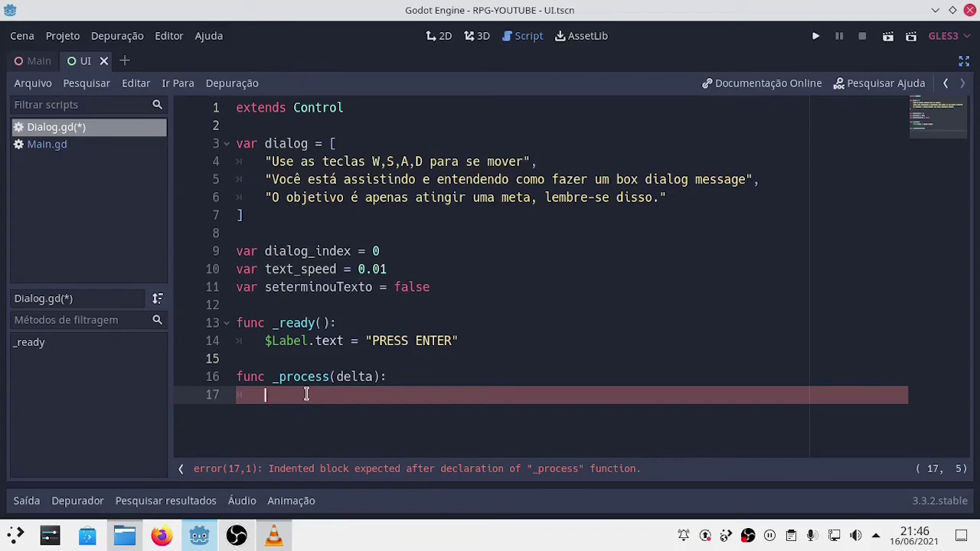
pyautogui.write('$')
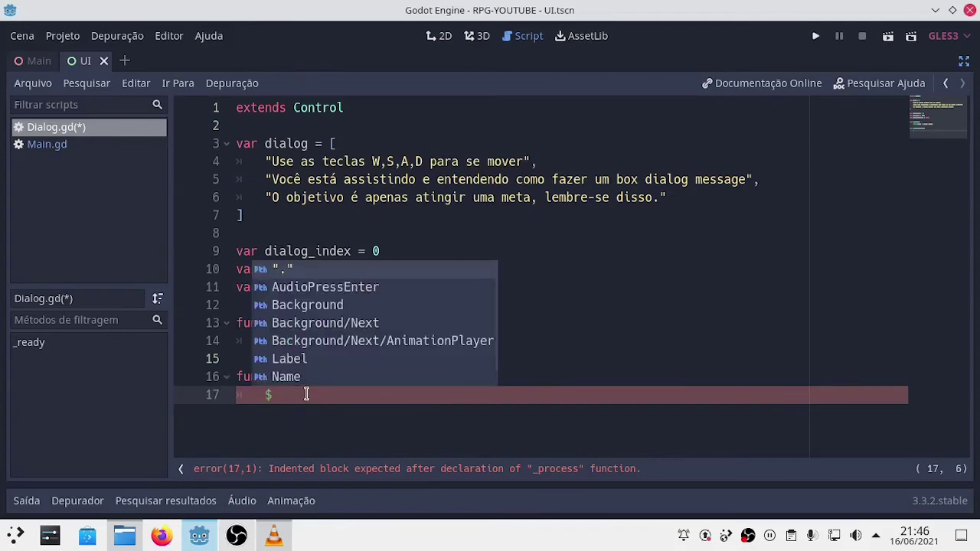
pyautogui.write('Next')
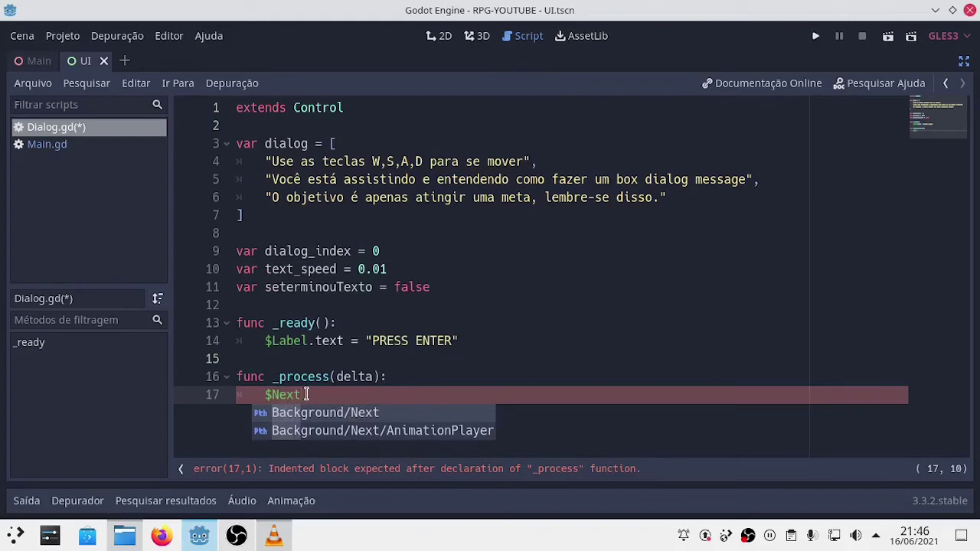
pyautogui.write('.')
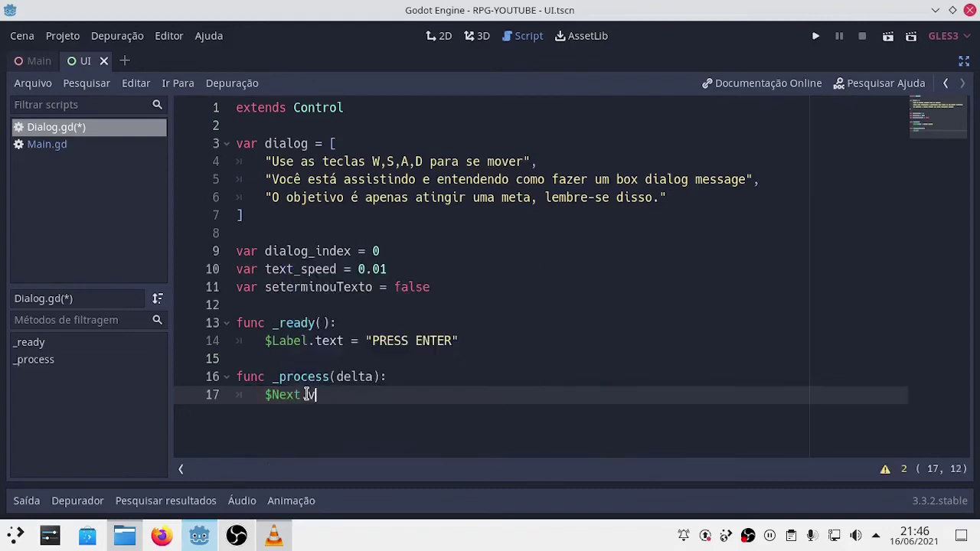
pyautogui.write('vi')
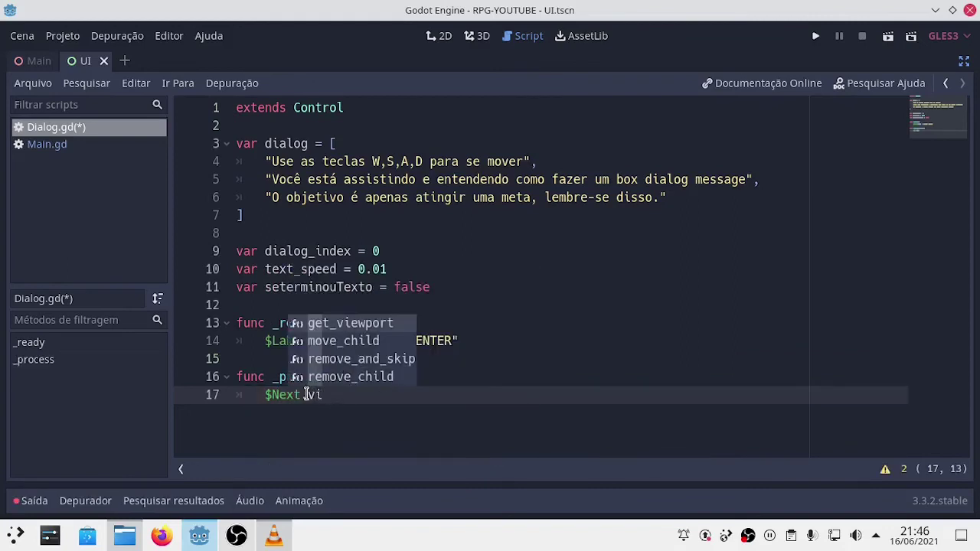
pyautogui.write('s')
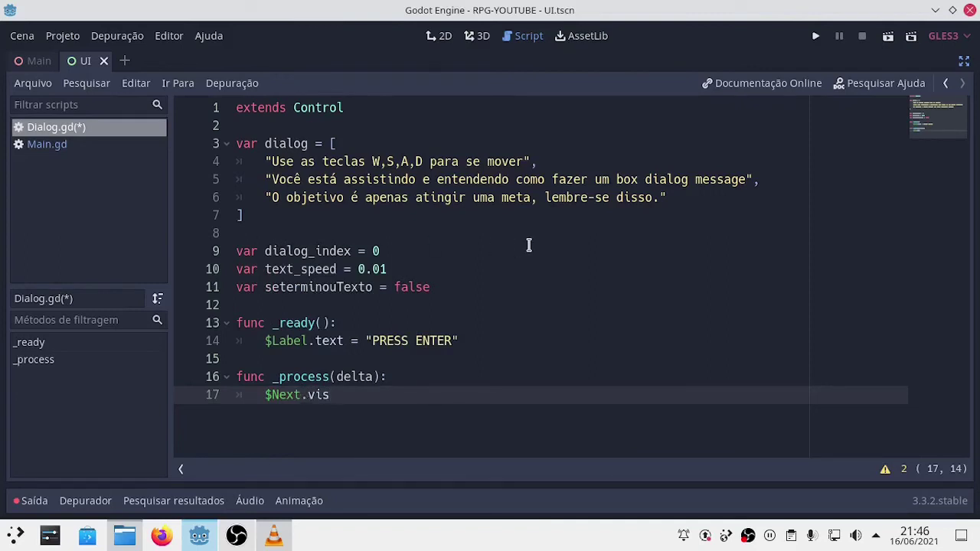
pyautogui.press('BackSpace')
pyautogui.press('BackSpace')
pyautogui.press('BackSpace')
pyautogui.press('BackSpace')
pyautogui.write('.')
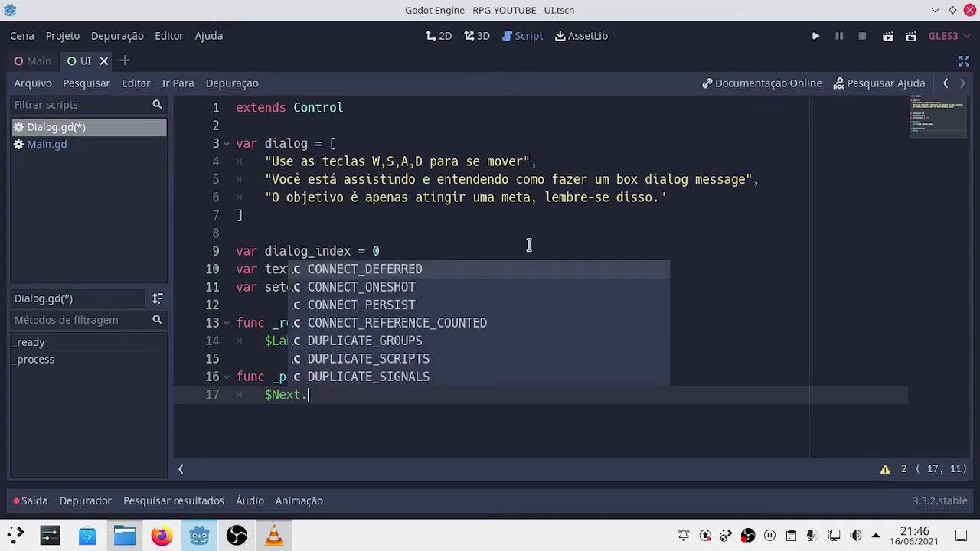
pyautogui.press('BackSpace')
pyautogui.press('BackSpace')
pyautogui.press('BackSpace')
pyautogui.press('BackSpace')
pyautogui.press('BackSpace')
pyautogui.write('n')
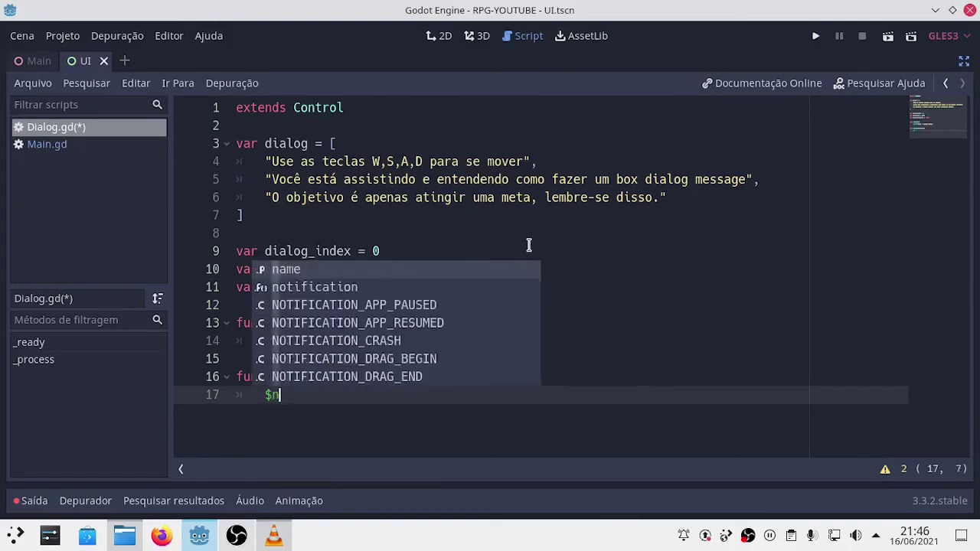
pyautogui.write('e')
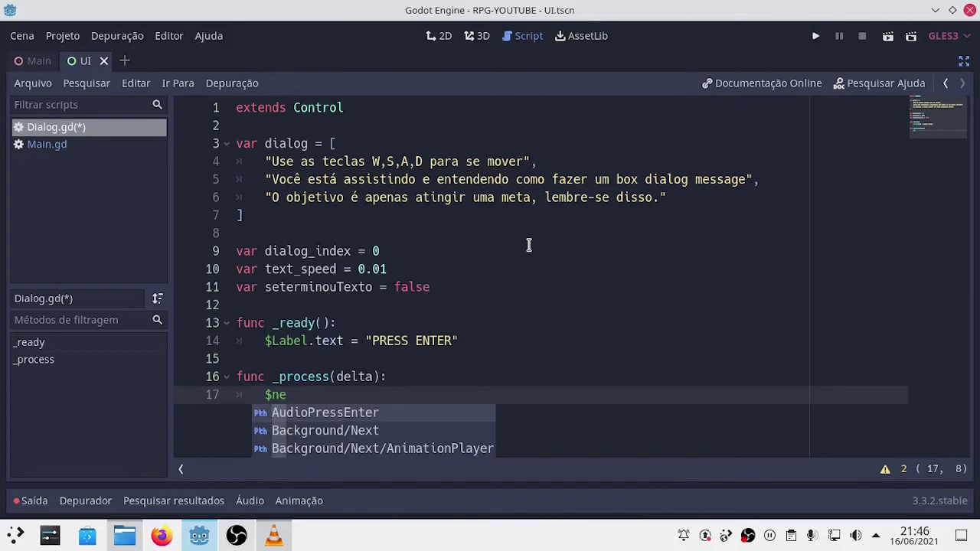
pyautogui.write('x')
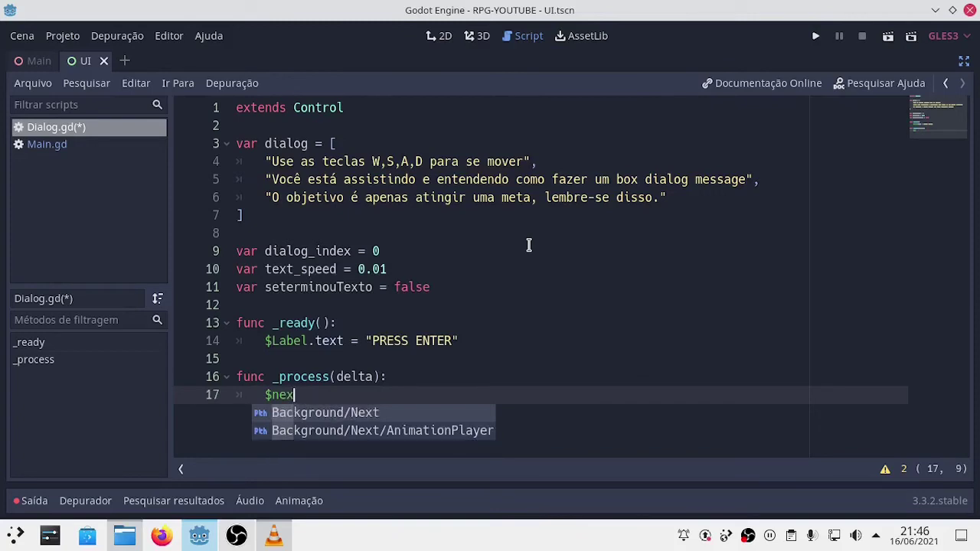
pyautogui.press('Return')
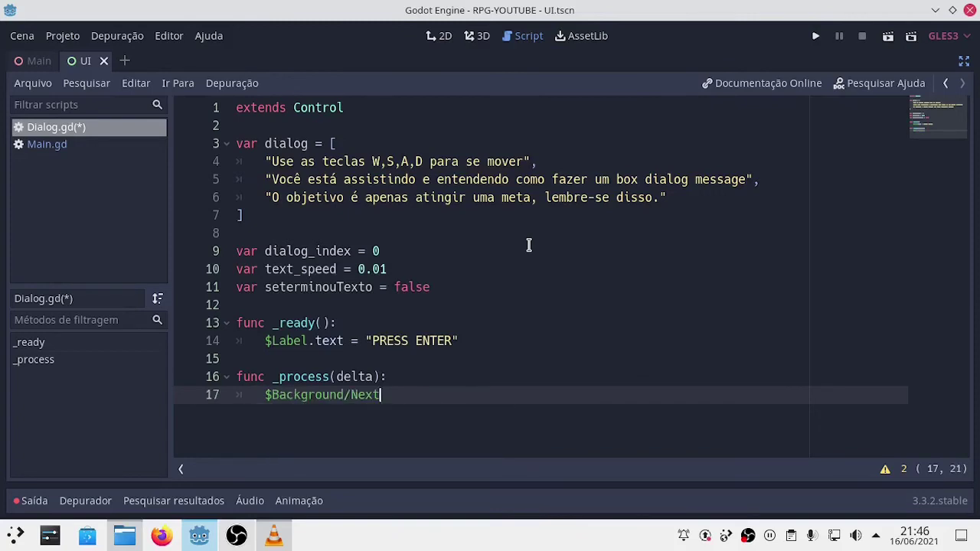
pyautogui.write('.v')
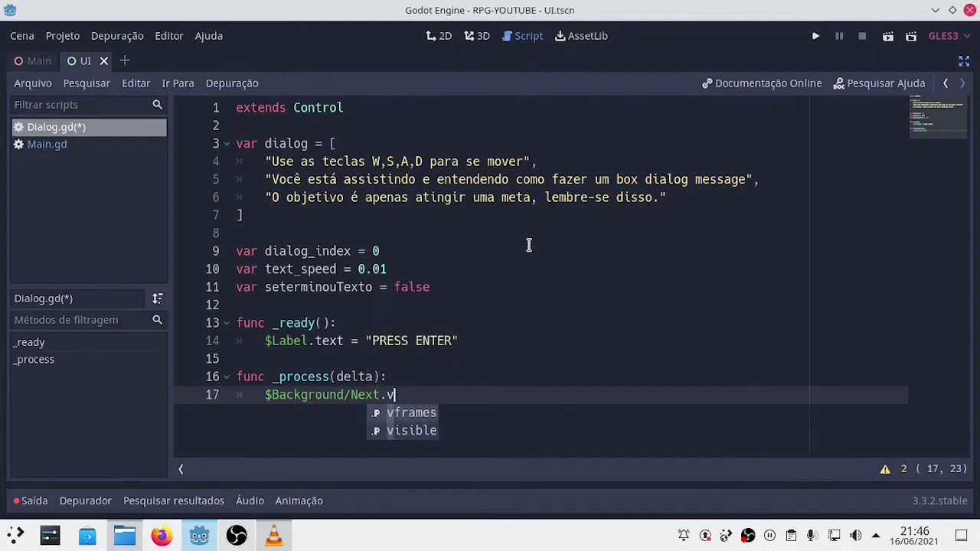
pyautogui.press('Down')
pyautogui.press('Return')
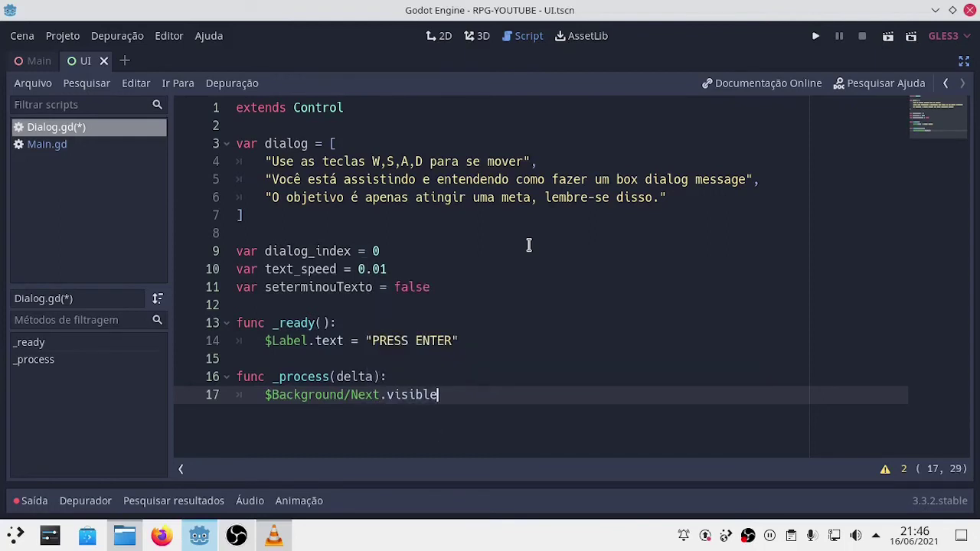
# Assign it seterminouTexto, copied from its declaration on line 11
pyautogui.write('=')
pyautogui.doubleClick(322, 287)
pyautogui.hotkey('ctrl', 'c')
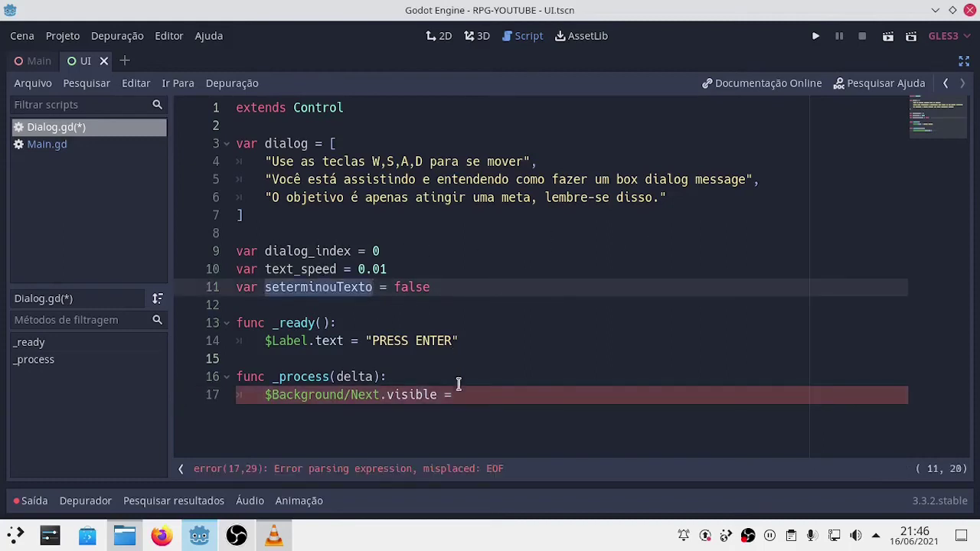
pyautogui.click(461, 395)
pyautogui.hotkey('ctrl', 'v')
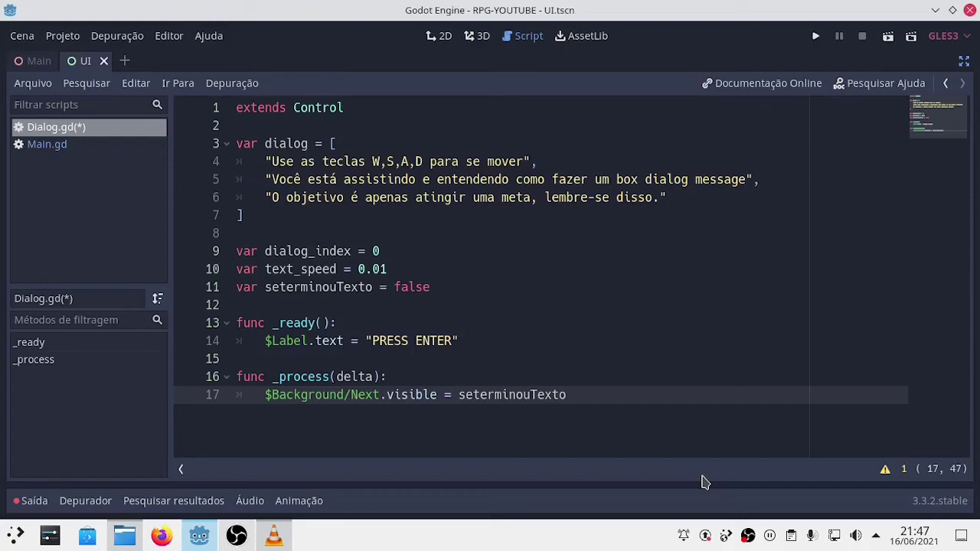
# Add line 18 with if Input.is_action_just_pressed and a quote inside its parentheses
pyautogui.press('Return')
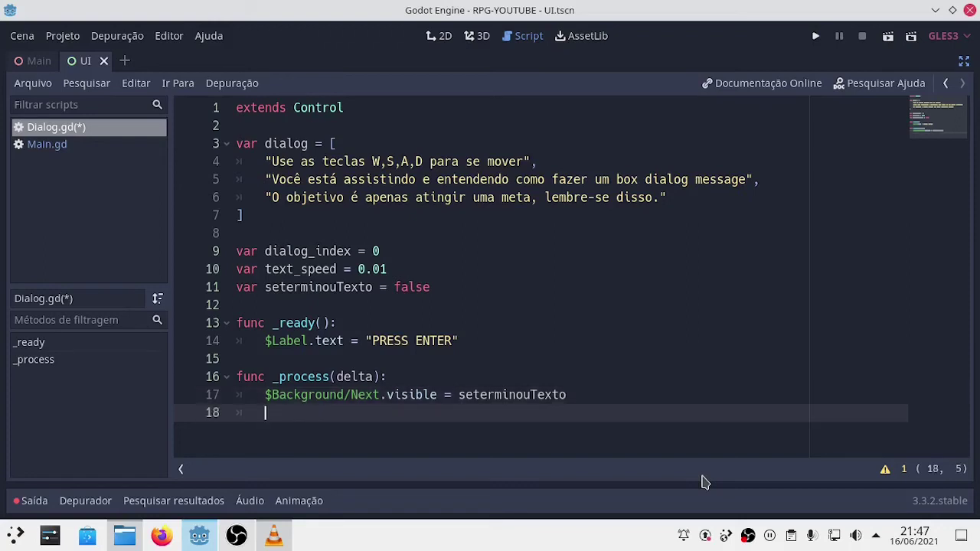
pyautogui.write('Input')
pyautogui.write('.')
pyautogui.write('is_ac')
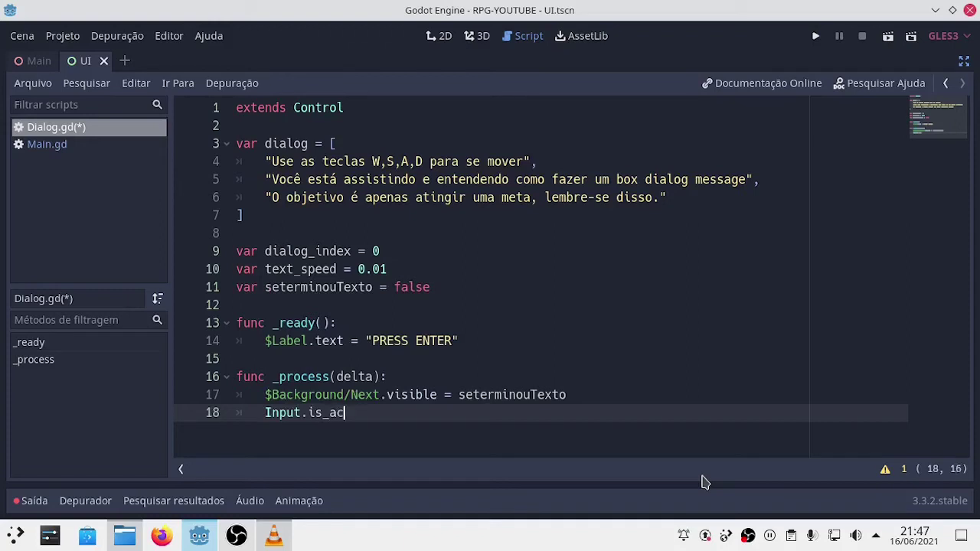
pyautogui.write('tion')
pyautogui.write('_')
pyautogui.write('just')
pyautogui.write('_')
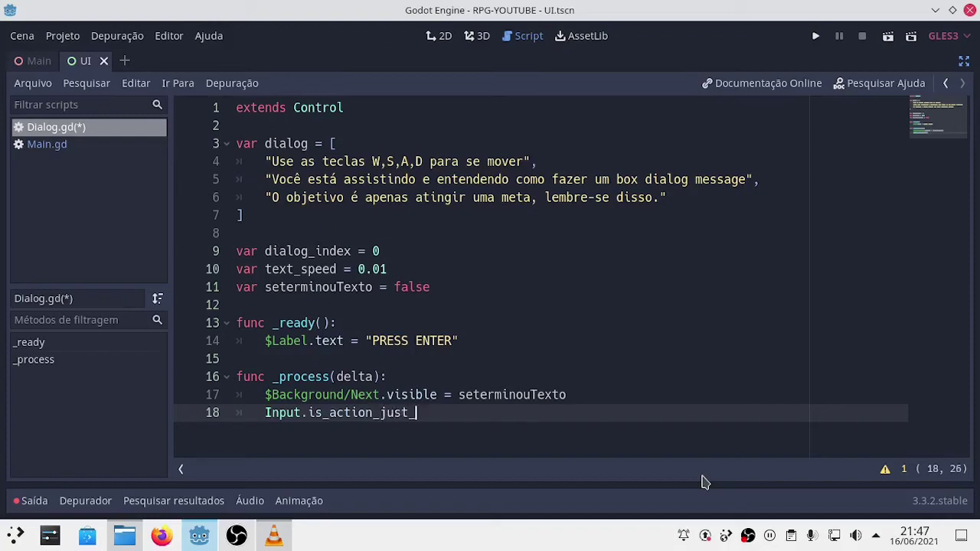
pyautogui.write('pr')
pyautogui.write('esse')
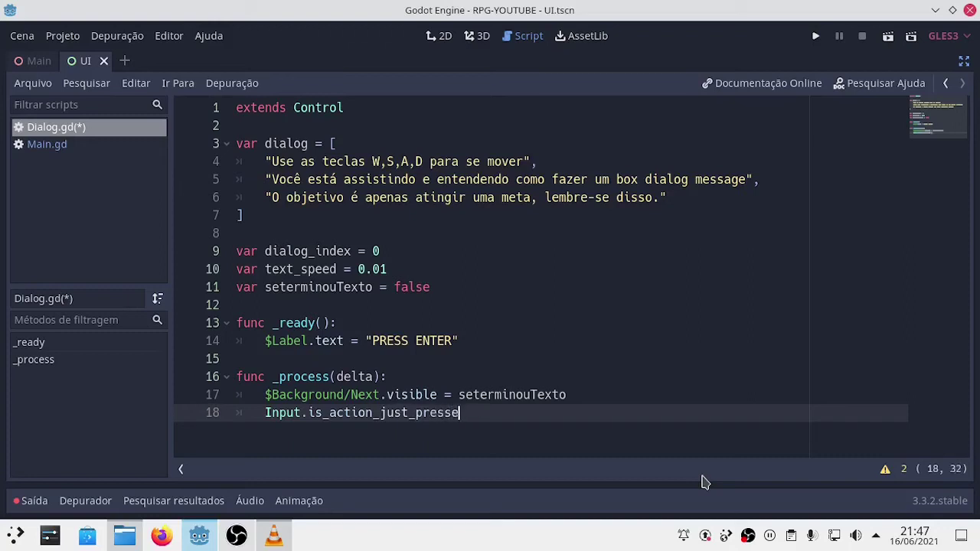
pyautogui.write('d')
pyautogui.write('()')
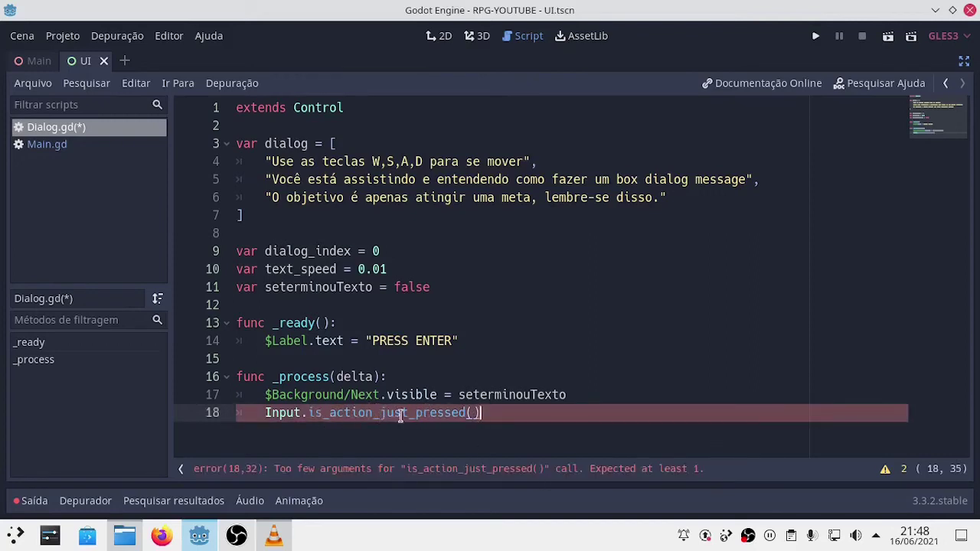
pyautogui.click(474, 413)
pyautogui.write('"')
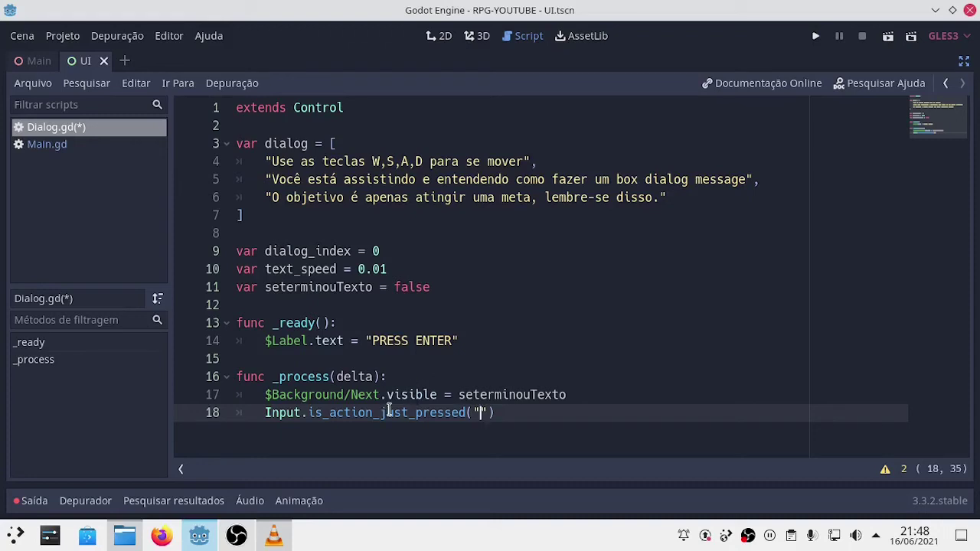
pyautogui.click(266, 413)
pyautogui.write('if')
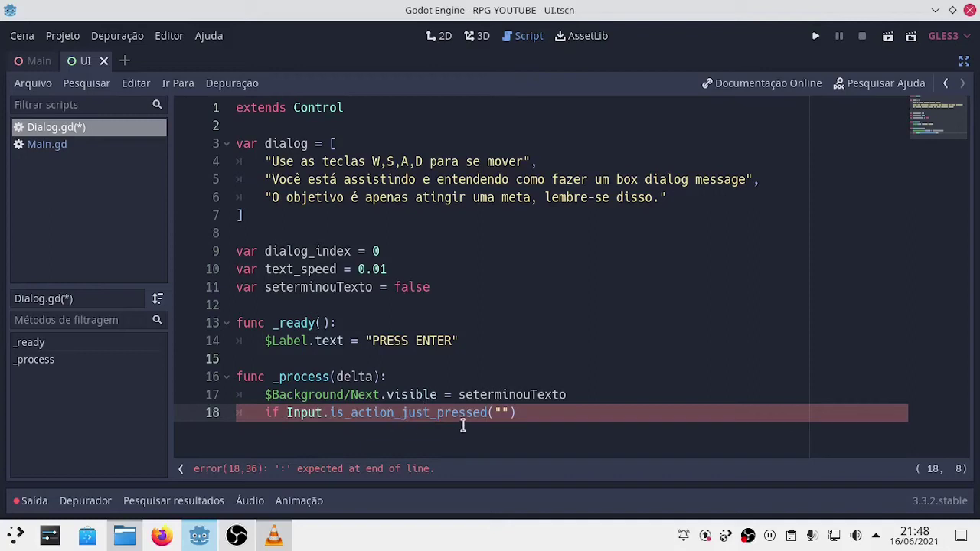
pyautogui.click(502, 413)
pyautogui.press('BackSpace')
pyautogui.write('"')
# Retype line 18 cleanly as if Input.is_action_just_pressed("") with an empty action string
pyautogui.press('BackSpace')
pyautogui.press('BackSpace')
pyautogui.press('BackSpace')
pyautogui.press('BackSpace')
pyautogui.press('BackSpace')
pyautogui.press('BackSpace')
pyautogui.press('BackSpace')
pyautogui.press('BackSpace')
pyautogui.press('BackSpace')
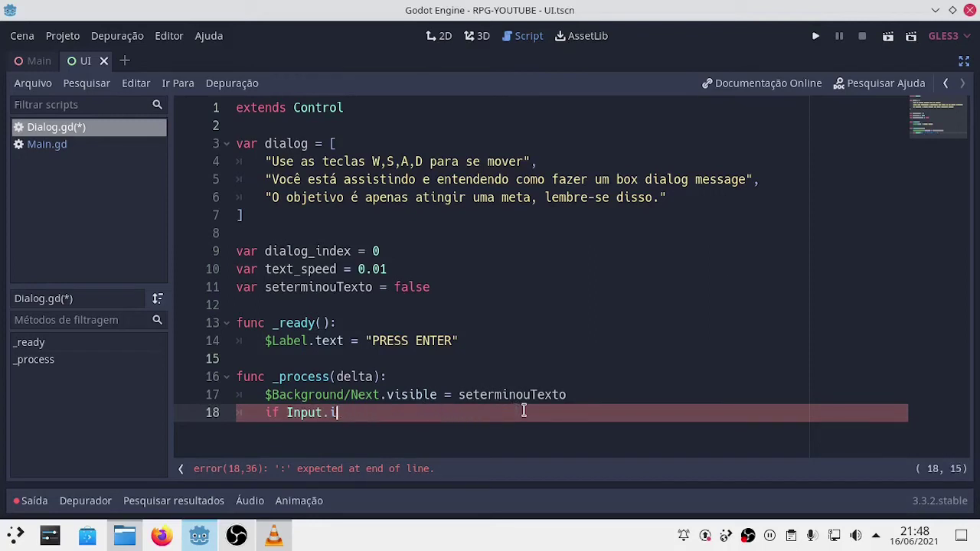
pyautogui.press('BackSpace')
pyautogui.write('is')
pyautogui.press('BackSpace')
pyautogui.press('BackSpace')
pyautogui.press('BackSpace')
pyautogui.press('BackSpace')
pyautogui.press('BackSpace')
pyautogui.press('BackSpace')
pyautogui.press('BackSpace')
pyautogui.press('BackSpace')
pyautogui.press('BackSpace')
pyautogui.press('BackSpace')
pyautogui.write('if')
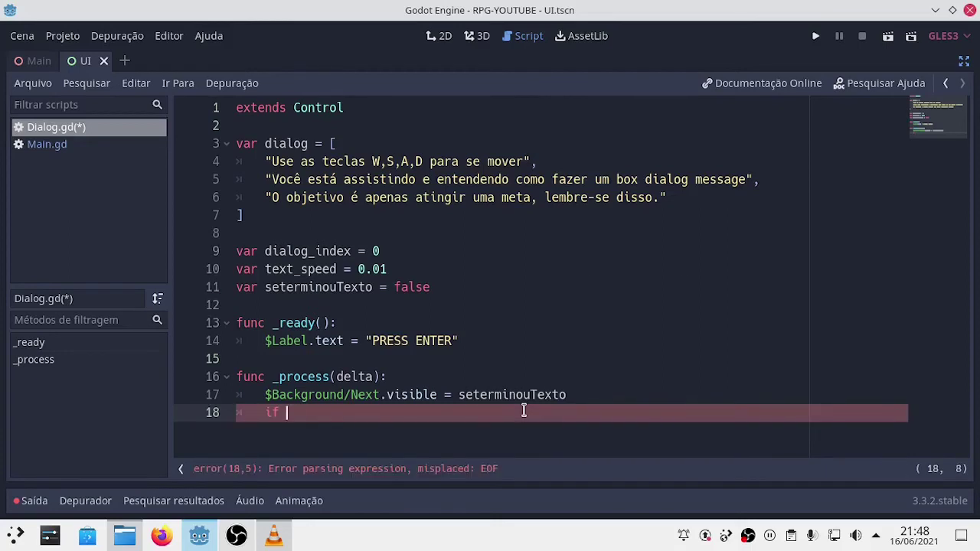
pyautogui.write(' Inp')
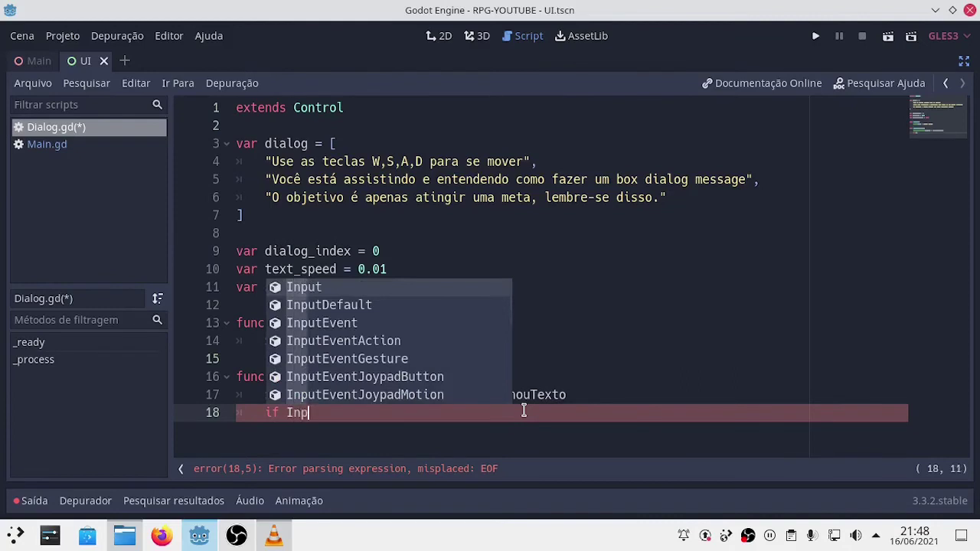
pyautogui.write('ut.is')
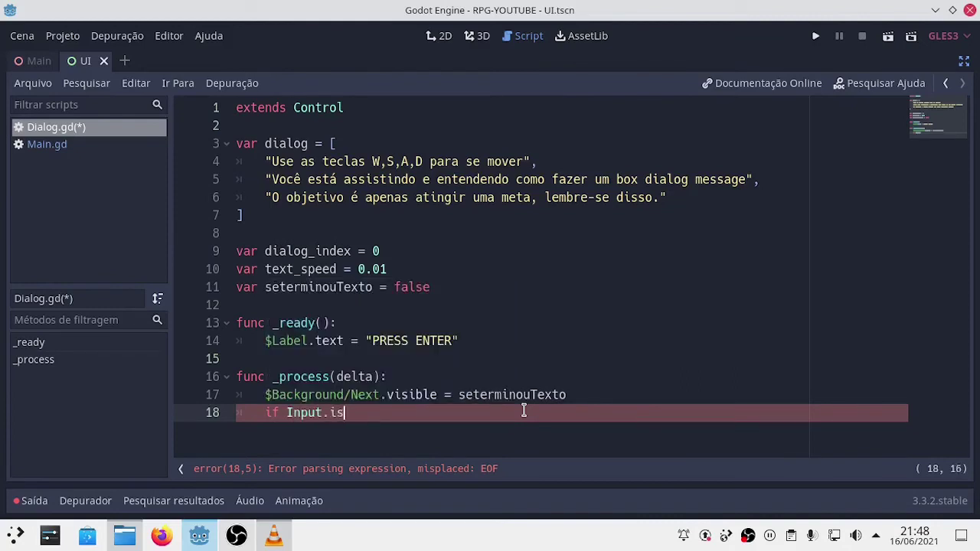
pyautogui.write('_a')
pyautogui.write('ction')
pyautogui.write('_')
pyautogui.write('just')
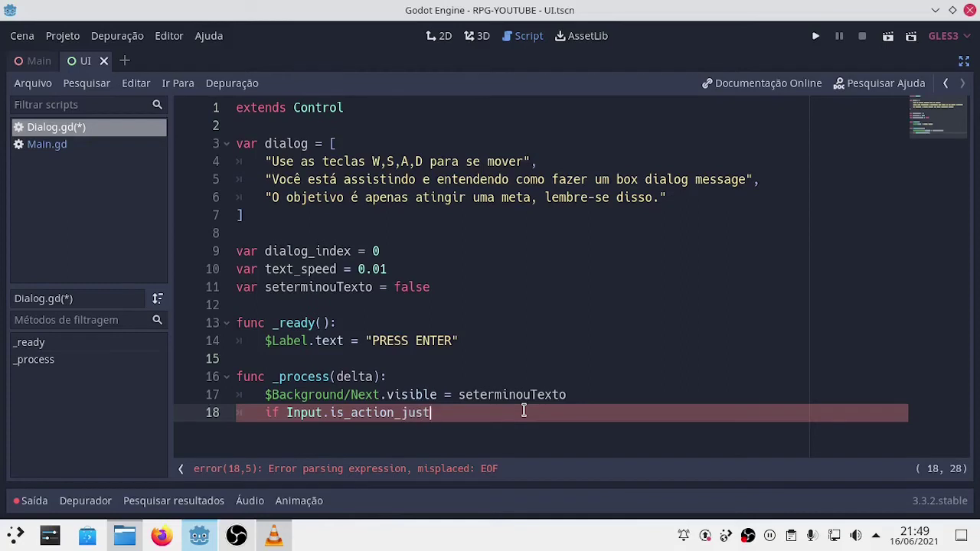
pyautogui.write('_pre')
pyautogui.write('ssed')
pyautogui.write('()')
pyautogui.press('Left')
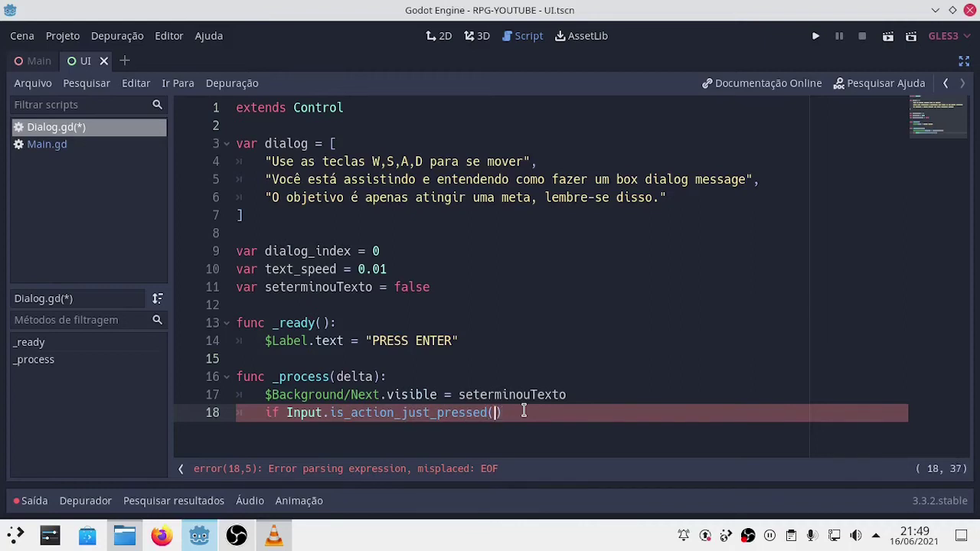
pyautogui.write('"')
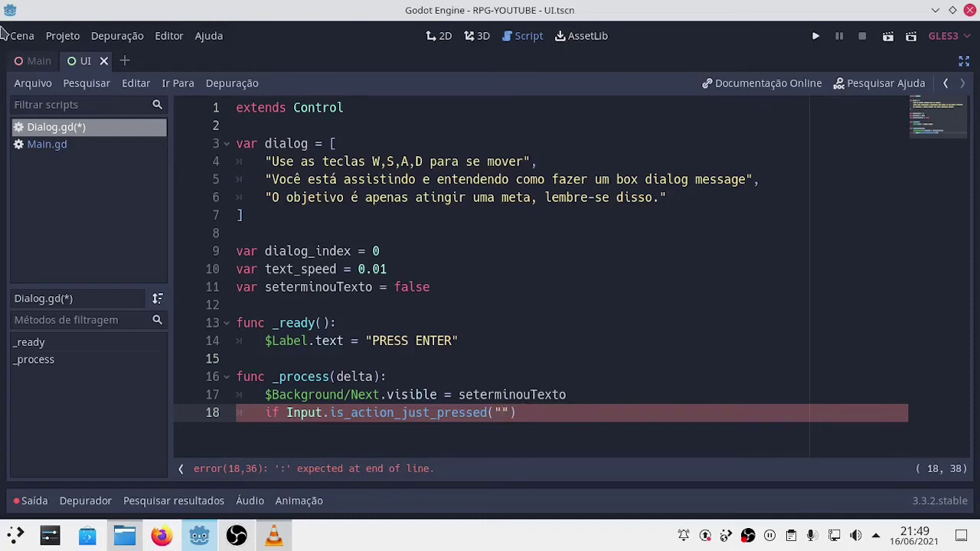
pyautogui.click(61, 40)
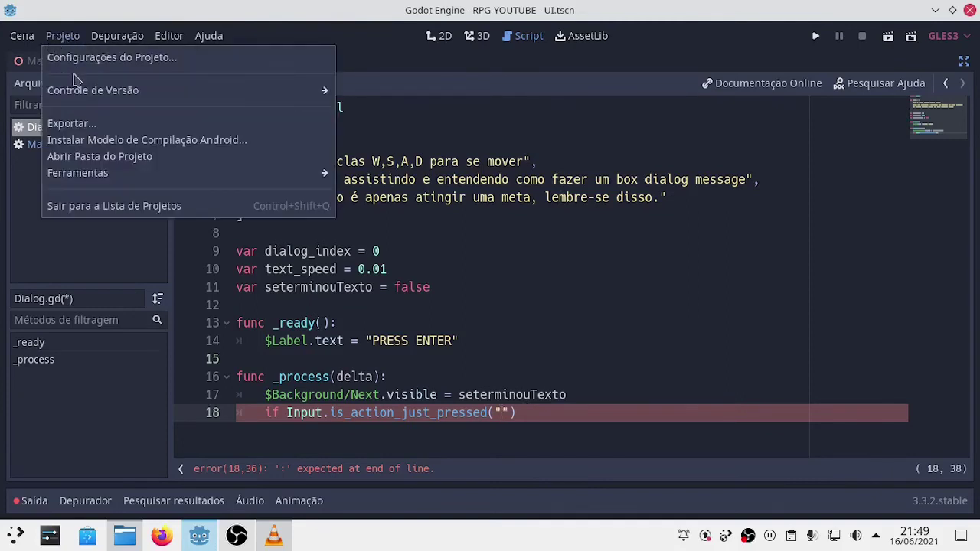
pyautogui.click(141, 67)
pyautogui.click(278, 87)
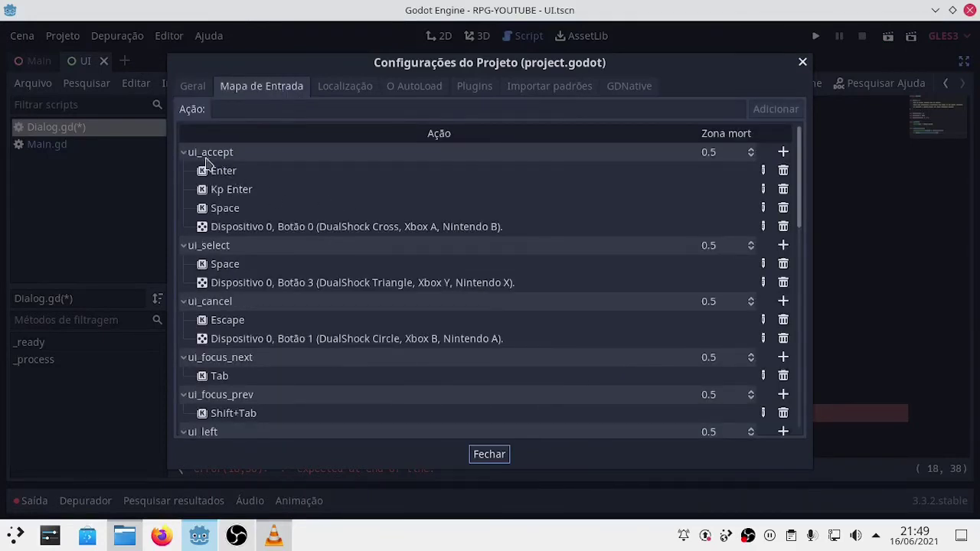
pyautogui.click(211, 155)
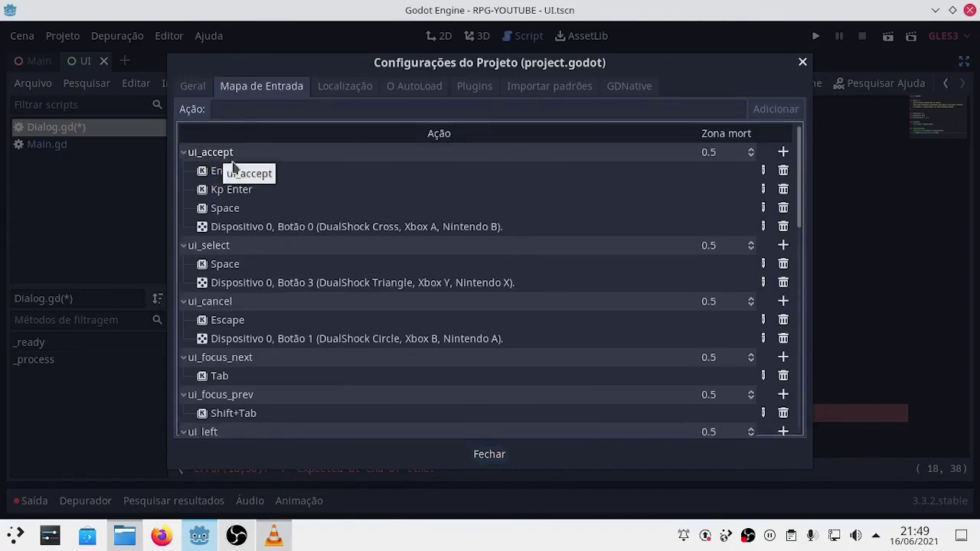
pyautogui.click(491, 455)
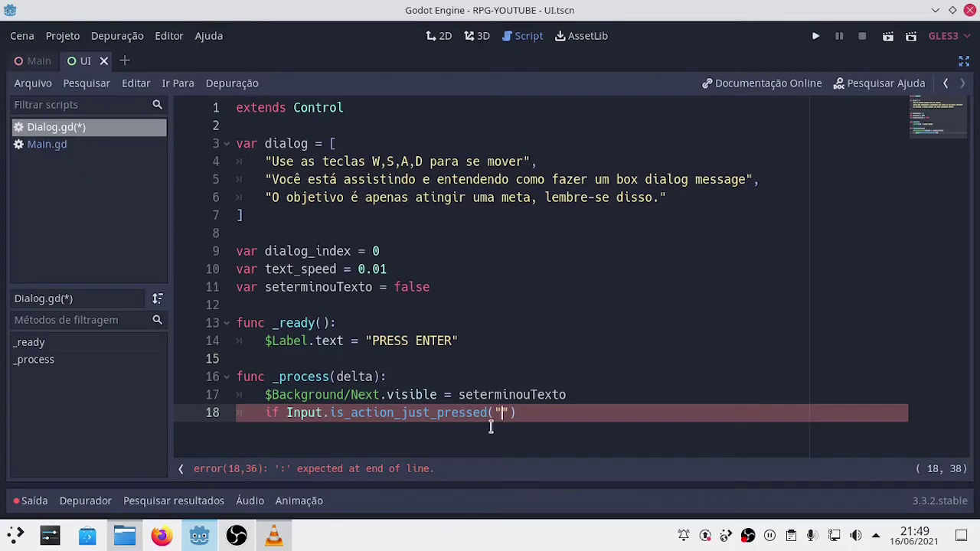
# Fill in the "ui_accept" action and end the if line with a colon
pyautogui.write('ui')
pyautogui.write('_acce')
pyautogui.write('pt')
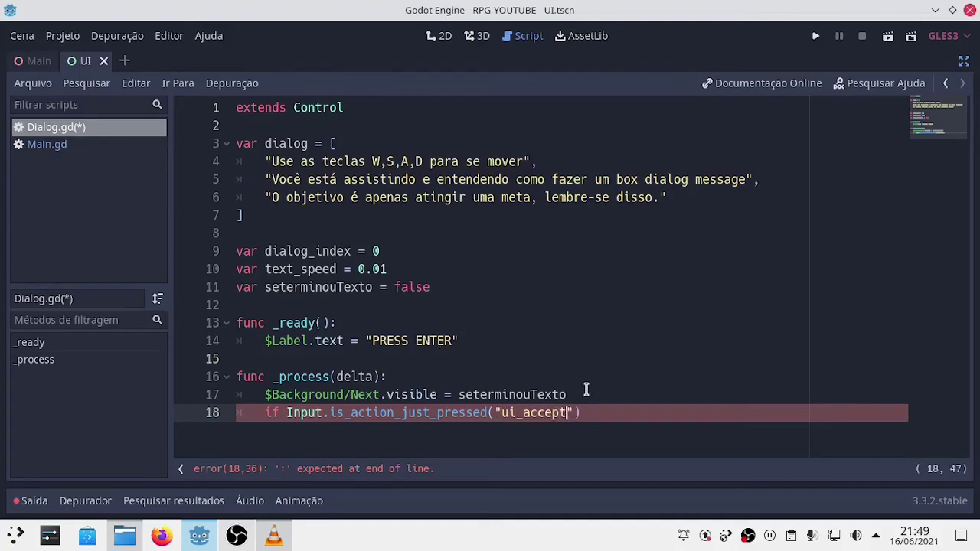
pyautogui.press('End')
pyautogui.write(':')
pyautogui.press('Return')
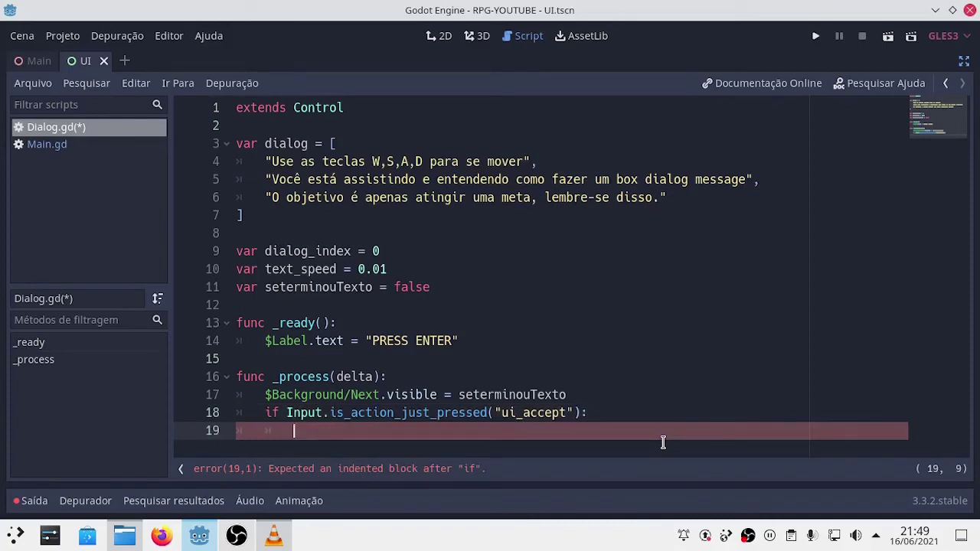
# Inside the if, add print("carrega texto") and open a new line 20
pyautogui.write('print')
pyautogui.press('Return')
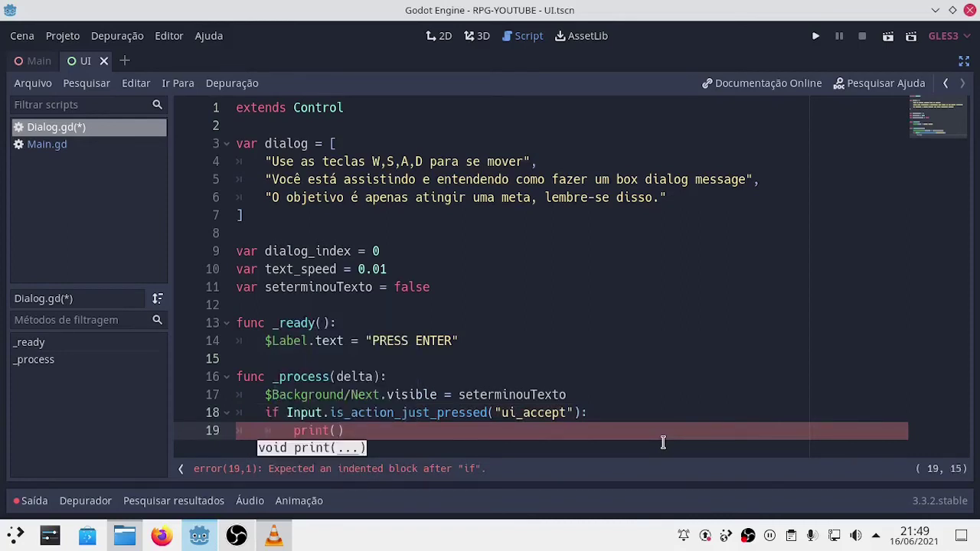
pyautogui.write('"')
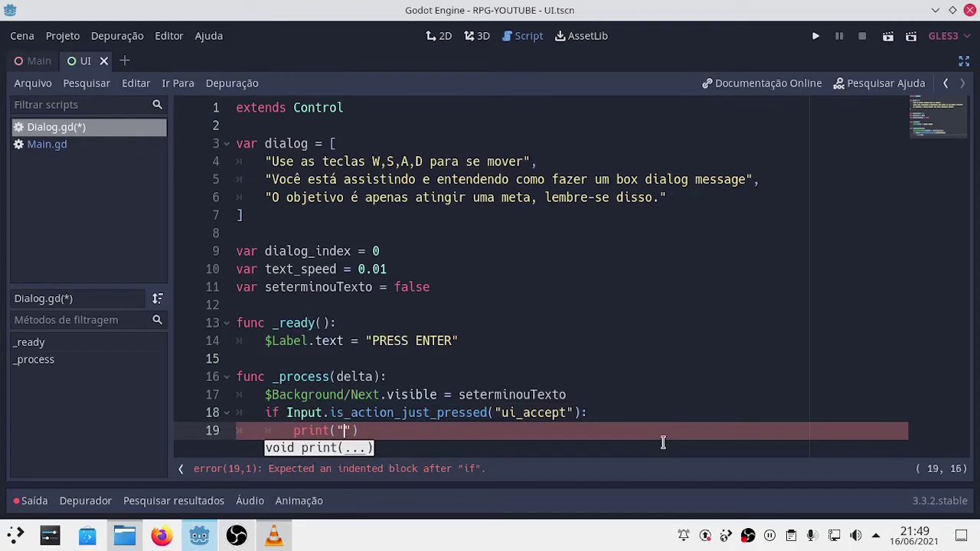
pyautogui.write('carrega ')
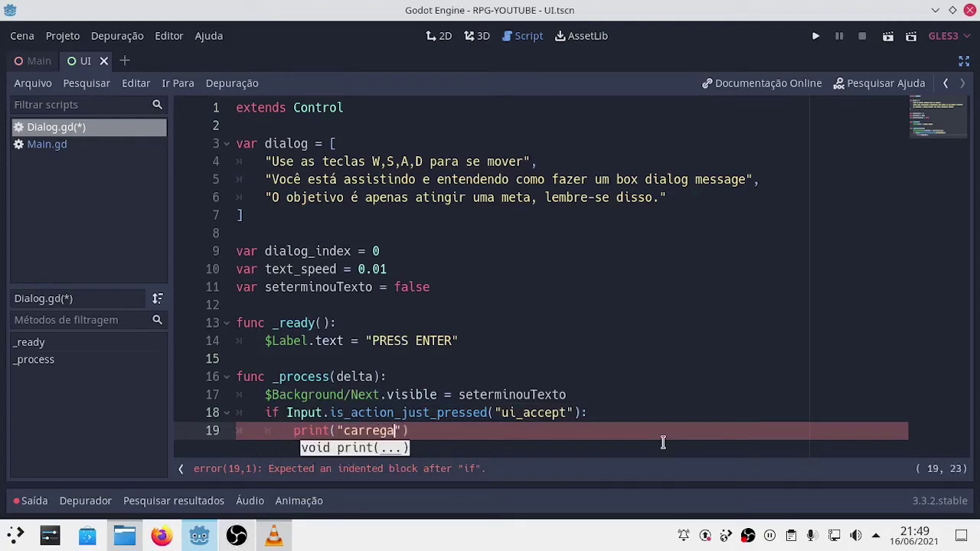
pyautogui.write('text')
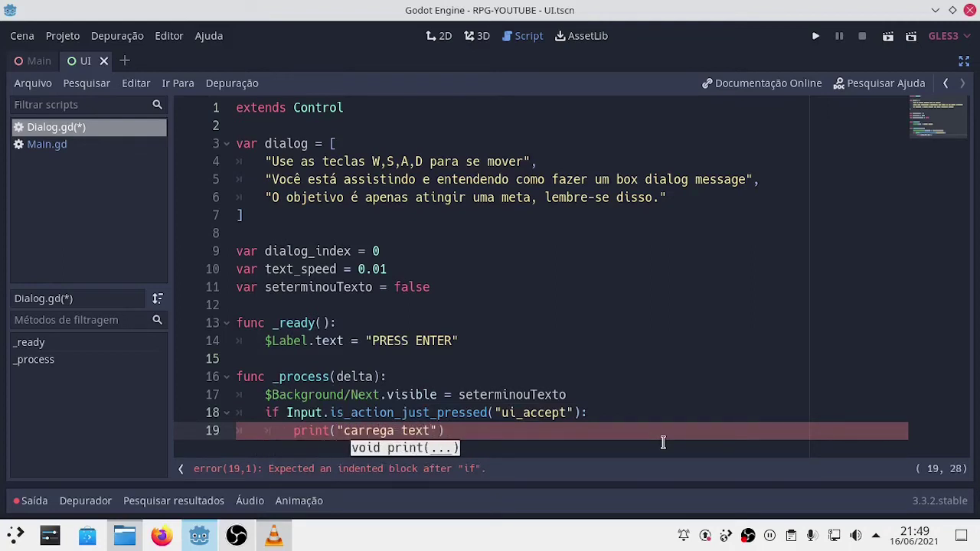
pyautogui.write('o')
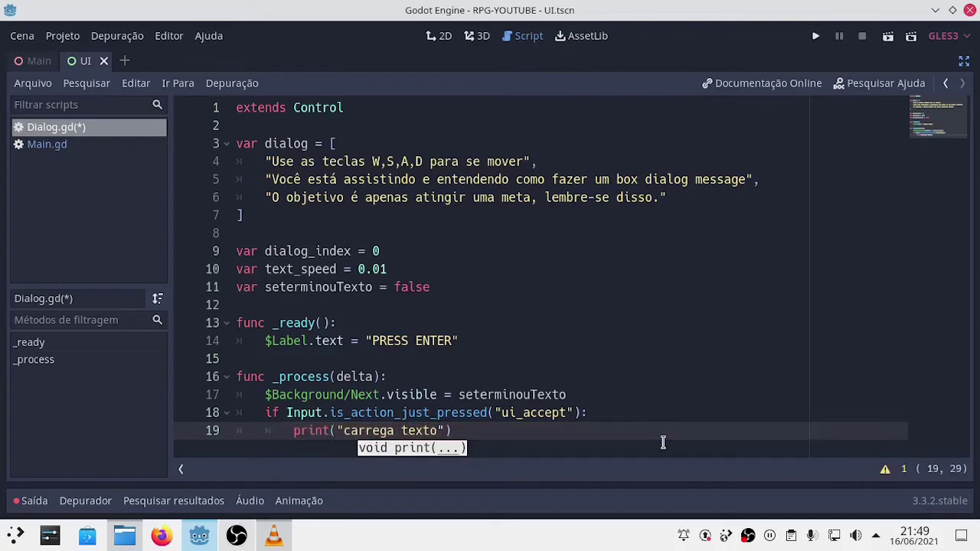
pyautogui.click(469, 430)
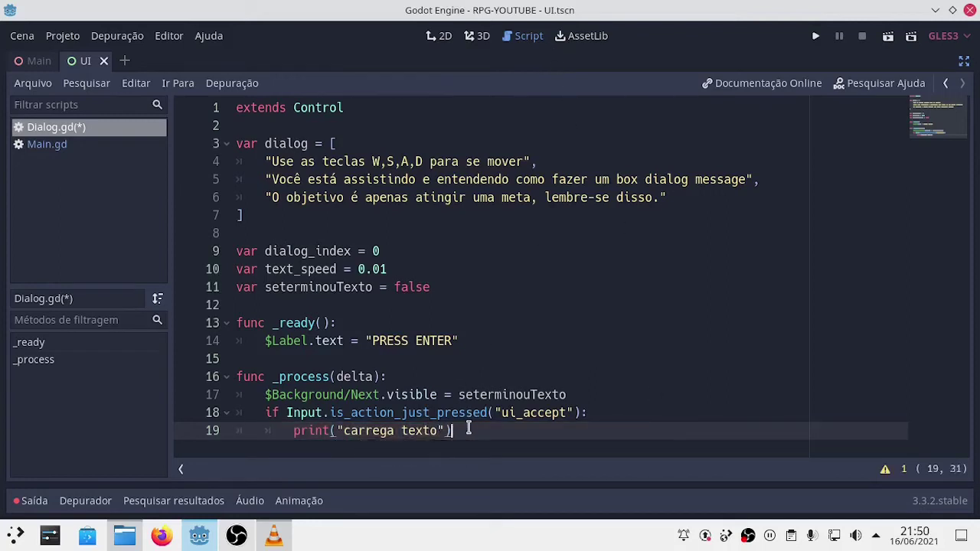
pyautogui.press('Return')
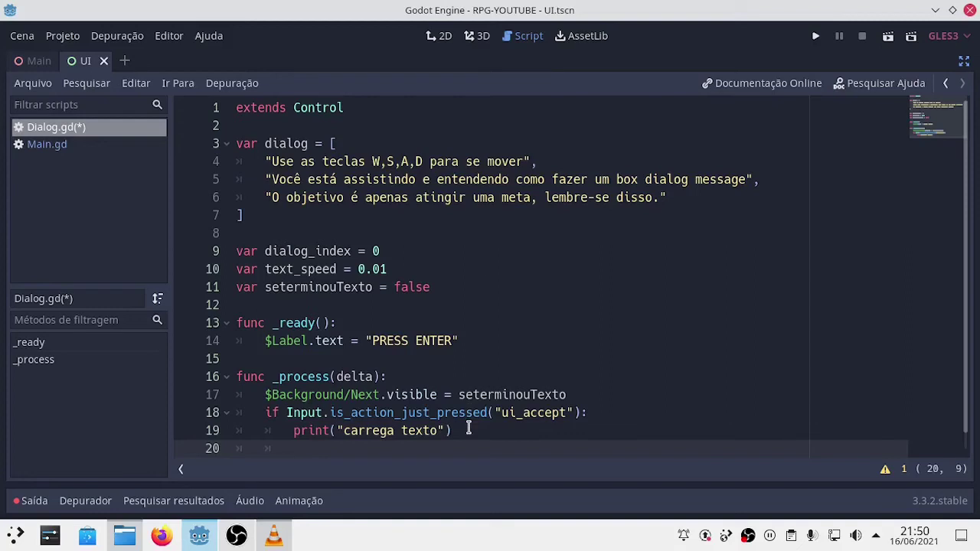
# Call $AudioPressEnter.play() on line 20 and save Dialog.gd
pyautogui.write('$')
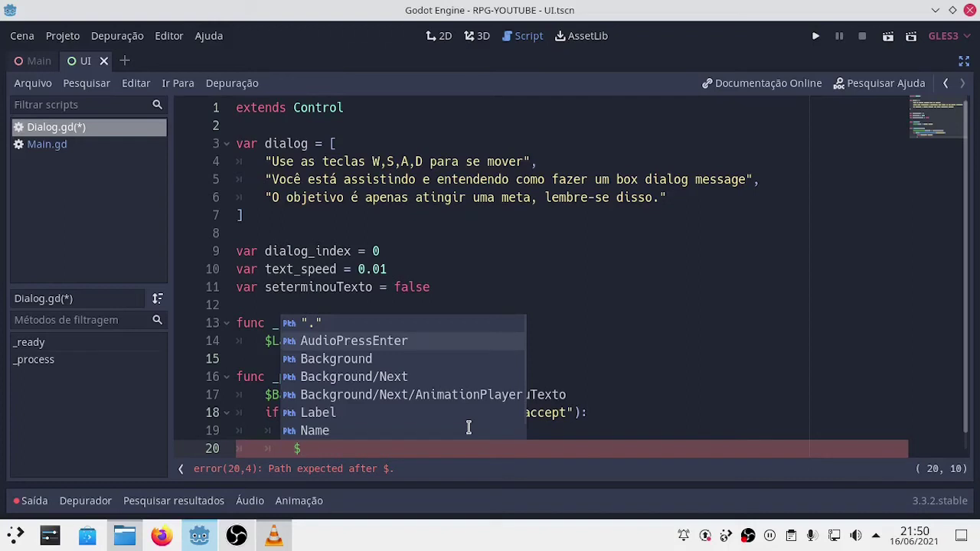
pyautogui.press('Return')
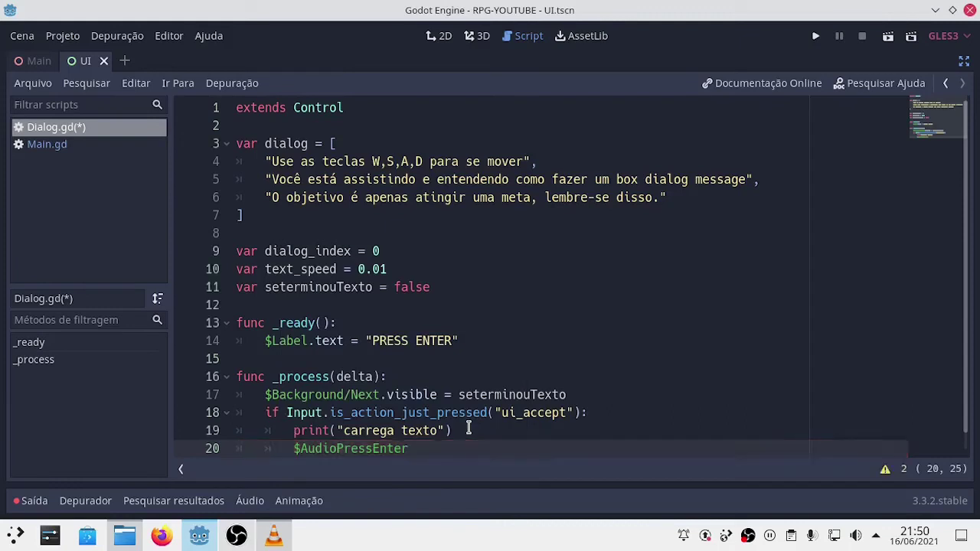
pyautogui.write('.')
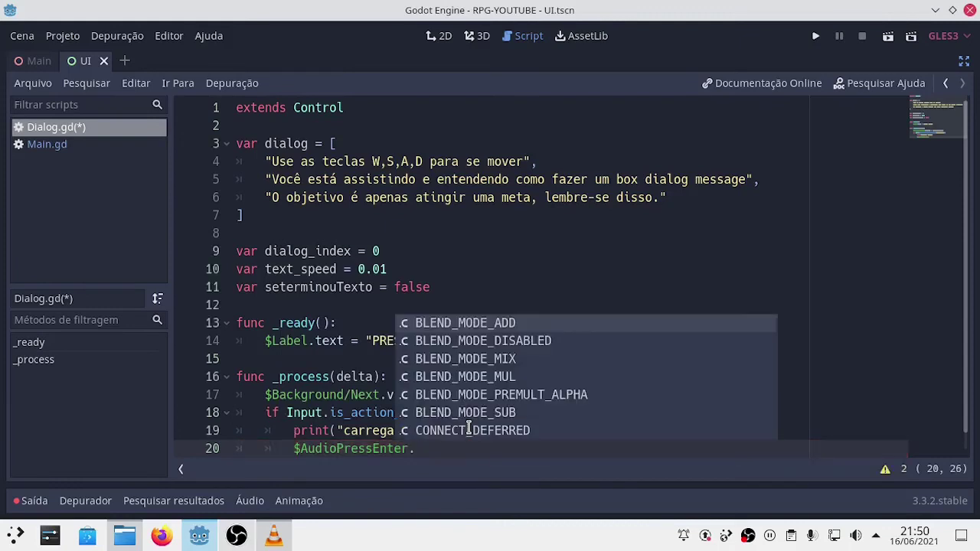
pyautogui.write('pl')
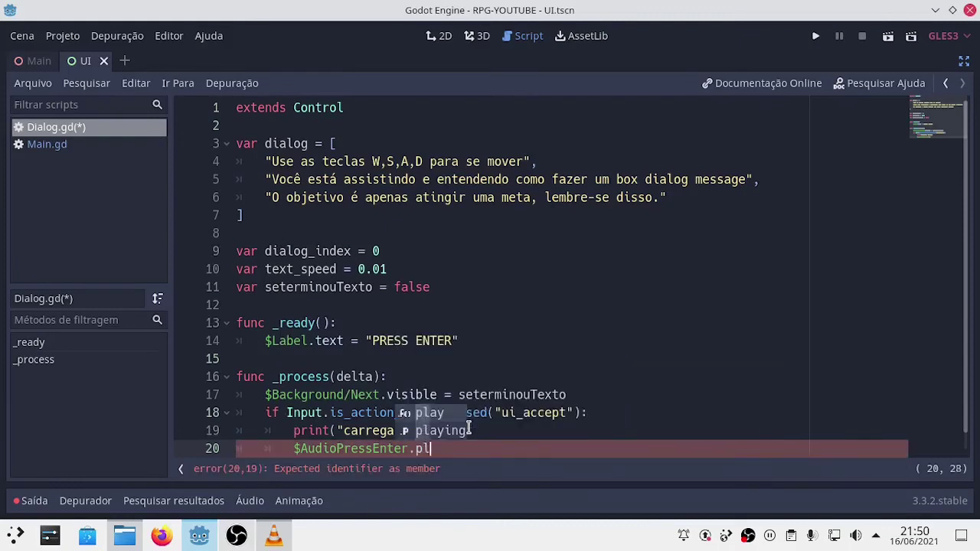
pyautogui.press('Return')
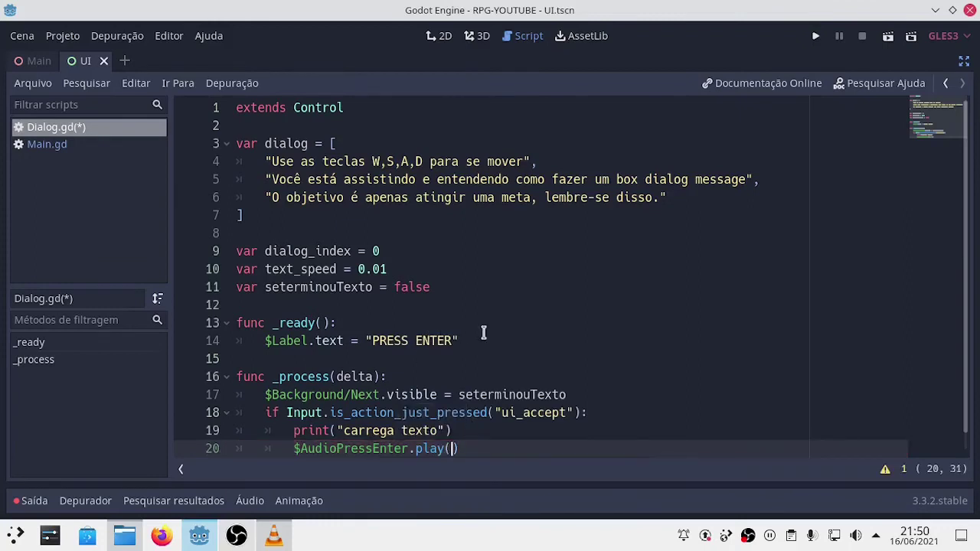
pyautogui.hotkey('ctrl', 's')
# Run the UI scene from the 2D view and bring the game window to the front
pyautogui.click(457, 37)
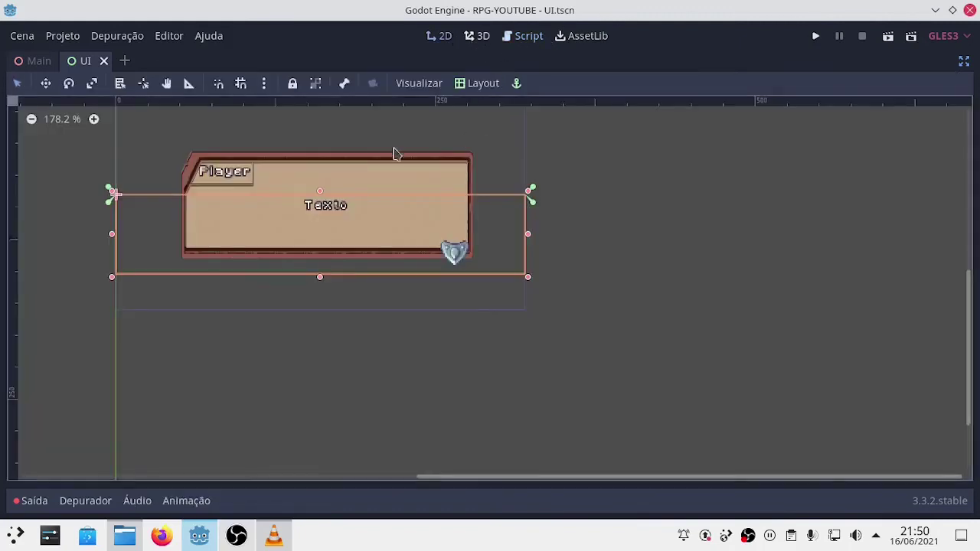
pyautogui.moveTo(433, 209); pyautogui.dragTo(567, 295, button='middle')
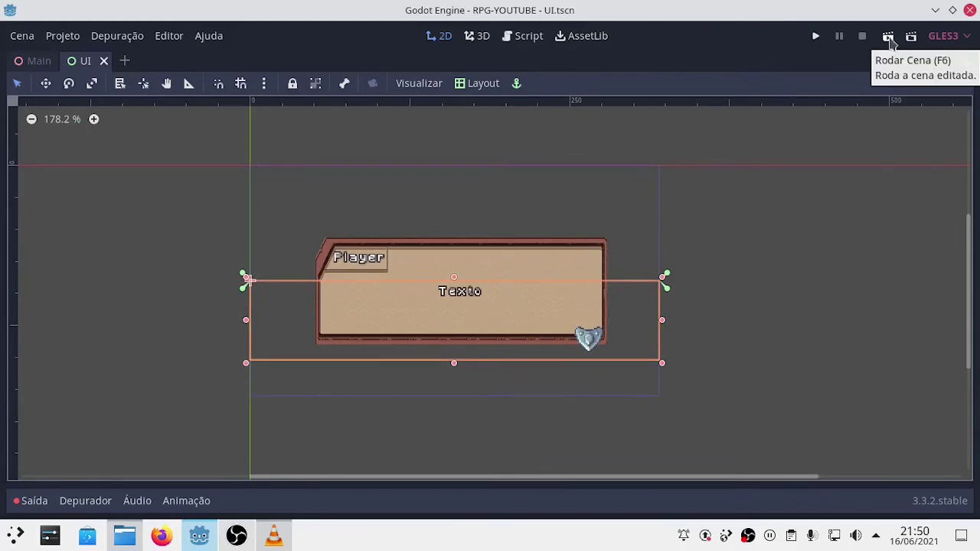
pyautogui.click(888, 36)
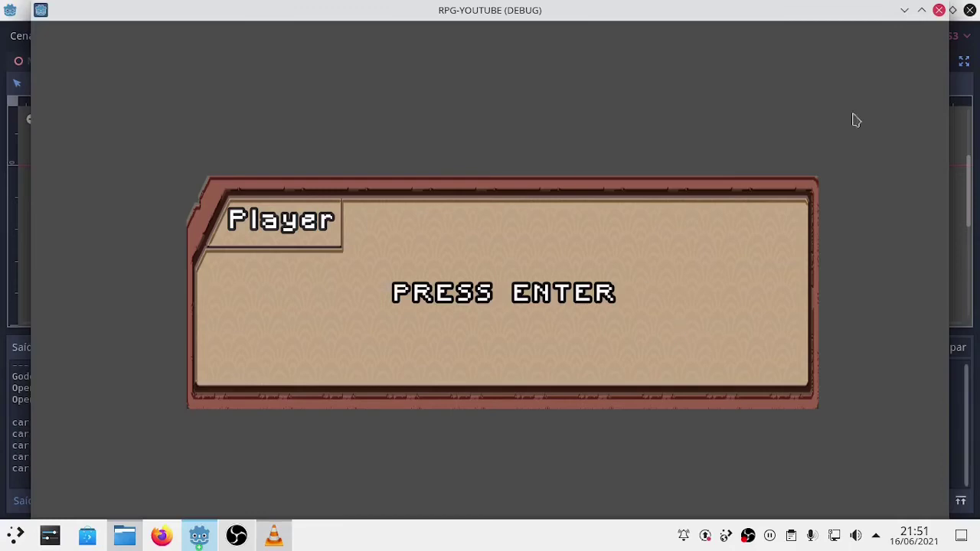
pyautogui.moveTo(786, 10)
pyautogui.mouseDown()
pyautogui.moveTo(847, 32)
pyautogui.moveTo(902, 32)
pyautogui.mouseUp()
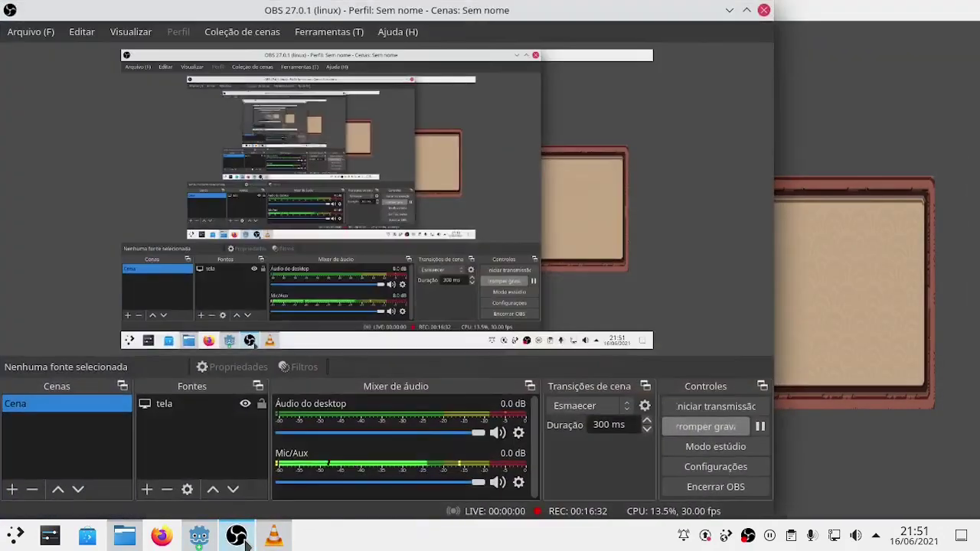
pyautogui.click(242, 539)
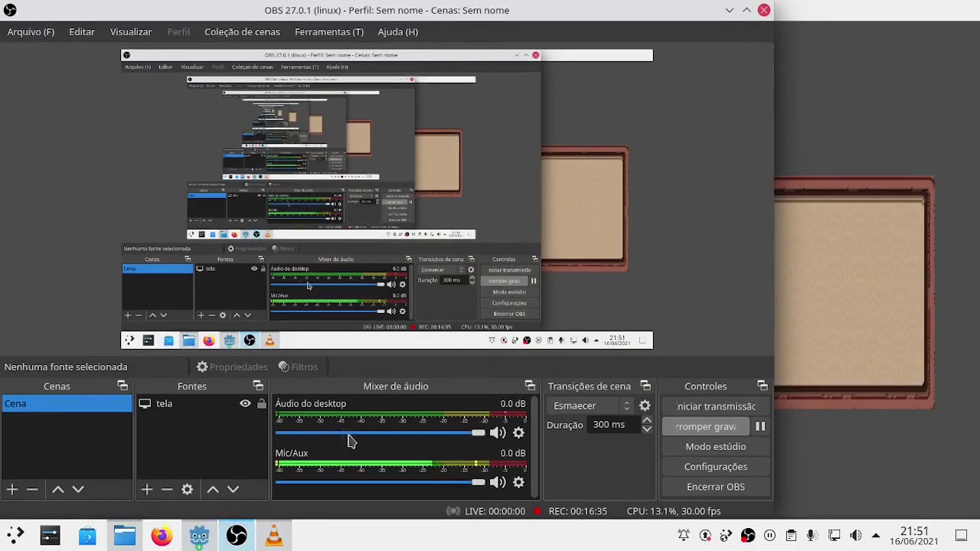
pyautogui.click(816, 260)
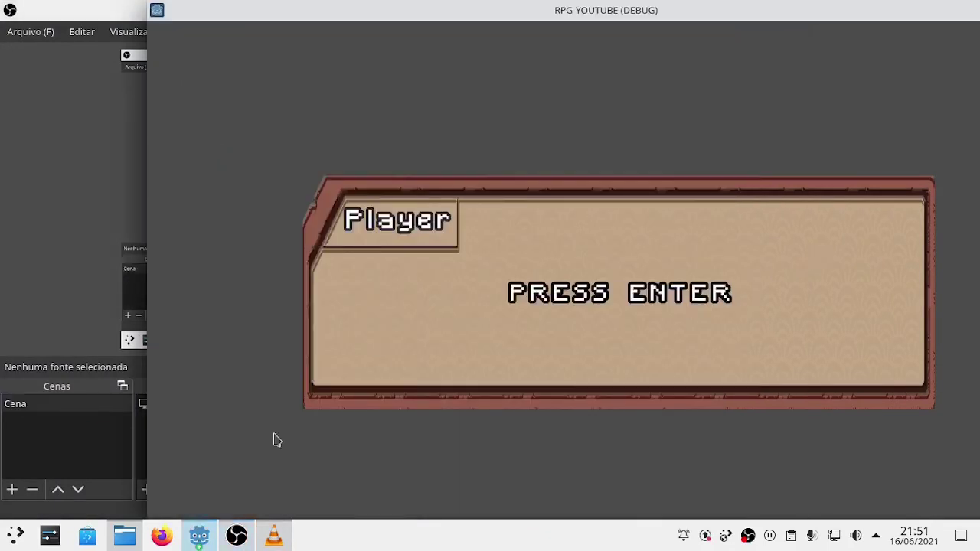
pyautogui.click(208, 546)
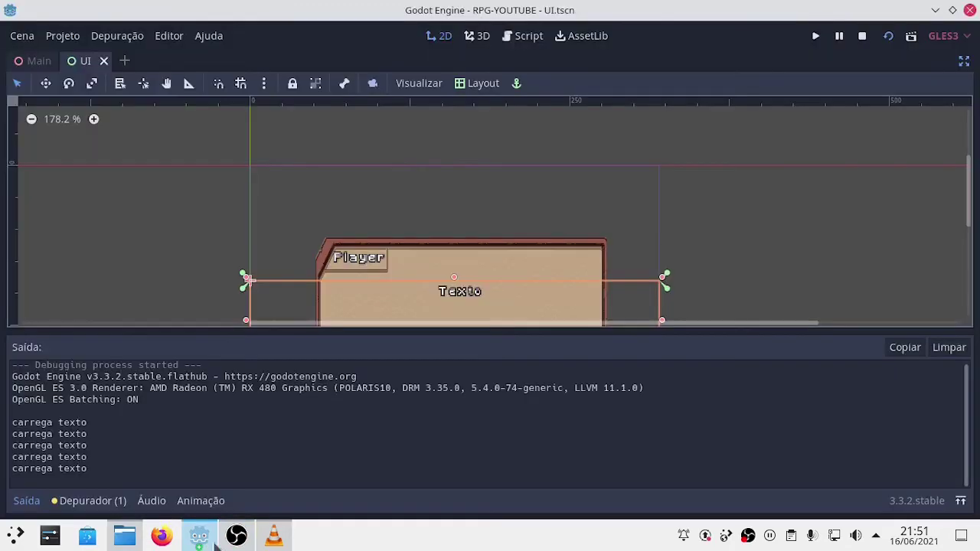
pyautogui.click(237, 540)
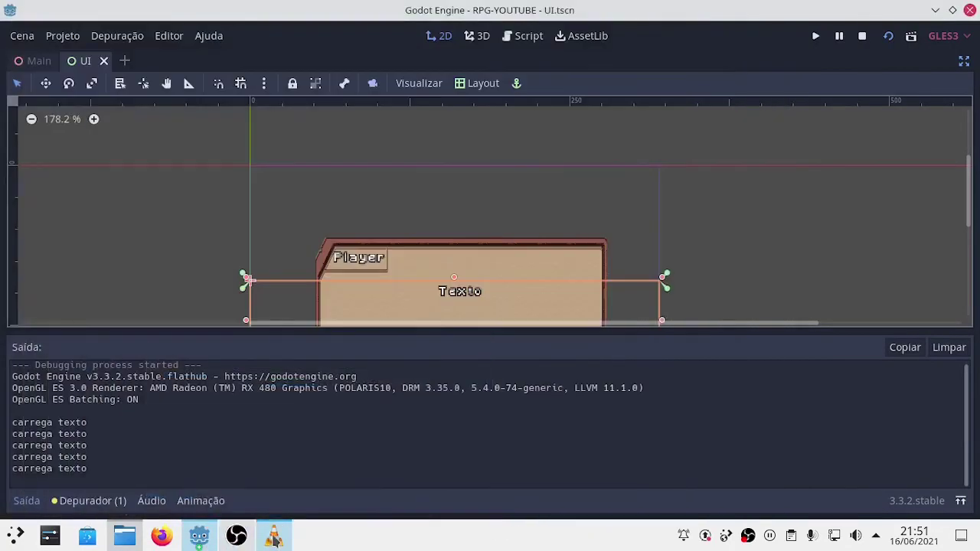
pyautogui.moveTo(211, 542)
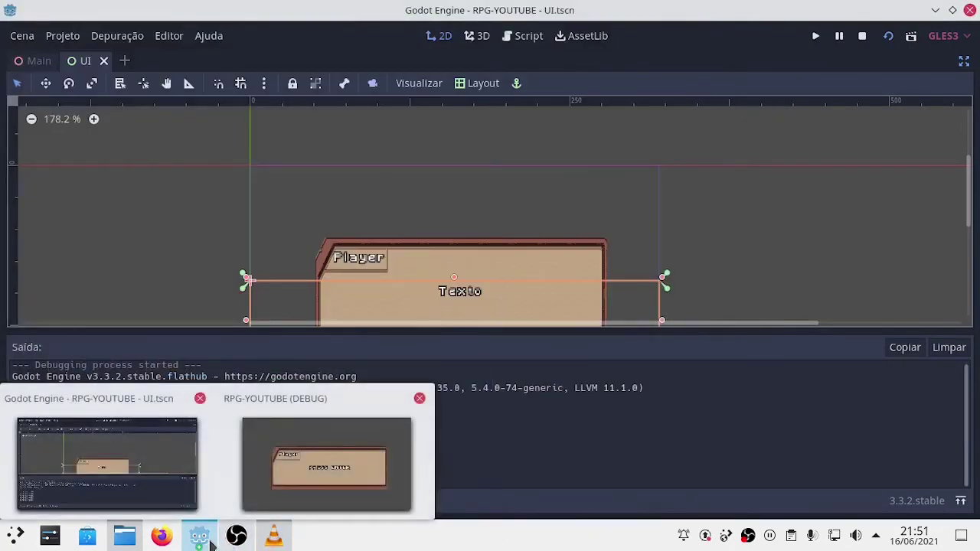
pyautogui.click(327, 463)
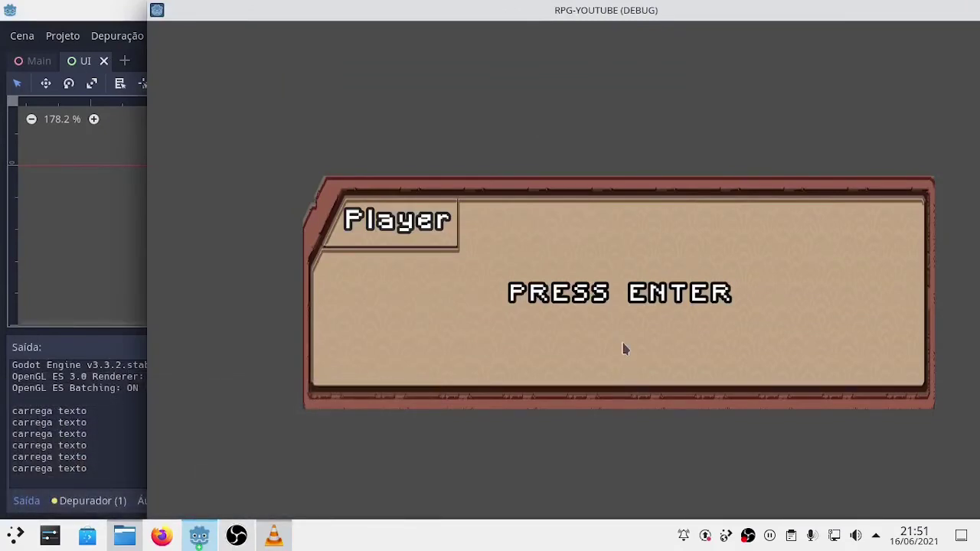
# Press Enter four times to print 'carrega texto', then close the game to stop debugging
pyautogui.press('Return')
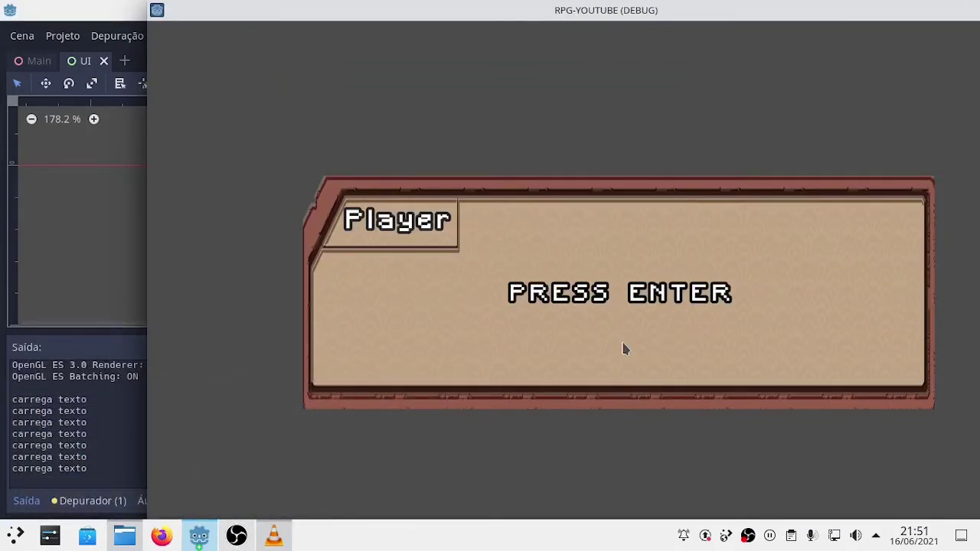
pyautogui.press('Return')
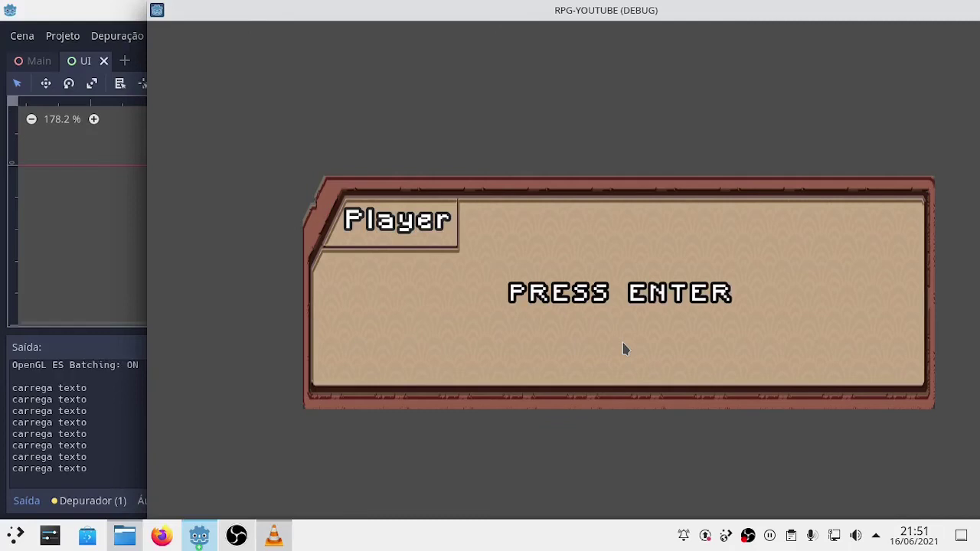
pyautogui.press('Return')
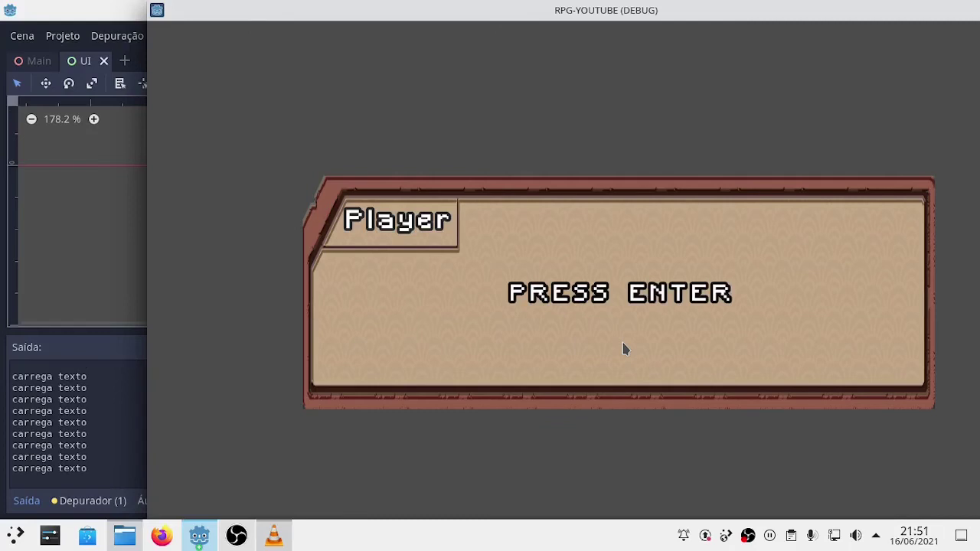
pyautogui.press('Return')
pyautogui.moveTo(739, 20); pyautogui.dragTo(717, 18)
pyautogui.doubleClick(717, 21)
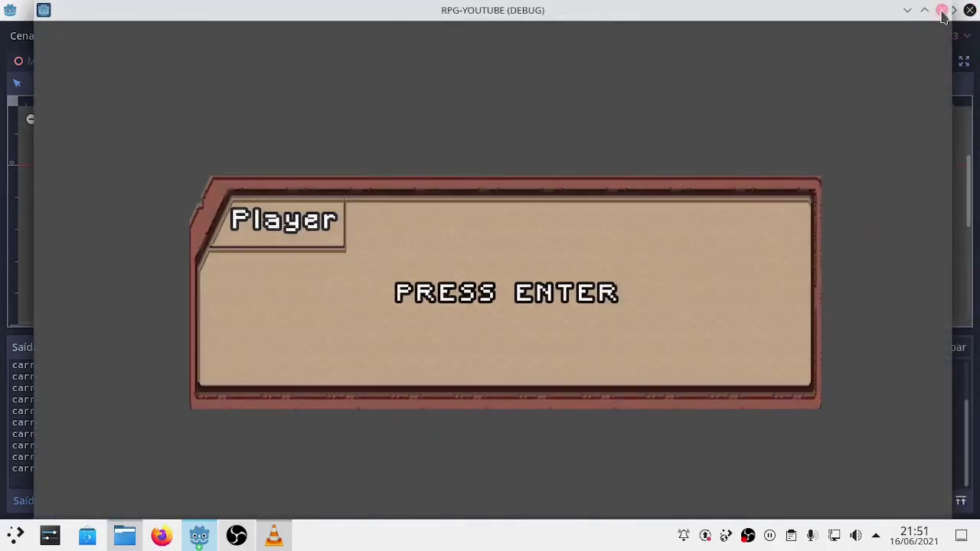
pyautogui.click(944, 13)
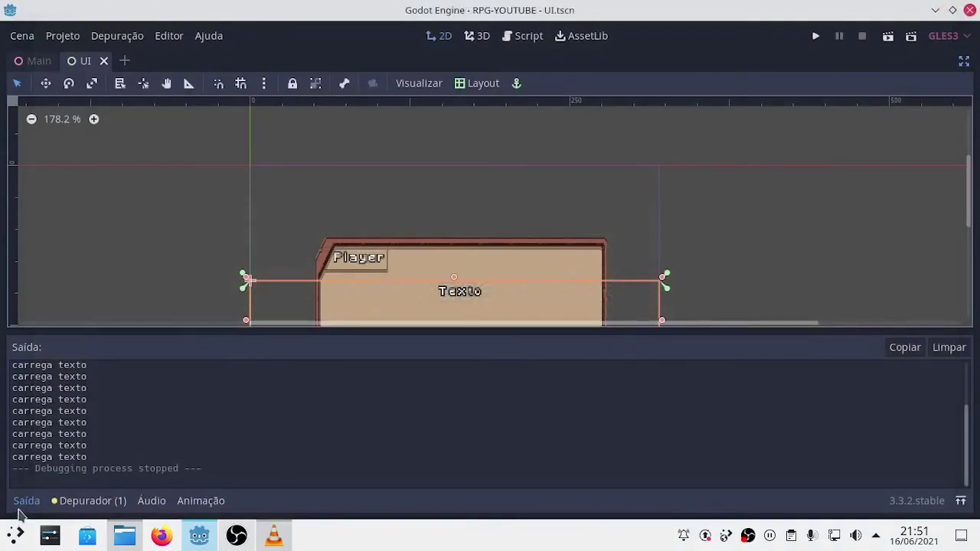
# Reopen Dialog.gd from the Dialog node and start line 22 after _process with 'func carrega_'
pyautogui.click(23, 504)
pyautogui.click(963, 60)
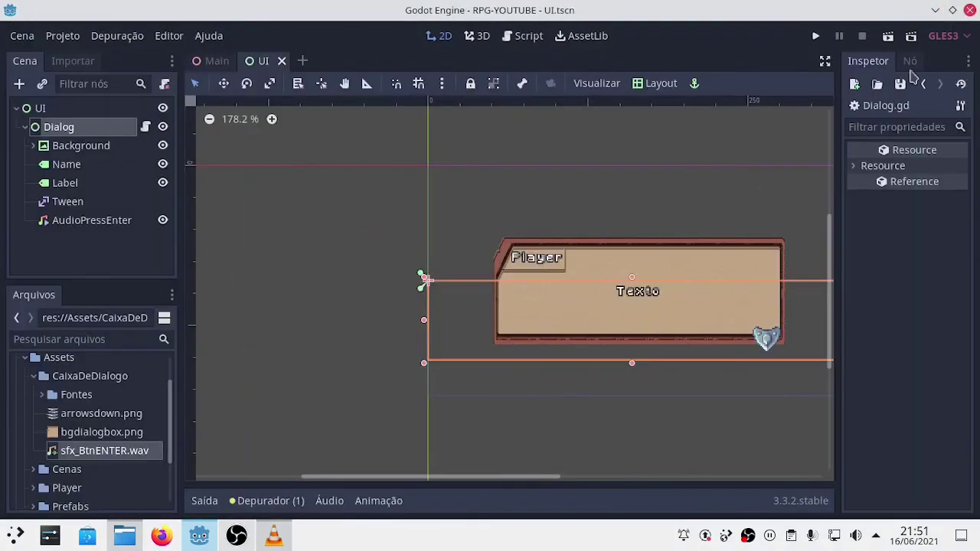
pyautogui.click(146, 127)
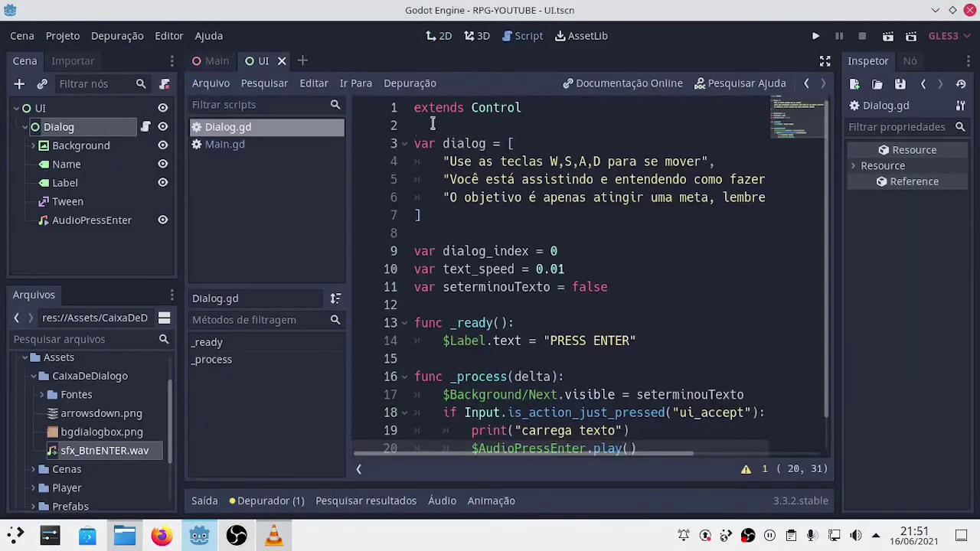
pyautogui.click(825, 63)
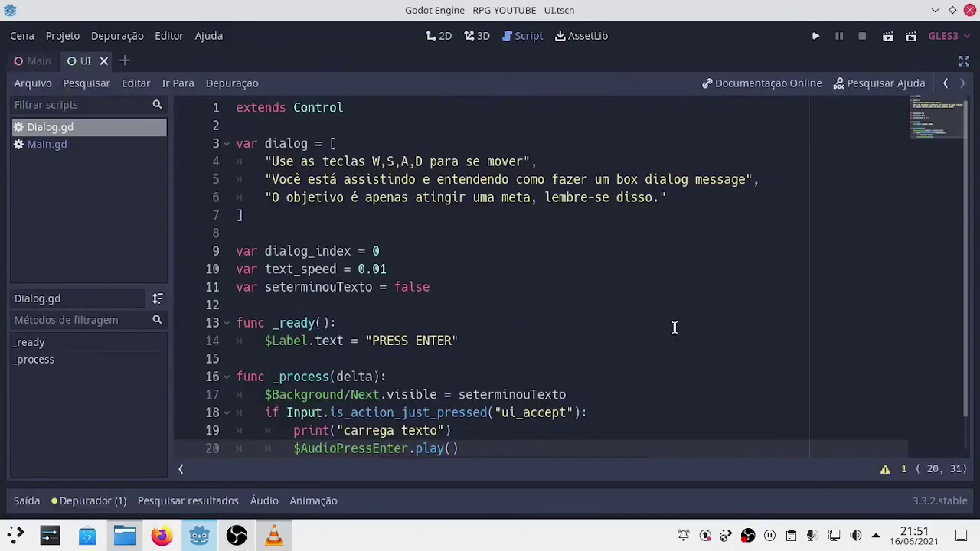
pyautogui.scroll(-1, 677, 337)
pyautogui.click(408, 441)
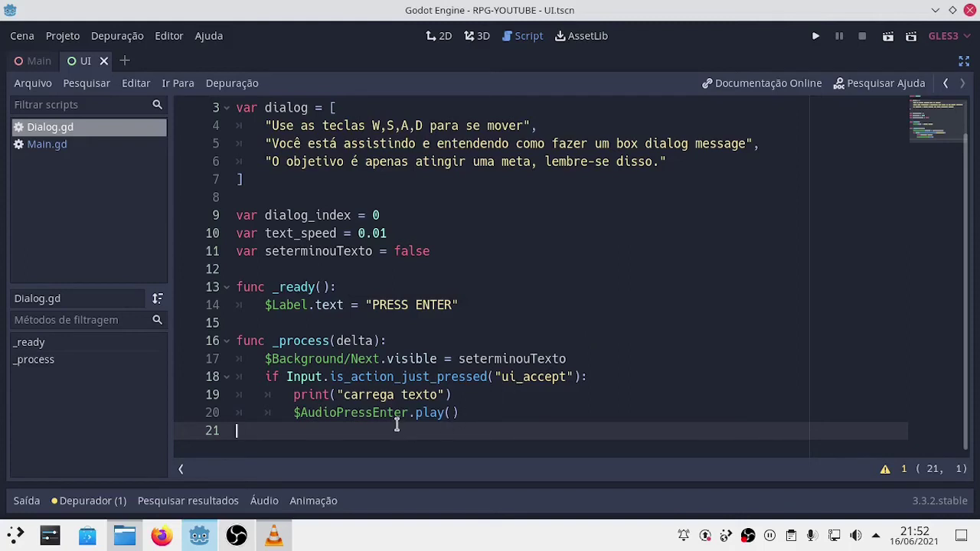
pyautogui.press('Return')
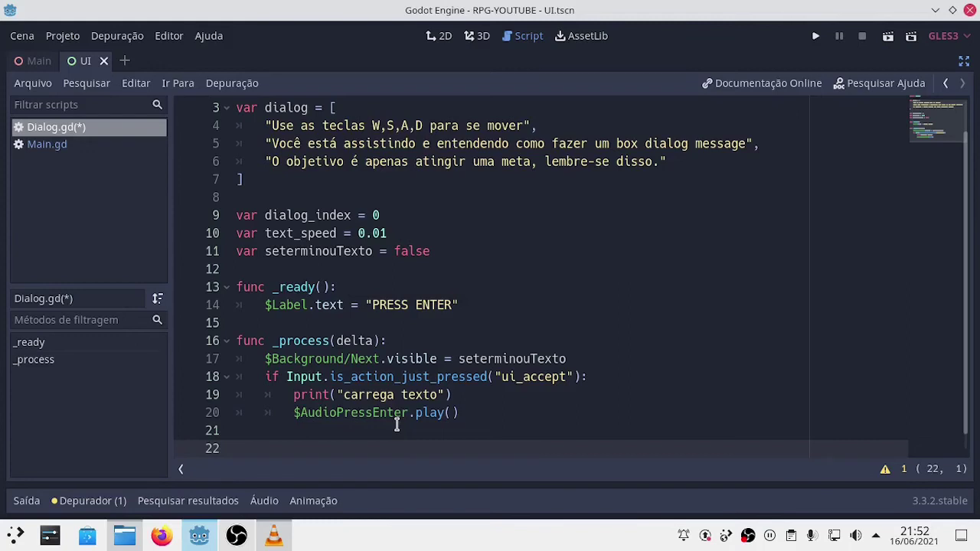
pyautogui.write('fun')
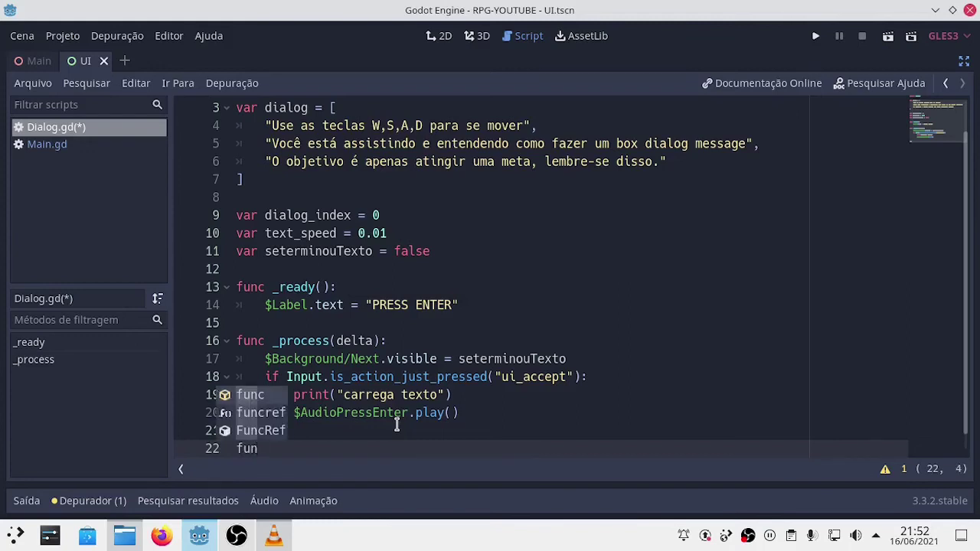
pyautogui.write('c ')
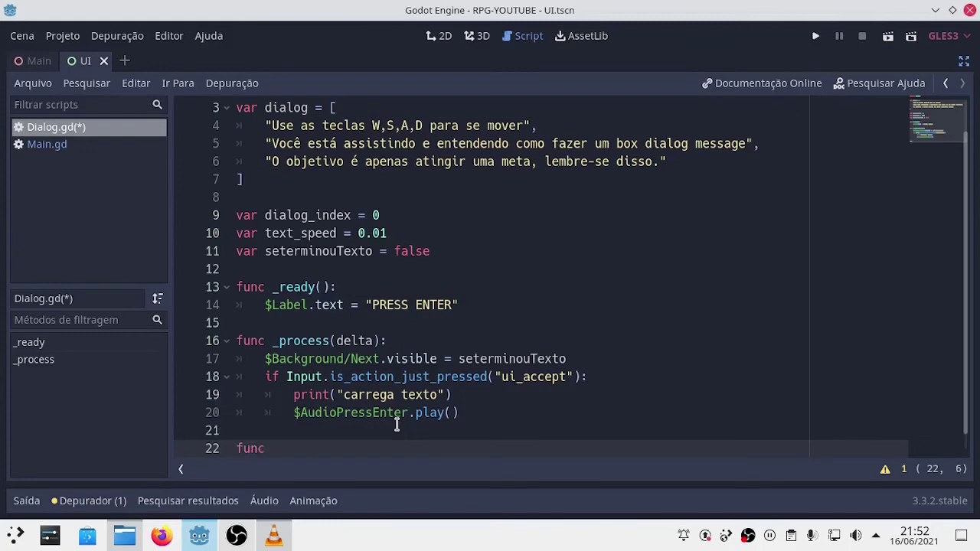
pyautogui.write('carrega')
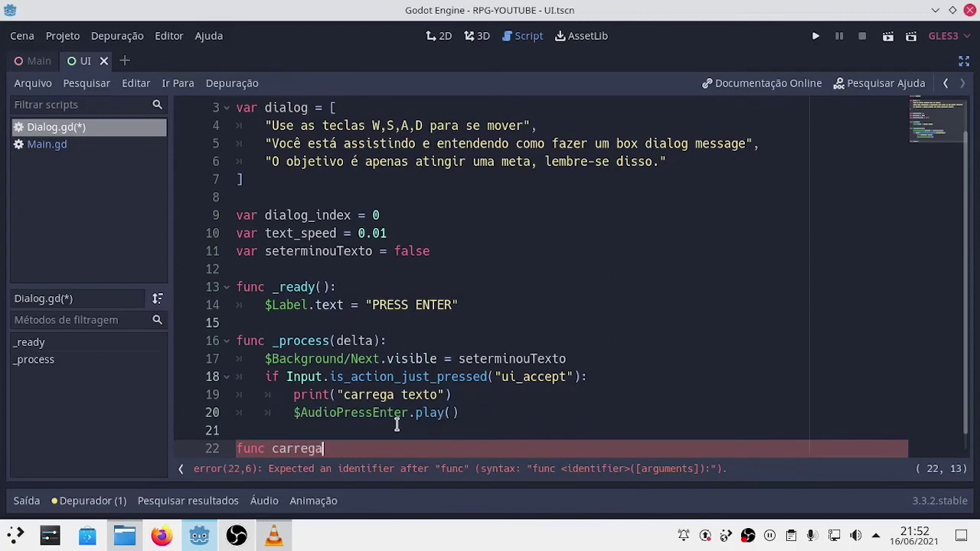
pyautogui.write('_')
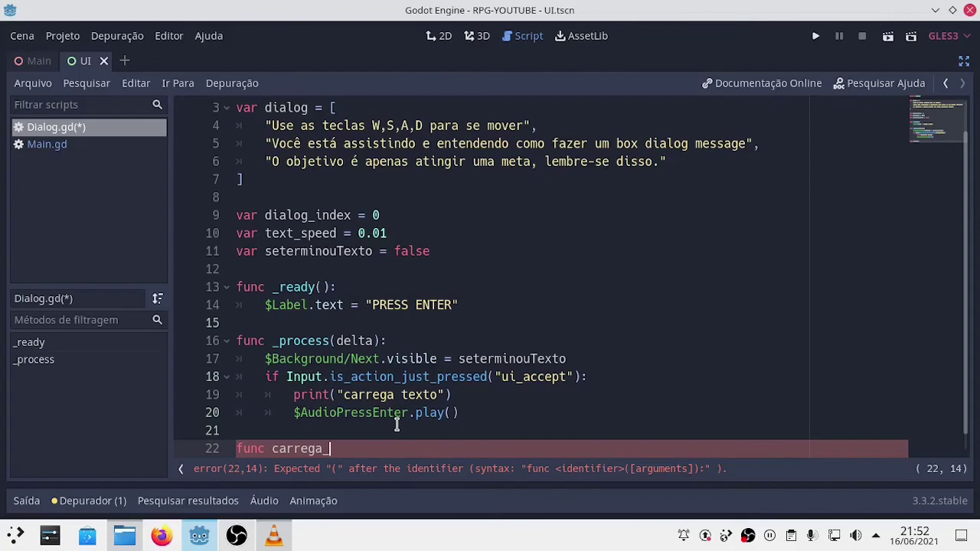
# Finish the declaration as func carrega_dialog(): and open its indented body
pyautogui.write('dialo')
pyautogui.write('g')
pyautogui.write('()')
pyautogui.write(':')
pyautogui.press('Return')
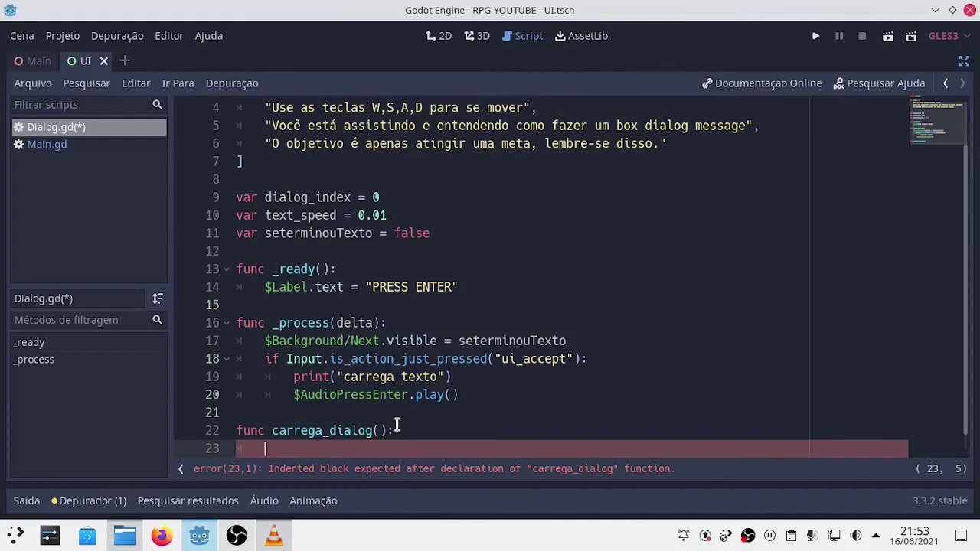
# Begin line 23 with if dialog_index <, pasting dialog_index copied from its declaration
pyautogui.write('if')
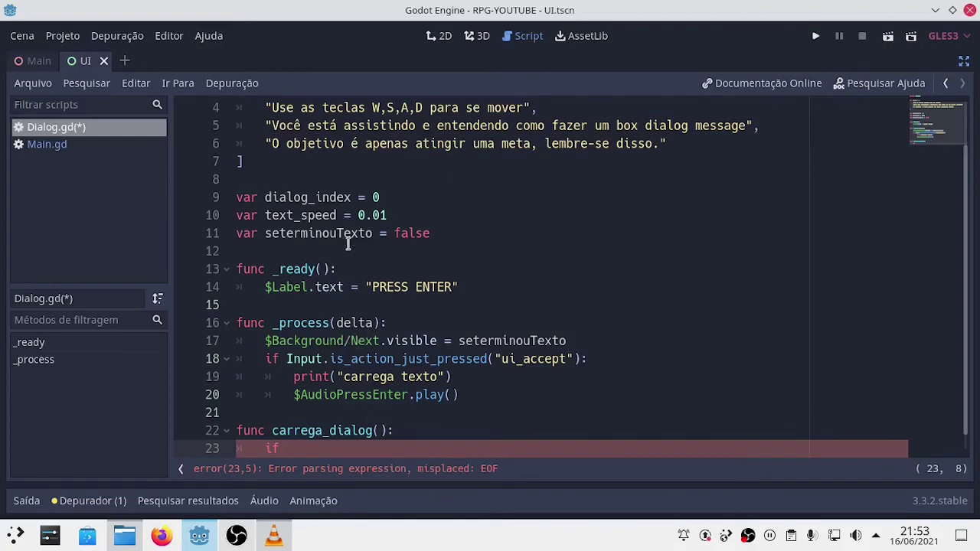
pyautogui.doubleClick(310, 218)
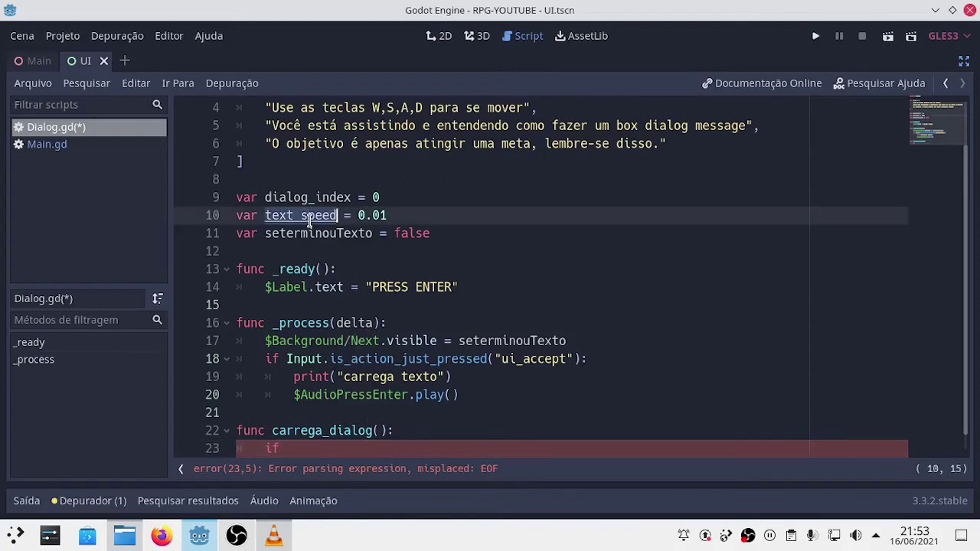
pyautogui.doubleClick(318, 198)
pyautogui.hotkey('ctrl', 'c')
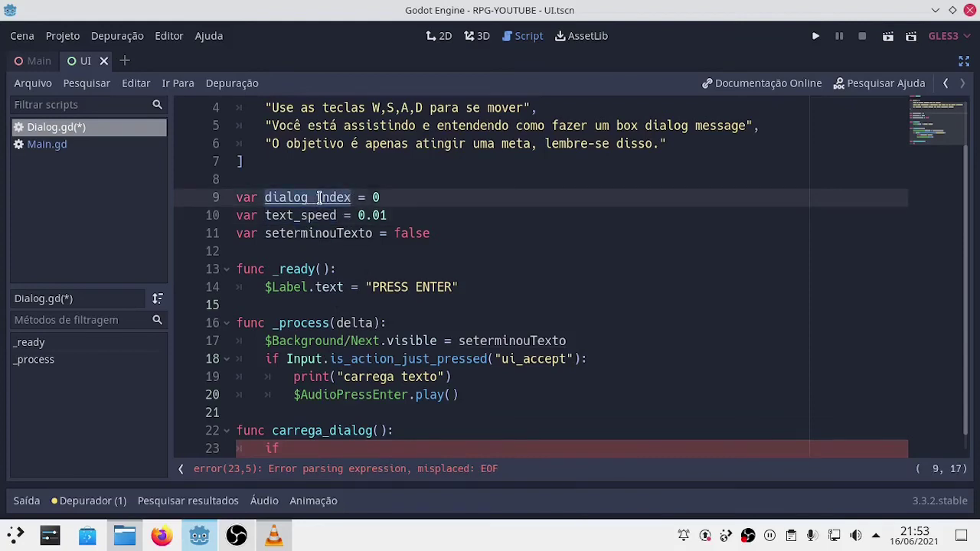
pyautogui.click(293, 447)
pyautogui.hotkey('ctrl', 'v')
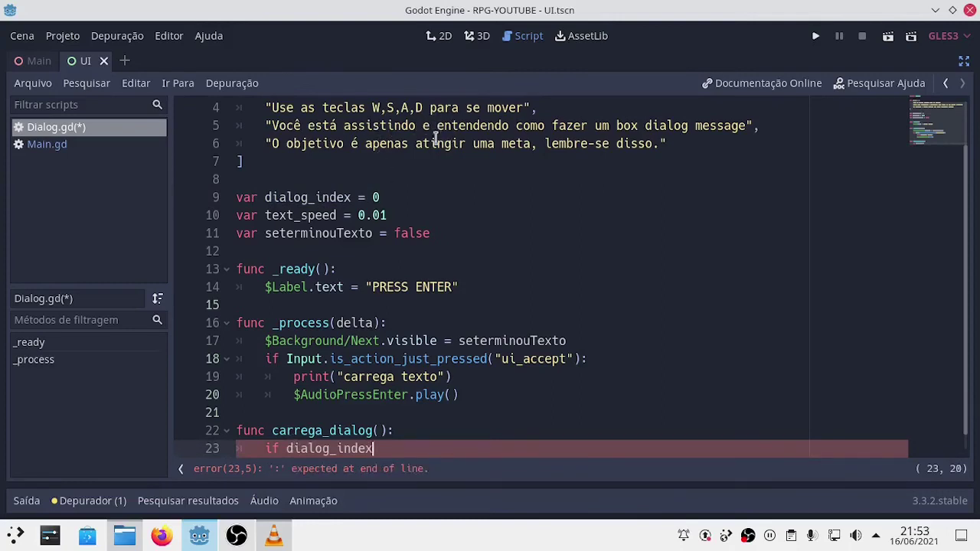
pyautogui.scroll(1, 444, 136)
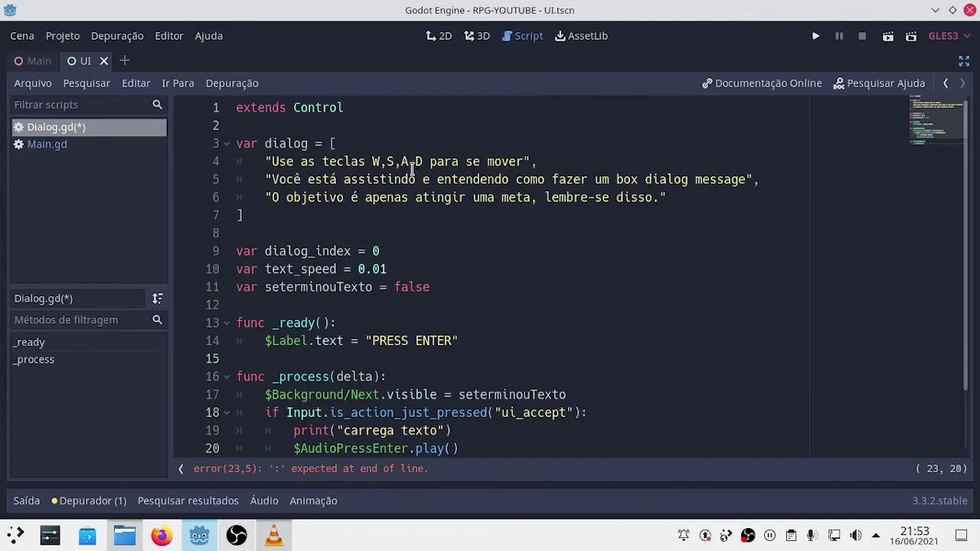
pyautogui.scroll(-2, 443, 283)
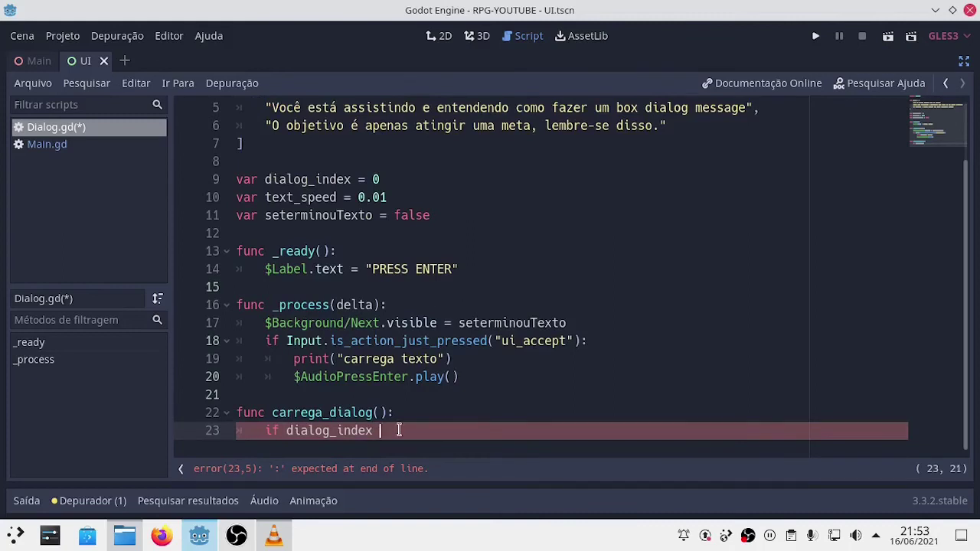
pyautogui.write('<')
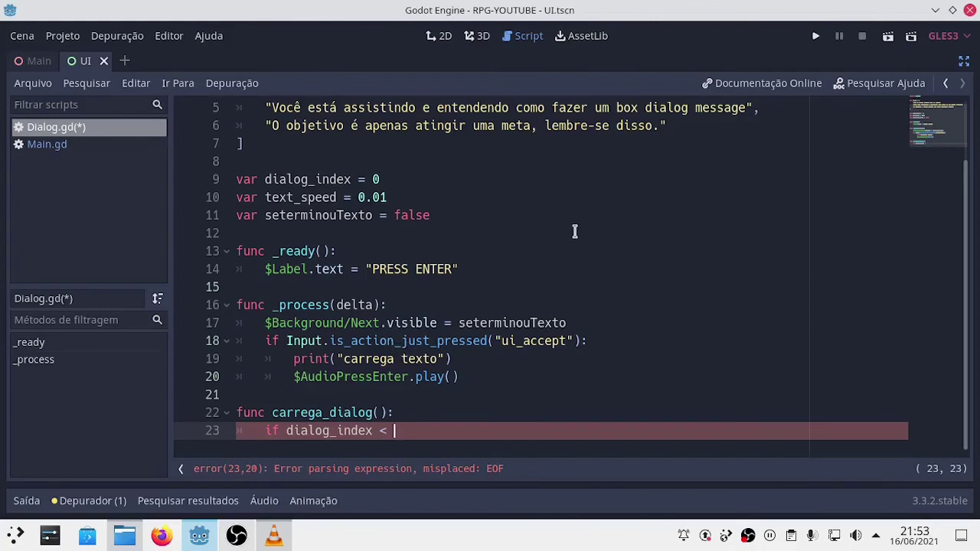
pyautogui.scroll(2, 543, 186)
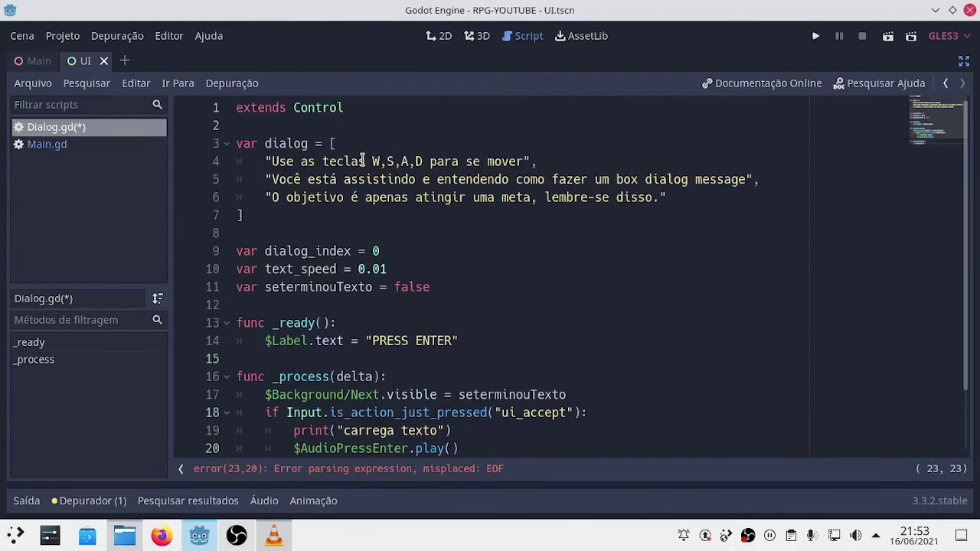
pyautogui.scroll(-2, 527, 349)
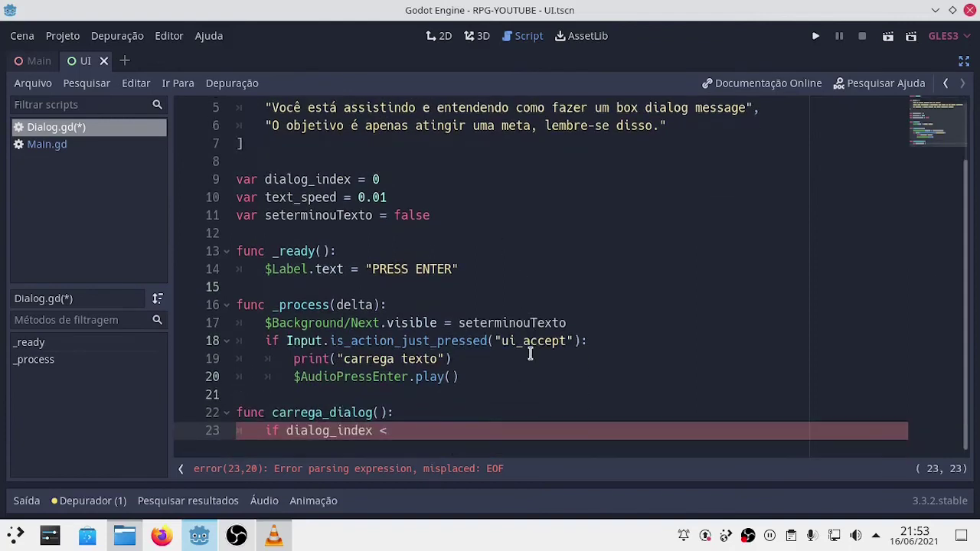
# Complete the condition with dialog.size(): and open an indented line 24
pyautogui.write('d')
pyautogui.write('i')
pyautogui.press('Return')
pyautogui.write('[')
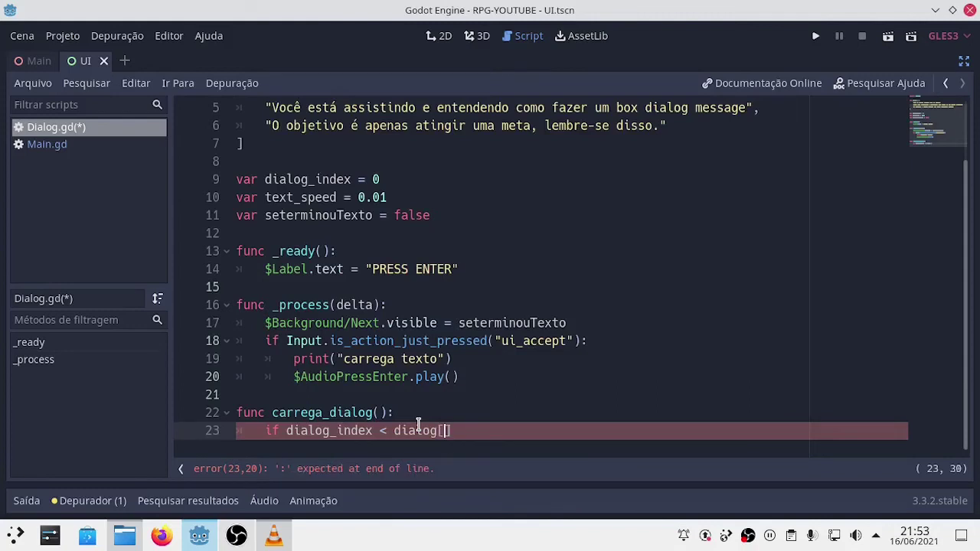
pyautogui.write(']')
pyautogui.press('Left')
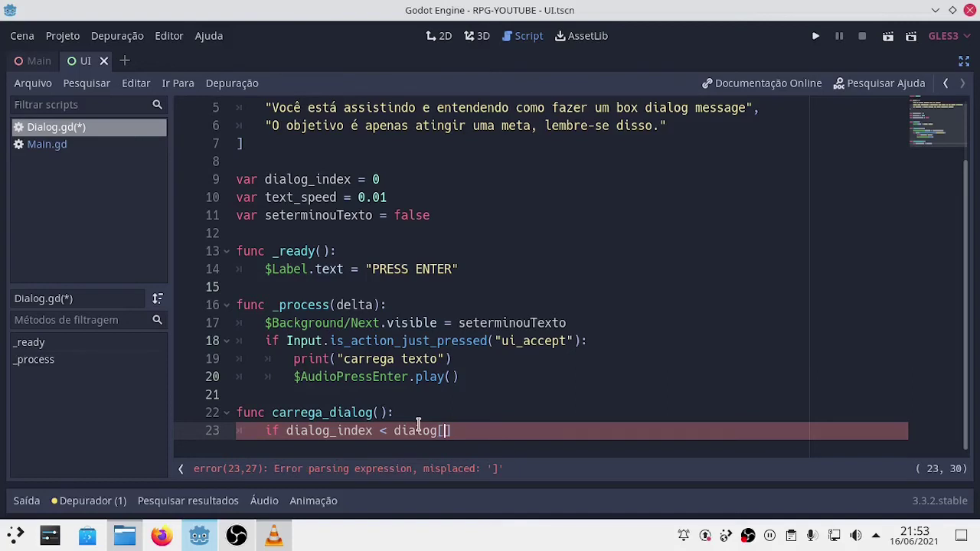
pyautogui.press('BackSpace')
pyautogui.press('BackSpace')
pyautogui.press('BackSpace')
pyautogui.press('BackSpace')
pyautogui.press('BackSpace')
pyautogui.press('BackSpace')
pyautogui.press('BackSpace')
pyautogui.write('di')
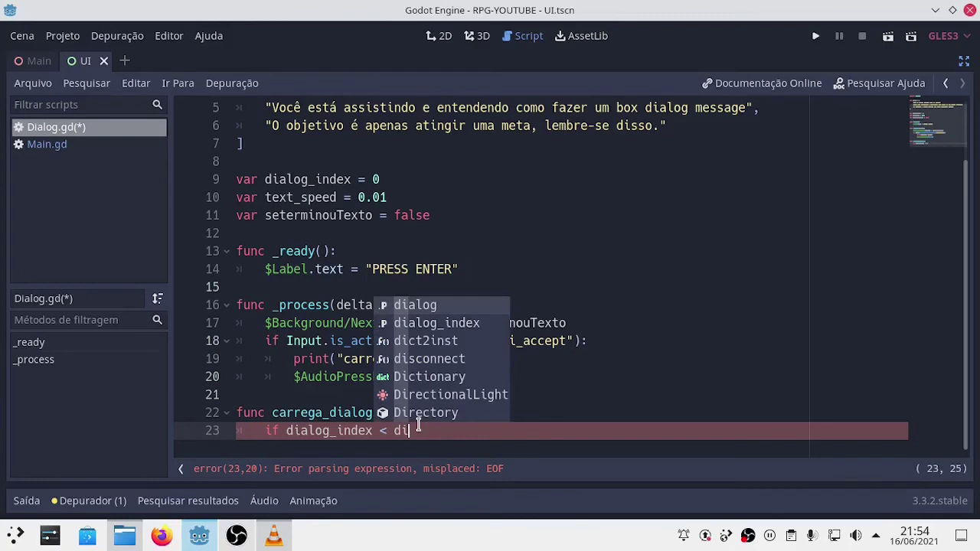
pyautogui.press('Return')
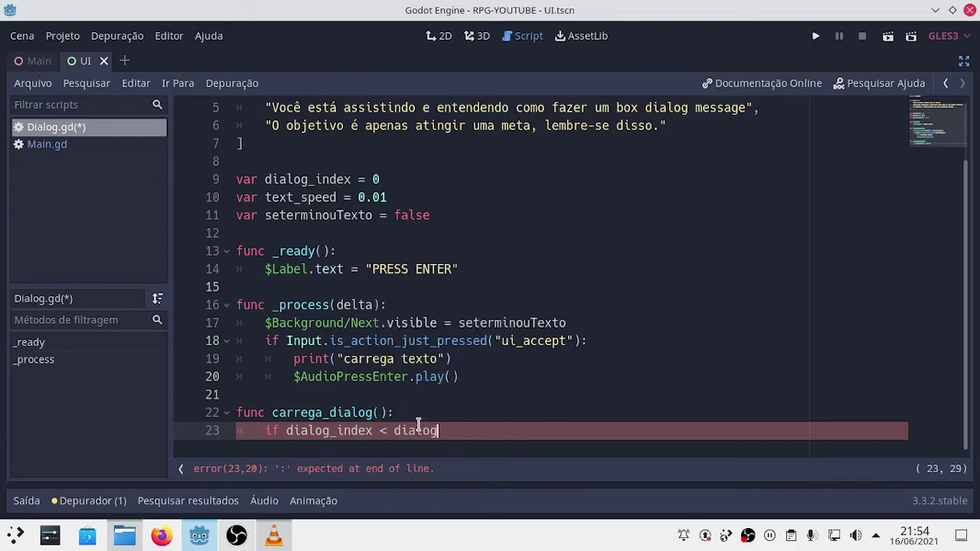
pyautogui.write('.')
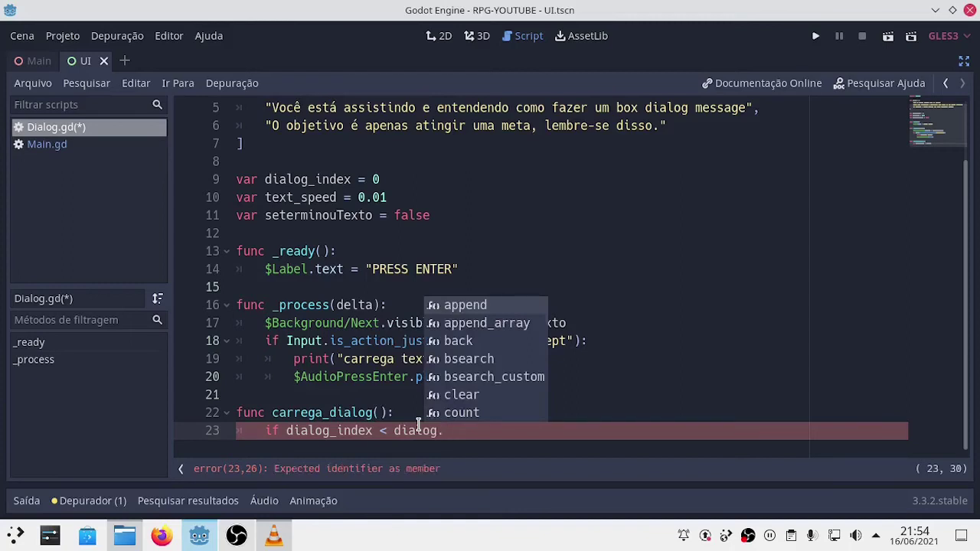
pyautogui.write('s')
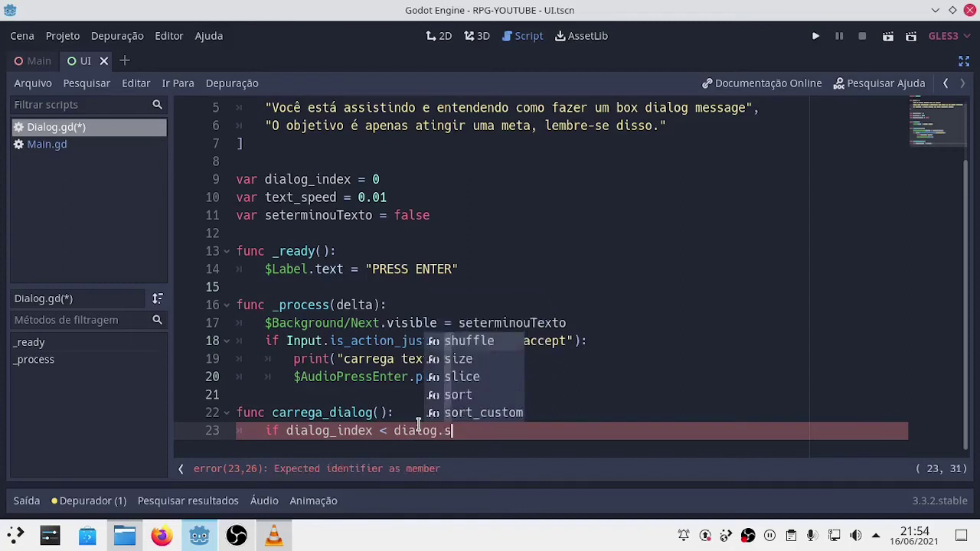
pyautogui.write('i')
pyautogui.press('Return')
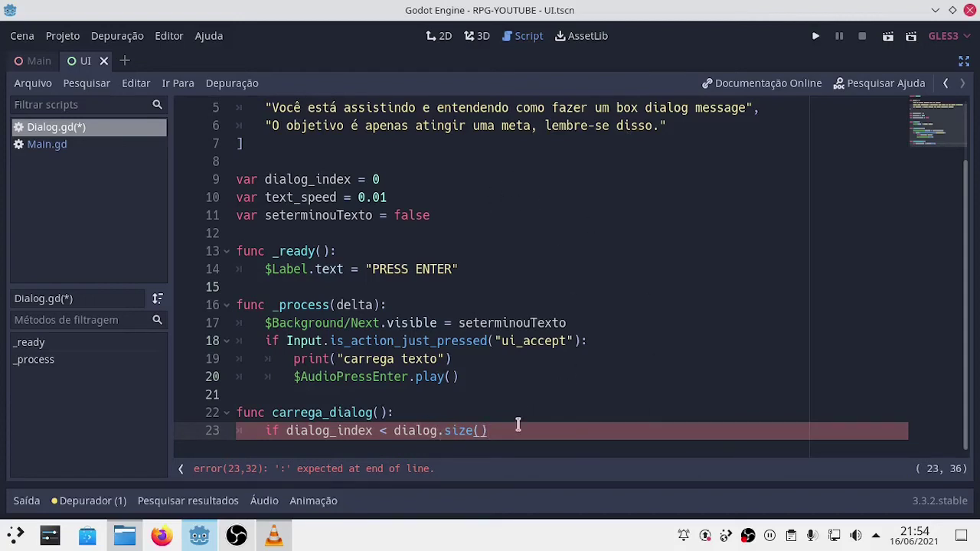
pyautogui.write(':')
pyautogui.press('Return')
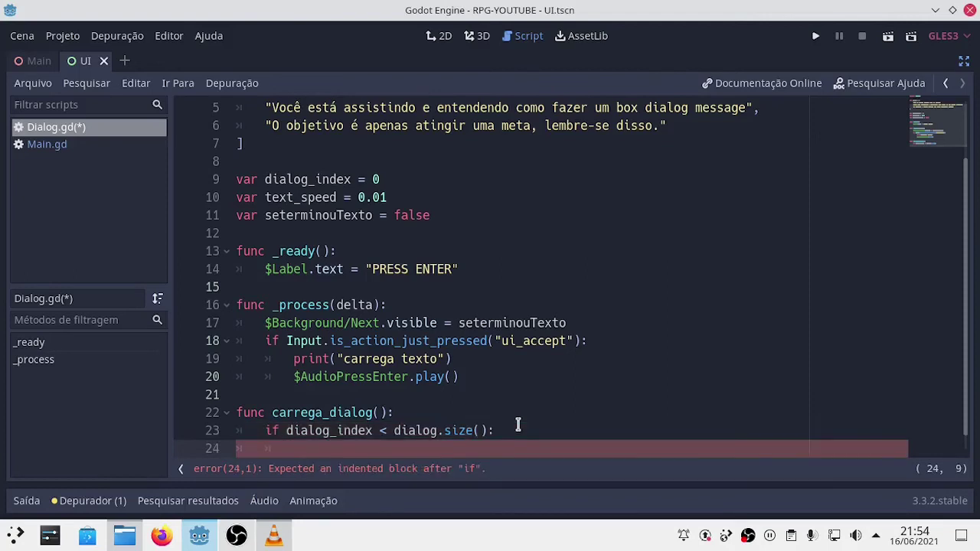
# Write seterminouTexto = false on line 24 and open a new indented line 25
pyautogui.write('set')
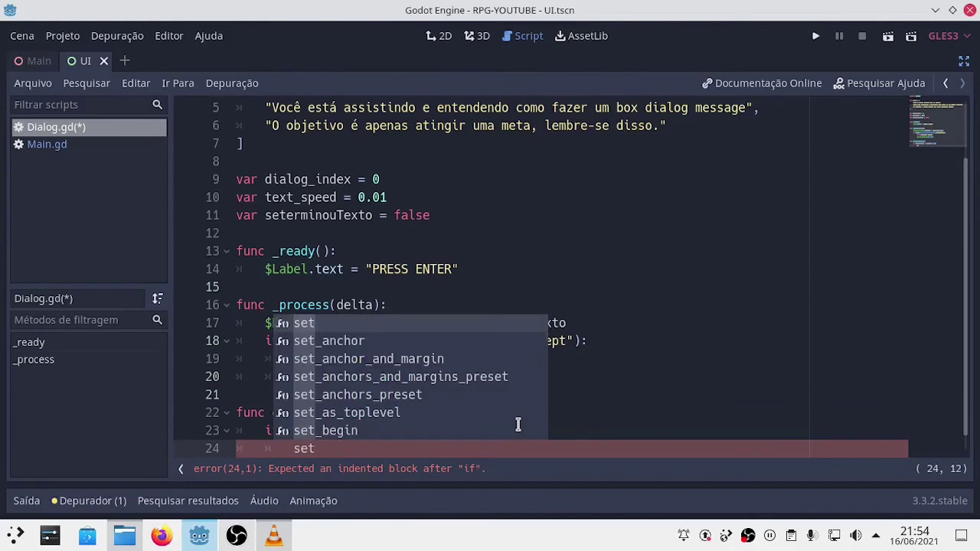
pyautogui.press('BackSpace')
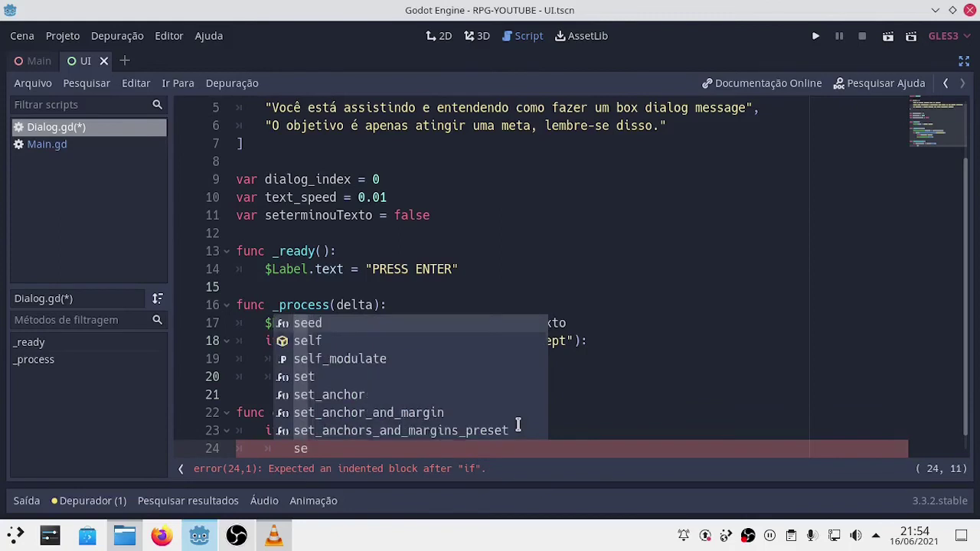
pyautogui.write('te')
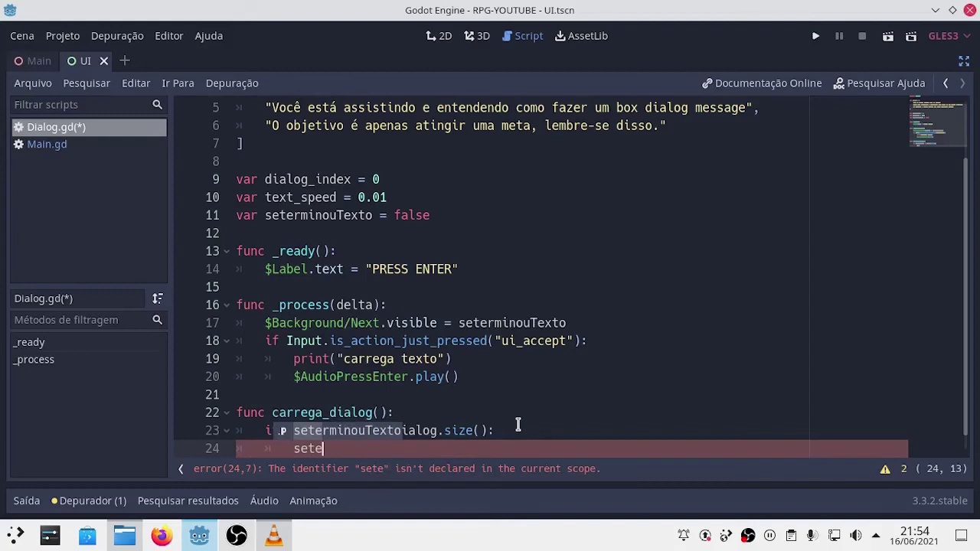
pyautogui.press('Return')
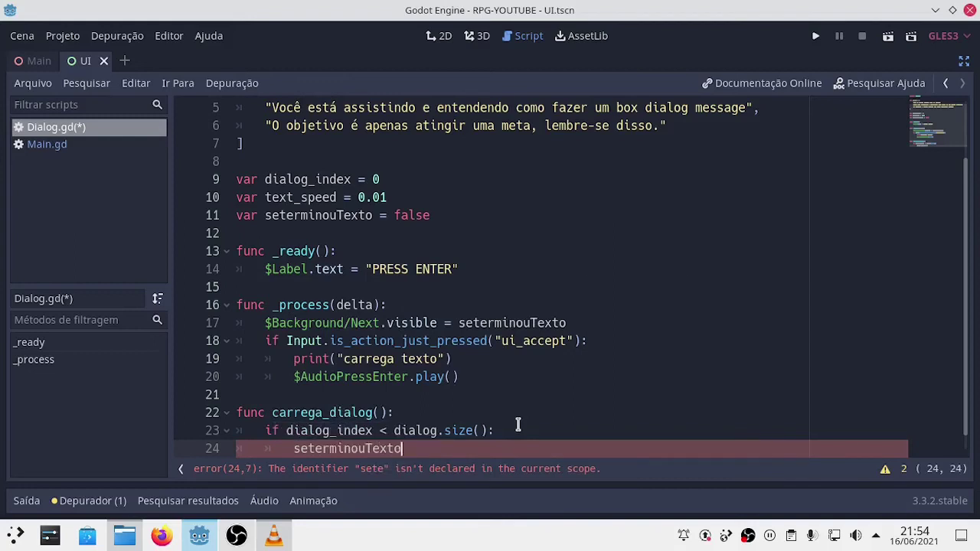
pyautogui.write('= ')
pyautogui.write('fa')
pyautogui.press('Return')
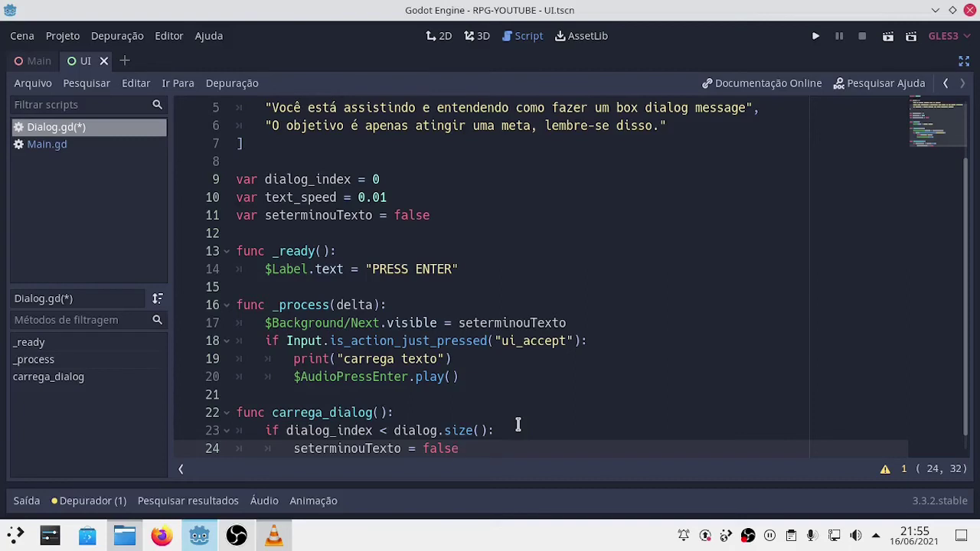
pyautogui.press('Return')
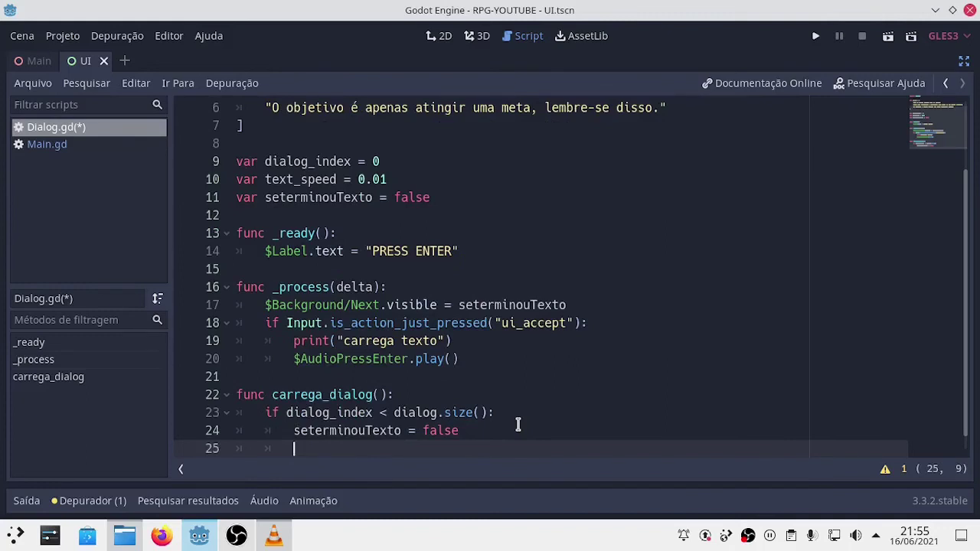
# Start line 25 with $Label.text = using autocomplete for Label and text
pyautogui.write('$la')
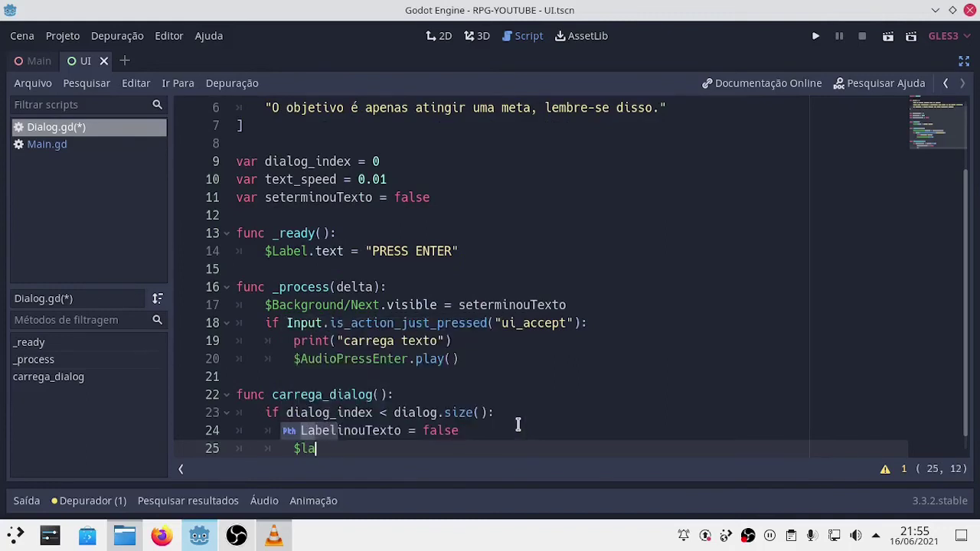
pyautogui.write('b')
pyautogui.press('Return')
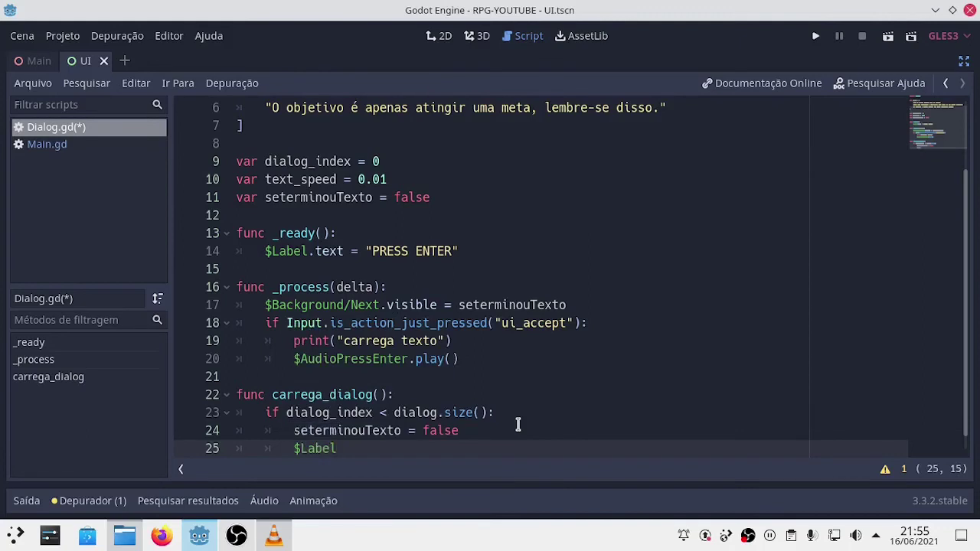
pyautogui.write('.te')
pyautogui.press('Return')
pyautogui.write('=')
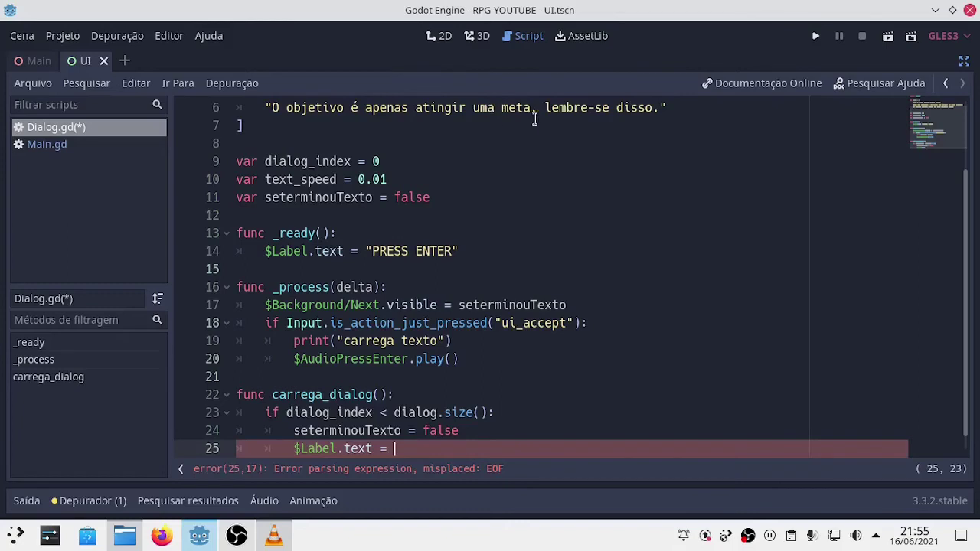
pyautogui.scroll(2, 631, 216)
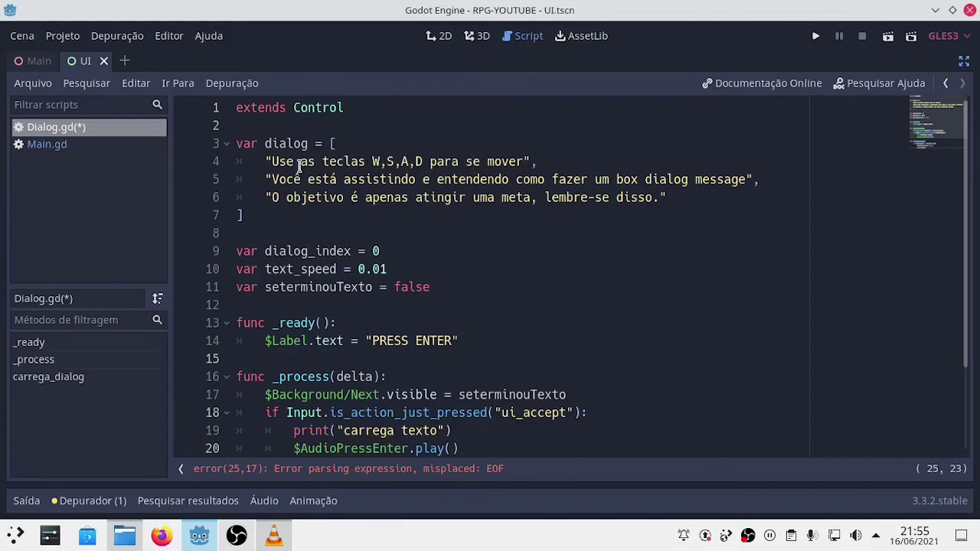
pyautogui.scroll(-2, 517, 264)
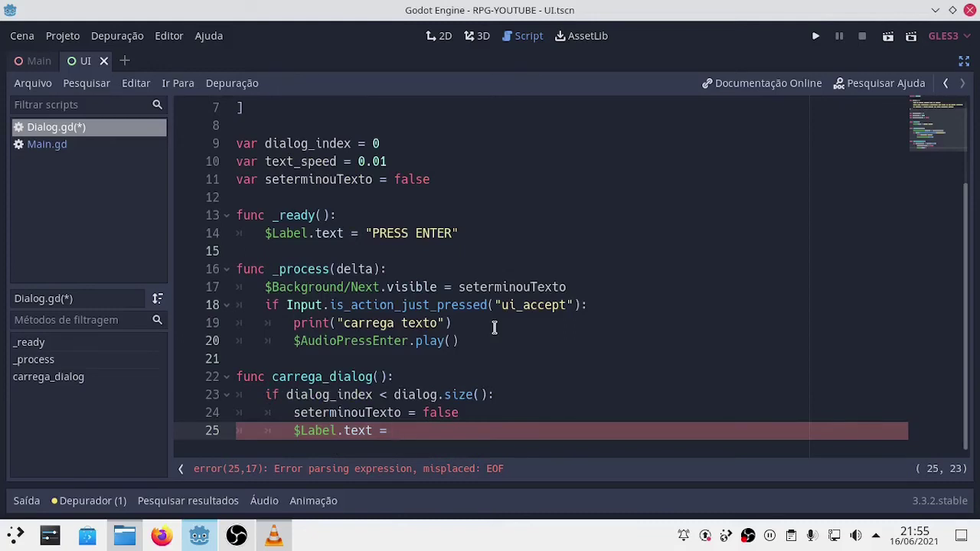
# Complete the assignment with dialog[dialog_index] as the value
pyautogui.write('dia')
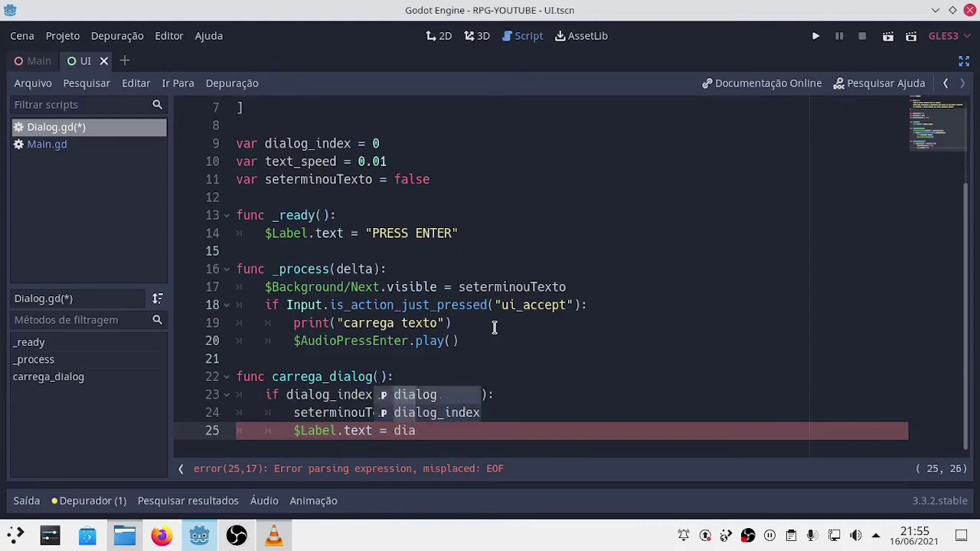
pyautogui.write('log')
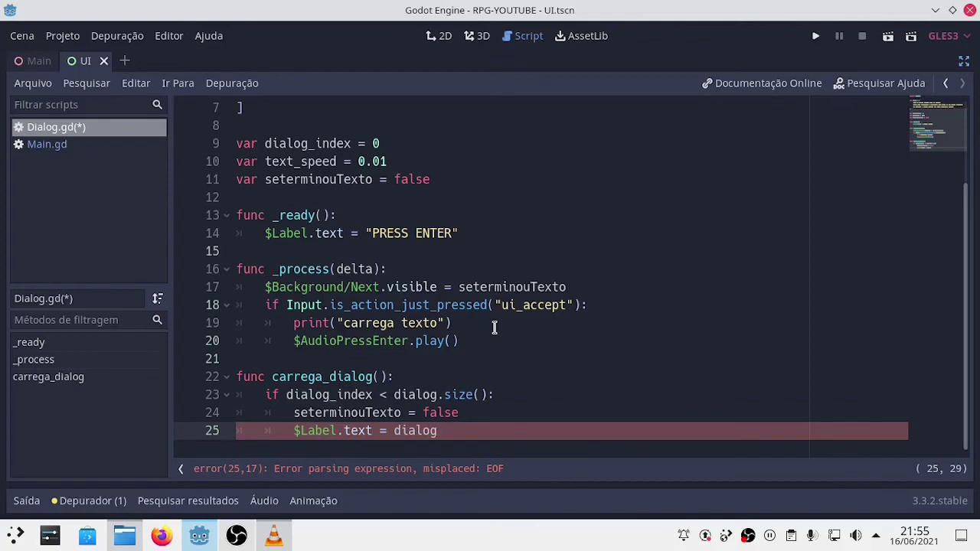
pyautogui.write('[]')
pyautogui.press('Left')
pyautogui.write('di')
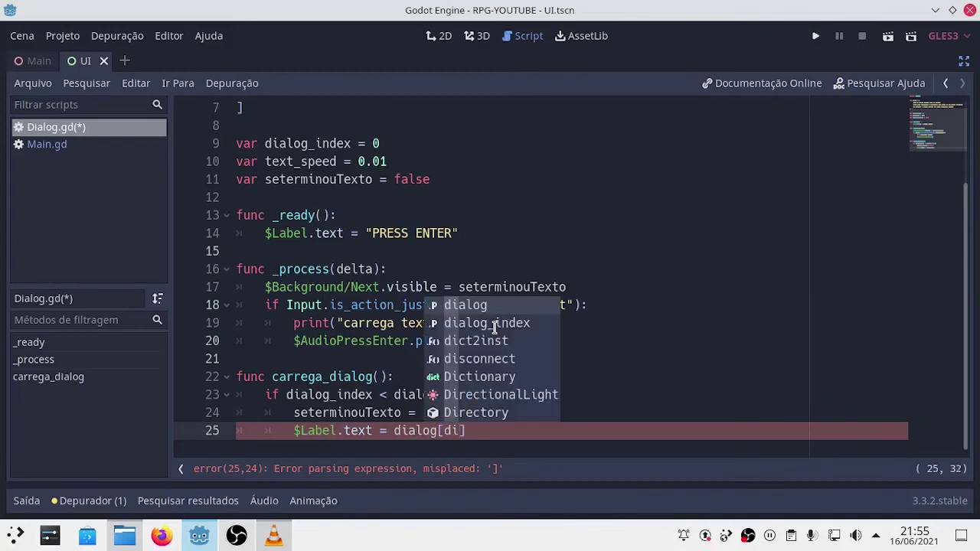
pyautogui.press('Down')
pyautogui.press('Return')
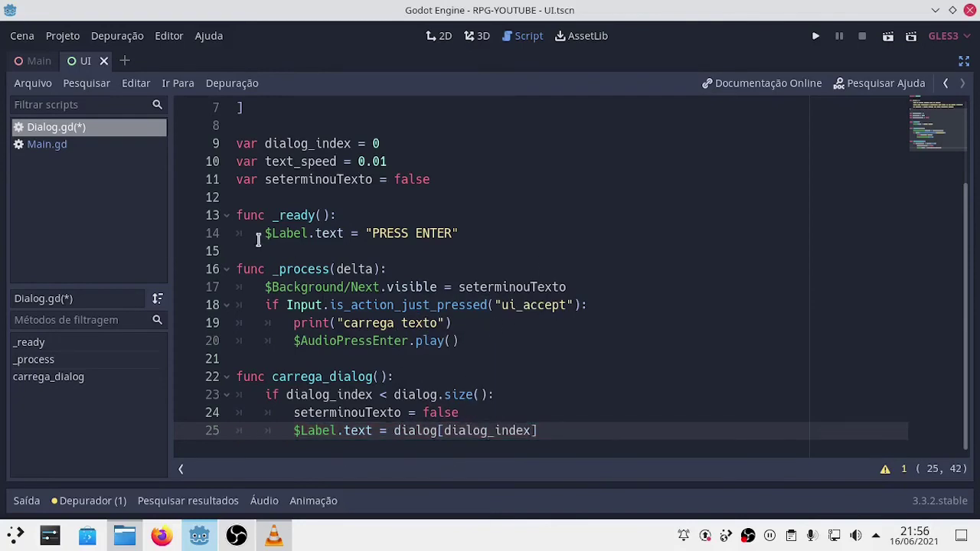
pyautogui.scroll(1, 629, 338)
pyautogui.scroll(1, 628, 338)
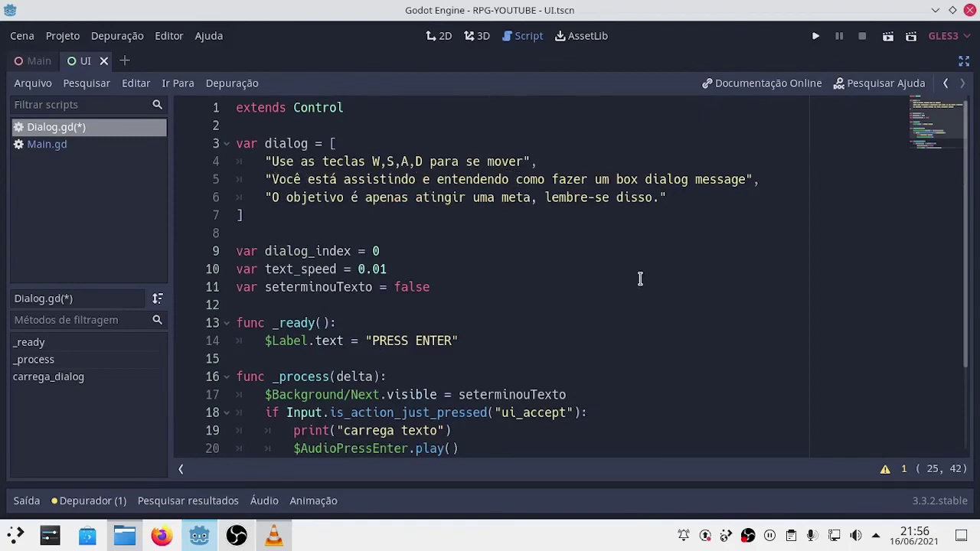
# Add $Label.percent_visible = 0 as line 26 below the text assignment
pyautogui.scroll(-2, 639, 279)
pyautogui.click(550, 430)
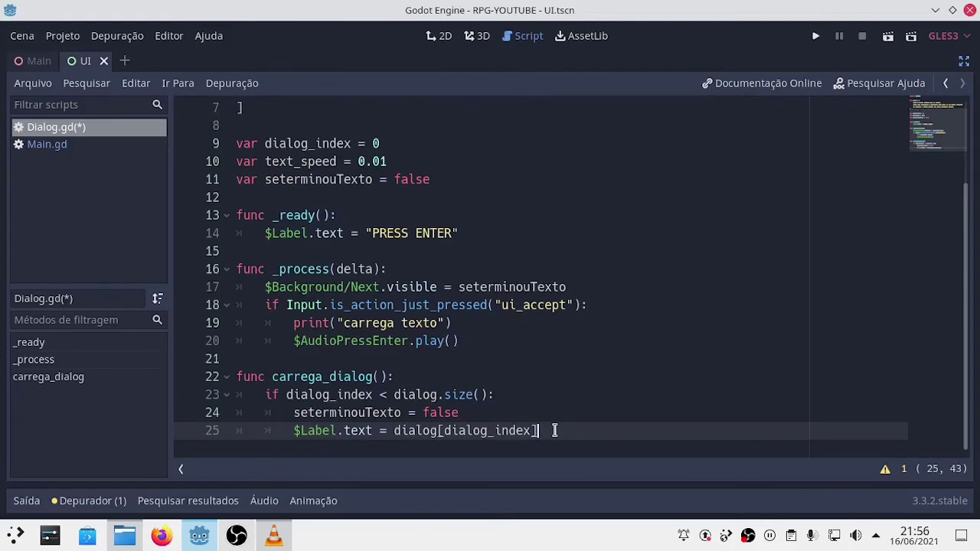
pyautogui.press('Return')
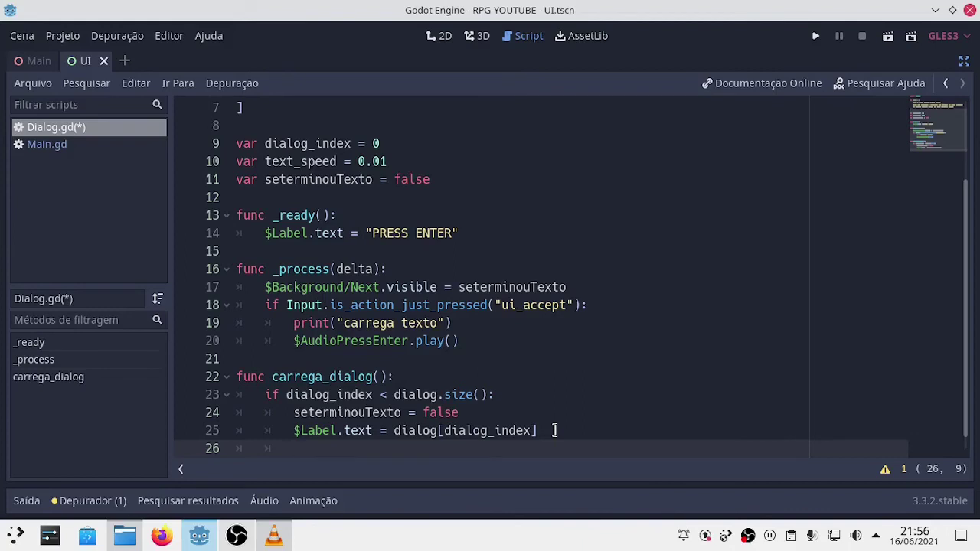
pyautogui.write('$la')
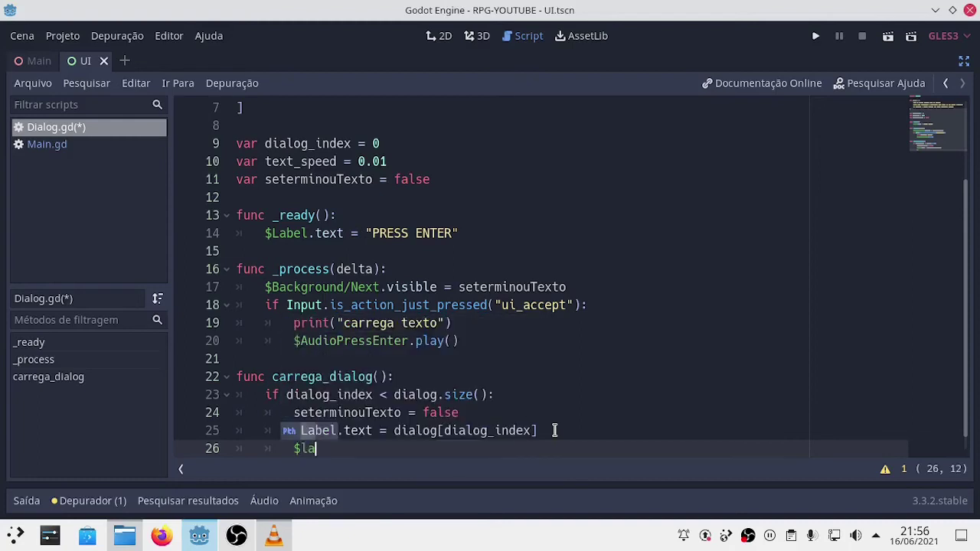
pyautogui.press('Return')
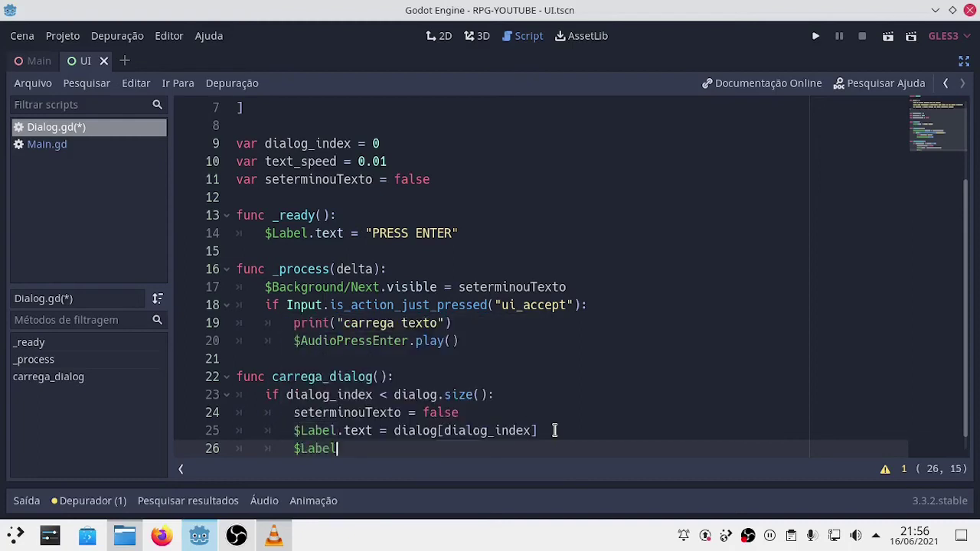
pyautogui.write('.pre')
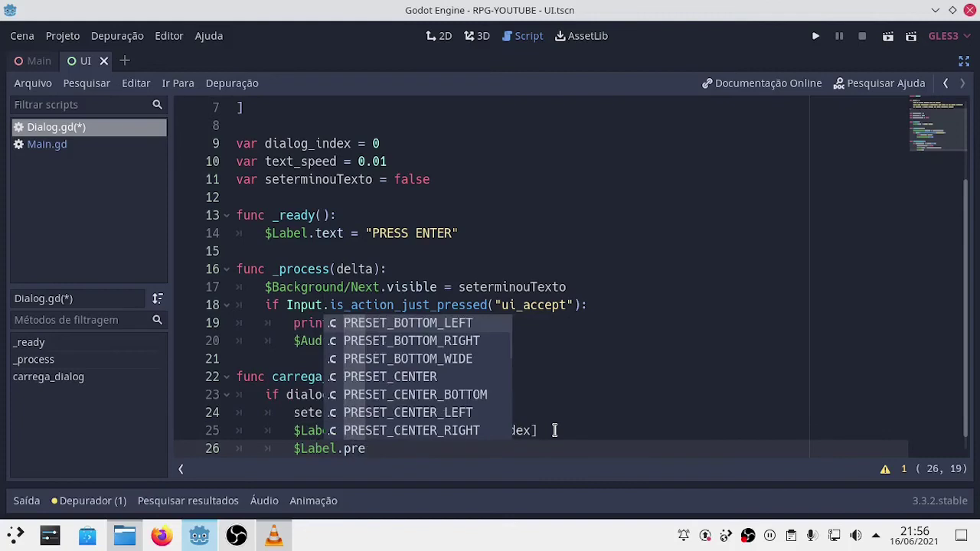
pyautogui.press('BackSpace')
pyautogui.press('BackSpace')
pyautogui.write('er')
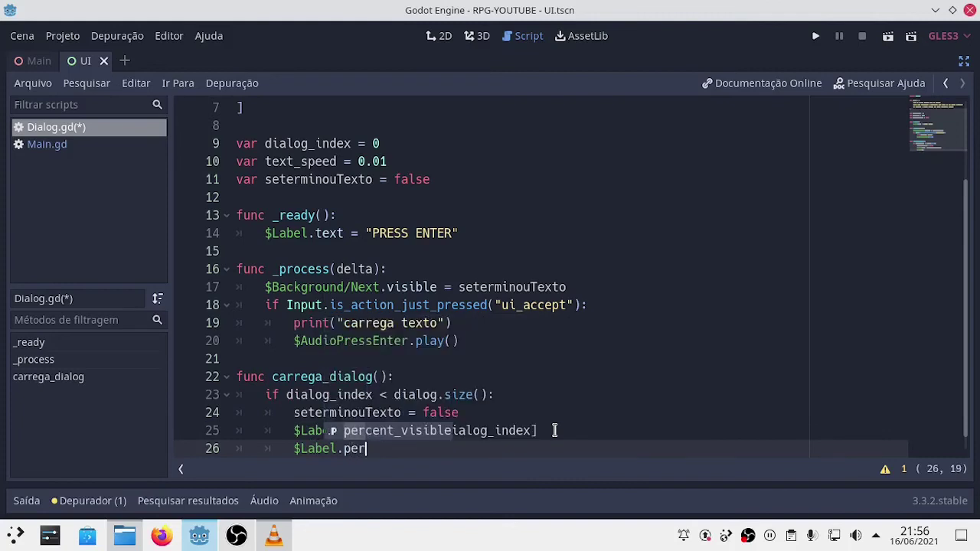
pyautogui.press('Return')
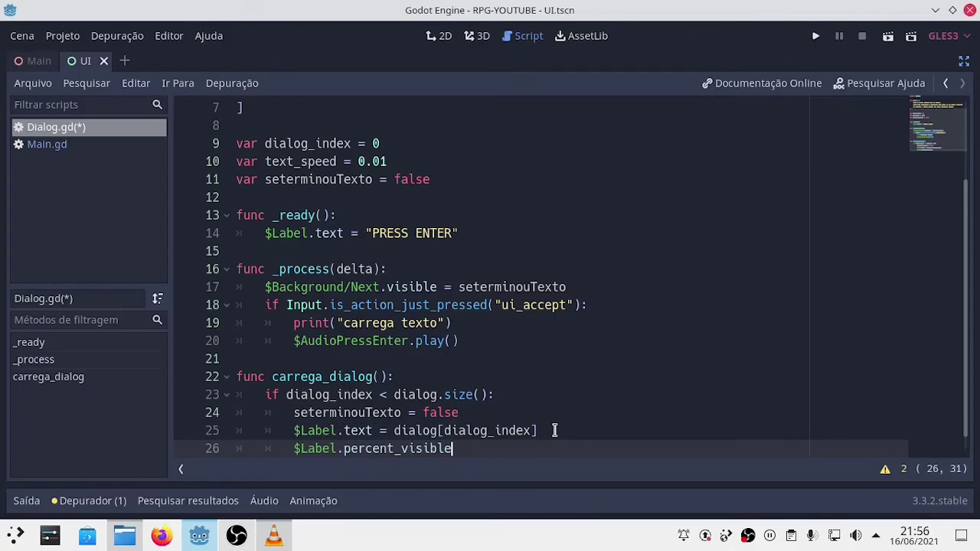
pyautogui.write('= 0')
pyautogui.press('Return')
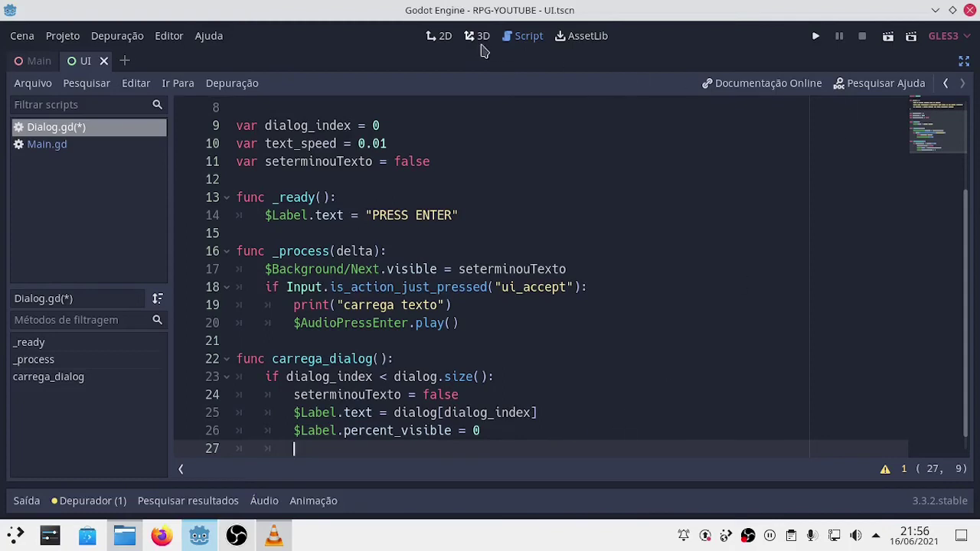
pyautogui.click(442, 37)
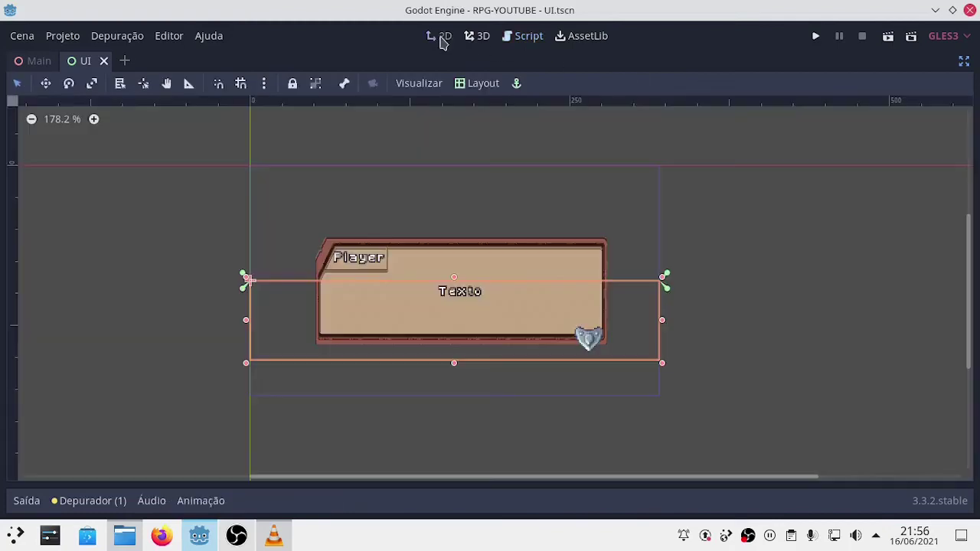
pyautogui.click(964, 60)
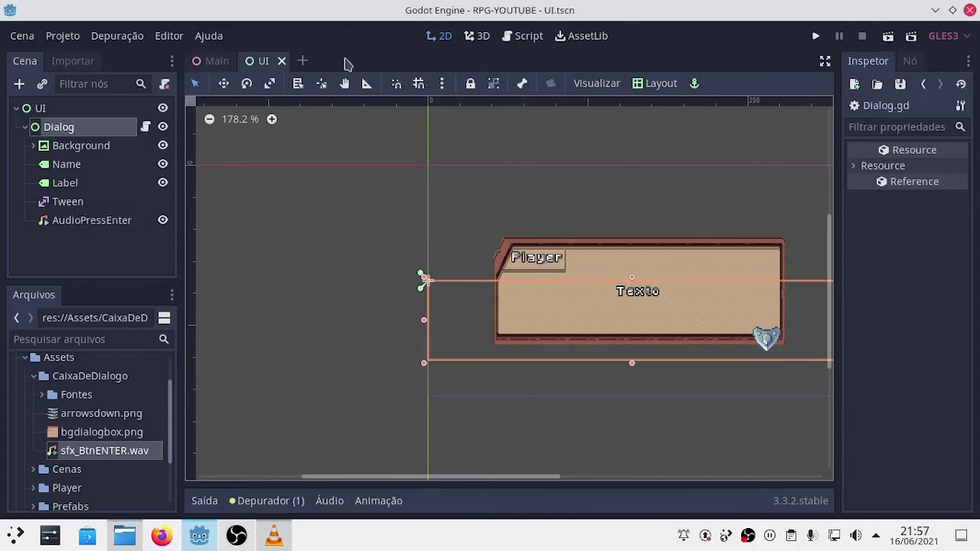
pyautogui.click(532, 37)
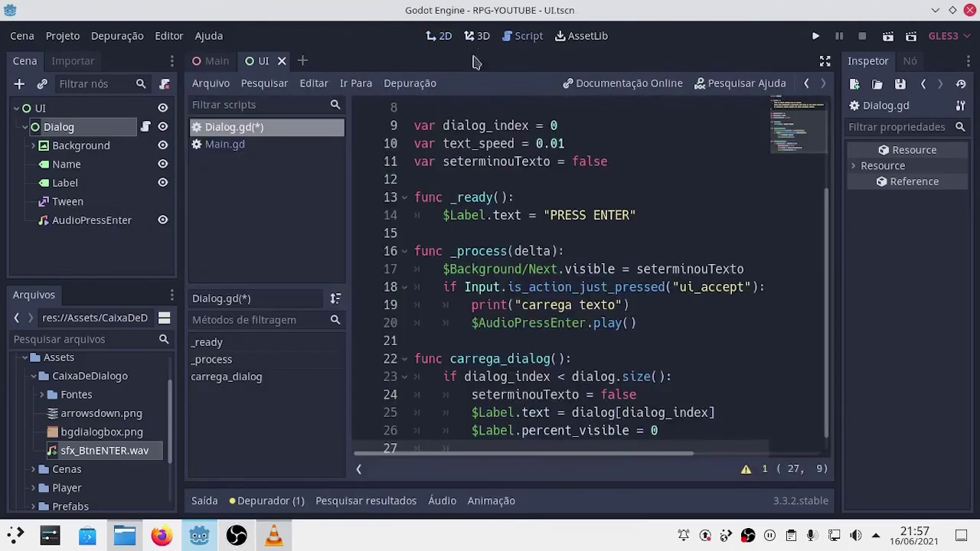
pyautogui.click(827, 61)
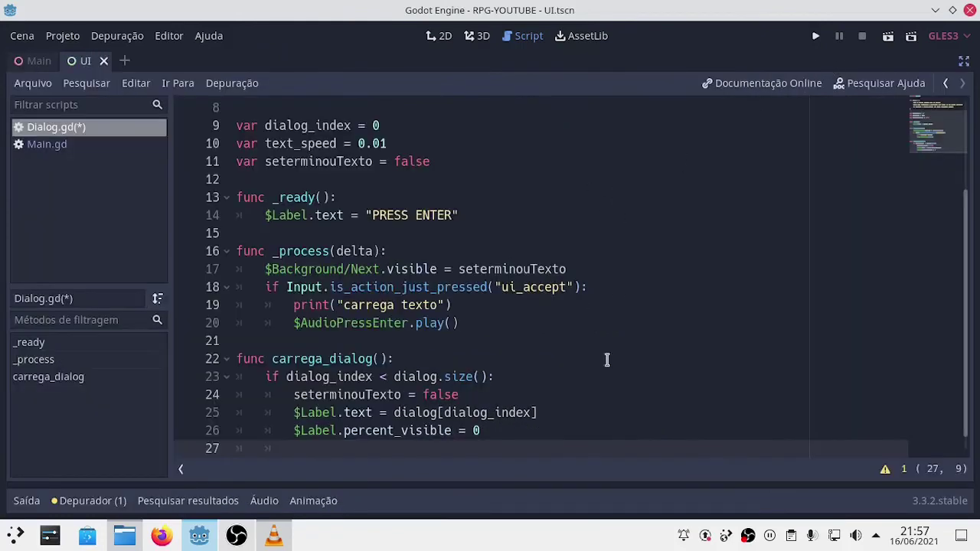
# Type var tween_duracao = text_speed * dialog[] on line 27
pyautogui.scroll(-1, 605, 394)
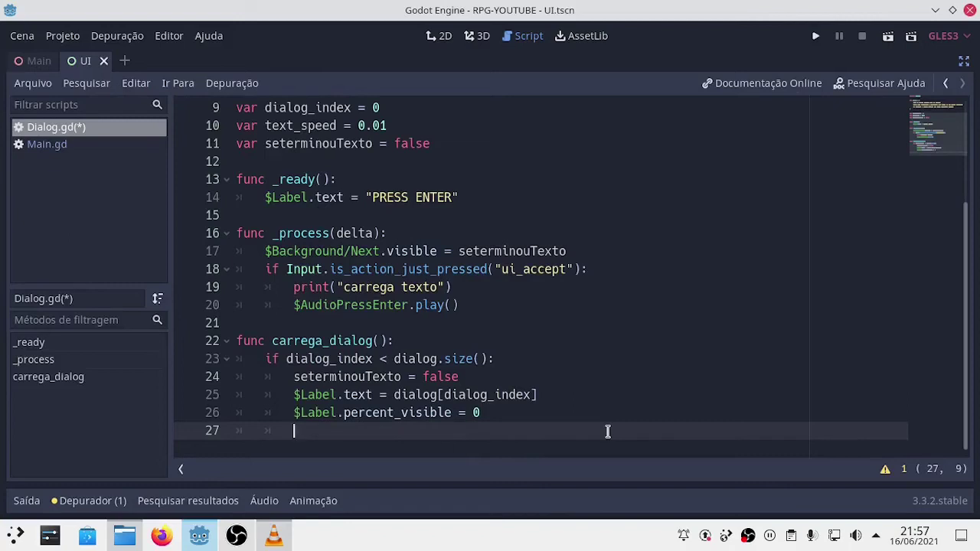
pyautogui.write('var')
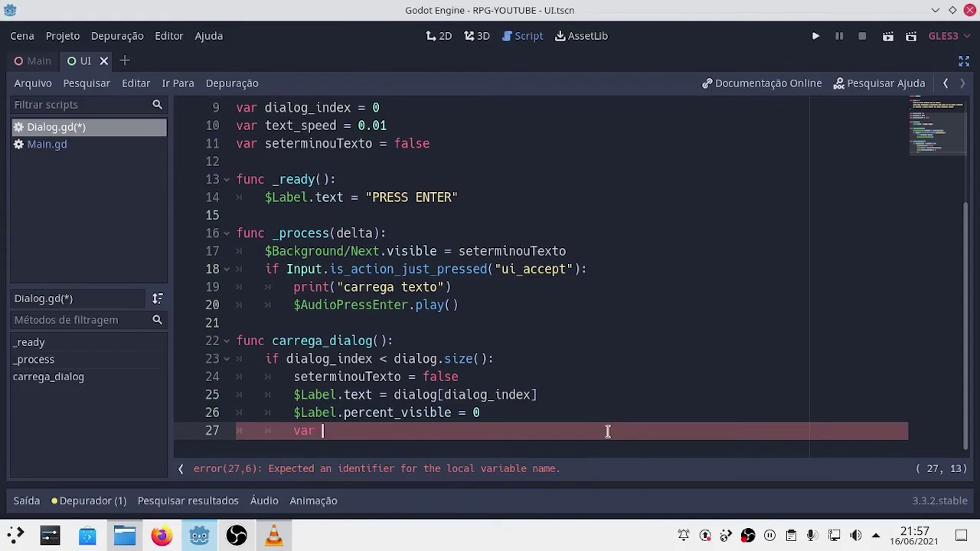
pyautogui.write('twee')
pyautogui.write('n_')
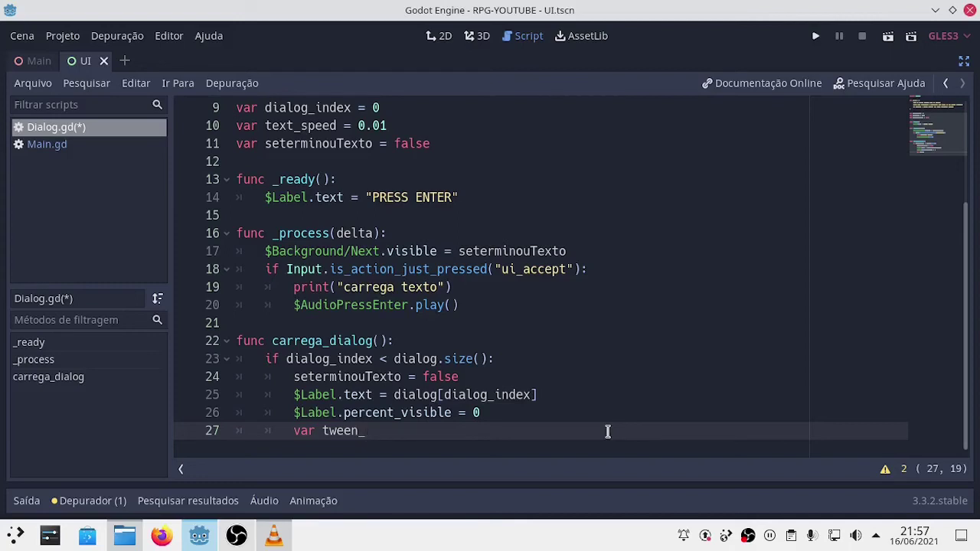
pyautogui.write('dura')
pyautogui.write('cao')
pyautogui.write(' = te')
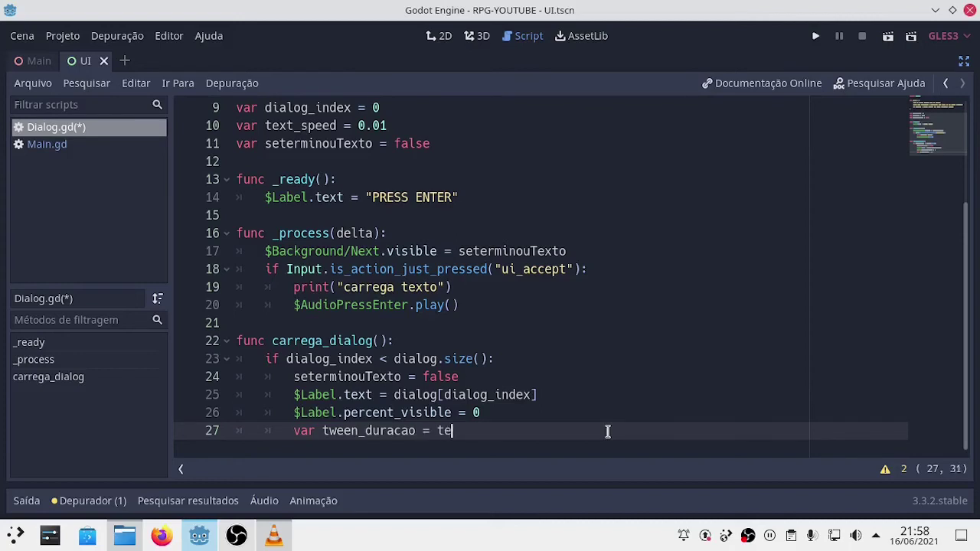
pyautogui.write('xt')
pyautogui.press('Return')
pyautogui.write('* ')
pyautogui.write('dia')
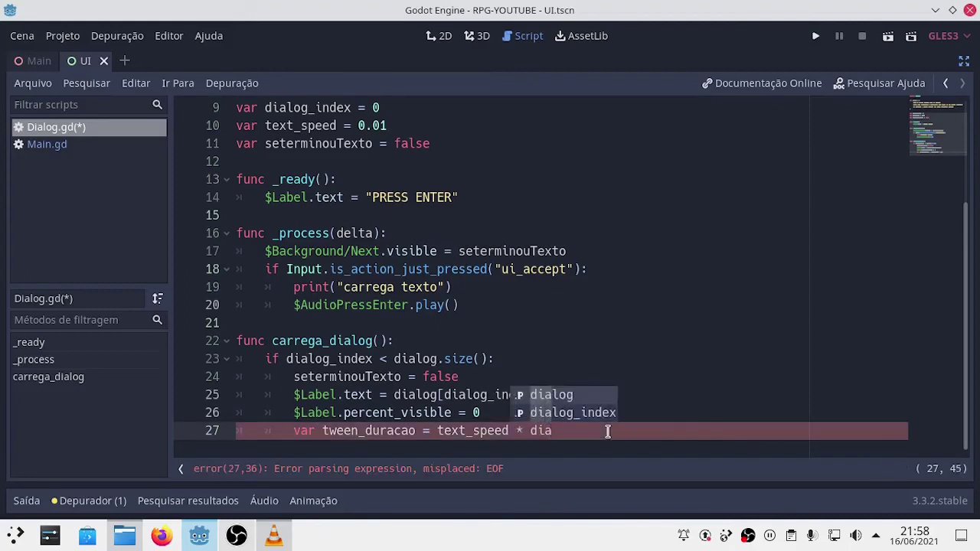
pyautogui.press('Return')
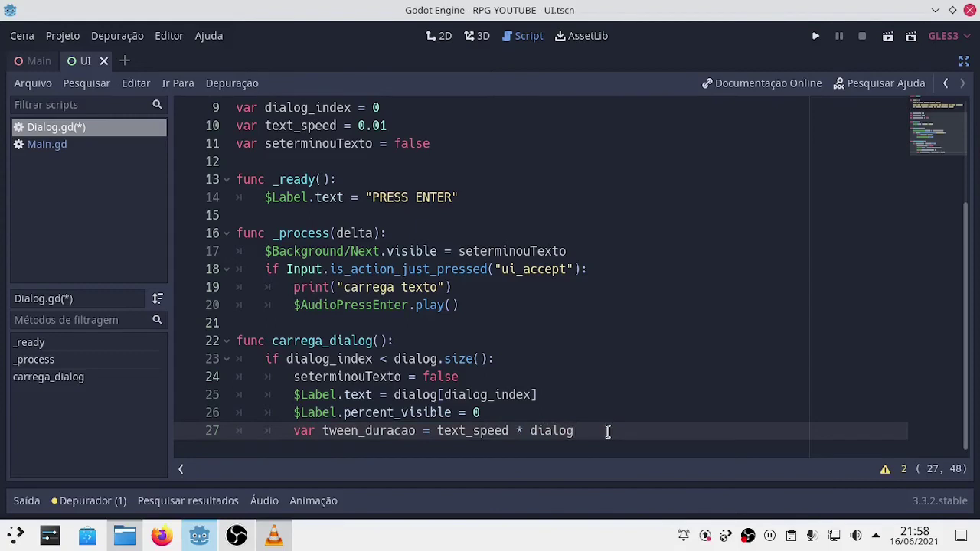
pyautogui.write('[]')
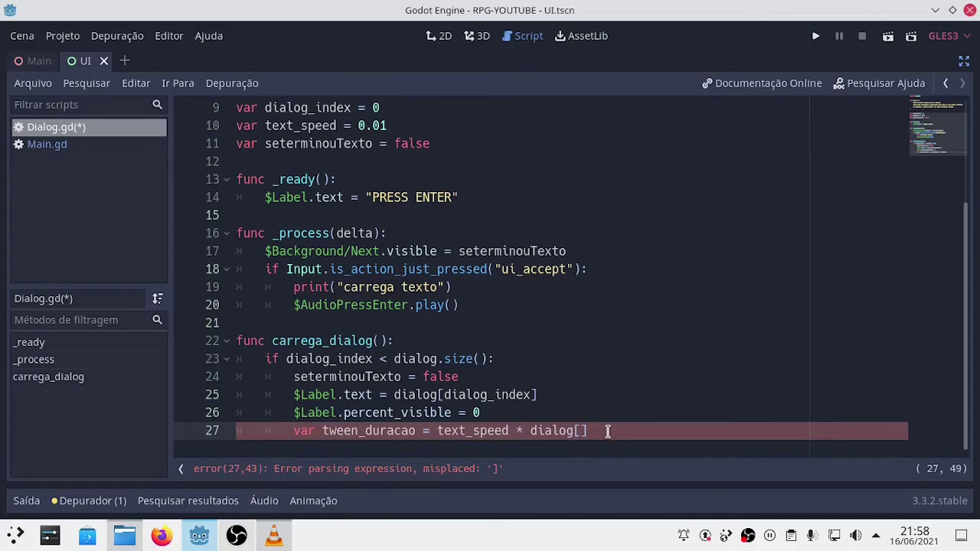
# Finish line 27 as text_speed * dialog[dialog_index].length() and start line 28
pyautogui.write('d')
pyautogui.write('ia')
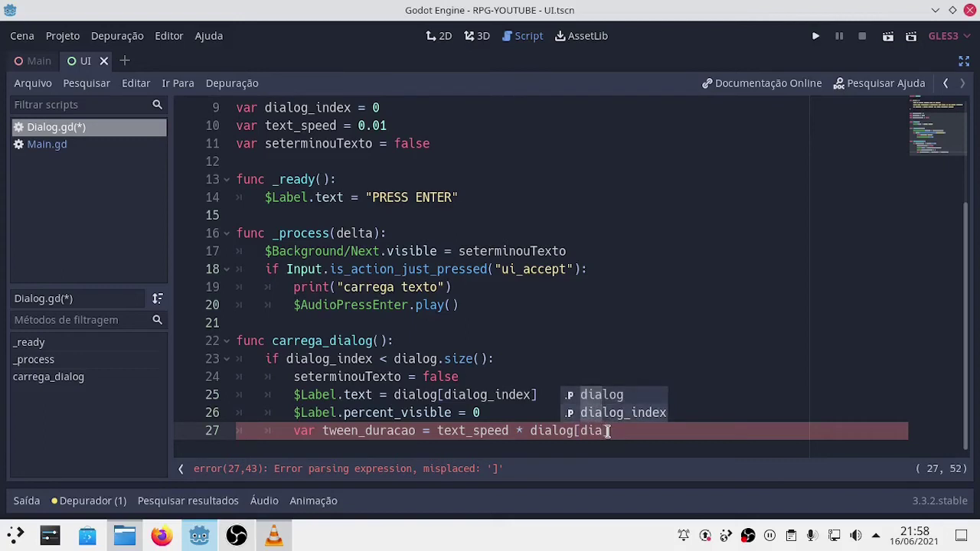
pyautogui.press('Down')
pyautogui.press('Return')
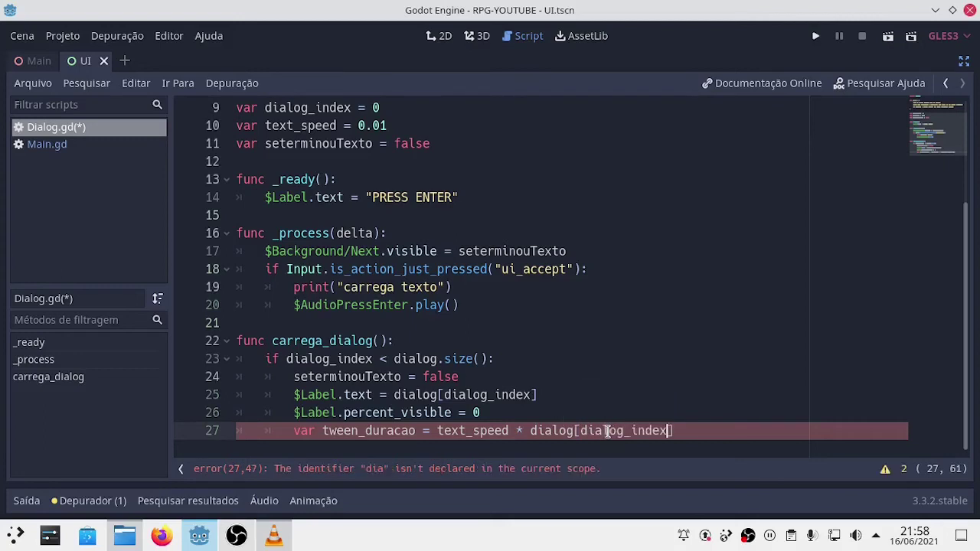
pyautogui.press('Right')
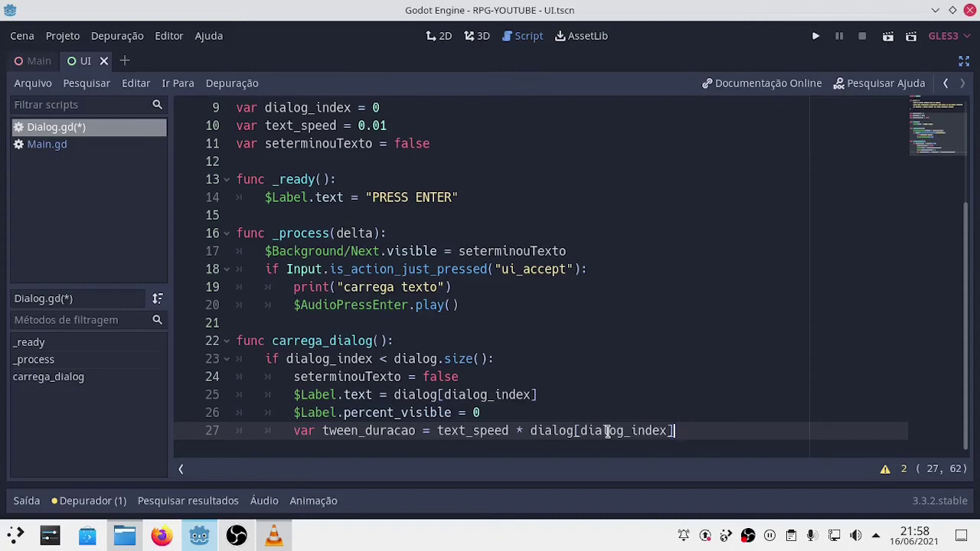
pyautogui.write('.')
pyautogui.write('le')
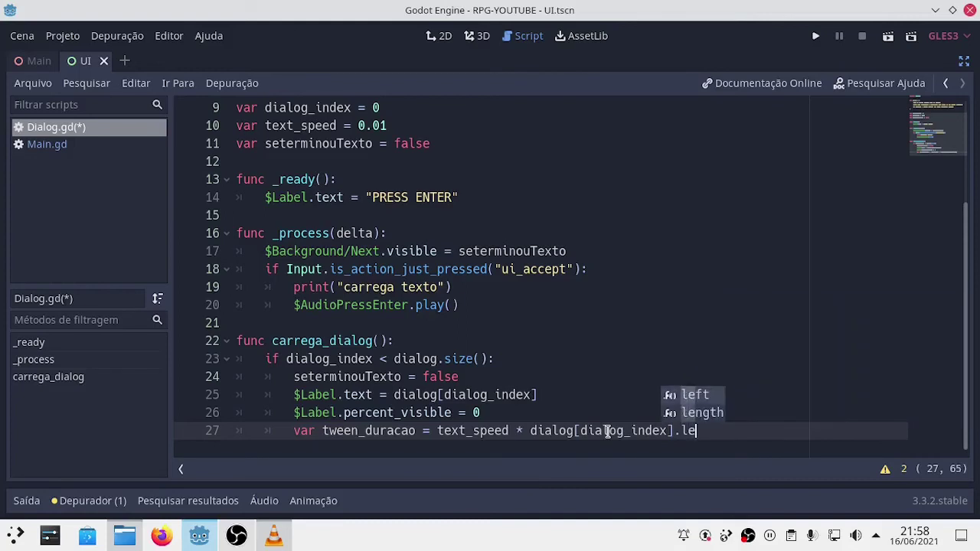
pyautogui.press('Down')
pyautogui.press('Return')
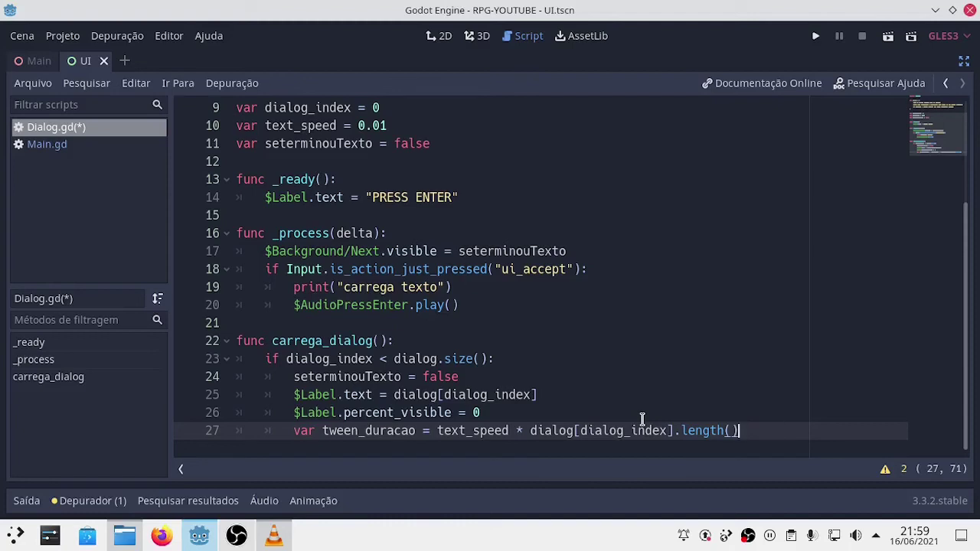
pyautogui.press('Return')
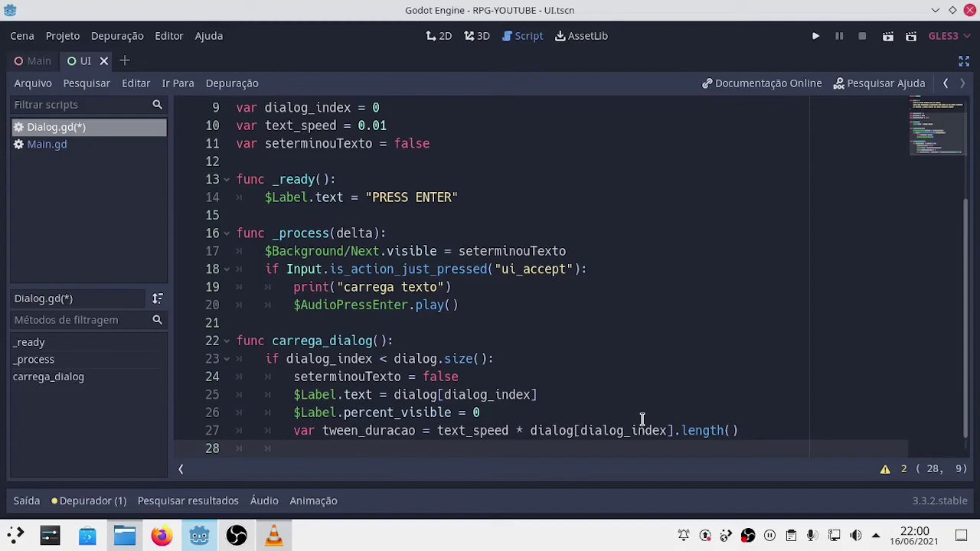
# Insert a $Tween.interpolate_property() call on line 28 via autocomplete
pyautogui.write('$')
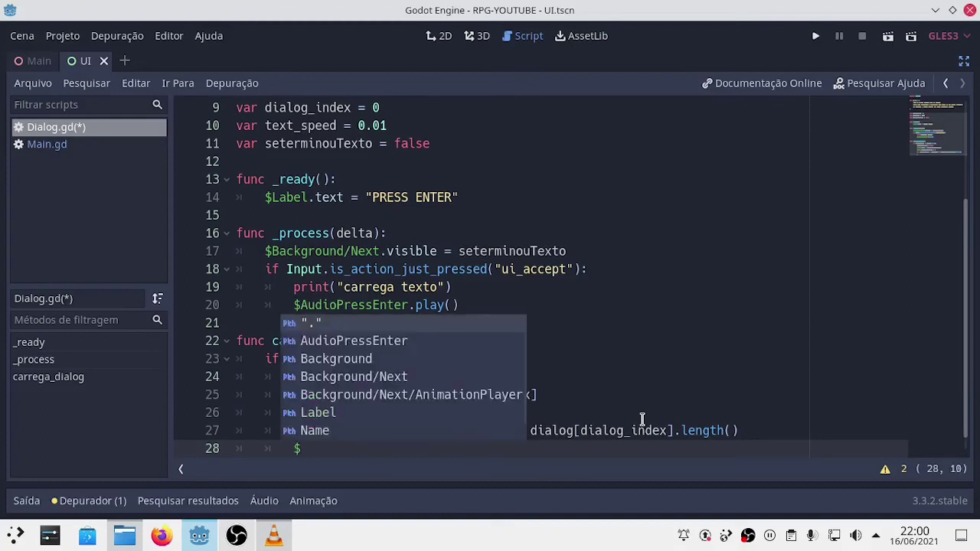
pyautogui.write('t')
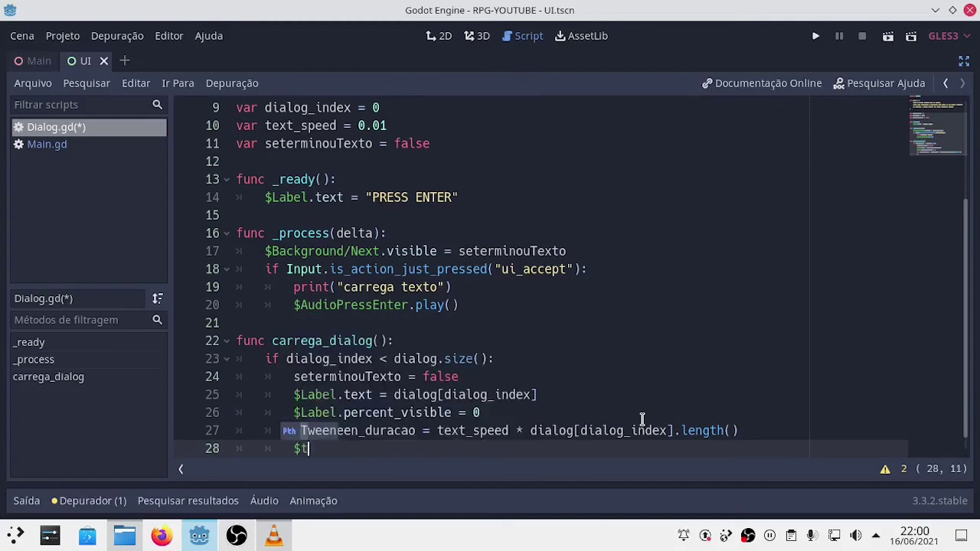
pyautogui.press('Return')
pyautogui.write('.')
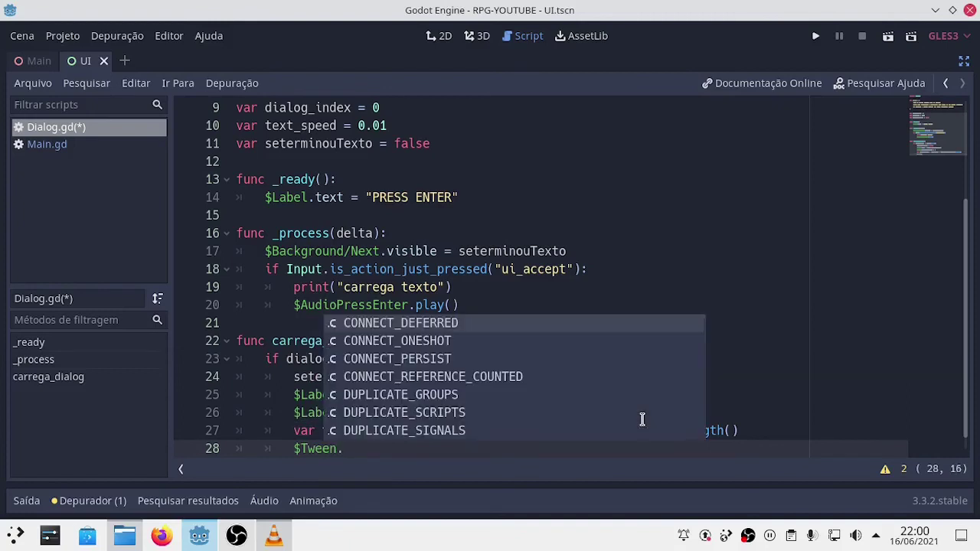
pyautogui.write('inte')
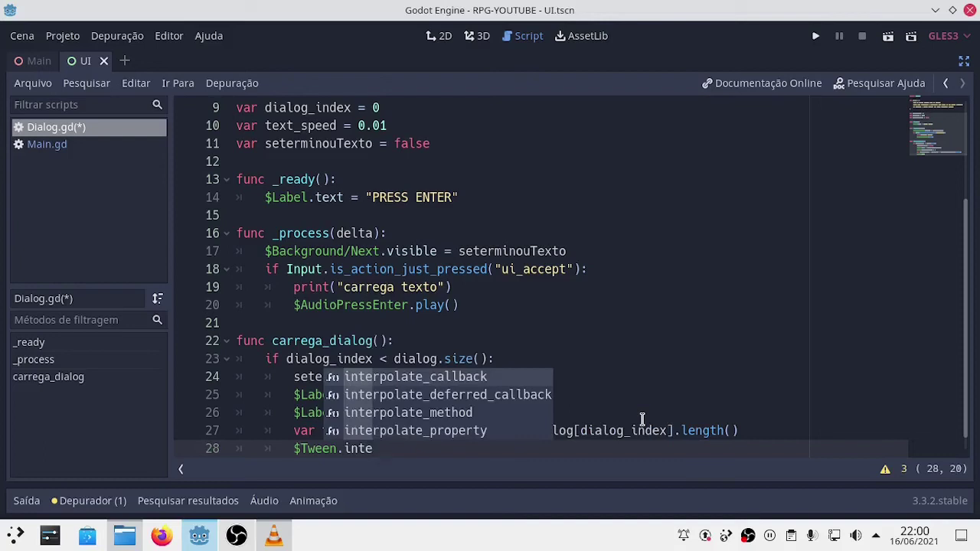
pyautogui.press('Down')
pyautogui.press('Down')
pyautogui.press('Down')
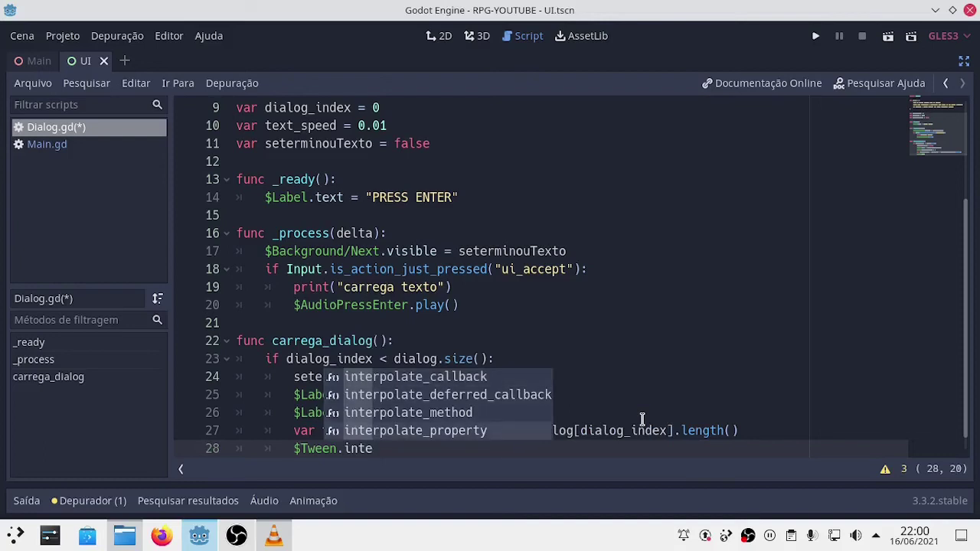
pyautogui.press('Return')
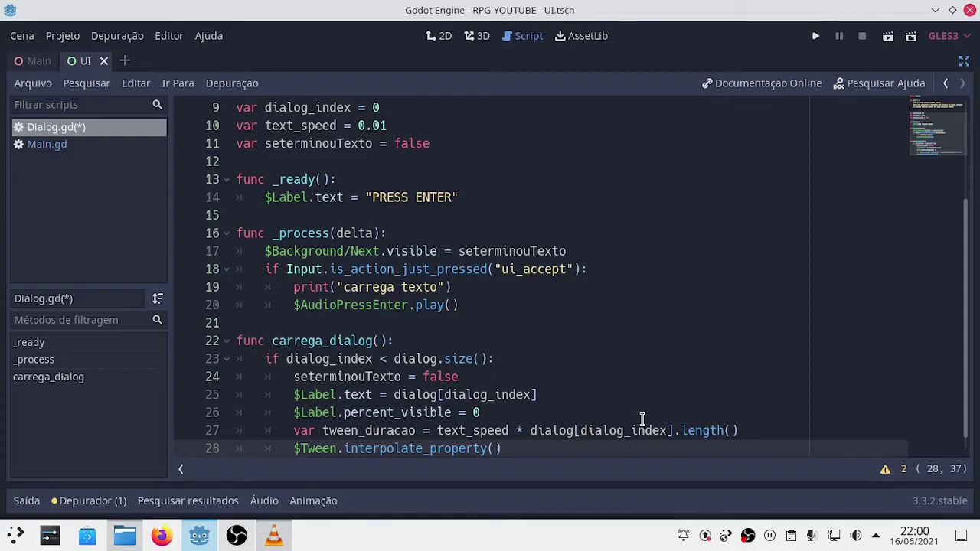
# Pass $Label and "percent_visible" as the first arguments, pasting the property name from line 26
pyautogui.write('$')
pyautogui.write('La')
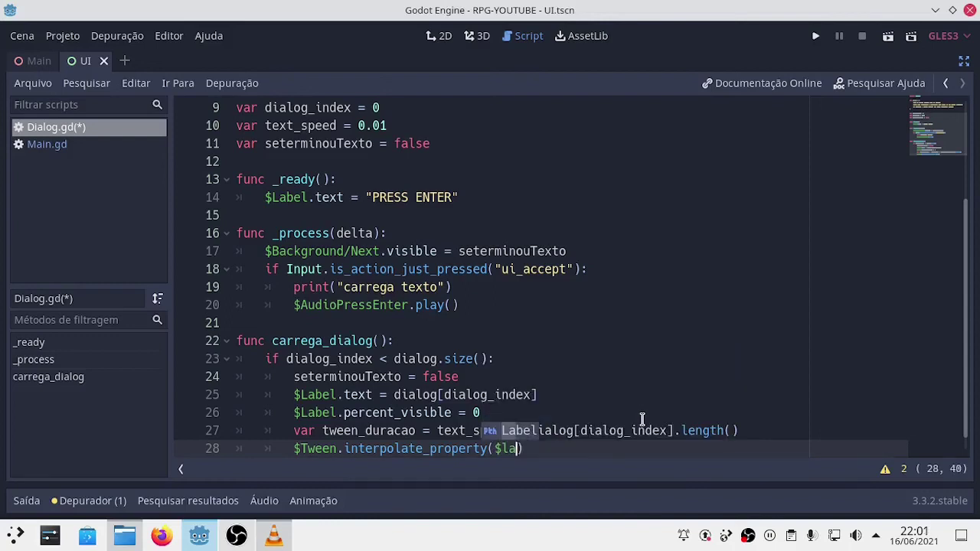
pyautogui.write('bel')
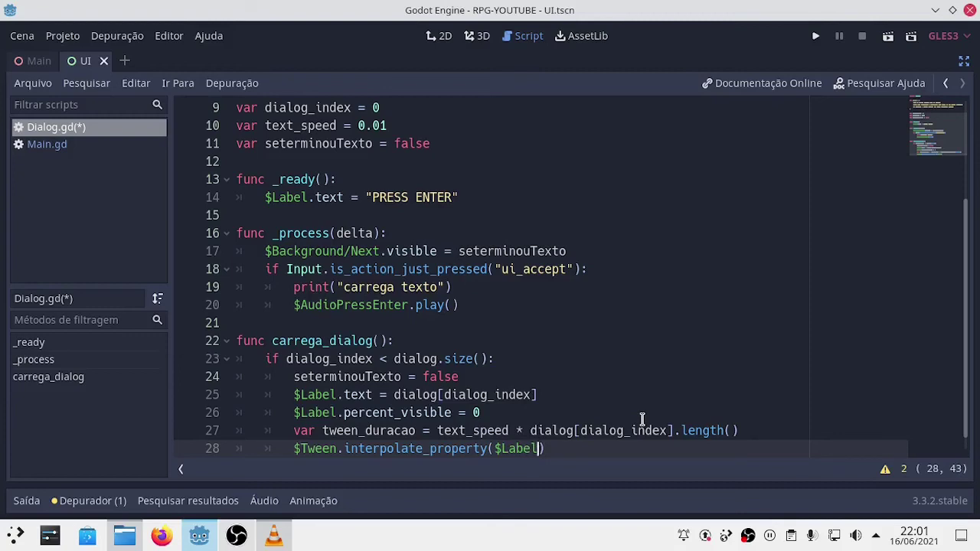
pyautogui.write(',')
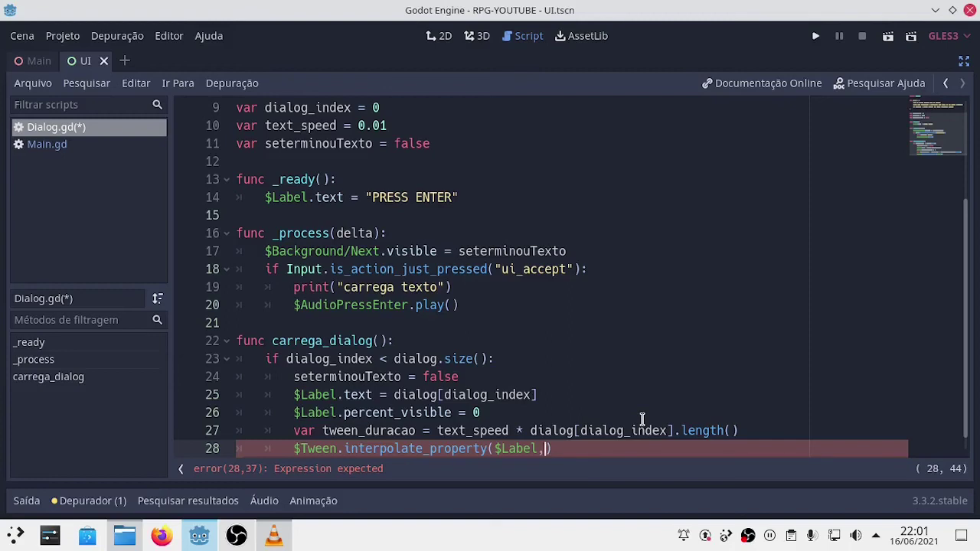
pyautogui.write('pe')
pyautogui.write('r')
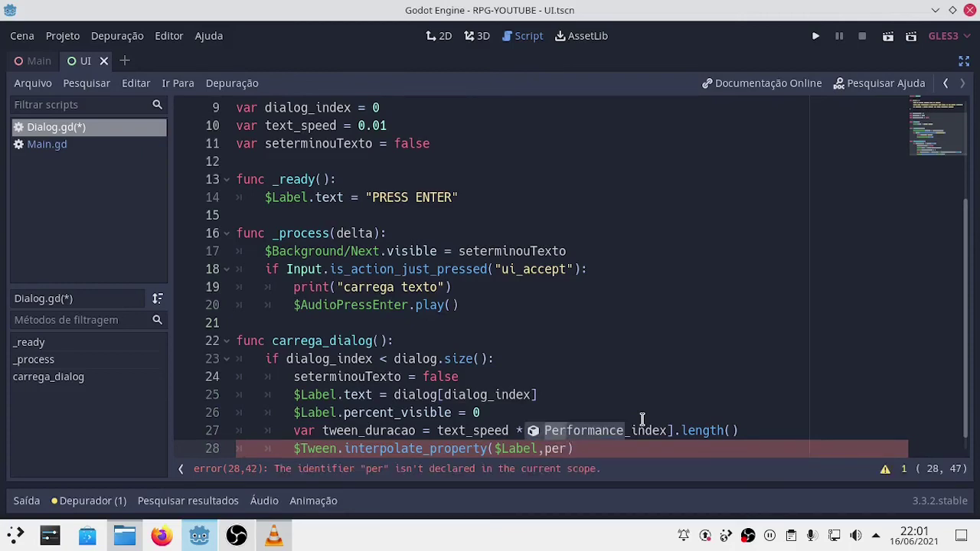
pyautogui.press('BackSpace')
pyautogui.press('BackSpace')
pyautogui.press('BackSpace')
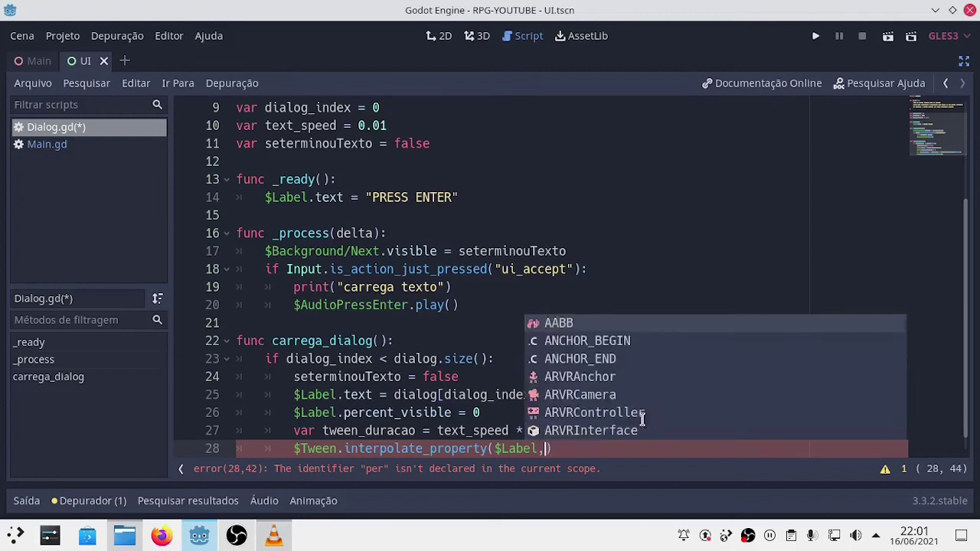
pyautogui.write('""')
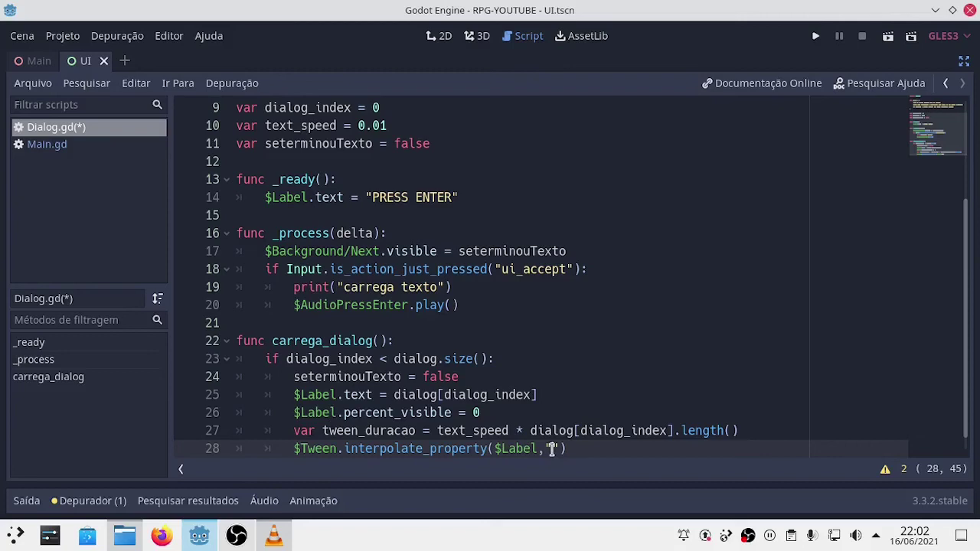
pyautogui.doubleClick(394, 412)
pyautogui.hotkey('ctrl', 'c')
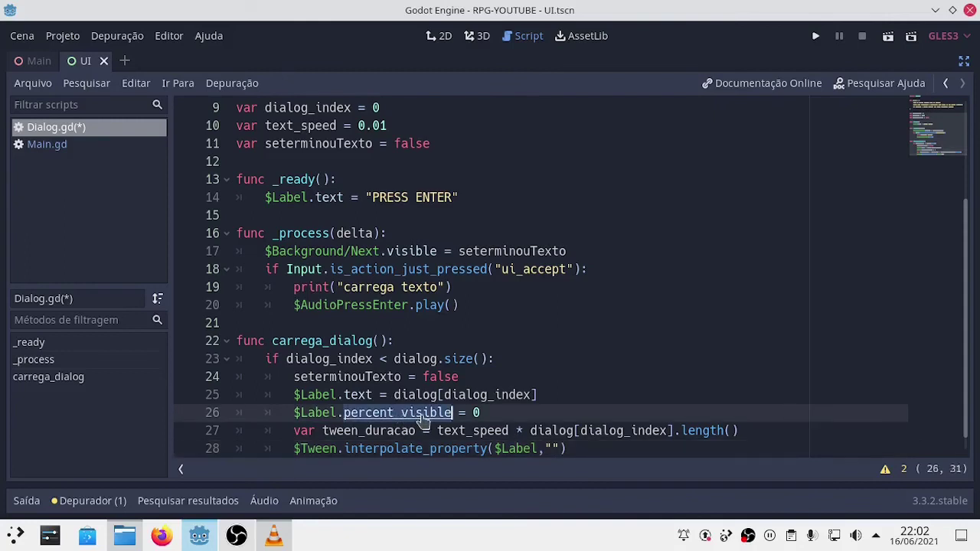
pyautogui.click(549, 448)
pyautogui.hotkey('ctrl', 'v')
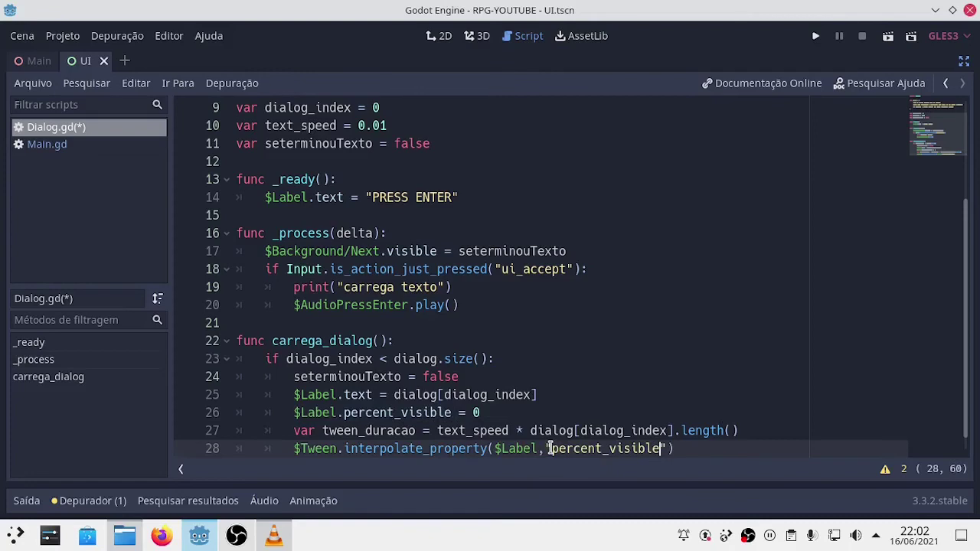
pyautogui.press('Right')
# Add 0, 1 and the pasted tween_duracao as the remaining arguments, then open line 29
pyautogui.write(',')
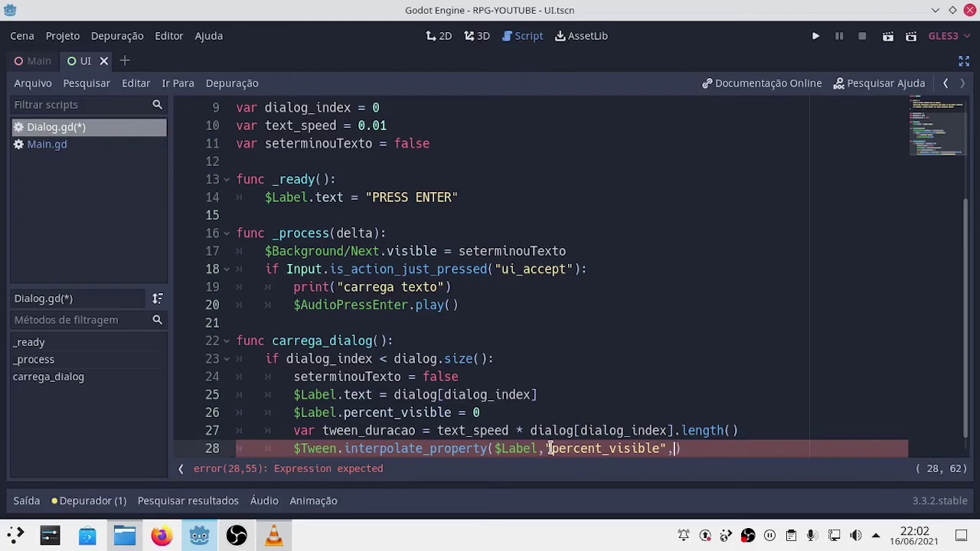
pyautogui.write('0')
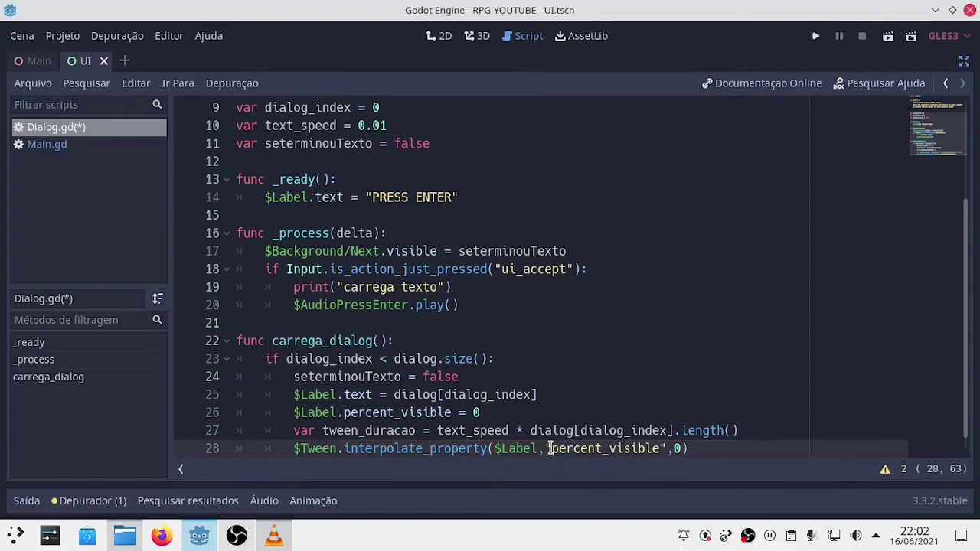
pyautogui.write(',')
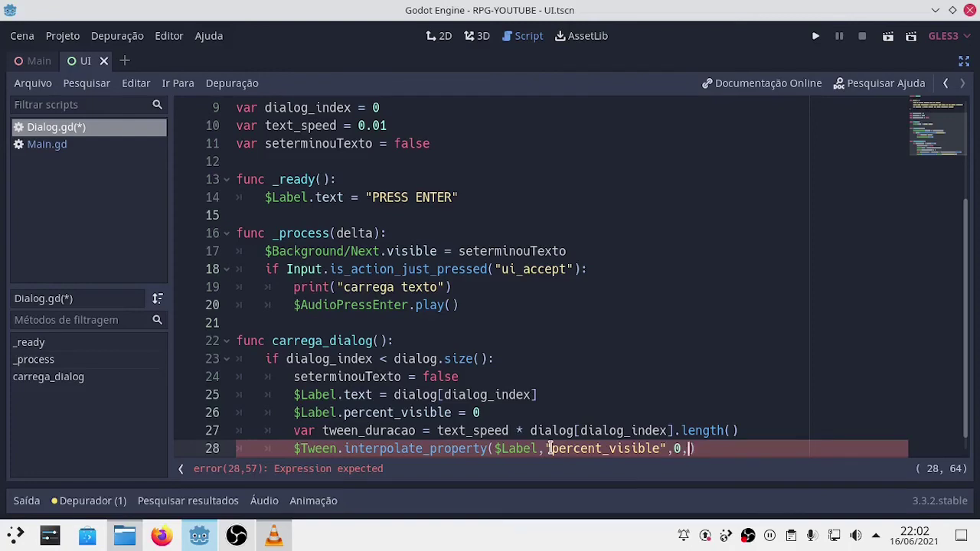
pyautogui.write('1,')
pyautogui.doubleClick(393, 433)
pyautogui.hotkey('ctrl', 'c')
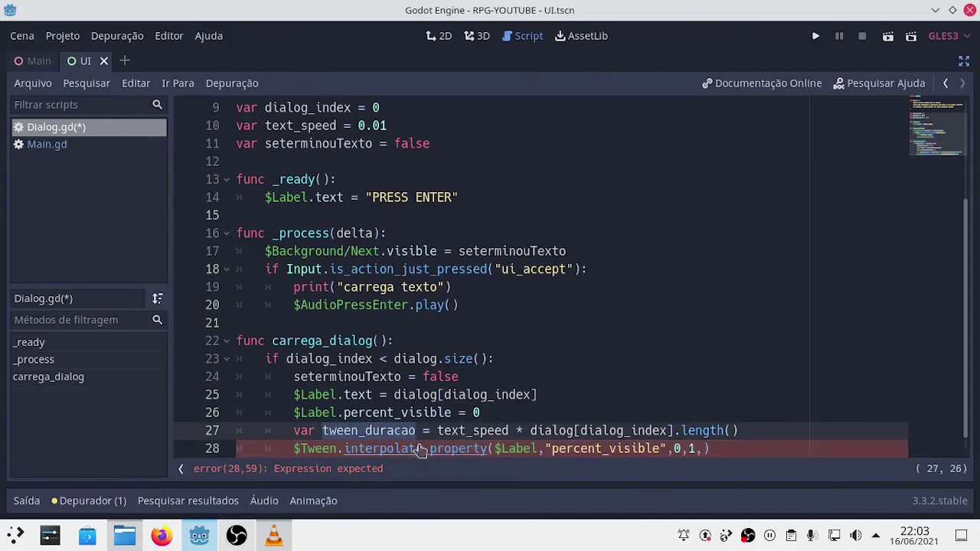
pyautogui.click(700, 450)
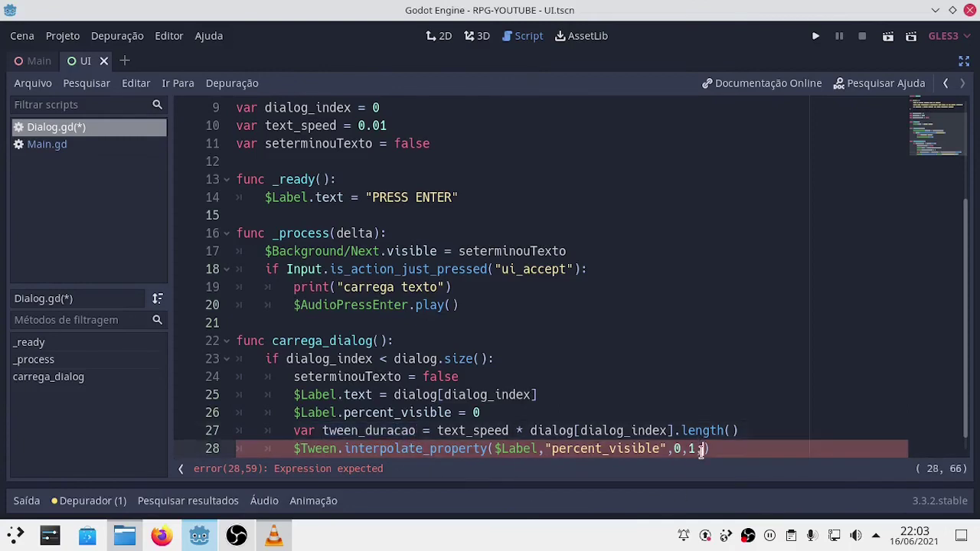
pyautogui.hotkey('ctrl', 'v')
pyautogui.press('End')
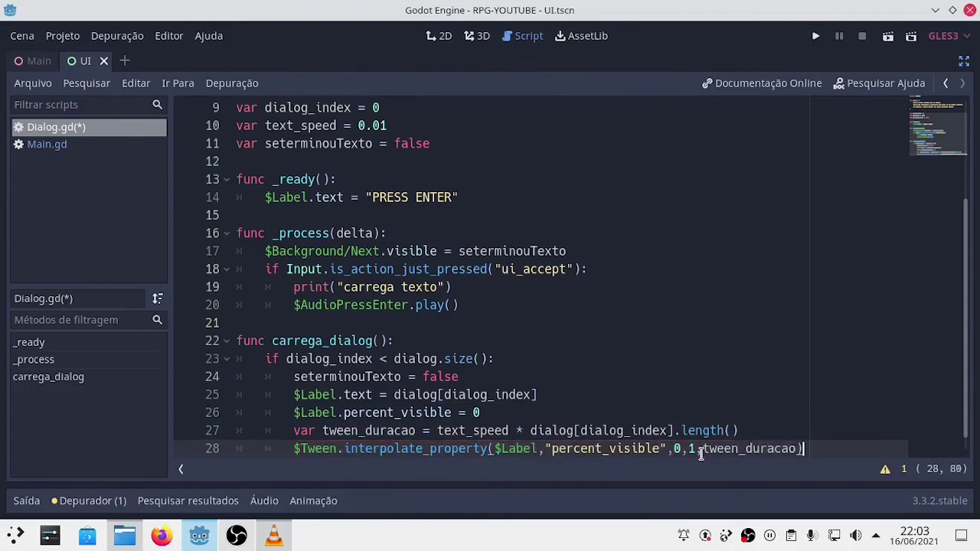
pyautogui.press('Return')
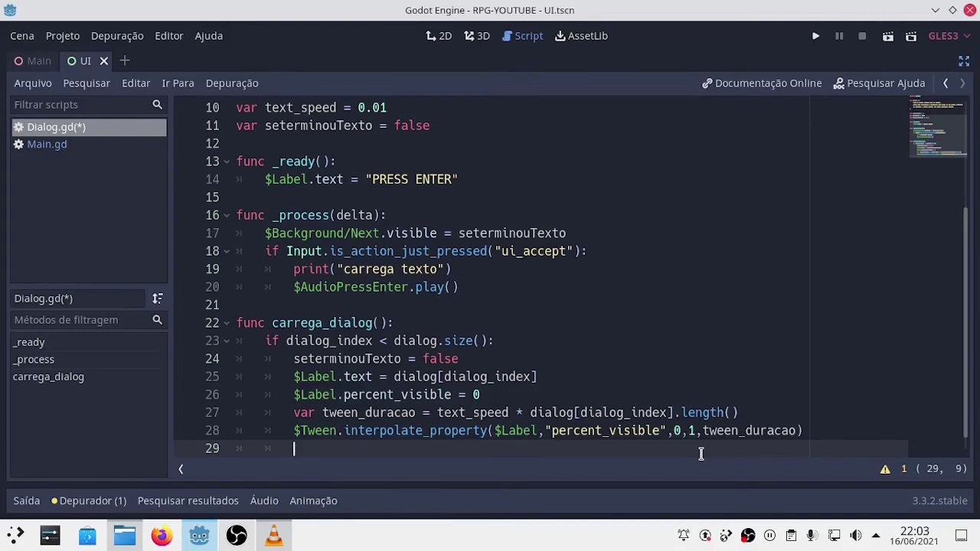
pyautogui.write('$')
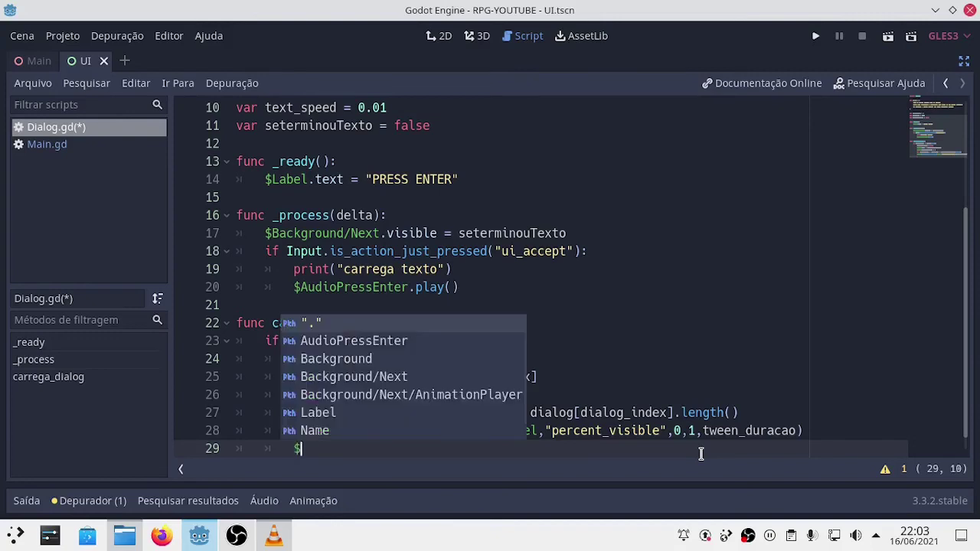
pyautogui.write('Tween.')
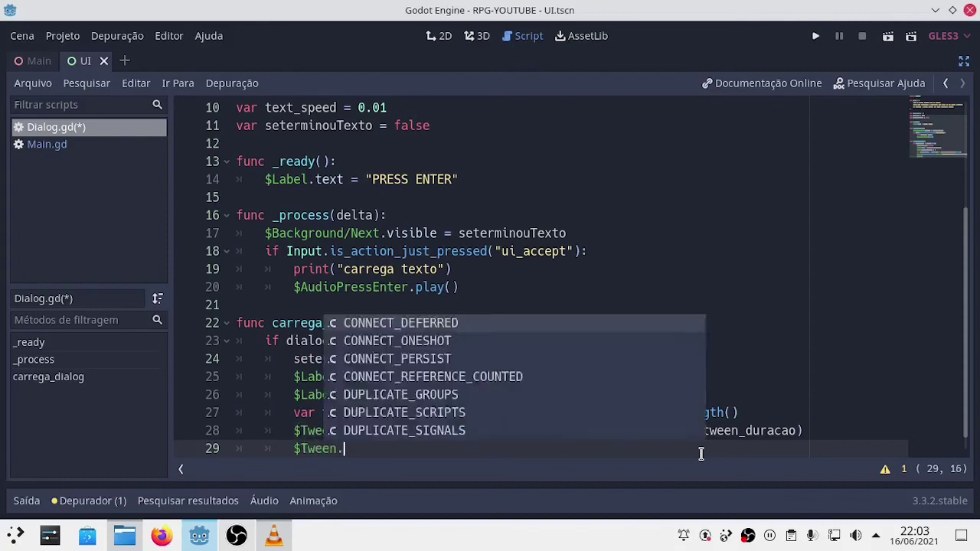
pyautogui.write('sta')
pyautogui.press('Return')
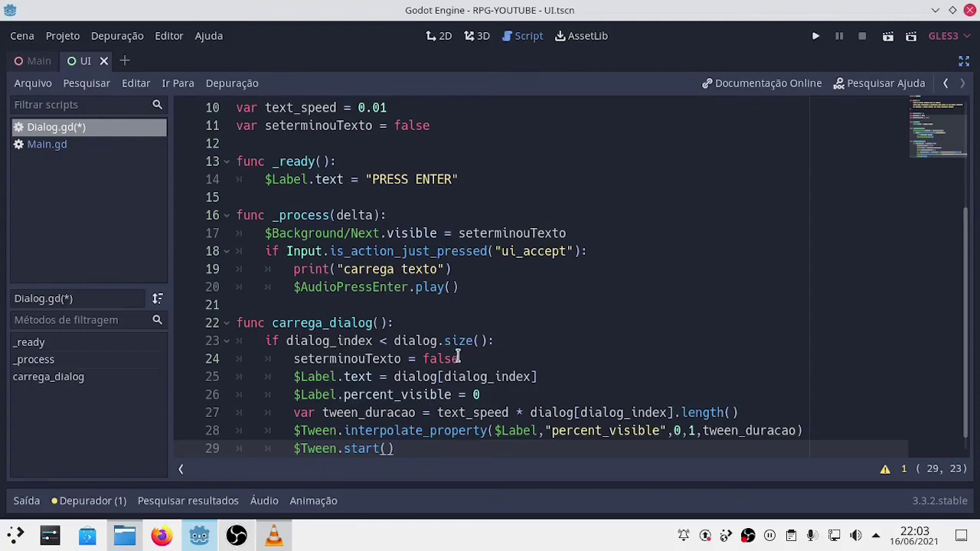
pyautogui.scroll(3, 510, 356)
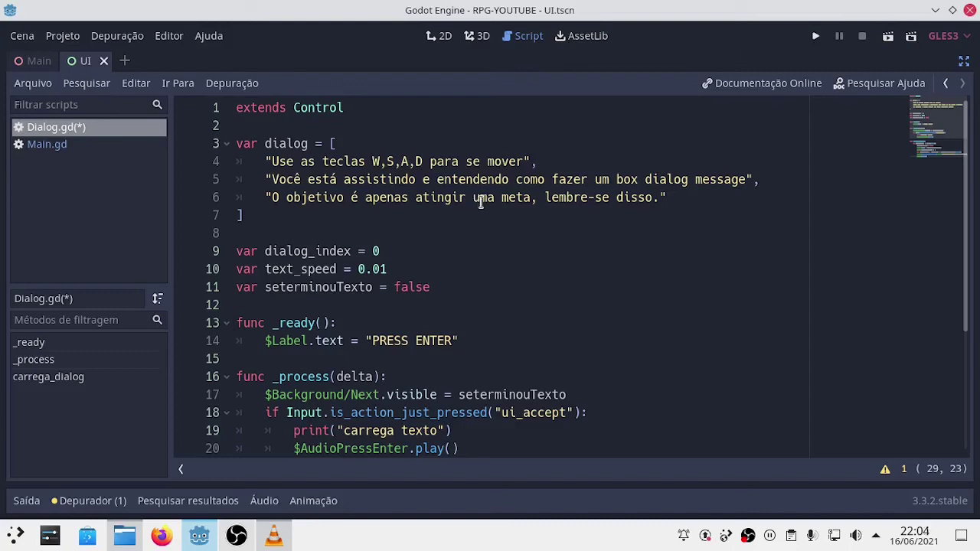
# Review the script, briefly selecting the first dialog line's text
pyautogui.scroll(-2, 476, 205)
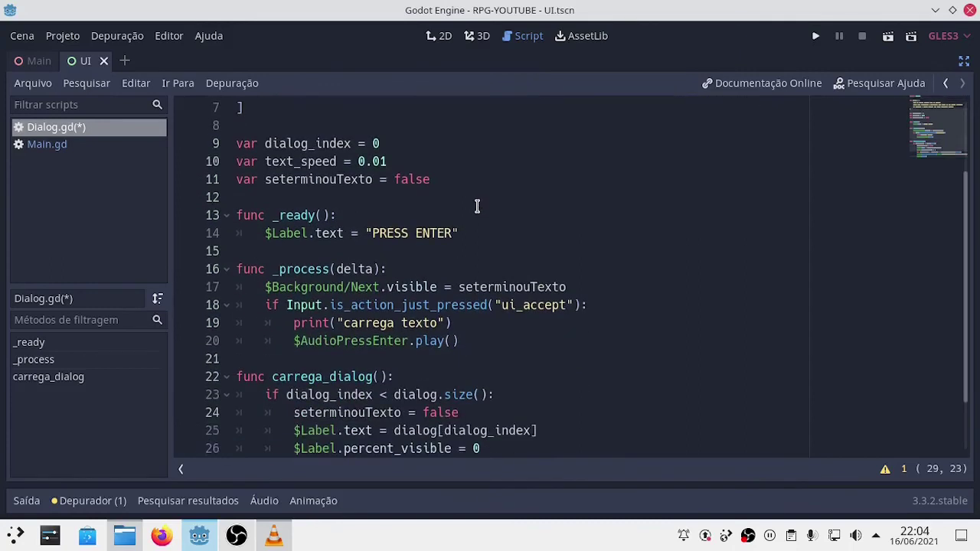
pyautogui.scroll(-1, 477, 205)
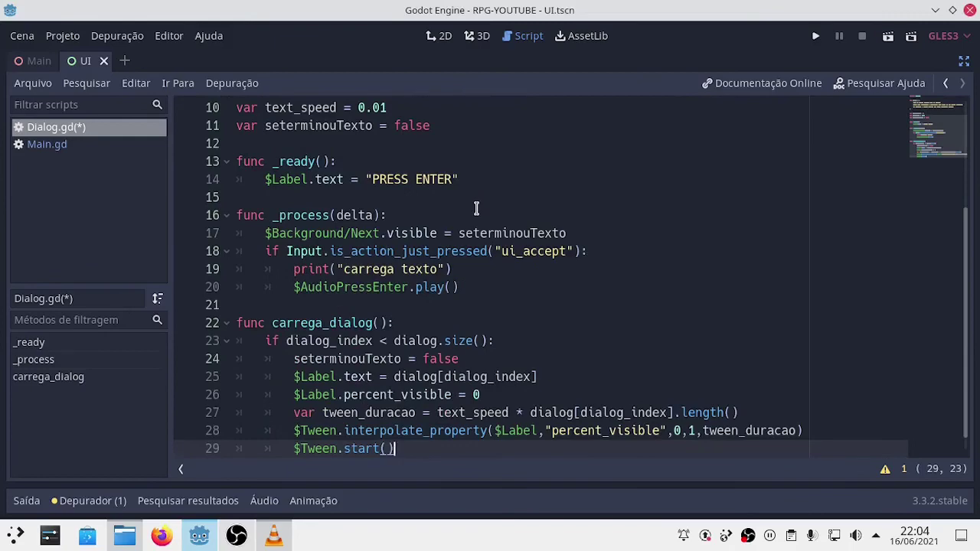
pyautogui.scroll(3, 477, 206)
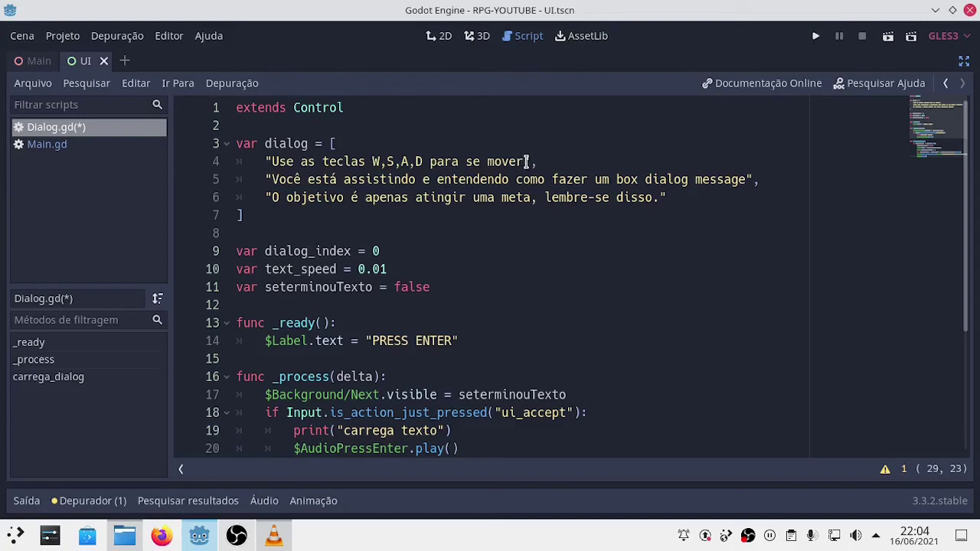
pyautogui.moveTo(526, 162); pyautogui.dragTo(270, 164)
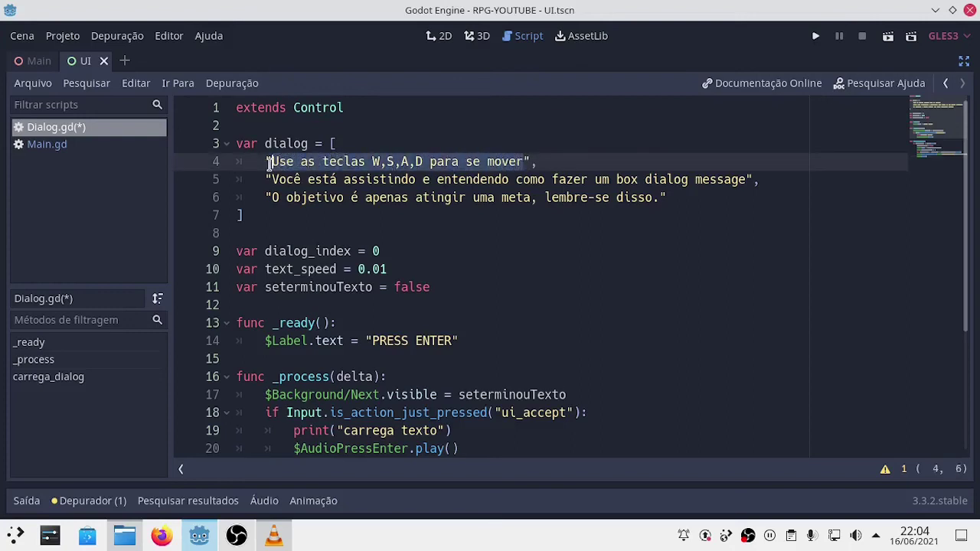
pyautogui.click(530, 162)
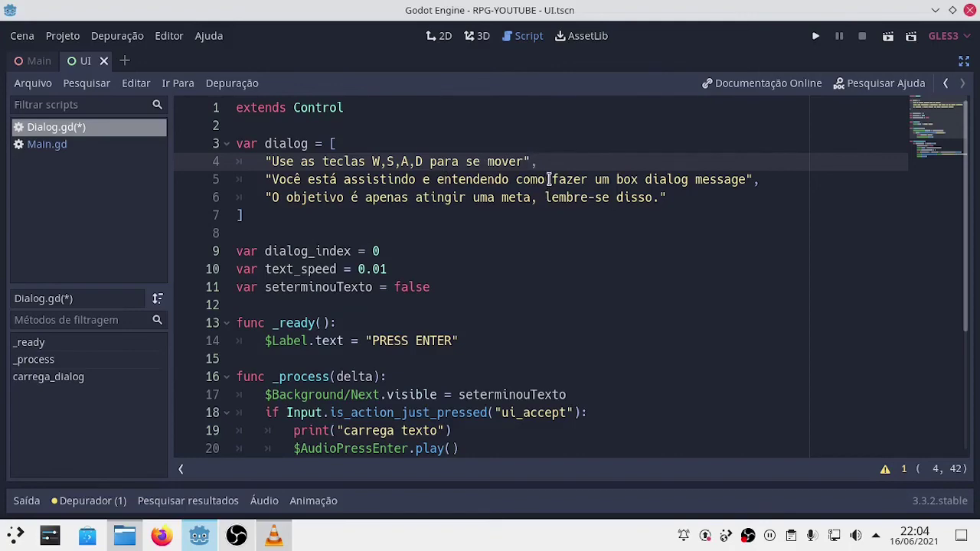
# Open a new empty line directly after $Tween.start()
pyautogui.scroll(-3, 545, 184)
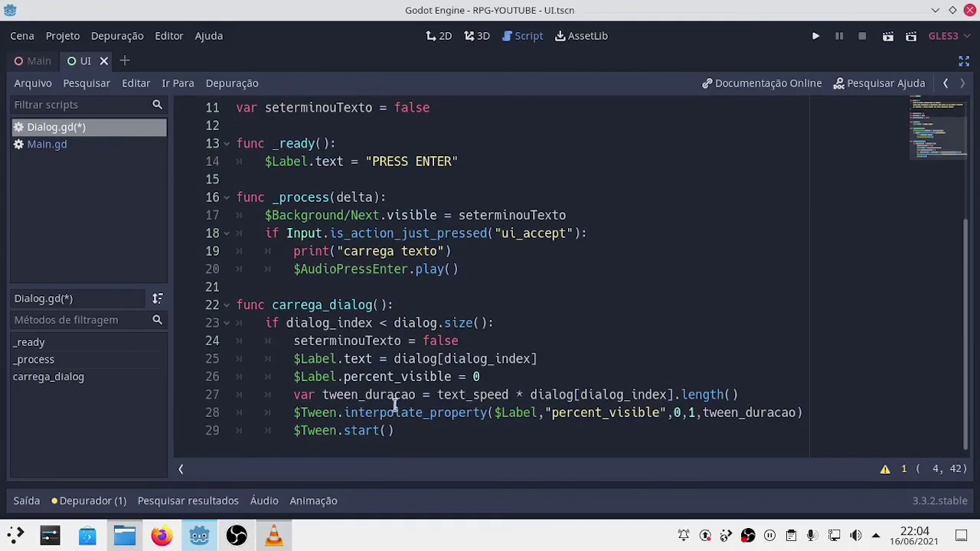
pyautogui.click(357, 430)
pyautogui.click(426, 430)
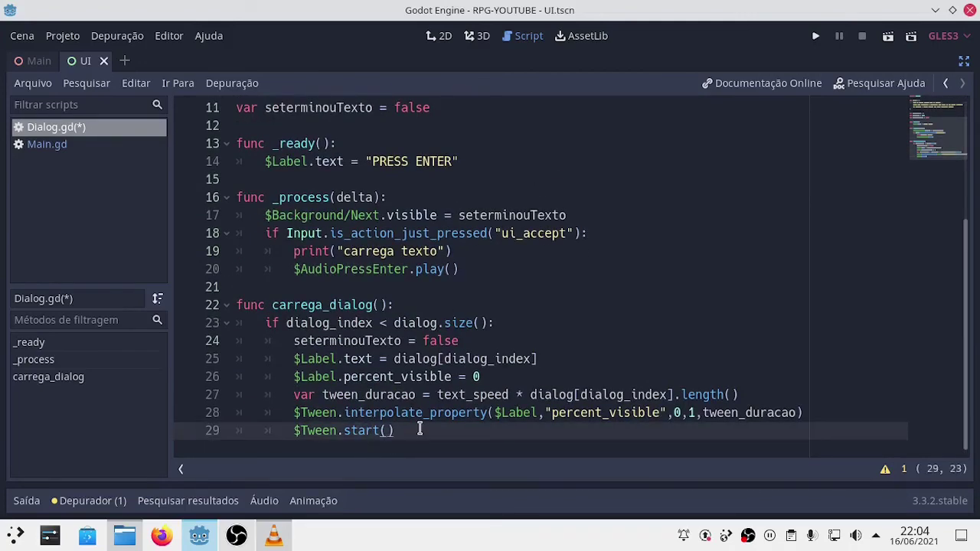
pyautogui.press('Return')
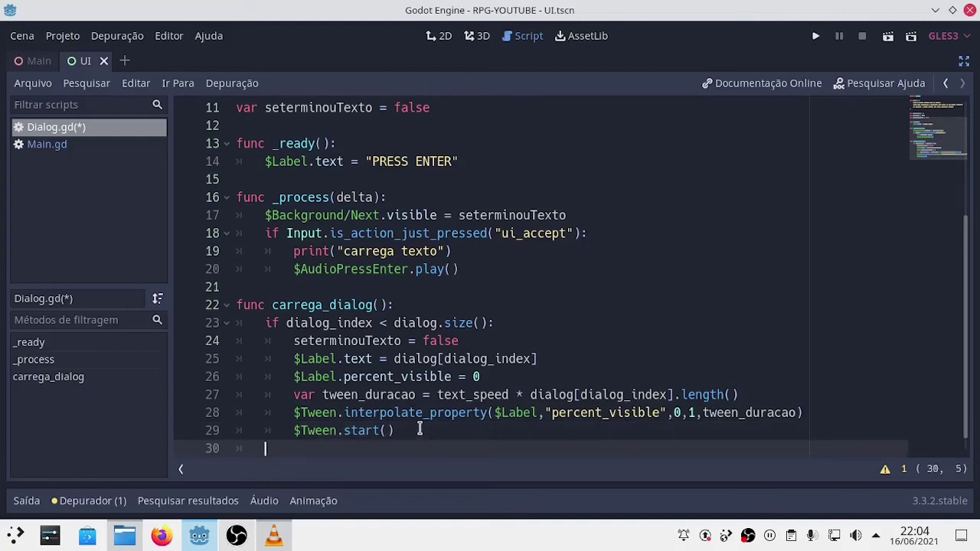
# Write else: with queue_free() in its body, then dedent the following line
pyautogui.write('e')
pyautogui.write('lse')
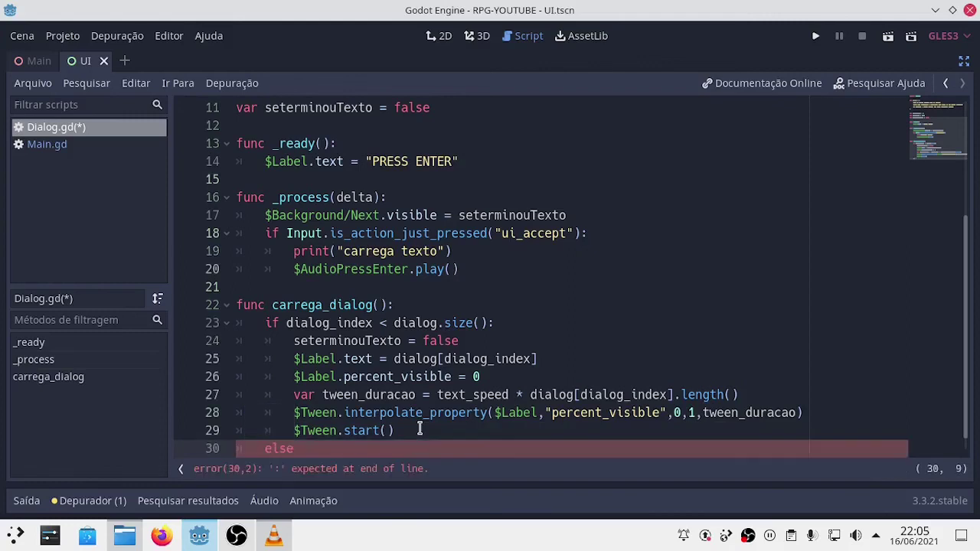
pyautogui.write(':')
pyautogui.press('Return')
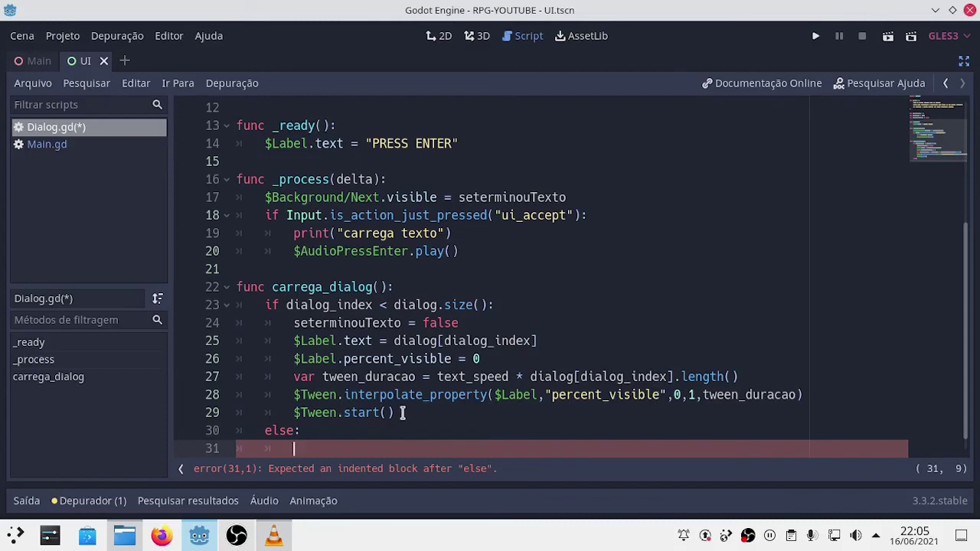
pyautogui.write('que')
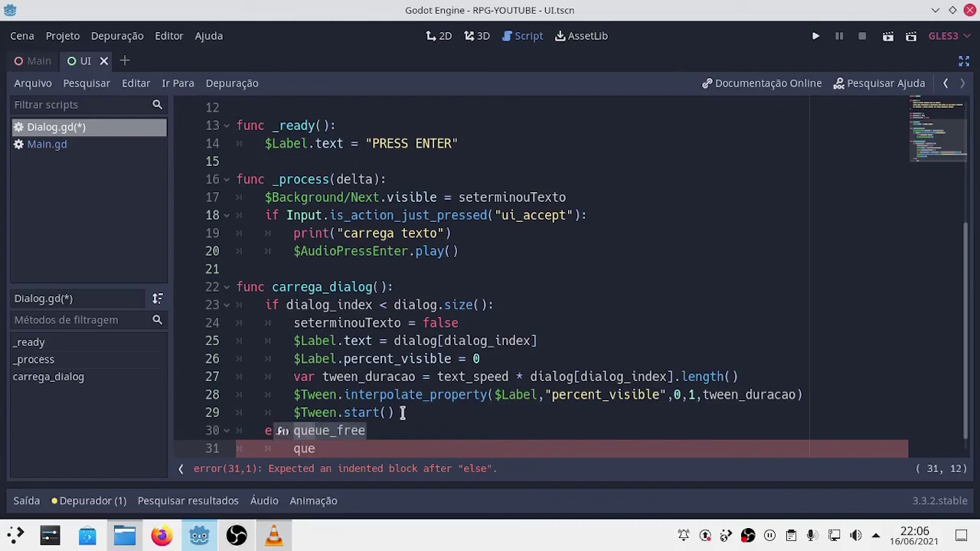
pyautogui.press('Return')
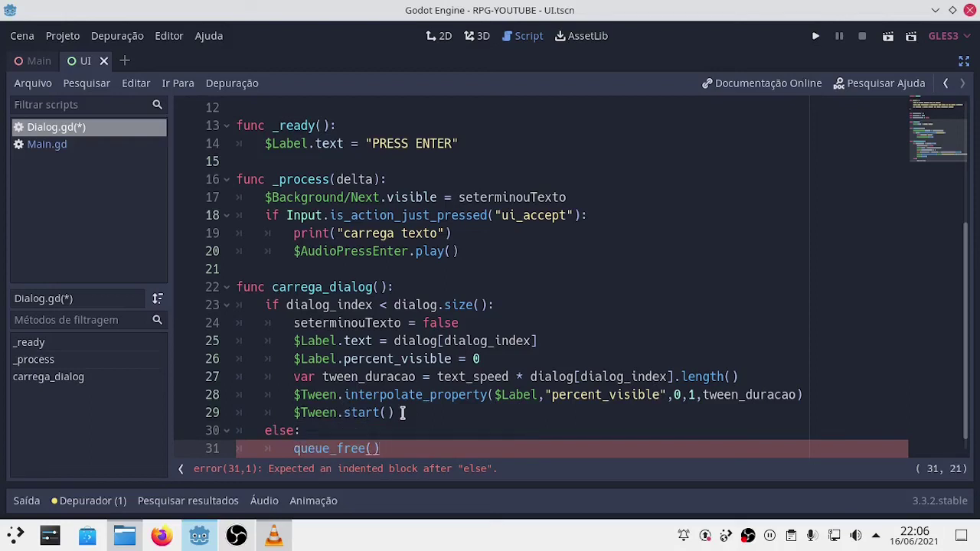
pyautogui.press('Return')
pyautogui.press('BackSpace')
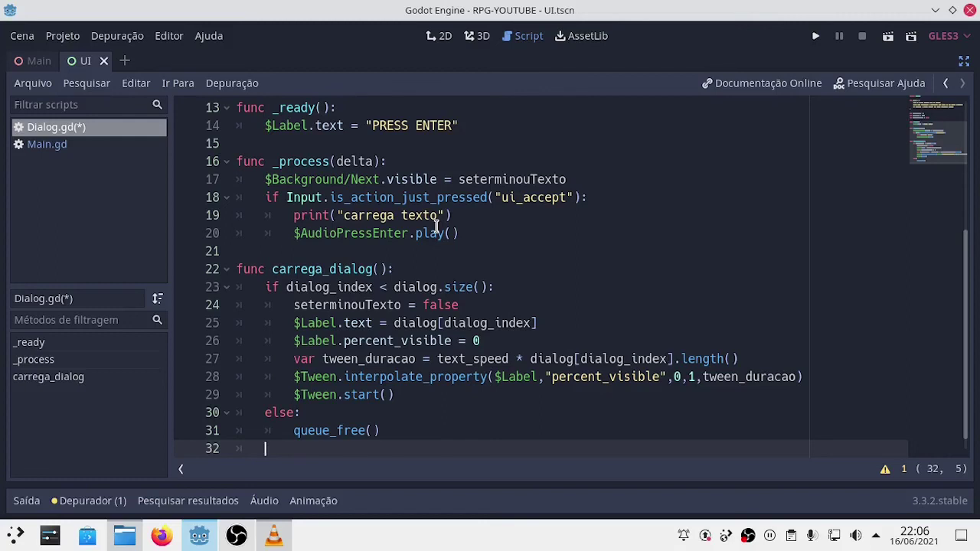
# Type the dialog_index increment on a new function-level line 33
pyautogui.press('Return')
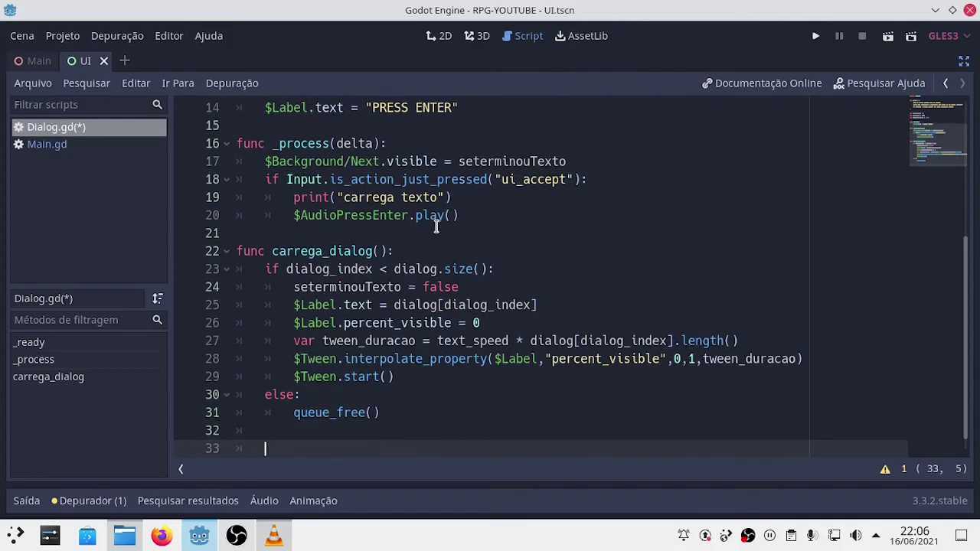
pyautogui.write('di')
pyautogui.write('a')
pyautogui.press('Return')
pyautogui.write('dialog_')
pyautogui.press('Return')
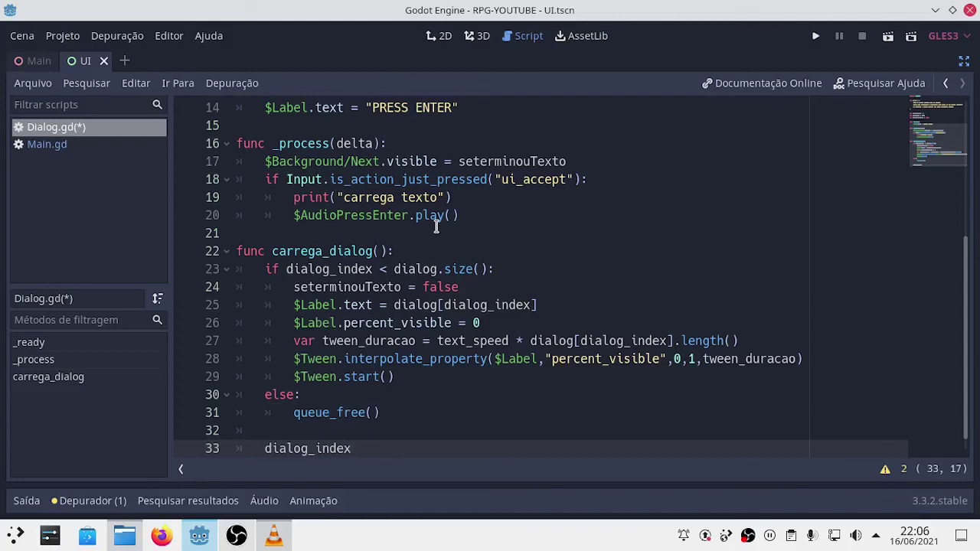
pyautogui.write('+')
pyautogui.write('= 1')
pyautogui.press('BackSpace')
pyautogui.press('BackSpace')
pyautogui.press('BackSpace')
pyautogui.press('BackSpace')
pyautogui.write('= ')
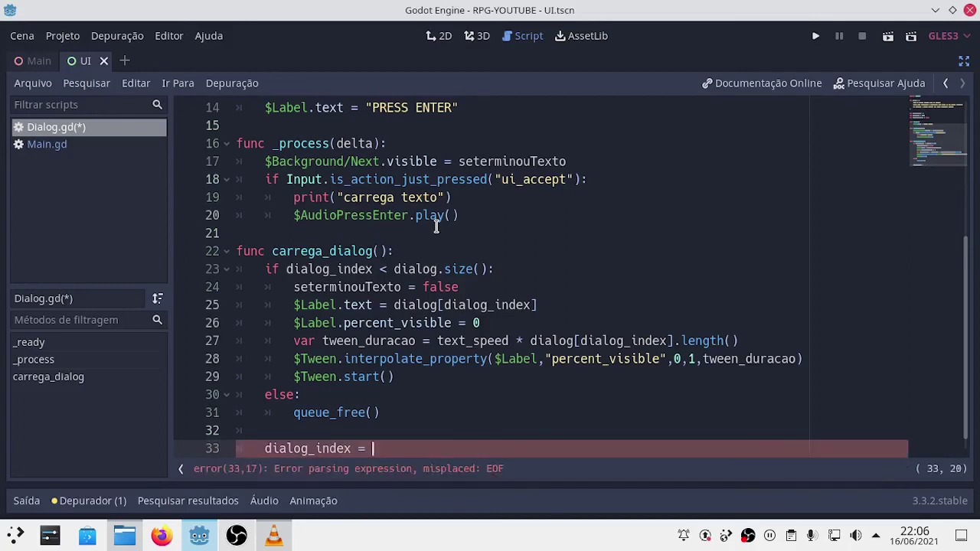
pyautogui.write('dia')
pyautogui.press('Down')
pyautogui.press('Return')
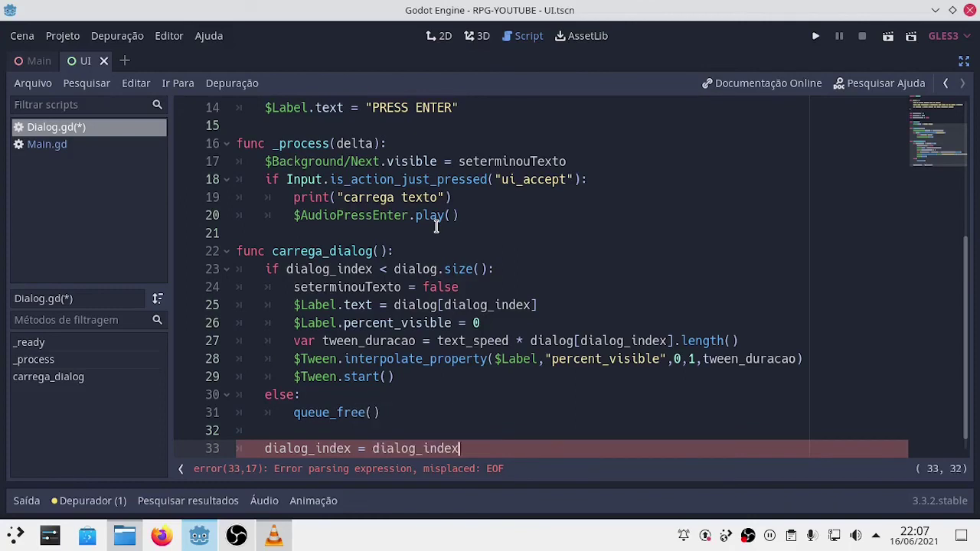
pyautogui.write(' + 1')
# Correct the line to dialog_index += 1 and save Dialog.gd
pyautogui.press('Left')
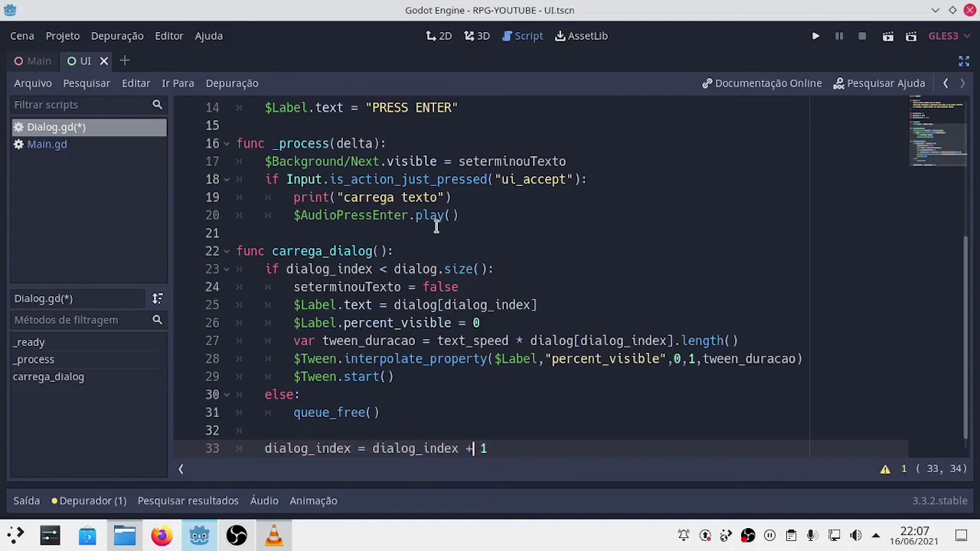
pyautogui.press('Left')
pyautogui.press('Left')
pyautogui.press('Left')
pyautogui.press('Left')
pyautogui.press('Left')
pyautogui.press('Left')
pyautogui.write('+')
pyautogui.press('Right')
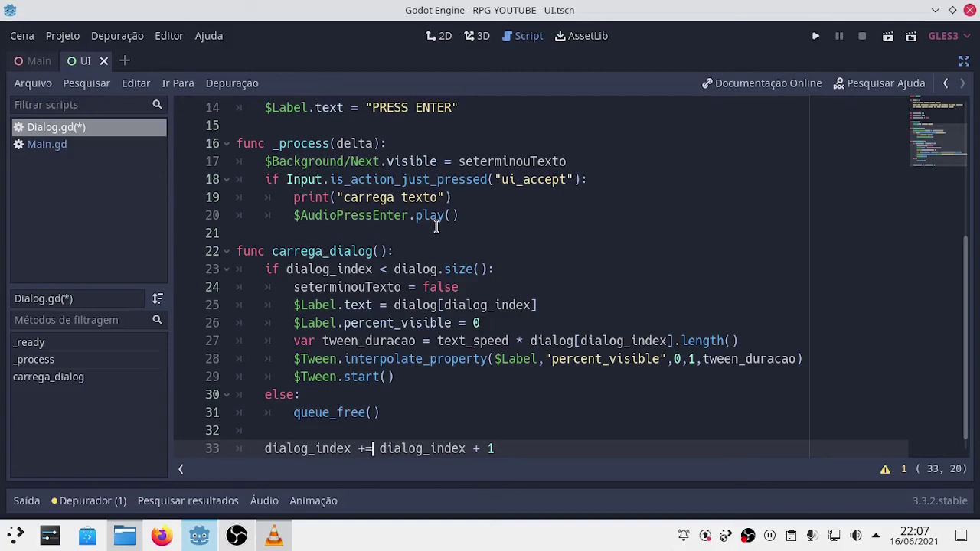
pyautogui.press('Delete')
pyautogui.press('Delete')
pyautogui.press('Delete')
pyautogui.press('Delete')
pyautogui.press('Delete')
pyautogui.press('Delete')
pyautogui.press('Delete')
pyautogui.press('Delete')
pyautogui.press('Delete')
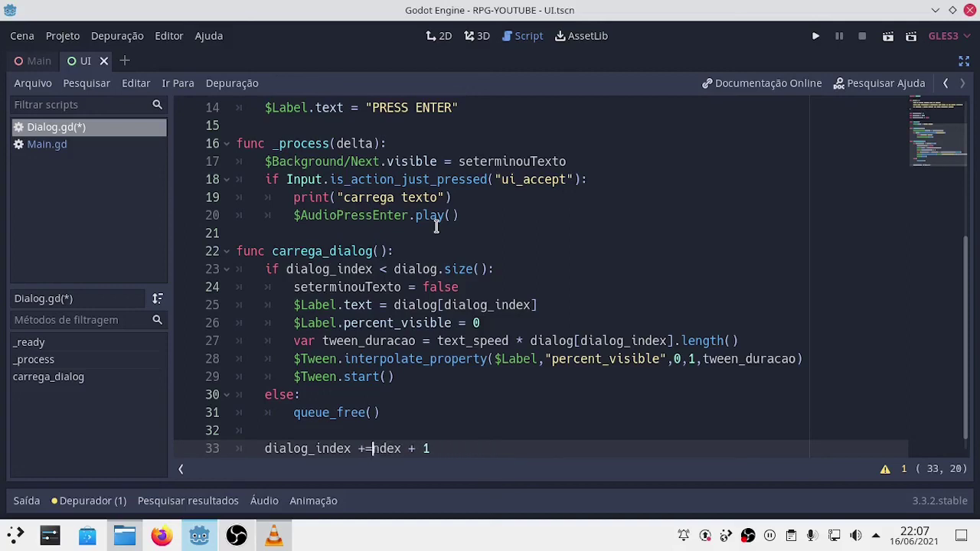
pyautogui.press('Delete')
pyautogui.press('Delete')
pyautogui.press('Delete')
pyautogui.press('Delete')
pyautogui.hotkey('ctrl', 's')
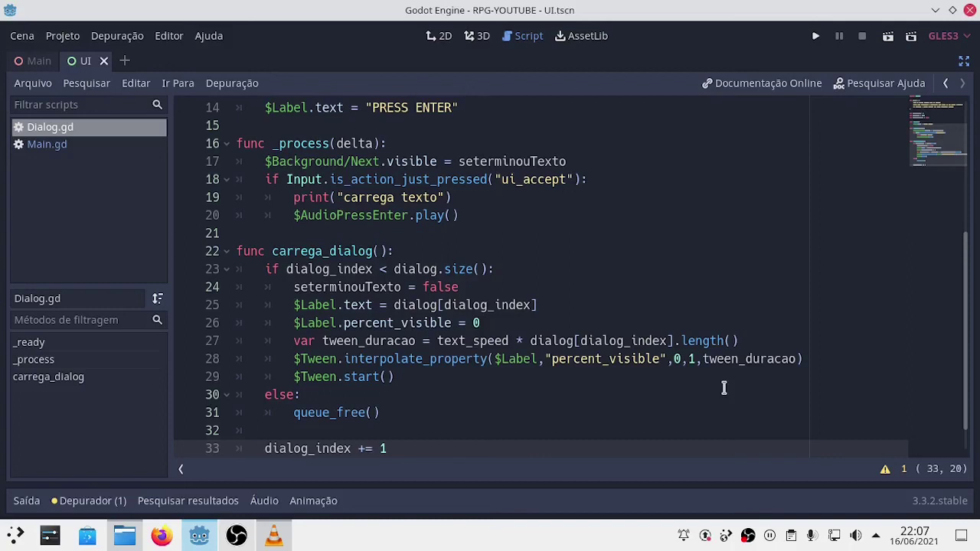
# Scroll through the finished carrega_dialog code and exit distraction-free mode
pyautogui.moveTo(966, 278); pyautogui.dragTo(974, 202)
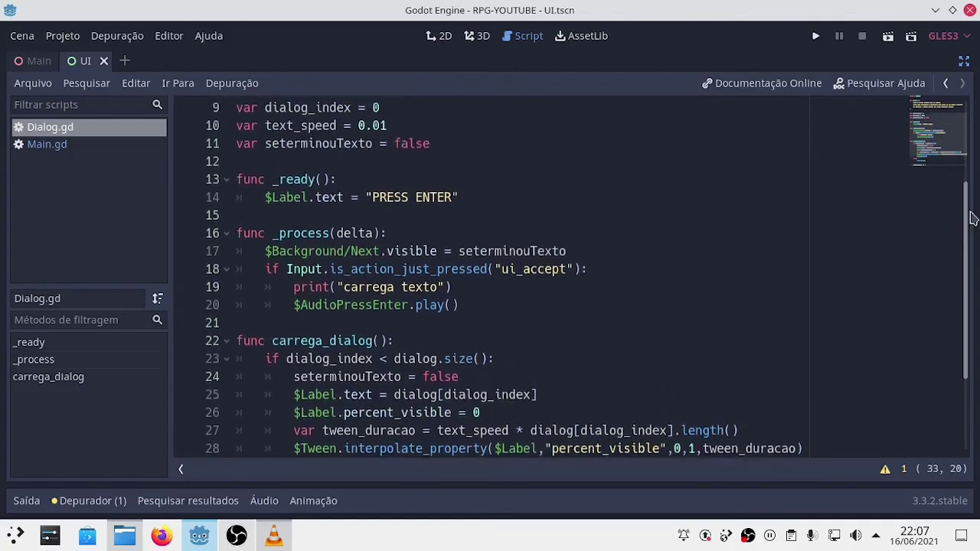
pyautogui.scroll(-1, 974, 202)
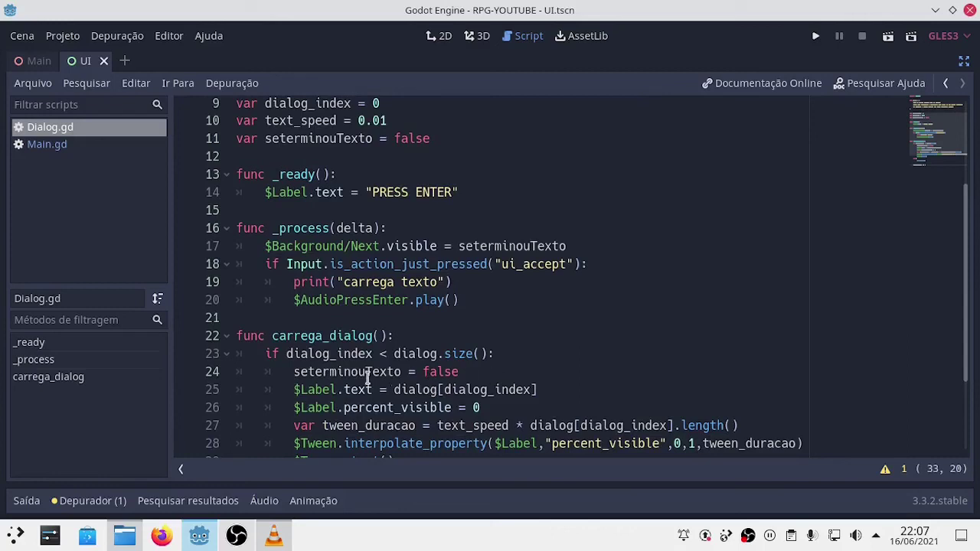
pyautogui.scroll(-2, 394, 372)
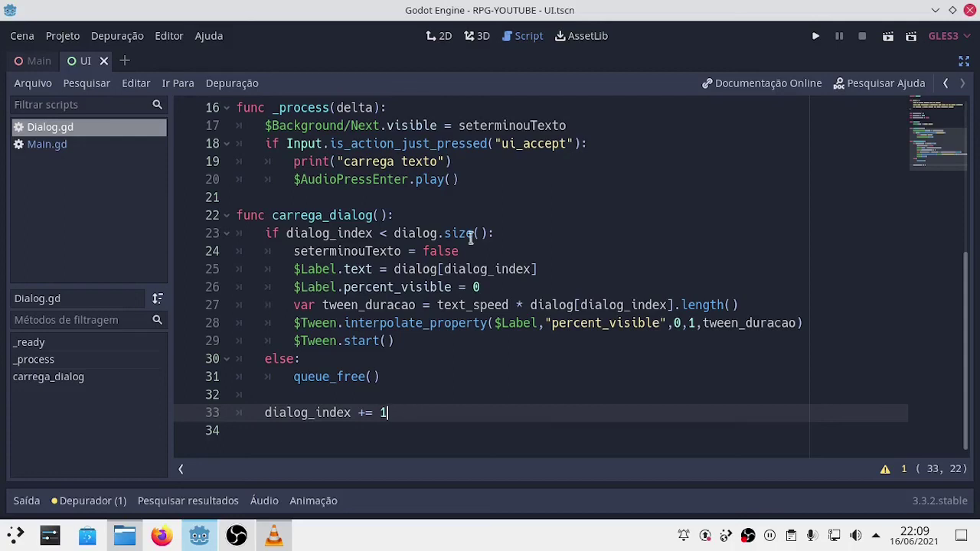
pyautogui.click(964, 61)
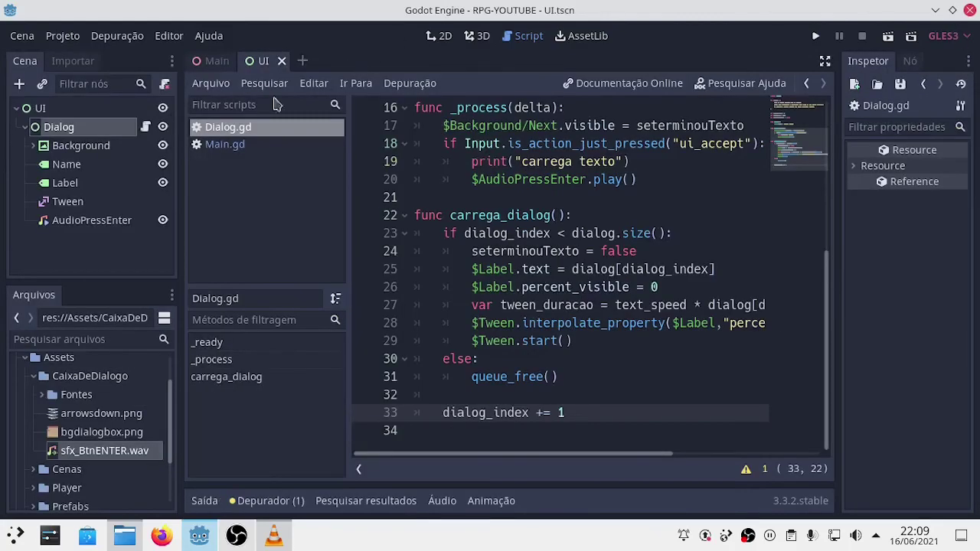
# Start connecting the Tween node's tween_completed signal to the Dialog script
pyautogui.click(70, 204)
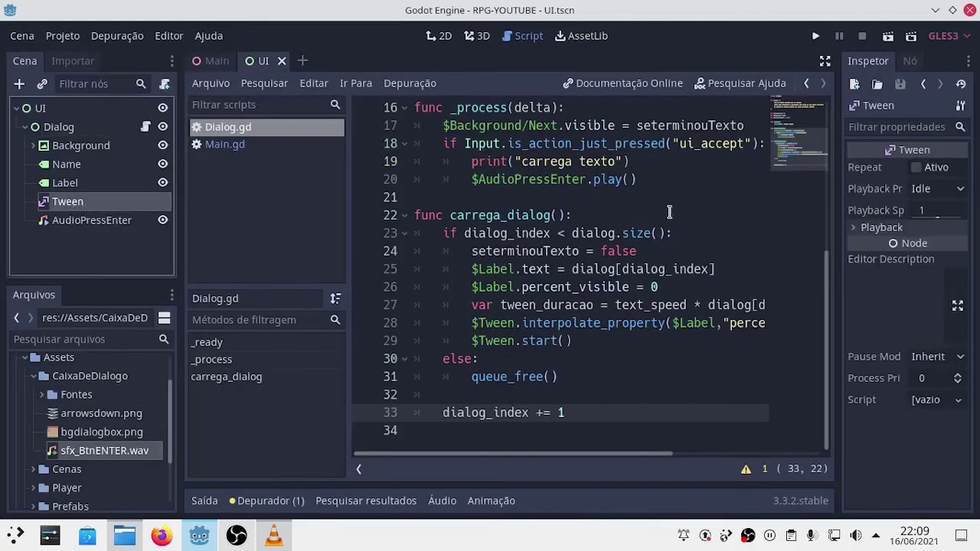
pyautogui.click(915, 61)
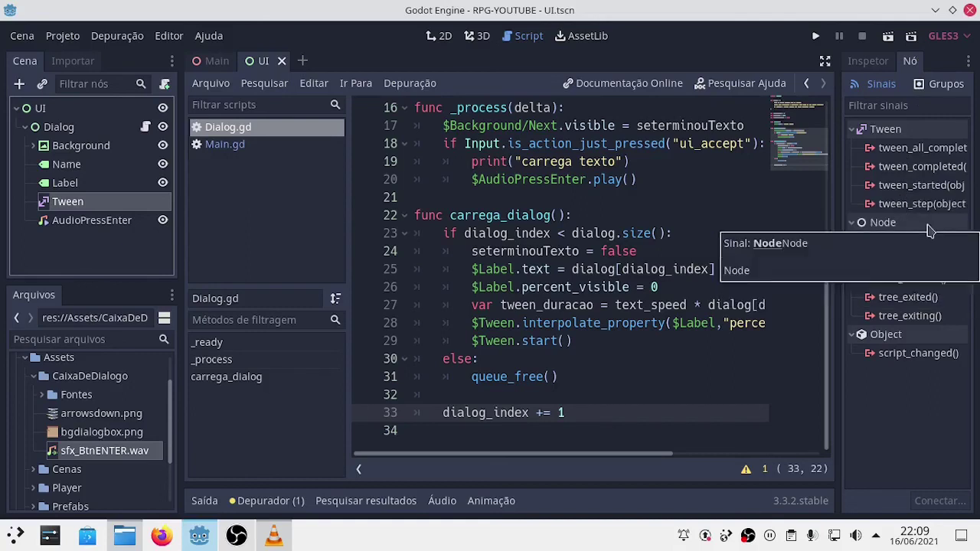
pyautogui.moveTo(931, 215)
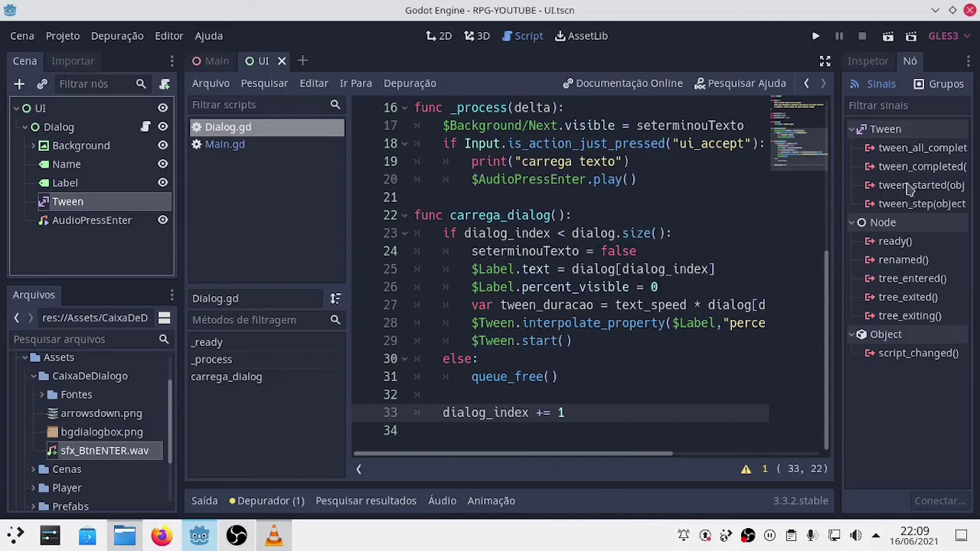
pyautogui.moveTo(917, 174)
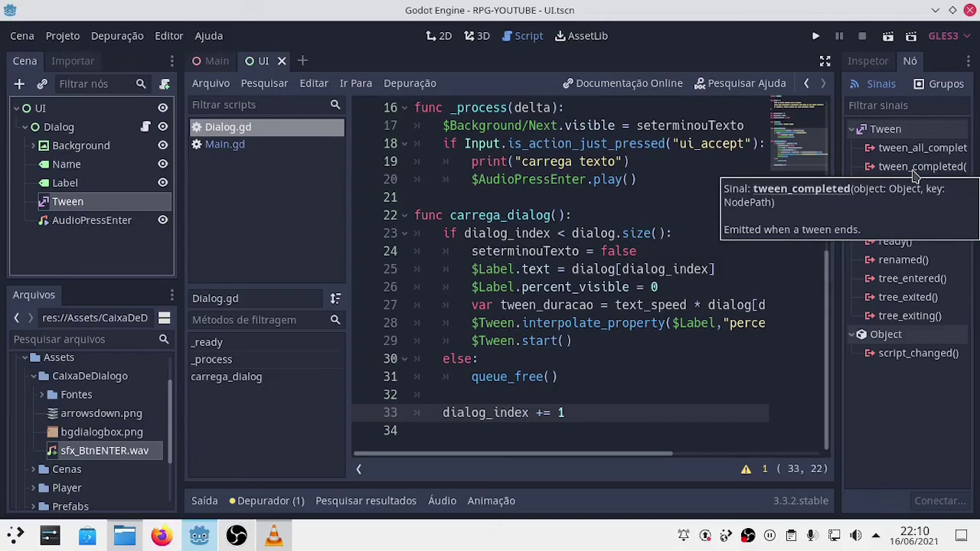
pyautogui.click(915, 173)
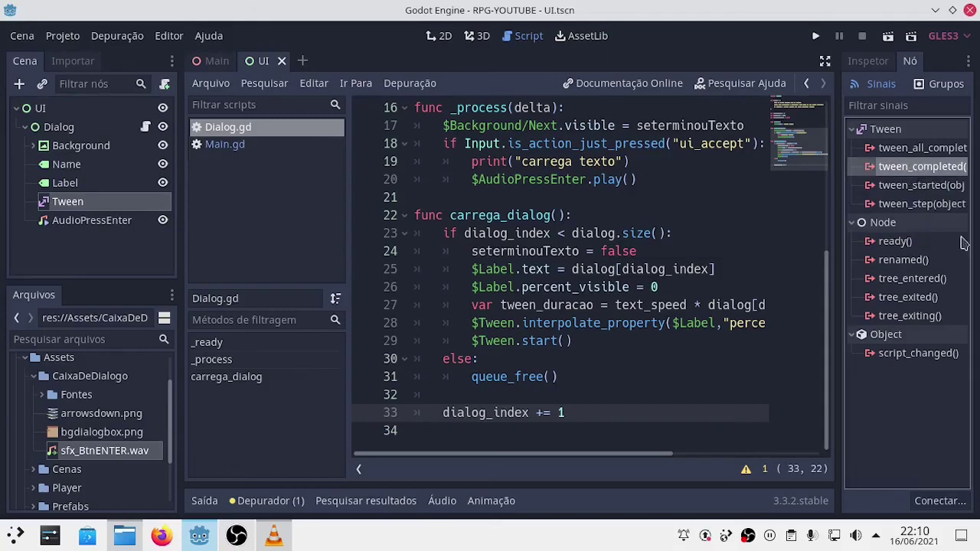
pyautogui.click(943, 501)
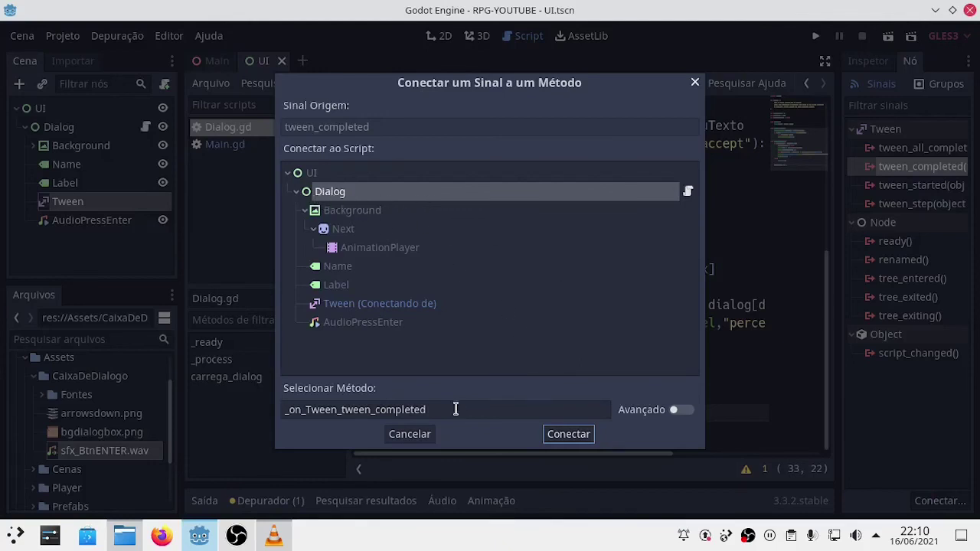
# Connect tween_completed, make _on_Tween_tween_completed set seterminouTexto = true, and save Dialog.gd
pyautogui.click(579, 438)
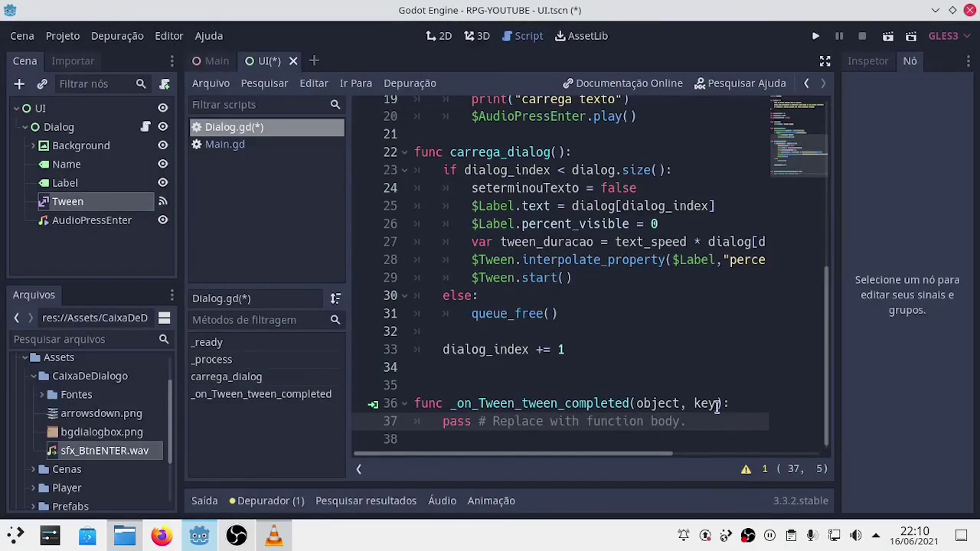
pyautogui.click(733, 403)
pyautogui.press('Return')
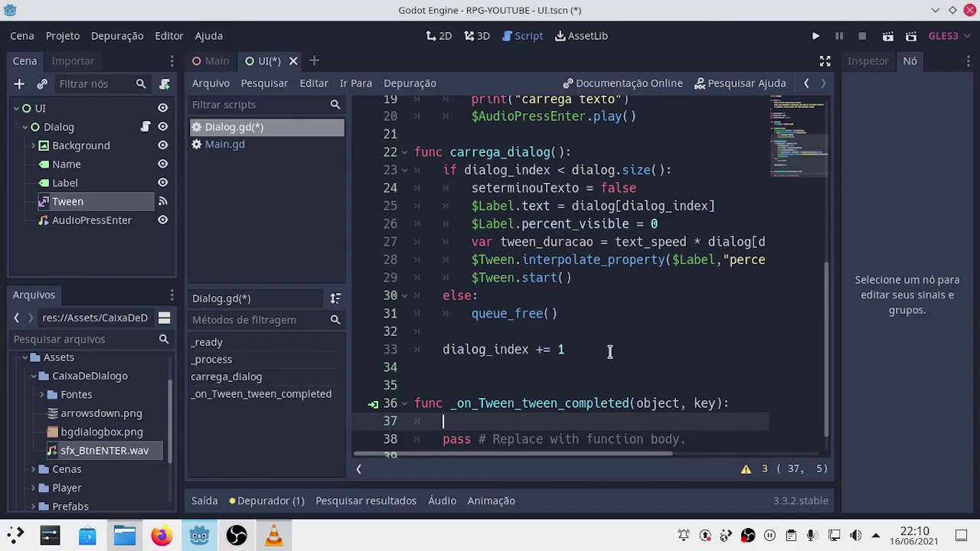
pyautogui.doubleClick(531, 188)
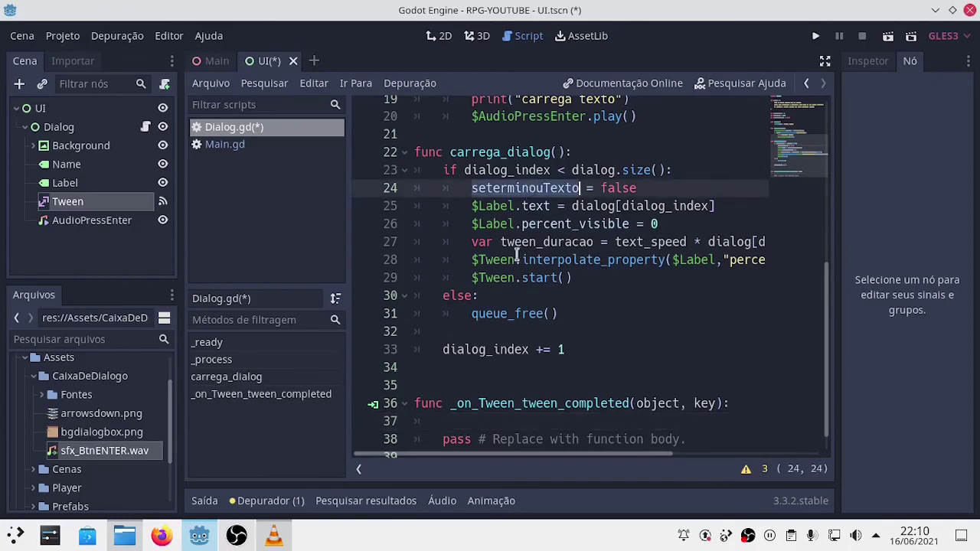
pyautogui.click(492, 419)
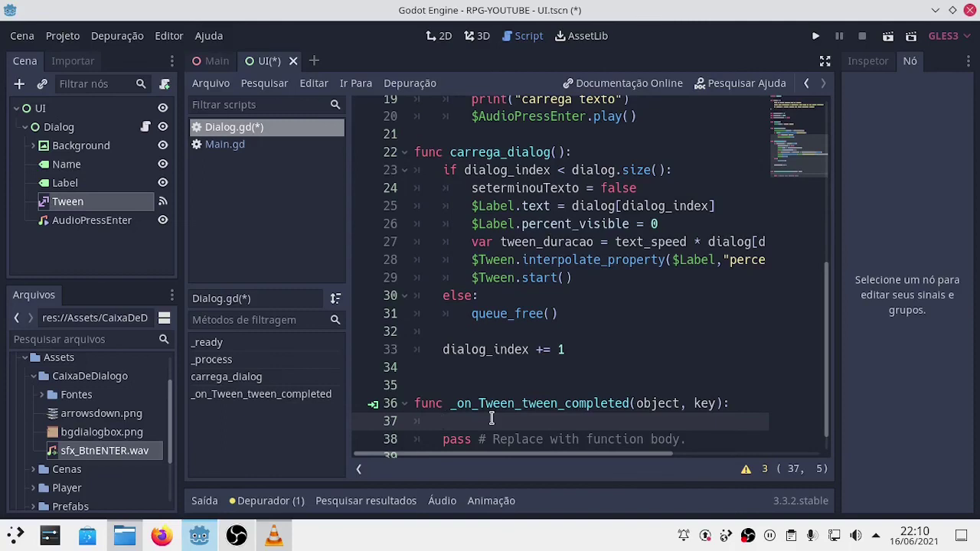
pyautogui.write('seterminouTexto')
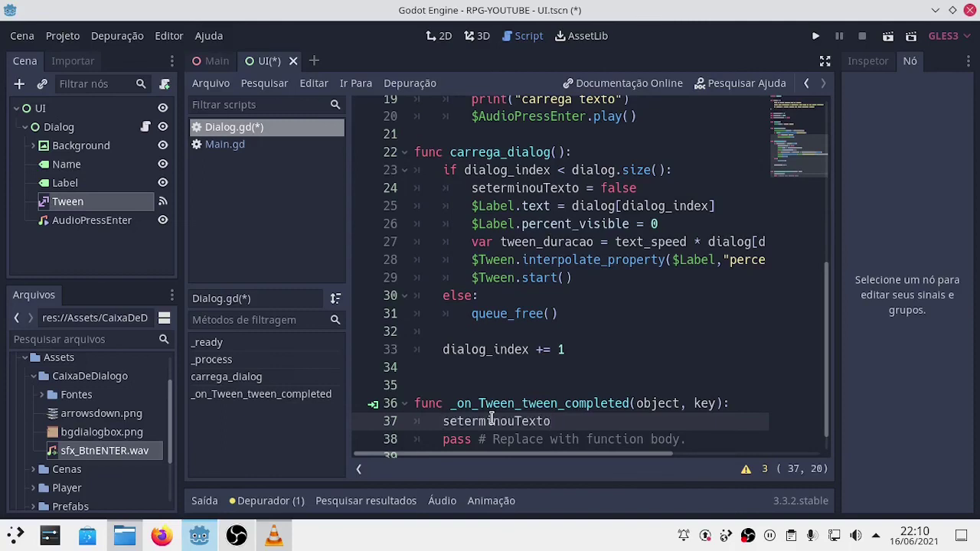
pyautogui.write('= tru')
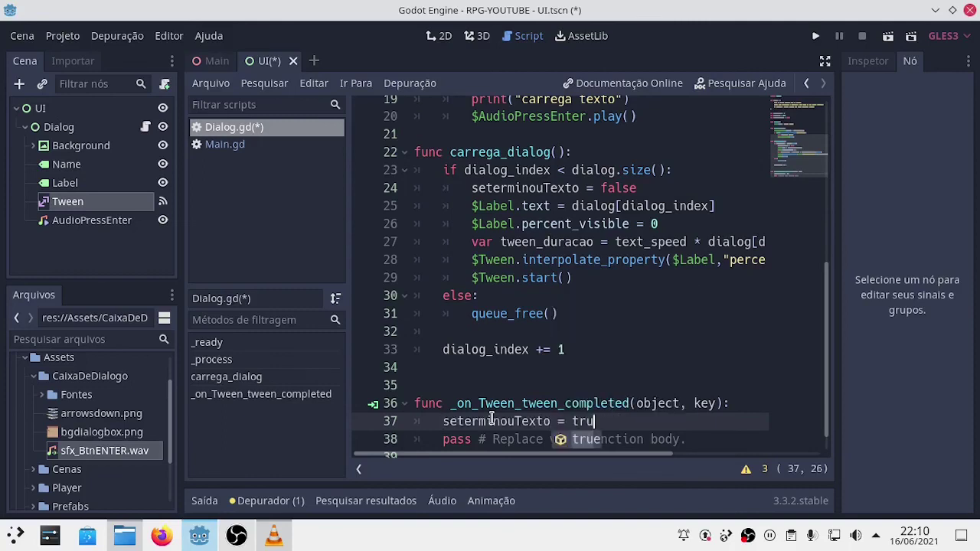
pyautogui.write('e')
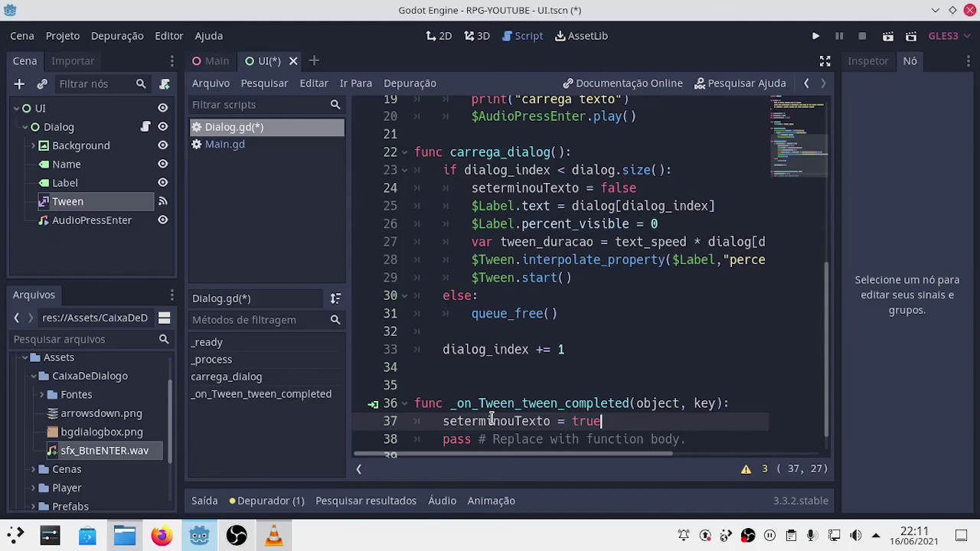
pyautogui.press('ctrl')
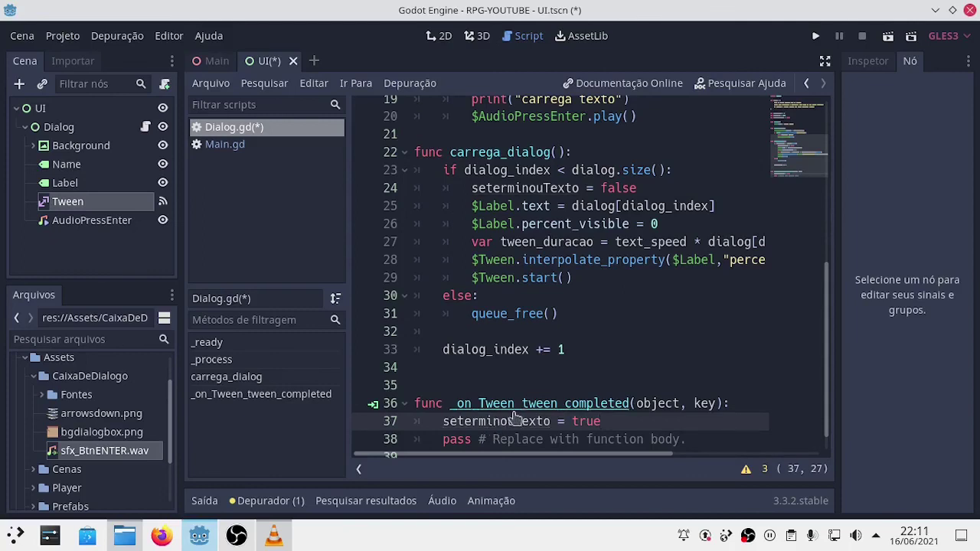
pyautogui.hotkey('ctrl', 's')
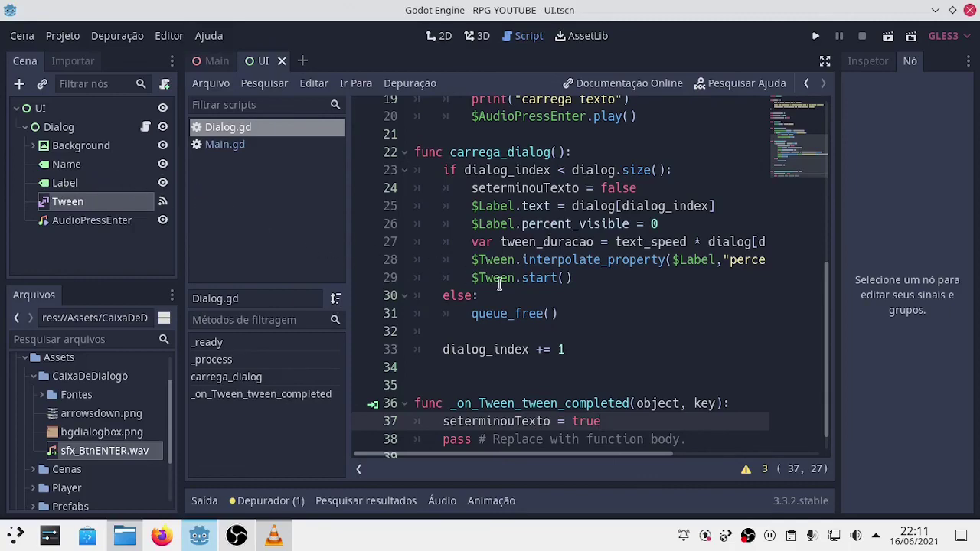
# Replace print("carrega texto") on line 19 with carrega_dialog() and save the script
pyautogui.moveTo(828, 310)
pyautogui.mouseDown()
pyautogui.moveTo(836, 153)
pyautogui.moveTo(832, 181)
pyautogui.mouseUp()
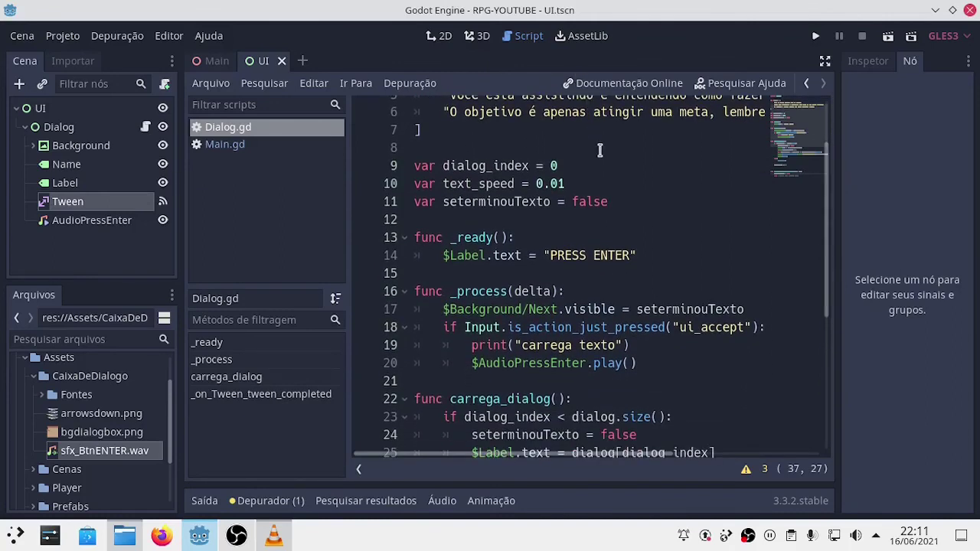
pyautogui.scroll(-3, 685, 273)
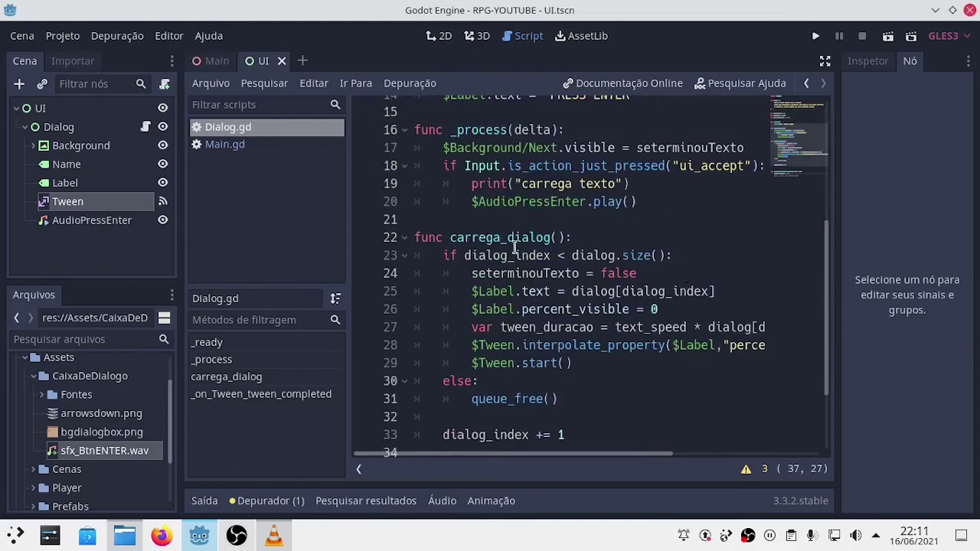
pyautogui.click(824, 60)
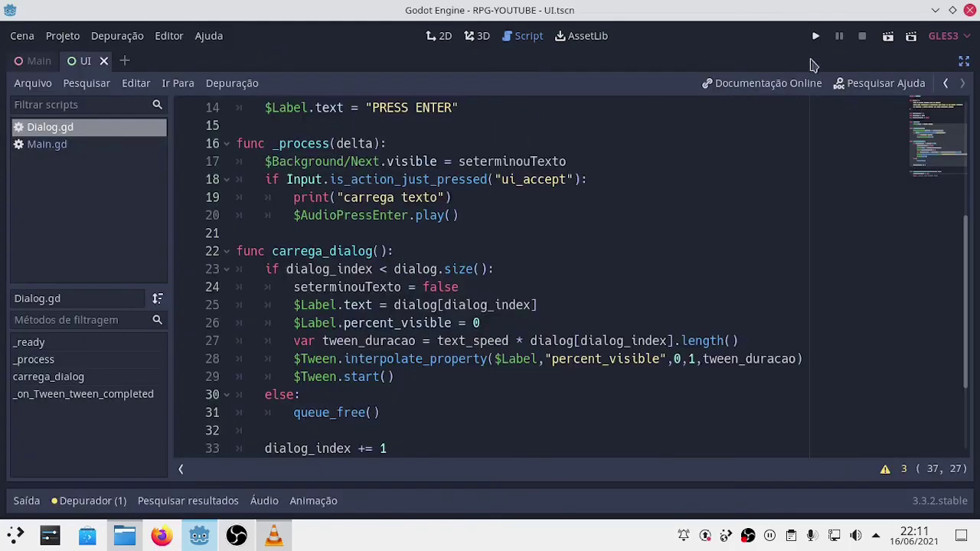
pyautogui.doubleClick(350, 249)
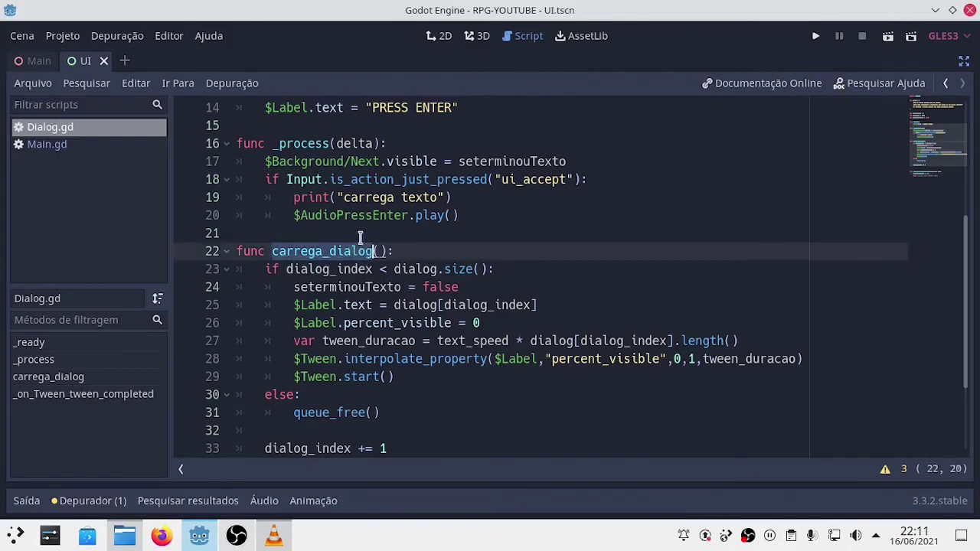
pyautogui.click(294, 198)
pyautogui.moveTo(294, 197); pyautogui.dragTo(490, 200)
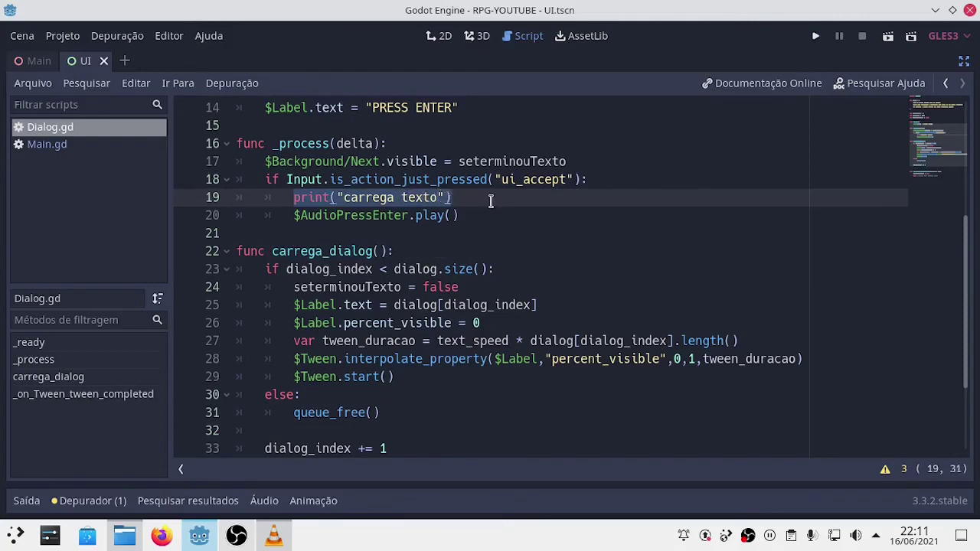
pyautogui.write('carrega_dialog()')
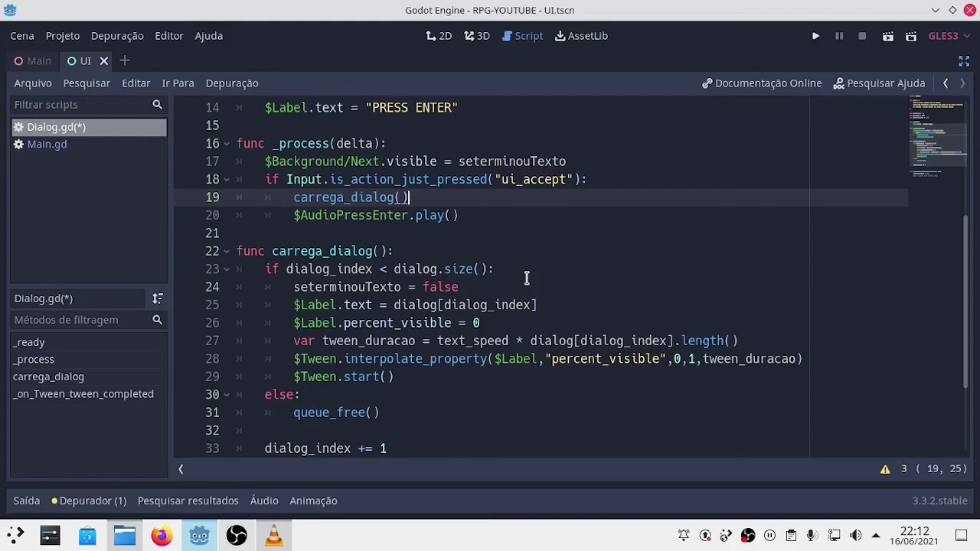
pyautogui.hotkey('ctrl', 's')
# Restore the side docks and center the dialog box in the 2D view
pyautogui.click(965, 62)
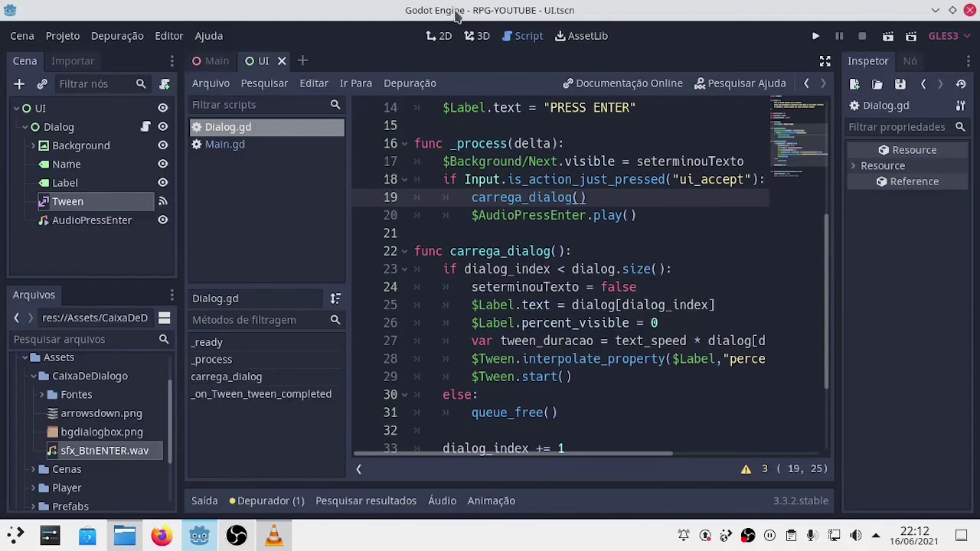
pyautogui.click(443, 39)
pyautogui.moveTo(710, 318); pyautogui.dragTo(620, 284, button='middle')
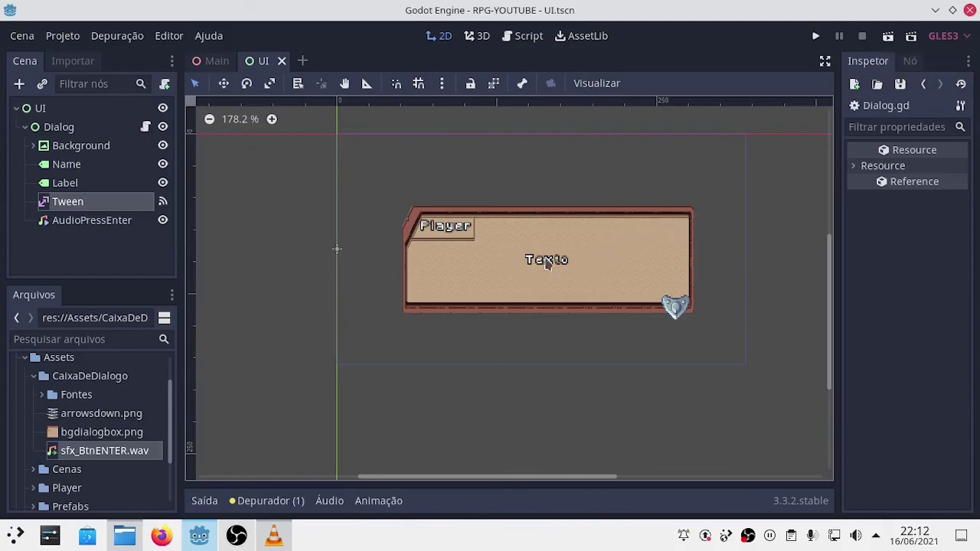
# Run the game and advance through every dialog line until the box disappears
pyautogui.press('F6')
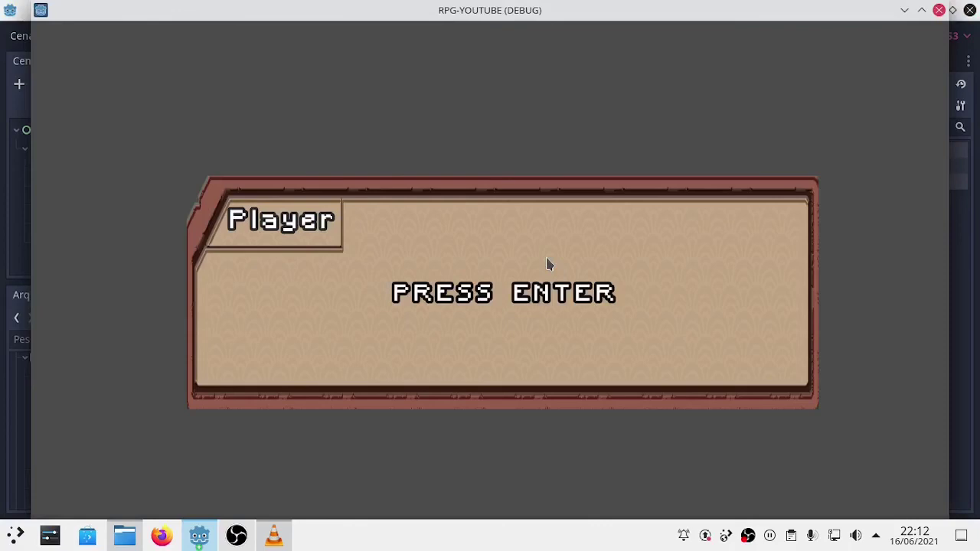
pyautogui.press('Return')
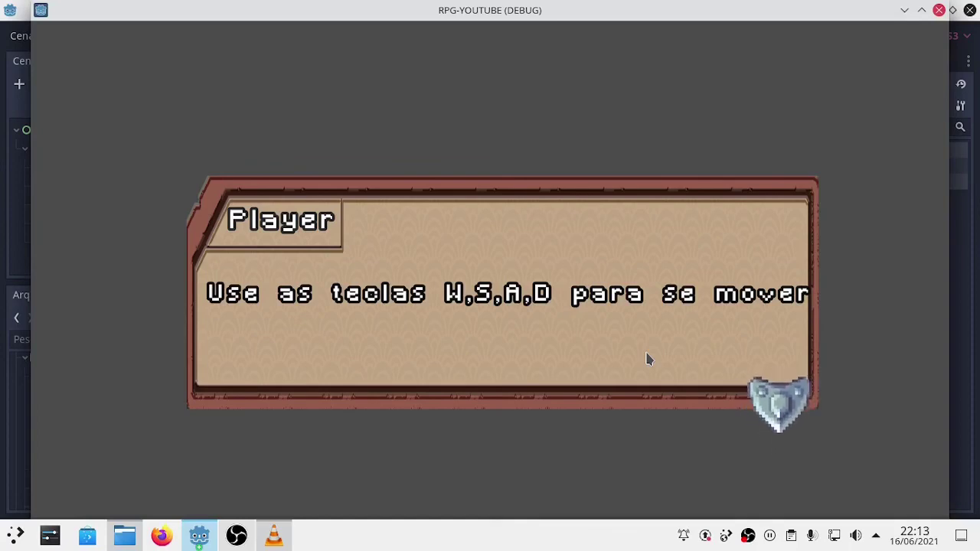
pyautogui.press('Return')
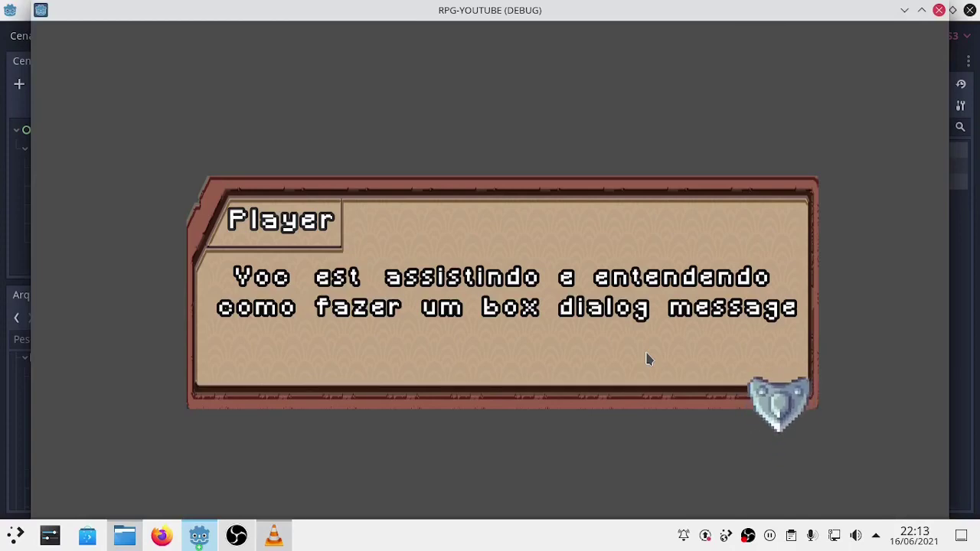
pyautogui.click(921, 9)
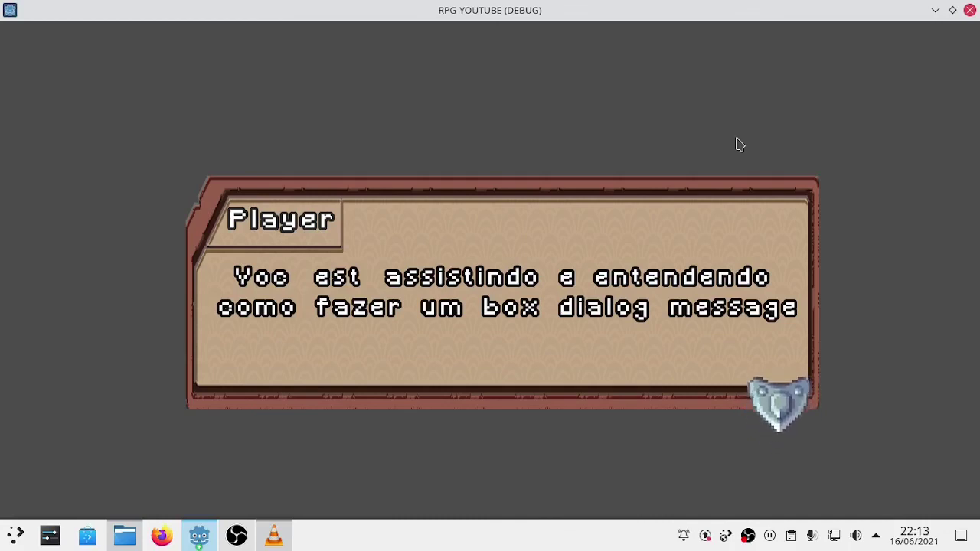
pyautogui.press('Return')
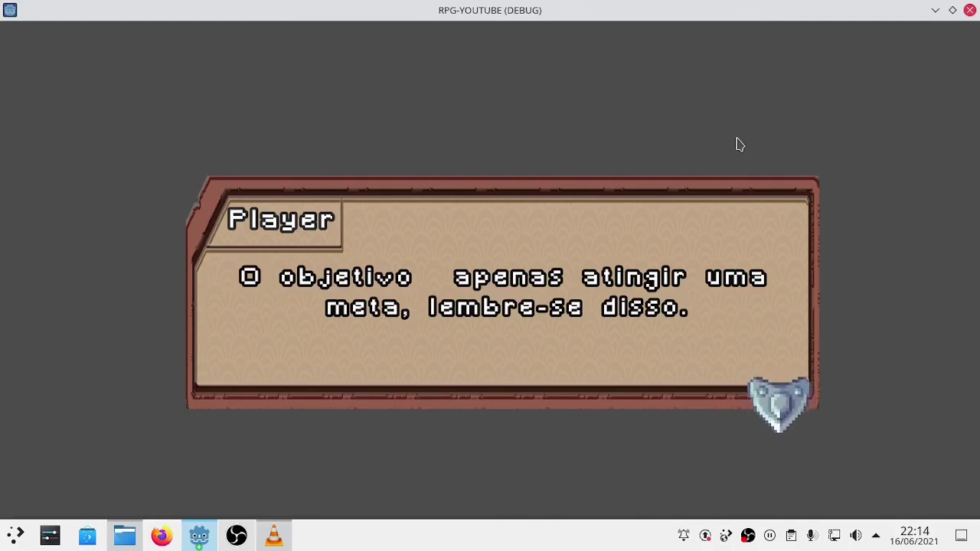
pyautogui.press('space')
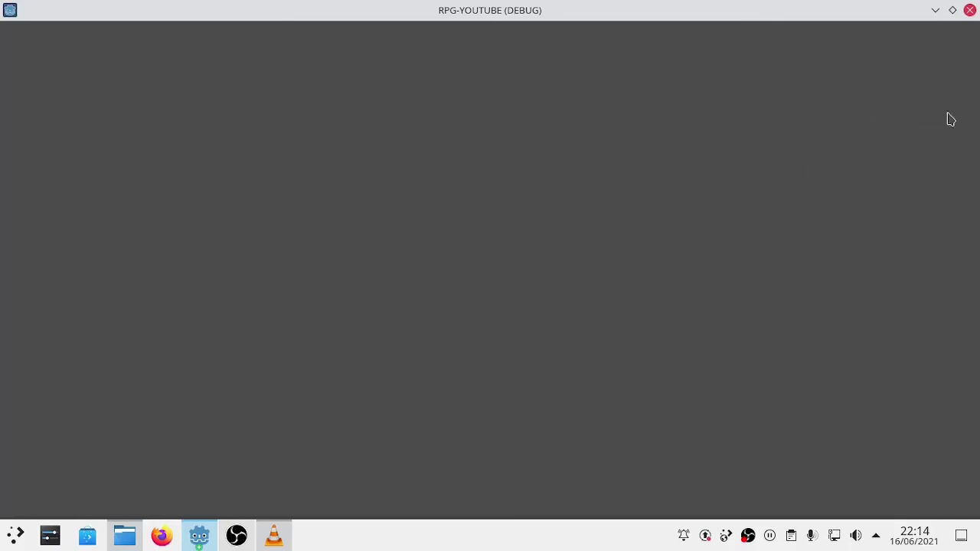
# Close the game window and collapse the Saída output panel
pyautogui.click(969, 11)
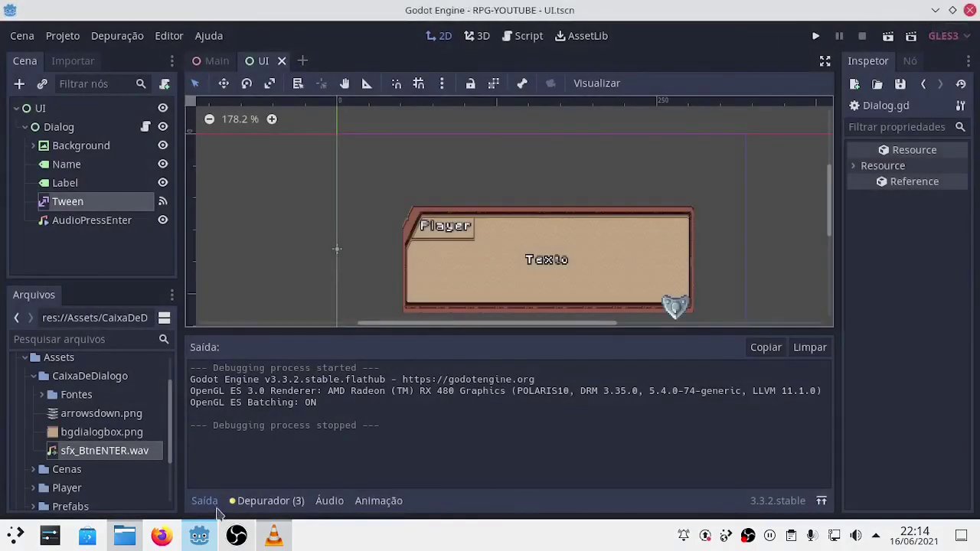
pyautogui.click(211, 504)
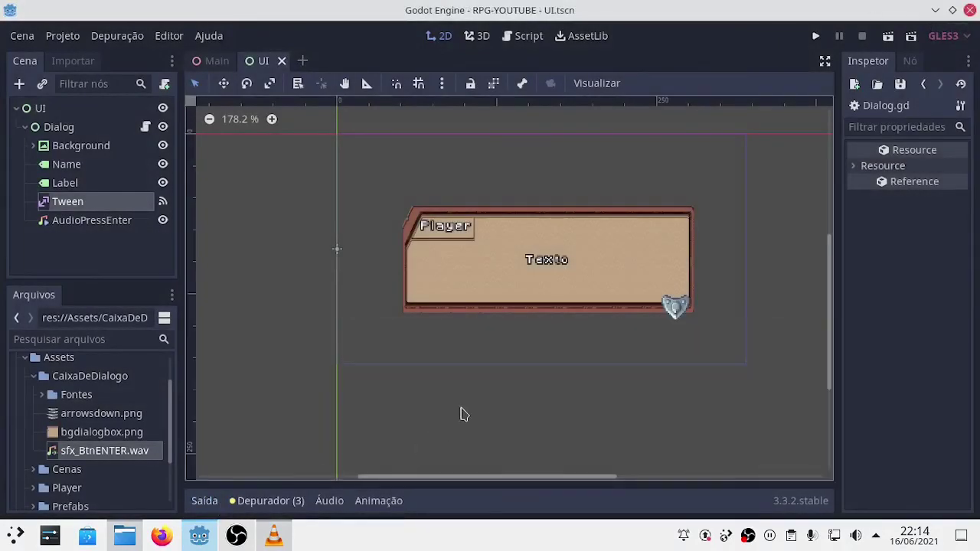